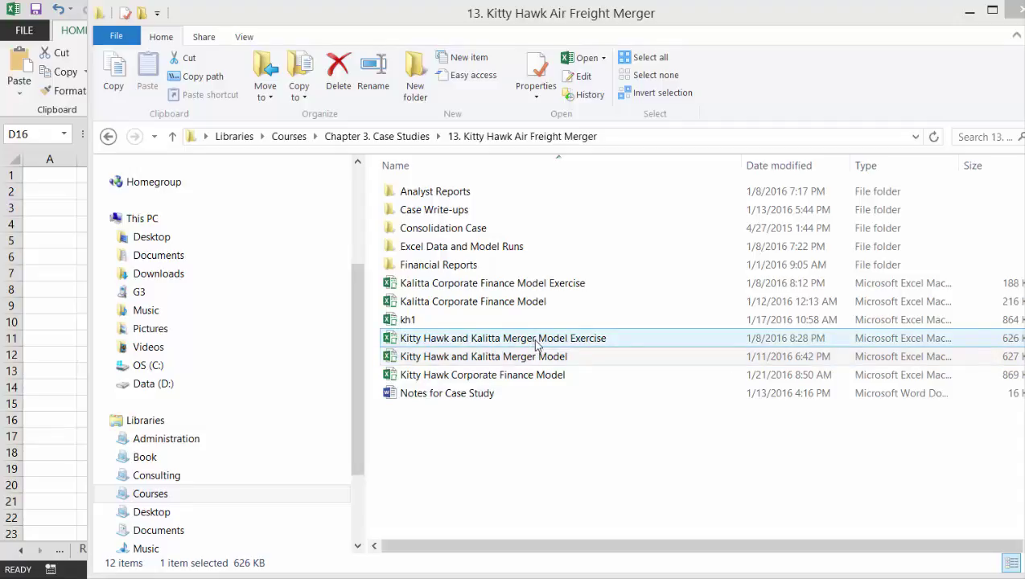
- Open the Kitty Hawk and Kalitta Merger Model Exercise workbook and go to its Transaction Structure sheet
double_click(536, 339)
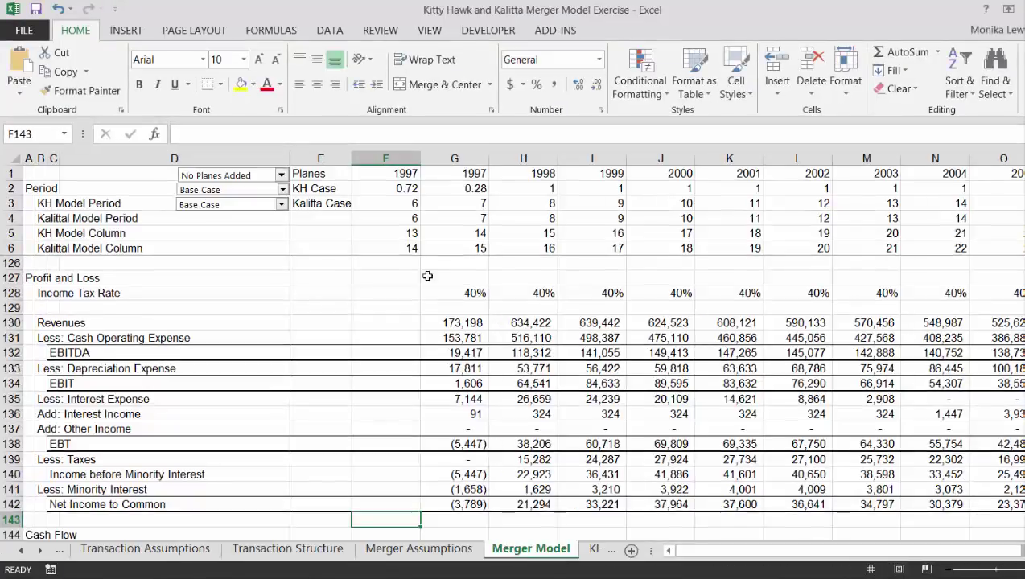
key(ctrl+Page_Up)
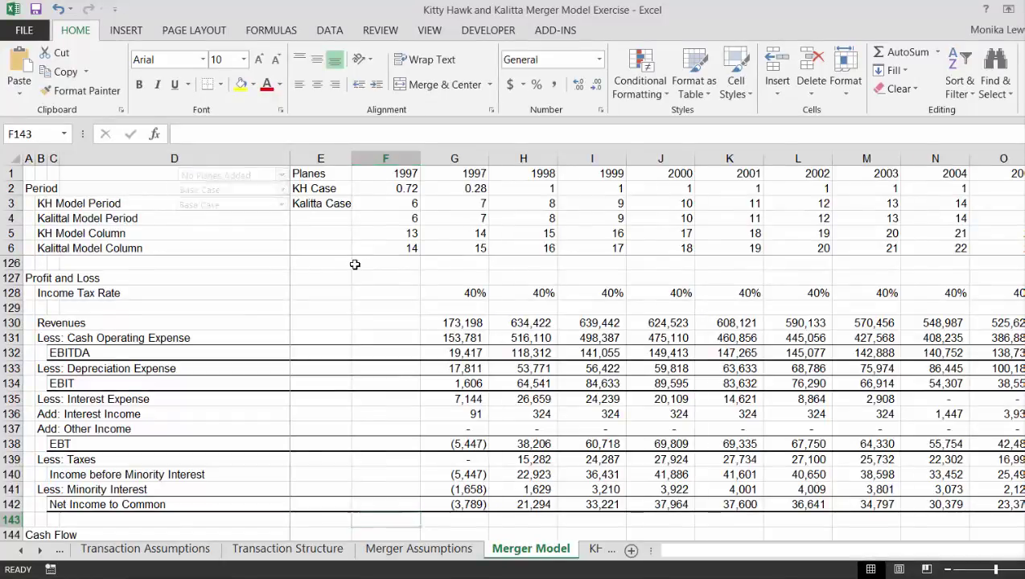
key(ctrl+Page_Up)
key(ctrl+Page_Up)
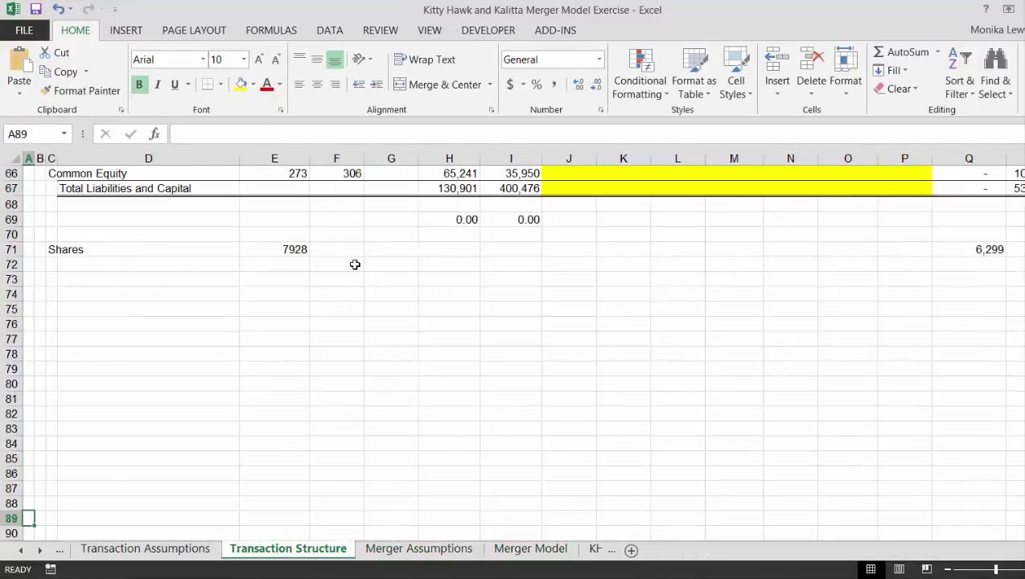
- Look over the Transaction Structure sheet, and examine the equity consideration and transaction fees on the Transaction Assumptions sheet
key(Up)
key(Up)
key(Up)
key(Up)
key(Up)
key(Up)
key(Up)
key(Up)
key(Up)
key(Up)
key(Up)
key(Up)
key(Up)
key(Up)
key(Up)
key(Up)
key(Up)
key(Up)
key(Up)
key(Up)
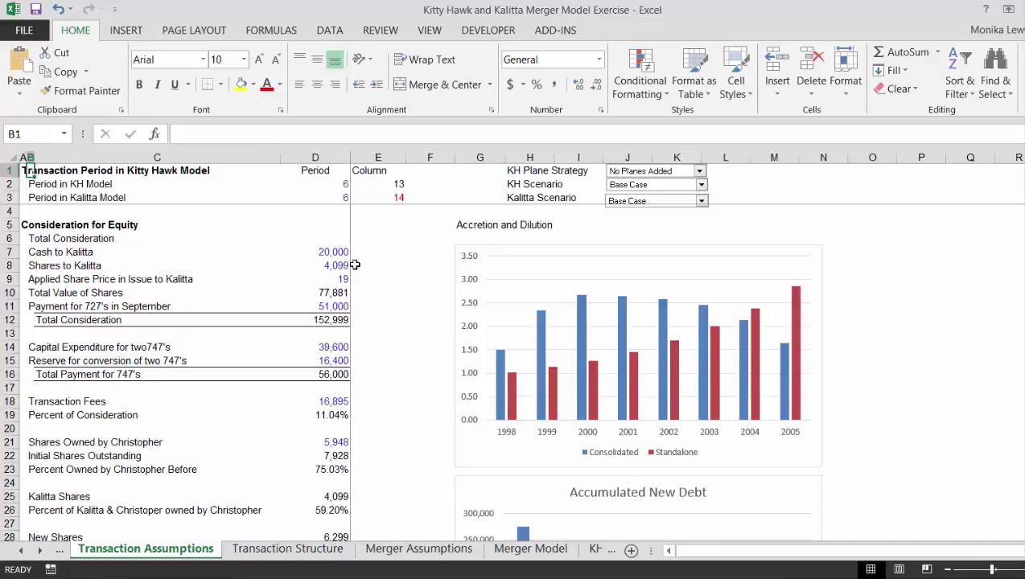
click(397, 395)
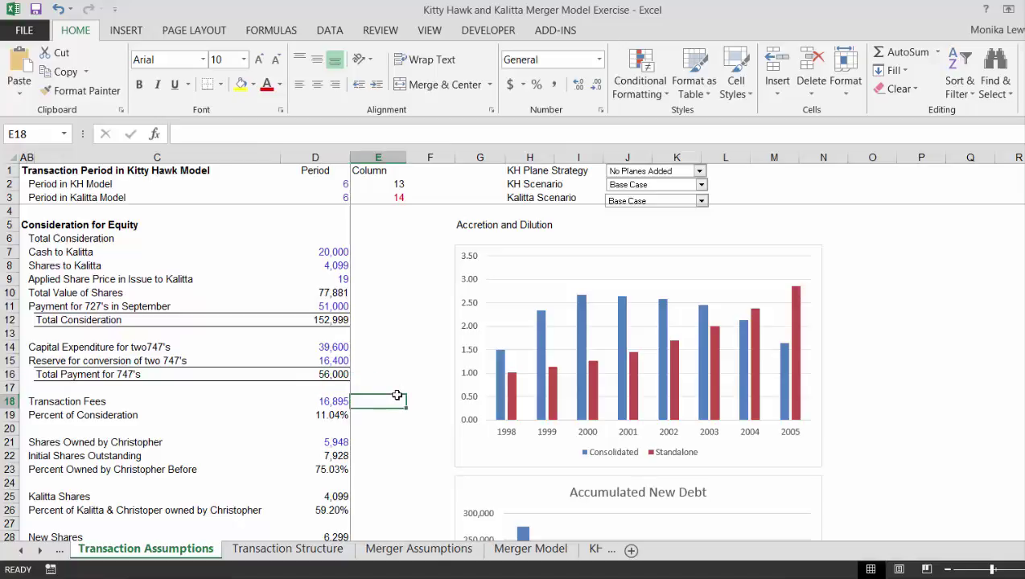
- Examine the KH Standalone Model sheet from the operating assumptions back up to the start of the Balance Sheet section
key(ctrl+Page_Down)
key(ctrl+Page_Down)
key(ctrl+Page_Down)
key(ctrl+Page_Down)
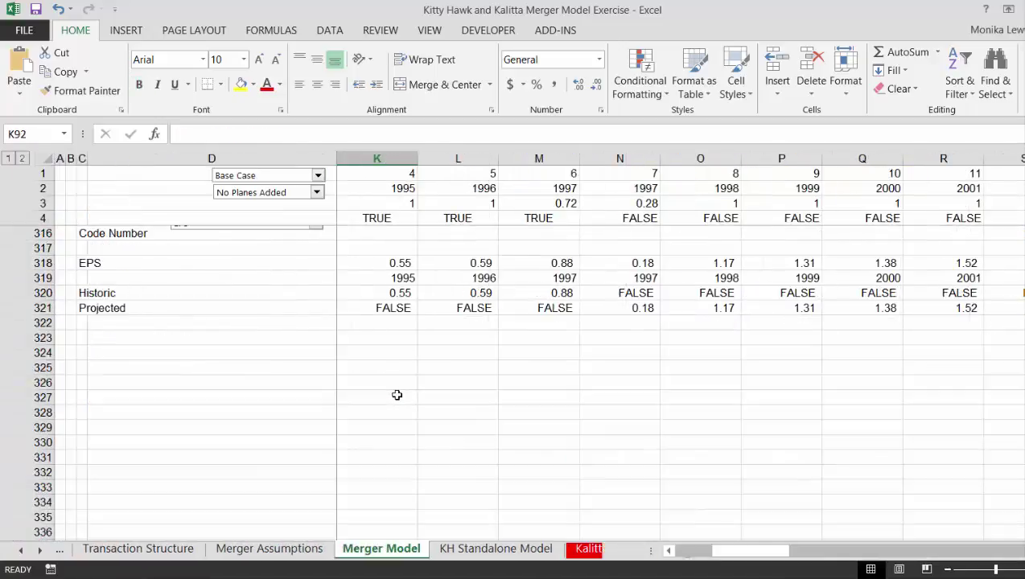
key(Up)
key(Up)
key(Up)
key(Up)
key(Up)
key(Up)
key(Up)
key(Up)
key(Up)
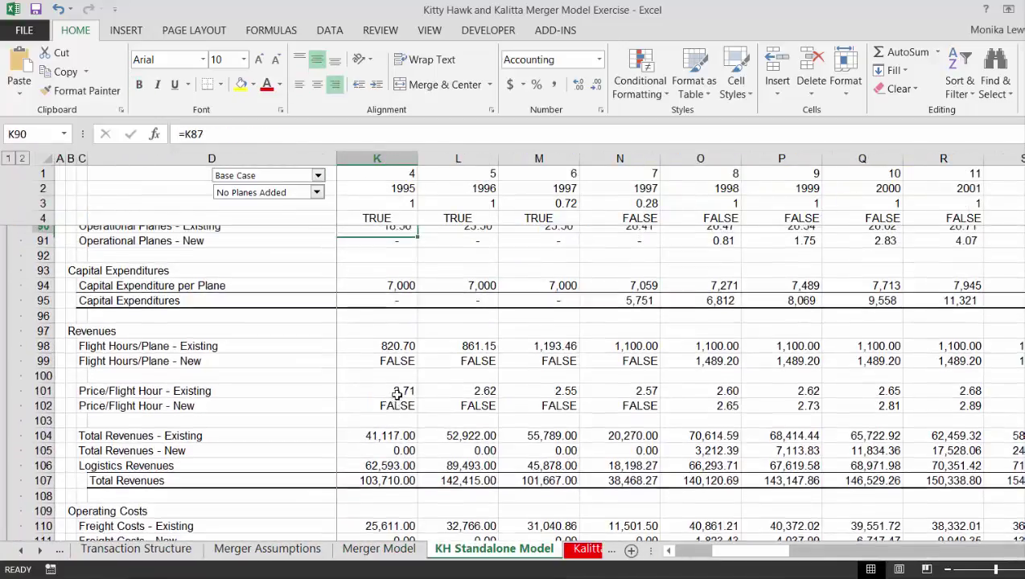
key(Up)
key(Up)
key(Up)
key(Up)
key(Up)
key(Up)
key(Up)
key(Up)
key(Up)
key(Up)
key(Up)
key(Up)
key(Up)
key(Up)
key(Up)
key(Up)
key(Up)
key(Up)
key(Up)
key(Up)
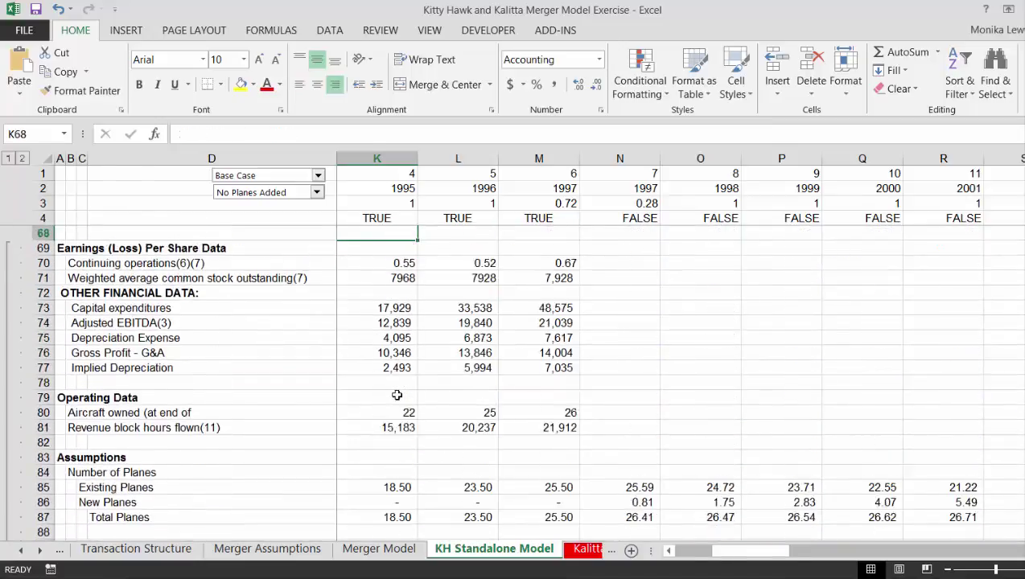
key(ctrl+Up)
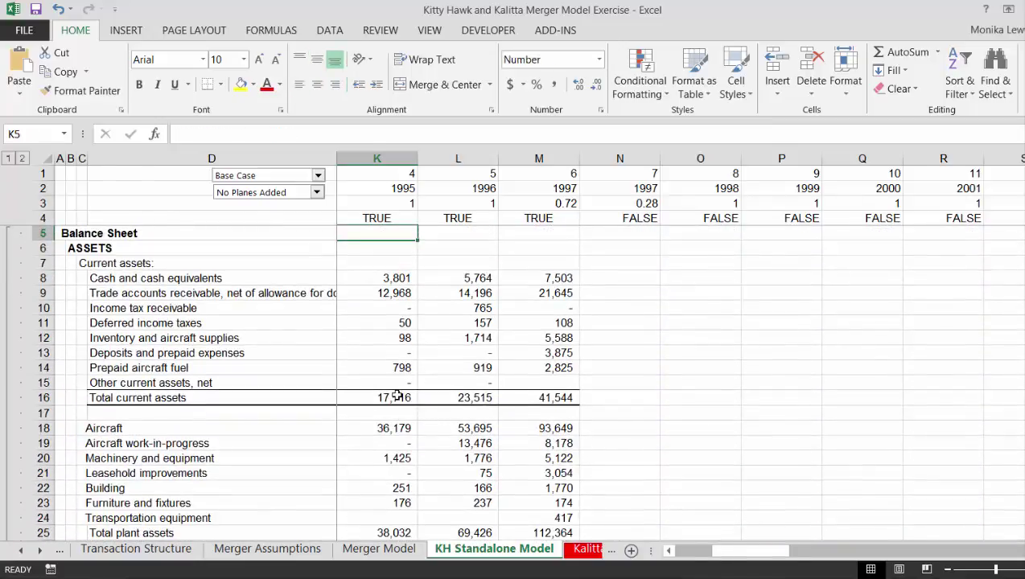
- Examine the model's timeline across the Balance Sheet heading row, from the first column through 2005
key(Left)
key(Left)
key(Left)
key(Left)
key(Left)
key(Left)
key(Left)
key(Left)
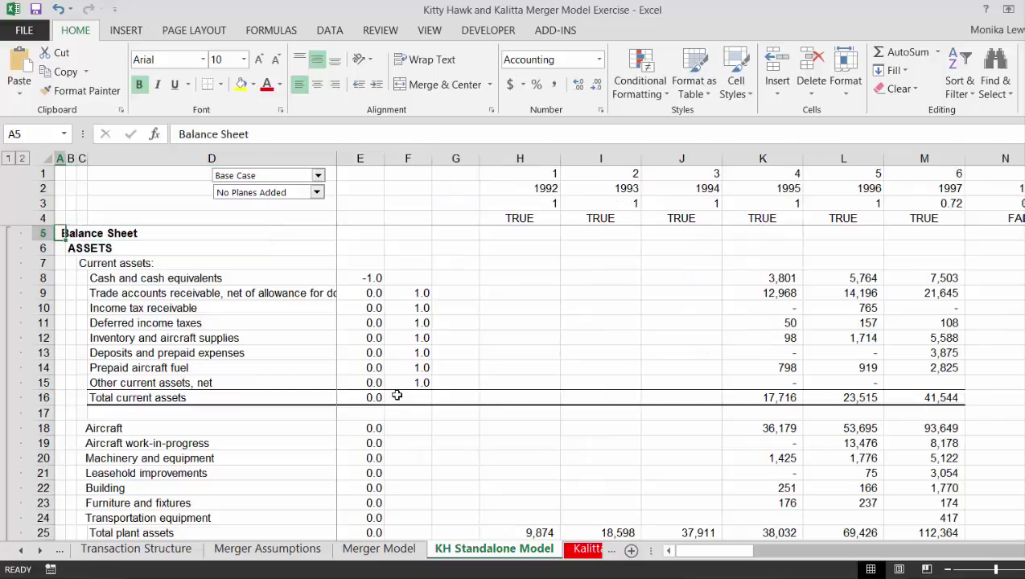
key(Right)
key(Right)
key(Right)
key(Right)
key(Right)
key(Right)
key(Right)
key(Right)
key(Right)
key(Right)
key(Right)
key(Right)
key(Right)
key(Right)
key(Right)
key(Right)
key(Right)
key(Right)
key(Right)
key(Right)
key(Right)
key(Right)
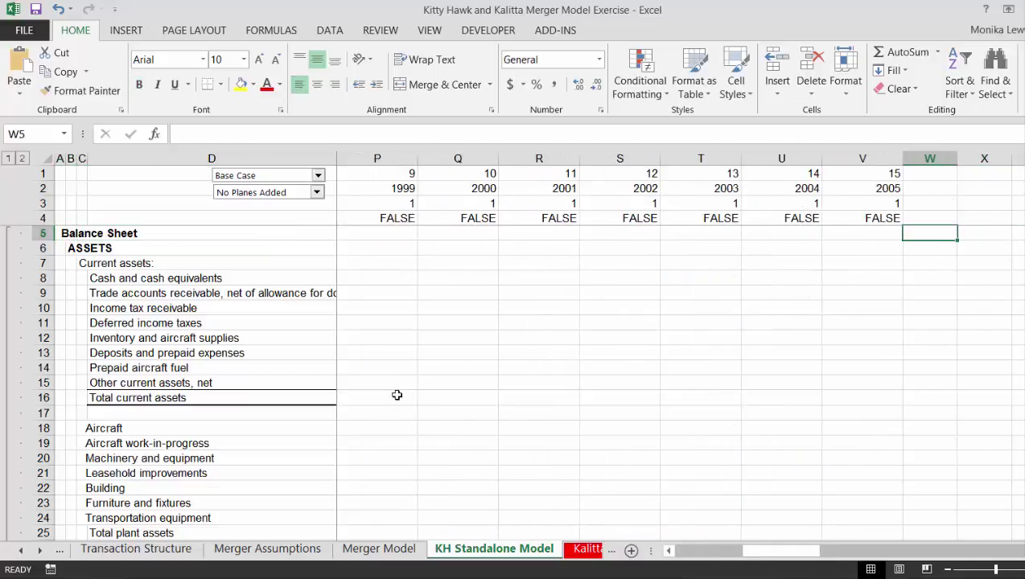
- Return to the 1992 column and review the historic balance sheet and financial data down to the Assumptions section
key(Left)
key(Left)
key(Left)
key(Left)
key(Left)
key(Left)
key(Left)
key(Left)
key(Left)
key(Left)
key(Left)
key(Left)
key(Left)
key(Left)
key(Left)
key(Down)
key(Down)
key(Down)
key(Down)
key(Down)
key(Down)
key(Down)
key(Down)
key(Down)
key(Down)
key(Down)
key(Down)
key(Down)
key(Down)
key(Down)
key(Down)
key(Down)
key(Down)
key(Down)
key(Down)
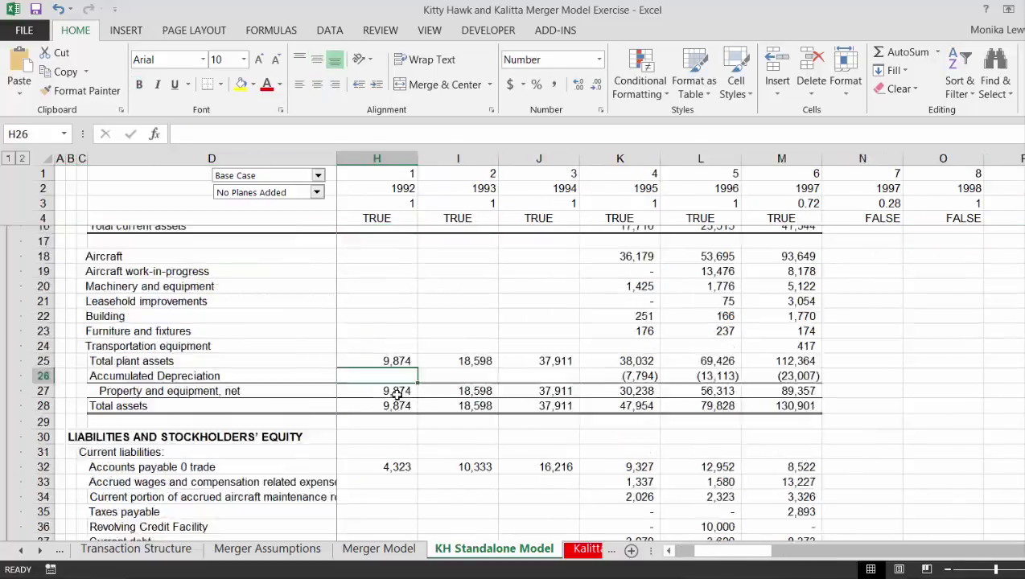
key(Down)
key(Down)
key(Down)
key(Down)
key(Down)
key(Down)
key(Down)
key(Down)
key(Down)
key(Down)
key(Down)
key(Down)
key(Down)
key(Down)
key(Down)
key(Down)
key(Down)
key(Down)
key(Down)
key(Down)
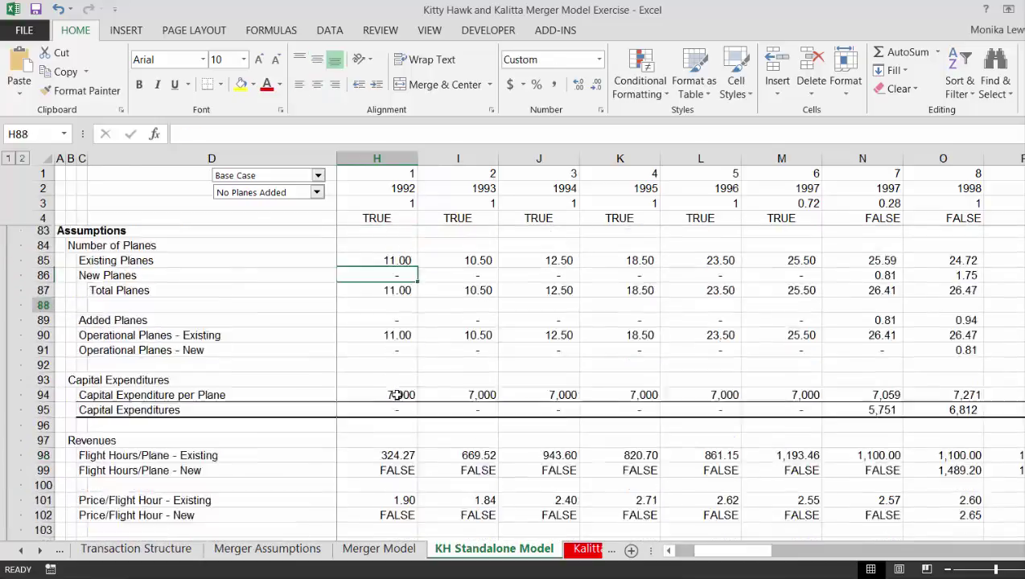
- Go back up the 1992 column to the Balance Sheet heading, and glance at the neighbouring Kalitta standalone model sheet before returning
key(Up)
key(Up)
key(Up)
key(Up)
key(Up)
key(Up)
key(Up)
key(Up)
key(Up)
key(Up)
key(Up)
key(Up)
key(Up)
key(Up)
key(Up)
key(Up)
key(Up)
key(Up)
key(Up)
key(Up)
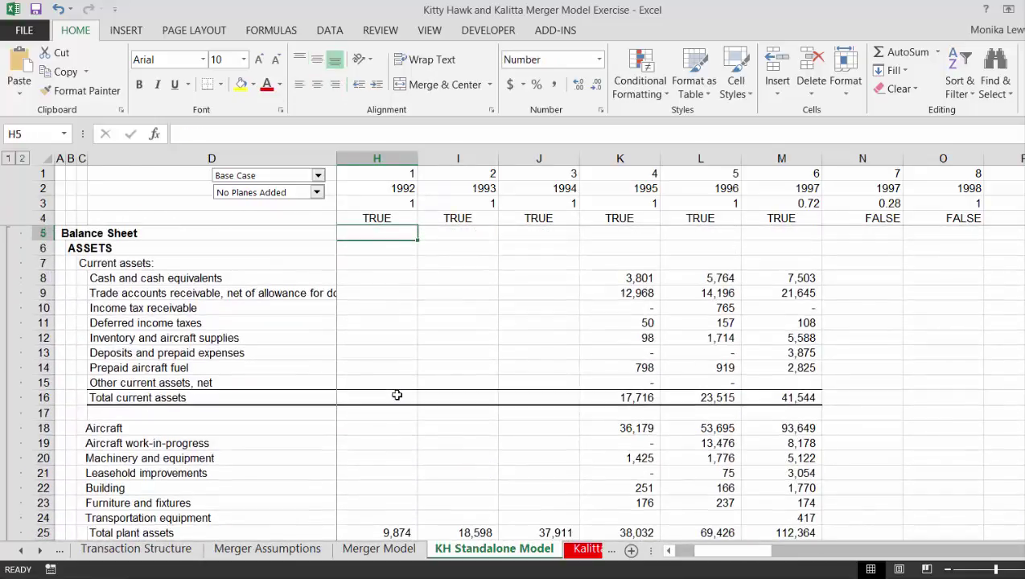
key(ctrl+Page_Down)
key(ctrl+Page_Up)
- Review the KH Standalone Model's historic balance sheet, per-share, financial and operating data down to the Number of Planes assumptions
scroll(396, 395, down, 2)
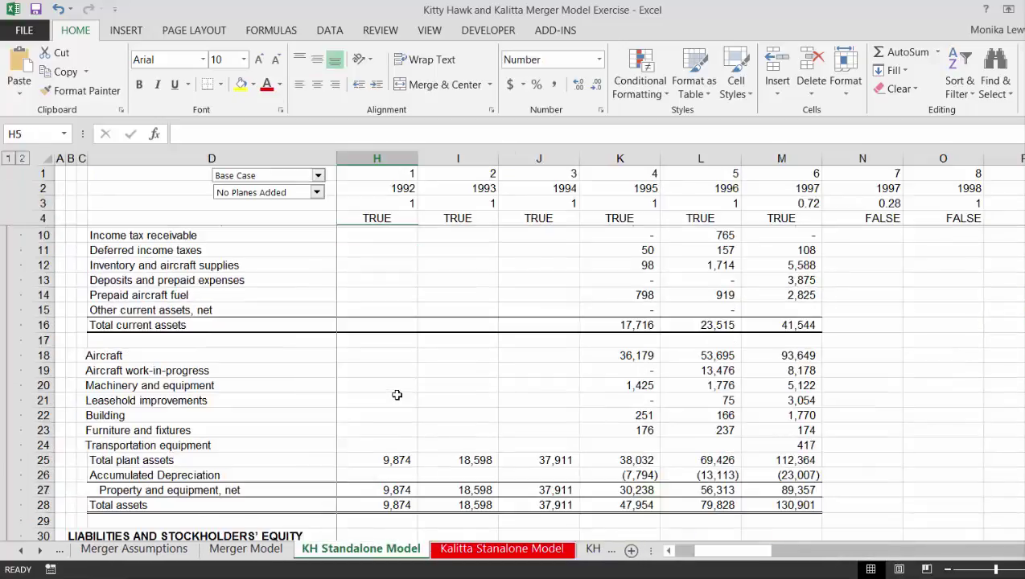
key(Down)
key(Down)
key(Down)
key(Down)
key(Down)
key(Down)
key(Down)
key(Down)
key(Down)
key(Down)
key(Down)
key(Down)
key(Down)
key(Down)
key(Down)
key(Down)
key(Down)
key(Down)
key(Down)
key(Down)
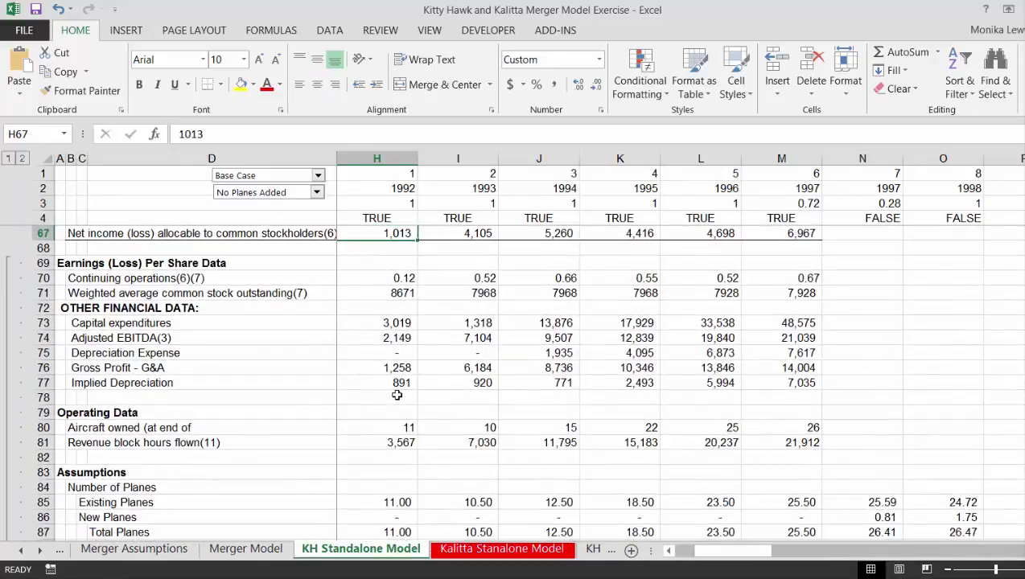
key(Down)
key(Down)
key(Down)
key(Down)
key(Down)
key(Down)
key(Down)
key(Down)
key(Down)
key(Down)
key(Down)
key(Down)
key(Down)
key(Down)
key(Down)
key(Down)
key(Down)
key(Down)
key(Down)
key(Down)
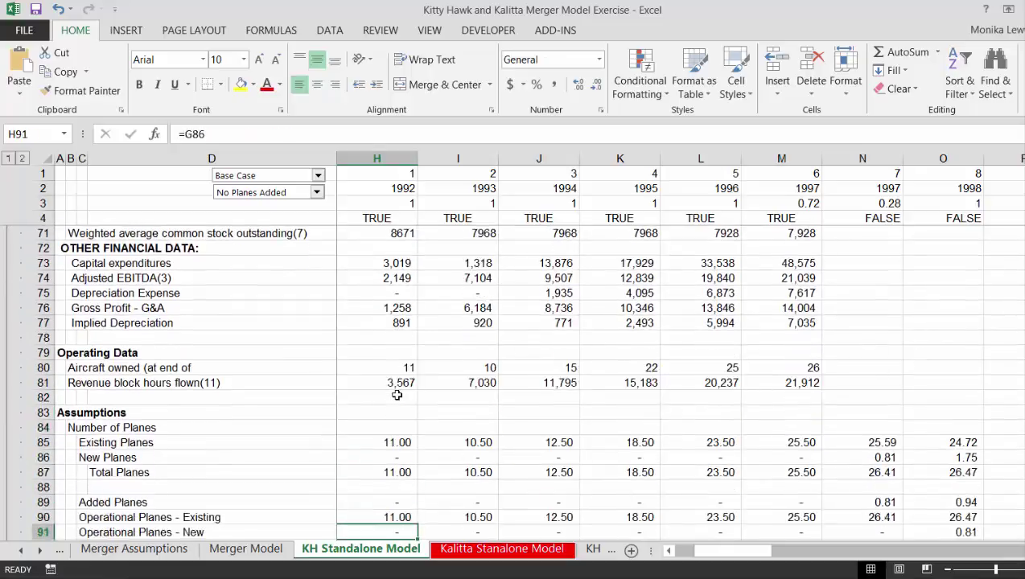
- Examine the capital expenditure, revenue, operating cost and administrative expense assumptions down to the Profit Sharing row
key(Down)
key(Down)
key(Down)
key(Down)
key(Down)
key(Down)
key(Down)
key(Down)
key(Down)
key(Down)
key(Down)
key(Down)
key(Down)
key(Down)
key(Down)
key(Down)
key(Down)
key(Down)
key(Down)
key(Down)
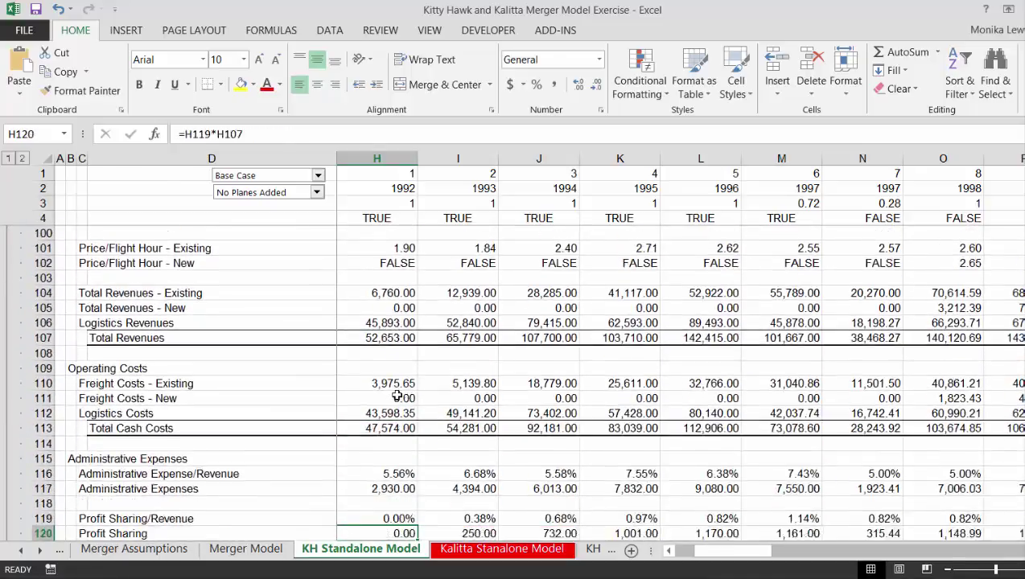
- Examine the plant balance and accumulated depreciation schedules down to the start of the Working Capital section
key(Down)
key(Down)
key(Down)
key(Down)
key(Down)
key(Down)
key(Down)
key(Down)
key(Down)
key(Down)
key(Down)
key(Down)
key(Down)
key(Down)
key(Down)
key(Down)
key(Down)
key(Down)
key(Down)
key(Down)
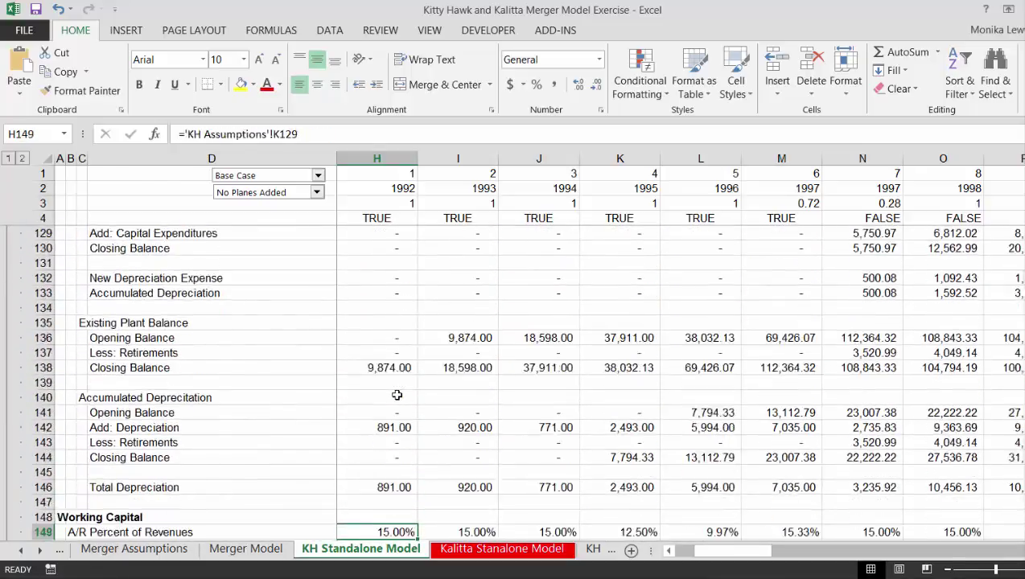
- Examine the Working Capital section and the minimum cash and cash balance rows of the Financing section
key(Down)
key(Down)
key(Down)
key(Down)
key(Down)
key(Down)
key(Down)
key(Down)
key(Down)
key(Down)
key(Down)
key(Down)
key(Down)
key(Down)
key(Down)
key(Down)
key(Down)
key(Down)
key(Down)
key(Down)
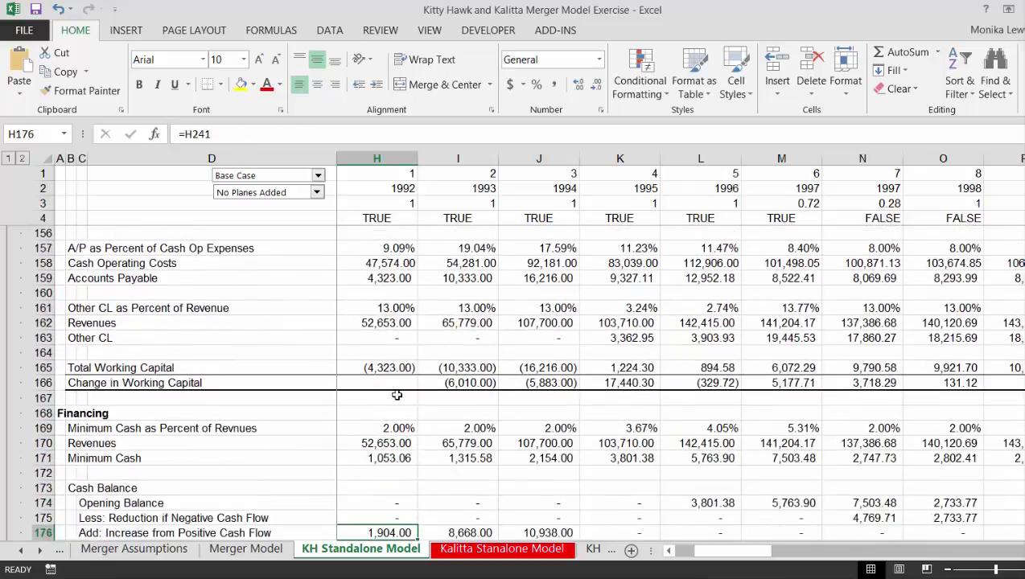
- Examine the remaining financing, interest and income tax rows, continuing to the administrative costs in the Profit and Loss section
key(Down)
key(Down)
key(Down)
key(Down)
key(Down)
key(Down)
key(Down)
key(Down)
key(Down)
key(Down)
key(Down)
key(Down)
key(Down)
key(Down)
key(Down)
key(Down)
key(Down)
key(Down)
key(Down)
key(Down)
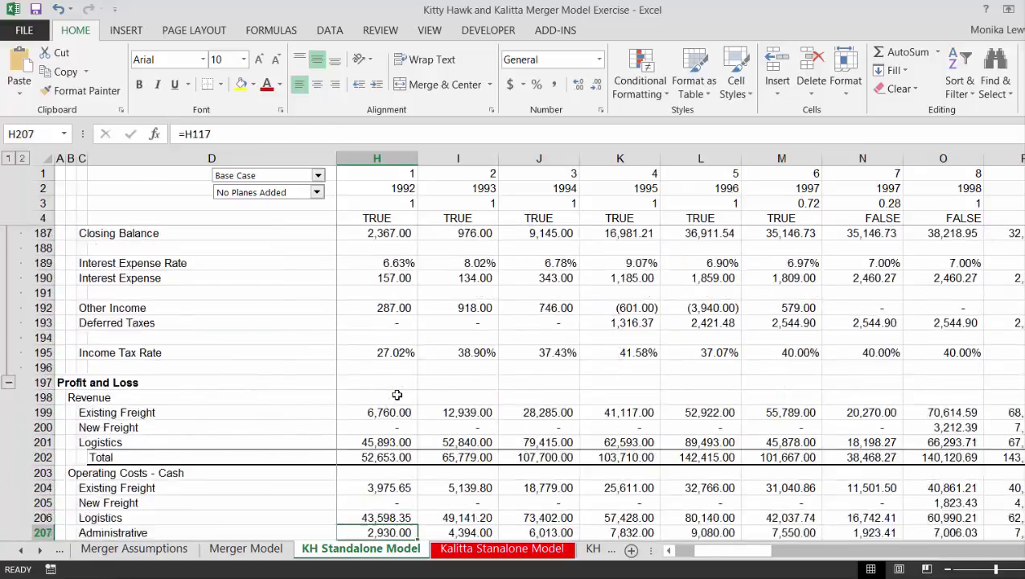
- Examine the rest of the Profit and Loss section and the Cash Flow section down to the Cash Flow Subtotal row
key(Down)
key(Down)
key(Down)
key(Down)
key(Down)
key(Down)
key(Down)
key(Down)
key(Down)
key(Down)
key(Down)
key(Down)
key(Down)
key(Down)
key(Down)
key(Down)
key(Down)
key(Down)
key(Down)
key(Down)
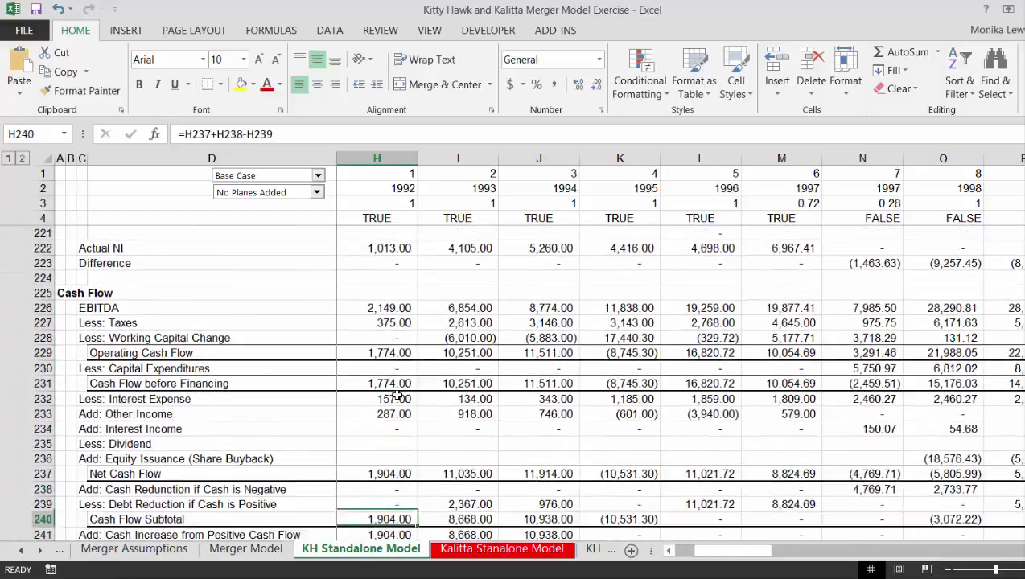
- Examine the remaining cash flow rows and the balance sheet's assets, liabilities and capital down to row 279
key(Down)
key(Down)
key(Down)
key(Down)
key(Down)
key(Down)
key(Down)
key(Down)
key(Down)
key(Down)
key(Down)
key(Down)
key(Down)
key(Down)
key(Down)
key(Down)
key(Down)
key(Down)
key(Down)
key(Down)
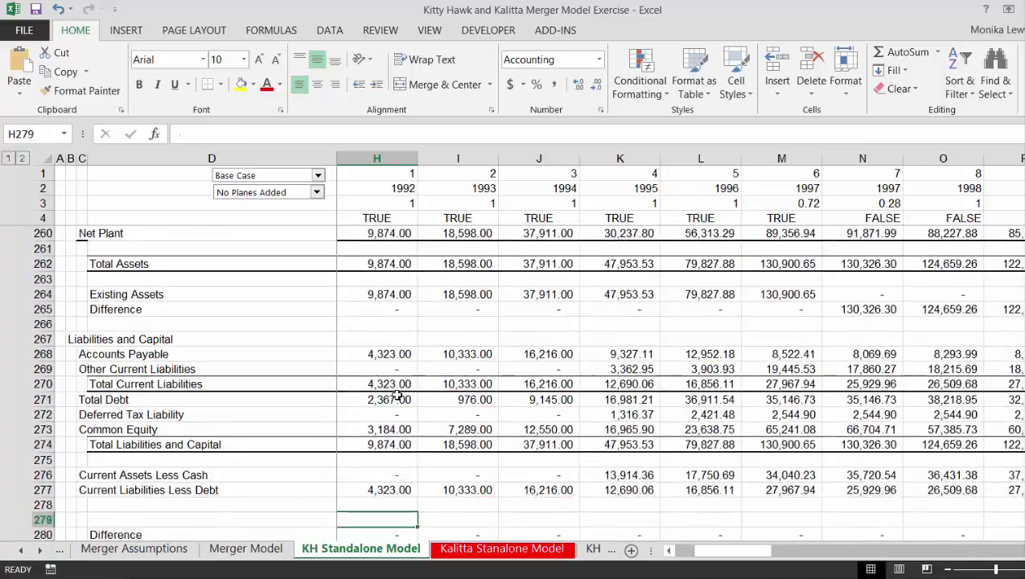
- Examine the tax, interest, new equity, implied stock price and share balance rows down to the Ratios heading
key(Down)
key(Down)
key(Down)
key(Down)
key(Down)
key(Down)
key(Down)
key(Down)
key(Down)
key(Down)
key(Down)
key(Down)
key(Down)
key(Down)
key(Down)
key(Down)
key(Down)
key(Down)
key(Down)
key(Down)
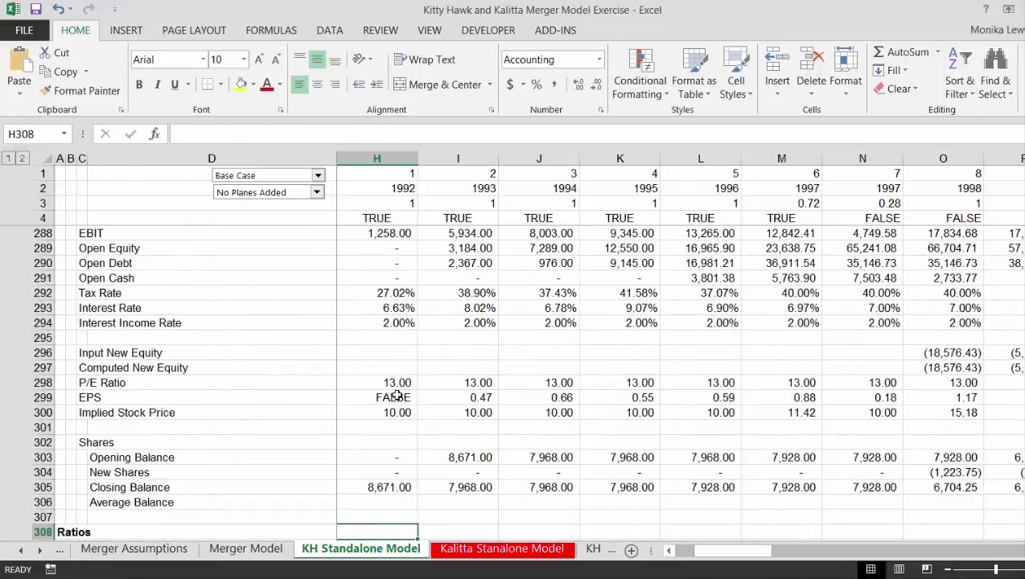
- Open the Kalitta standalone model sheet and view its Historic Financial Statements from the first balance sheet row
key(ctrl+Page_Down)
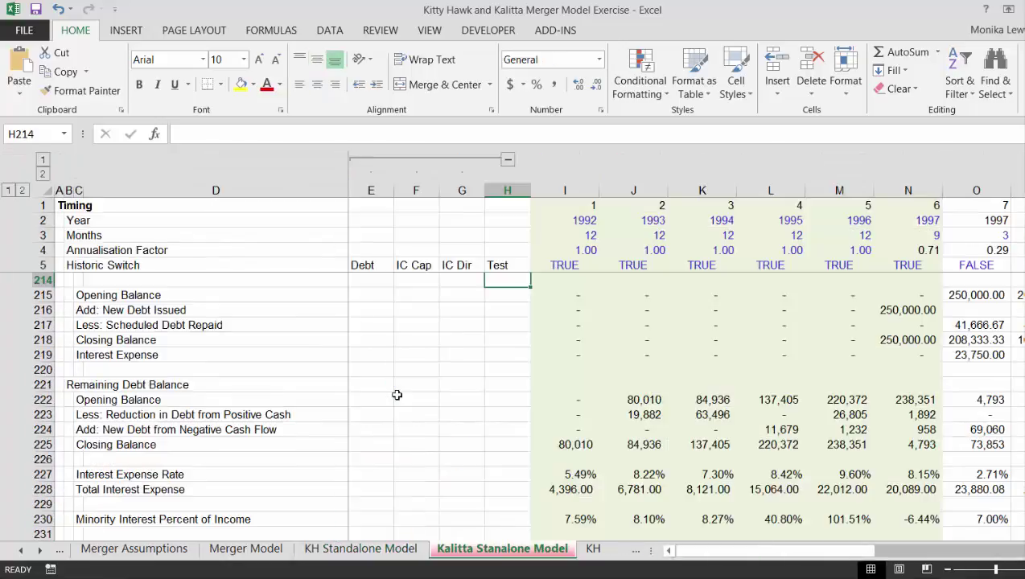
key(Page_Up)
key(Page_Up)
key(Page_Up)
key(Page_Up)
key(Page_Up)
key(Page_Up)
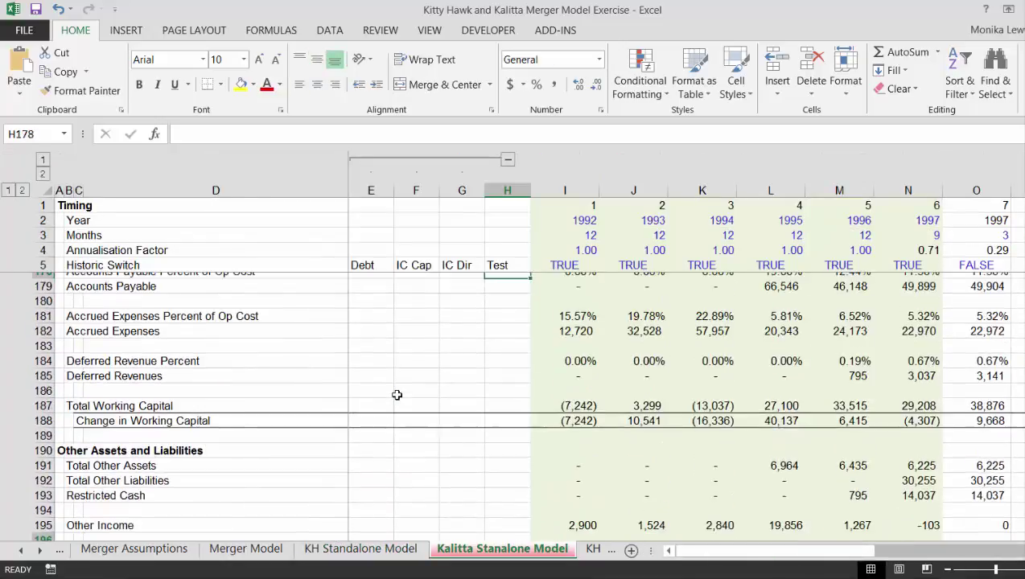
key(Page_Up)
key(Page_Up)
key(Page_Up)
key(Page_Up)
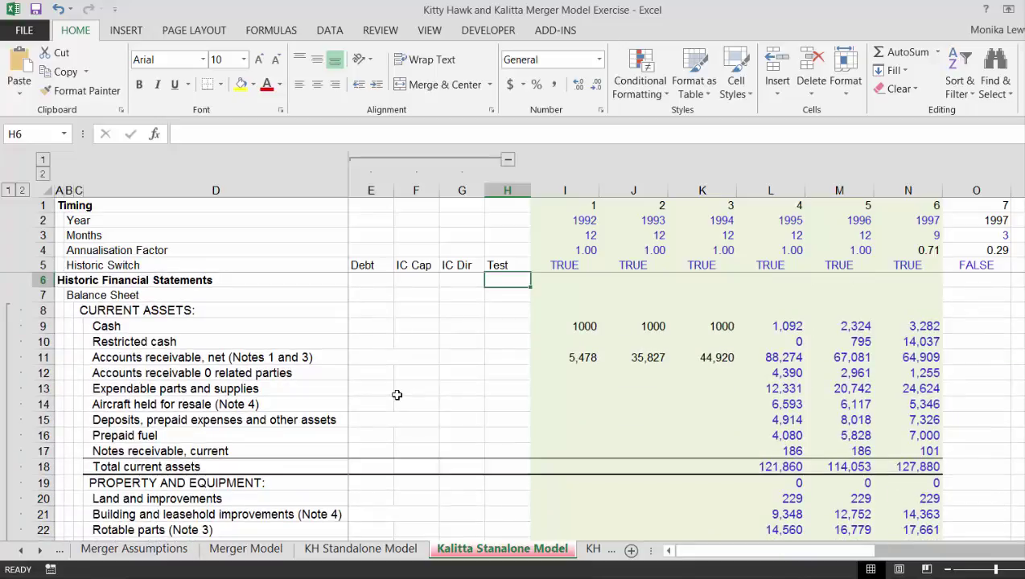
key(Right)
key(Right)
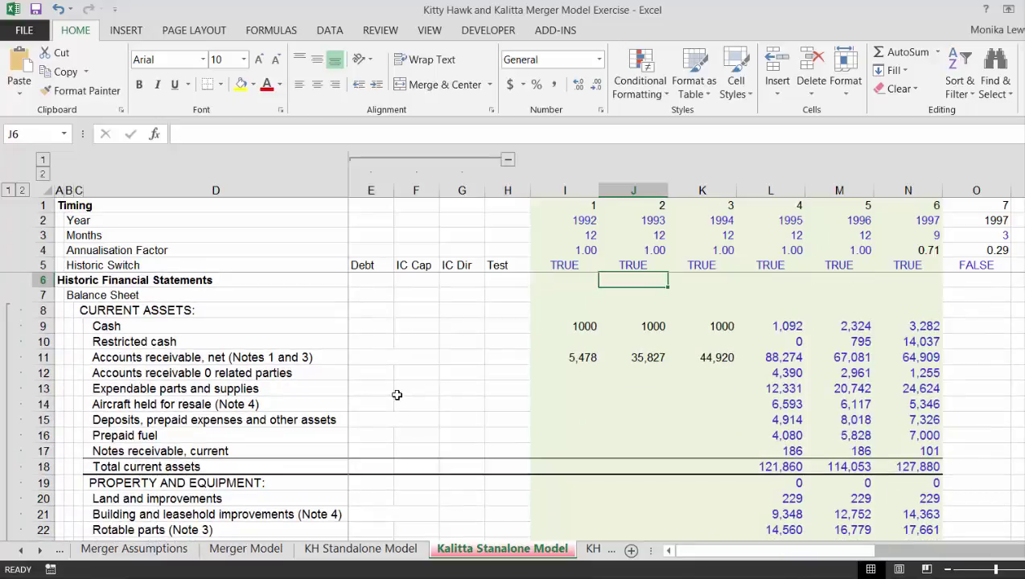
- View the KH Scenario sheet's case assumptions and return to the KH Standalone Model sheet
key(ctrl+Page_Down)
key(ctrl+Page_Down)
key(ctrl+Page_Up)
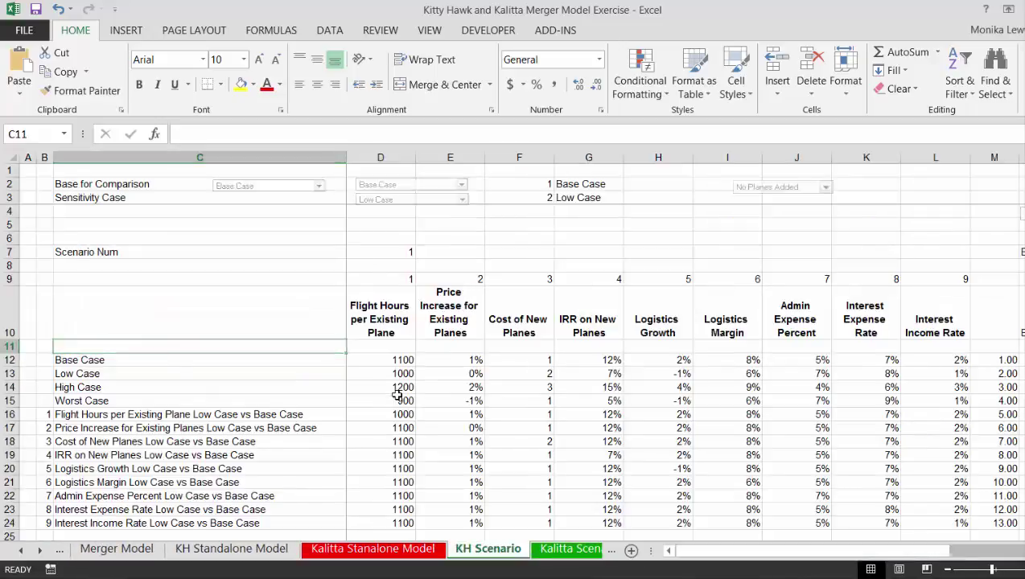
key(ctrl+Page_Up)
key(ctrl+Page_Up)
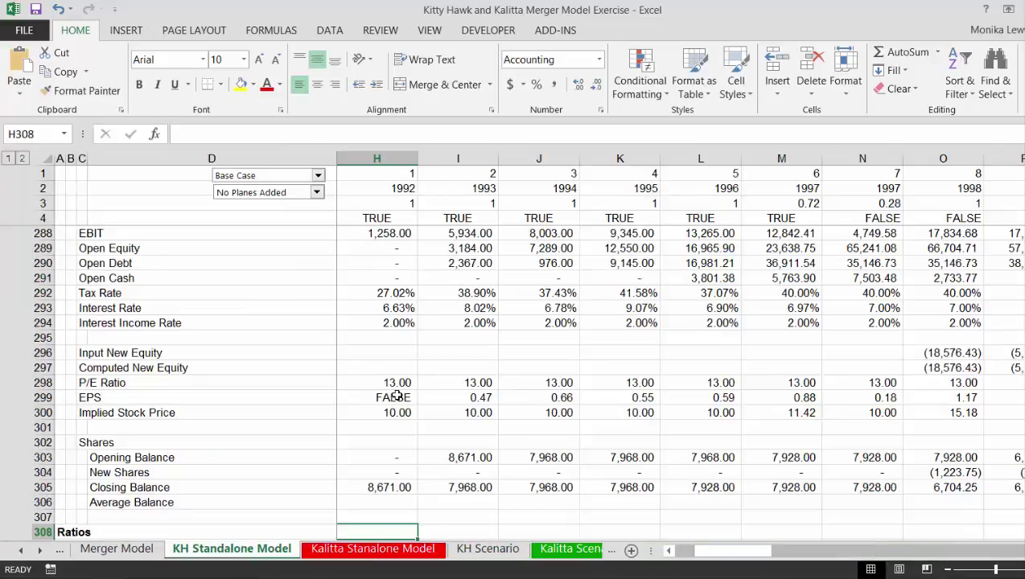
- Revisit the Kalitta standalone model briefly and go back to the Pro-Forma Balance Sheet at the start of the Merger Model sheet
click(653, 251)
key(ctrl+Page_Down)
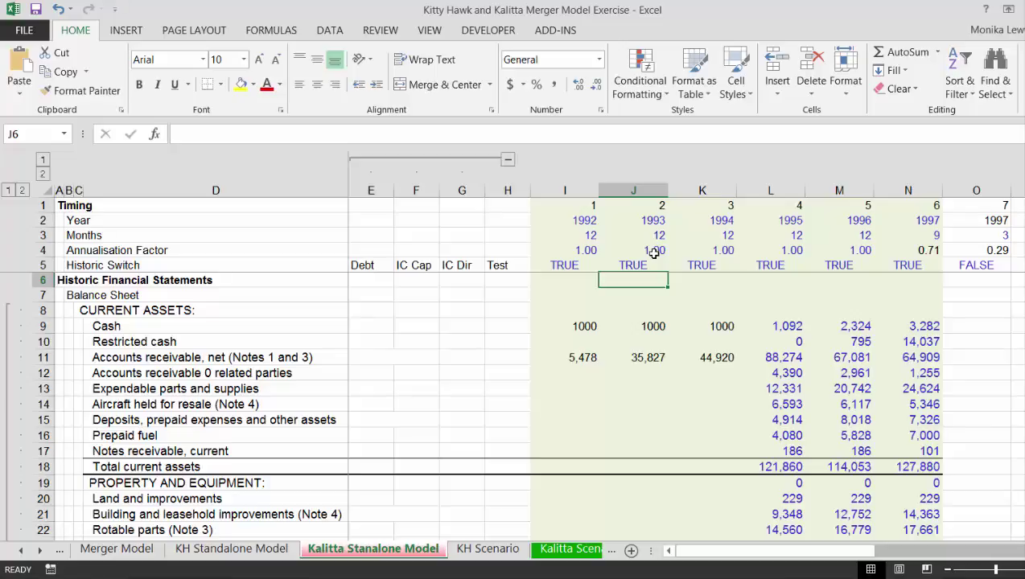
key(ctrl+Page_Up)
key(ctrl+Page_Up)
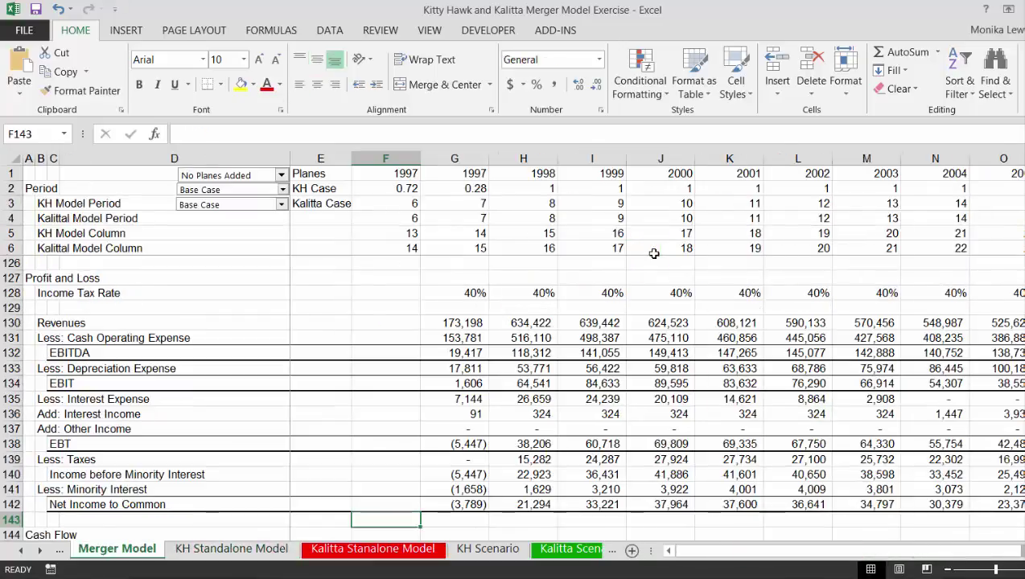
key(Page_Up)
key(Page_Up)
key(Page_Up)
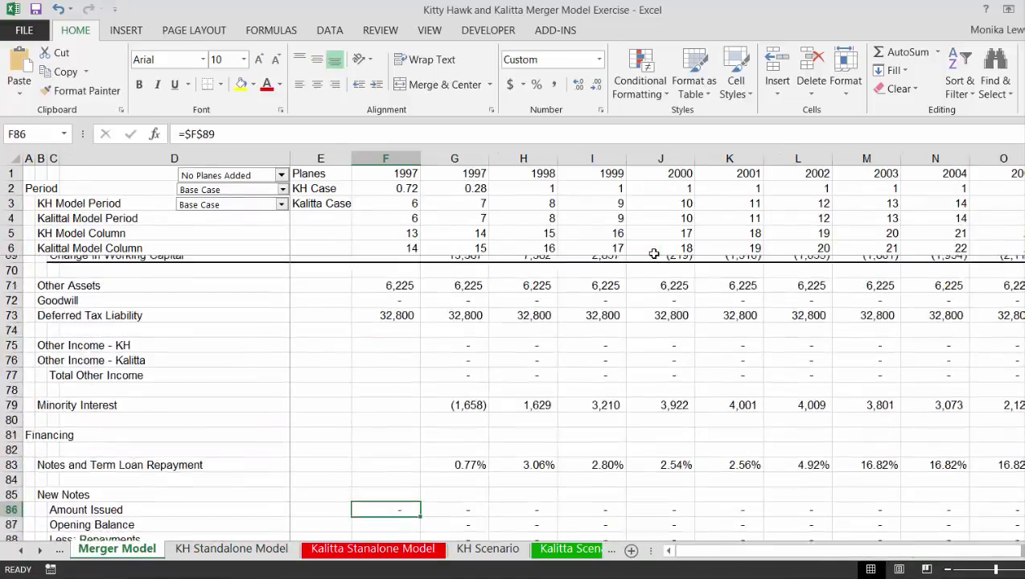
key(Page_Up)
key(Page_Up)
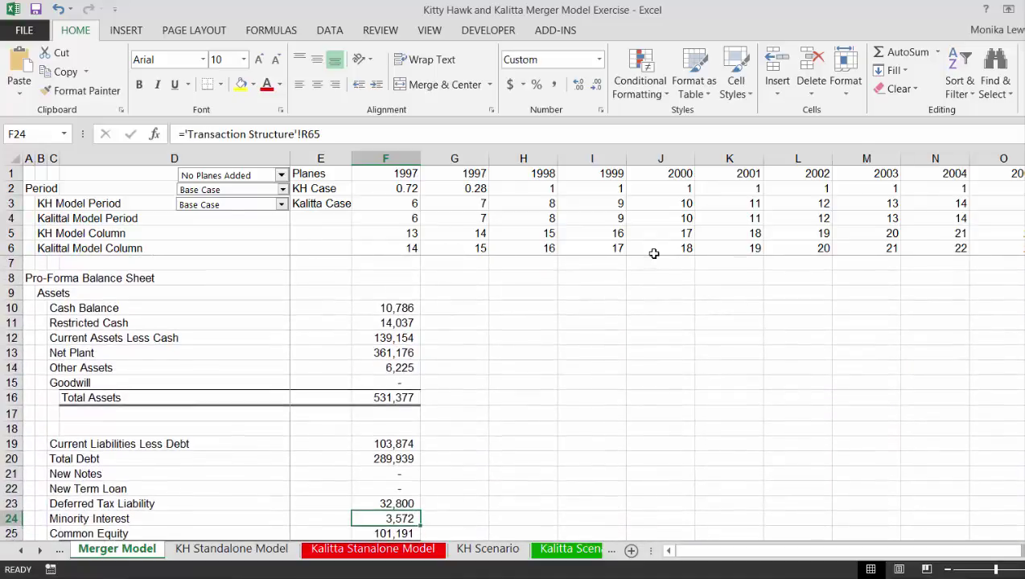
- Examine the Minority Interest and Common Equity rows of the pro-forma balance sheet and the rows just below them
key(Left)
key(Left)
key(Left)
key(Right)
key(Right)
key(Right)
key(Down)
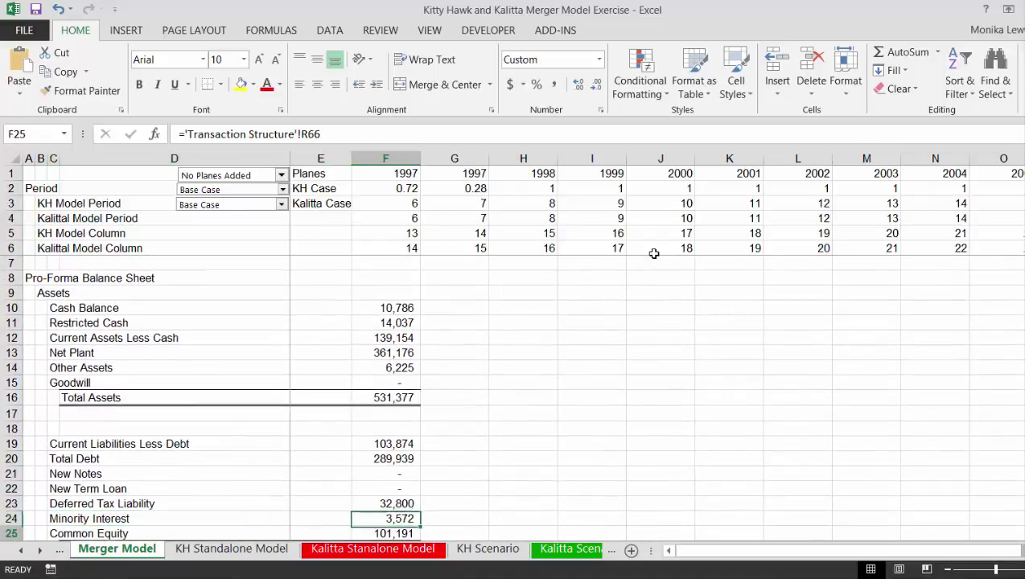
key(Down)
key(Down)
key(Down)
key(Down)
key(Down)
- Return to the KH Standalone Model sheet and go back to the Assets heading of its historic balance sheet
key(ctrl+Page_Down)
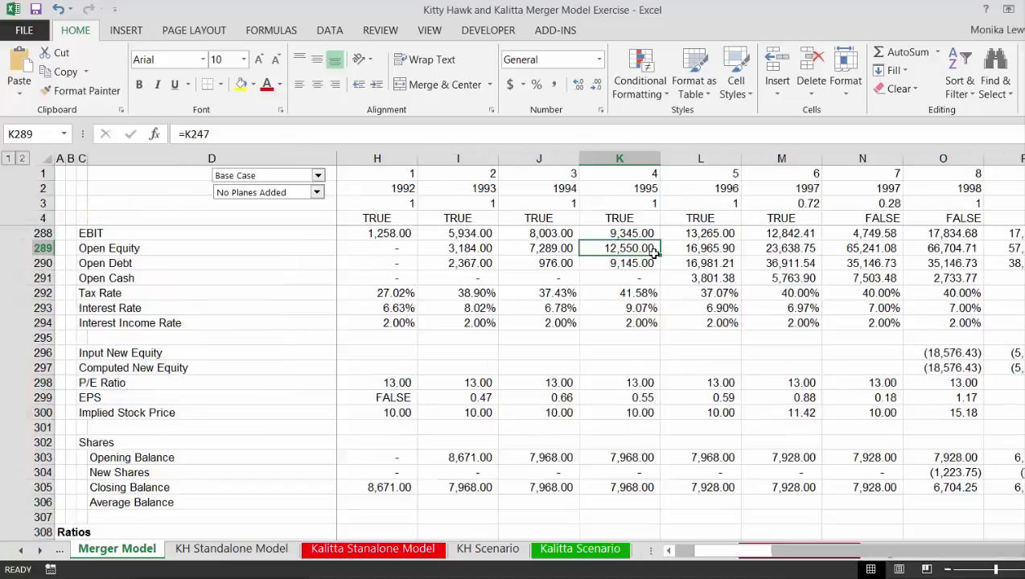
key(Page_Up)
key(Page_Up)
key(Page_Up)
key(Page_Up)
key(Page_Up)
key(Page_Up)
key(Page_Up)
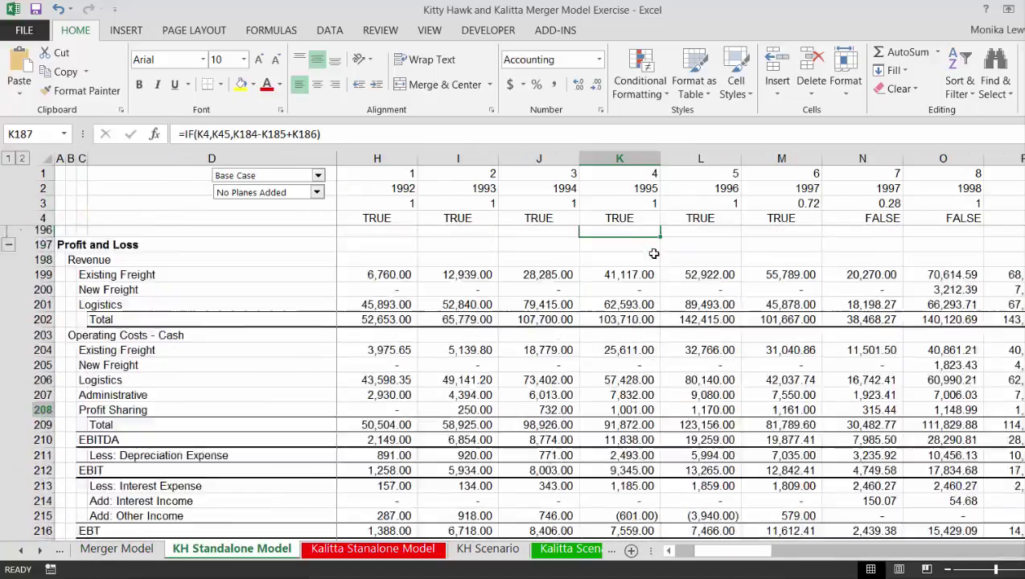
key(Page_Up)
key(Page_Up)
key(Page_Up)
key(Page_Up)
key(Page_Up)
key(Page_Up)
key(Page_Up)
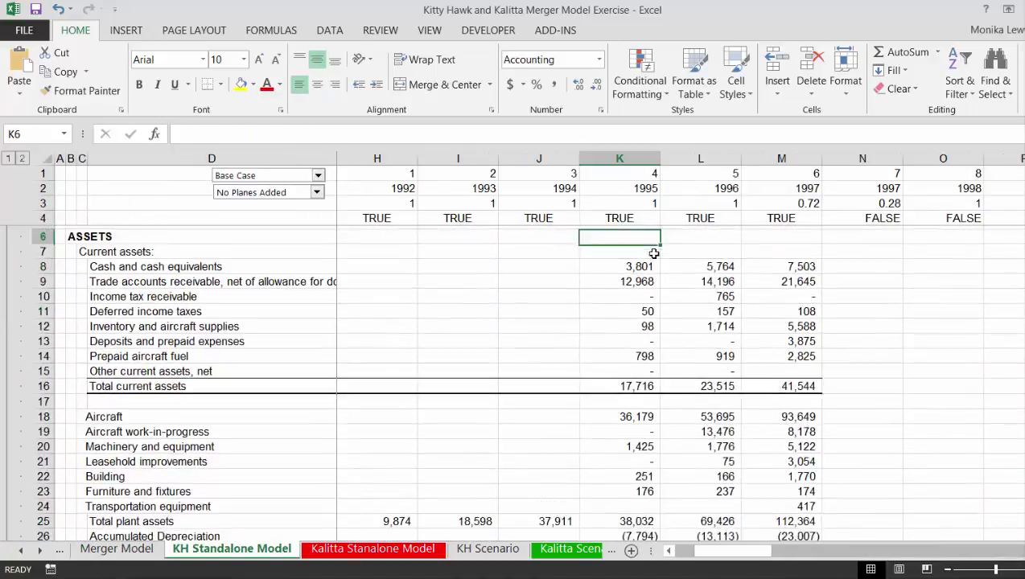
- Examine Kitty Hawk's historic balance sheet from current assets through plant assets to the Revolving Credit Facility row
key(Down)
key(Down)
key(Down)
key(Down)
key(Down)
key(Down)
key(Down)
key(Down)
key(Down)
key(Down)
key(Down)
key(Down)
key(Down)
key(Down)
key(Down)
key(Down)
key(Down)
key(Down)
key(Down)
key(Down)
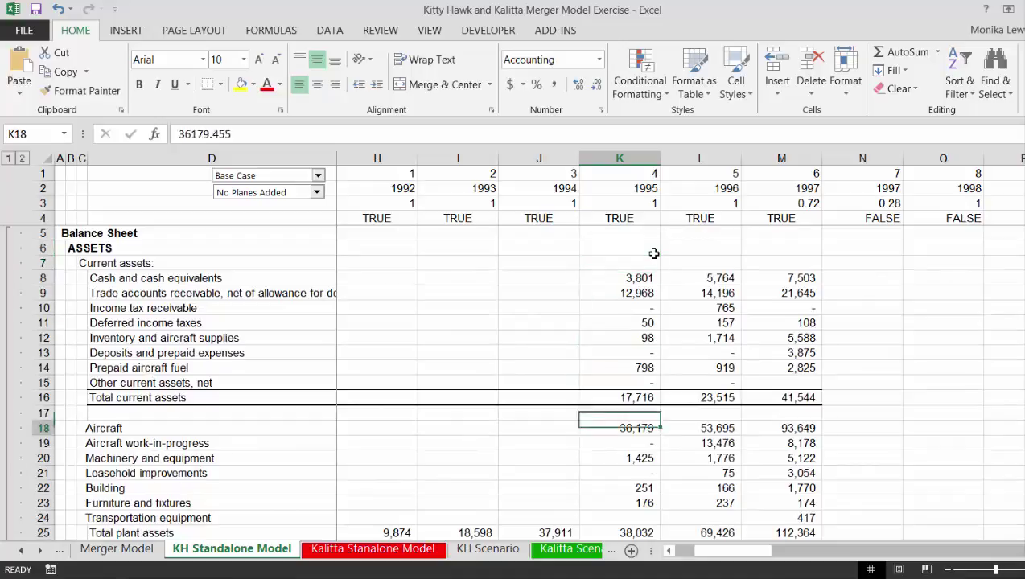
key(Down)
key(Down)
key(Down)
key(Down)
key(Down)
key(Down)
key(Down)
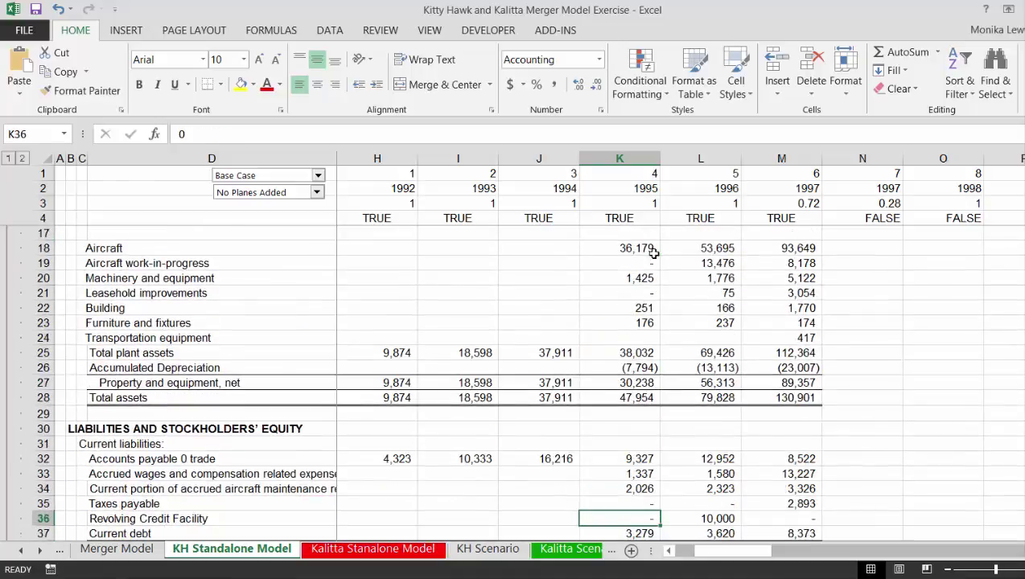
- Return to the Merger Model sheet and examine the pro-forma liabilities up to the New Term Loan row
key(ctrl+Page_Up)
key(Up)
key(Up)
key(Up)
key(Up)
key(Up)
key(Up)
key(Up)
key(Up)
key(Up)
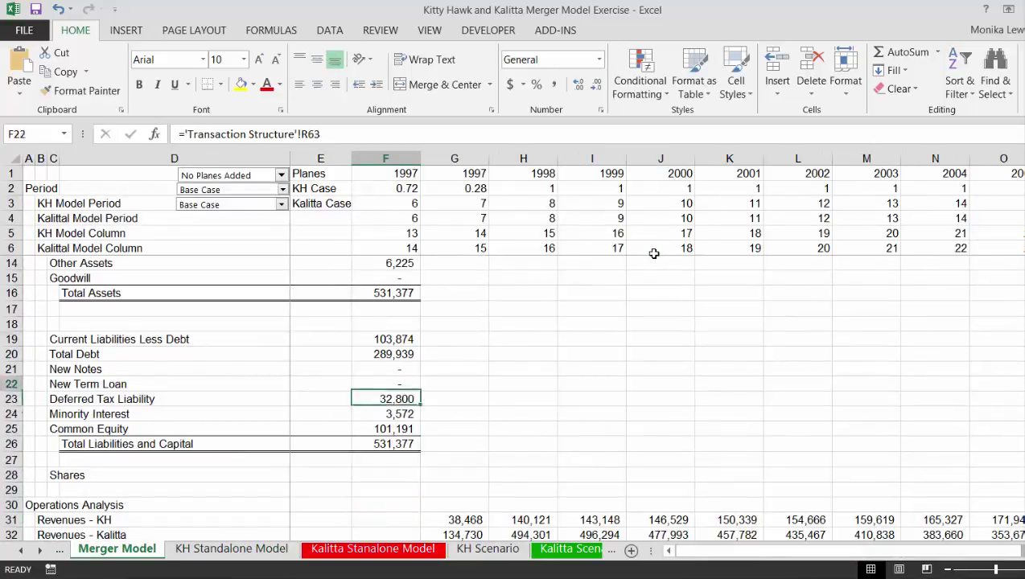
- Examine the upper pro-forma balance sheet rows and the period rows at the top of the Merger Model sheet
key(Up)
key(Up)
key(Up)
key(Up)
key(Up)
key(Up)
key(Up)
key(Up)
key(Up)
key(Up)
key(Up)
key(Up)
key(Up)
key(Up)
key(Up)
key(Up)
key(Up)
key(Up)
key(Up)
key(Up)
- Examine the Merger Model sheet from the period rows down through the pro-forma balance sheet to just below the Shares row
key(Down)
key(Down)
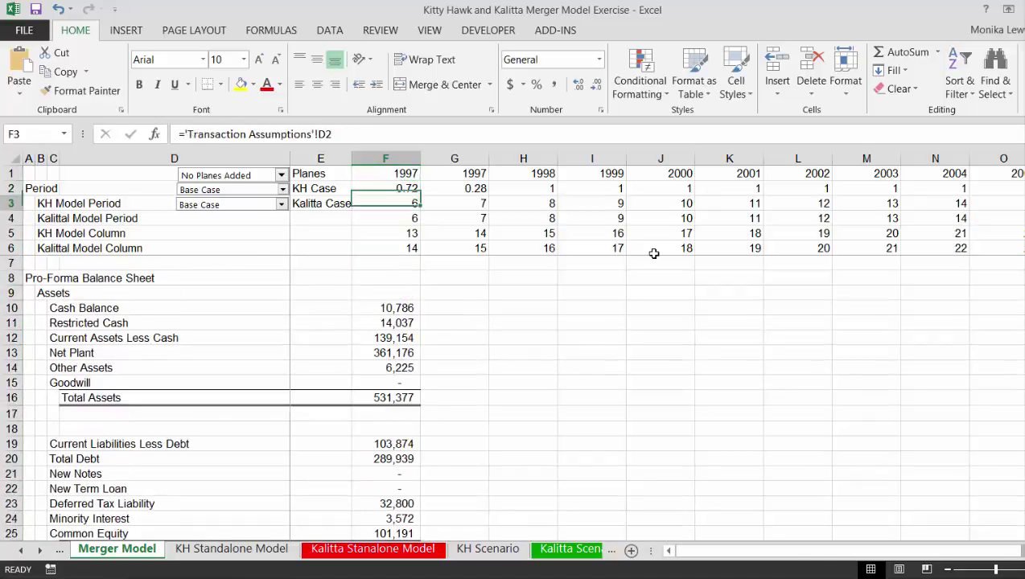
key(Down)
key(Down)
key(Down)
key(Down)
key(Down)
key(Down)
key(Down)
key(Down)
key(Down)
key(Down)
key(Down)
key(Down)
key(Down)
key(Down)
key(Down)
key(Down)
key(Down)
key(Down)
key(Down)
key(Down)
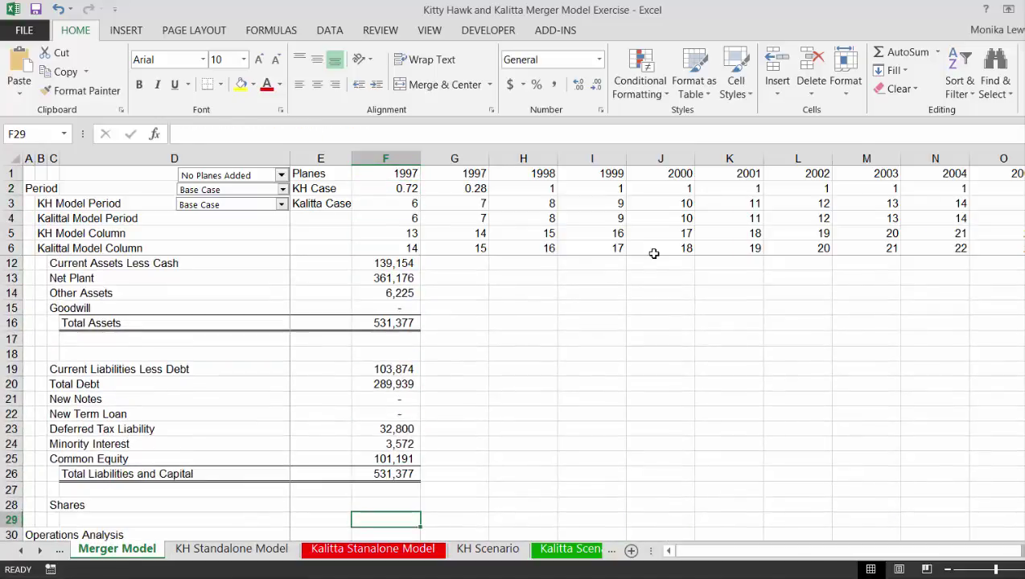
- Go to the Transaction Structure sheet and examine its pro-forma balance sheet with the yellow adjustment columns
key(ctrl+Page_Up)
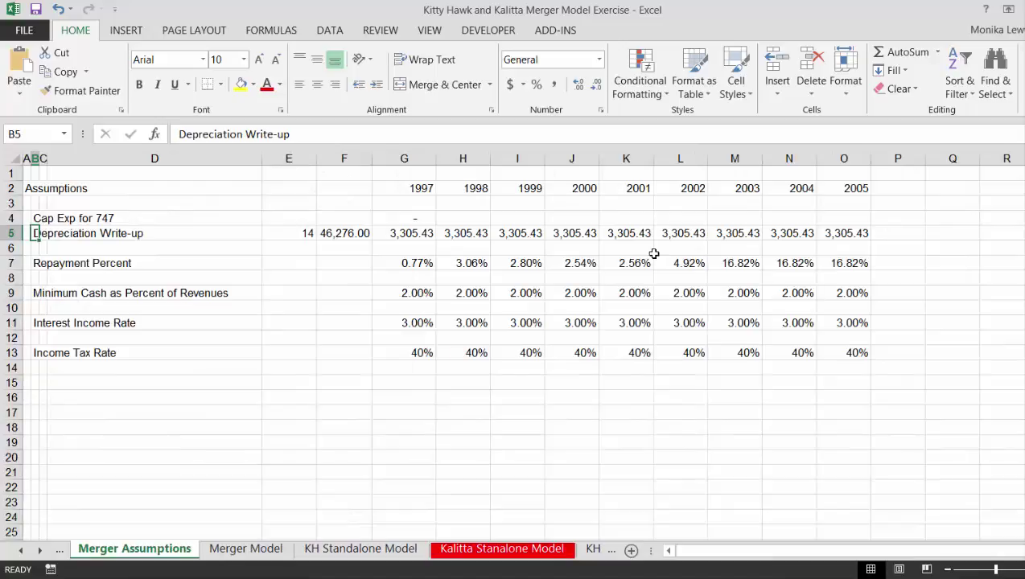
key(ctrl+Page_Up)
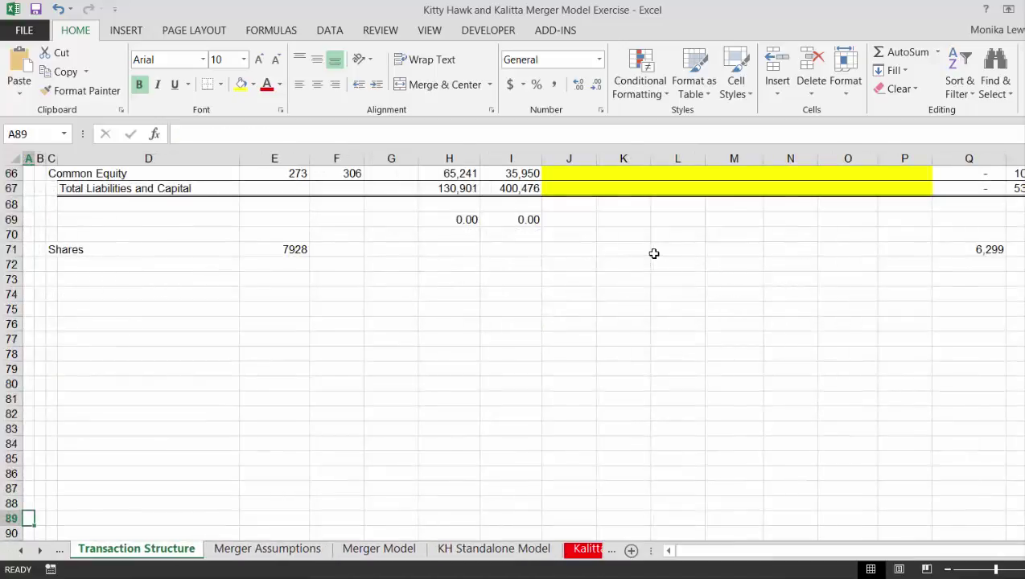
key(Up)
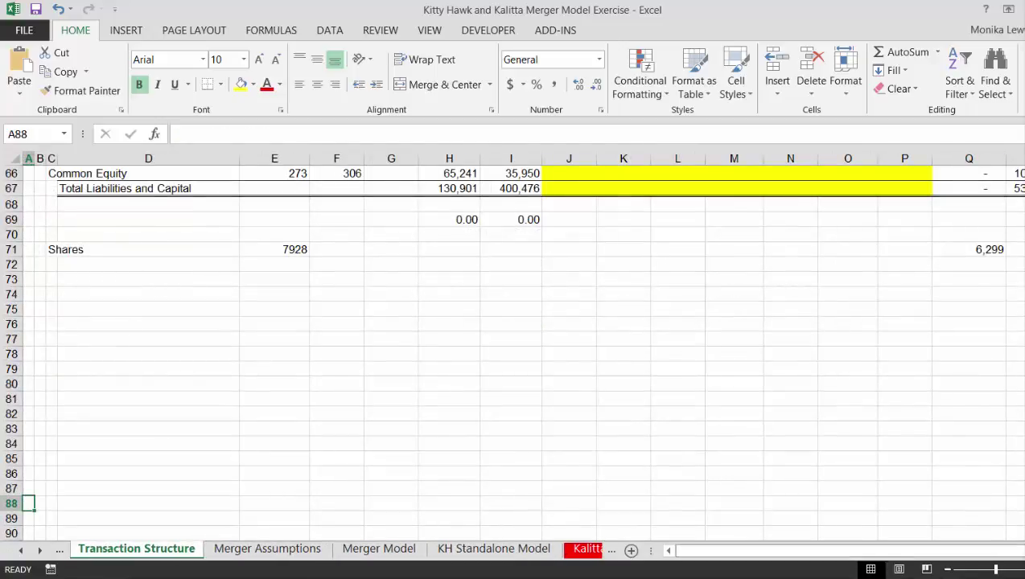
click(947, 569)
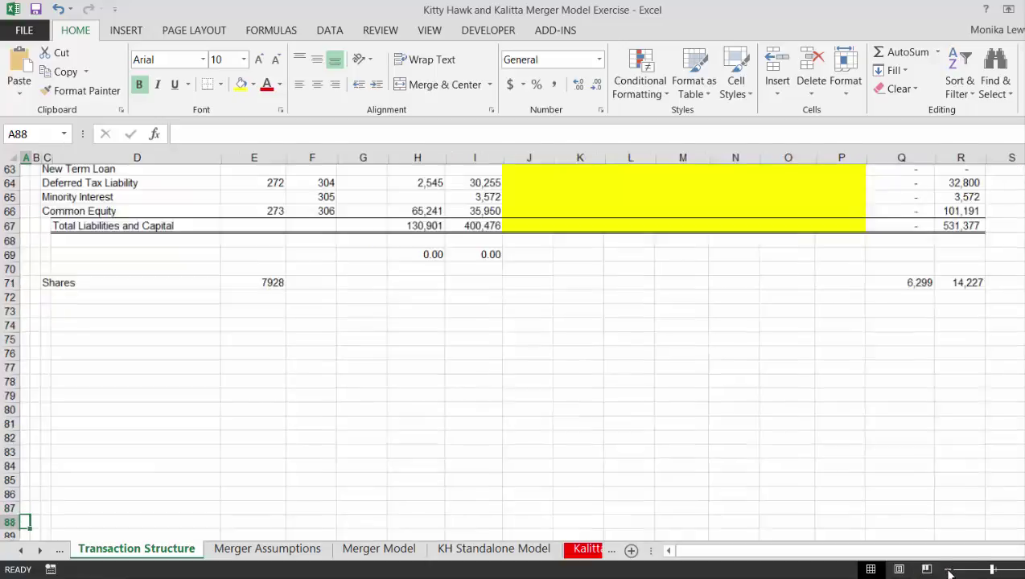
key(Up)
key(Up)
key(Up)
key(Up)
key(Up)
key(Up)
key(Up)
key(Up)
key(Up)
key(Up)
key(Up)
key(Up)
key(Up)
key(Up)
key(Up)
key(Up)
key(Up)
key(Up)
key(Up)
key(Up)
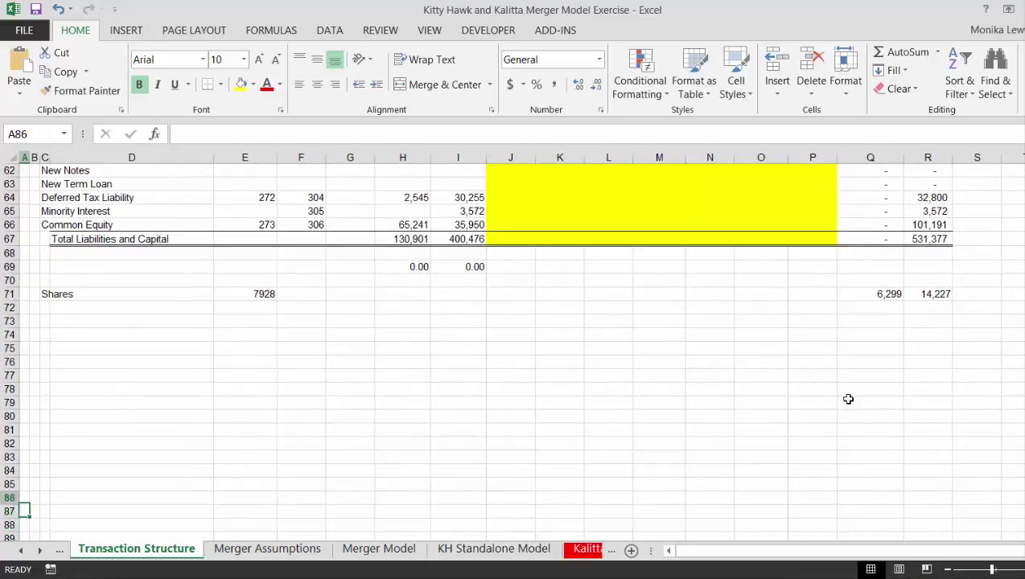
key(Up)
key(Up)
key(Up)
key(Up)
key(Up)
key(Up)
key(Up)
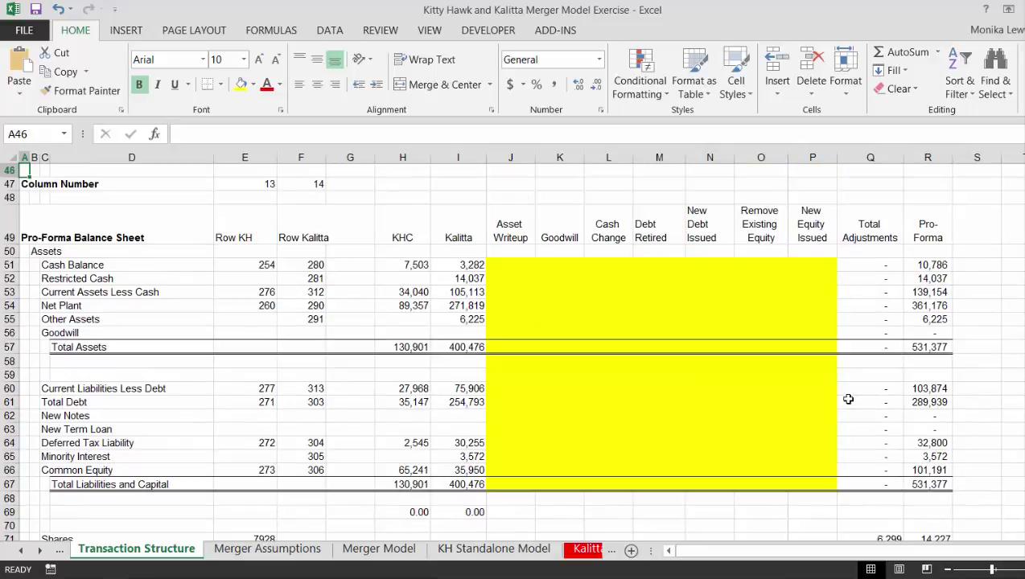
- Examine the Goodwill and Purchase Price Allocation block and the uses and sources of funds above it
key(Up)
key(Up)
key(Up)
key(Up)
key(Up)
key(Up)
key(Up)
key(Up)
key(Up)
key(Up)
key(Up)
key(Up)
key(Up)
key(Up)
key(Up)
key(Up)
key(Up)
key(Up)
key(Up)
key(Up)
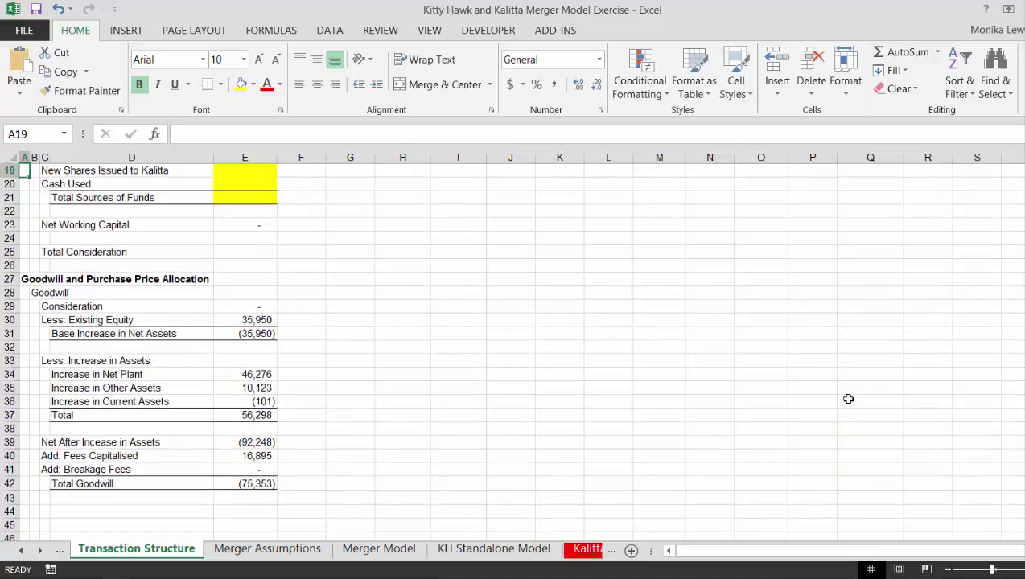
scroll(849, 399, up, 6)
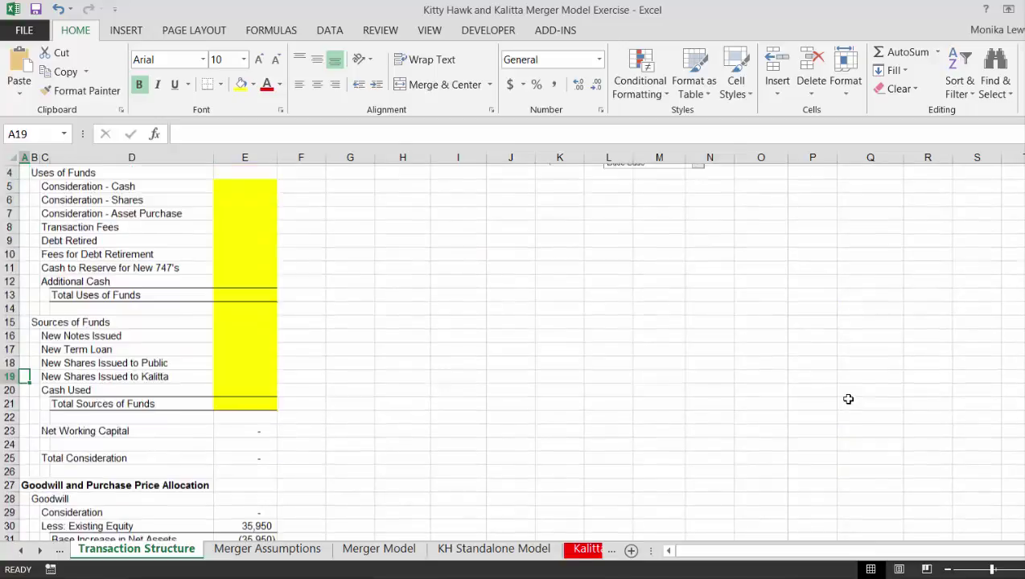
- Return to the lower part of the Transaction Structure pro-forma balance sheet, down to the Shares row
key(Down)
key(Down)
key(Down)
key(Down)
key(Down)
key(Down)
key(Down)
key(Down)
key(Down)
key(Down)
key(Down)
key(Down)
key(Down)
key(Down)
key(Down)
key(Down)
key(Down)
key(Down)
key(Down)
key(Down)
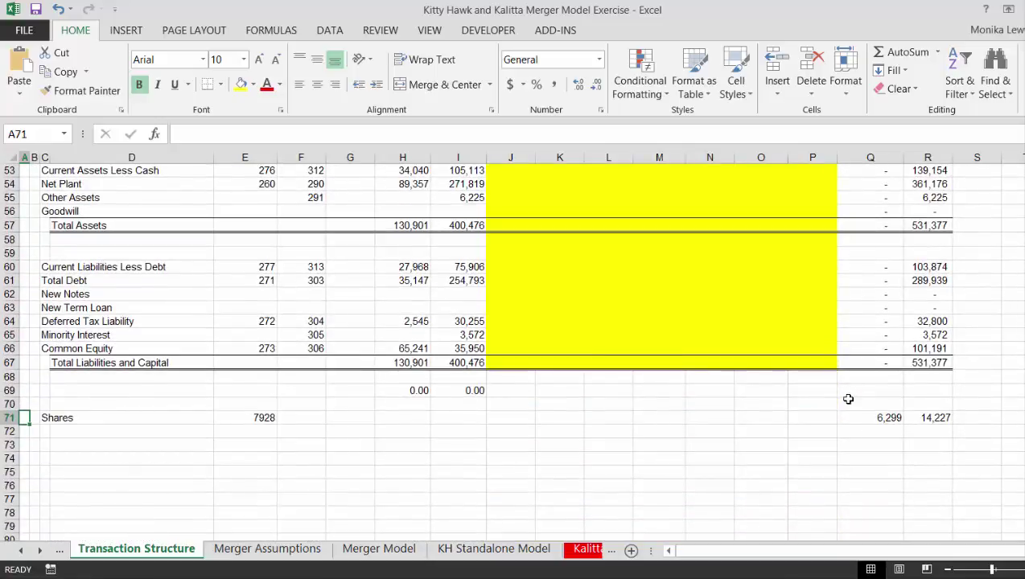
- Go to the Merger Assumptions sheet and color-code its cells so the hard-coded inputs are blue
key(ctrl+Page_Down)
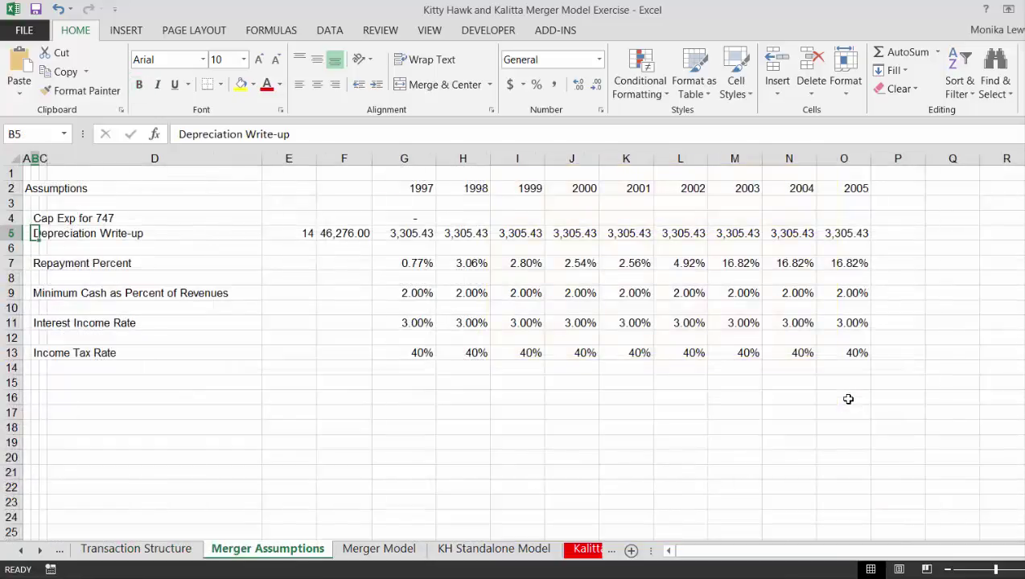
key(ctrl+shift+c)
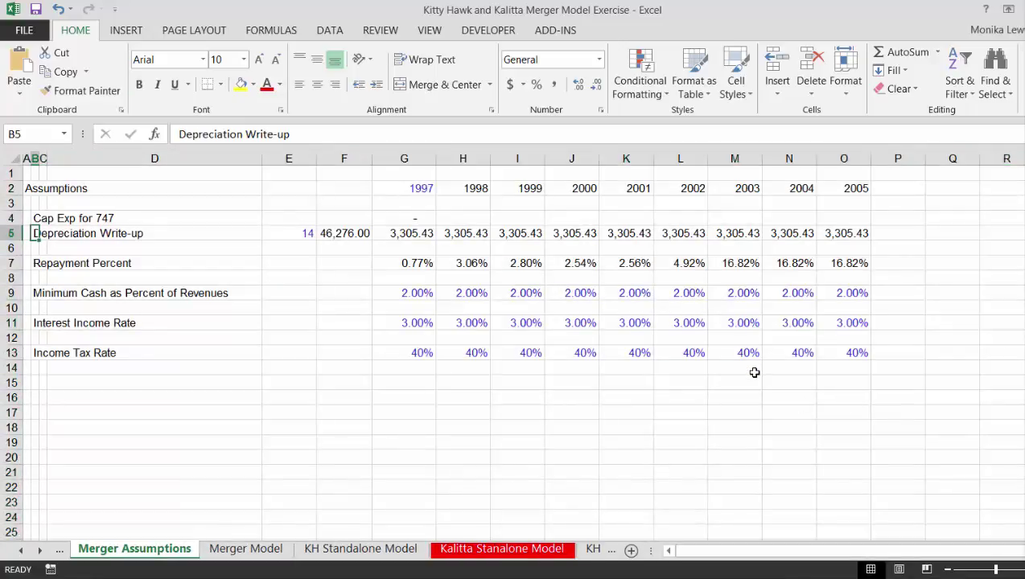
key(Left)
key(Right)
key(Right)
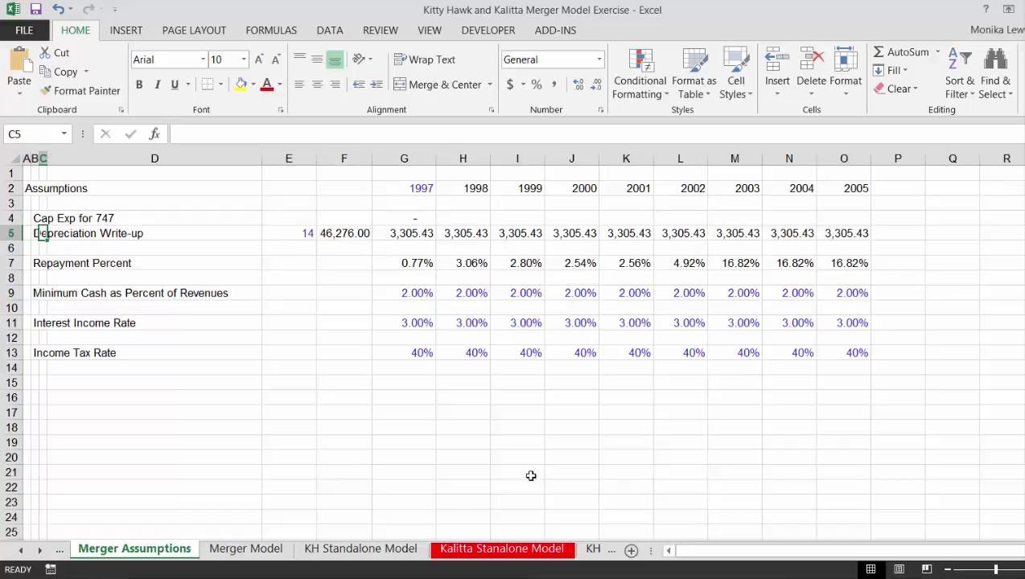
- Give the Merger Assumptions sheet tab a purple color from the standard colors
right_click(167, 558)
mouse_move(215, 488)
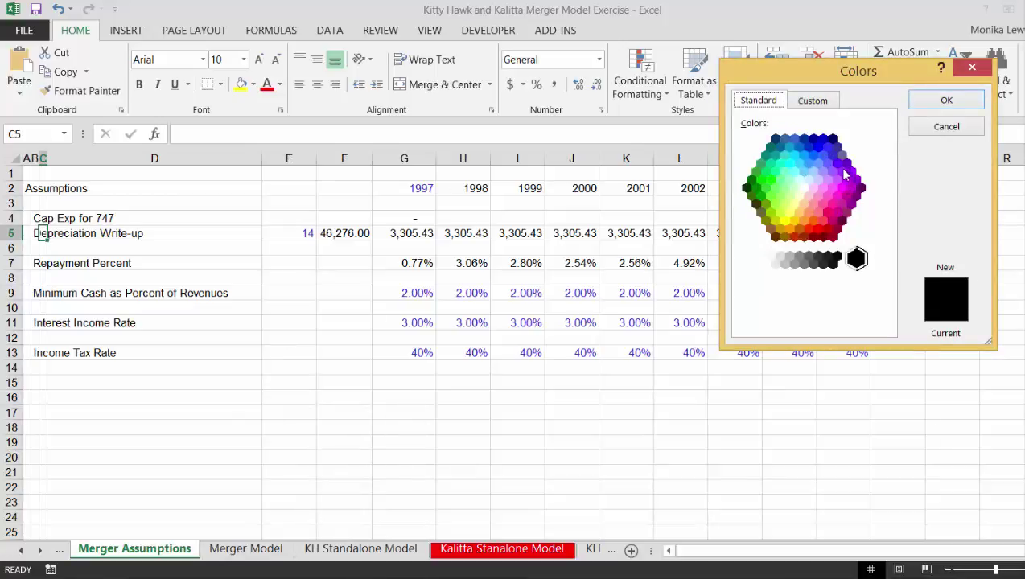
click(842, 171)
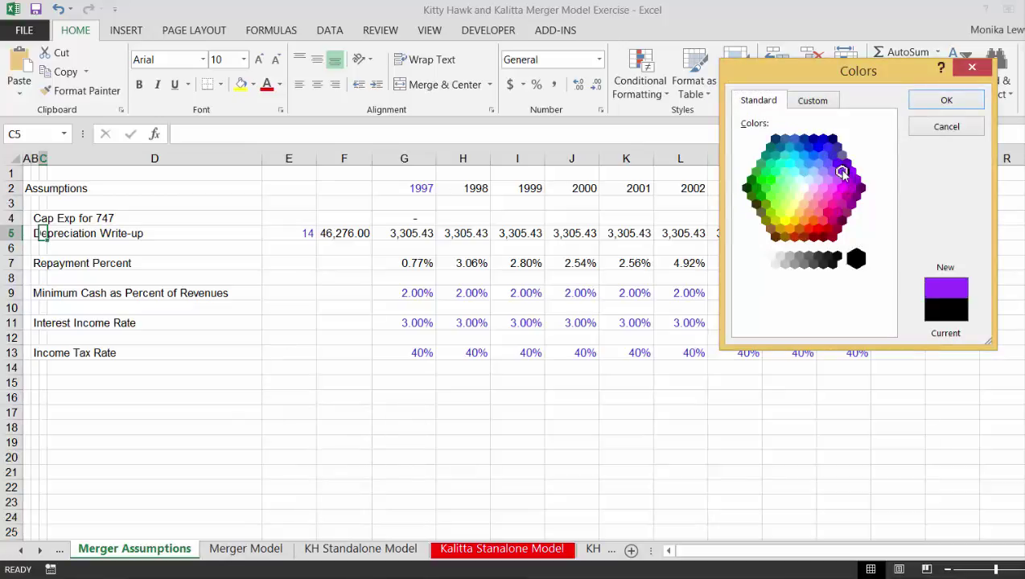
click(947, 100)
click(241, 469)
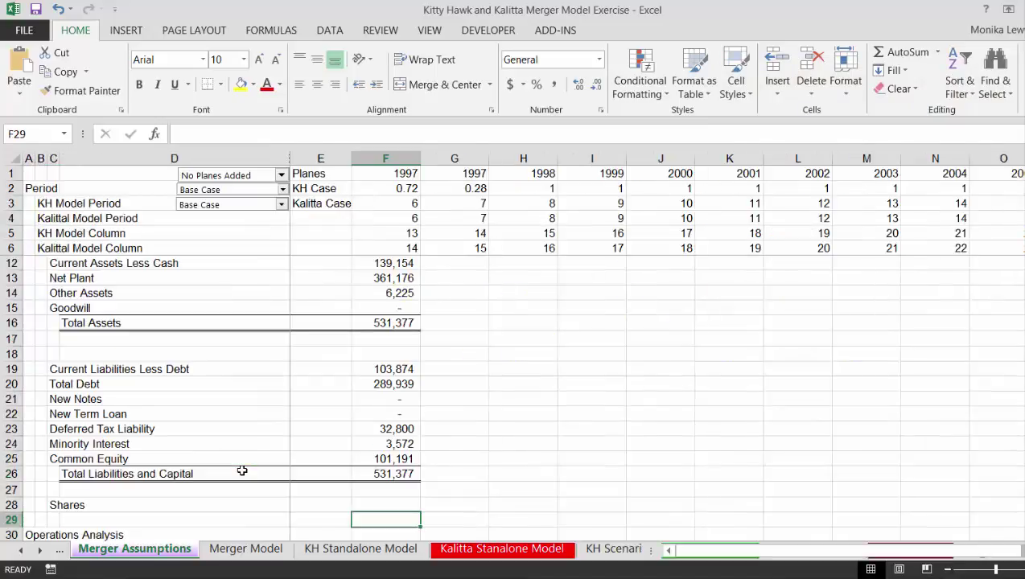
- Give the KH Standalone Model sheet tab a magenta color from the standard colors
key(ctrl+Page_Down)
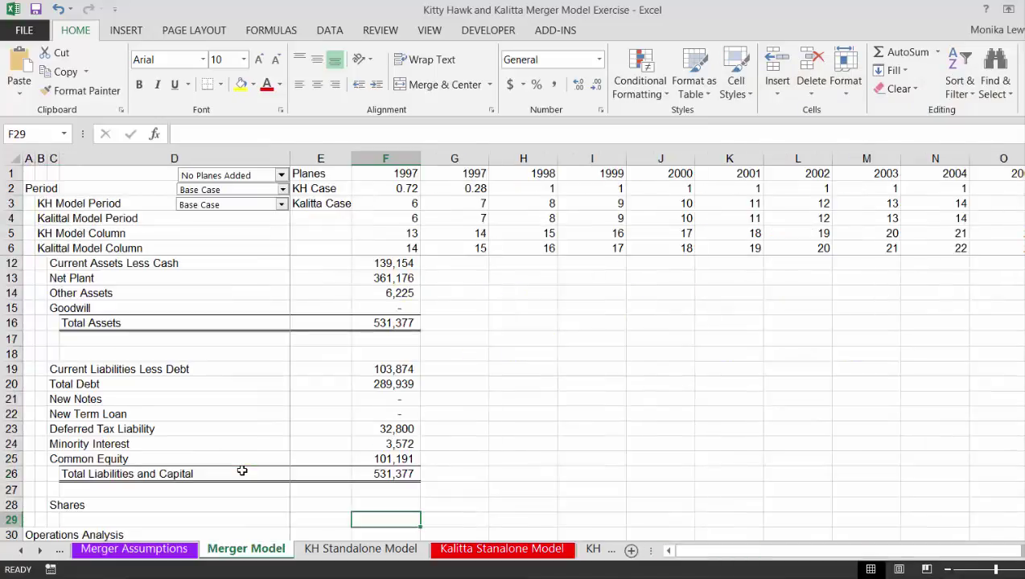
click(342, 553)
right_click(344, 552)
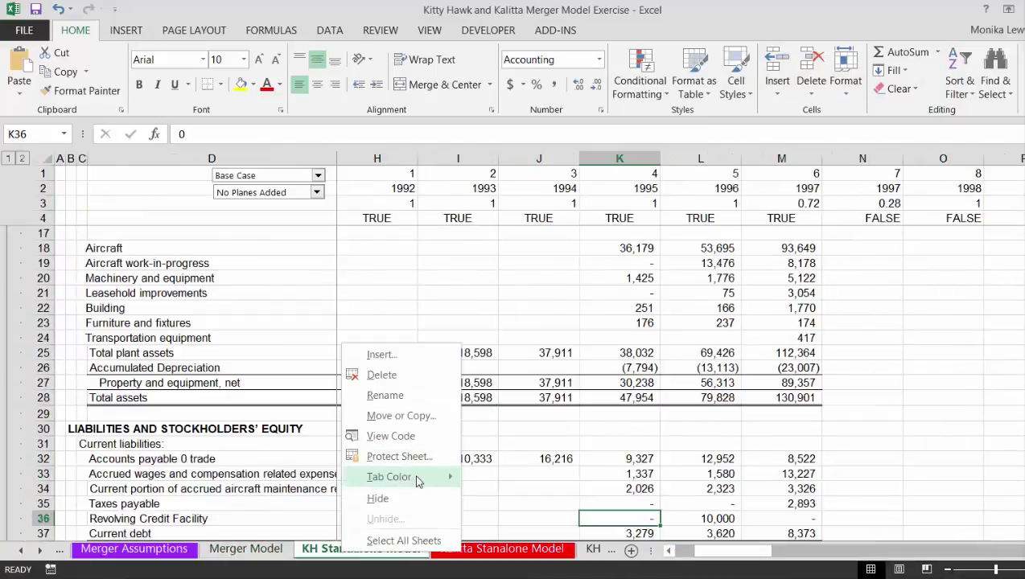
click(516, 573)
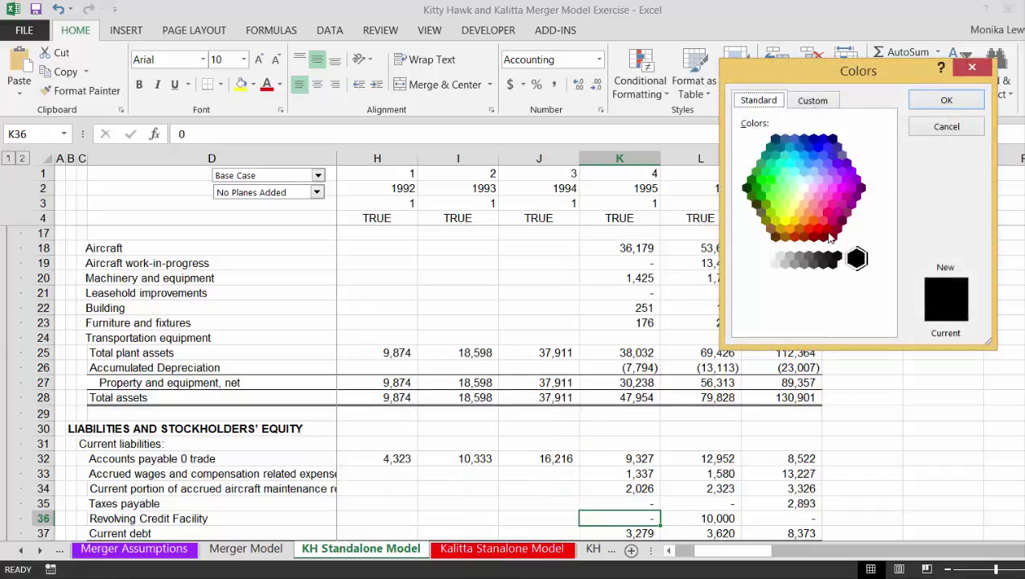
click(833, 223)
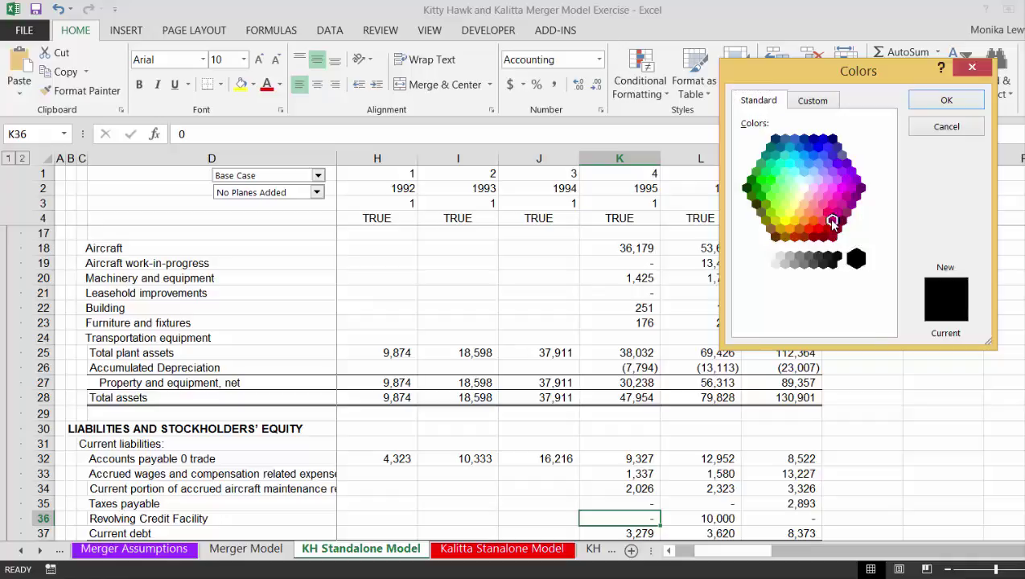
click(948, 100)
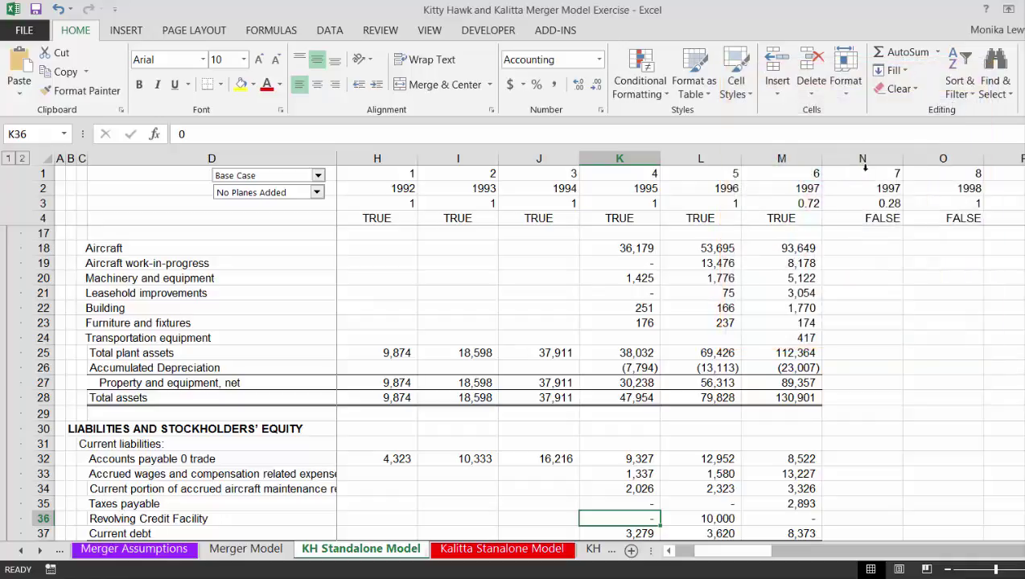
click(722, 309)
- Go back to the Transaction Structure sheet and give its tab a bright blue color from the standard colors
key(ctrl+Page_Up)
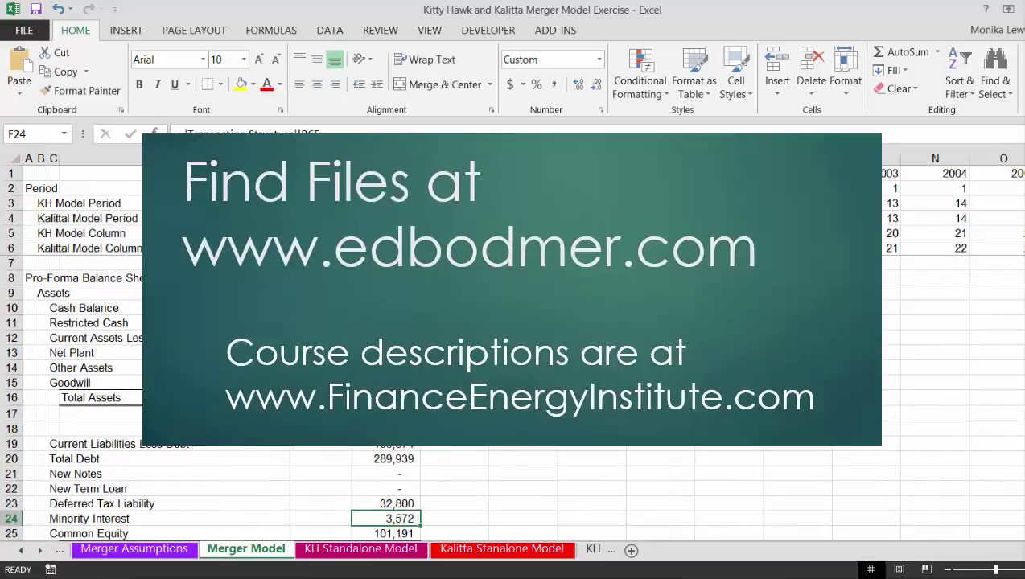
key(ctrl+Page_Up)
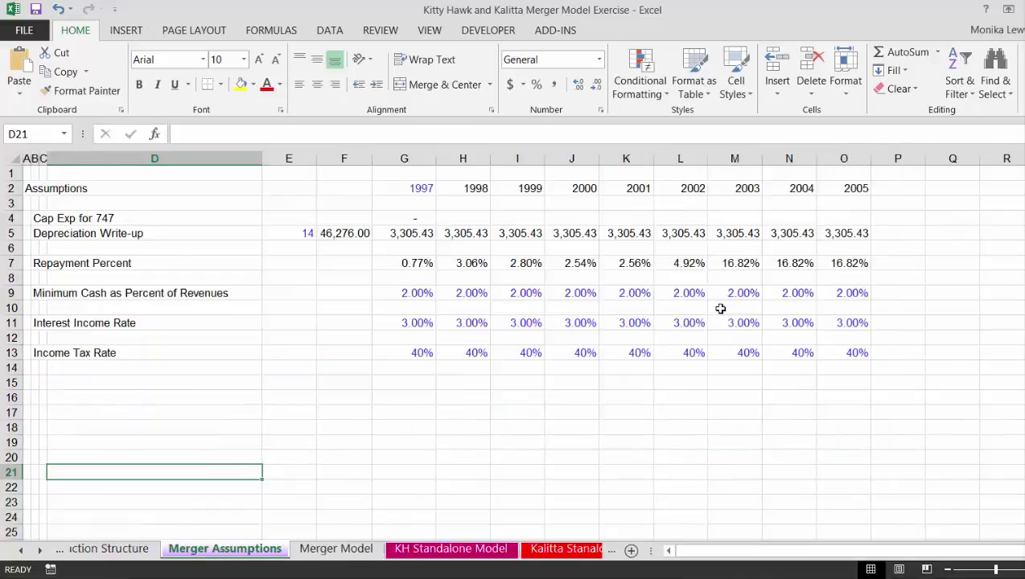
key(ctrl+Page_Up)
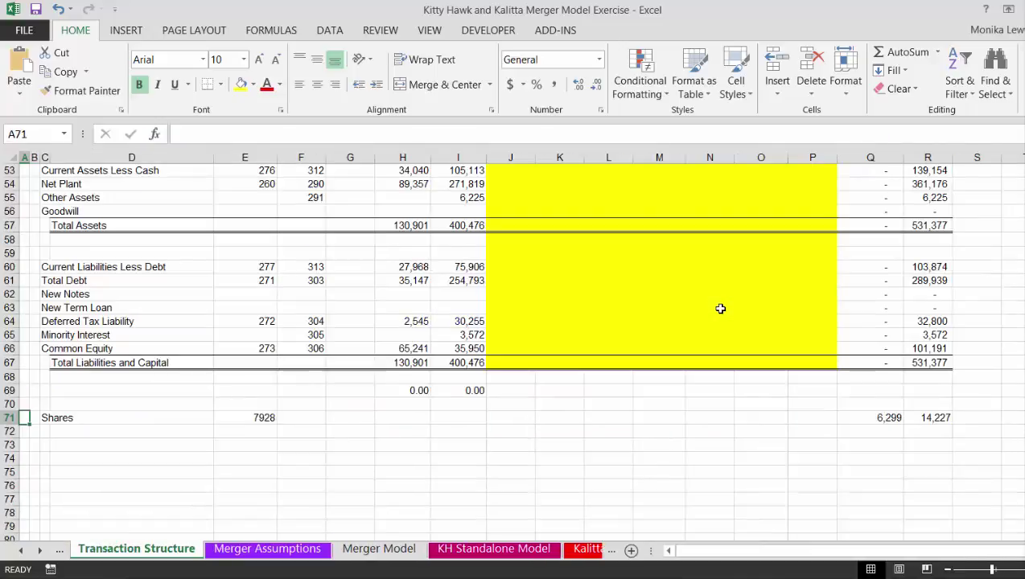
right_click(138, 555)
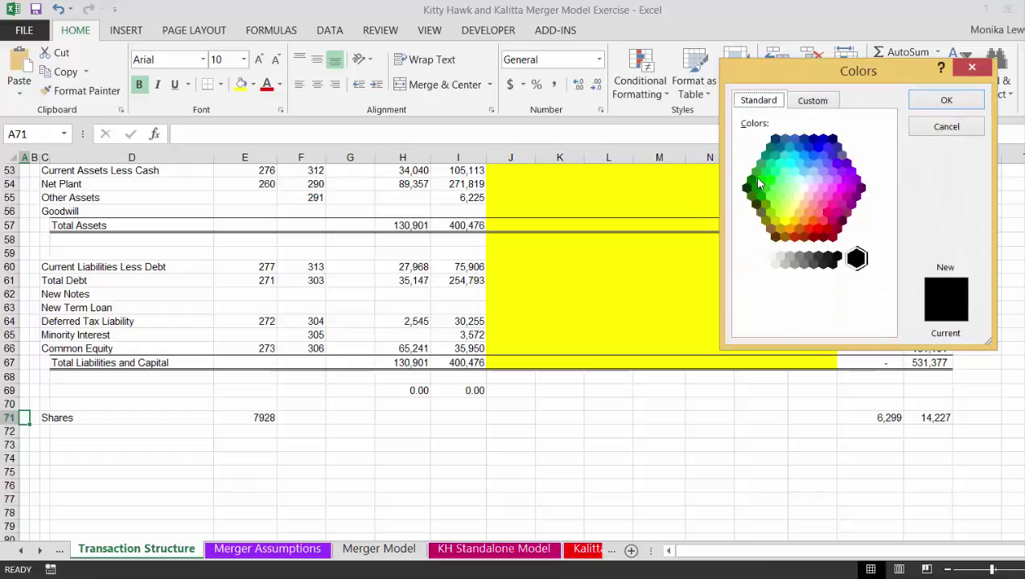
click(814, 157)
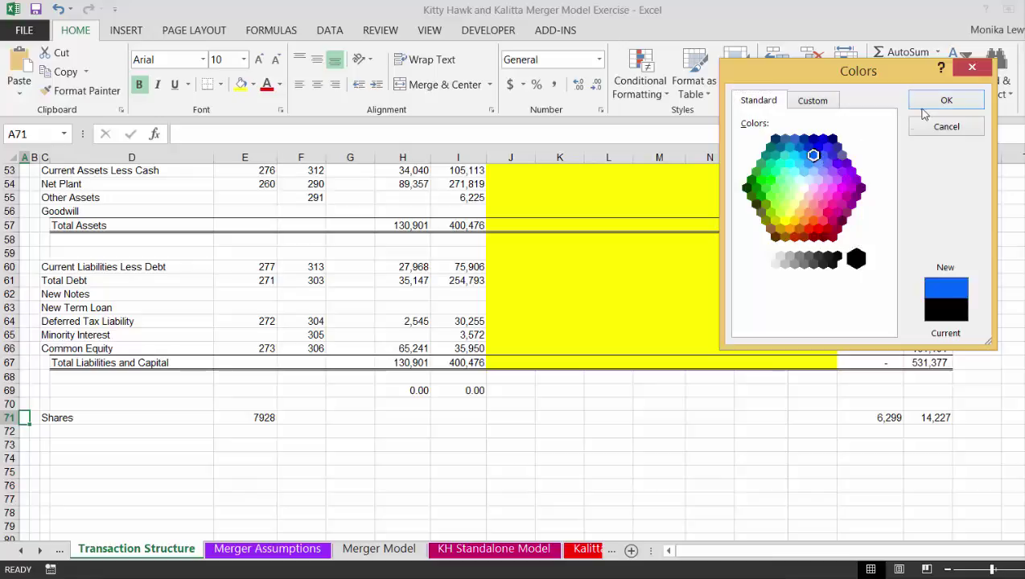
click(948, 102)
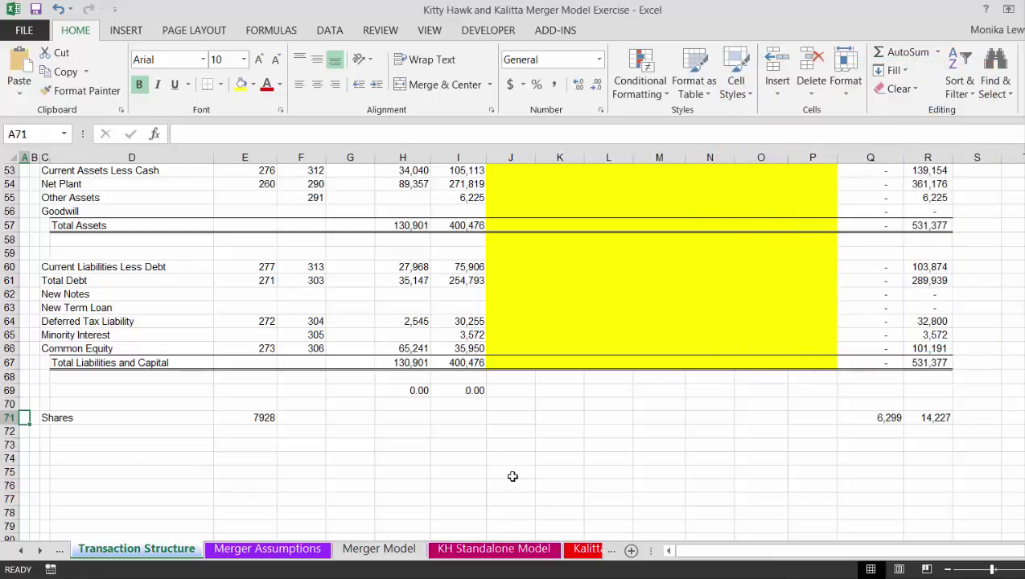
click(513, 477)
- Return to the Merger Model sheet and color-code its cells so linked values match the tab colors of their source sheets
key(ctrl+Page_Down)
key(ctrl+Page_Down)
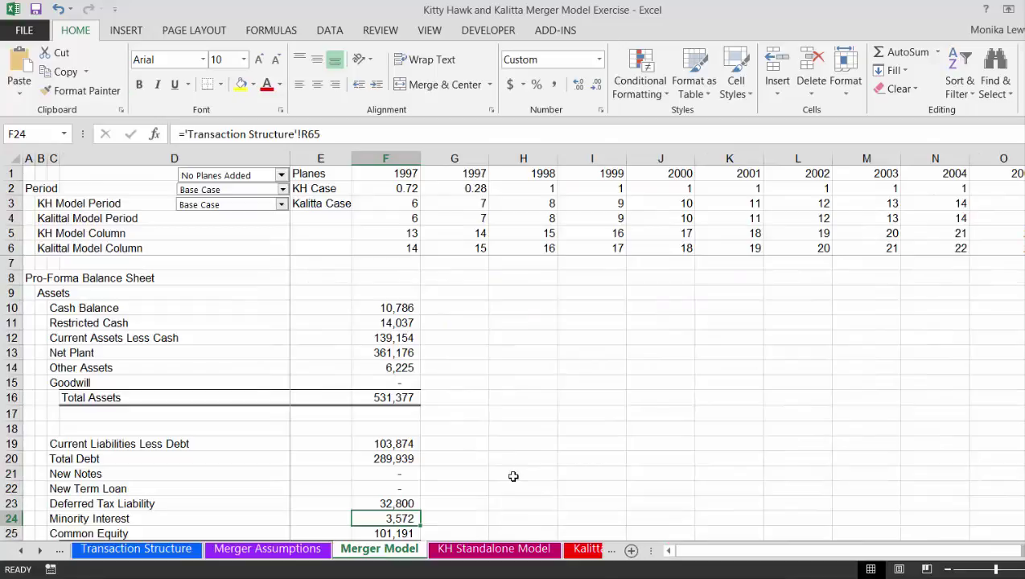
key(ctrl+Page_Up)
key(ctrl+Page_Down)
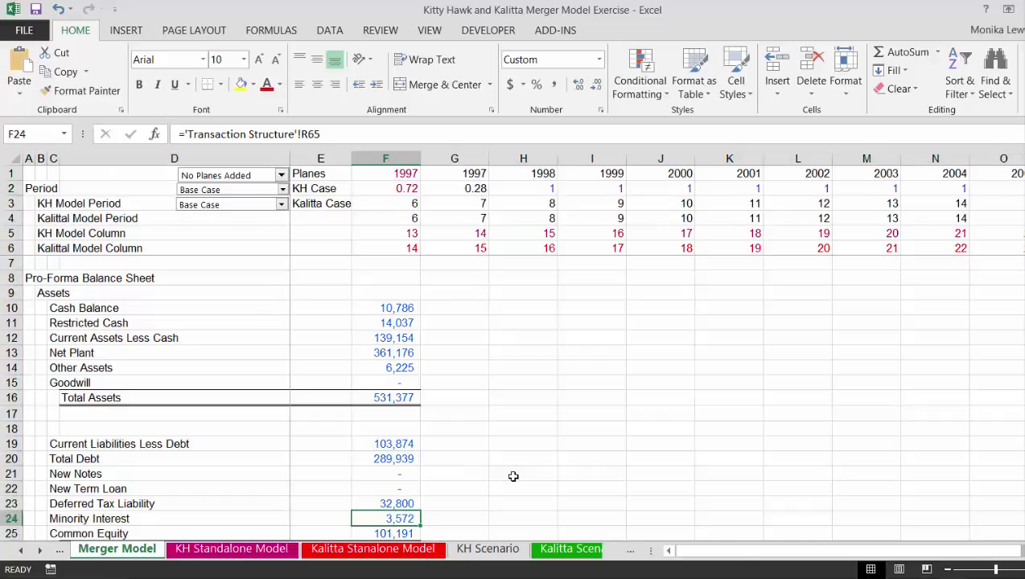
- Go back up the Merger Model sheet to the header rows and inspect the KH Standalone Model link in cell F1
key(Right)
key(Up)
key(Up)
key(Up)
key(Up)
key(Up)
key(Up)
key(Up)
key(Up)
key(Up)
key(Up)
key(Up)
key(Up)
key(Up)
key(Up)
key(Up)
key(Up)
key(Up)
key(Up)
key(Up)
key(Up)
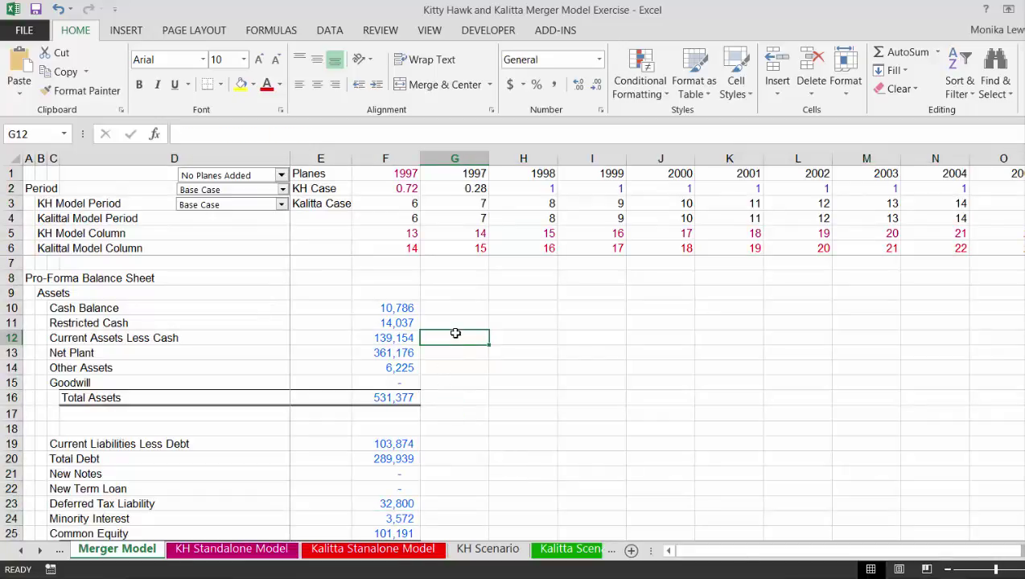
key(Up)
key(Up)
key(Left)
key(Left)
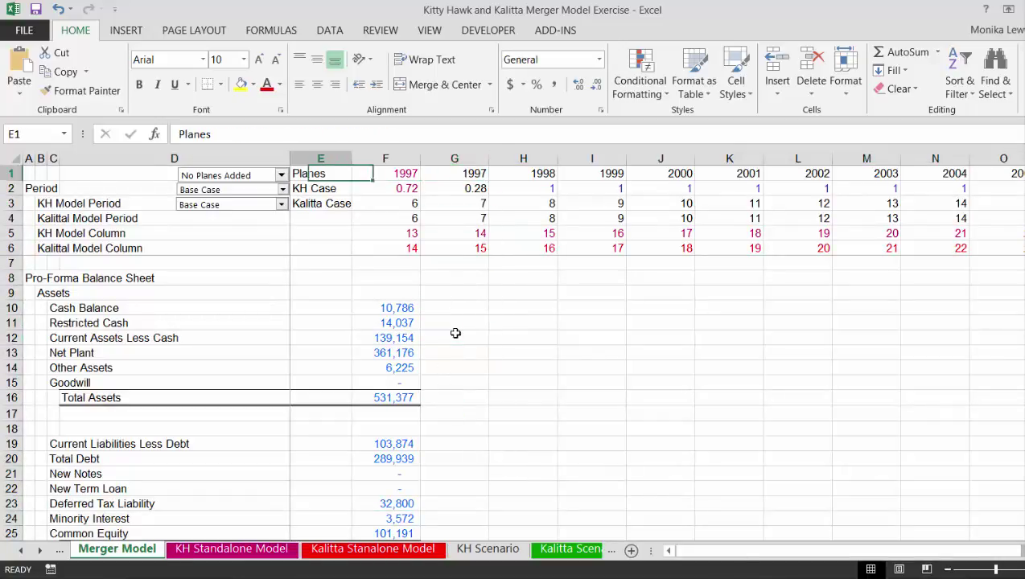
key(Right)
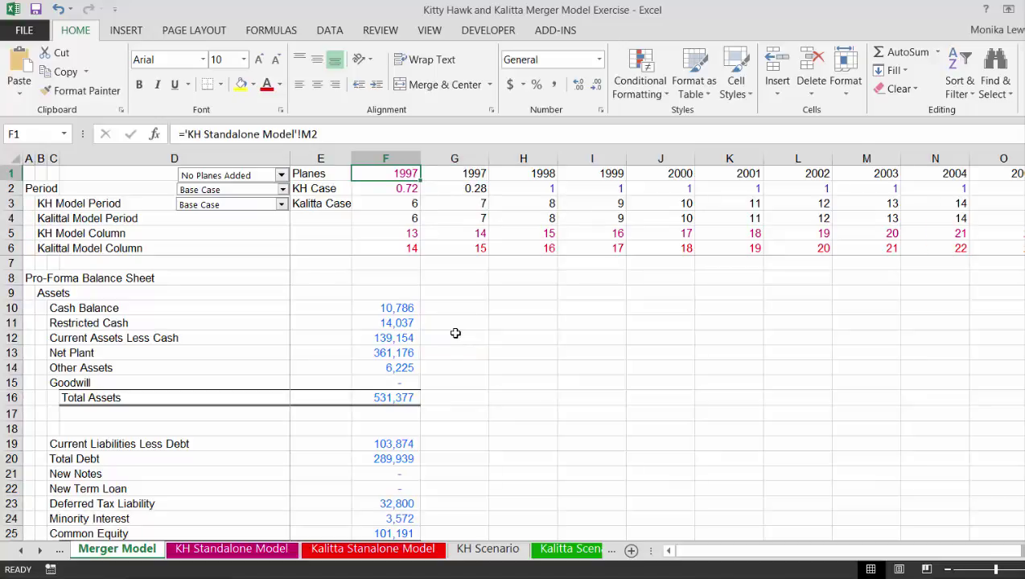
- Switch to the Generic Macros workbook and list only the macros stored in this workbook
mouse_move(813, 576)
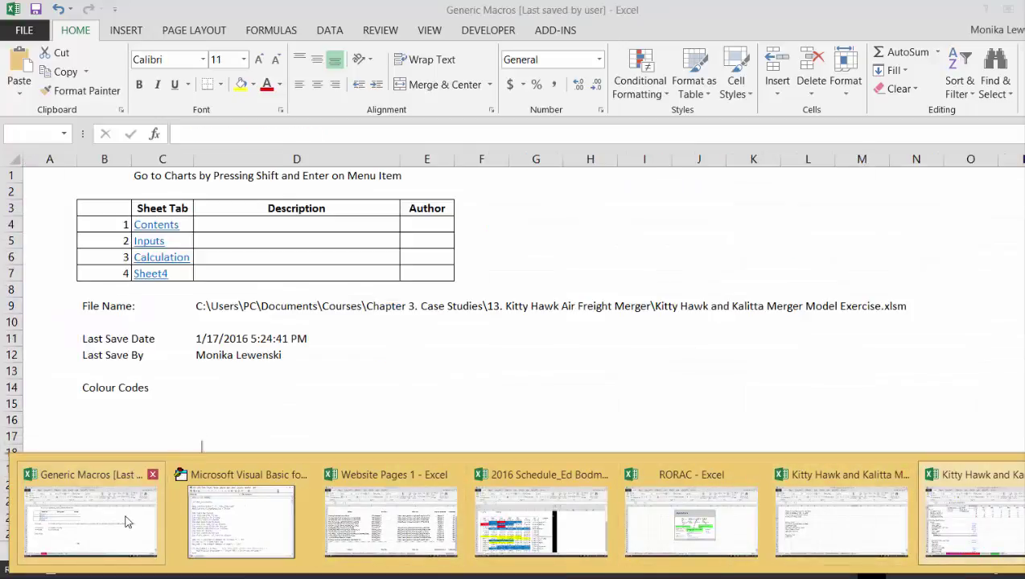
click(127, 521)
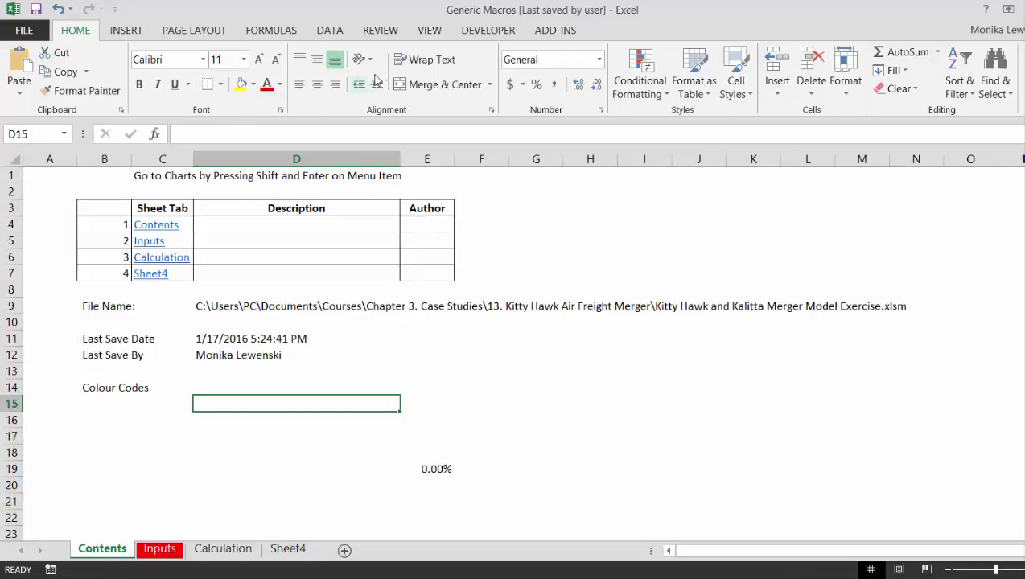
click(488, 32)
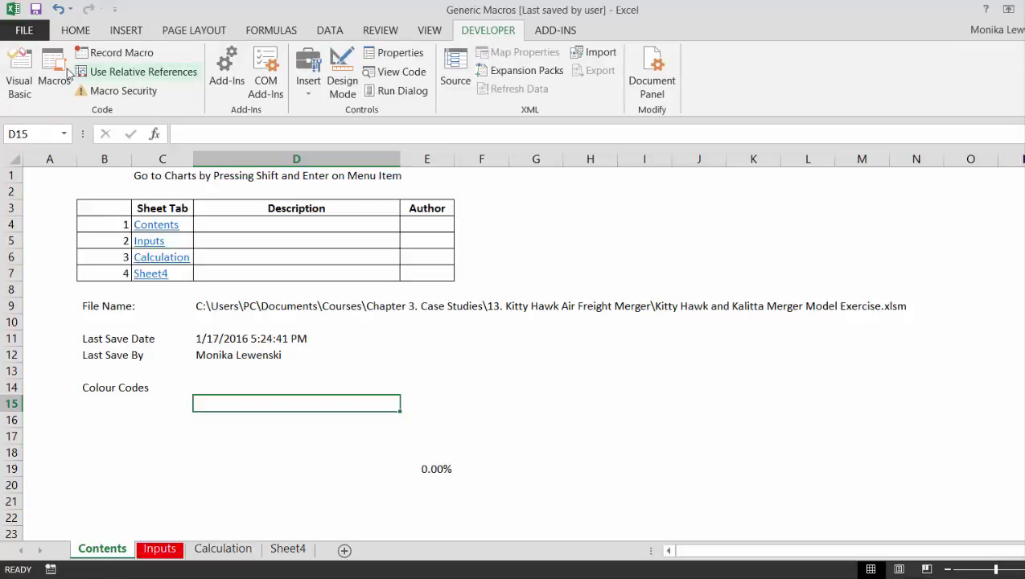
click(55, 74)
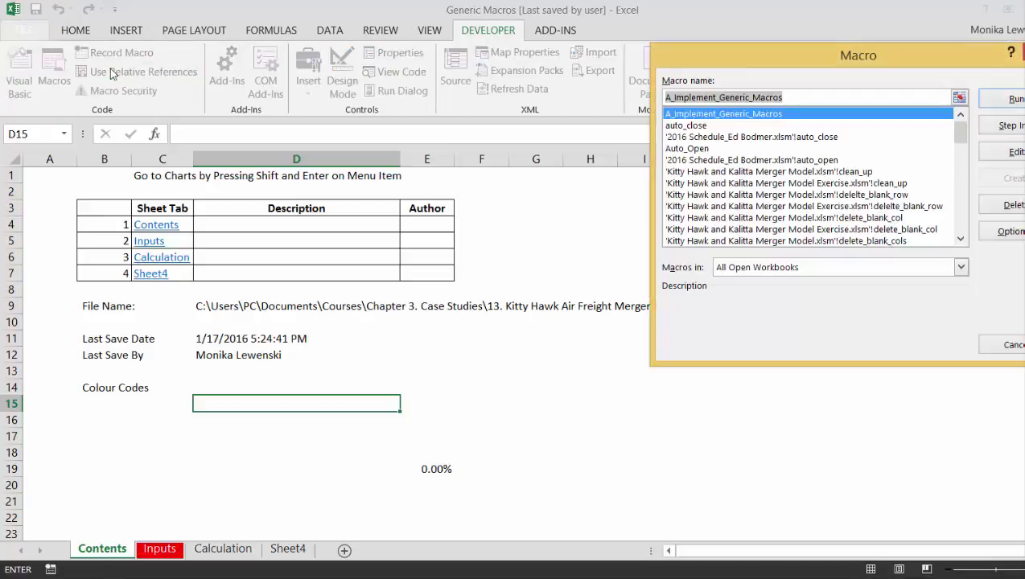
click(962, 268)
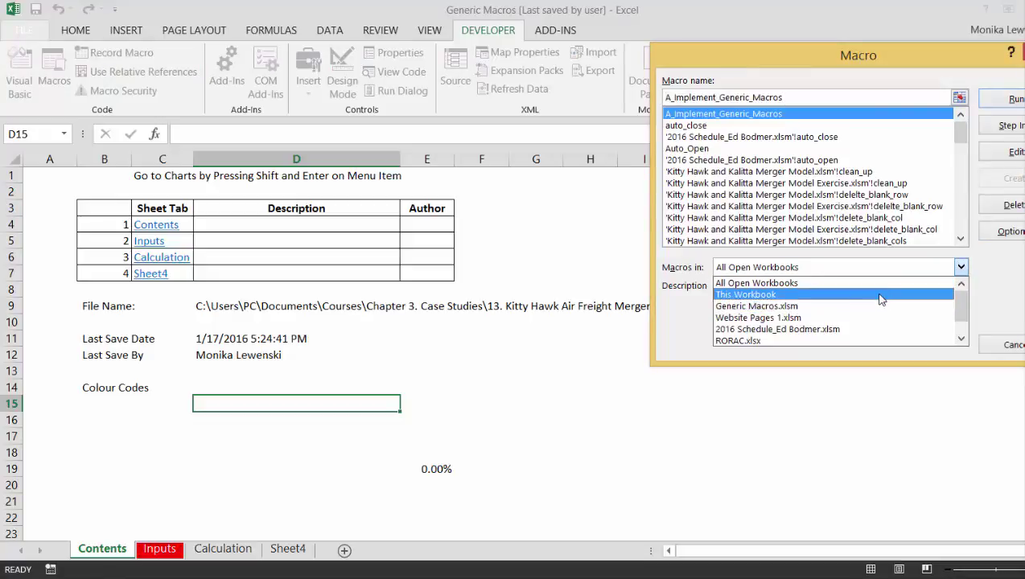
click(882, 296)
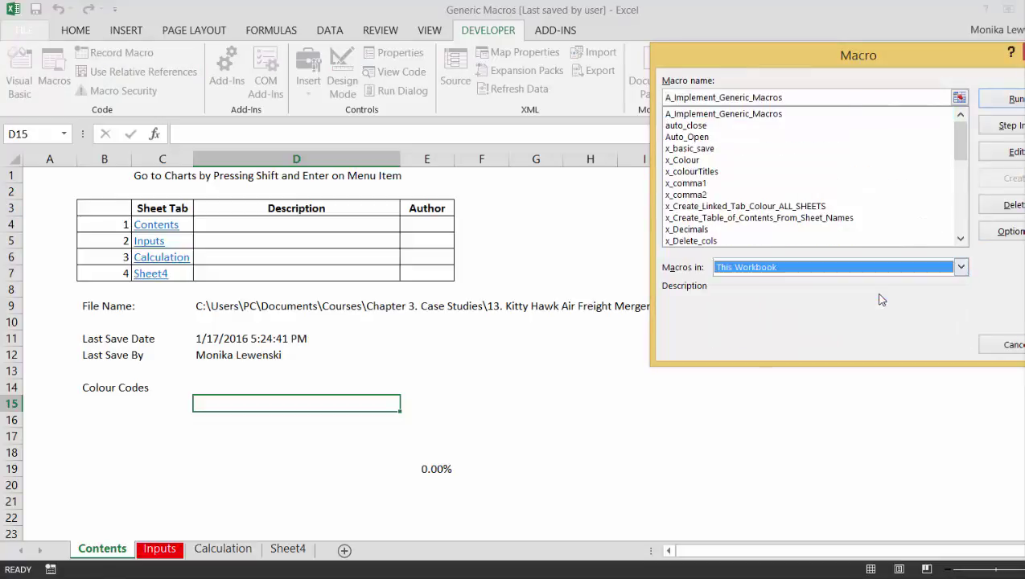
- Look at the code of the x_Create_Linked_Tab_Colour_ALL_SHEETS macro, then return to the Contents sheet
click(723, 208)
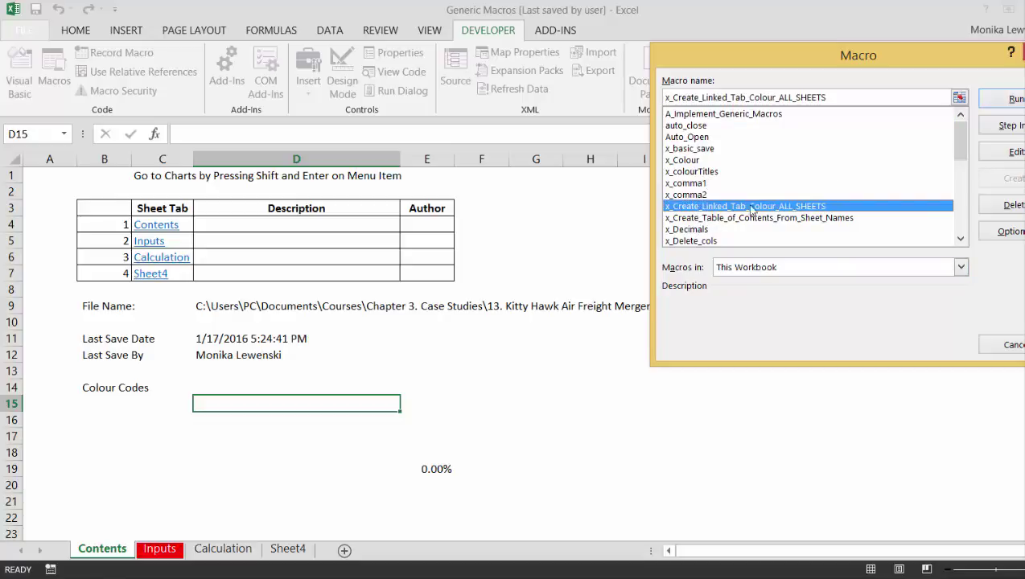
click(1014, 152)
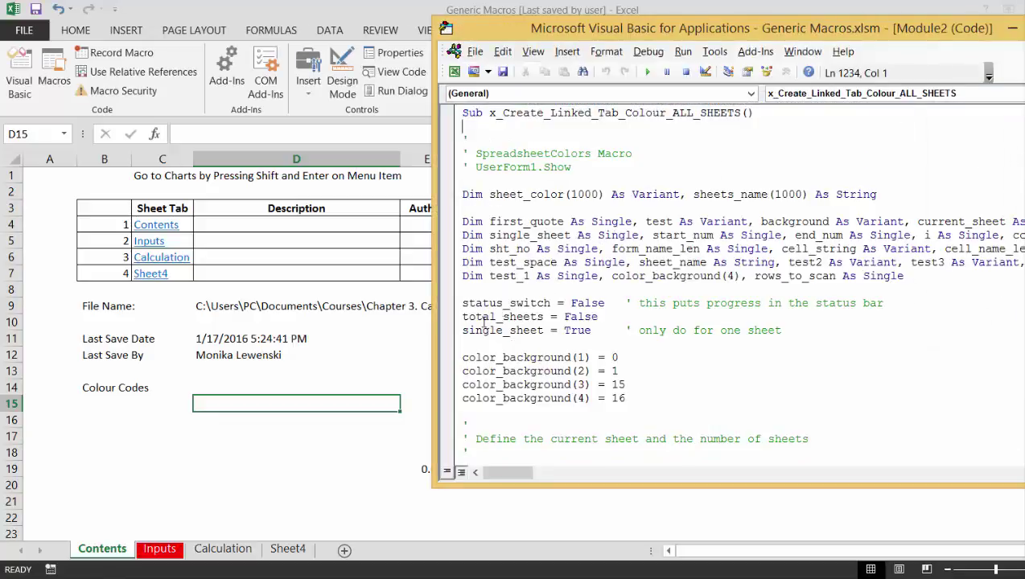
click(348, 437)
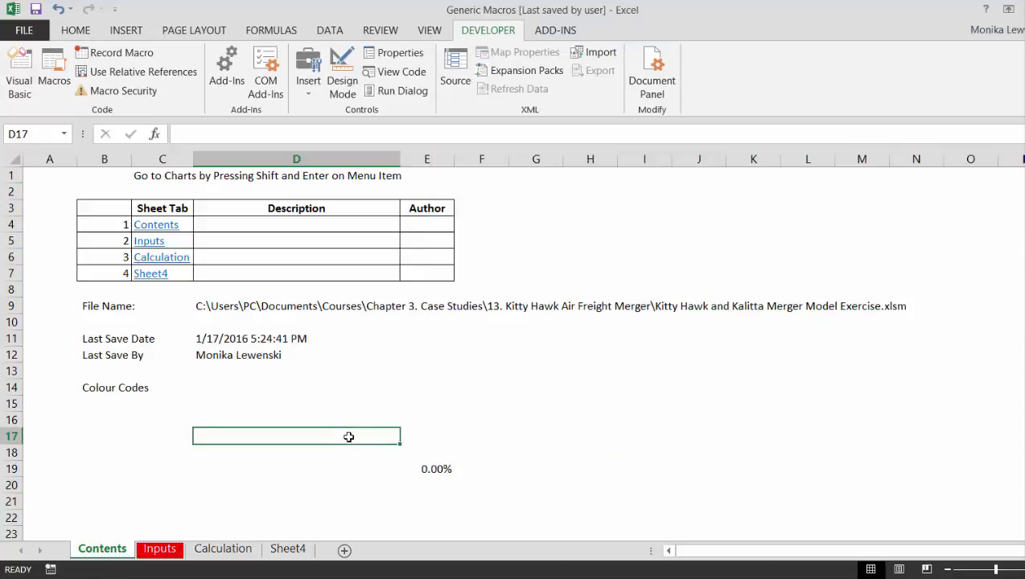
- Return to the Merger Model sheet and inspect the MATCH formulas in the KH and Kalitta model column rows
key(ctrl+Tab)
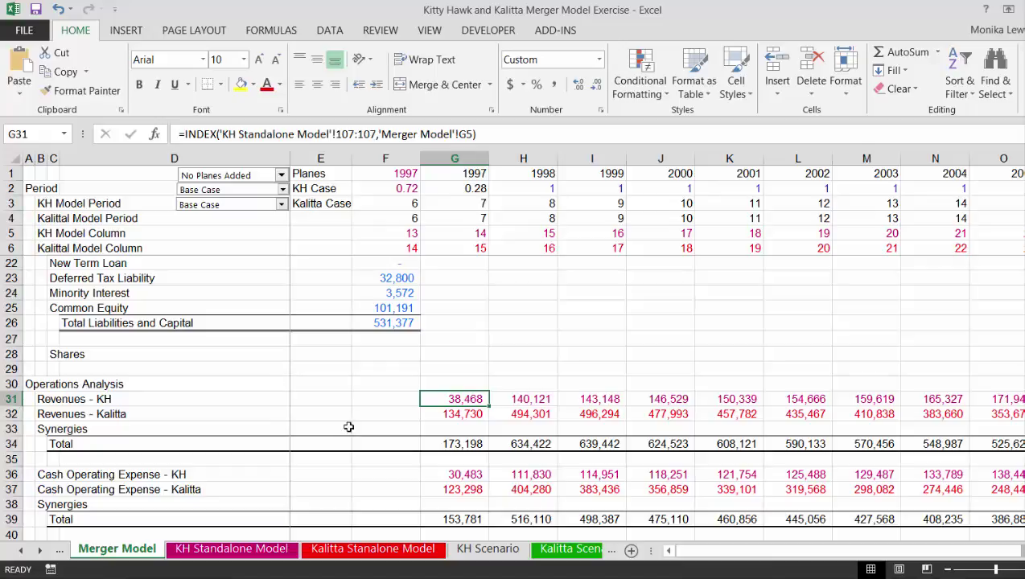
click(479, 203)
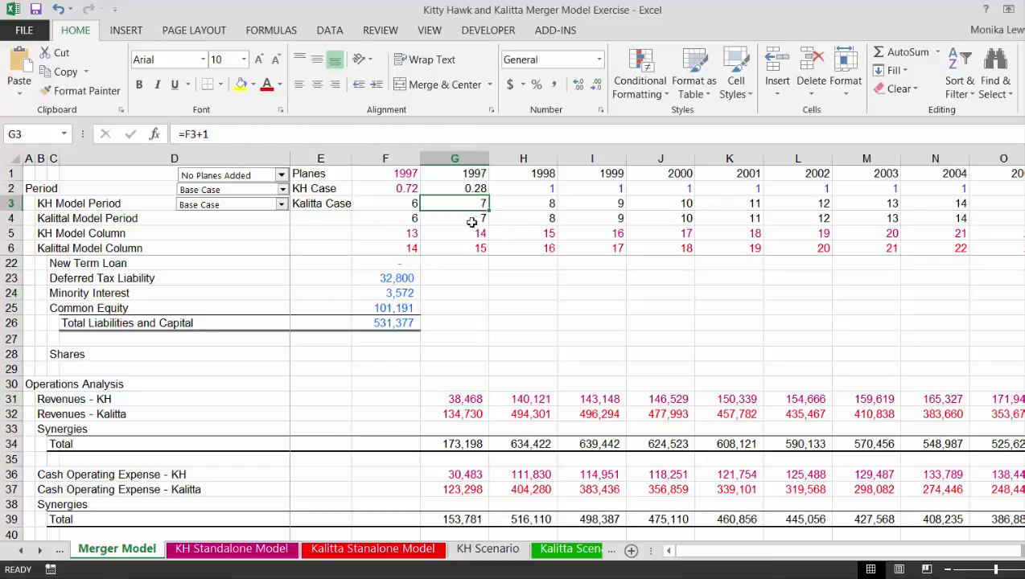
key(Down)
key(Down)
key(Down)
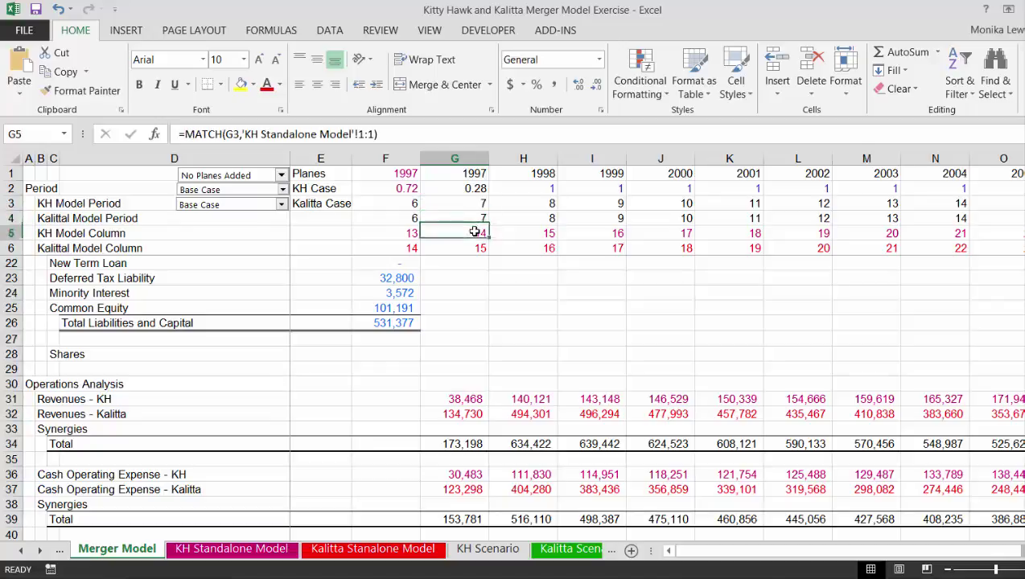
key(Up)
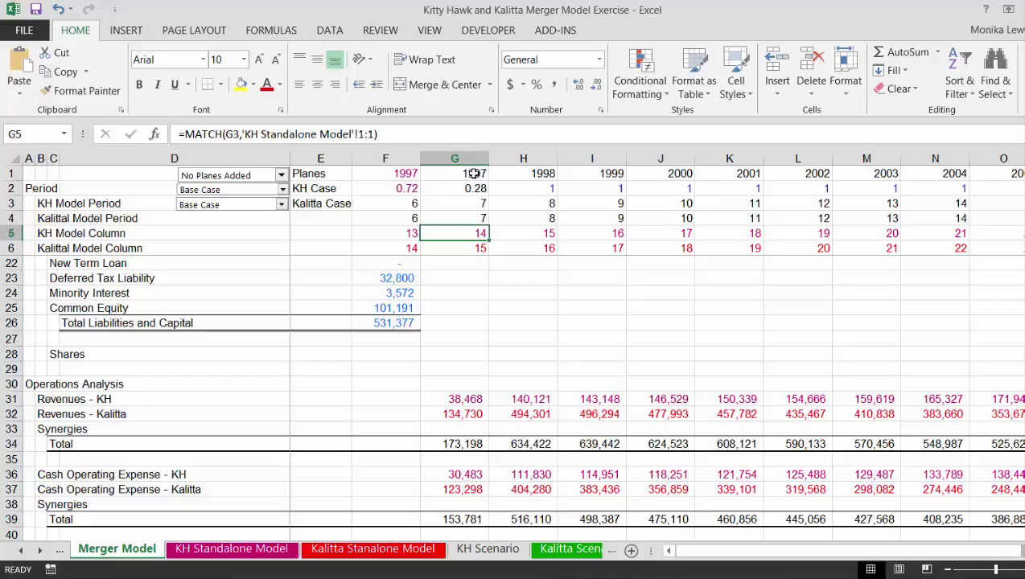
key(Down)
key(Right)
key(Right)
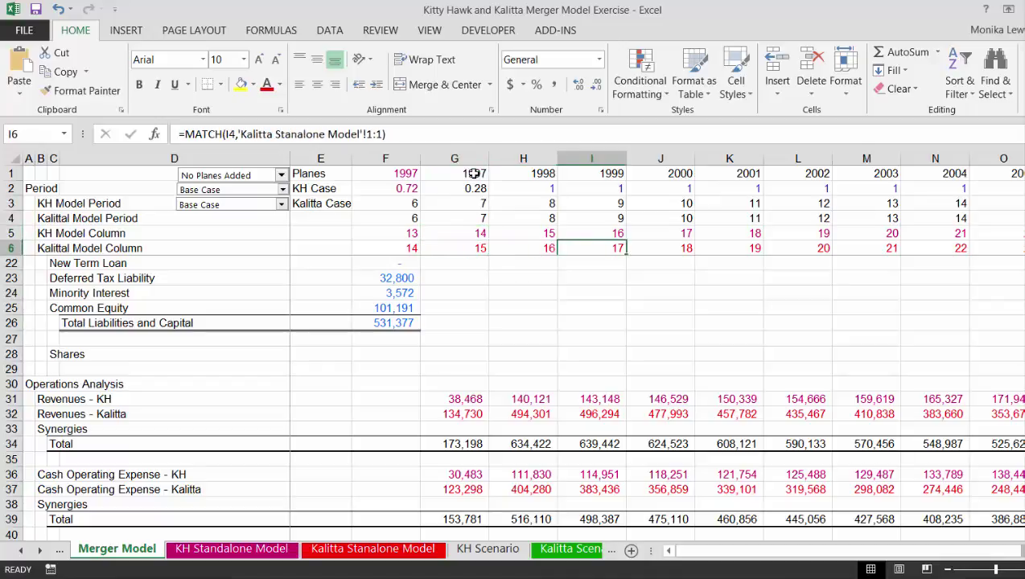
key(Left)
key(Left)
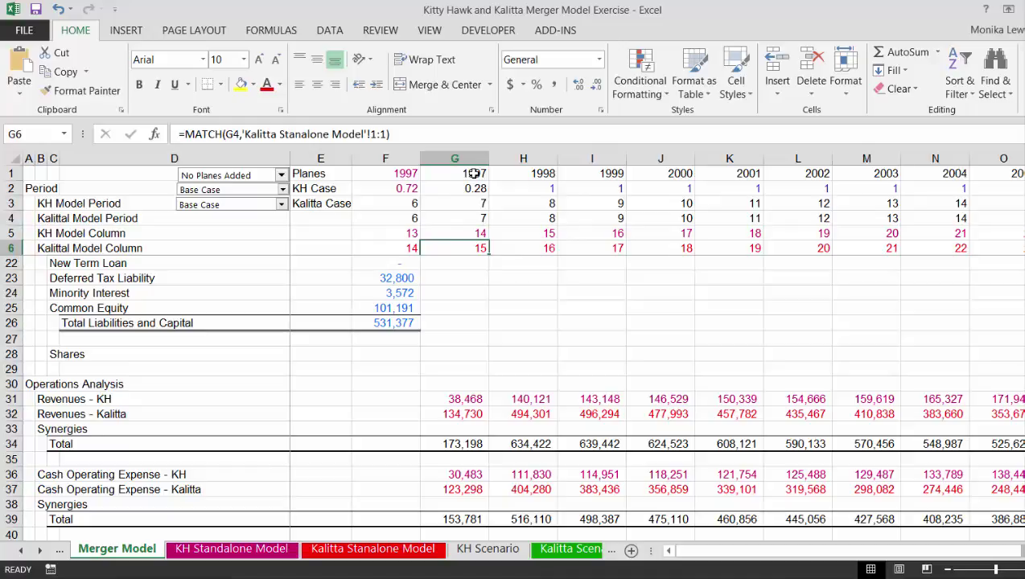
- Examine the color-coded Operations Analysis formulas from the KH revenues in G31 down to the Net Plant section
click(468, 395)
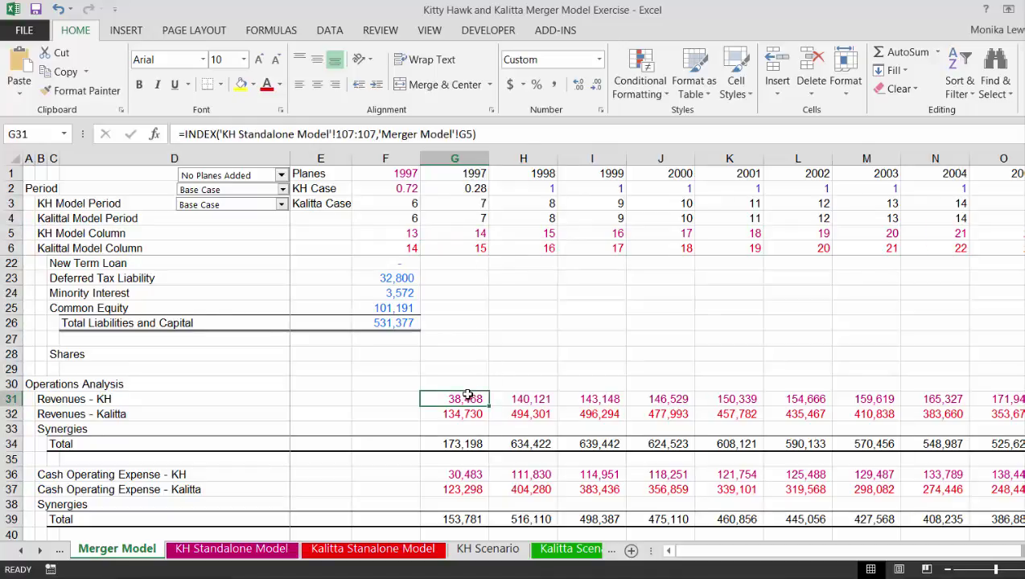
key(Down)
key(Down)
key(Down)
key(Down)
key(Down)
key(Down)
key(Down)
key(Down)
key(Down)
key(Down)
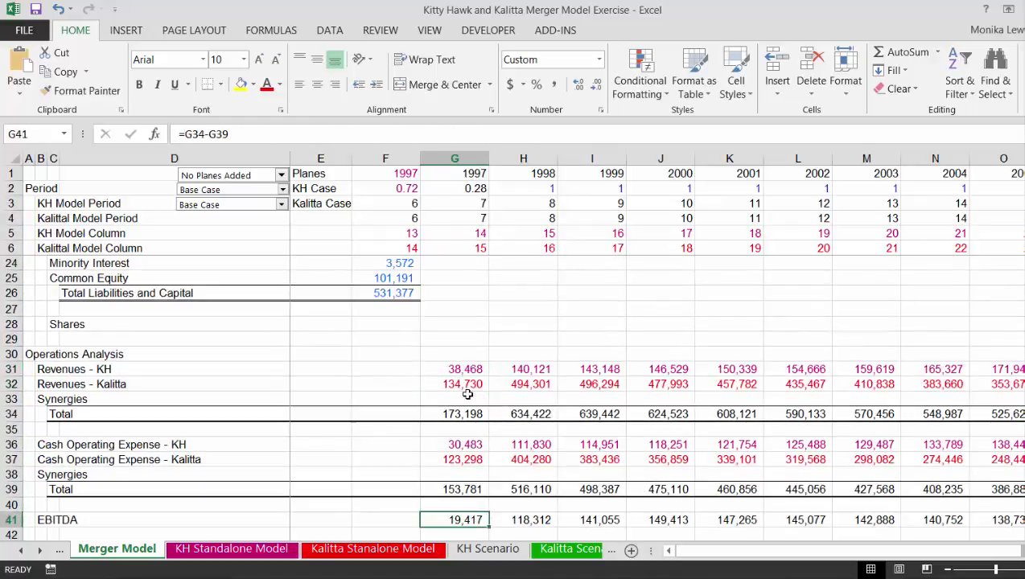
key(Down)
key(Down)
key(Down)
key(Down)
key(Down)
key(Down)
key(Down)
key(Down)
key(Down)
key(Down)
key(Down)
key(Down)
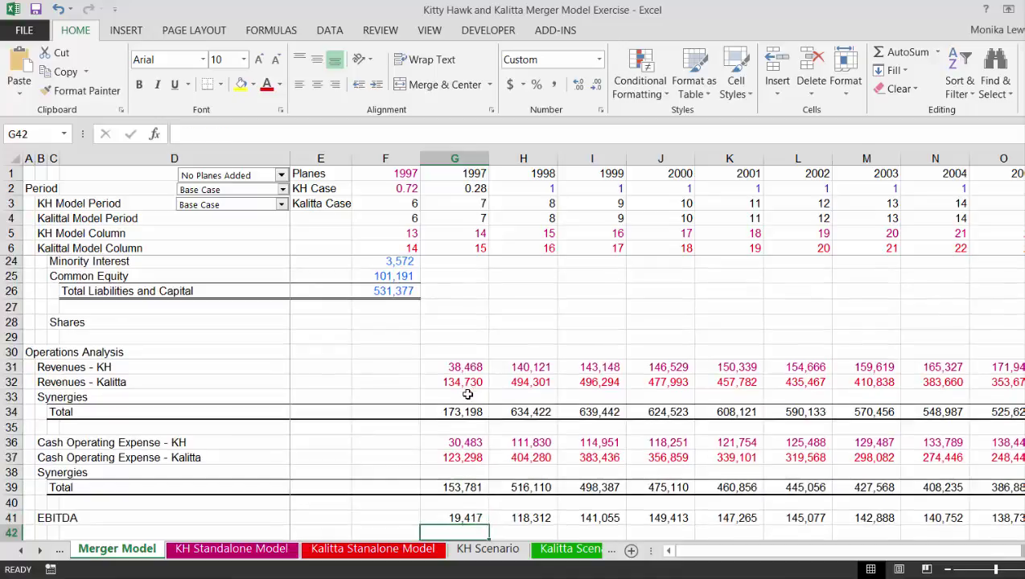
key(Down)
key(Down)
key(Down)
key(Down)
key(Down)
key(Down)
key(Down)
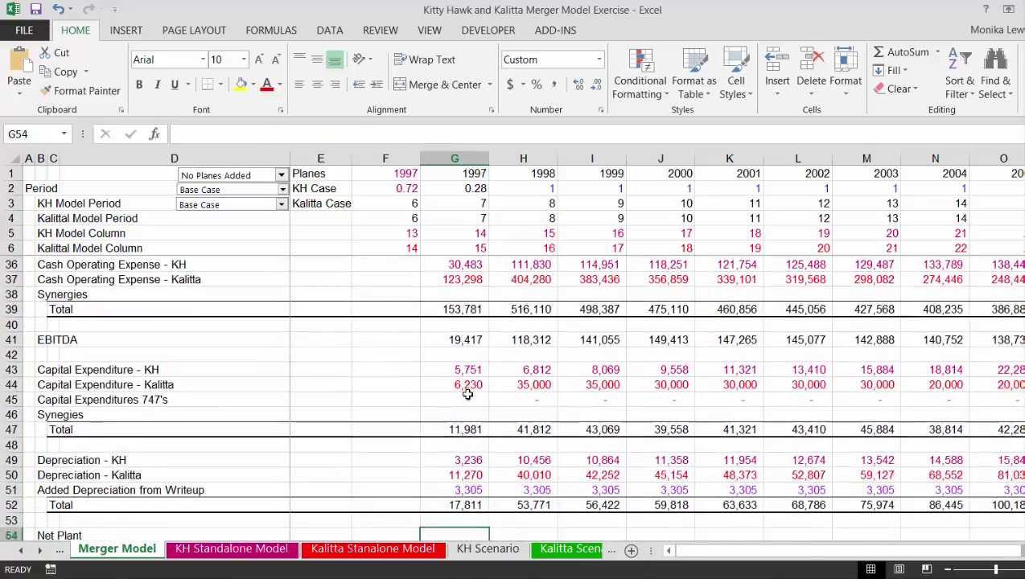
- Review the depreciation, capital expenditure, EBITDA and operating expense rows on the way back up to the KH revenues
key(Up)
key(Up)
key(Up)
key(Up)
key(Up)
key(Up)
key(Up)
key(Up)
key(Up)
key(Up)
key(Up)
key(Up)
key(Up)
key(Up)
key(Up)
key(Up)
key(Up)
key(Up)
key(Up)
key(Up)
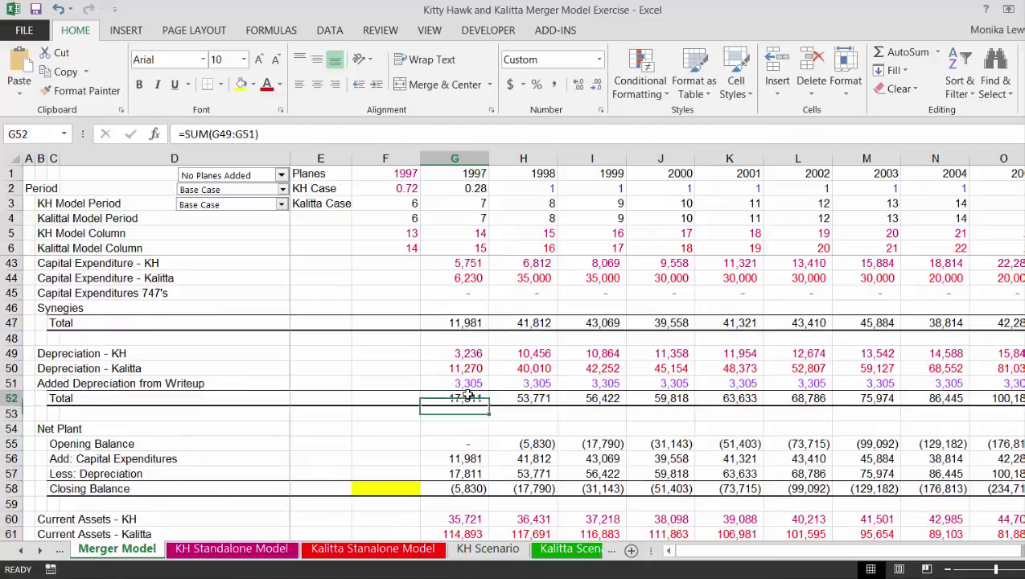
key(Down)
key(Down)
key(Down)
key(Down)
key(Down)
key(Down)
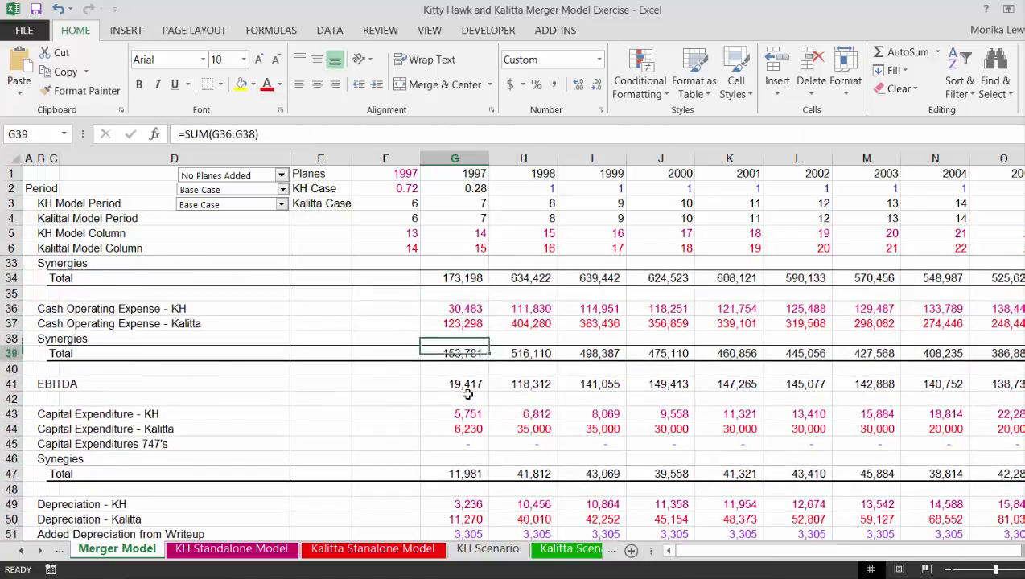
key(Down)
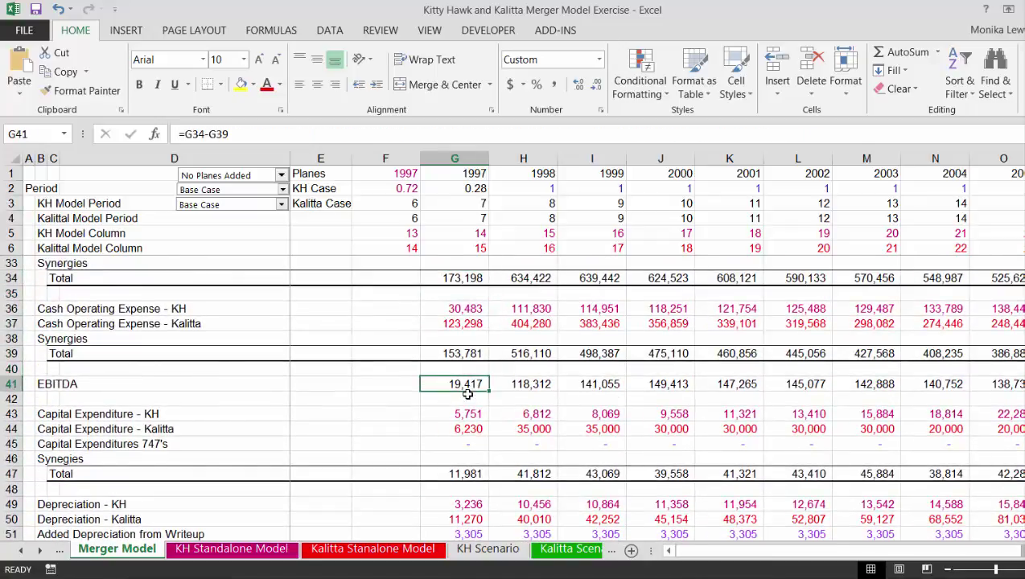
key(Up)
key(Up)
key(Up)
key(Up)
key(Up)
key(Up)
key(Up)
key(Up)
key(Up)
key(Up)
key(Up)
key(Up)
key(Up)
key(Up)
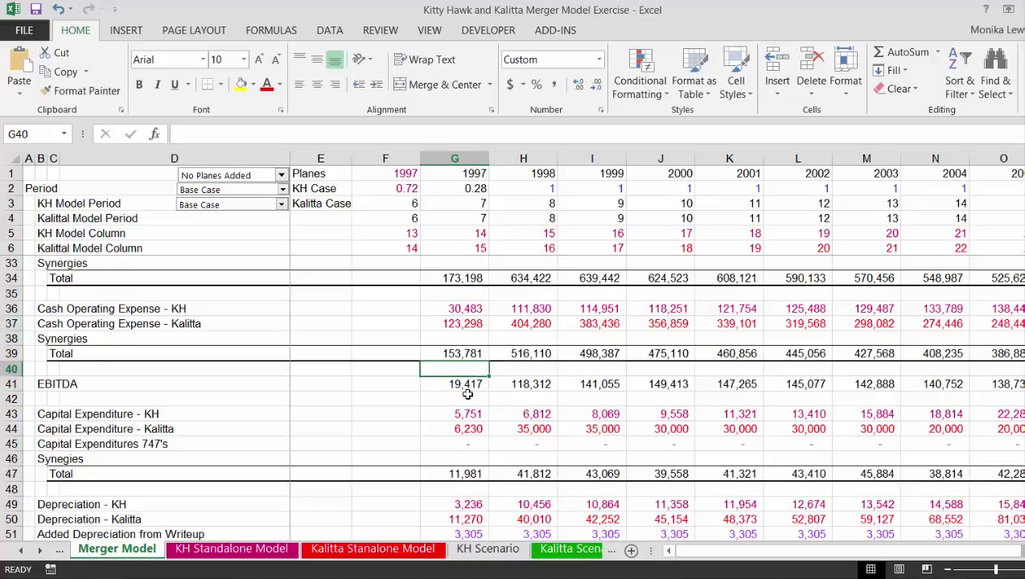
- Examine the Merger Model rows down past Net Plant and working capital to Deferred Tax Liability, then open the KH Standalone Model sheet
key(Down)
key(Down)
key(Down)
key(Down)
key(Down)
key(Down)
key(Down)
key(Down)
key(Down)
key(Down)
key(Down)
key(Down)
key(Down)
key(Down)
key(Down)
key(Down)
key(Down)
key(Down)
key(Down)
key(Down)
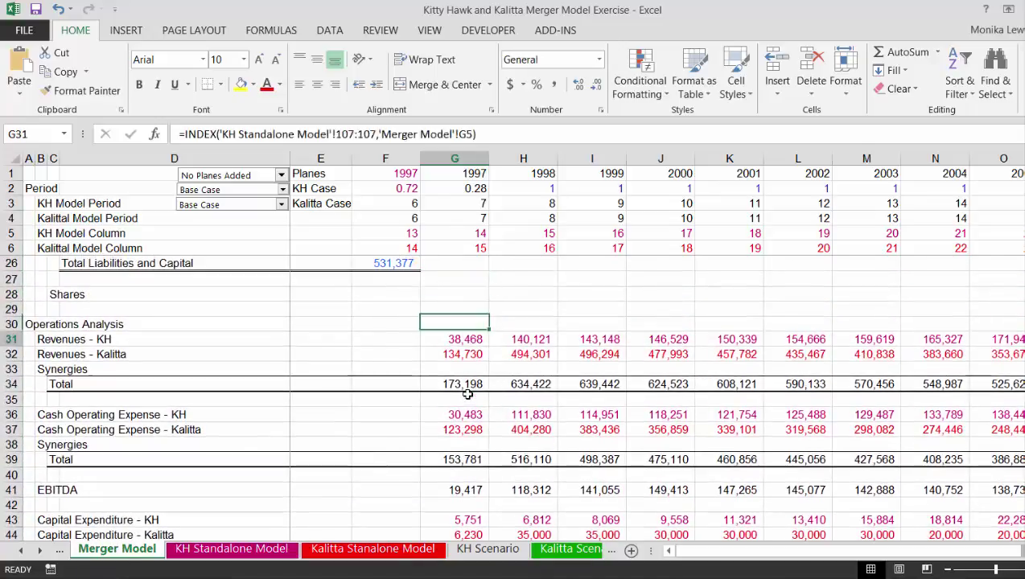
key(Down)
key(Down)
key(Down)
key(Down)
key(Down)
key(Down)
key(Down)
key(Down)
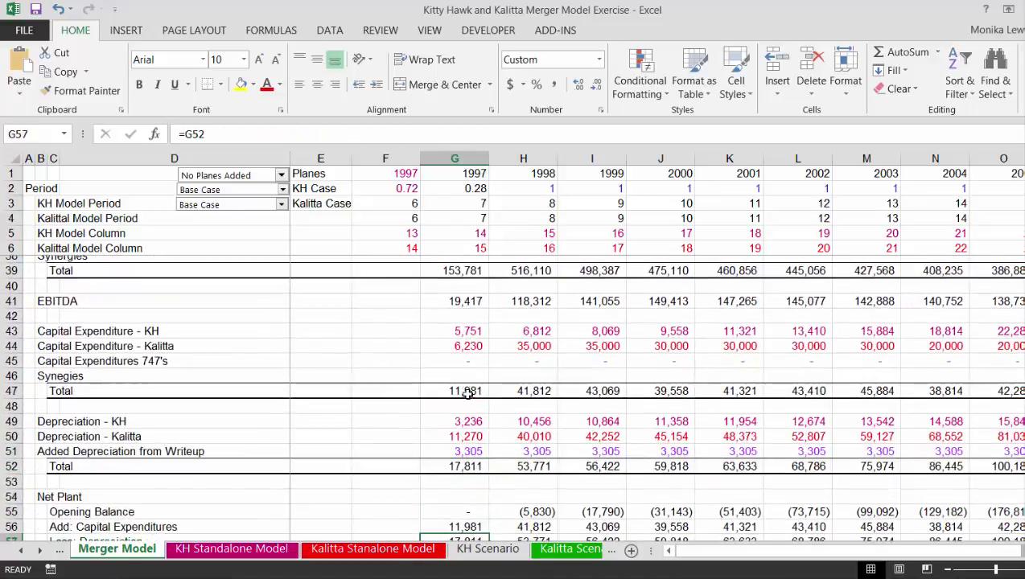
key(Down)
key(Down)
key(Down)
key(Down)
key(Down)
key(Down)
key(Down)
key(Down)
key(Down)
key(Down)
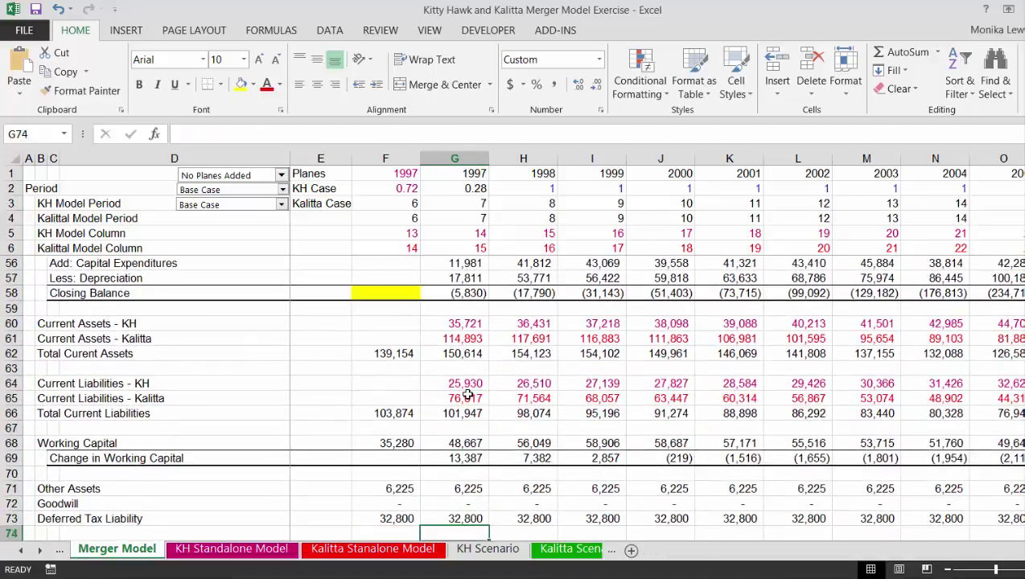
key(ctrl+Page_Down)
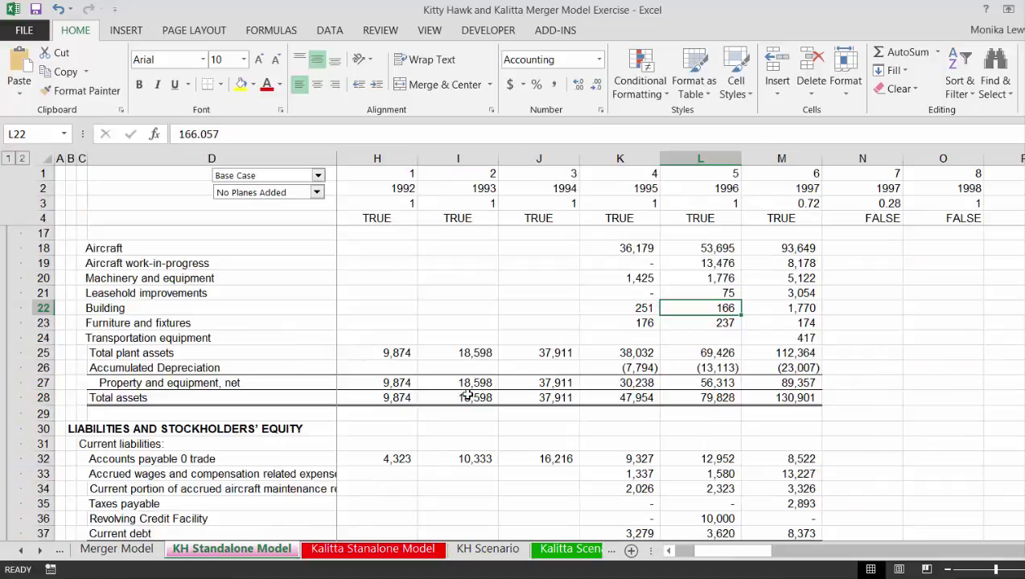
- Examine the KH Standalone Model from the balance sheet down through the income statement and operating data to the Assumptions section
key(Left)
key(Down)
key(Down)
key(Down)
key(Down)
key(Down)
key(Down)
key(Down)
key(Down)
key(Down)
key(Down)
key(Down)
key(Down)
key(Down)
key(Down)
key(Down)
key(Down)
key(Down)
key(Down)
key(Down)
key(Down)
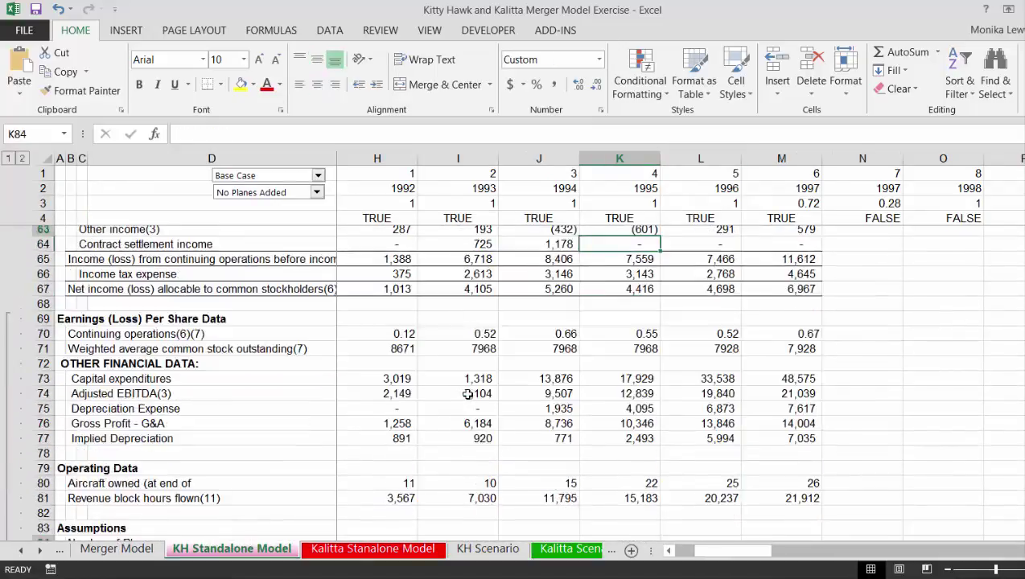
- Review the rows below Assumptions down to EBITDA and Depreciation, ending in column A of row 126
key(Down)
key(Down)
key(Down)
key(Down)
key(Down)
key(Down)
key(Down)
key(Down)
key(Down)
key(Down)
key(Down)
key(Down)
key(Down)
key(Down)
key(Down)
key(Down)
key(Down)
key(Down)
key(Down)
key(Down)
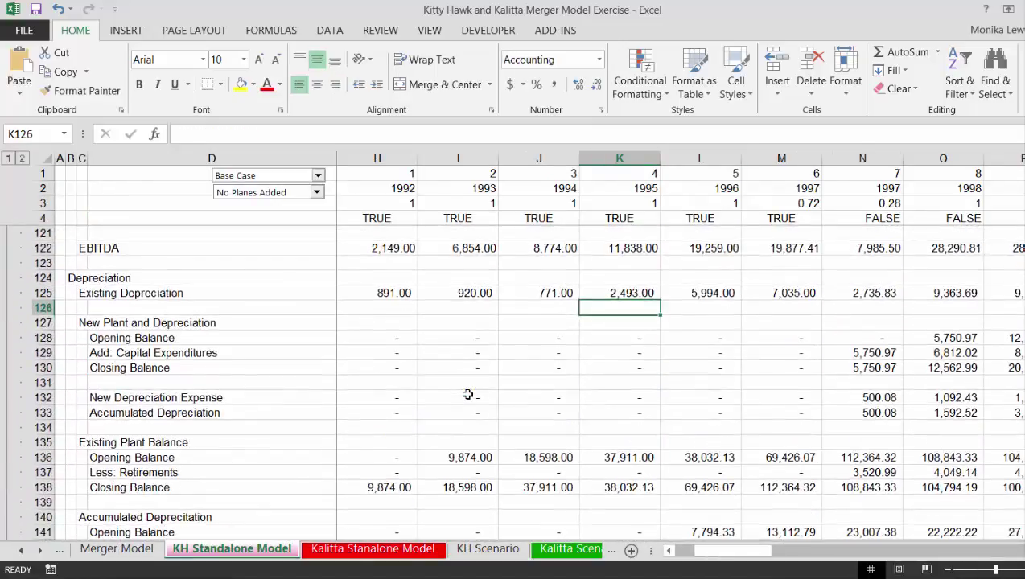
key(Left)
key(Left)
key(Left)
key(Left)
key(Left)
key(Left)
key(Left)
key(Left)
key(Left)
key(Left)
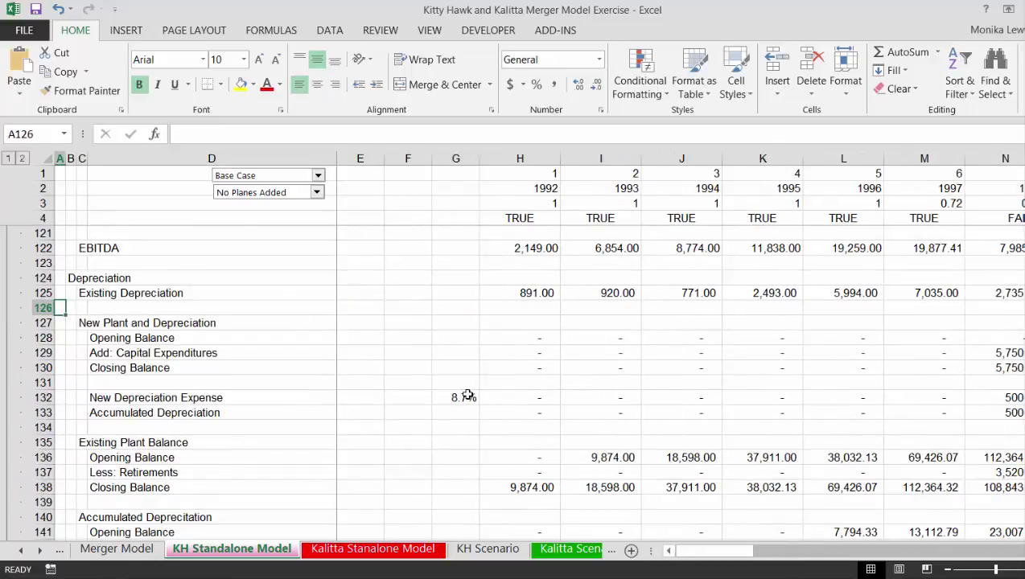
- Look back up column A from Depreciation through operating costs and revenues to the Assumptions section
key(Up)
key(Up)
key(Up)
key(Up)
key(Up)
key(Up)
key(Up)
key(Up)
key(Up)
key(Up)
key(Up)
key(Up)
key(Up)
key(Up)
key(Up)
key(Up)
key(Up)
key(Up)
key(Up)
key(Up)
key(Up)
key(Up)
key(Up)
key(Up)
key(Up)
key(Up)
key(Up)
key(Up)
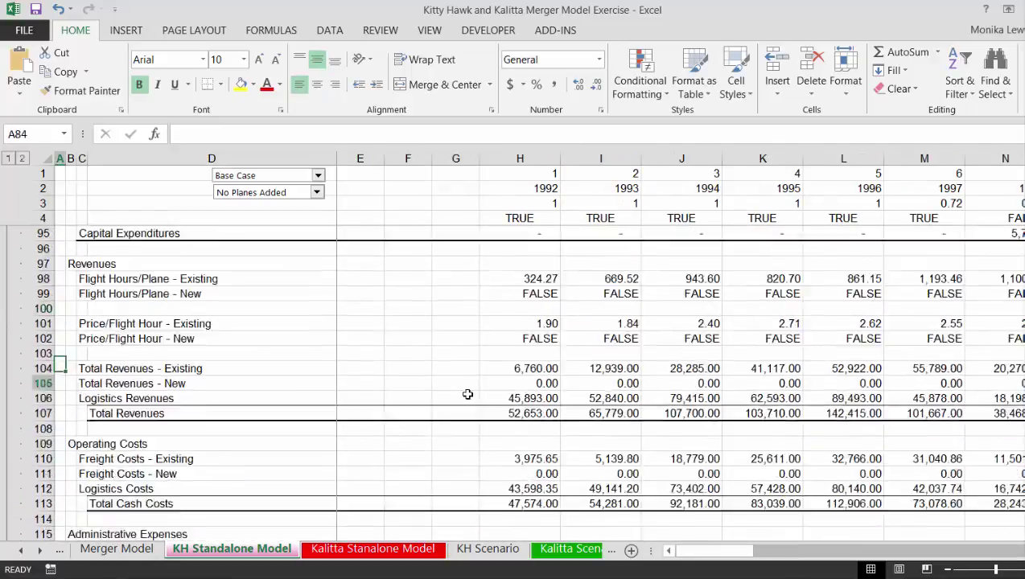
- Examine the revenue, operating cost, administrative expense, depreciation and working capital rows down to the Financing heading in A168
key(Down)
key(Down)
key(Down)
key(Down)
key(Down)
key(Down)
key(Down)
key(Down)
key(Down)
key(Down)
key(Down)
key(Down)
key(Down)
key(Down)
key(Down)
key(Down)
key(Down)
key(Down)
key(Down)
key(Down)
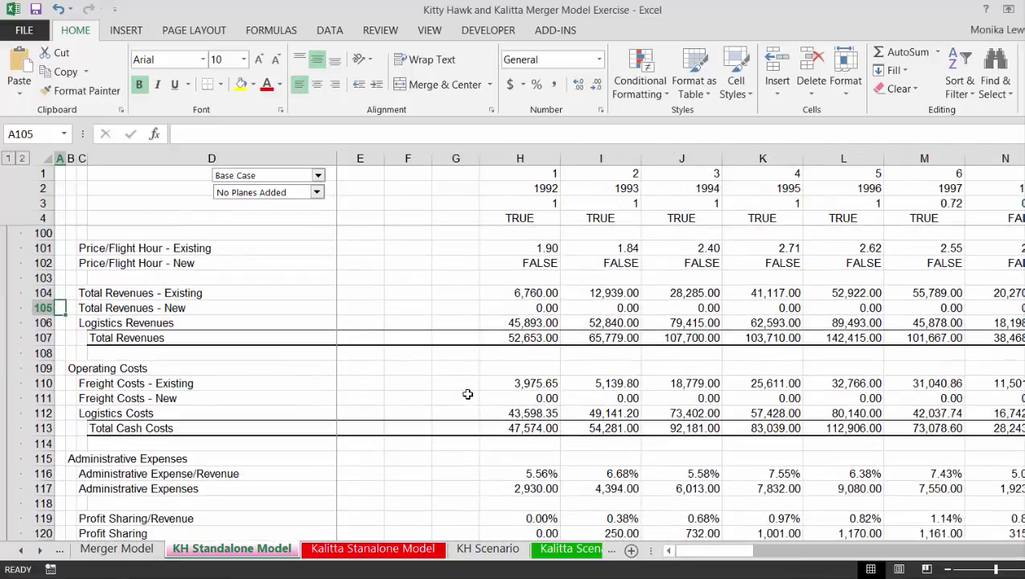
key(Down)
key(Down)
key(Down)
key(Down)
key(Down)
key(Down)
key(Down)
key(Down)
key(Down)
key(Down)
key(Down)
key(Down)
key(Down)
key(Down)
key(Down)
key(Down)
key(Down)
key(Down)
key(Down)
key(Down)
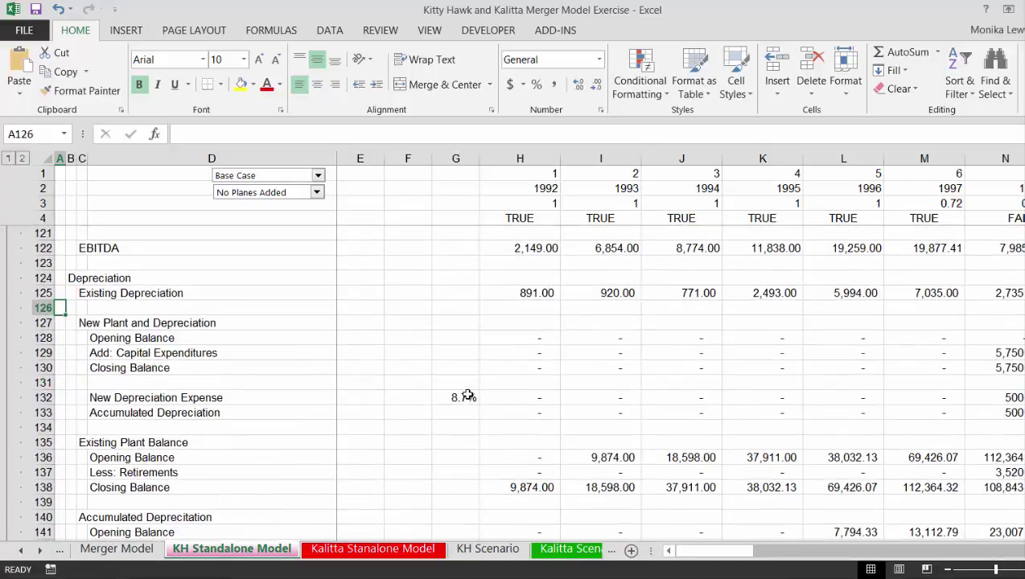
key(Page_Down)
key(Page_Down)
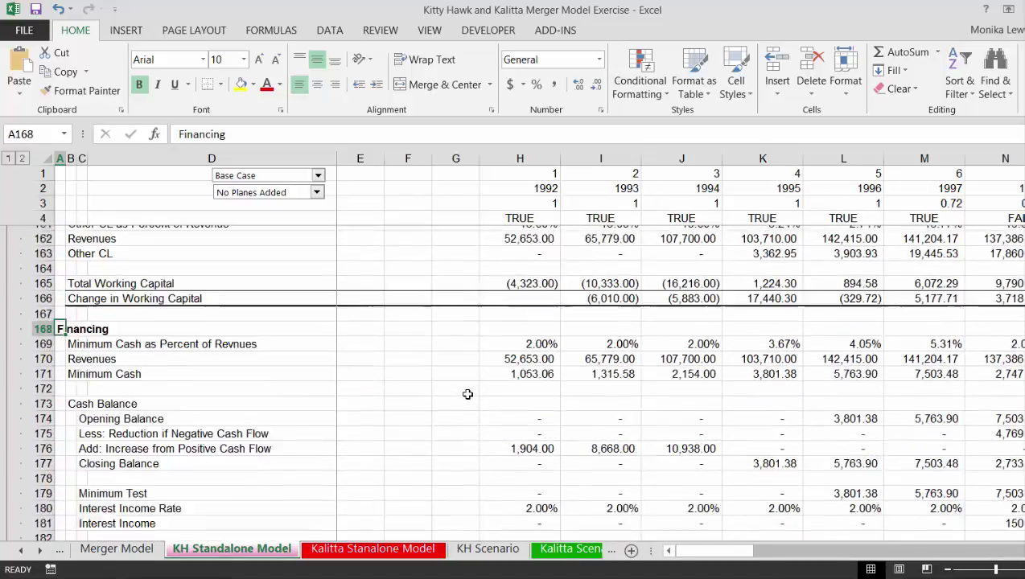
- Return to the Merger Model sheet and inspect the Deferred Tax Liability formula in F73
key(ctrl+Page_Up)
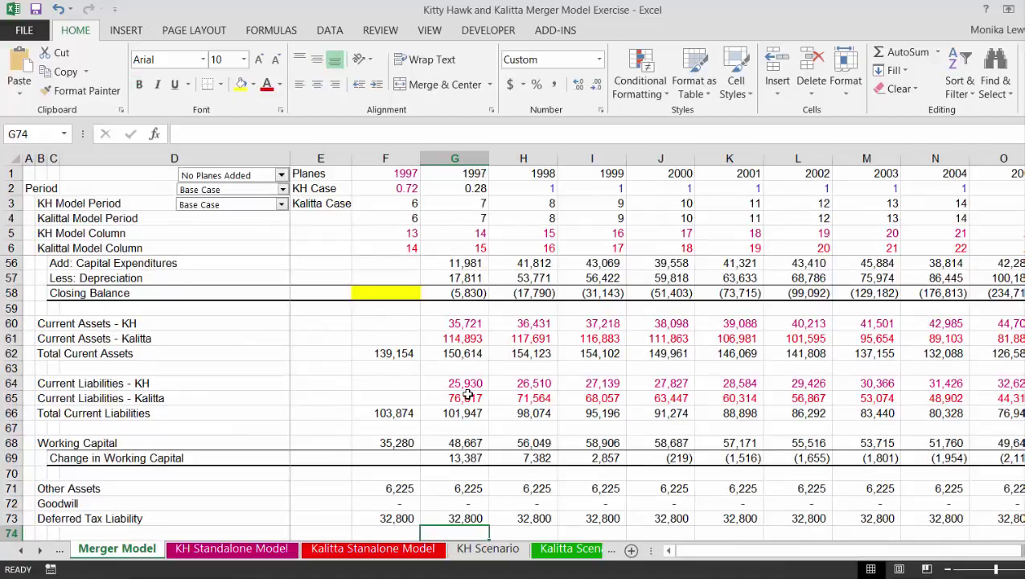
key(Up)
key(Left)
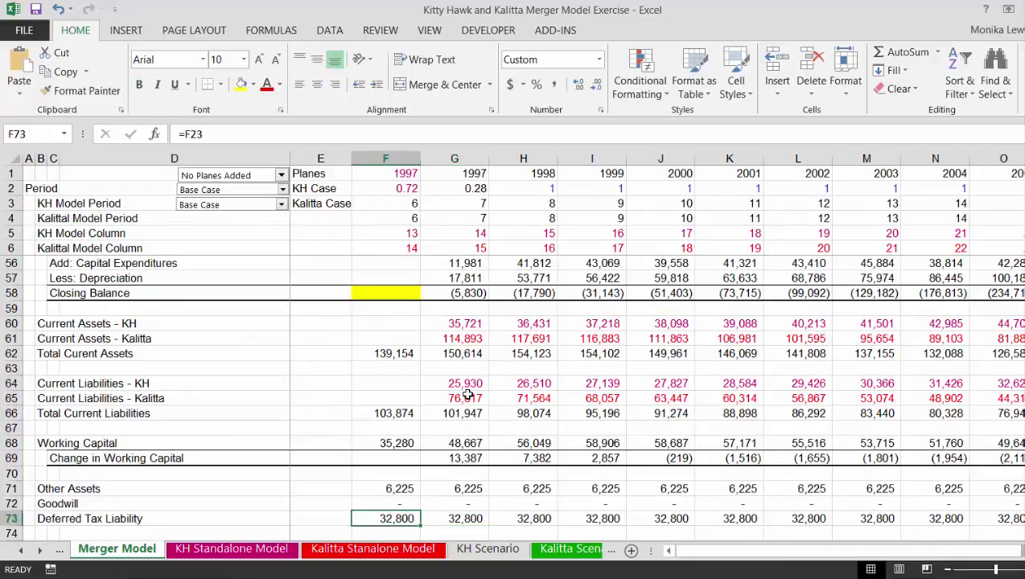
- Review the Merger Model rows from operating expenses and capital expenditure down through Net Plant to Working Capital in row 68
key(Home)
key(Page_Up)
key(Down)
key(Down)
key(Down)
key(Down)
key(Down)
key(Down)
key(Down)
key(Down)
key(Down)
key(Down)
key(Down)
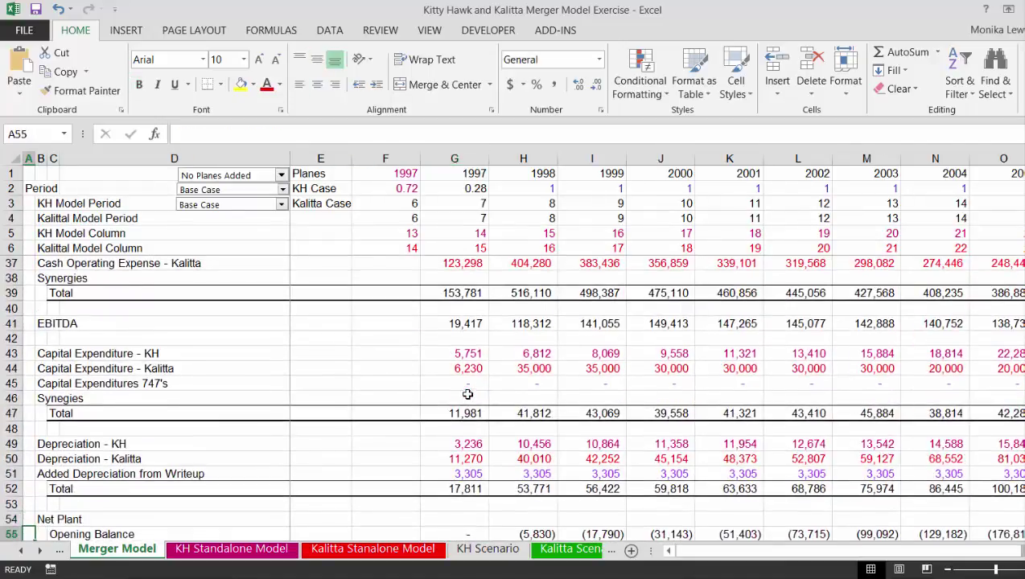
key(Down)
key(Down)
key(Down)
key(Down)
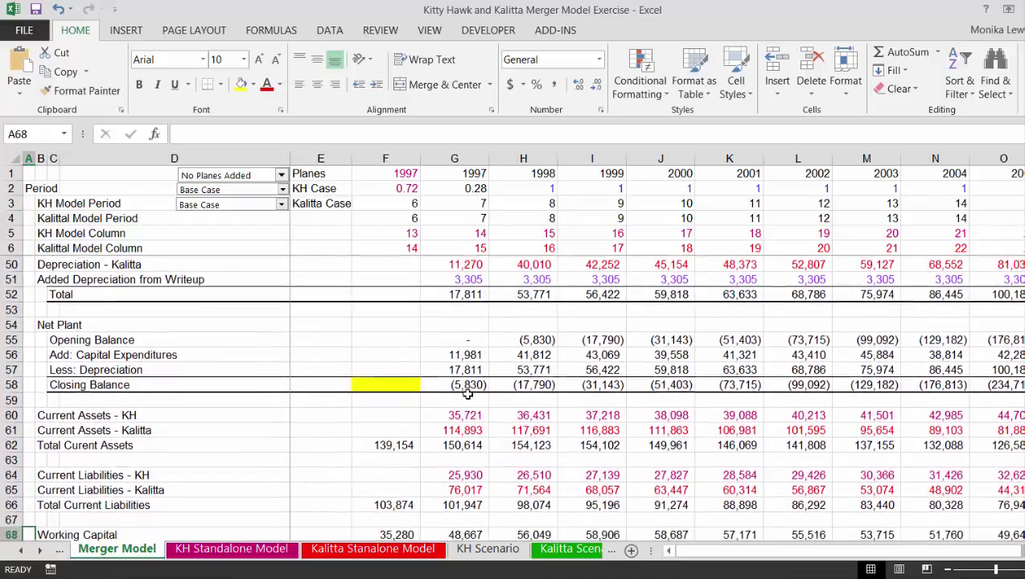
- Review the labels of the depreciation, Net Plant, current assets and current liabilities rows above Working Capital on the Merger Model sheet
key(Right)
key(Up)
key(Up)
key(Up)
key(Up)
key(Up)
key(Up)
key(Up)
key(Up)
key(Up)
key(Up)
key(Up)
key(Up)
key(Up)
key(Up)
key(Up)
key(Up)
key(Up)
key(Up)
key(Up)
key(Up)
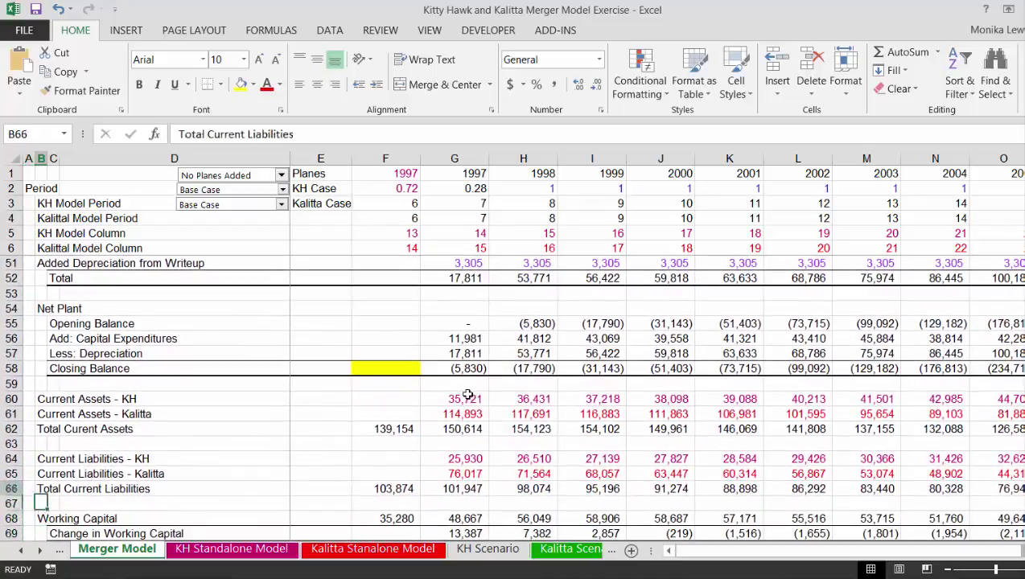
key(Down)
key(Down)
key(Down)
key(Down)
key(Down)
key(Down)
key(Down)
key(Down)
key(Down)
key(Down)
key(Down)
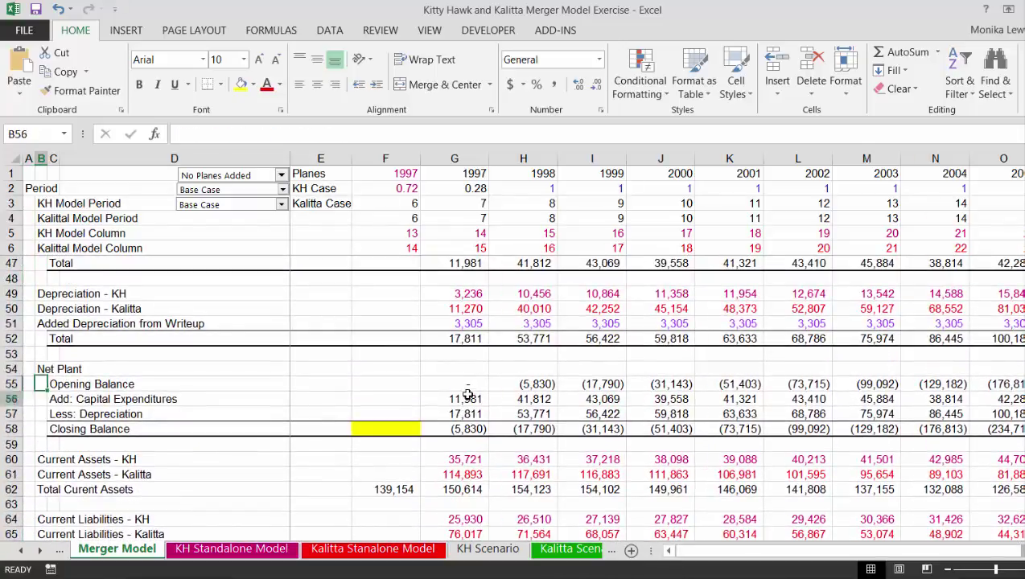
- Inspect the 1998 Net Plant closing balance formula in H58
key(Right)
key(Right)
key(Right)
key(Right)
key(Right)
key(Right)
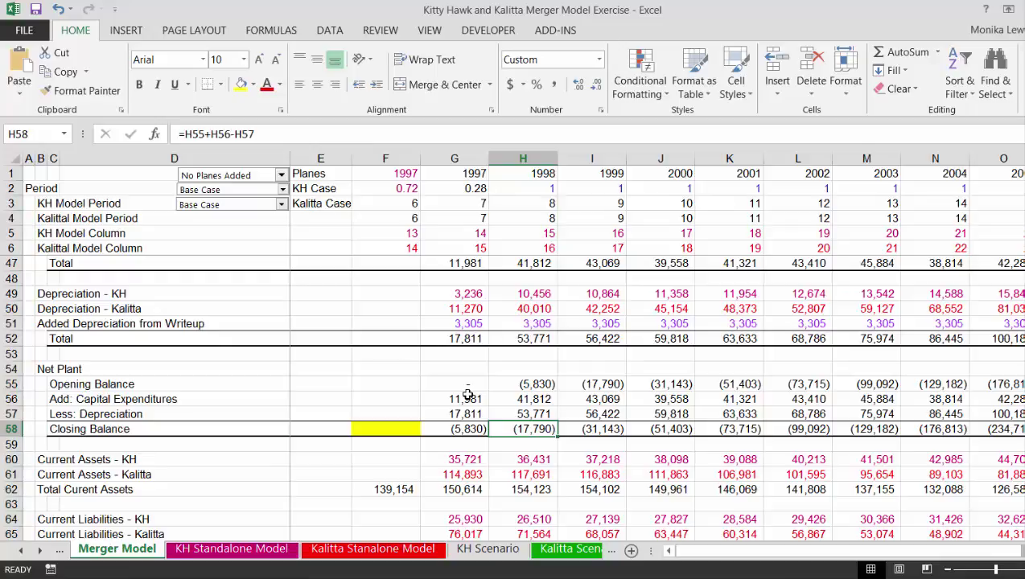
- Examine the Added Depreciation from Writeup formulas across the years in row 51
key(Down)
key(Up)
key(Up)
key(Up)
key(Up)
key(Up)
key(Up)
key(Up)
key(Up)
key(Left)
key(Right)
key(Right)
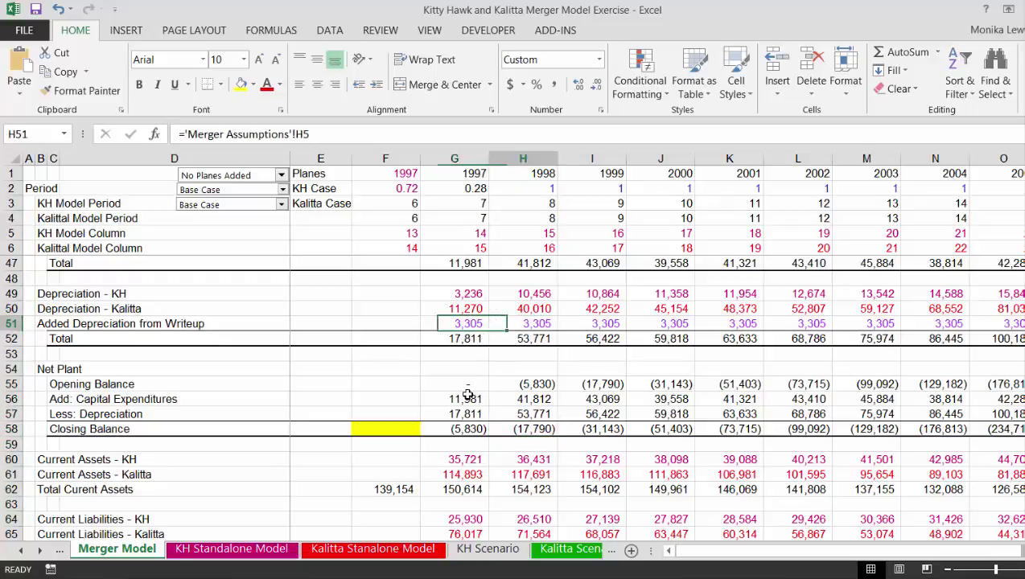
key(Right)
key(Right)
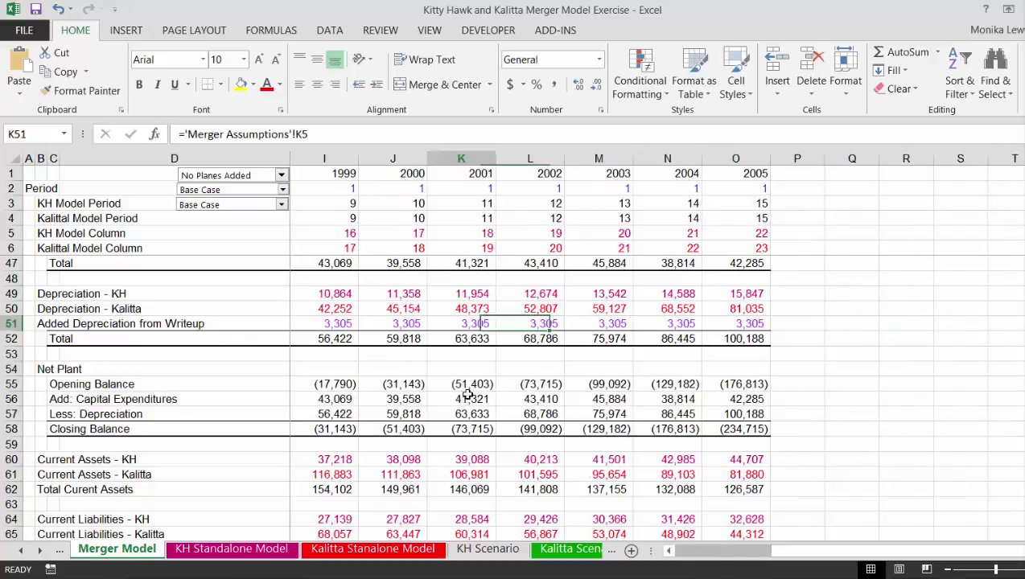
- Check the G51 added depreciation link against the Depreciation Write-up row on the Merger Assumptions sheet, and return to Merger Model
key(ctrl+Left)
key(ctrl+Left)
key(Right)
key(Right)
key(Right)
key(Right)
key(Right)
key(Right)
key(Right)
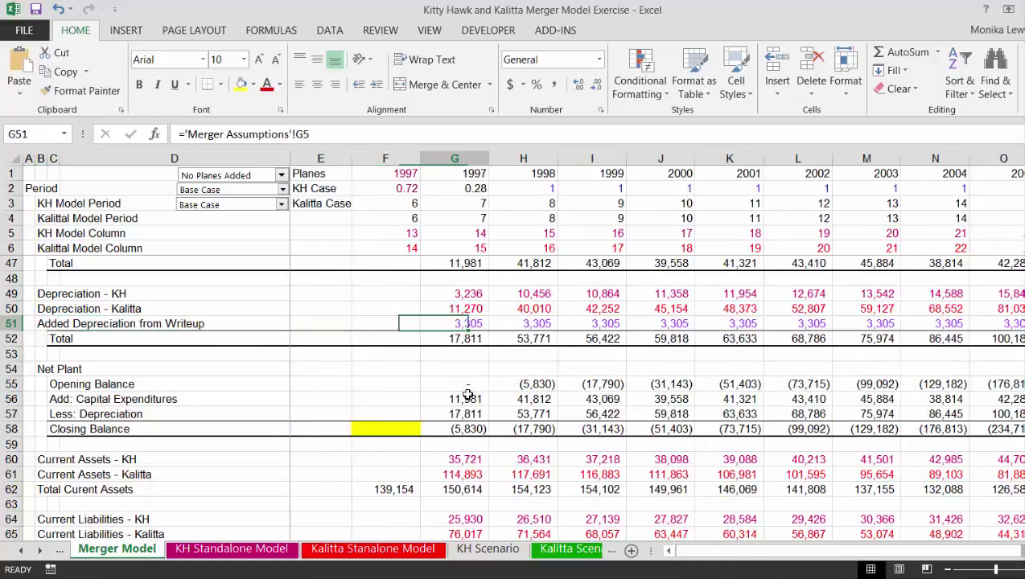
key(ctrl+Page_Up)
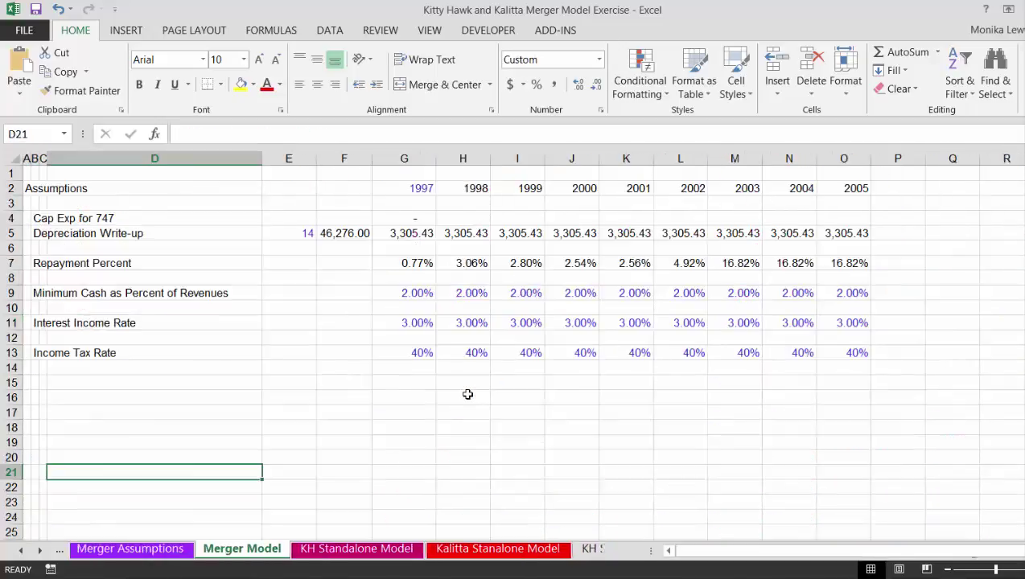
key(ctrl+Page_Down)
- Review column H from the depreciation total through Net Plant and working capital down to the Minority Interest formula in H79
key(Down)
key(Down)
key(Down)
key(Down)
key(Down)
key(Down)
key(Down)
key(Down)
key(Down)
key(Down)
key(Down)
key(Down)
key(Down)
key(Down)
key(Down)
key(Down)
key(Down)
key(Down)
key(Down)
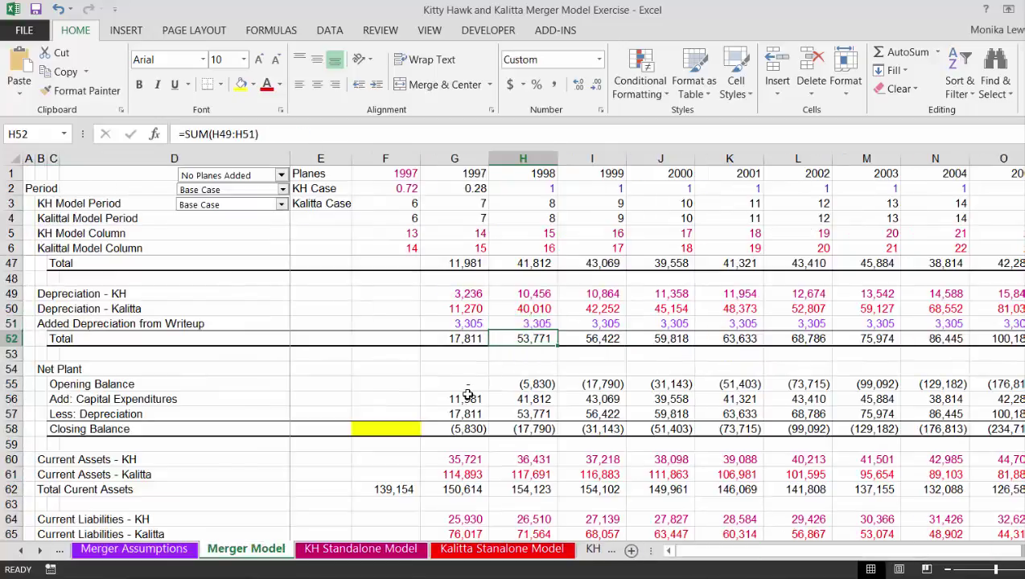
key(Down)
key(Down)
key(Down)
key(Down)
key(Down)
key(Down)
key(Down)
key(Down)
key(Down)
key(Down)
key(Down)
key(Down)
key(Down)
key(Down)
key(Down)
key(Down)
key(Down)
key(Down)
key(Down)
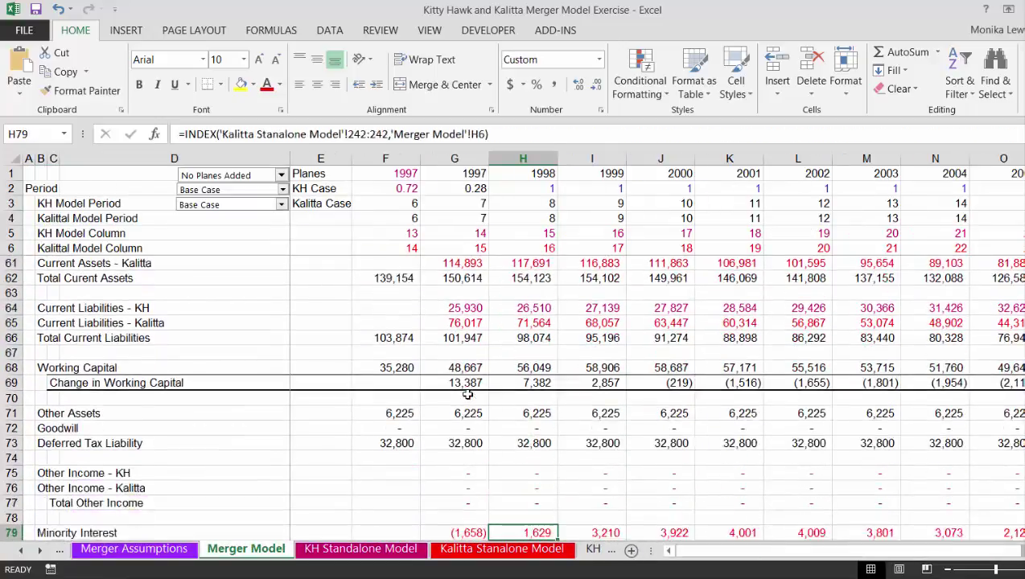
- Examine the Financing section from Notes and Term Loan Repayment through New Notes to the New Term Loan heading
key(Down)
key(Down)
key(Down)
key(Down)
key(Down)
key(Down)
key(Down)
key(Down)
key(Down)
key(Down)
key(Down)
key(Down)
key(Down)
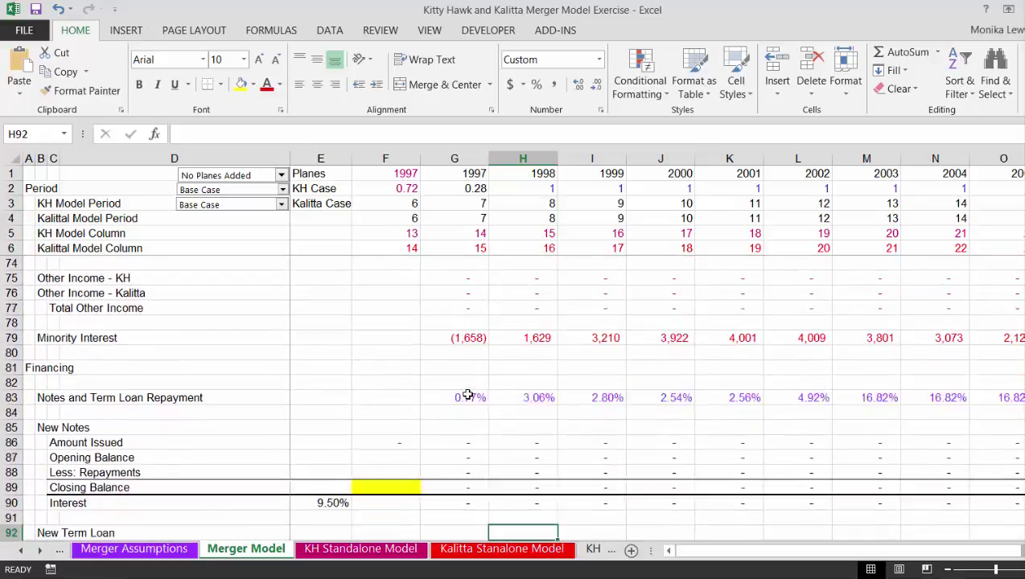
- Review column F of the New Term Loan and Cash Balance blocks down to row 101 and back up through Financing
key(Left)
key(Left)
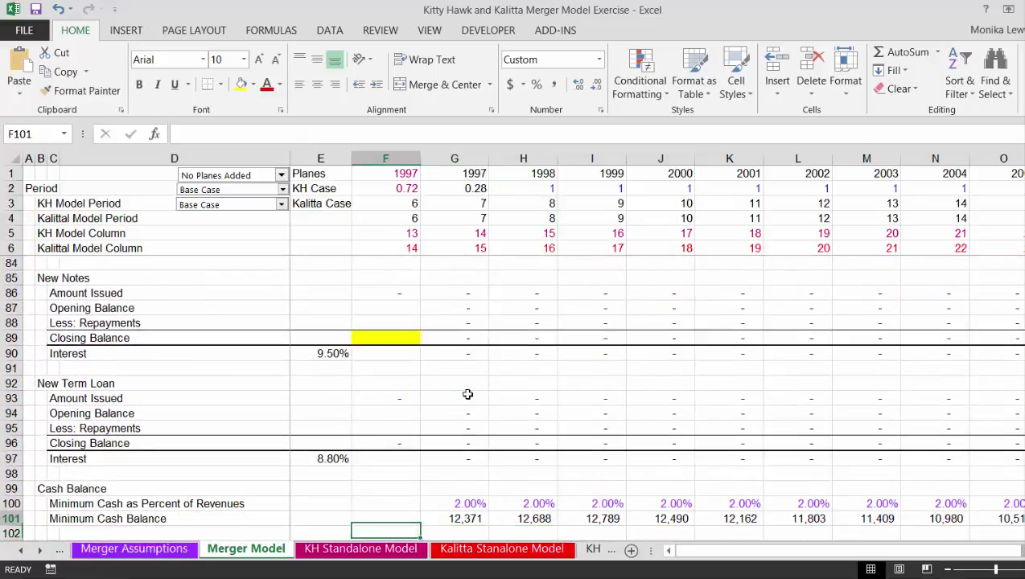
key(Up)
key(Up)
key(Up)
key(Up)
key(Up)
key(Up)
key(Up)
key(Up)
key(Up)
key(Up)
key(Up)
key(Up)
key(Up)
key(Up)
key(Up)
key(Up)
key(Up)
key(Up)
key(Up)
- Inspect the 1997 New Notes closing balance formula in G89, beside the yellow cell
key(Down)
key(Down)
key(Down)
key(Down)
key(Down)
key(Down)
key(Down)
key(Down)
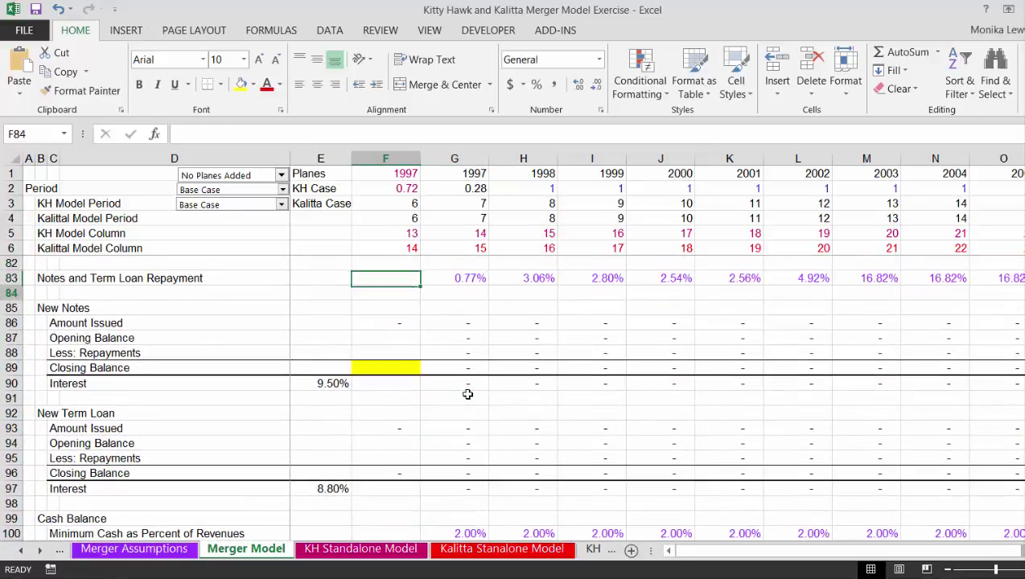
key(Up)
key(Up)
key(Right)
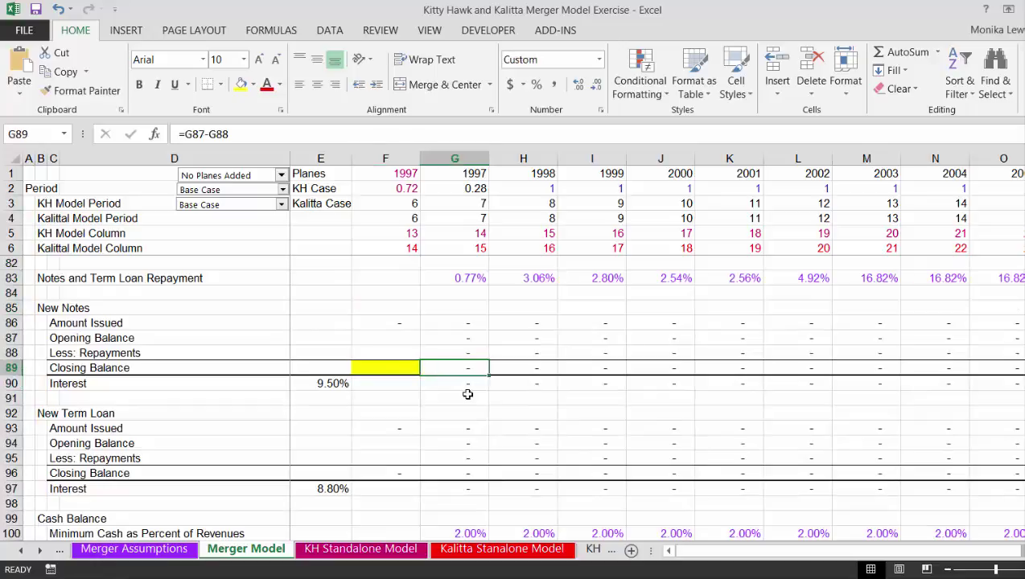
- Review column G from the New Notes closing balance through the New Term Loan to the Cash Balance surplus-cash formula in G105
key(Down)
key(Down)
key(Down)
key(Down)
key(Down)
key(Down)
key(Down)
key(Down)
key(Down)
key(Down)
key(Down)
key(Down)
key(Down)
key(Down)
key(Down)
key(Down)
key(Down)
key(Down)
key(Down)
key(Down)
key(Down)
key(Down)
key(Down)
key(Down)
key(Down)
key(Down)
key(Down)
key(Down)
key(Down)
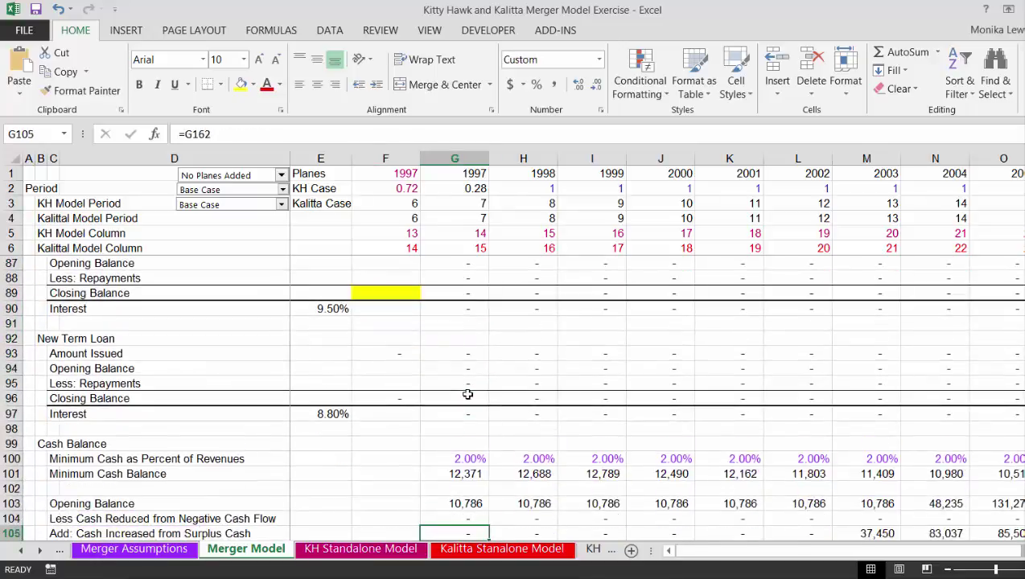
- Review column G from the closing cash balance through Revolver/New Debt and Restricted Cash Balance to the total interest formula in G125
key(Down)
key(Down)
key(Down)
key(Down)
key(Down)
key(Down)
key(Down)
key(Down)
key(Down)
key(Down)
key(Down)
key(Down)
key(Down)
key(Down)
key(Down)
key(Down)
key(Down)
key(Down)
key(Down)
key(Down)
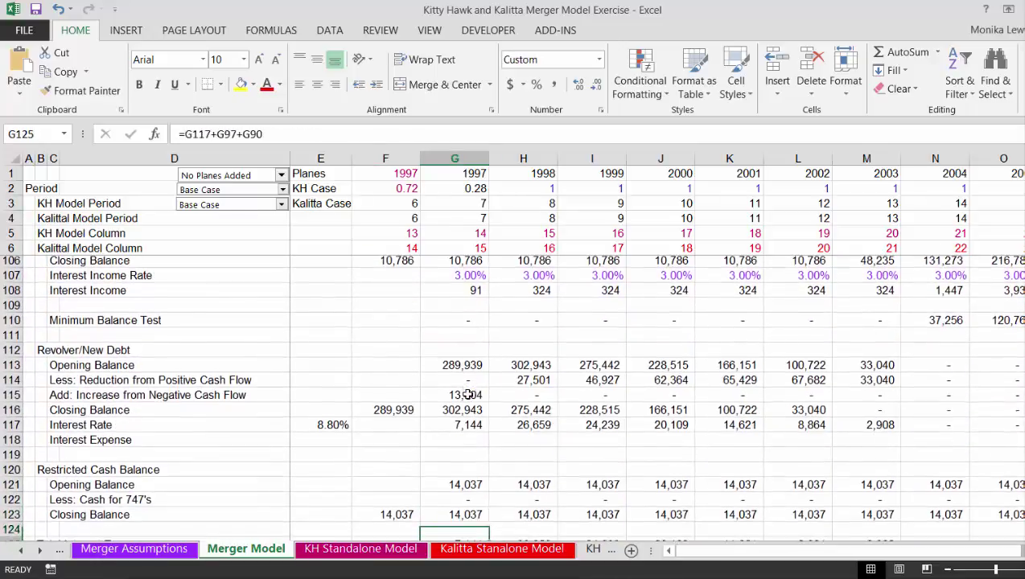
- Examine column G through the income statement and into Cash Flow, down to the Reduction in Restricted Cash formula in G150
key(Down)
key(Down)
key(Down)
key(Down)
key(Down)
key(Down)
key(Down)
key(Down)
key(Down)
key(Down)
key(Down)
key(Down)
key(Down)
key(Down)
key(Down)
key(Down)
key(Down)
key(Down)
key(Down)
key(Down)
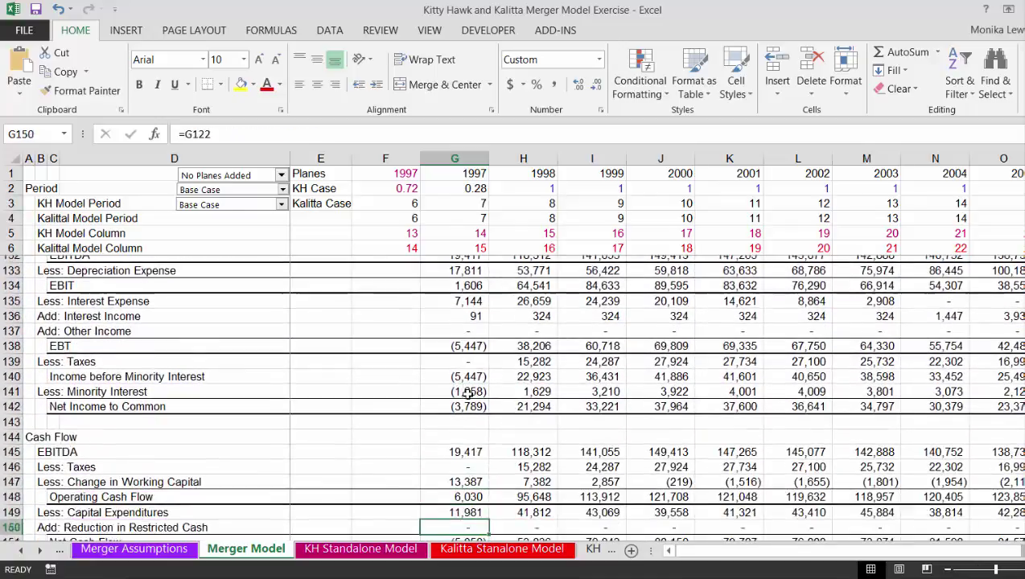
- Examine column G from the remaining Cash Flow rows through the Equity and Minority balances to the Assets heading in row 178
key(Down)
key(Down)
key(Down)
key(Down)
key(Down)
key(Down)
key(Down)
key(Down)
key(Down)
key(Down)
key(Down)
key(Down)
key(Down)
key(Down)
key(Down)
key(Down)
key(Down)
key(Down)
key(Down)
key(Down)
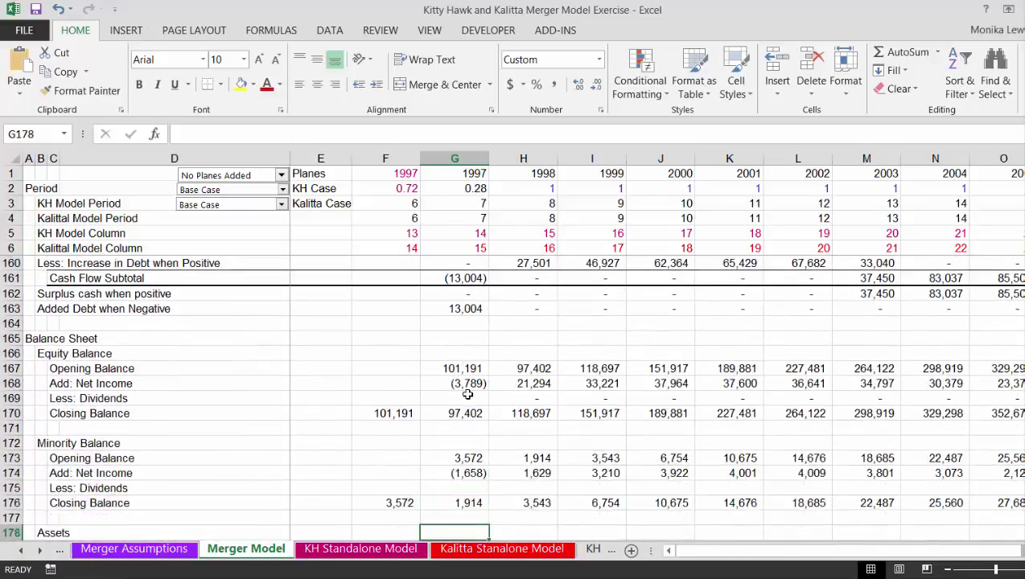
- Review column G through the balance sheet, Difference and Test rows, Shares, EPS and Accumulated New Debt, down to row 217
key(Down)
key(Down)
key(Down)
key(Down)
key(Down)
key(Down)
key(Down)
key(Down)
key(Down)
key(Down)
key(Down)
key(Down)
key(Down)
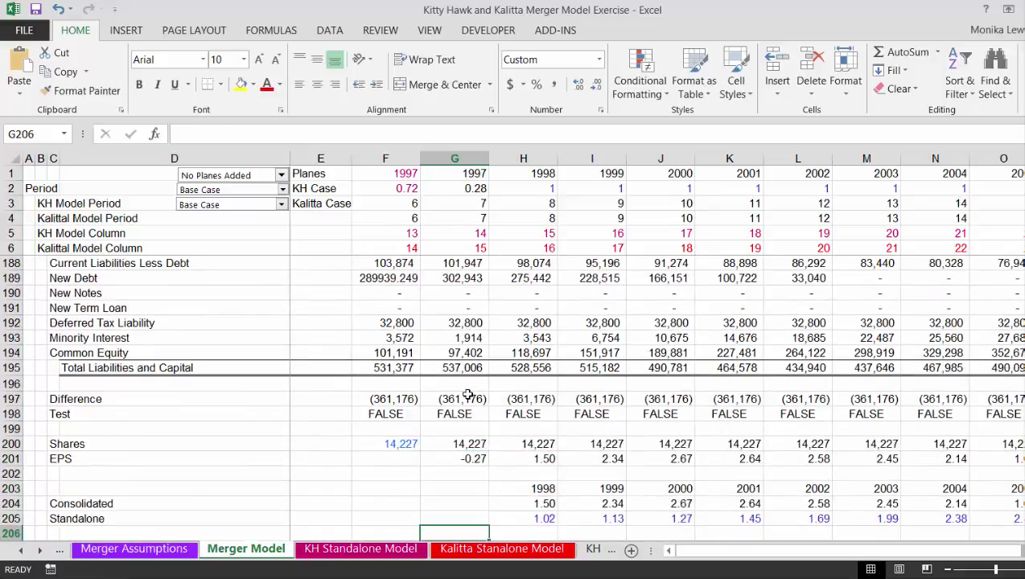
key(Down)
key(Down)
key(Down)
key(Down)
key(Down)
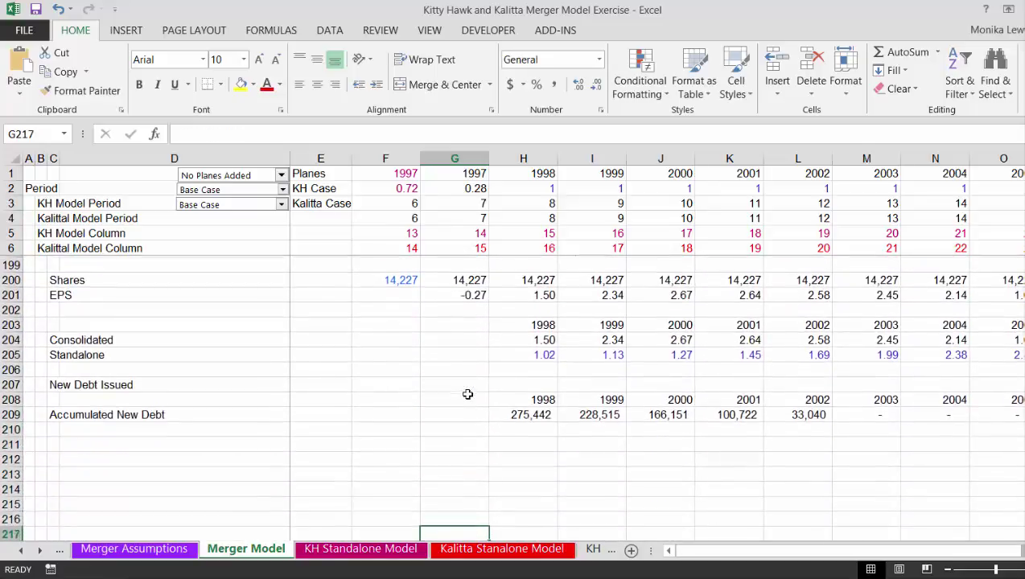
- Go back past Merger Assumptions and Transaction Structure to Transaction Assumptions and inspect the 747 conversion reserve in D15
key(ctrl+Page_Up)
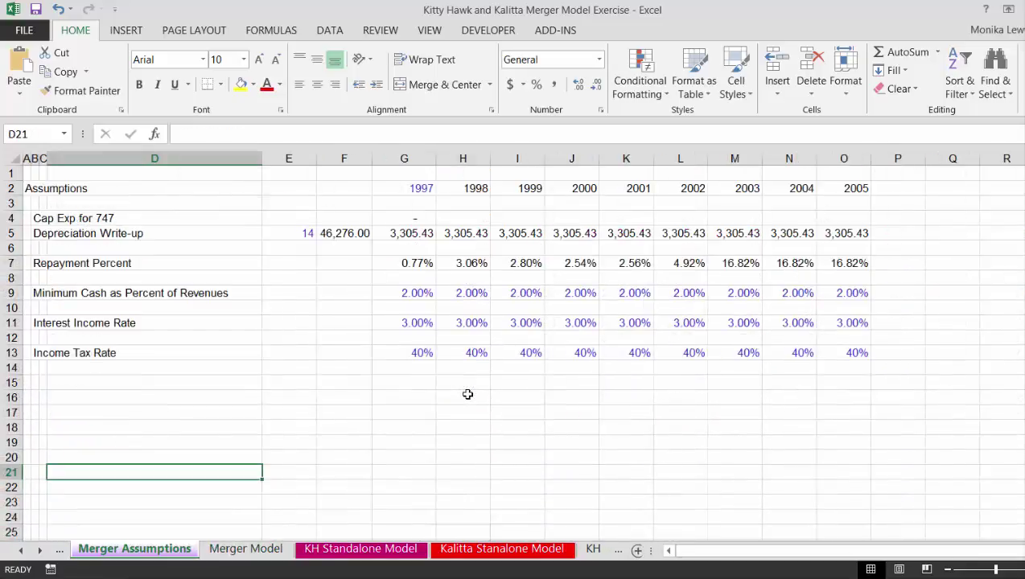
key(ctrl+Page_Up)
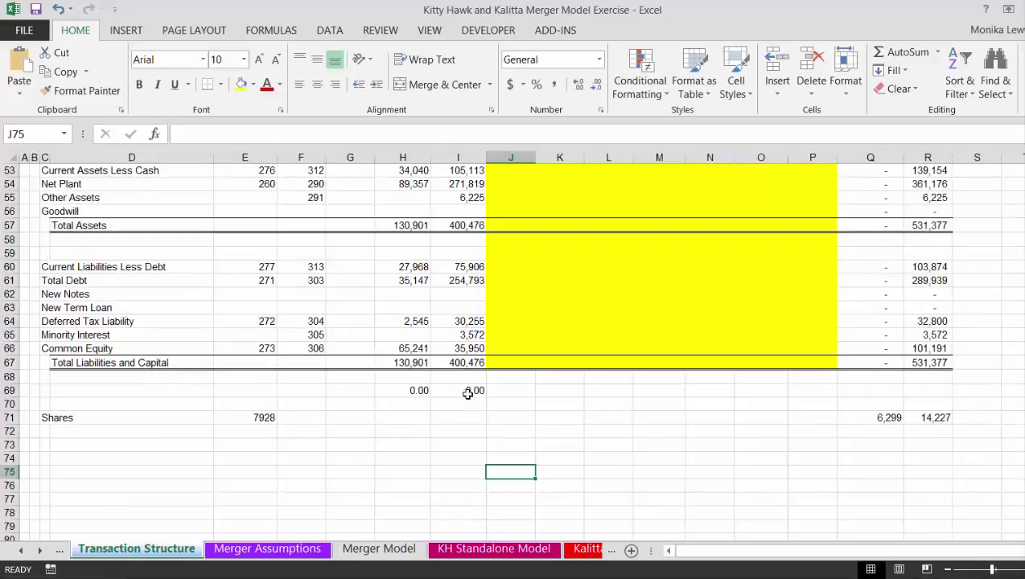
key(ctrl+Page_Up)
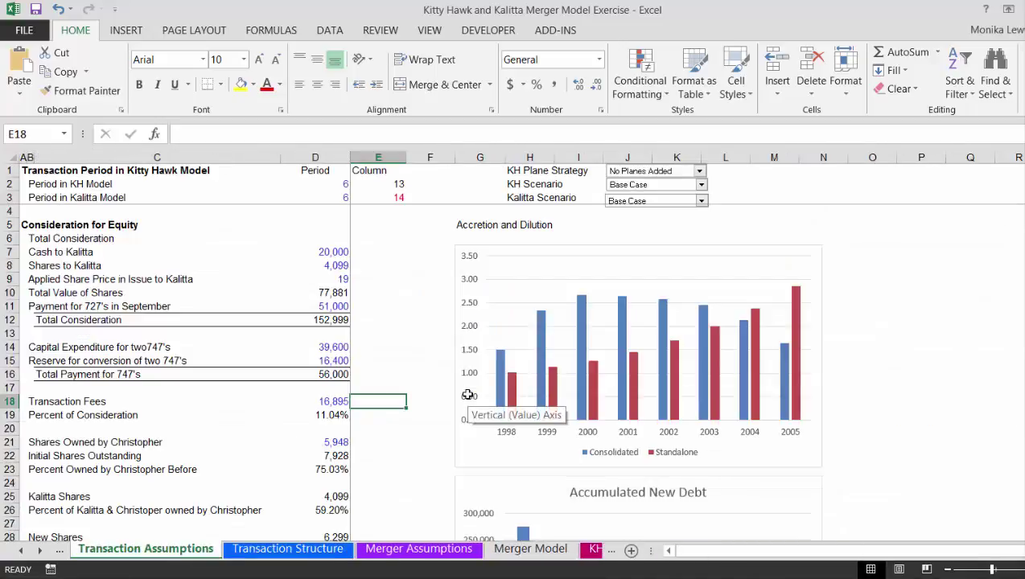
key(Up)
key(Up)
key(Up)
key(Left)
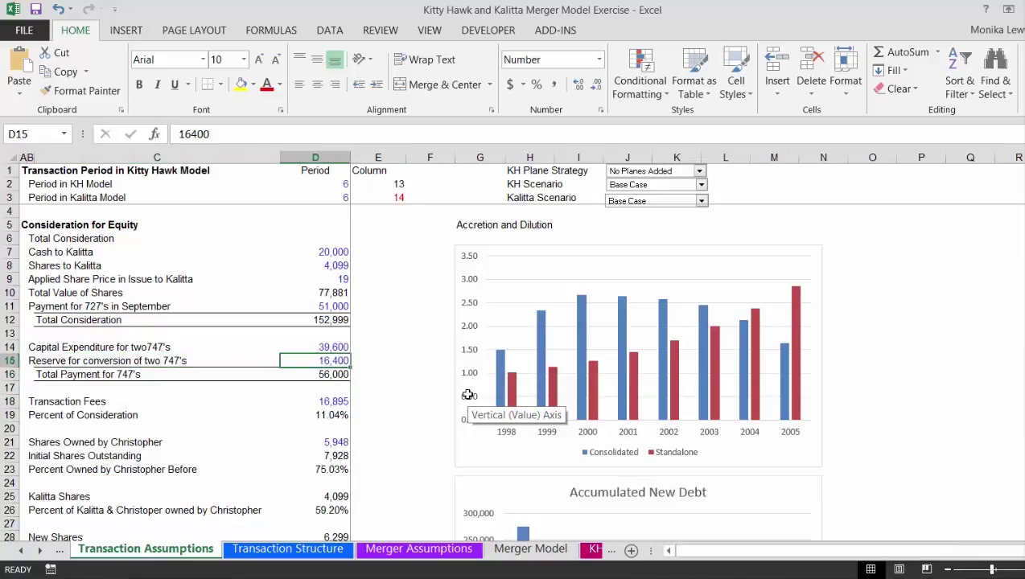
- Review the Consideration for Equity amounts in column D, ending on the Cash to Kalitta input in D7
key(Up)
key(Up)
key(Up)
key(Up)
key(Up)
key(Up)
key(Up)
key(Up)
key(Up)
key(Up)
key(Down)
key(Down)
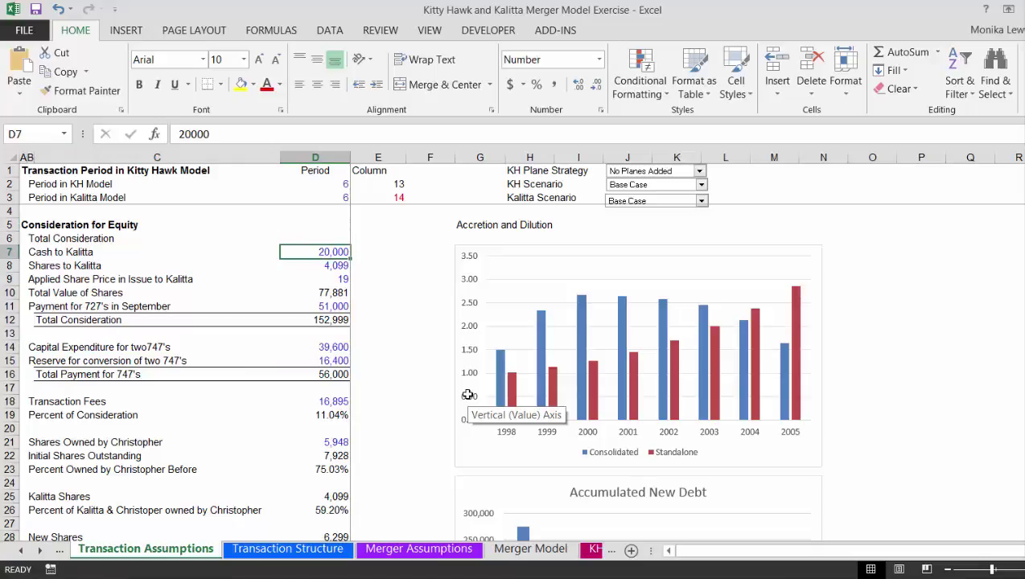
- Examine the Cash to Kalitta row across its label and value cells, ending on the label in B7
key(Left)
key(Left)
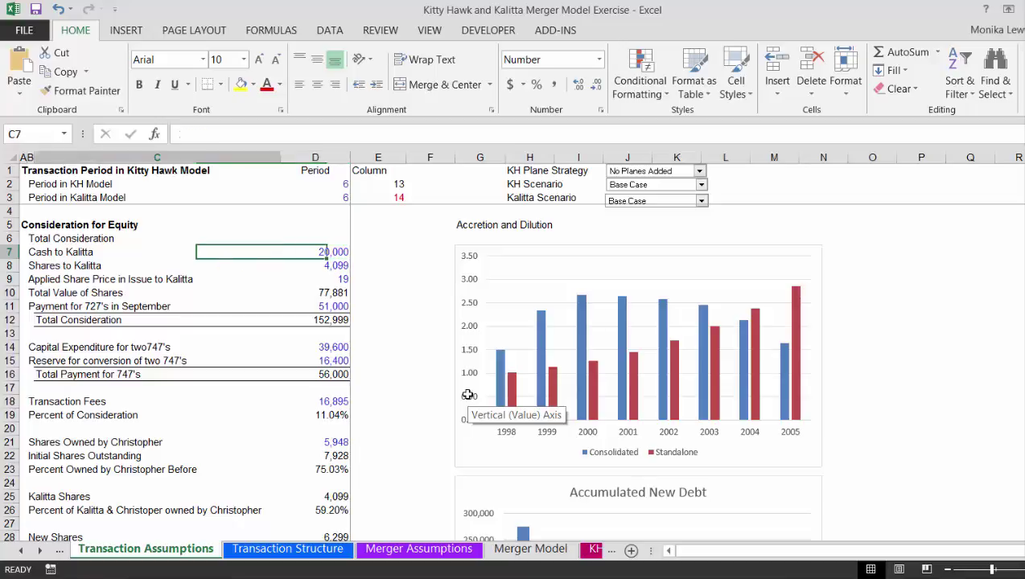
key(Right)
key(Right)
key(Right)
key(Left)
key(Left)
key(Left)
key(Right)
key(Left)
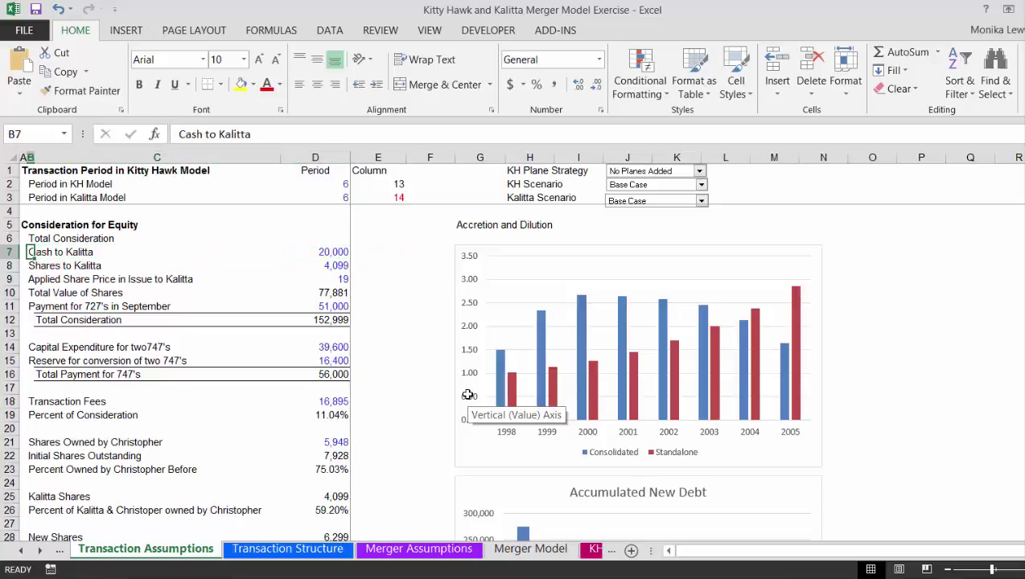
- Inspect the Shares to Kalitta input in D8 and the Applied Share Price in Issue to Kalitta in D9
key(Down)
key(Right)
key(Right)
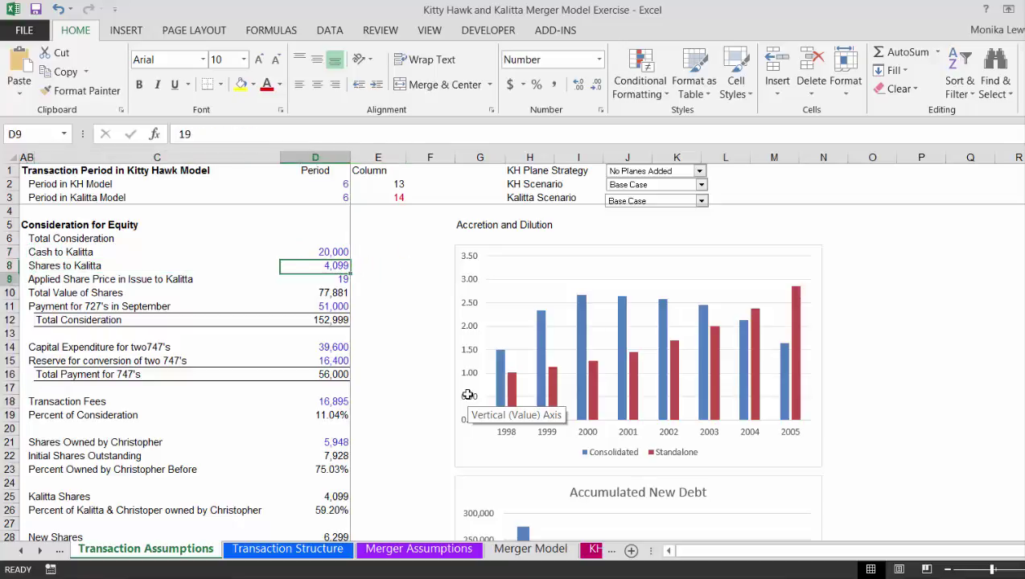
key(Down)
key(Up)
key(Up)
key(Down)
key(Down)
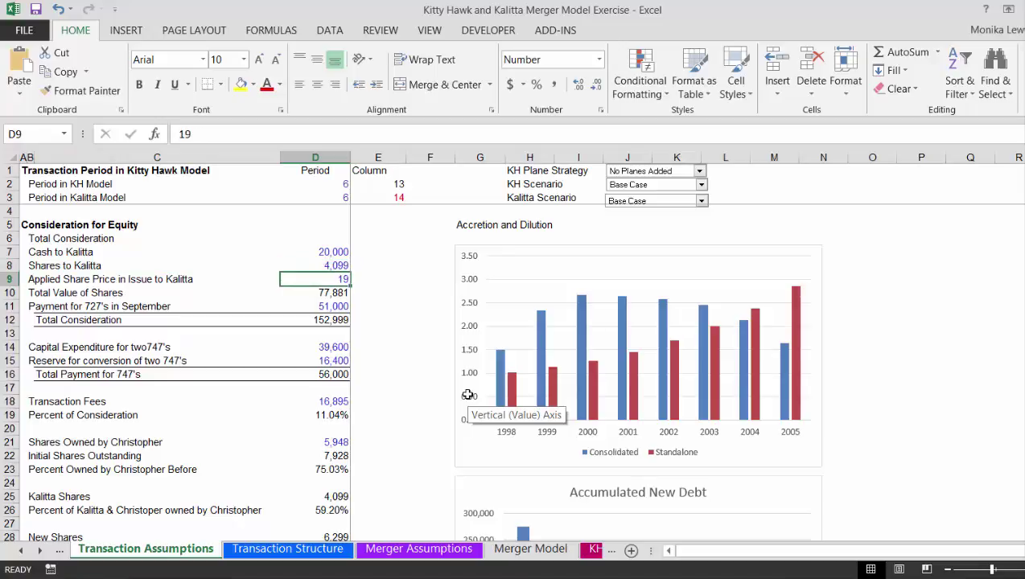
- Review the Transaction Assumptions down column D to Transaction Financing, then inspect Kalitta Shares in D25 and the combined ownership formula in D26
key(Down)
key(Down)
key(Down)
key(Down)
key(Down)
key(Down)
key(Down)
key(Down)
key(Down)
key(Down)
key(Down)
key(Down)
key(Down)
key(Down)
key(Down)
key(Down)
key(Down)
key(Down)
key(Down)
key(Down)
key(Down)
key(Down)
key(Down)
key(Down)
key(Down)
key(Down)
key(Down)
key(Down)
key(Down)
key(Down)
key(Down)
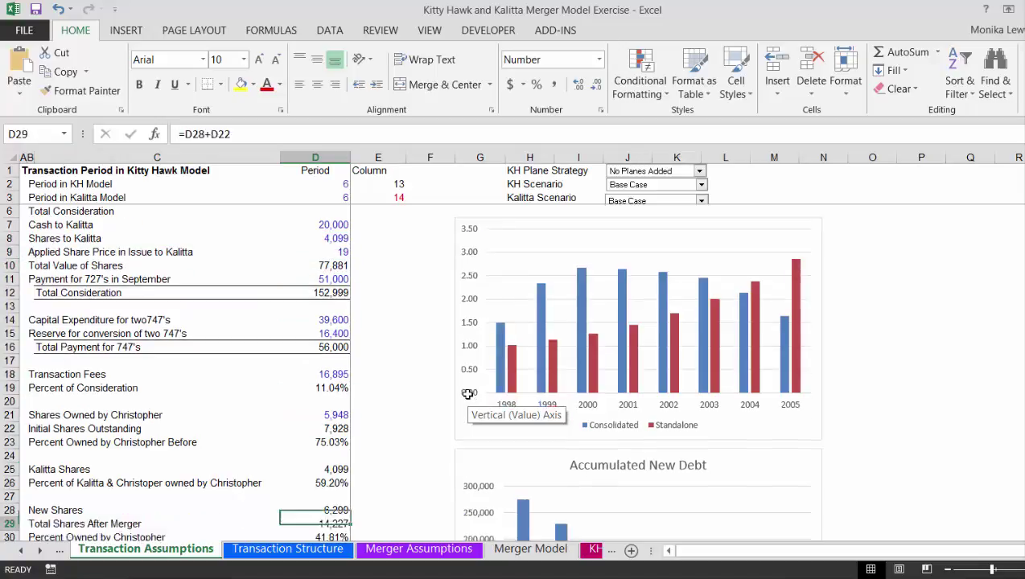
key(Up)
key(Up)
key(Up)
key(Up)
key(Up)
key(Up)
key(Up)
key(Up)
key(Up)
key(Up)
key(Up)
key(Up)
key(Up)
key(Up)
key(Up)
key(Up)
key(Up)
key(Up)
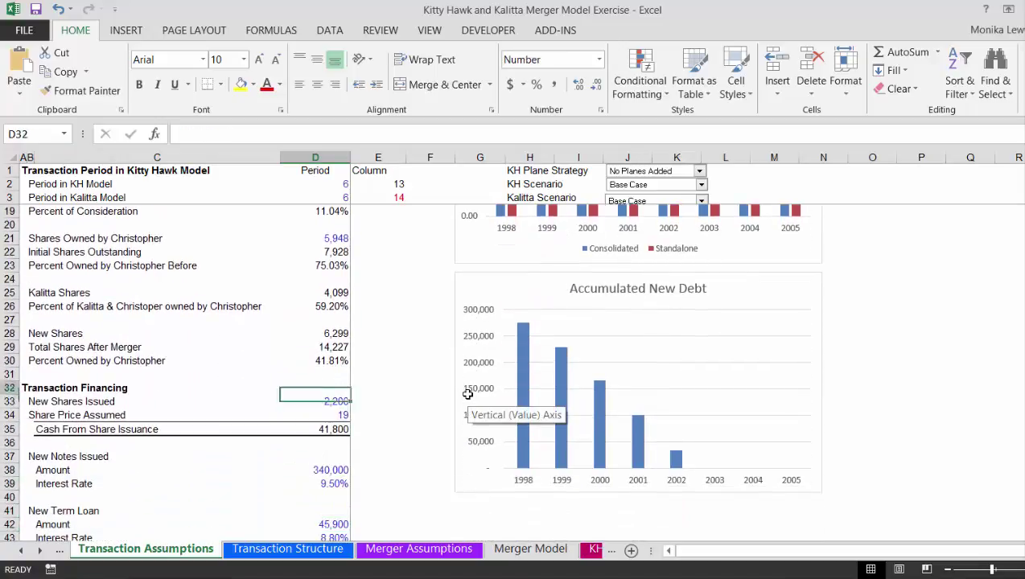
key(Down)
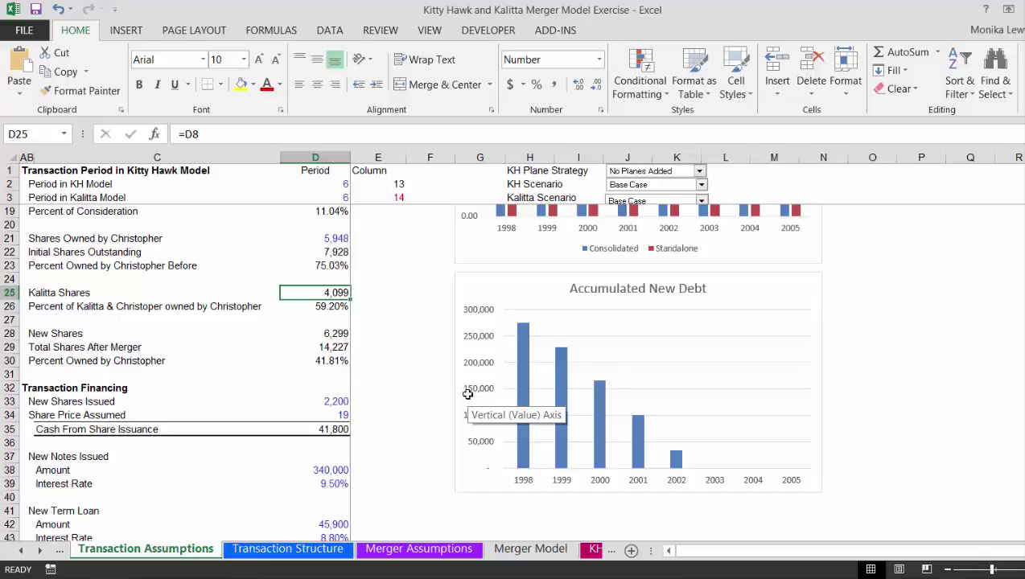
key(Down)
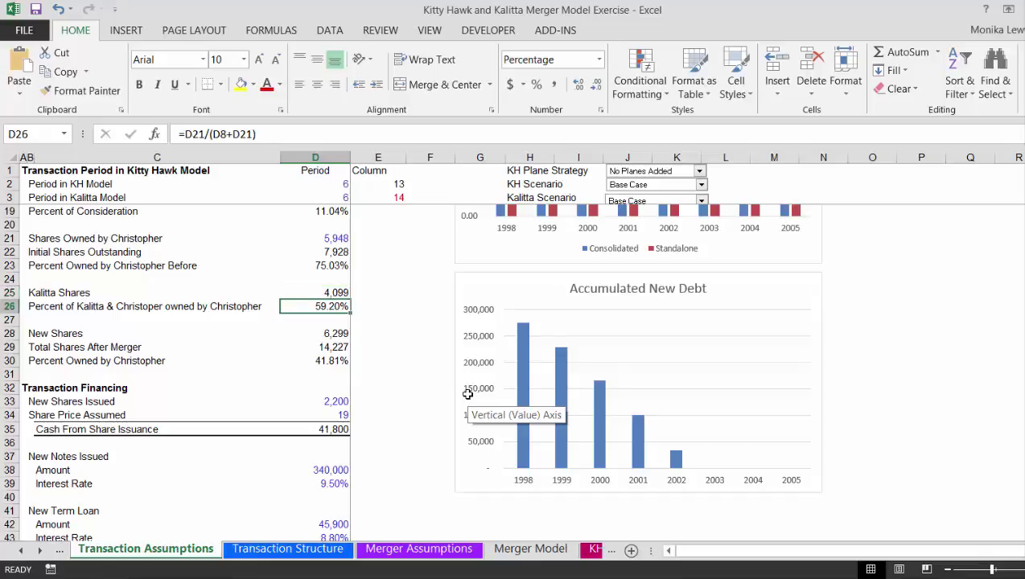
- Inspect the main shareholder's share count in D21 and the pre-merger ownership percentage formula in D23
key(Up)
key(Up)
key(Up)
key(Up)
key(Up)
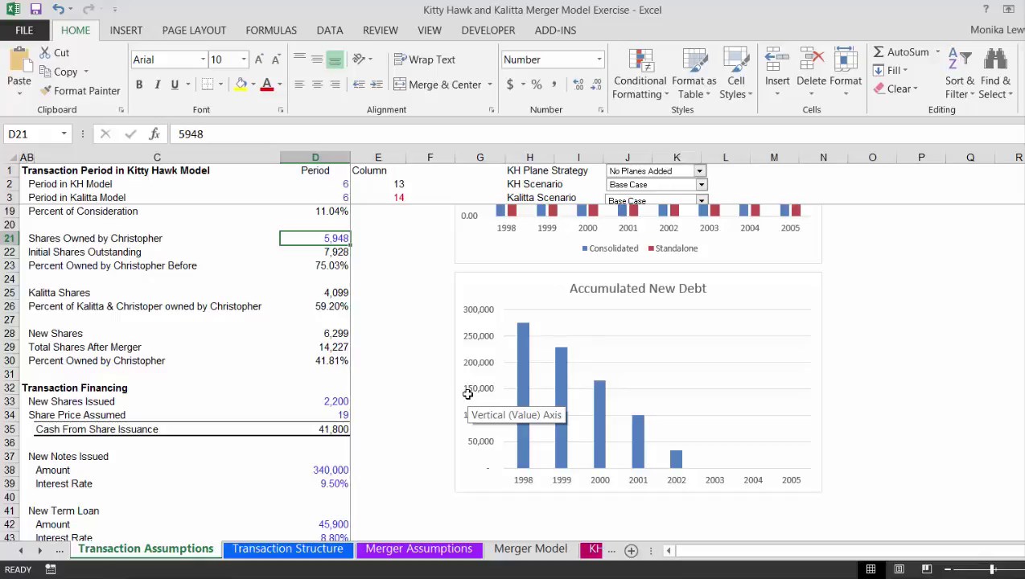
key(Down)
key(Down)
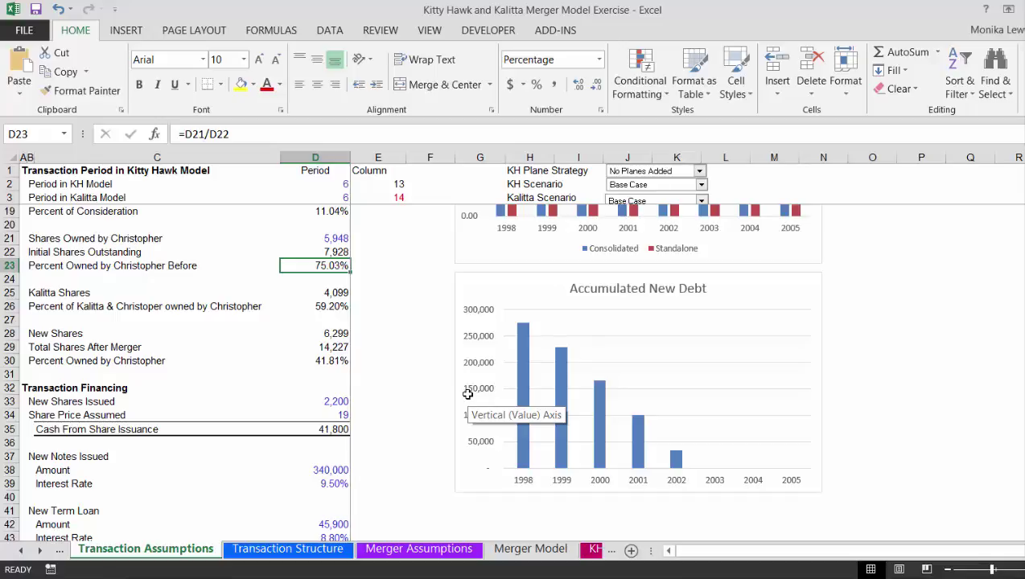
- Review the share calculations below D23, ending on the post-merger ownership percentage formula in D30
key(Down)
key(Down)
key(Down)
key(Down)
key(Down)
key(Down)
key(Down)
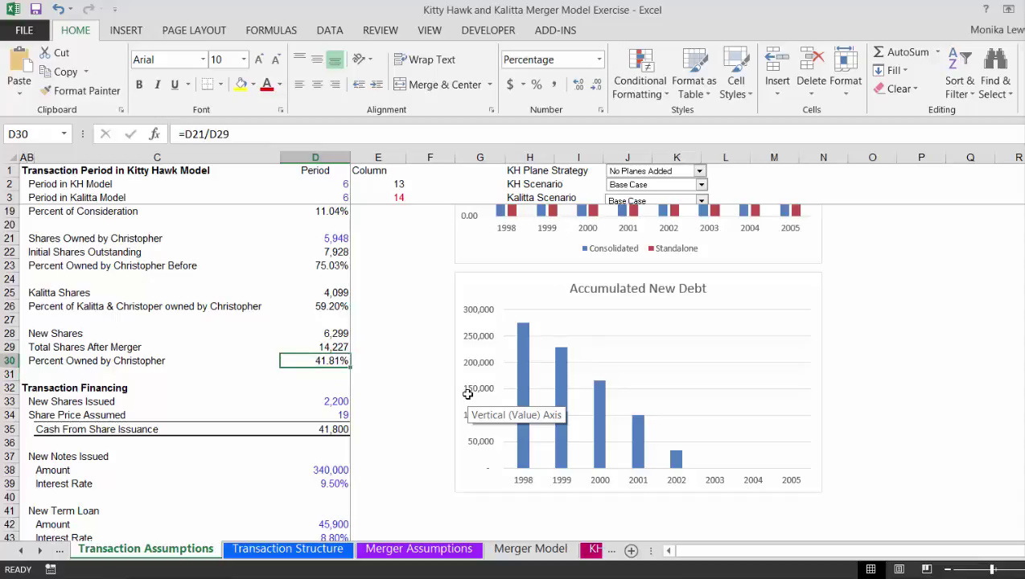
- Insert two blank rows at row 32, above the Transaction Financing heading
key(Down)
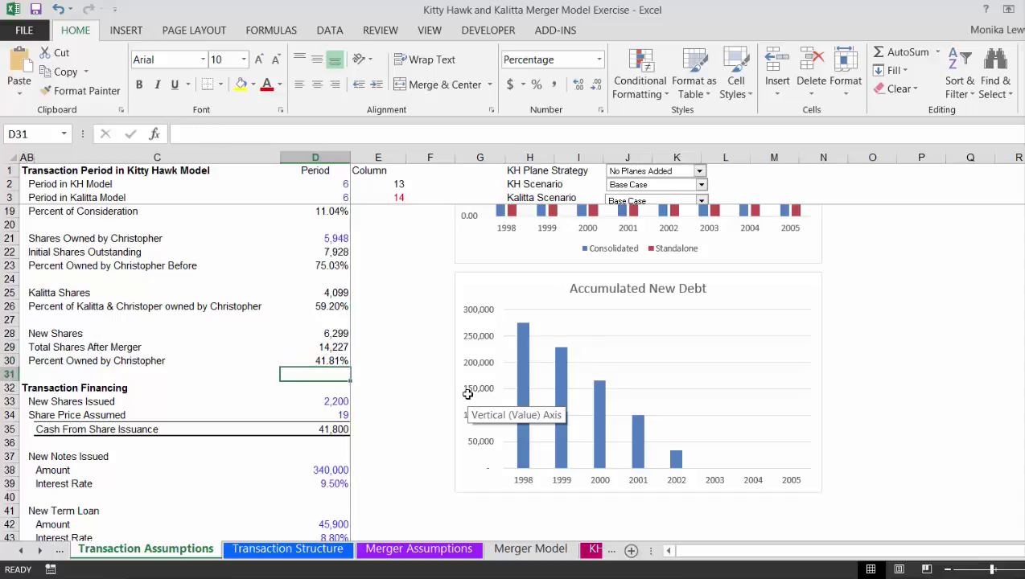
key(Down)
key(shift+space)
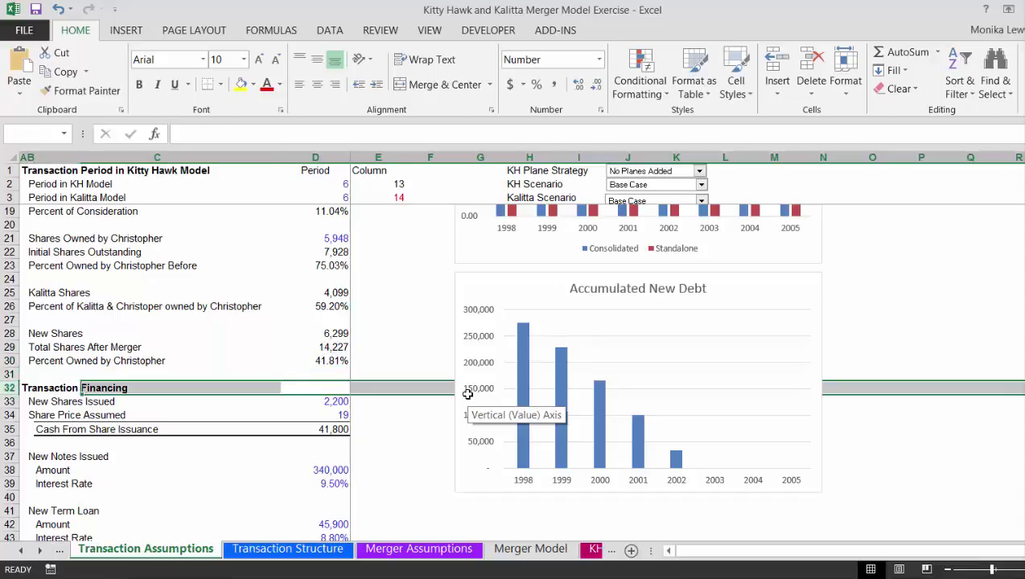
key(ctrl+shift+plus)
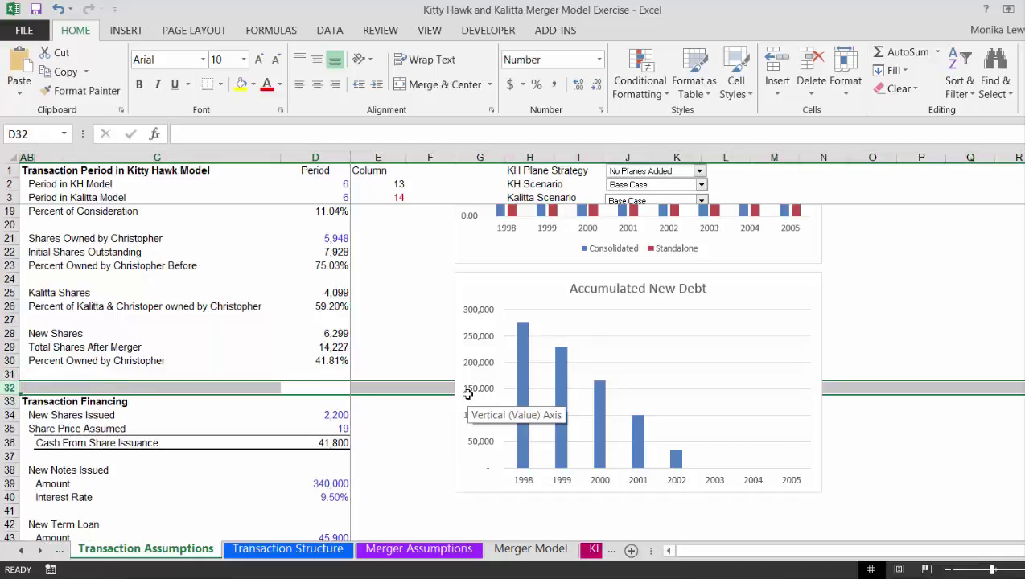
key(ctrl+shift+plus)
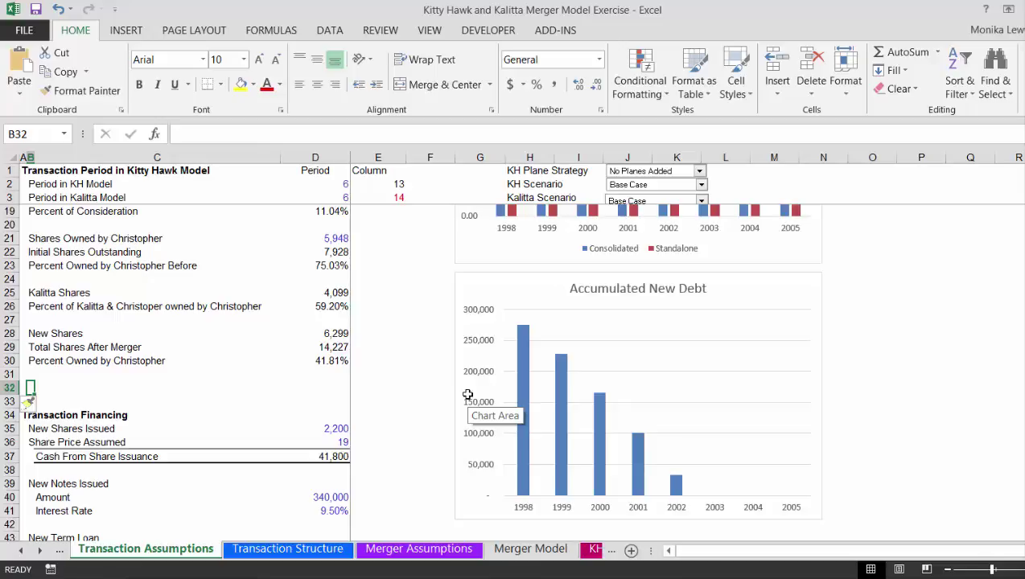
- Enter the label "Percent Owned by Kalitta" in B32
text(Pe)
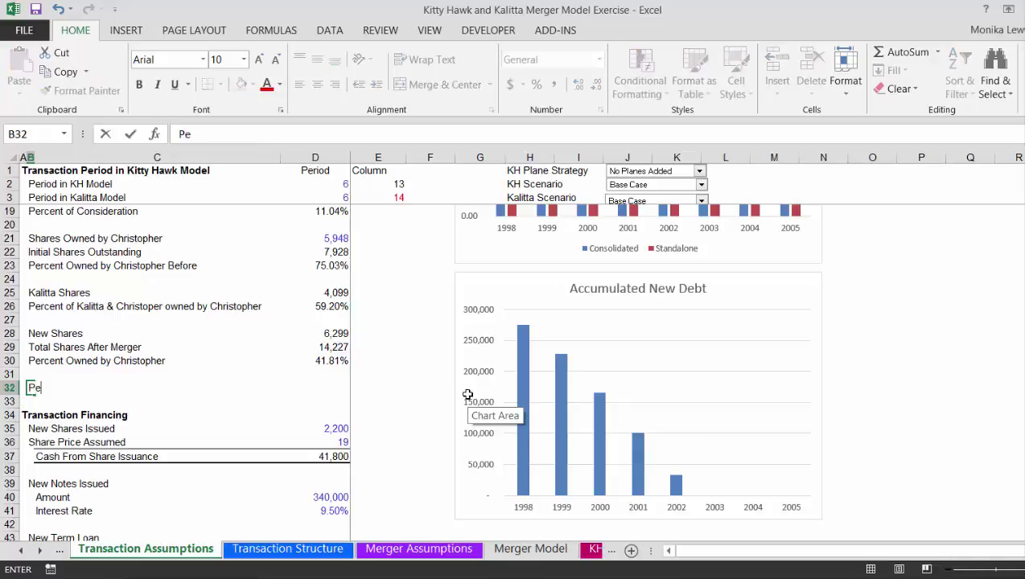
text(rcent of)
key(BackSpace)
key(BackSpace)
key(BackSpace)
text(Owned )
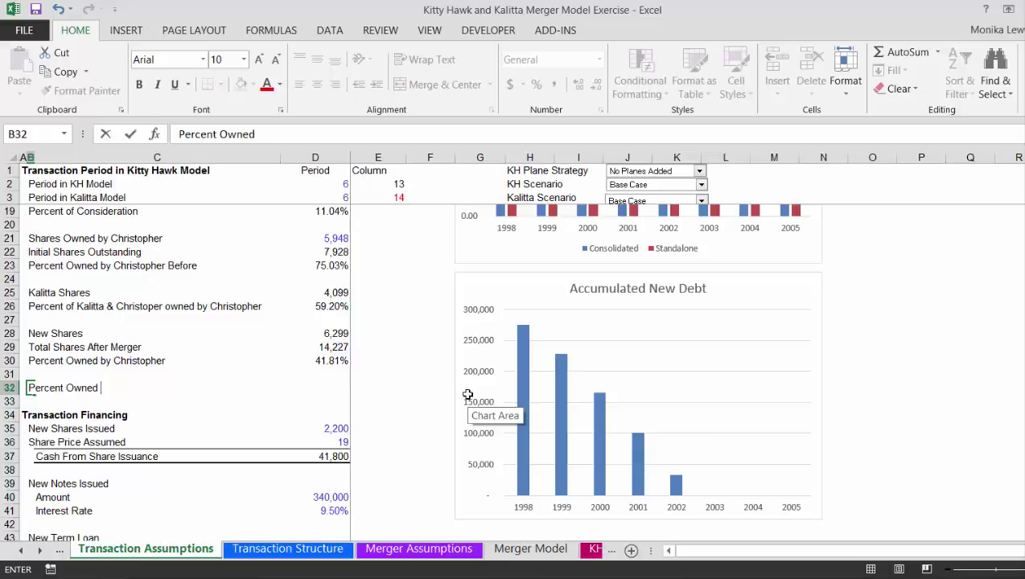
text(by Kalitta)
key(Return)
- Calculate Kalitta's ownership in D32 as Kalitta Shares divided by Total Shares After Merger, using =D25/D29
key(Up)
key(Right)
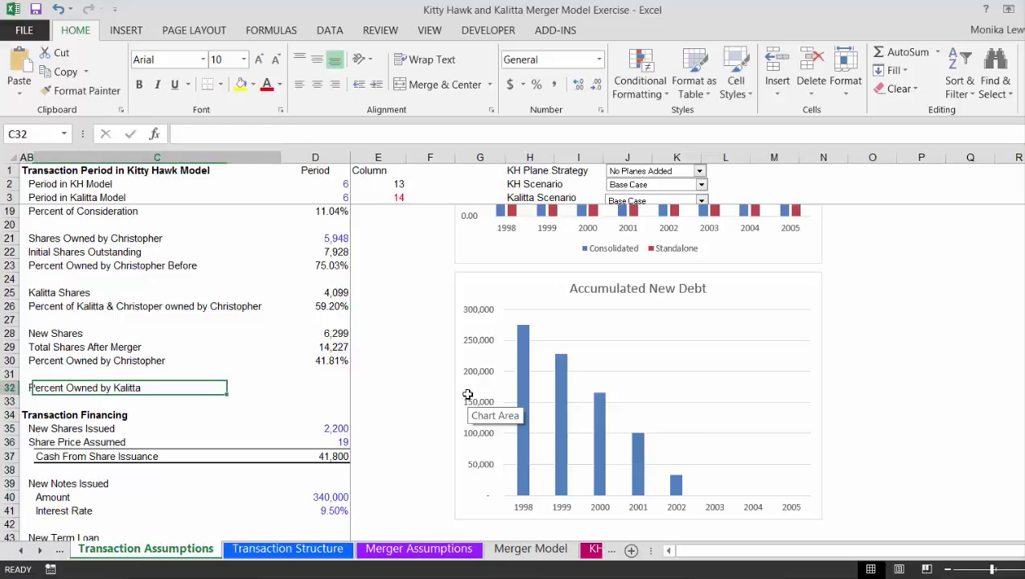
key(Right)
text(=)
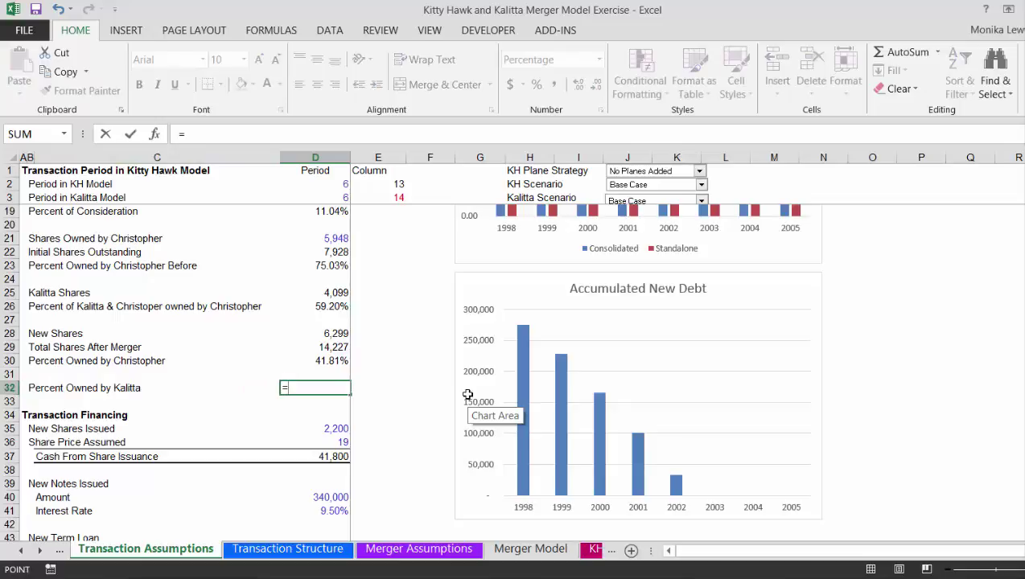
key(Up)
key(Up)
key(Up)
key(Up)
key(Up)
key(Up)
key(Up)
key(Up)
key(Up)
key(Up)
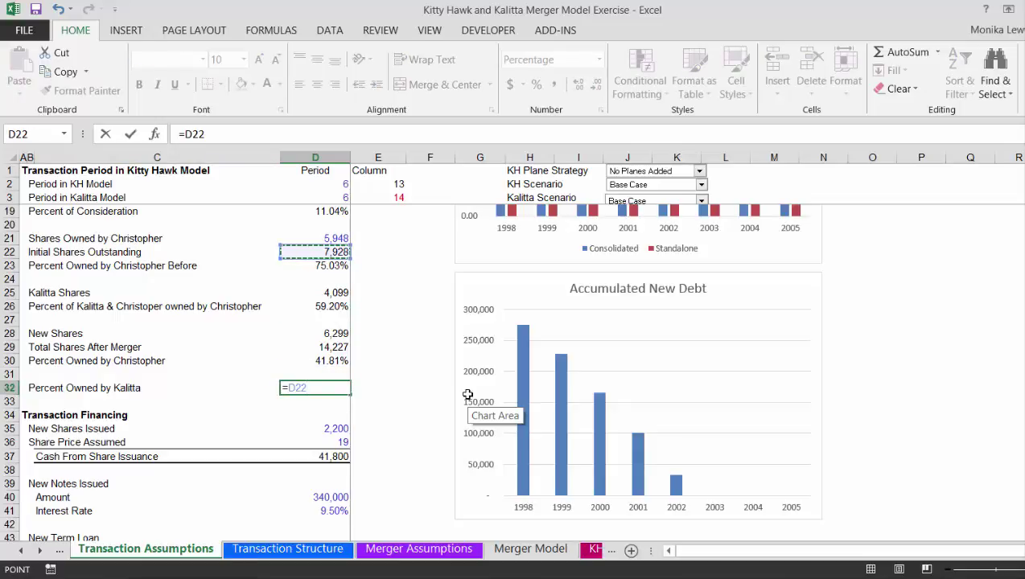
key(Down)
key(Down)
key(Down)
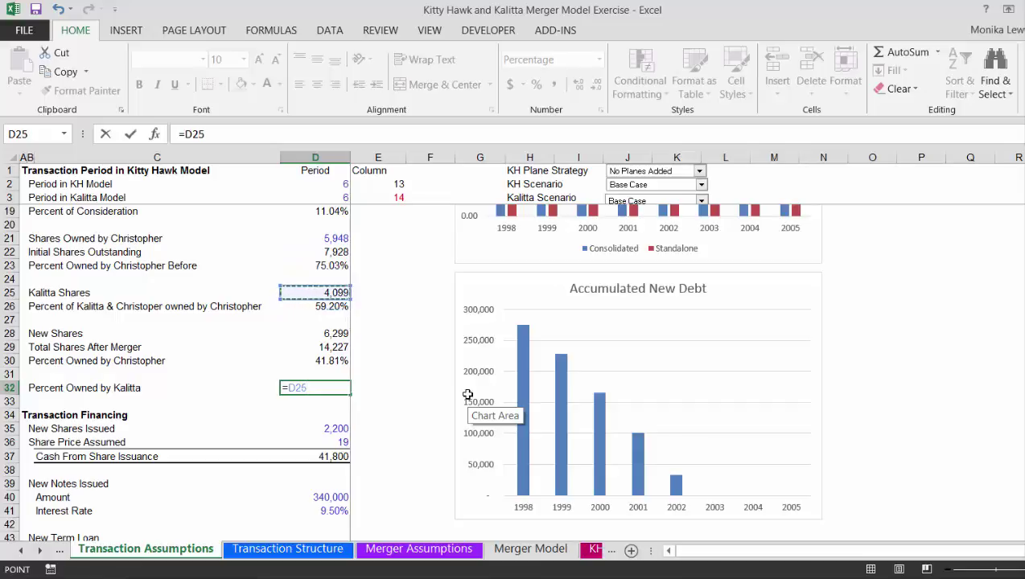
text(/)
key(Up)
key(Up)
key(Up)
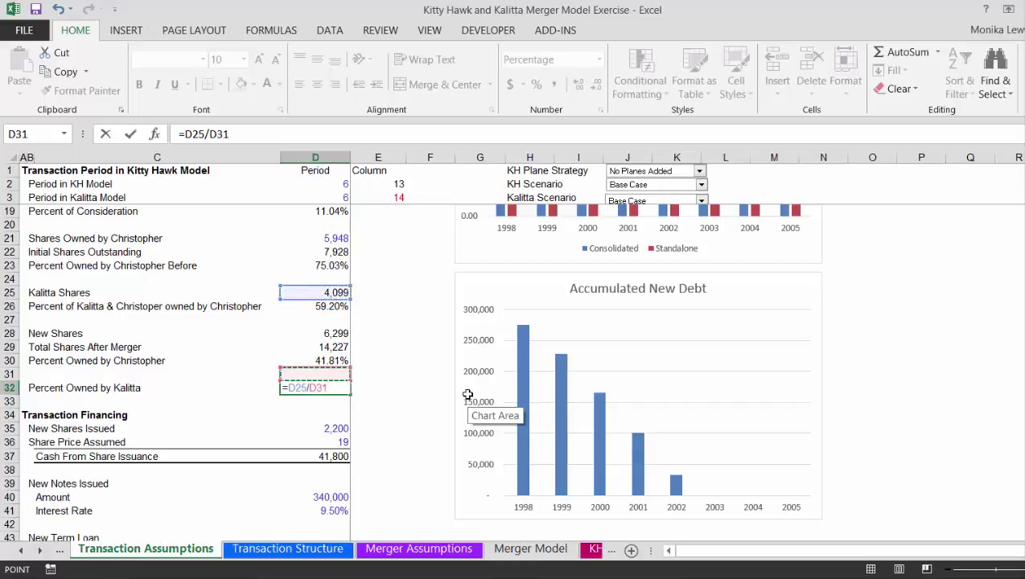
key(Return)
key(Up)
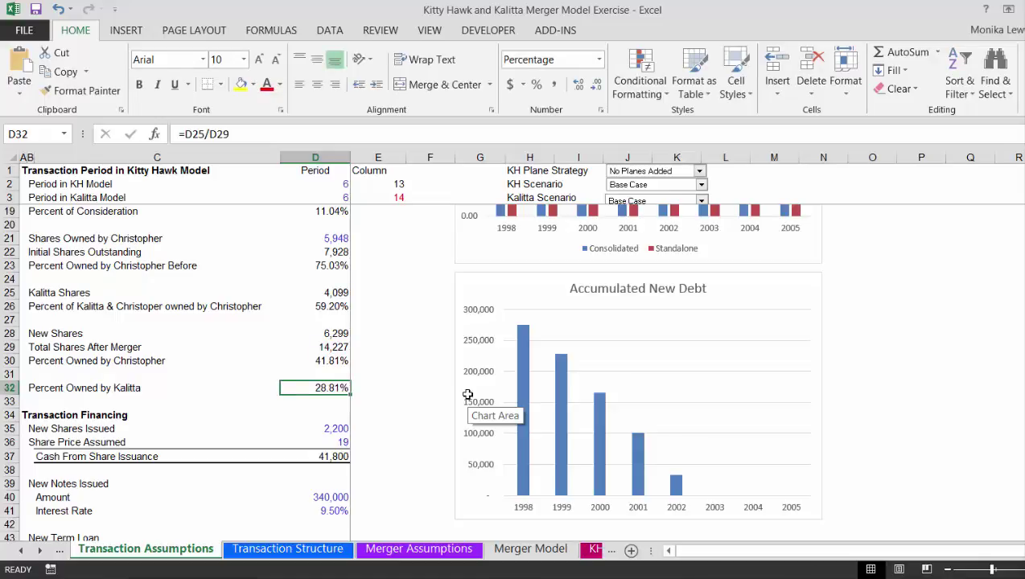
- Go back up to the Consideration for Equity section and inspect the Applied Share Price in Issue to Kalitta in D9
key(Up)
key(Up)
key(Up)
key(Up)
key(Up)
key(Up)
key(Up)
key(Up)
key(Up)
key(Up)
key(Up)
key(Up)
key(Up)
key(Up)
key(Up)
key(Up)
key(Up)
key(Up)
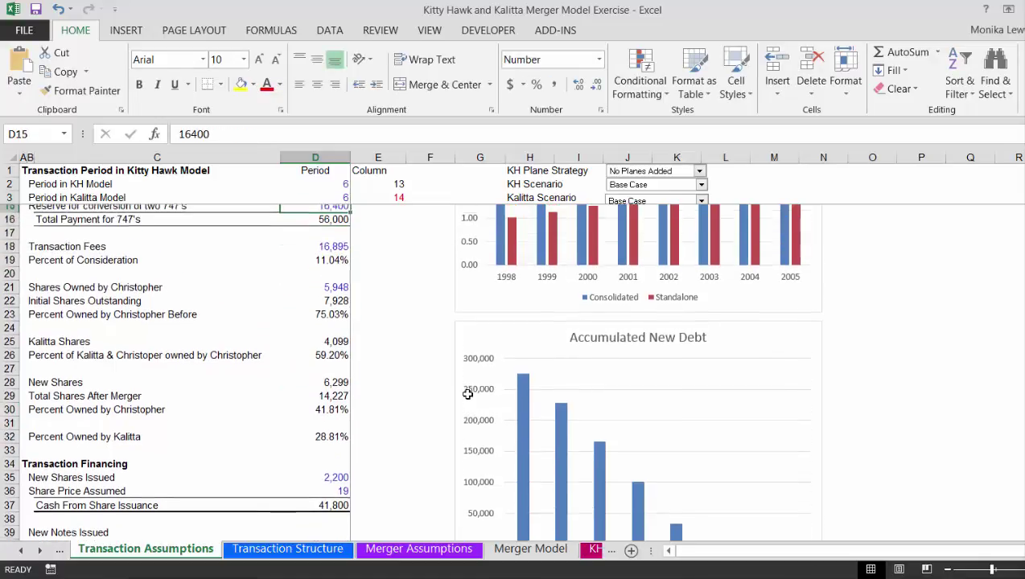
key(Up)
key(Up)
key(Up)
key(Up)
key(Up)
key(Up)
key(Up)
key(Up)
key(Up)
key(Up)
key(Up)
key(Up)
key(Up)
key(Down)
key(Down)
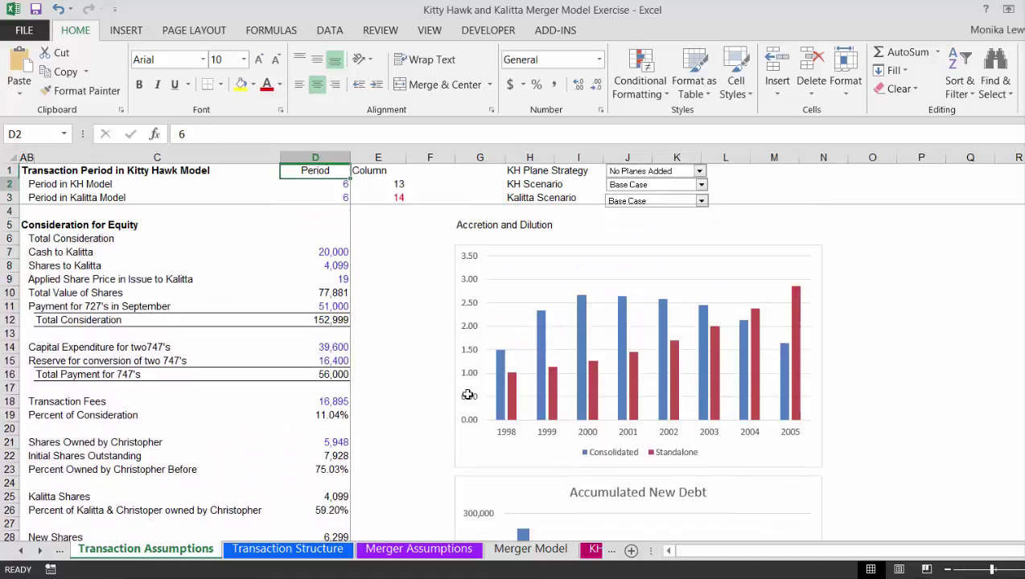
key(Down)
key(Down)
key(Down)
key(Down)
key(Down)
key(Up)
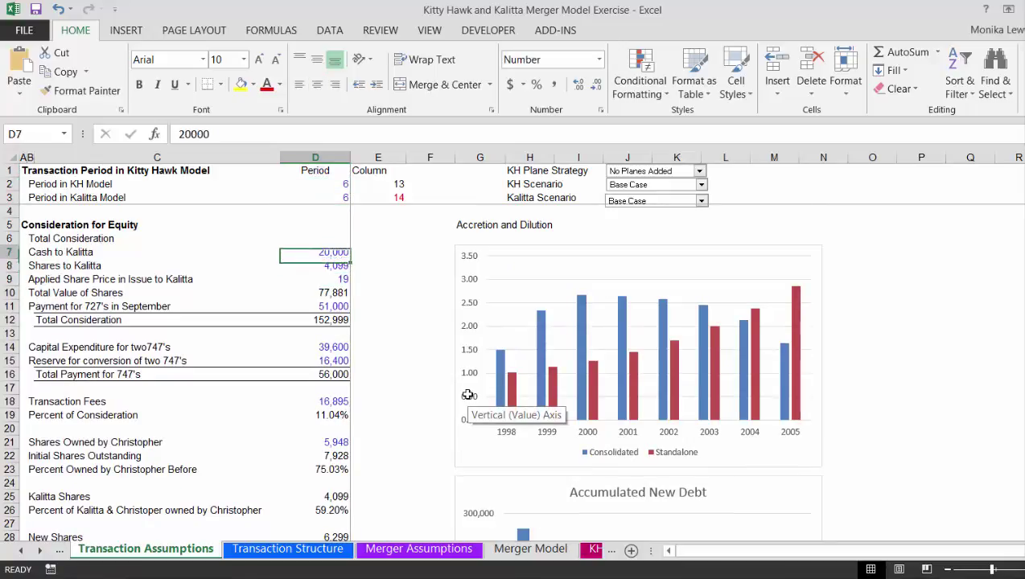
key(Down)
key(Down)
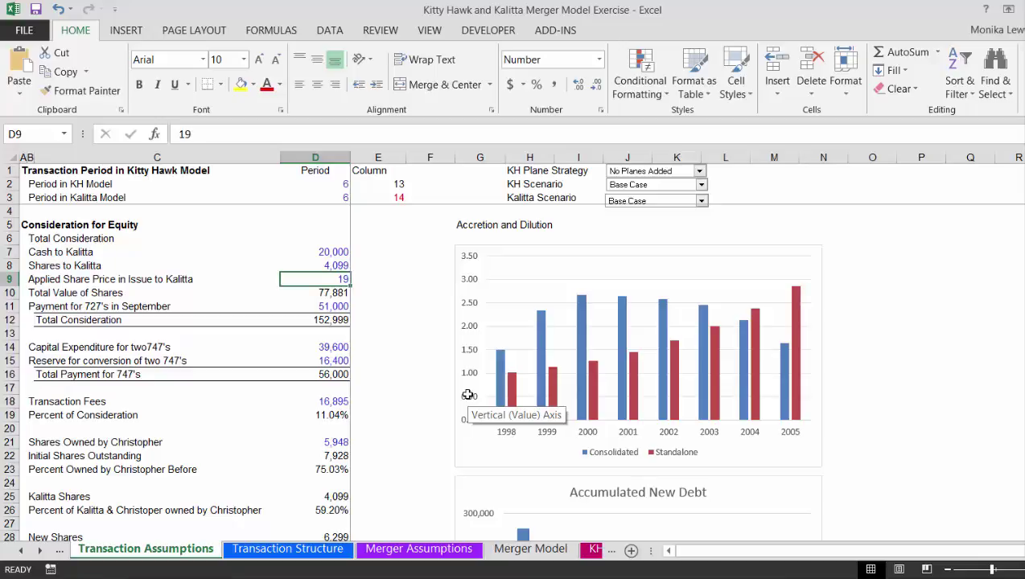
- Compare Shares to Kalitta in D8 and the share price in D9 with the Total Value of Shares formula in D10
key(Down)
key(Up)
key(Up)
key(Down)
key(Up)
key(Down)
key(Down)
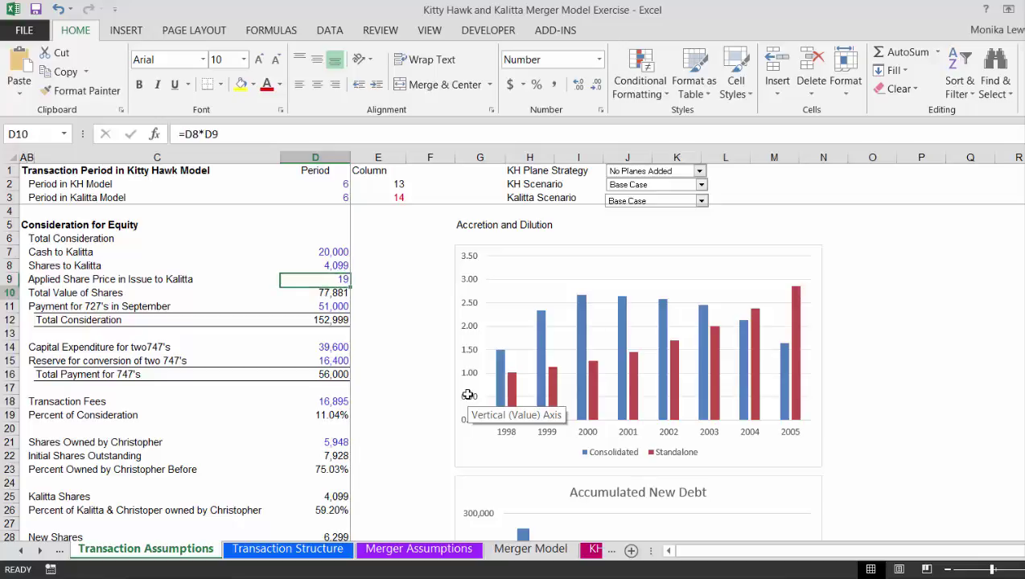
- Test an Applied Share Price in Issue to Kalitta of 12 in D9, and set it back to 19
key(Up)
key(Down)
key(Up)
text(12)
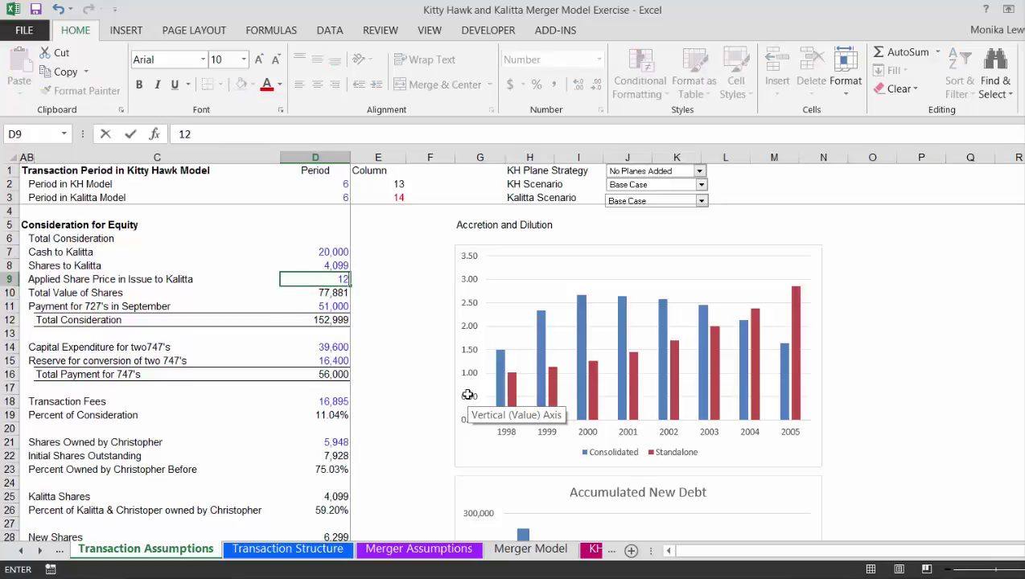
key(Return)
key(Up)
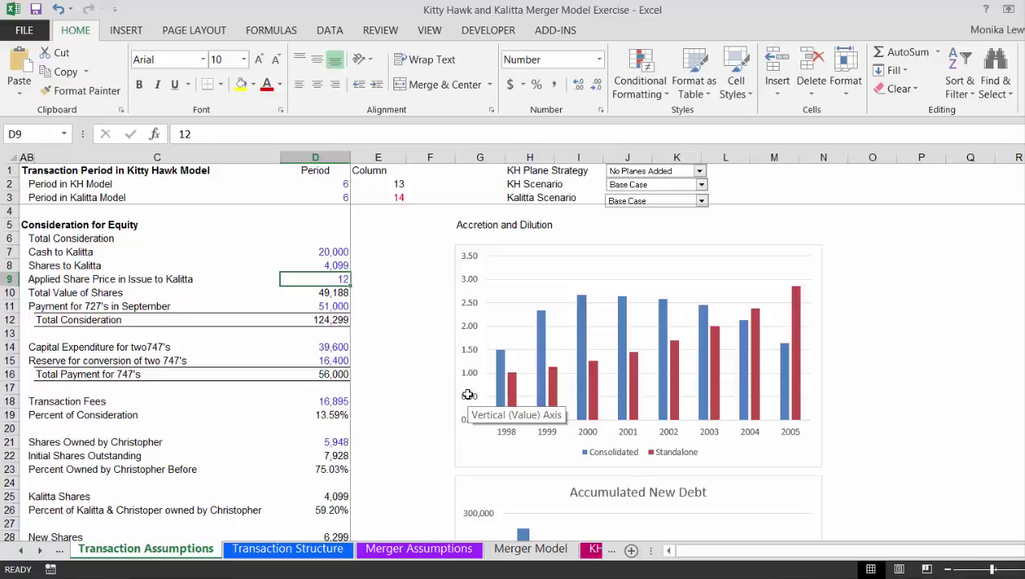
text(19)
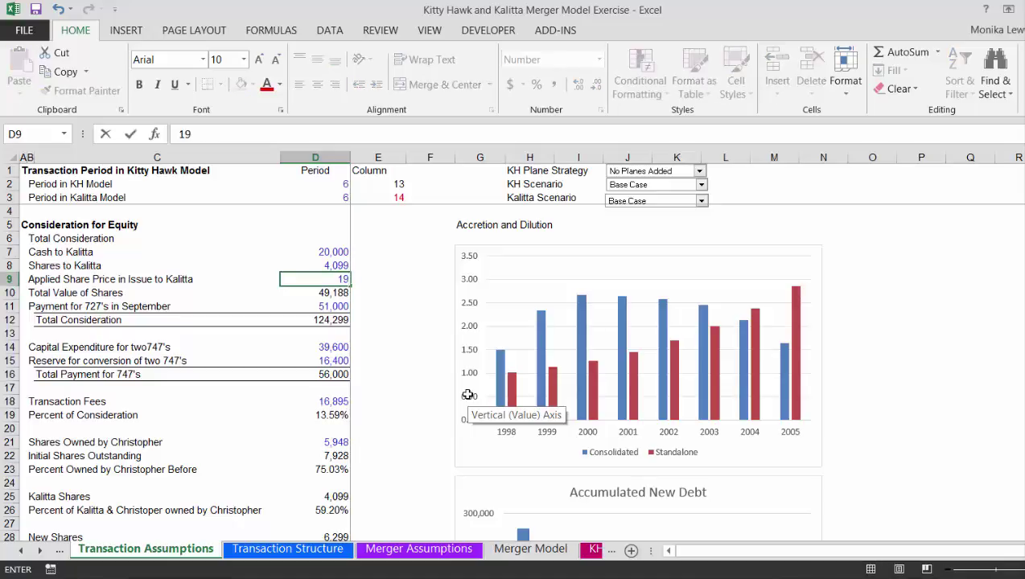
key(Return)
key(Up)
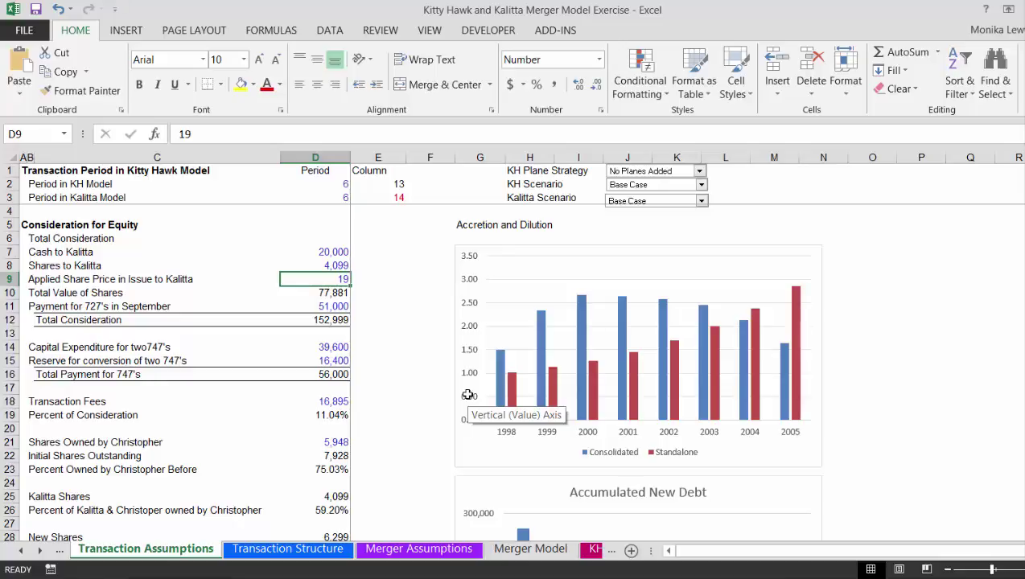
- Examine the Total Value of Shares formula, Payment for 727's in September and Total Consideration sum in D10:D12
key(Down)
key(Down)
key(Down)
key(Down)
key(Down)
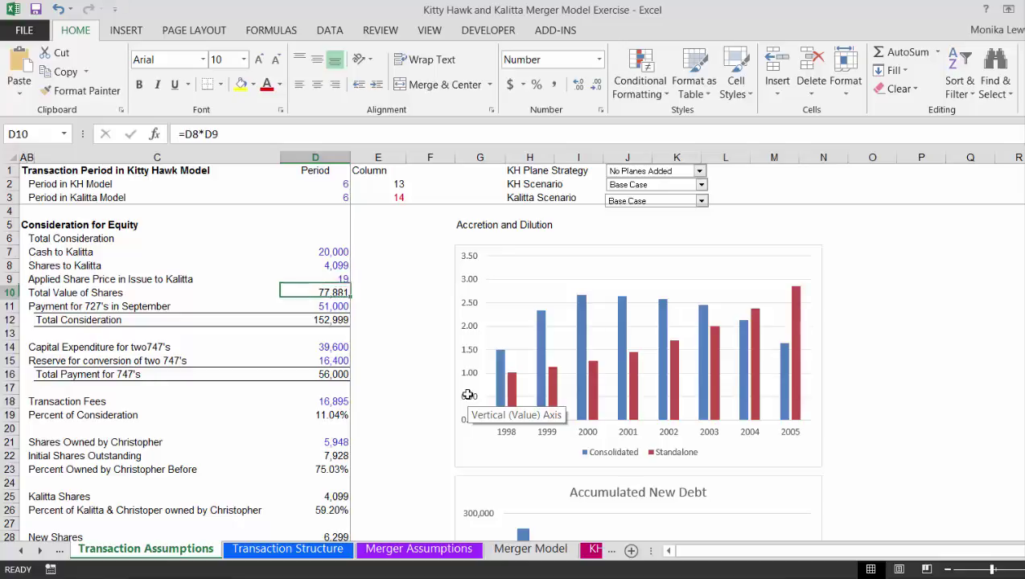
key(Up)
key(Up)
key(Up)
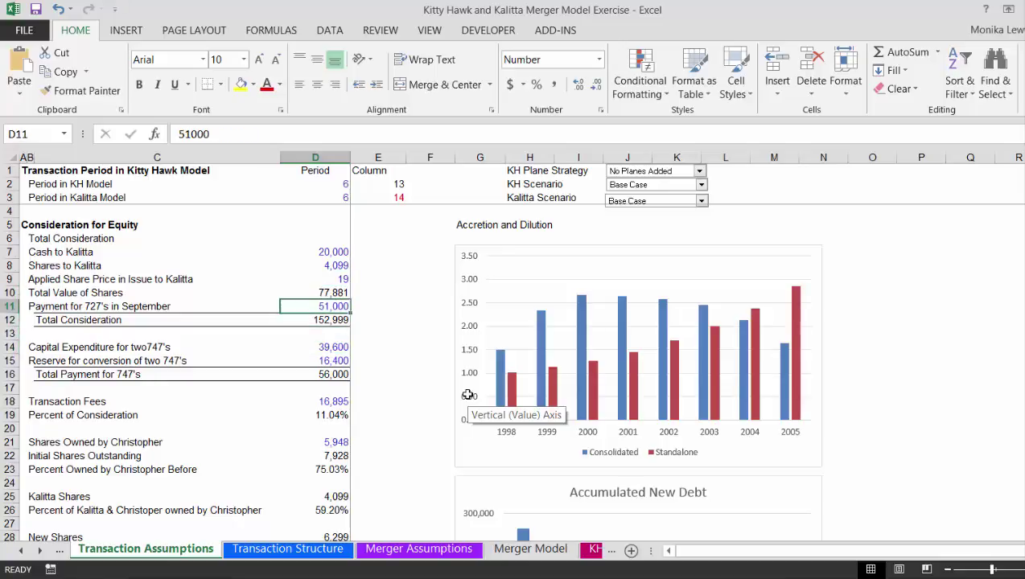
key(Left)
key(Left)
key(Right)
key(Right)
key(Left)
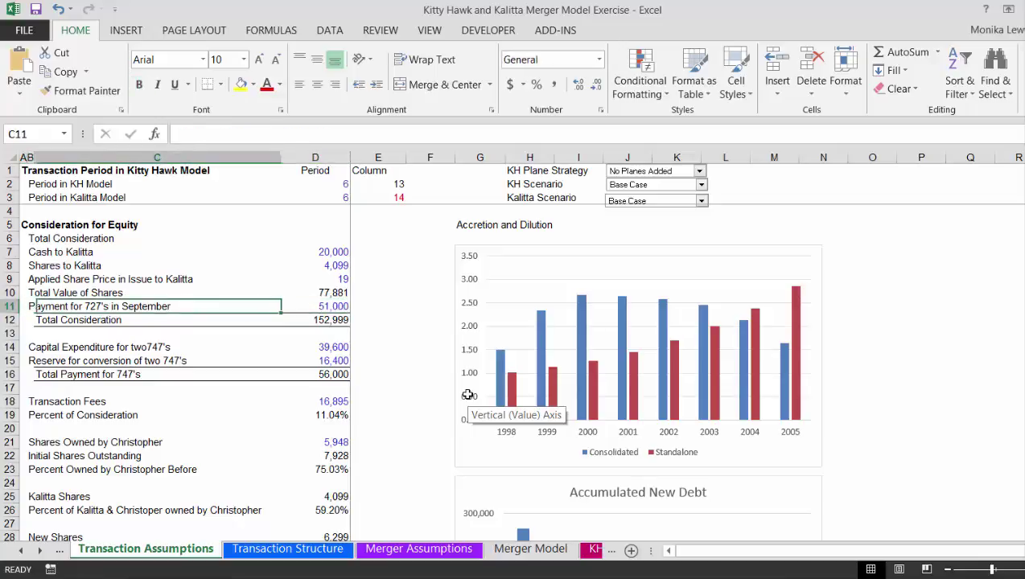
key(Right)
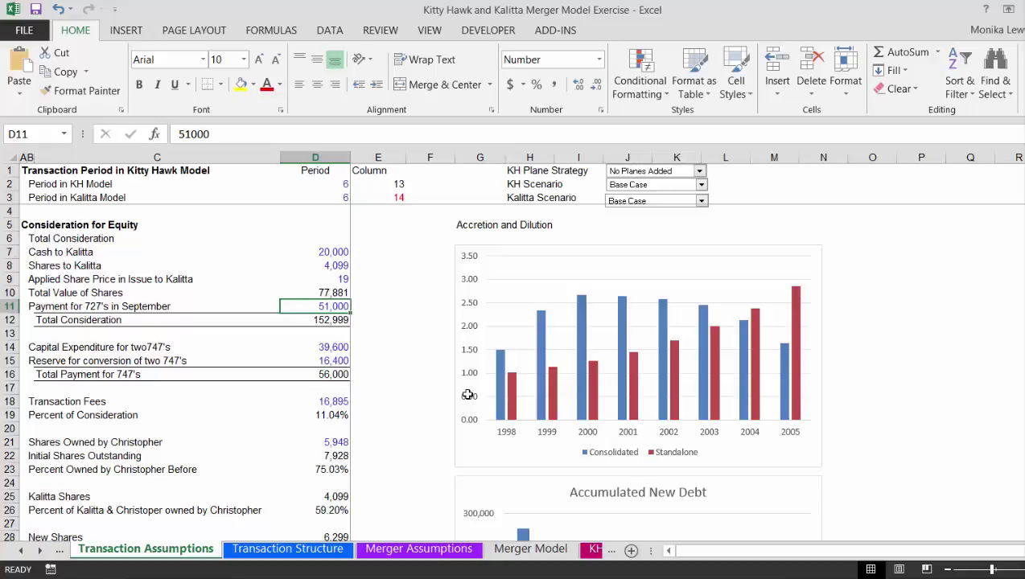
key(Down)
key(Down)
key(Down)
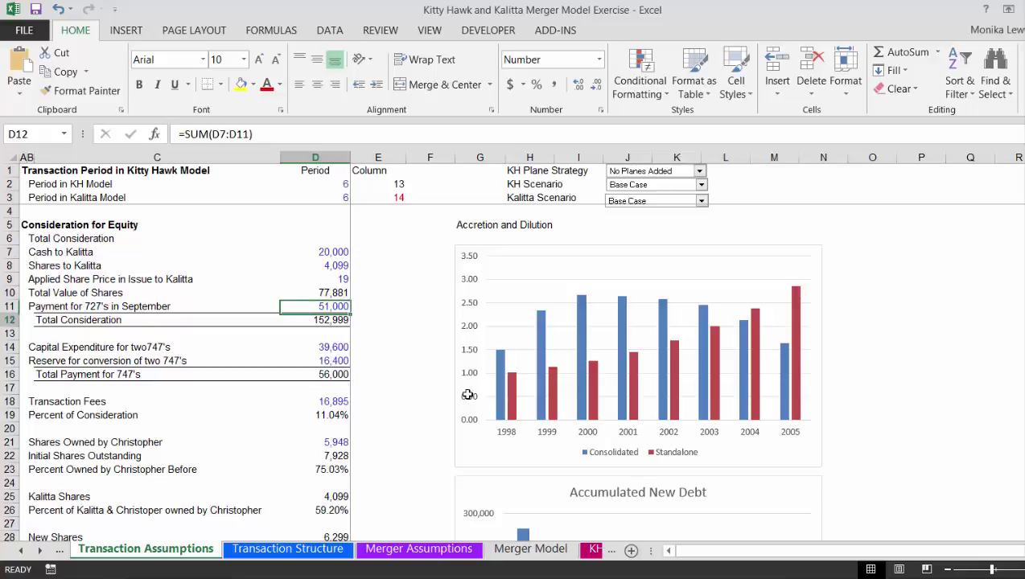
key(Left)
key(Right)
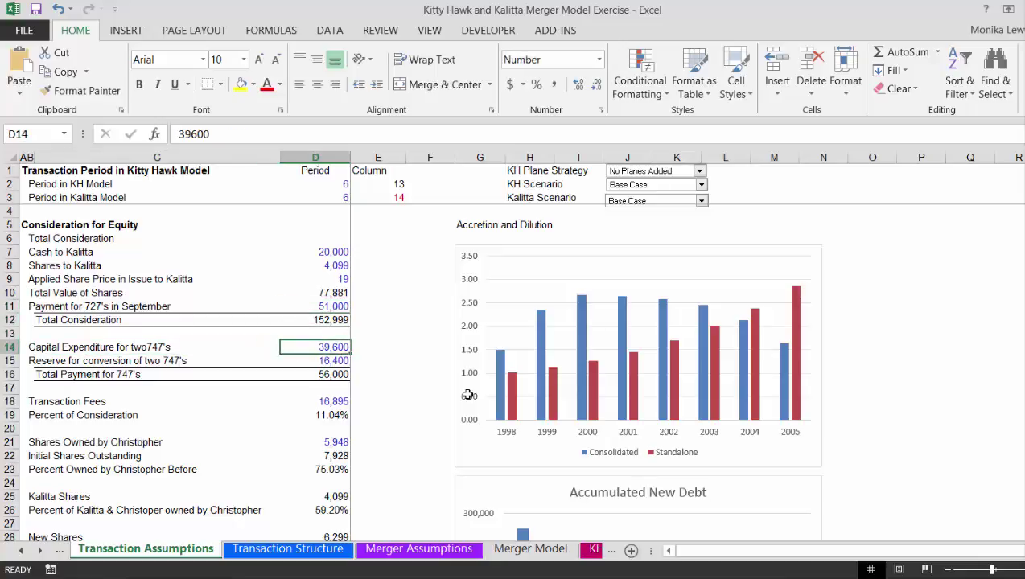
- Review the capital expenditure, conversion reserve and total payment for the two 747's in D14:D16, down to Transaction Fees in D18
key(Down)
key(Up)
key(Down)
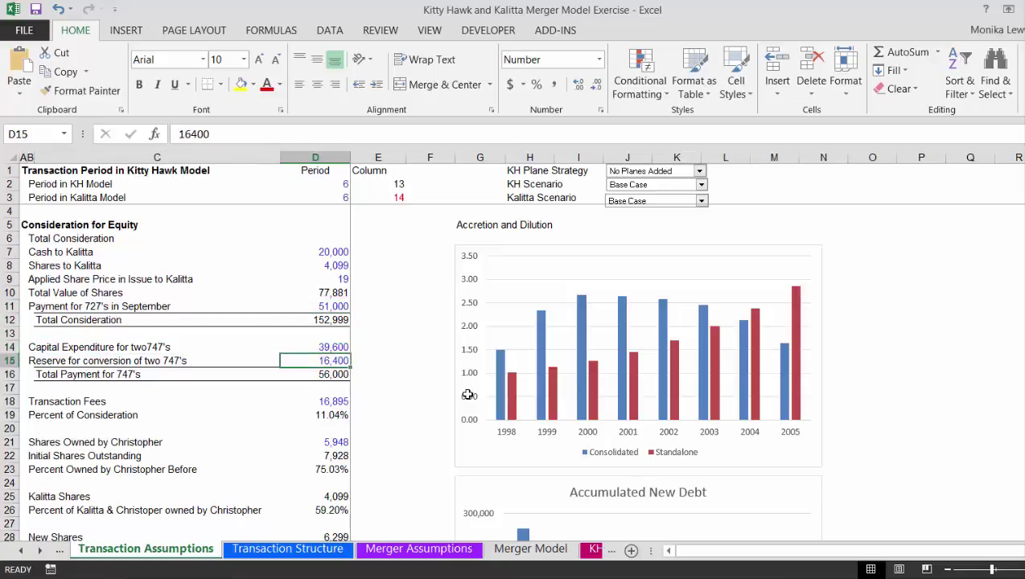
key(Up)
key(Left)
key(Left)
key(Right)
key(Left)
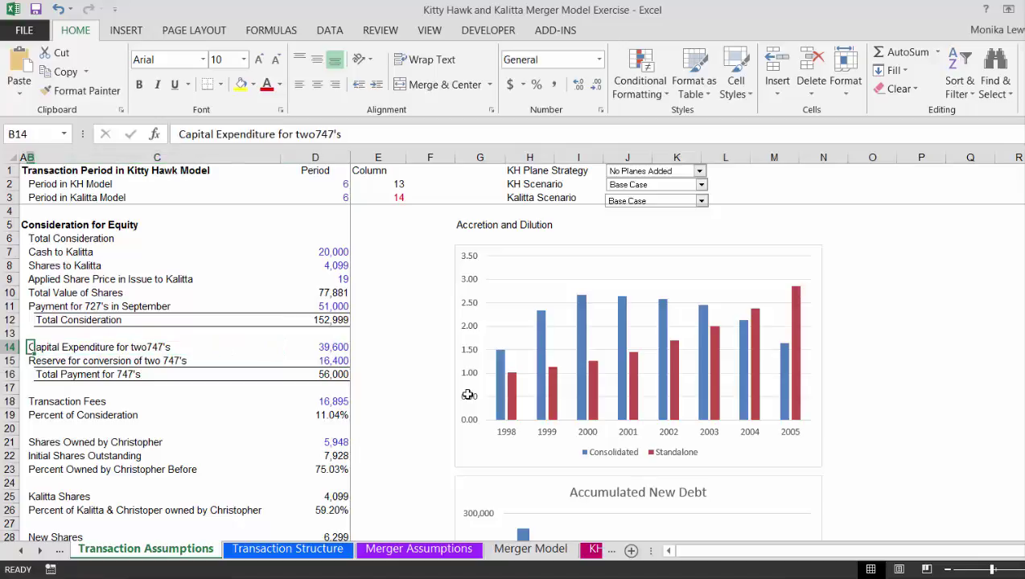
key(Right)
key(Right)
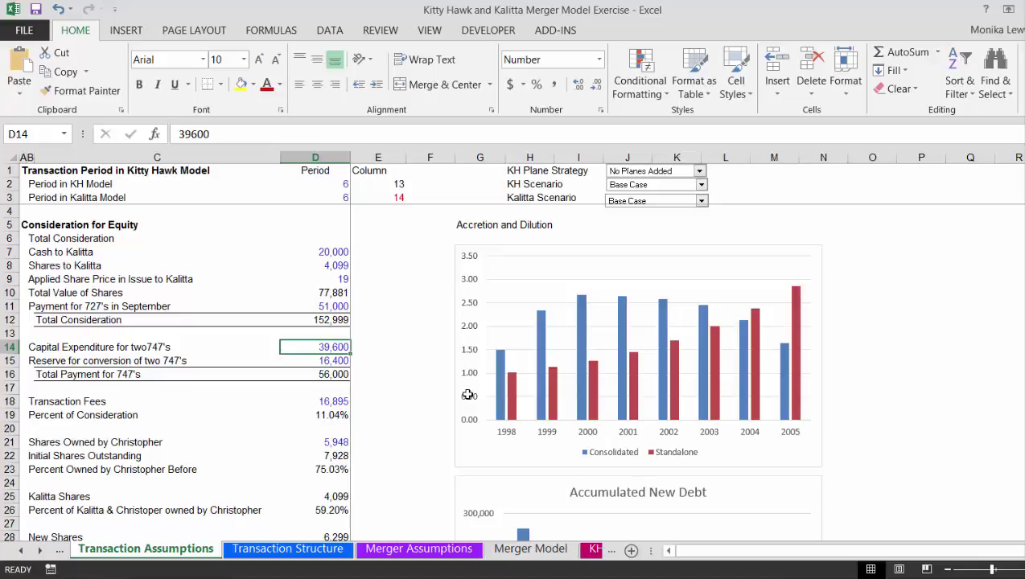
key(Down)
key(Down)
key(Down)
key(Down)
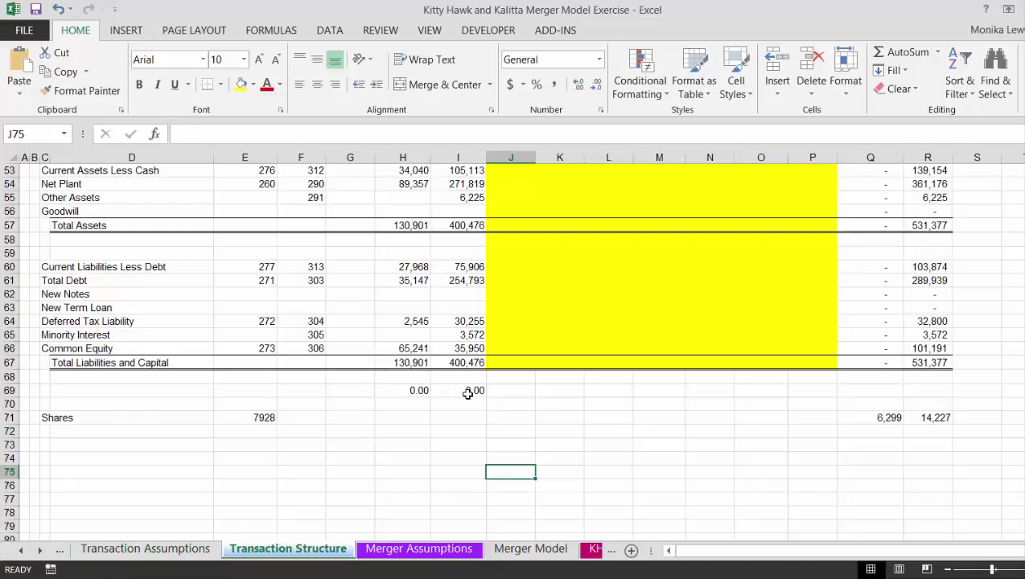
- On the Transaction Structure sheet, review the Pro-Forma Balance Sheet's KHC column from Common Equity in H66 up to its headings
key(Left)
key(Left)
key(Up)
key(Up)
key(Up)
key(Up)
key(Up)
key(Up)
key(Up)
key(Up)
key(Up)
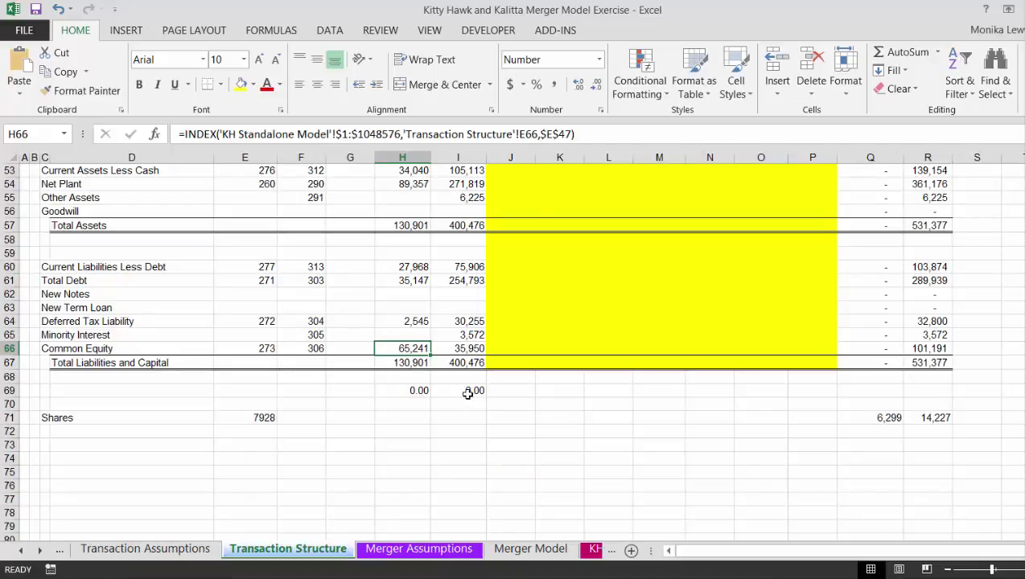
key(Up)
key(Up)
key(Up)
key(Up)
key(Up)
key(Up)
key(Up)
key(Up)
key(Up)
key(Up)
key(Up)
key(Up)
key(Up)
key(Up)
key(Up)
key(Up)
key(Up)
key(Up)
key(Up)
key(Up)
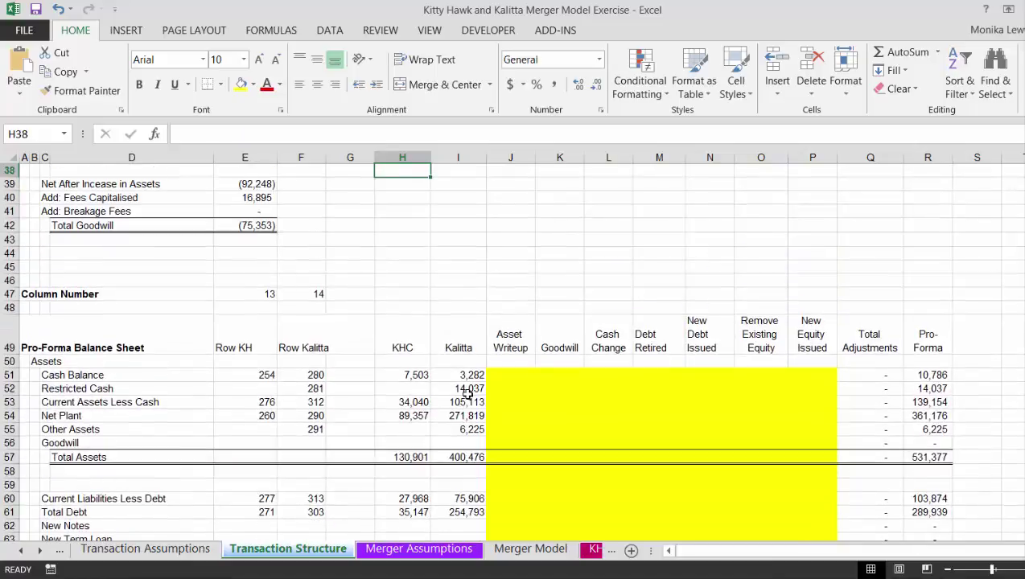
- Look over the Goodwill and Purchase Price Allocation and the Sources and Uses of Funds sections on the Transaction Structure sheet
key(Up)
key(Up)
key(Up)
key(Up)
key(Up)
key(Up)
key(Up)
key(Up)
key(Up)
key(Up)
key(Up)
key(Up)
key(Up)
key(Up)
key(Up)
key(Up)
key(Up)
key(Up)
key(Up)
key(Up)
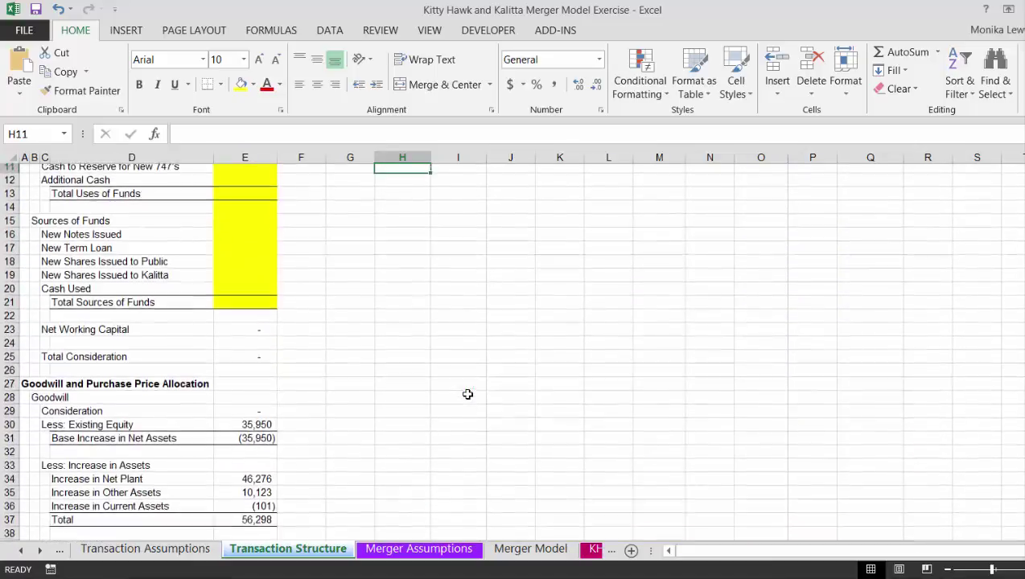
scroll(467, 395, up, 4)
- Go past the Merger Assumptions and Merger Model sheets to KH Standalone Model and inspect Minimum Cash as Percent of Revenues in H169
key(ctrl+Page_Down)
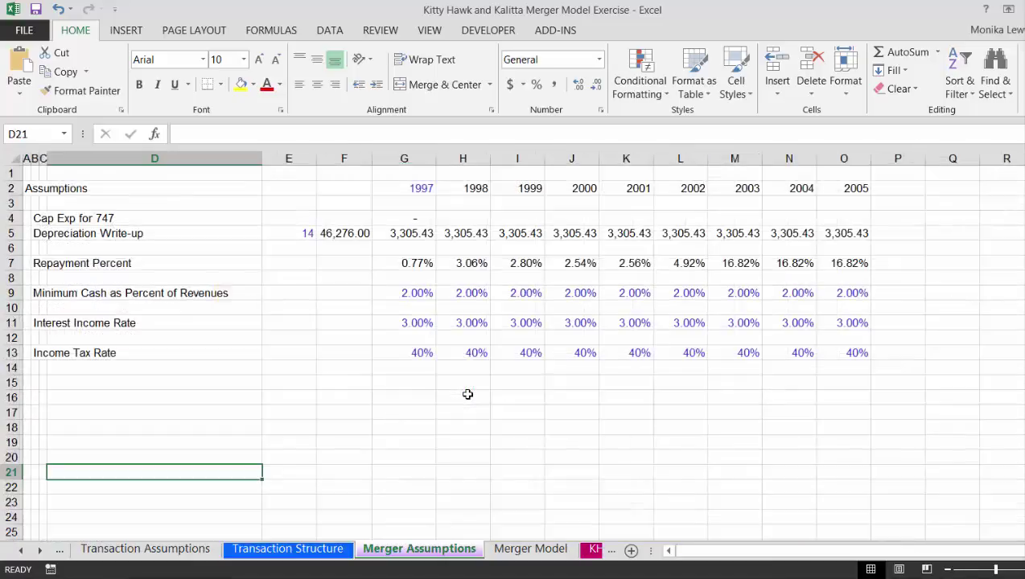
key(ctrl+Page_Down)
key(ctrl+Page_Down)
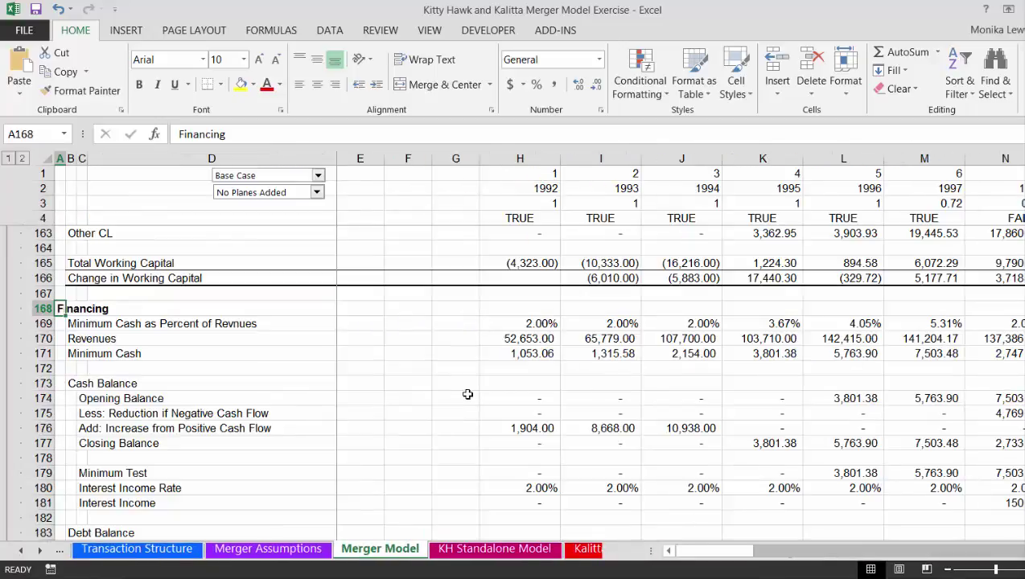
key(Down)
key(Right)
key(Right)
key(Right)
key(Right)
key(Right)
key(Right)
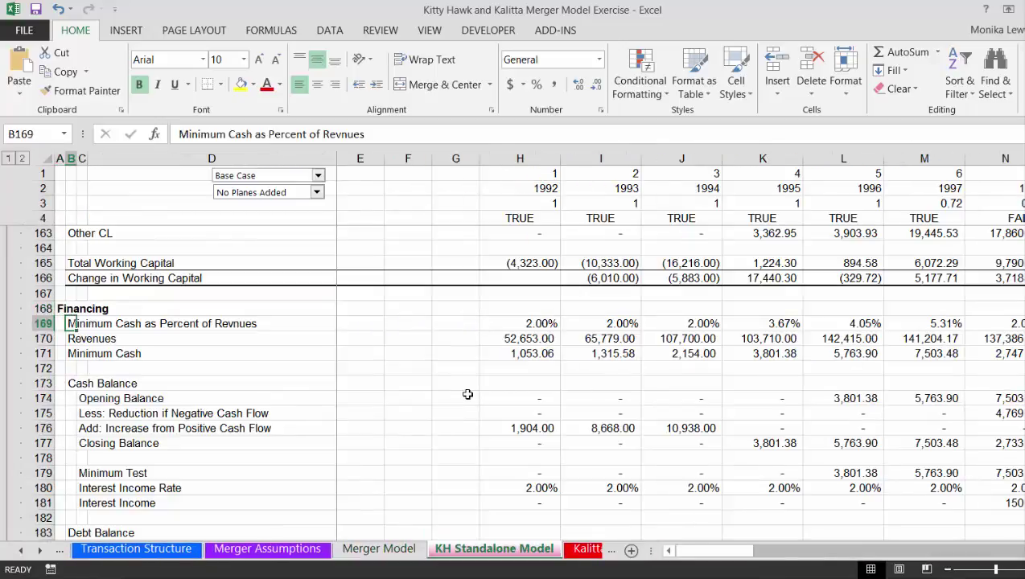
key(Right)
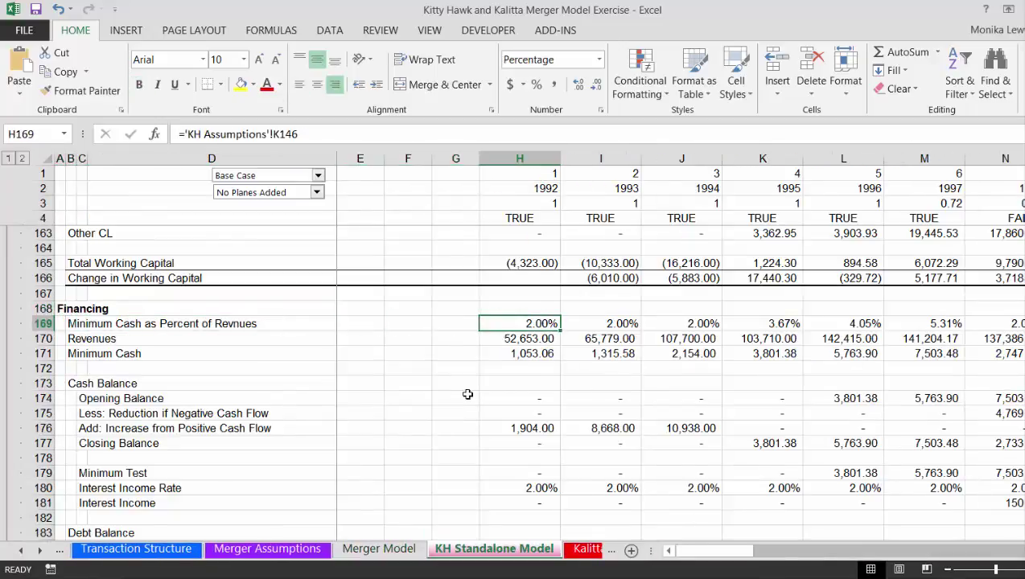
- Review column H of KH Standalone Model from Financing through Profit and Loss to the Actual EBIT formula in H220
key(Page_Down)
key(Down)
key(Down)
key(Down)
key(Down)
key(Down)
key(Down)
key(Down)
key(Down)
key(Down)
key(Down)
key(Down)
key(Down)
key(Down)
key(Down)
key(Down)
key(Down)
key(Down)
key(Down)
key(Down)
key(Down)
key(Down)
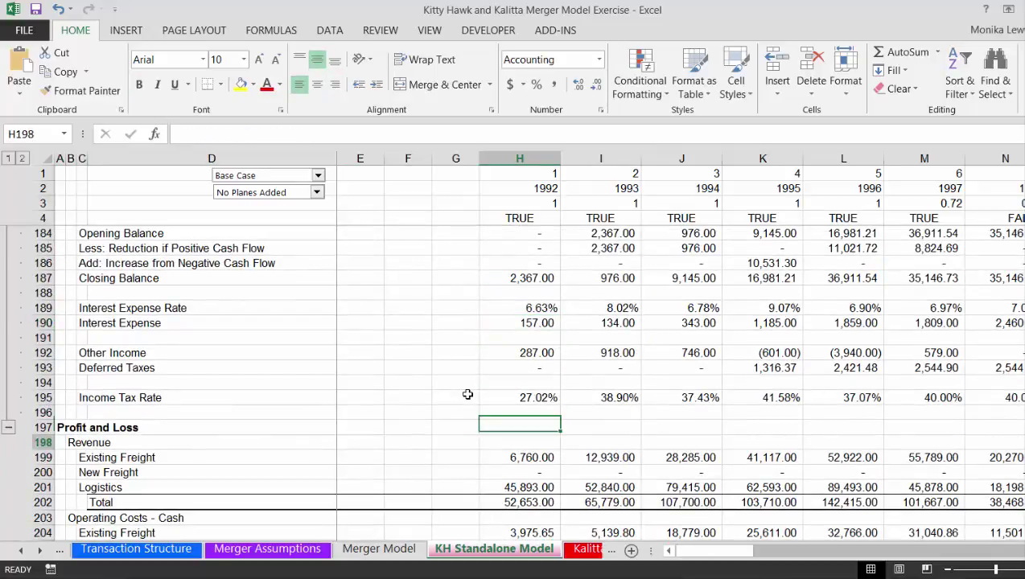
key(Up)
key(Up)
key(Up)
key(Up)
key(Up)
key(Up)
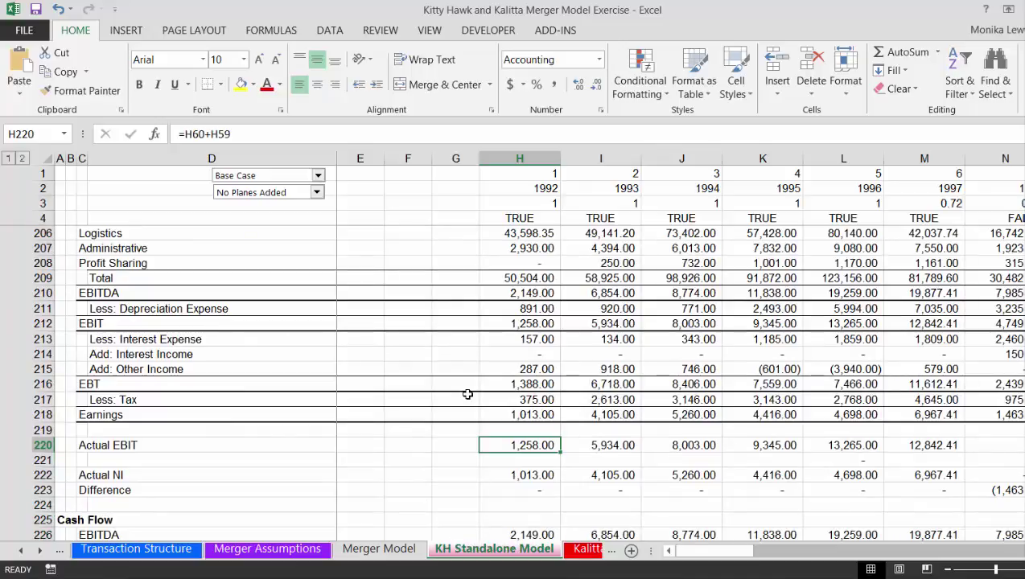
- Examine the Actual NI formulas across row 222 of the historical years up to 1997
key(Down)
key(Down)
key(Right)
key(Right)
key(Right)
key(Right)
key(Right)
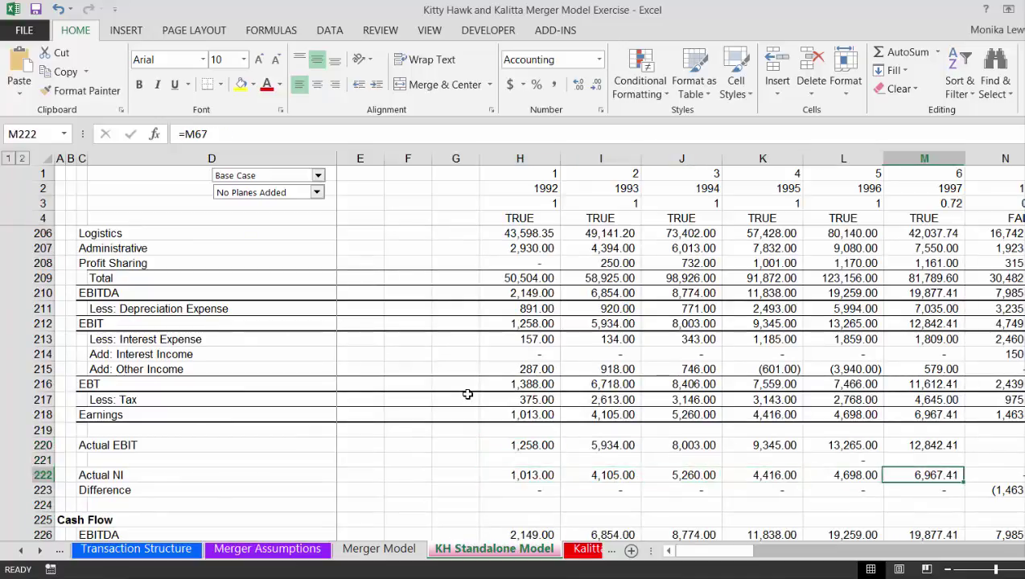
key(Right)
key(Left)
key(Left)
key(Left)
key(Left)
key(Right)
key(Right)
key(Right)
key(Left)
key(Left)
key(Right)
key(Left)
key(Left)
key(Left)
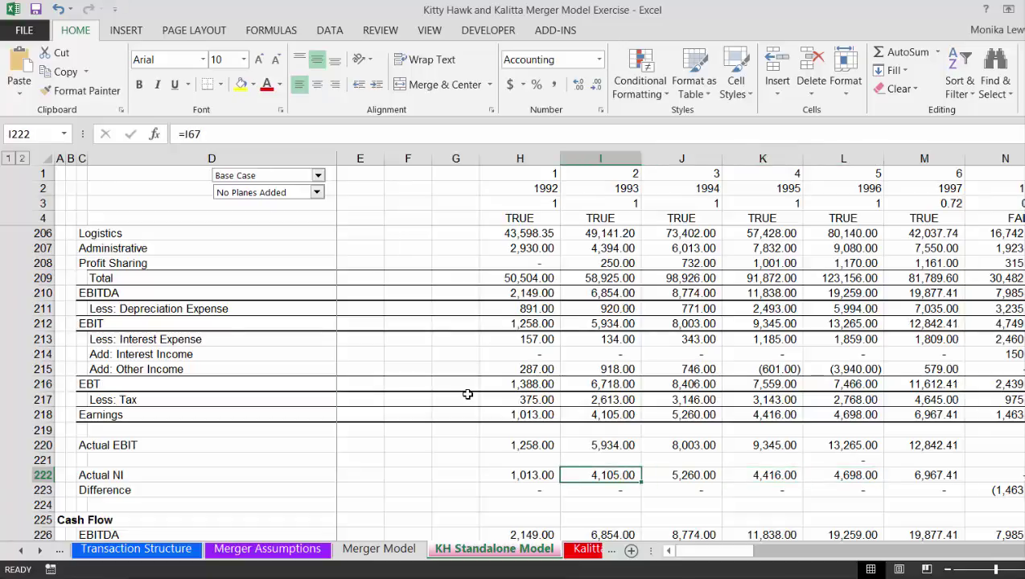
- Compare the Actual EBIT formulas in row 220 with the Actual NI formulas in row 222 for the historical years
key(Up)
key(Up)
key(Left)
key(Down)
key(Down)
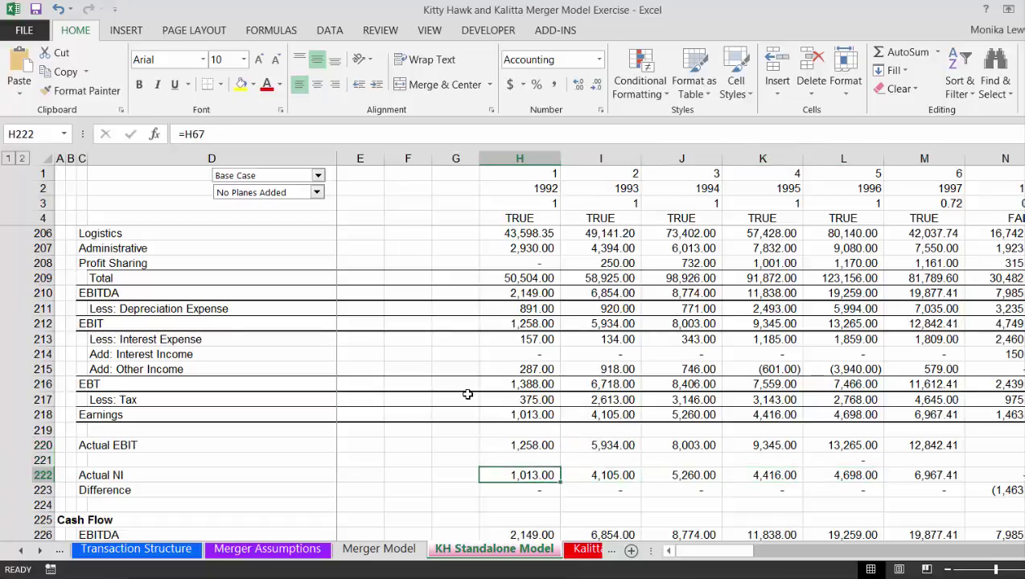
key(Right)
key(Right)
key(Right)
key(Right)
key(Right)
key(Left)
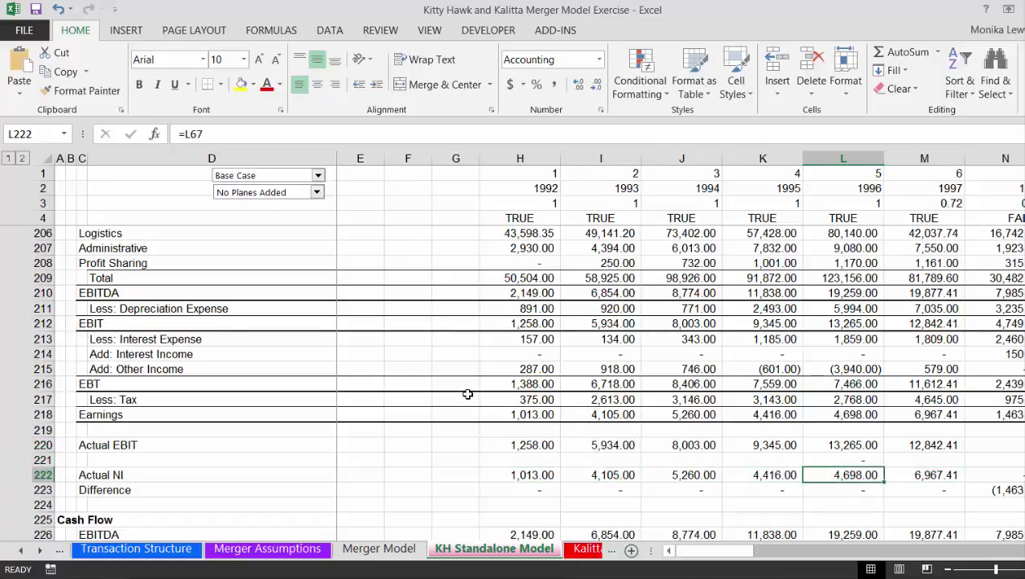
key(Up)
key(Up)
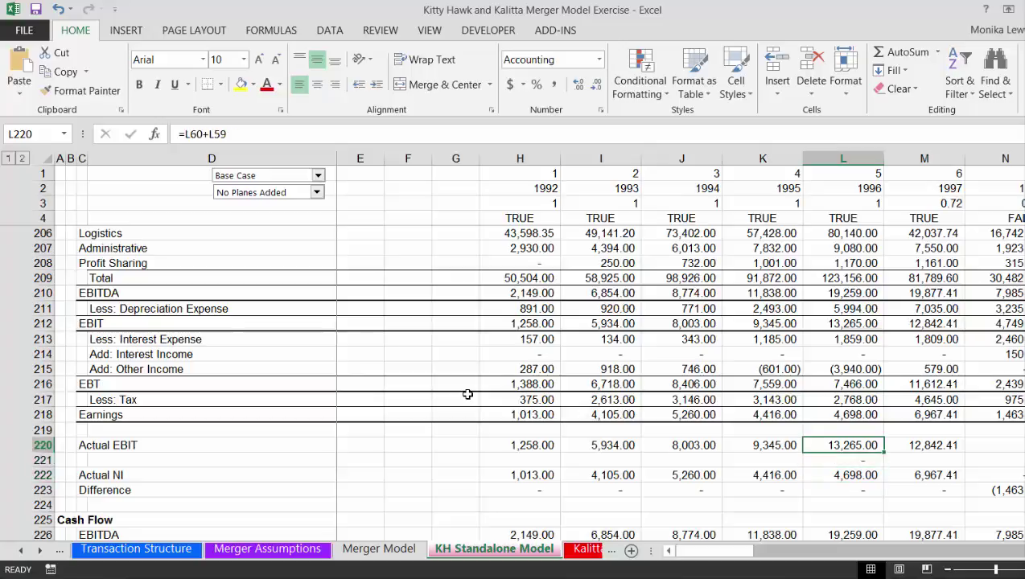
- Examine the Earnings formulas across row 218 of KH Standalone Model for the historical years 1992 to 1997
key(Up)
key(Up)
key(Left)
key(Left)
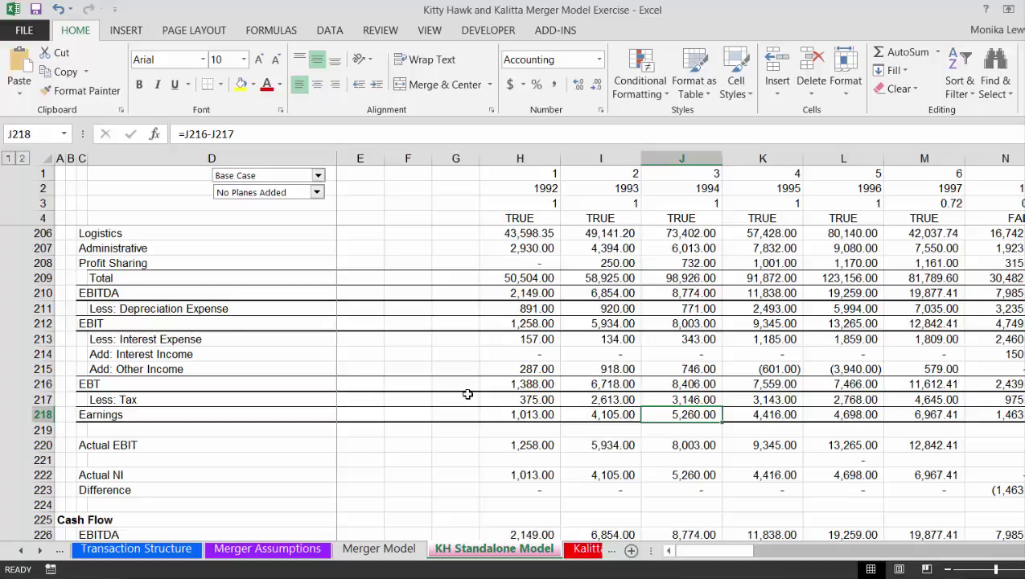
key(Left)
key(Left)
key(Left)
key(Right)
key(Right)
key(Right)
key(Right)
key(Right)
key(Right)
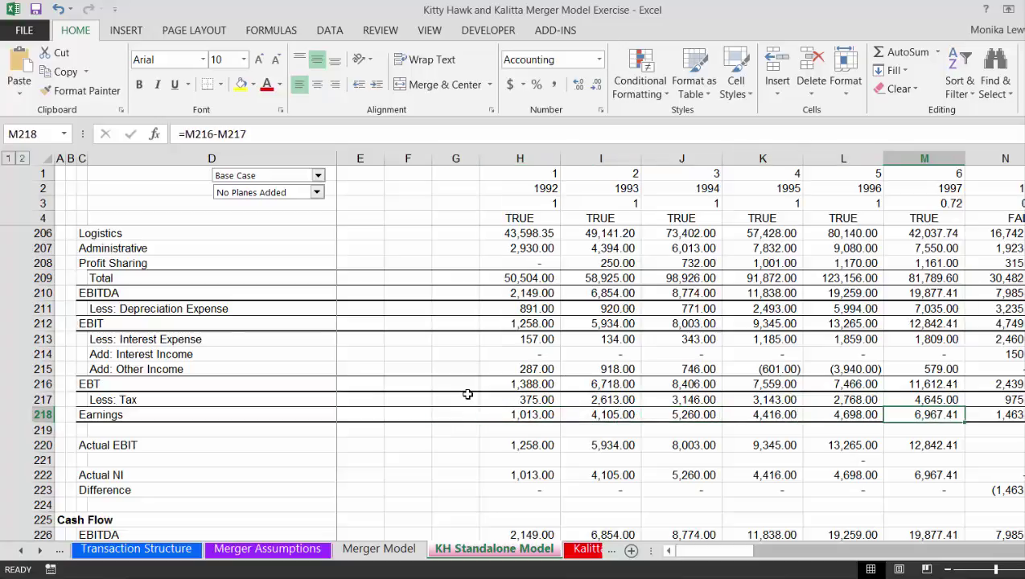
- Return to the Transaction Assumptions sheet and review column D from Transaction Fees up through the 747 payments to the consideration values
key(ctrl+Page_Up)
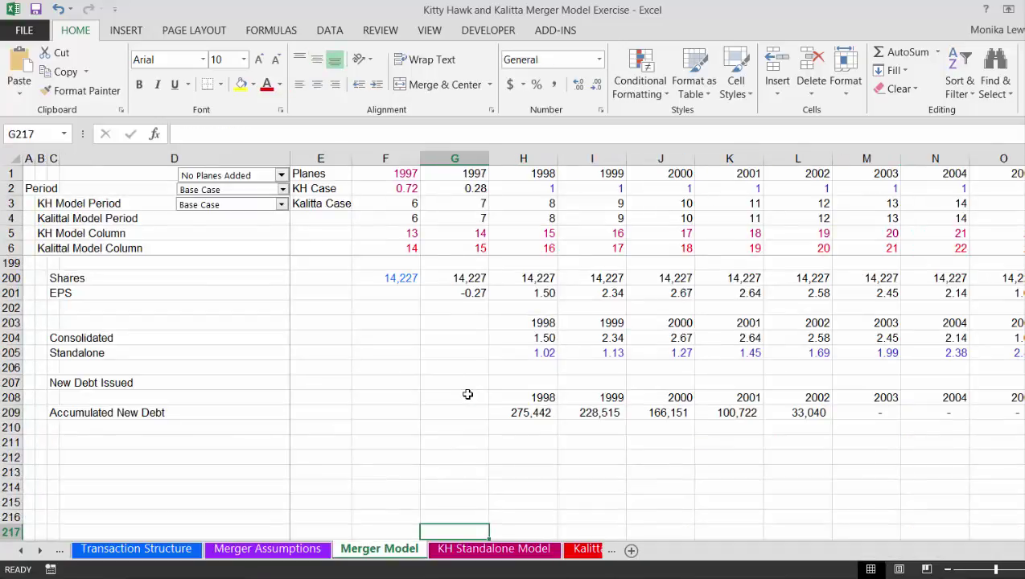
key(ctrl+Page_Up)
key(ctrl+Page_Up)
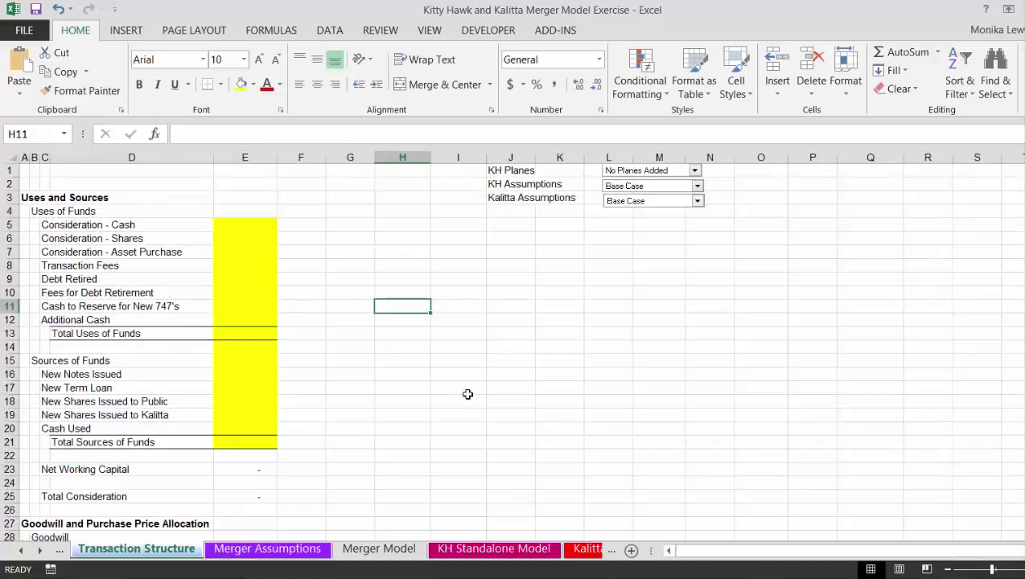
key(ctrl+Page_Up)
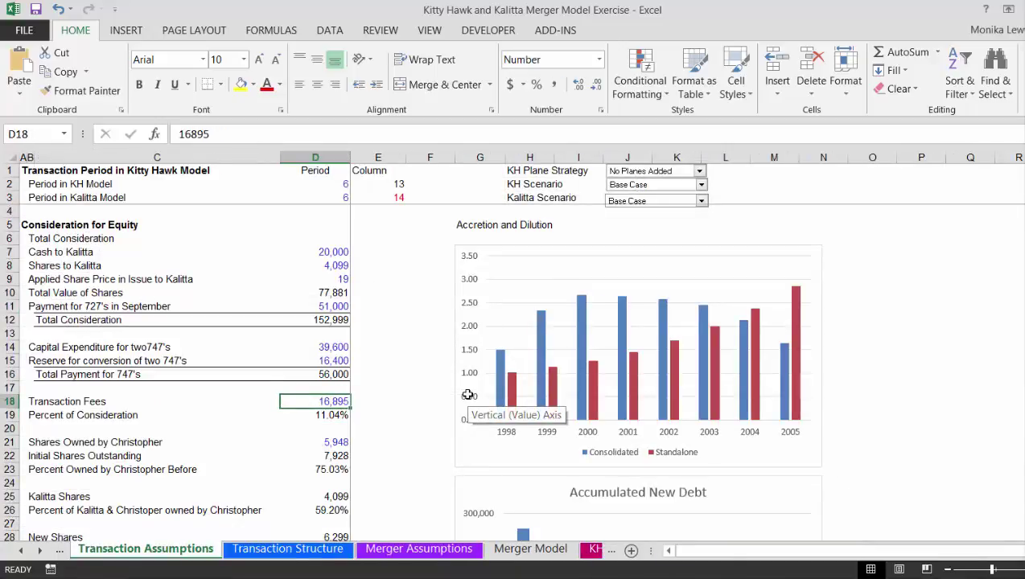
key(Up)
key(Up)
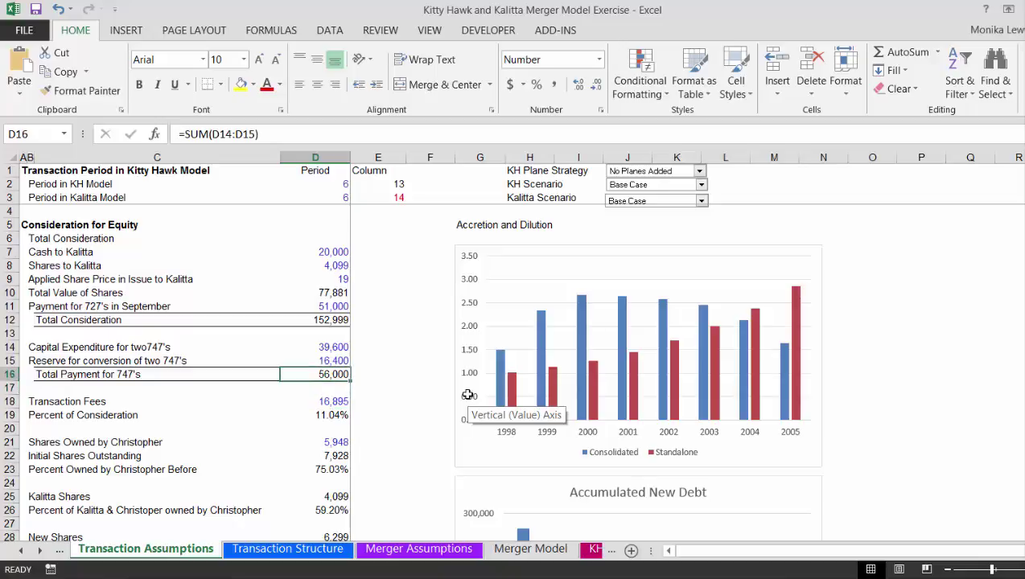
key(Up)
key(Up)
key(Up)
key(Up)
key(Up)
key(Up)
- Review column D from the equity consideration down through the share ownership formulas to the New Notes Issued amount in D40
key(Down)
key(Down)
key(Down)
key(Down)
key(Down)
key(Down)
key(Down)
key(Down)
key(Down)
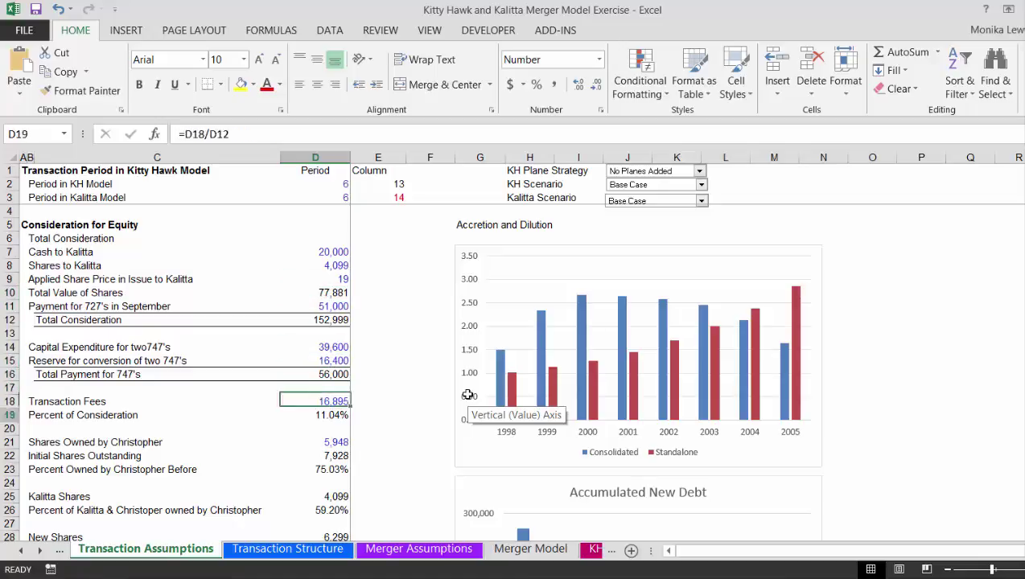
key(Down)
key(Down)
key(Down)
key(Down)
key(Down)
key(Down)
key(Down)
key(Down)
key(Down)
key(Down)
key(Down)
key(Down)
key(Down)
key(Down)
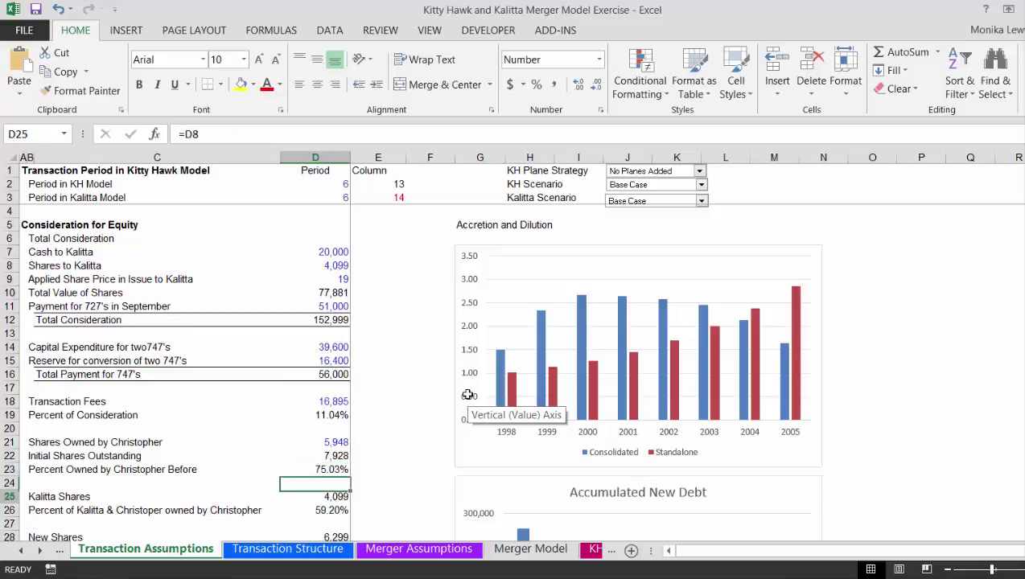
key(Down)
key(Down)
key(Down)
key(Down)
key(Down)
key(Down)
key(Down)
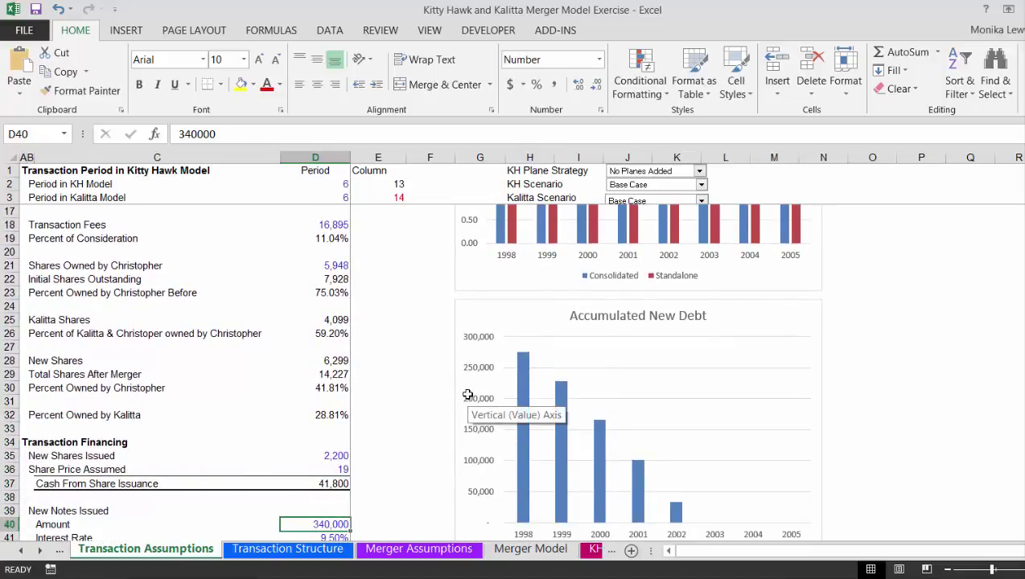
- Recheck column D from the New Notes Issued amount back up to the Period heading in D1
key(Up)
key(Up)
key(Up)
key(Up)
key(Up)
key(Up)
key(Up)
key(Up)
key(Up)
key(Up)
key(Up)
key(Up)
key(Up)
key(Up)
key(Up)
key(Up)
key(Up)
key(Up)
key(Up)
key(Up)
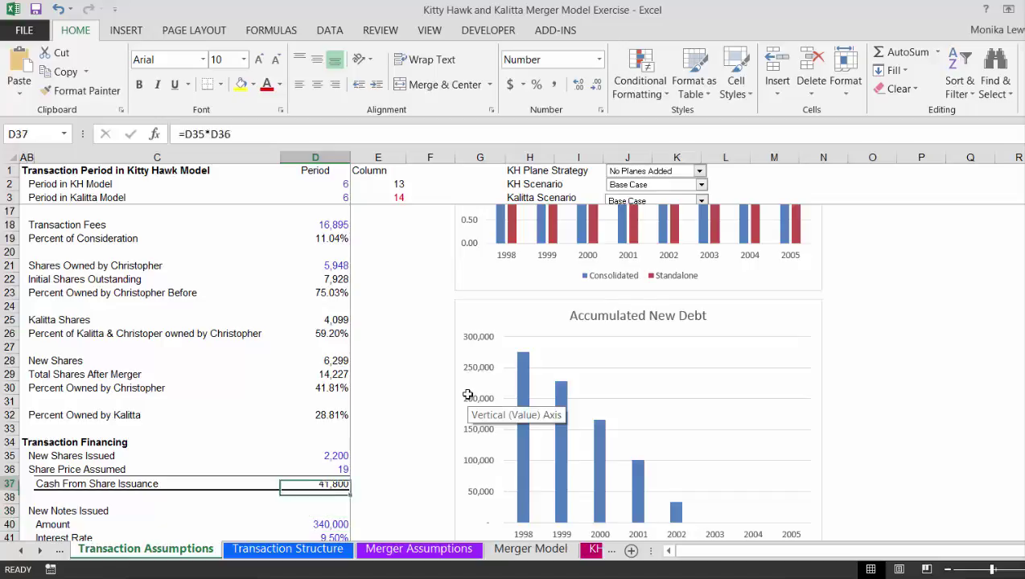
key(Up)
key(Up)
key(Up)
key(Up)
key(Up)
key(Up)
key(Up)
key(Up)
key(Up)
key(Up)
key(Up)
key(Up)
key(Up)
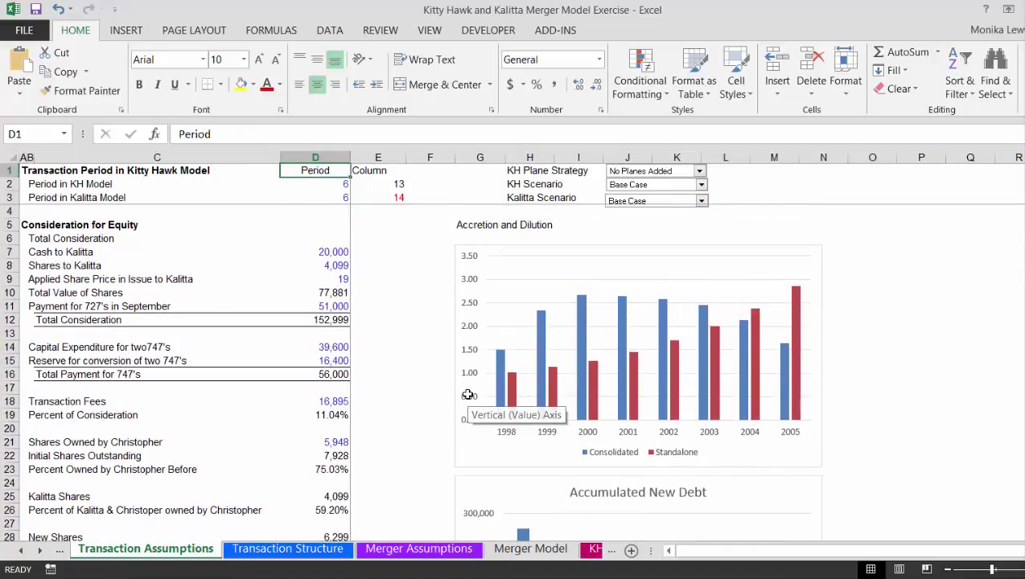
- Review column D from the transaction periods down to the New Term Loan heading in row 43
key(Down)
key(Down)
key(Down)
key(Down)
key(Down)
key(Down)
key(Down)
key(Down)
key(Down)
key(Down)
key(Down)
key(Down)
key(Down)
key(Down)
key(Down)
key(Down)
key(Down)
key(Down)
key(Down)
key(Down)
key(Down)
key(Down)
key(Down)
key(Down)
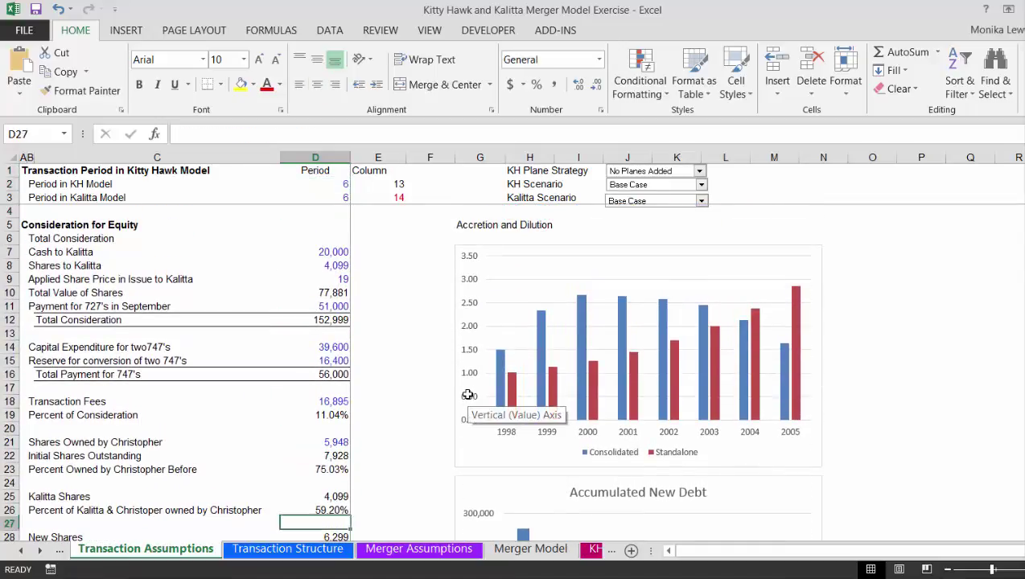
key(Down)
key(Down)
key(Down)
key(Up)
key(Up)
key(Up)
key(Up)
key(Up)
key(Up)
key(Up)
key(Up)
key(Up)
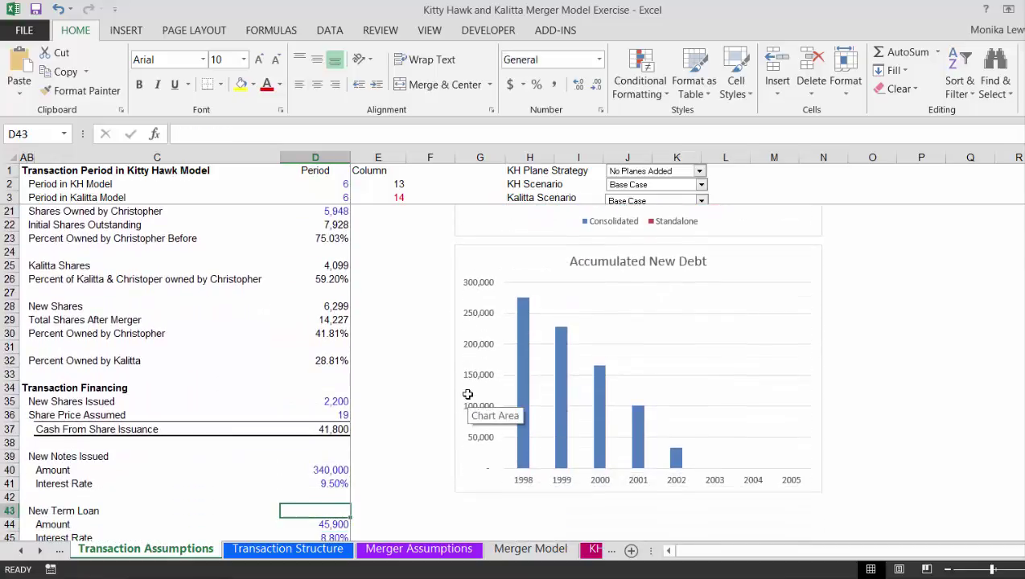
- Link the Share Price Assumed in D36 to the Applied Share Price in Issue to Kalitta with the formula =D9
key(Down)
key(Down)
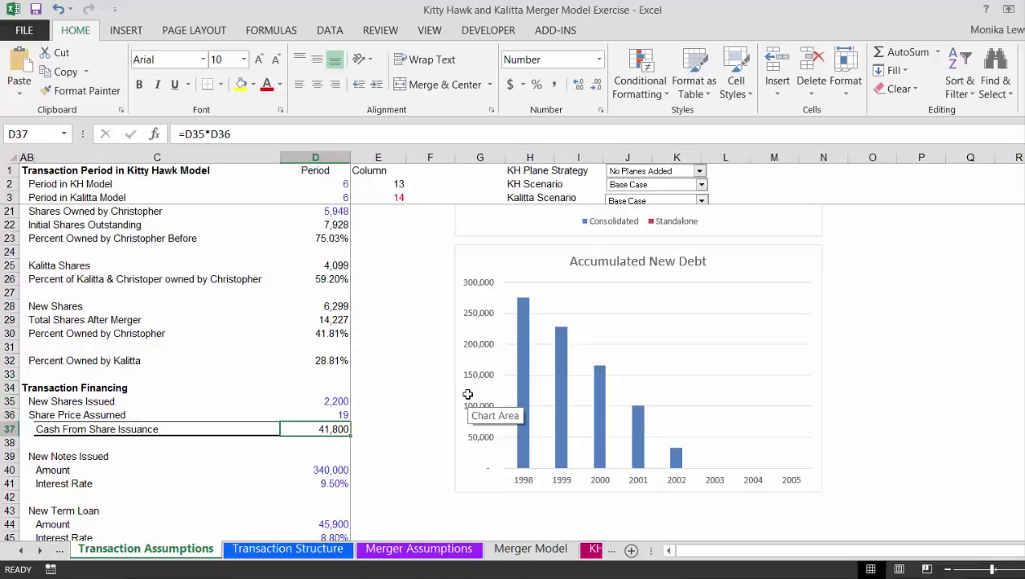
key(Up)
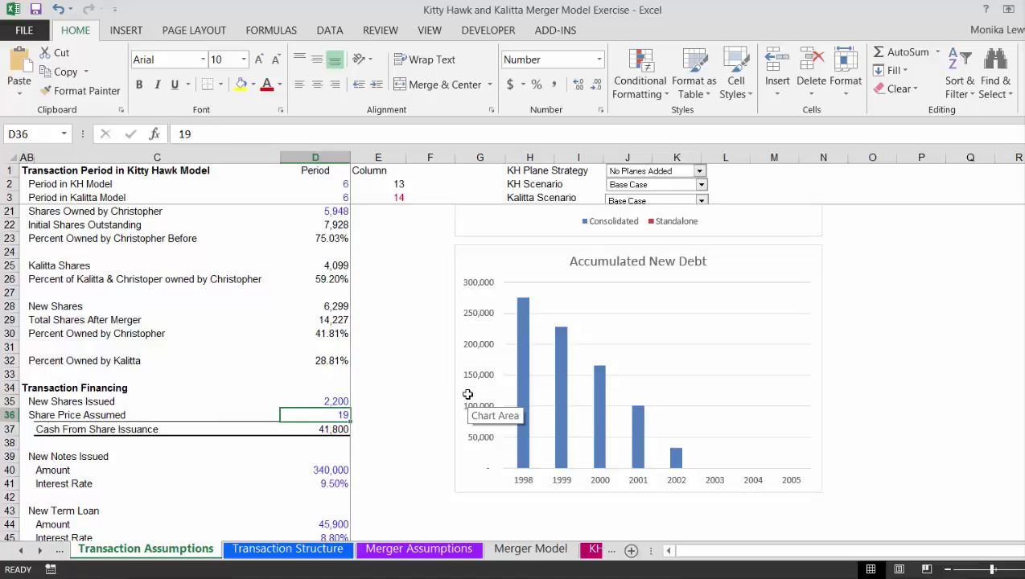
text(=)
key(Up)
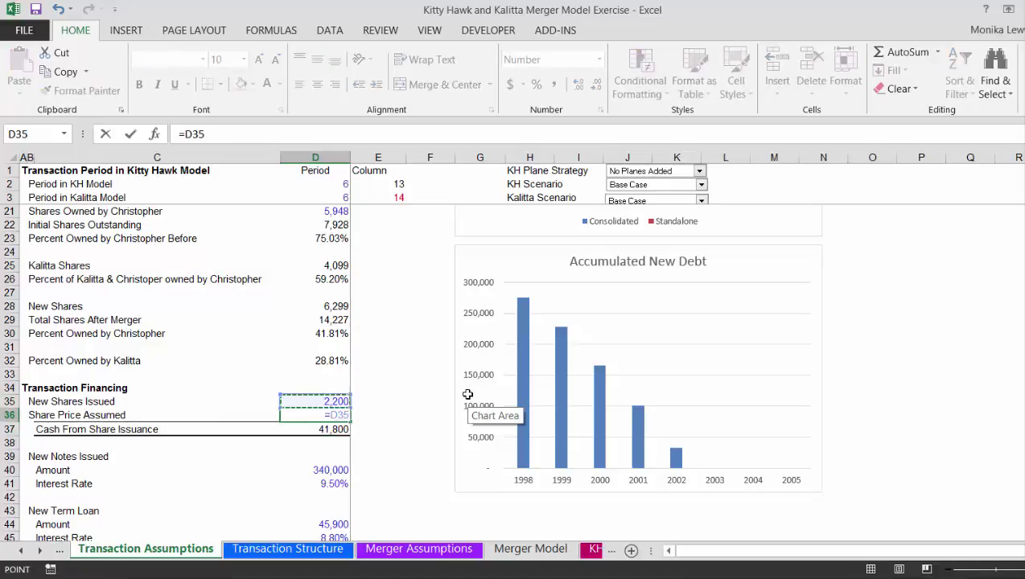
key(Up)
key(Up)
key(Up)
key(Up)
key(Up)
key(Up)
key(Up)
key(Up)
key(Up)
key(Up)
key(Up)
key(Up)
key(Up)
key(Up)
key(Up)
key(Up)
key(Up)
key(Up)
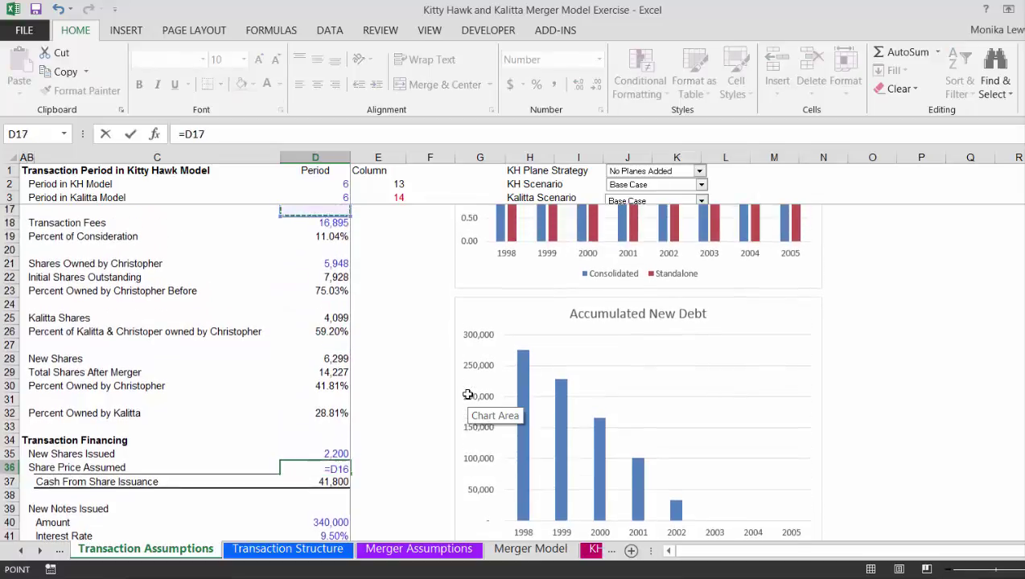
key(Up)
key(Up)
key(Up)
key(Up)
key(Up)
key(Up)
key(Up)
key(Up)
key(Up)
key(Up)
key(Up)
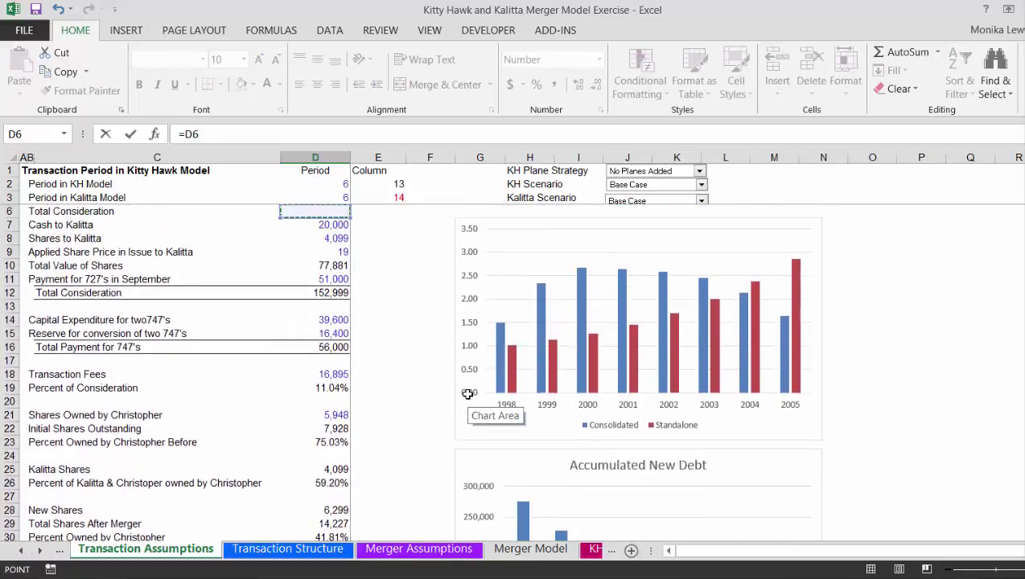
key(Down)
key(Down)
key(Down)
key(Down)
key(Escape)
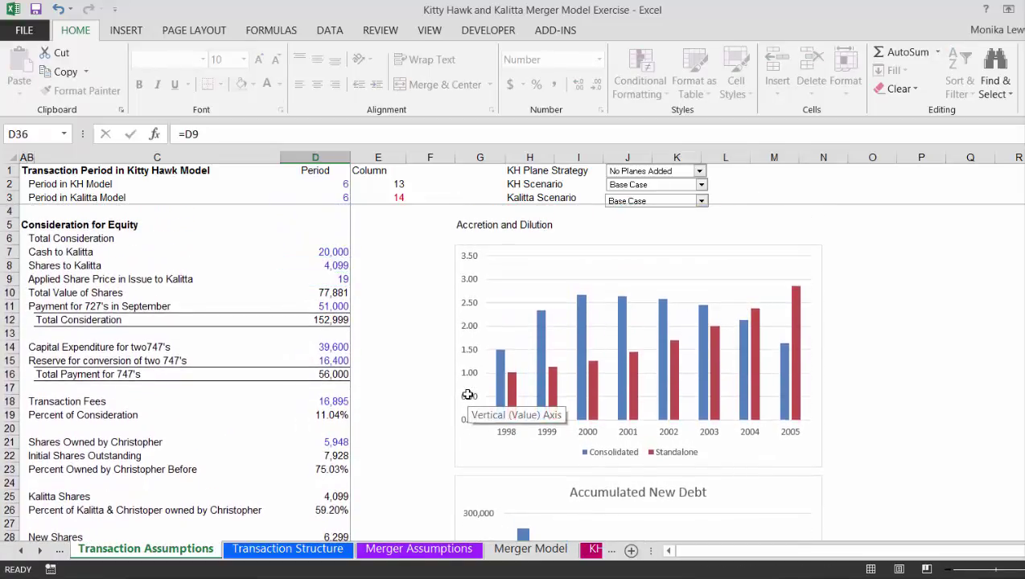
- Review column D from Cash From Share Issuance down through the New Notes and New Term Loan inputs to the Revolving Credit heading
key(Down)
key(Up)
key(Up)
key(Down)
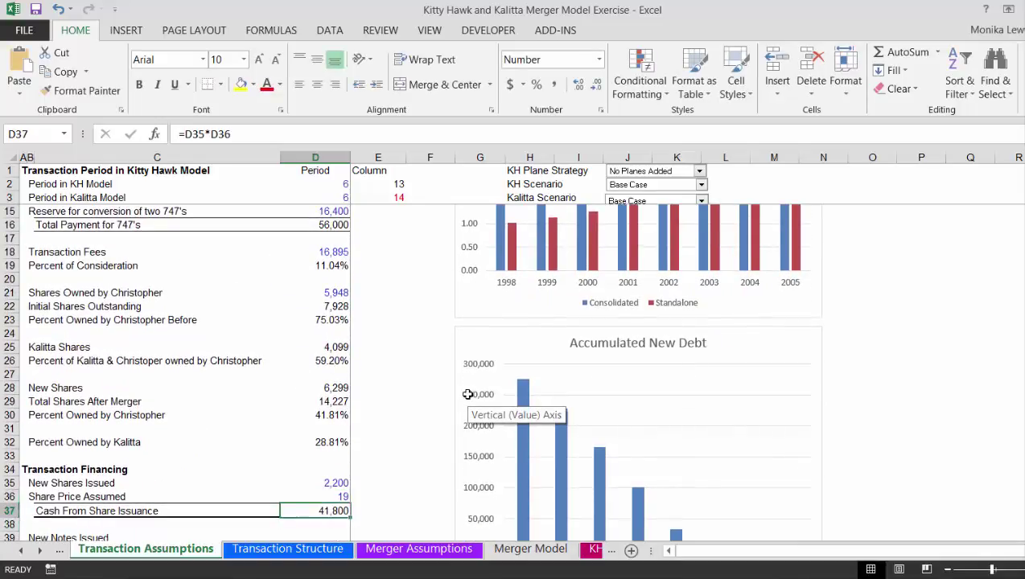
key(Down)
key(Down)
key(Down)
key(Down)
key(Down)
key(Down)
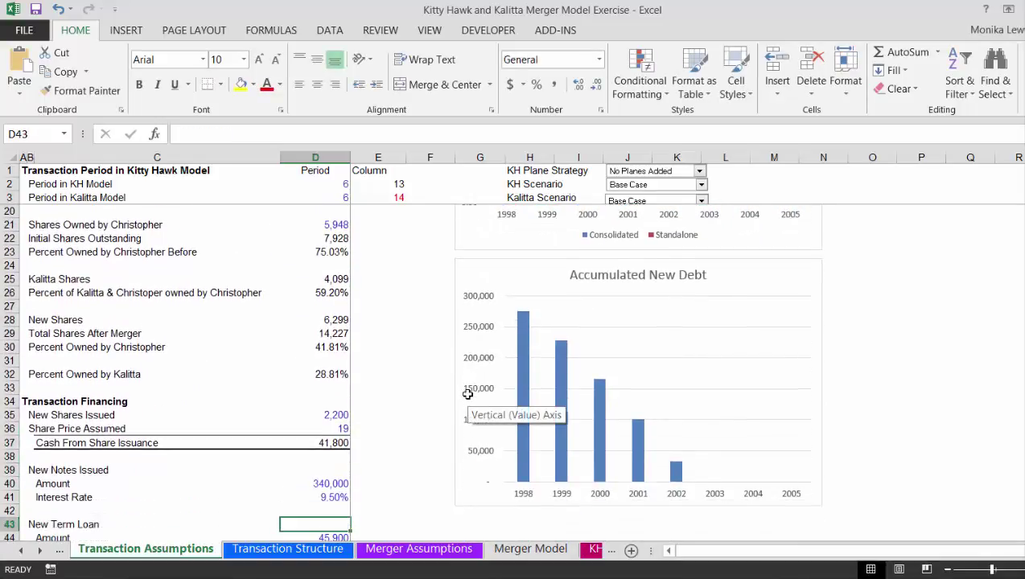
key(Down)
key(Down)
key(Down)
key(Down)
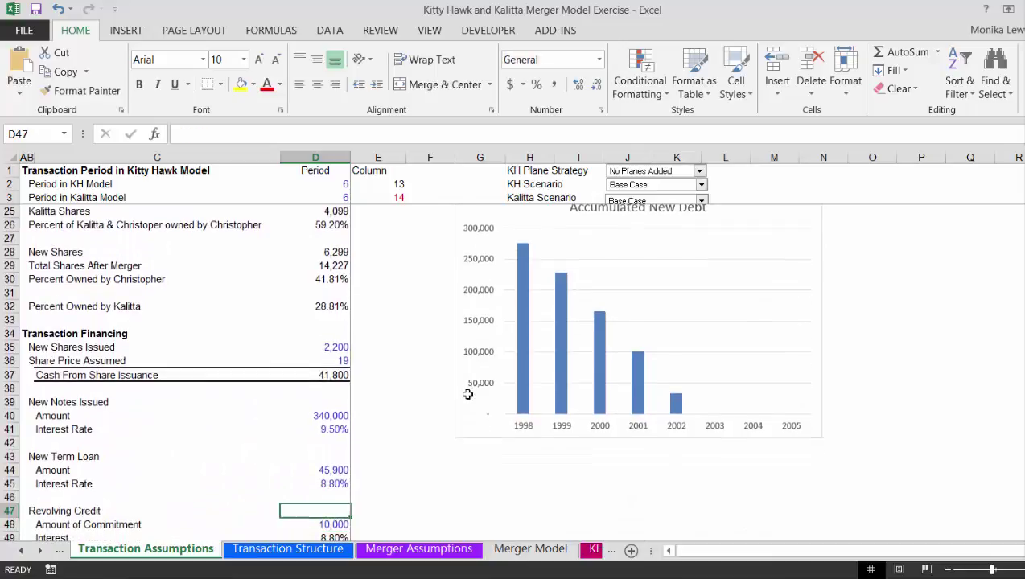
- Recheck the New Notes Issued amount and interest rate, ending on the New Term Loan amount in D44
key(Up)
key(Up)
key(Up)
key(Up)
key(Up)
key(Up)
key(Up)
key(Down)
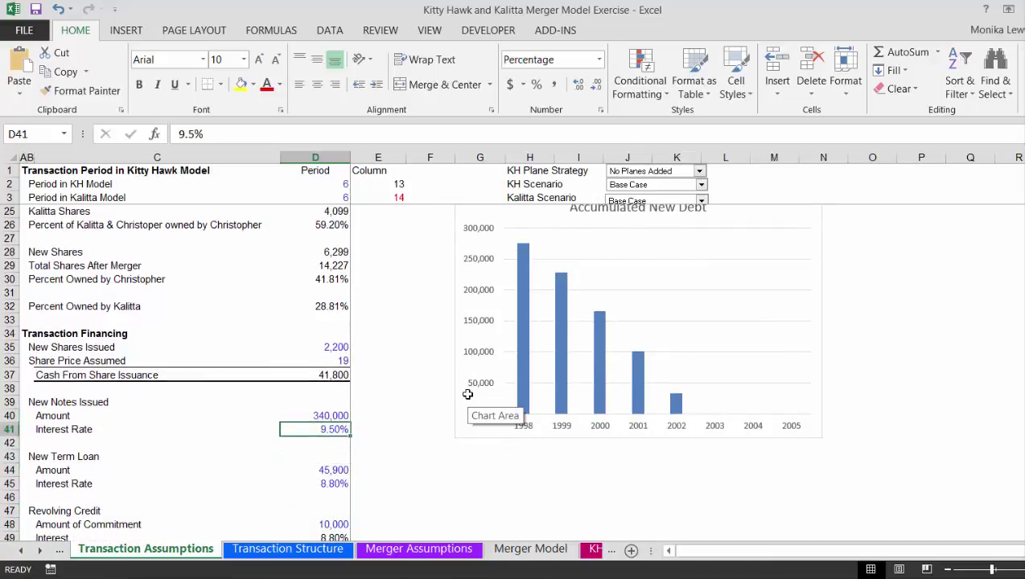
key(Down)
key(Down)
key(Up)
key(Up)
key(Up)
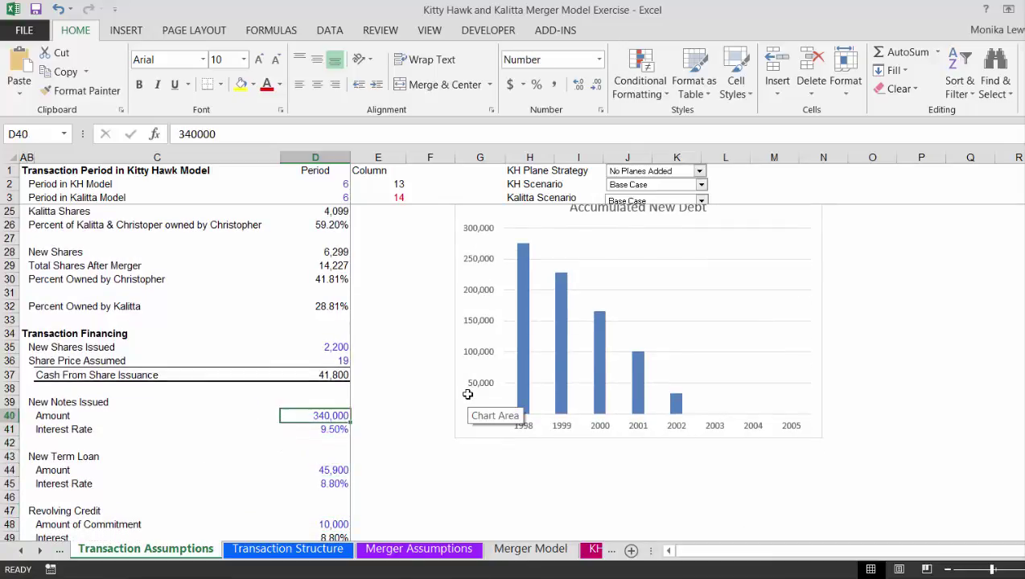
key(Down)
key(Down)
key(Down)
key(Down)
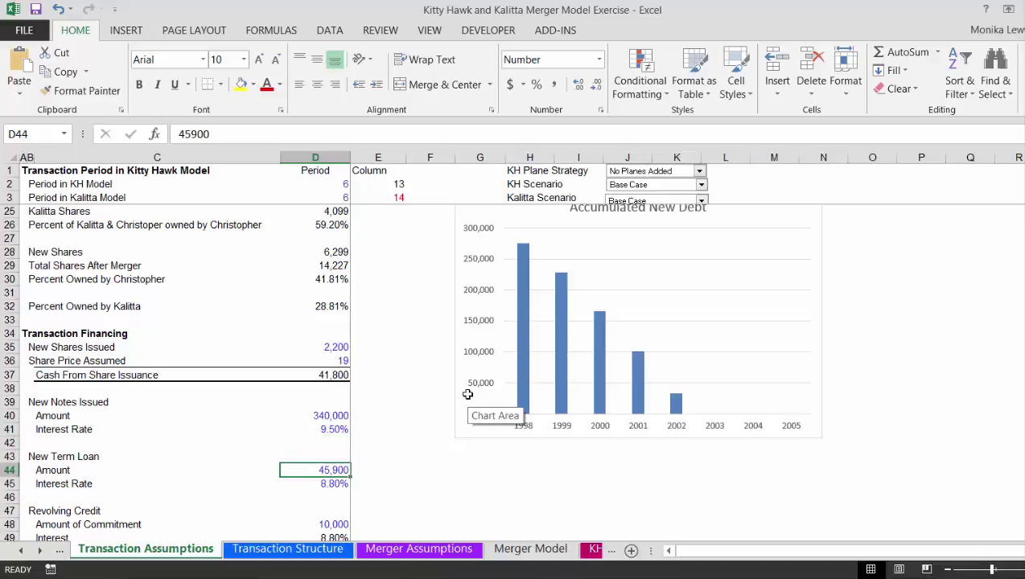
- Switch to the KH Standalone Model sheet and examine column H from below Earnings up through Depreciation to Total revenue
key(ctrl+Page_Down)
key(ctrl+Page_Down)
key(ctrl+Page_Down)
key(ctrl+Page_Down)
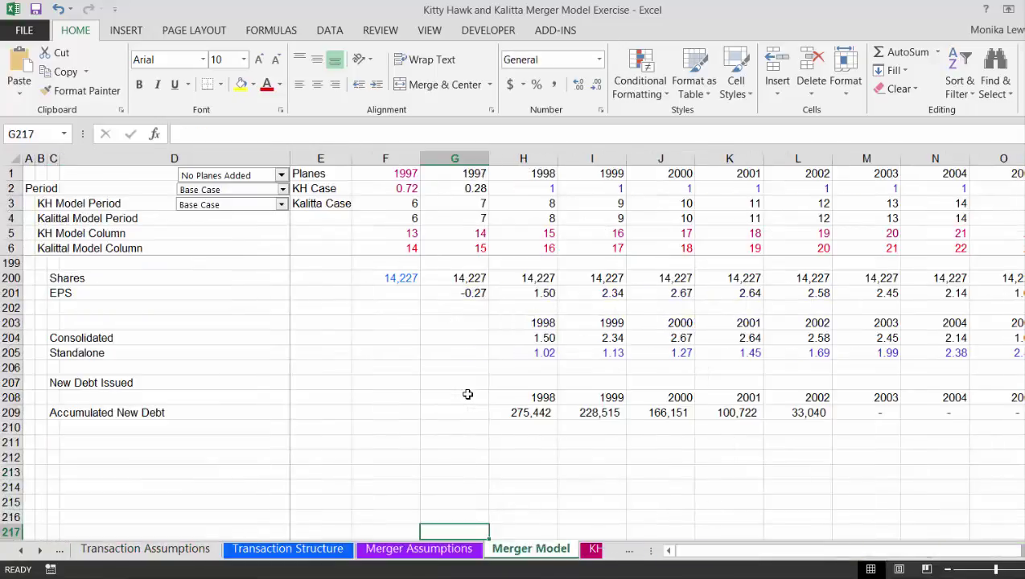
key(Right)
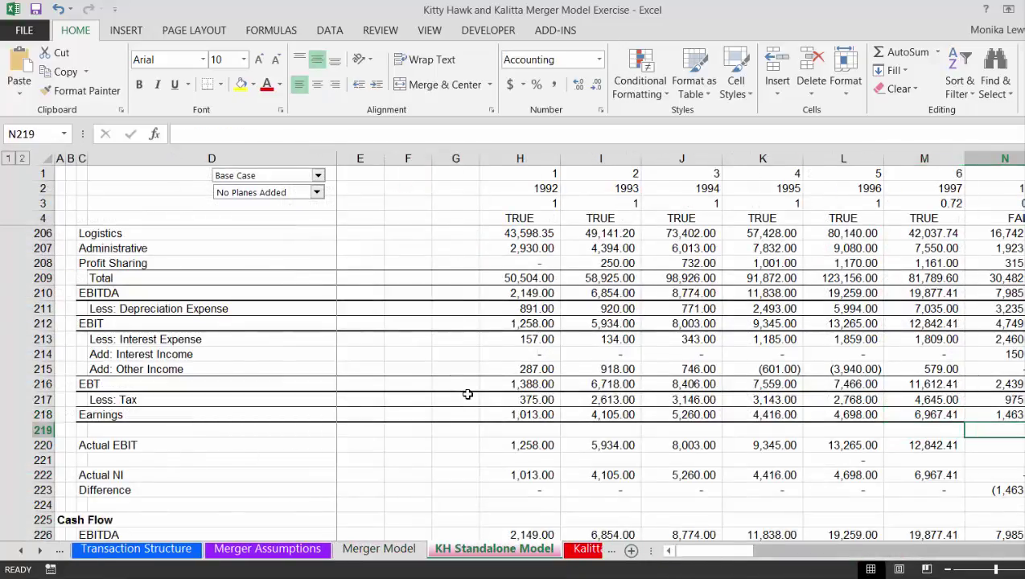
key(Left)
key(Left)
key(Left)
key(Left)
key(Left)
key(Left)
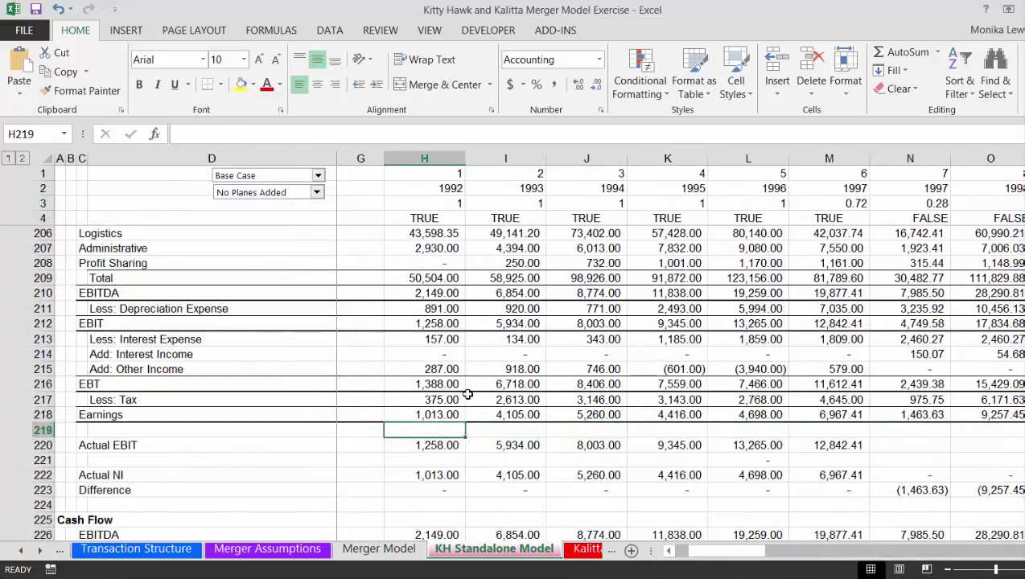
key(Page_Up)
key(Page_Up)
key(Page_Up)
key(Page_Up)
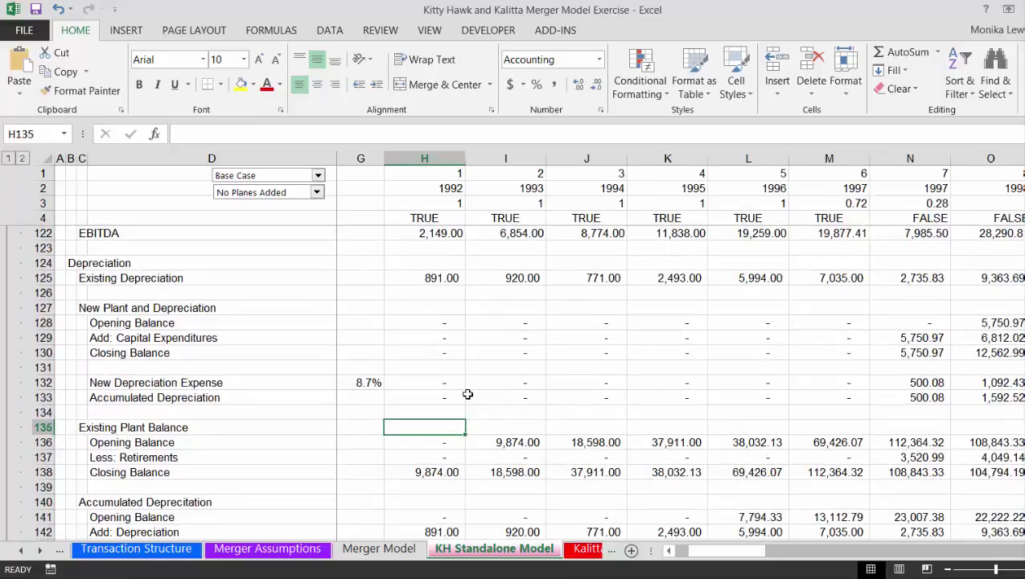
key(Page_Up)
key(Page_Up)
key(Page_Up)
key(Page_Up)
key(Page_Up)
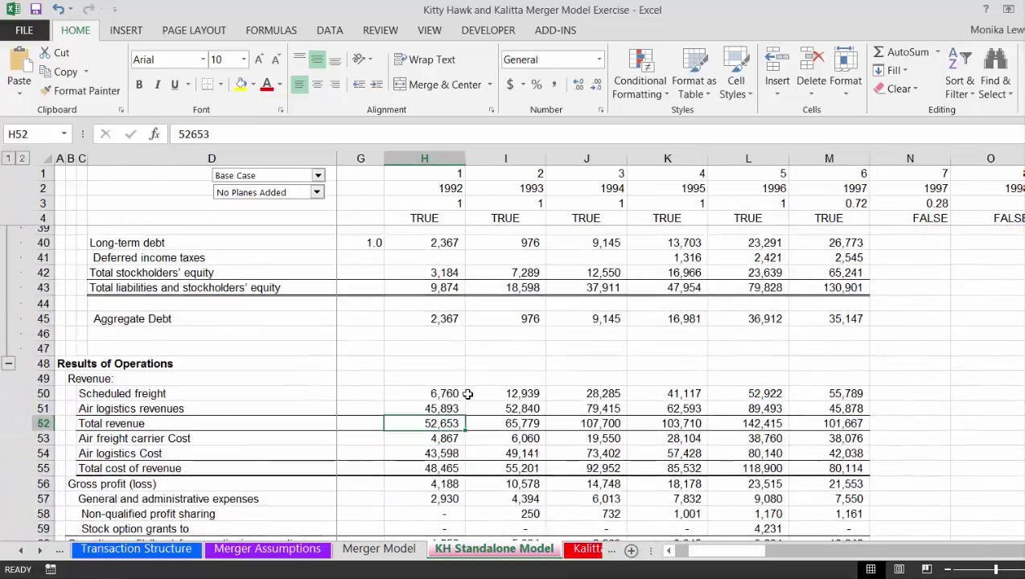
- Examine the KH Standalone balance sheet from the liabilities section up to the 1997 Total assets value in M28
key(Right)
key(Right)
key(Right)
key(Right)
key(Right)
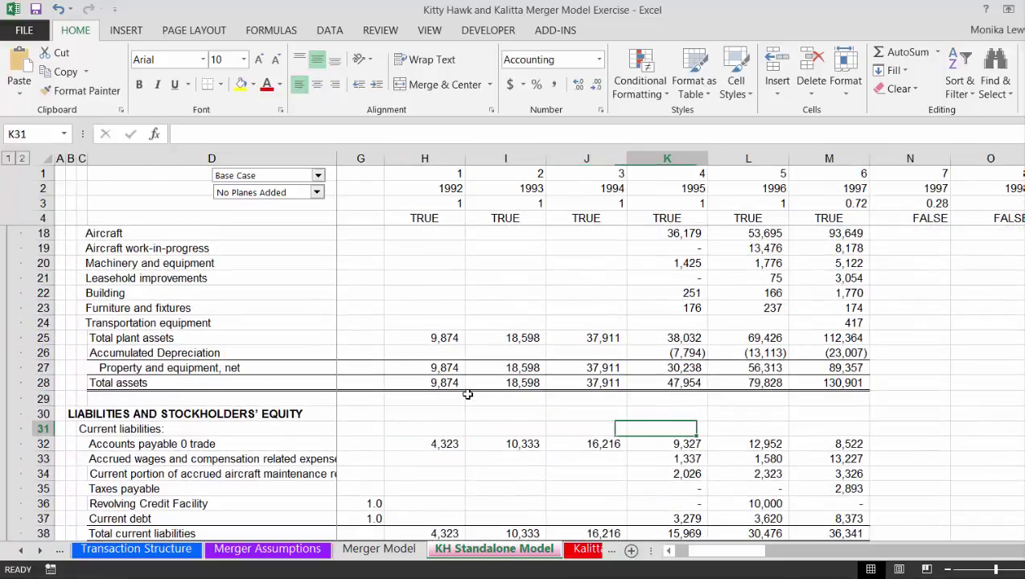
key(Up)
key(Up)
key(Up)
key(Right)
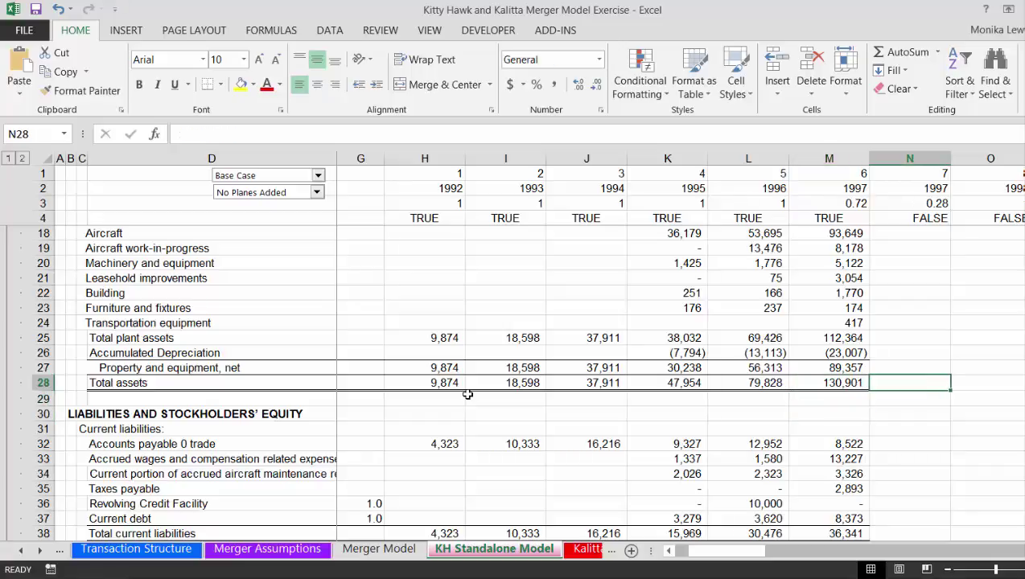
key(Left)
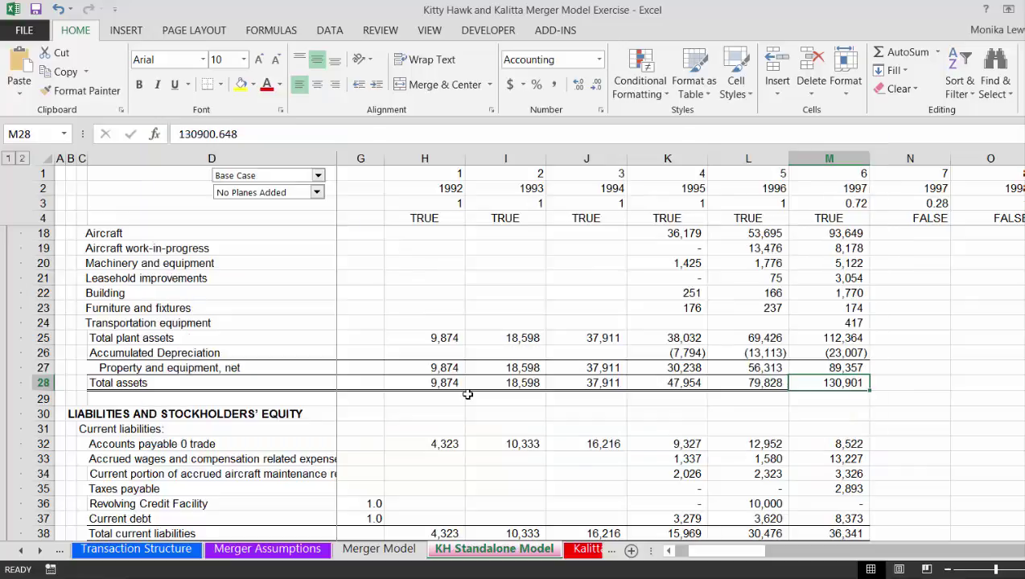
- Review the 1997 balance sheet values in column M from Total assets up to the year heading in M2
key(Up)
key(Up)
key(Up)
key(Up)
key(Up)
key(Up)
key(Up)
key(Up)
key(Up)
key(Up)
key(Up)
key(Up)
key(Up)
key(Up)
key(Up)
key(Up)
key(Up)
key(Up)
key(Up)
key(Up)
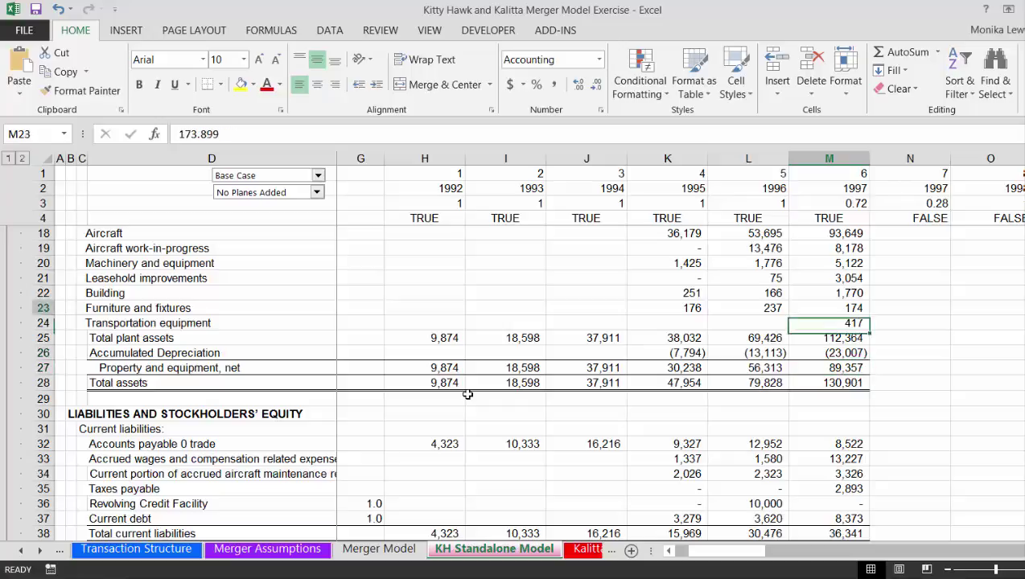
key(Up)
key(Up)
key(Up)
key(Up)
key(Up)
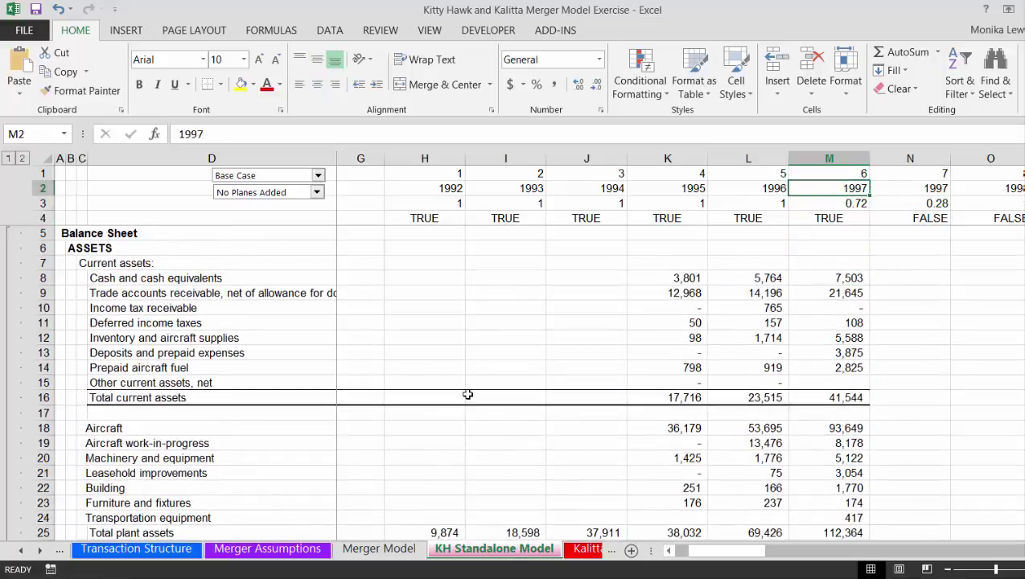
- Examine the 1997 balance sheet values in column M from the year heading down to Aggregate Debt in M45
key(Down)
key(Down)
key(Down)
key(Down)
key(Down)
key(Down)
key(Down)
key(Down)
key(Down)
key(Down)
key(Down)
key(Down)
key(Down)
key(Down)
key(Down)
key(Down)
key(Down)
key(Down)
key(Down)
key(Down)
key(Down)
key(Down)
key(Down)
key(Down)
key(Down)
key(Down)
key(Down)
key(Down)
key(Down)
key(Down)
key(Down)
key(Down)
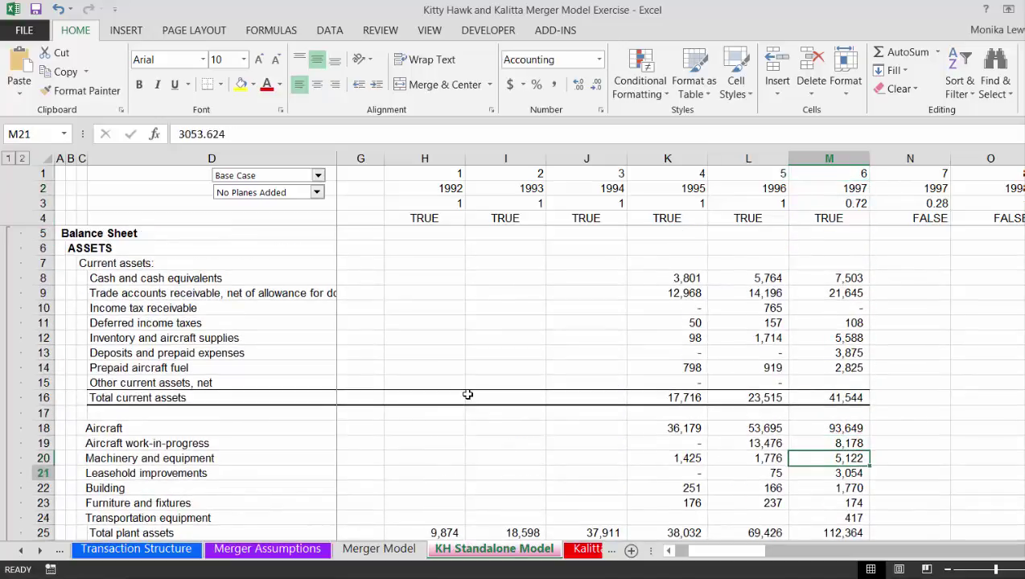
key(Down)
key(Down)
key(Down)
key(Down)
key(Down)
key(Down)
key(Down)
key(Down)
key(Down)
key(Down)
key(Down)
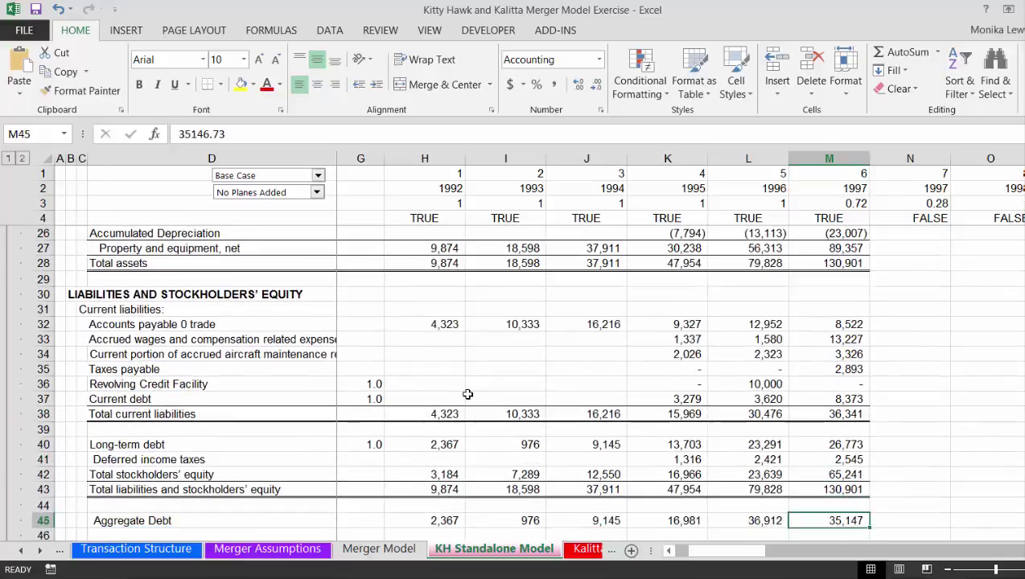
- Review the 1997 values in column M from Aggregate Debt back up through the liabilities into the plant assets
key(Up)
key(Up)
key(Up)
key(Up)
key(Up)
key(Up)
key(Up)
key(Up)
key(Up)
key(Up)
key(Up)
key(Up)
key(Up)
key(Up)
key(Up)
key(Up)
key(Up)
key(Up)
key(Up)
key(Up)
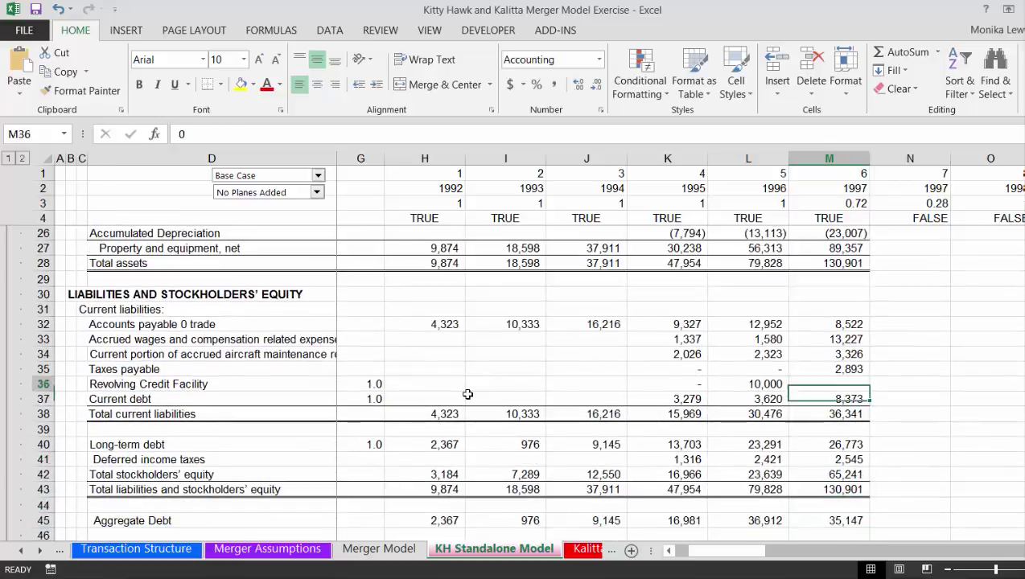
- Check the 1997 liabilities and stockholders' equity entries in column M for hard-coded values
key(Down)
key(Down)
key(Down)
key(Down)
key(Down)
key(Down)
key(Down)
key(Down)
key(Down)
key(Down)
key(Down)
key(Down)
key(Down)
key(Down)
key(Down)
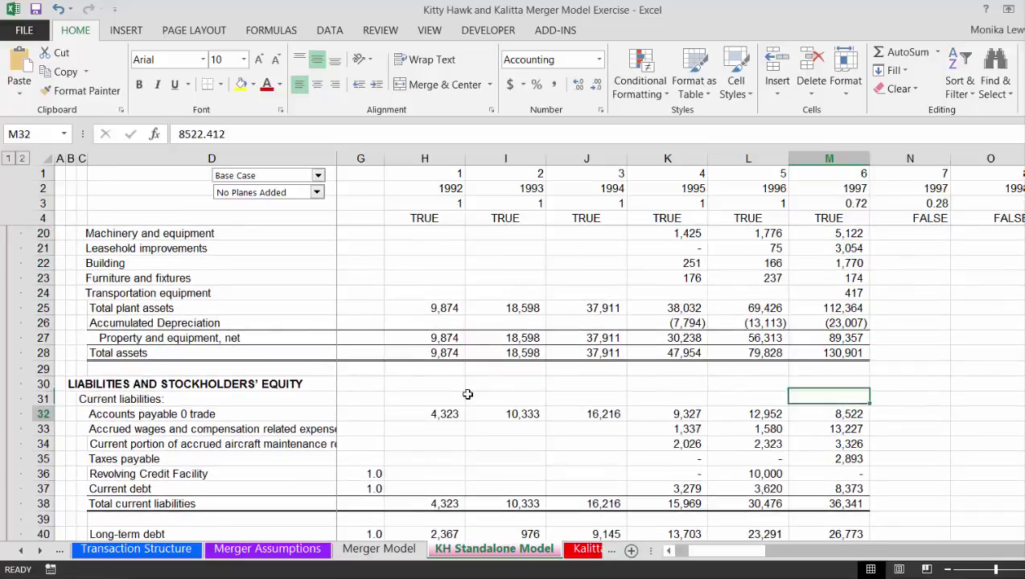
key(Up)
key(Up)
key(Up)
key(Up)
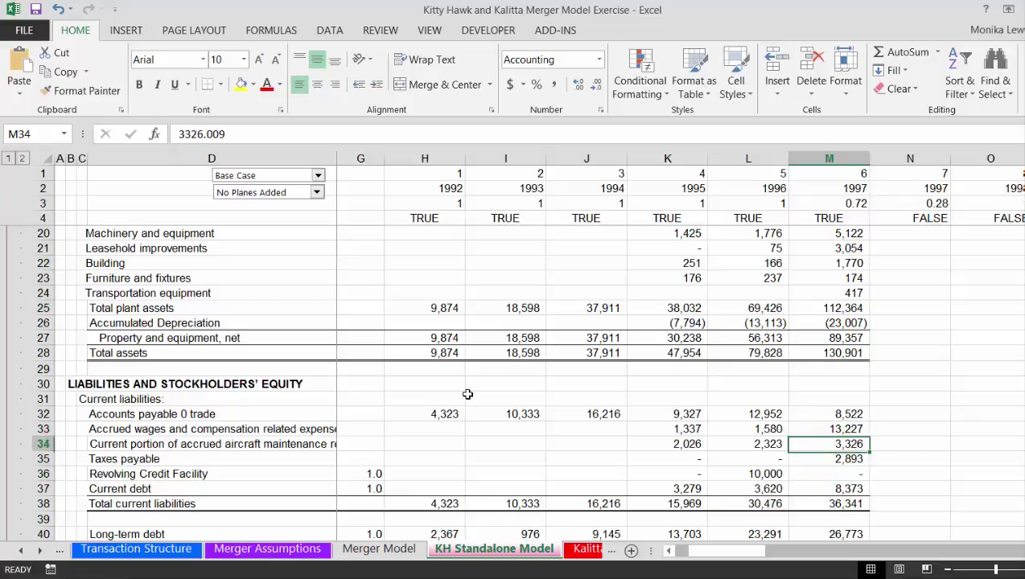
key(Down)
key(Down)
key(Down)
key(Down)
key(Down)
key(Down)
key(Down)
key(Down)
key(Down)
key(Down)
key(Down)
key(Down)
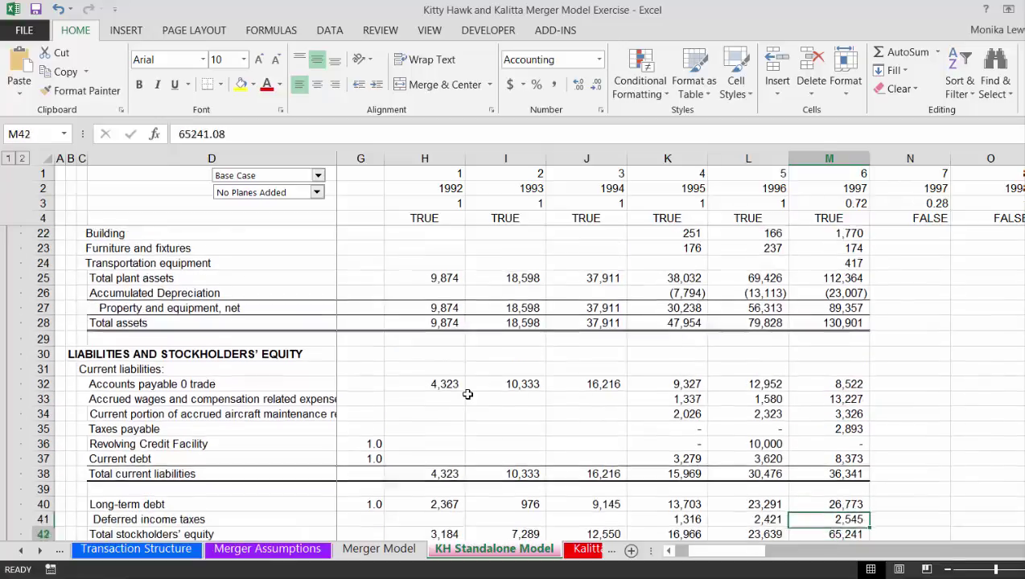
- Recheck the 1997 debt, Revolving Credit Facility and Taxes payable values, ending on the accrued aircraft maintenance amount in M34
key(Up)
key(Up)
key(Up)
key(Up)
key(Up)
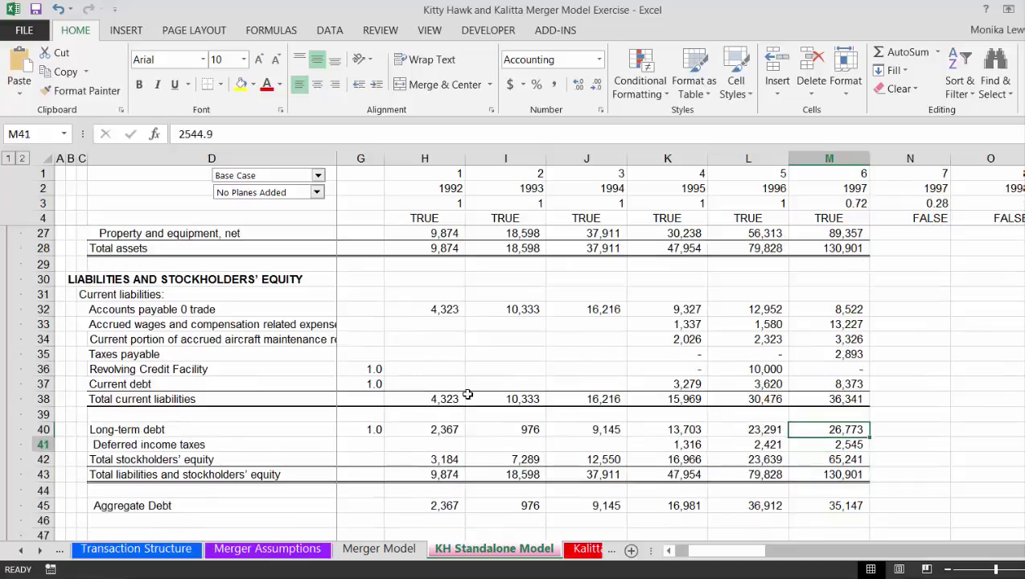
key(Up)
key(Up)
key(Up)
key(Up)
key(Up)
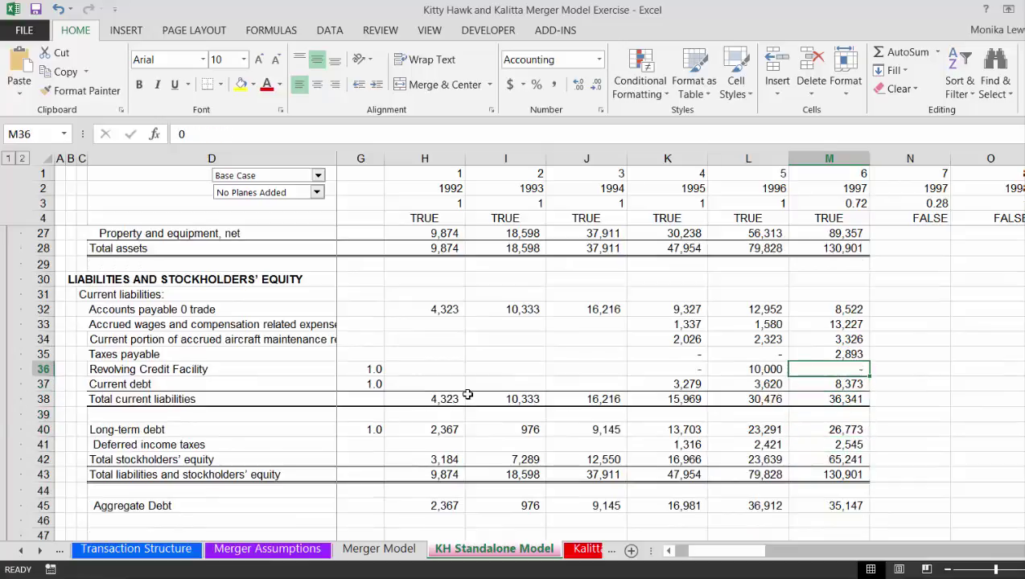
key(Up)
key(Down)
key(Down)
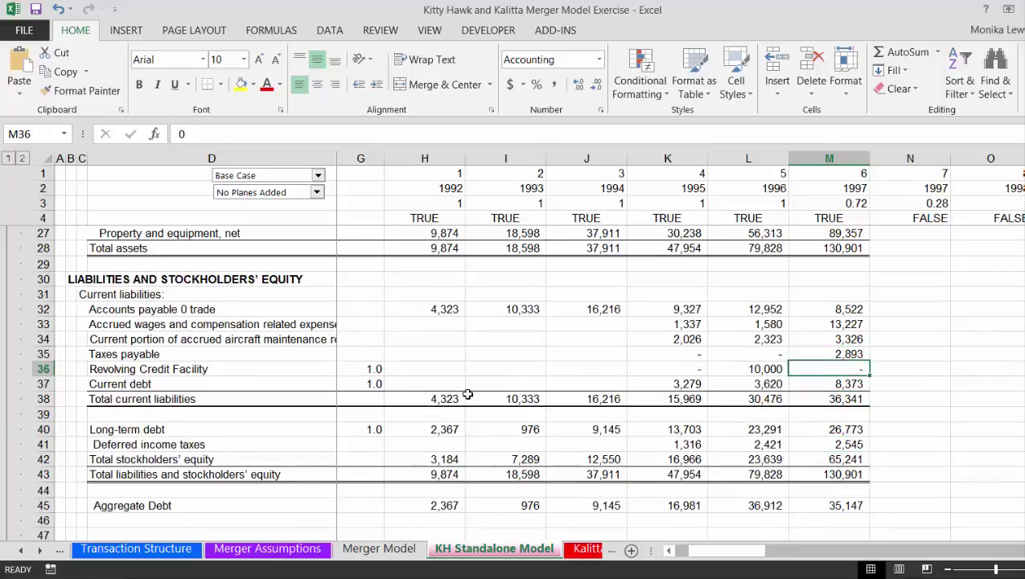
key(Up)
key(Up)
key(Up)
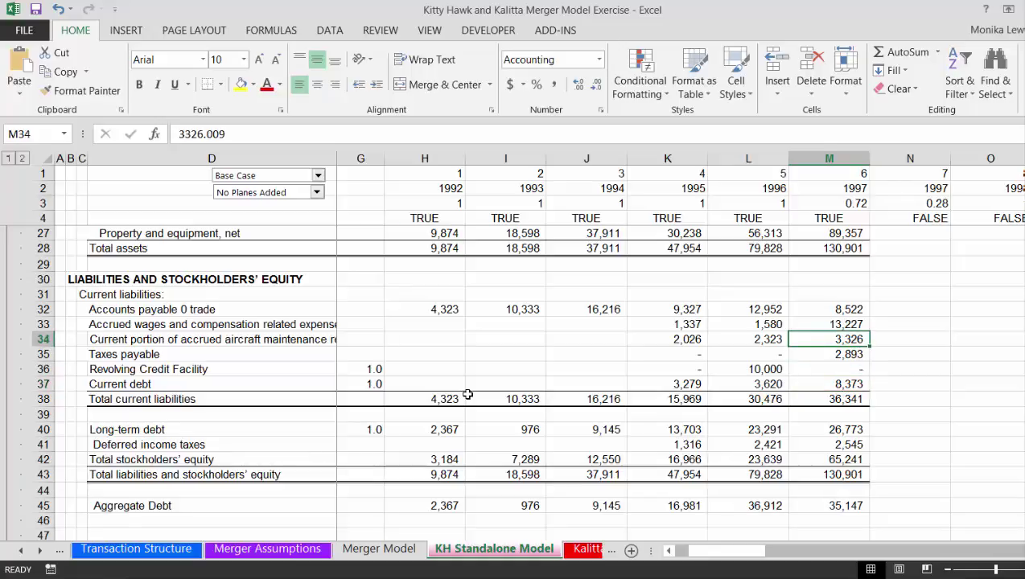
- Switch to the Transaction Structure sheet to view the Uses and Sources of funds
key(ctrl+Page_Up)
key(ctrl+Page_Up)
key(ctrl+Page_Up)
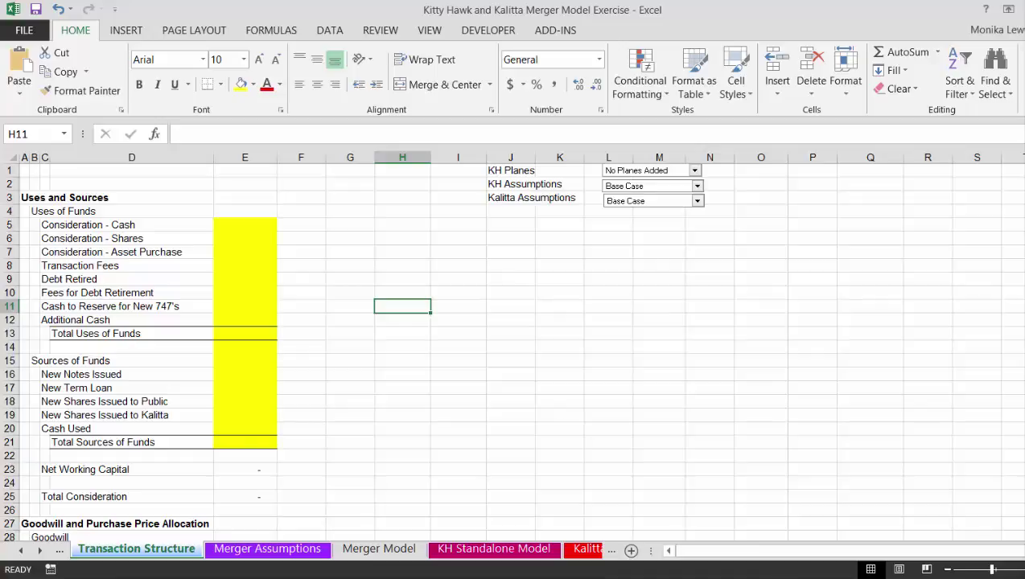
key(F9)
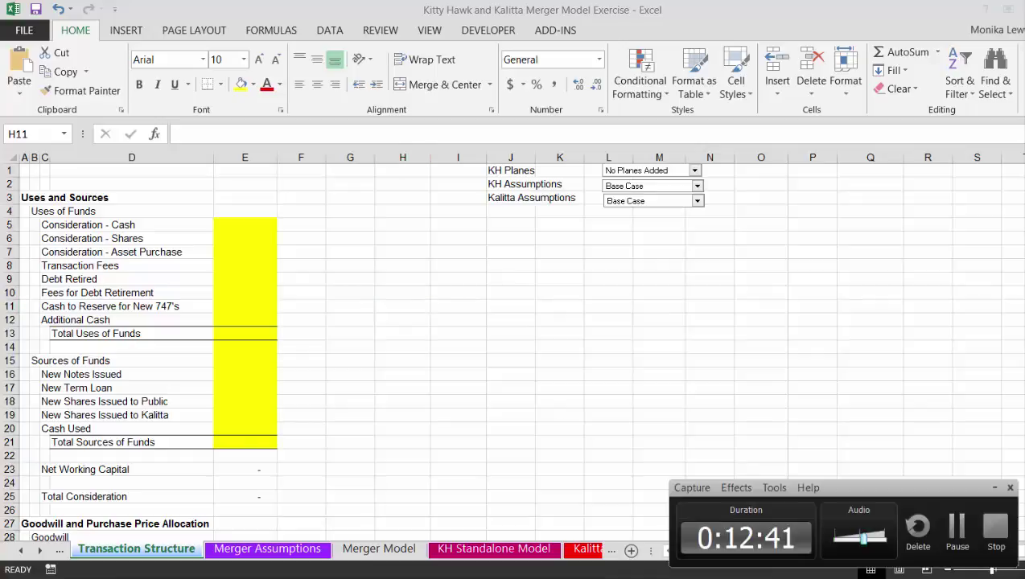
click(958, 527)
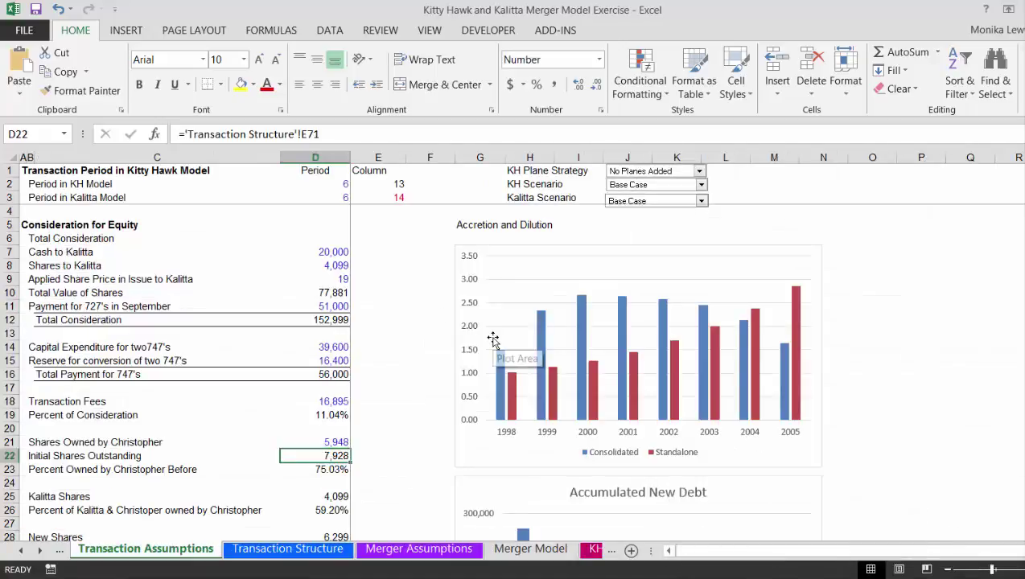
- Examine the Transaction Assumptions ownership figures in column D from Initial Shares Outstanding down to New Shares Issued
key(Down)
key(Down)
key(Down)
key(Down)
key(Down)
key(Down)
key(Down)
key(Down)
key(Down)
key(Down)
key(Down)
key(Down)
key(Down)
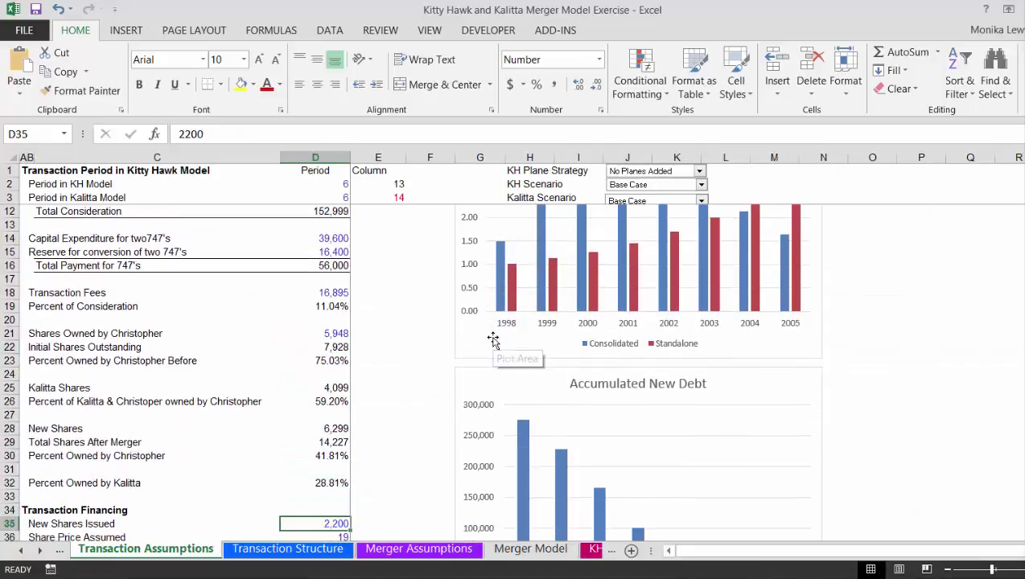
- Examine the Transaction Financing inputs in column D from Share Price Assumed down past the Repayment row
key(Down)
key(Down)
key(Down)
key(Down)
key(Down)
key(Down)
key(Down)
key(Down)
key(Down)
key(Down)
key(Down)
key(Down)
key(Down)
key(Down)
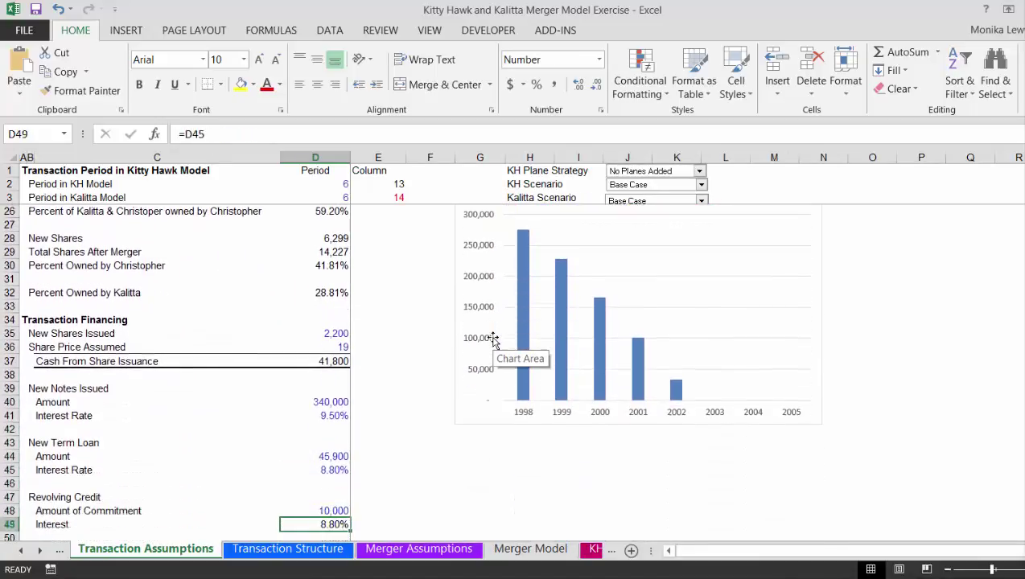
key(Down)
key(Down)
key(Down)
key(Down)
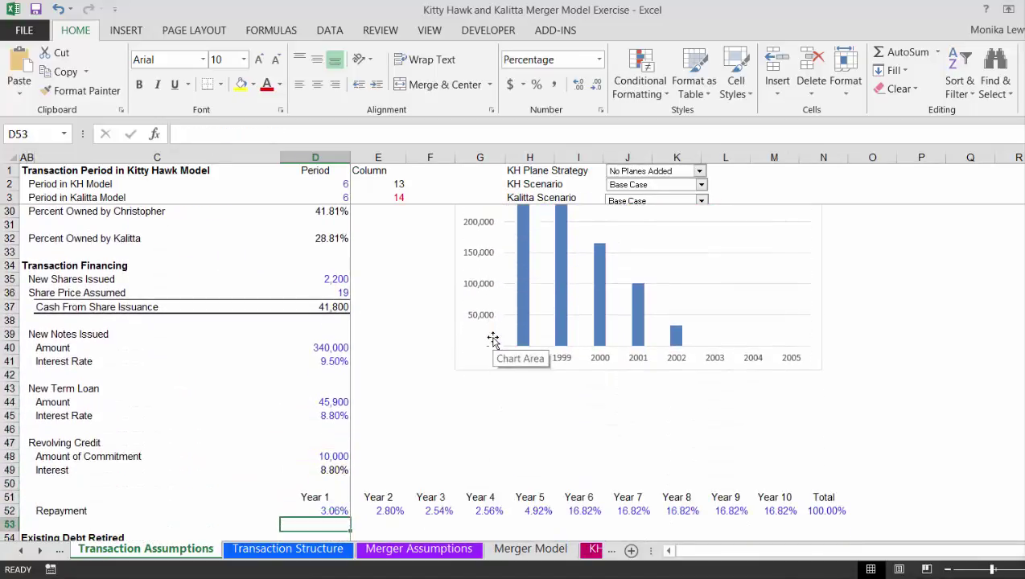
- Recheck the Year 1 repayment percentage, the Revolving Credit terms and the New Term Loan interest rate in column D
key(Up)
key(Up)
key(Up)
key(Up)
key(Up)
key(Up)
key(Up)
key(Up)
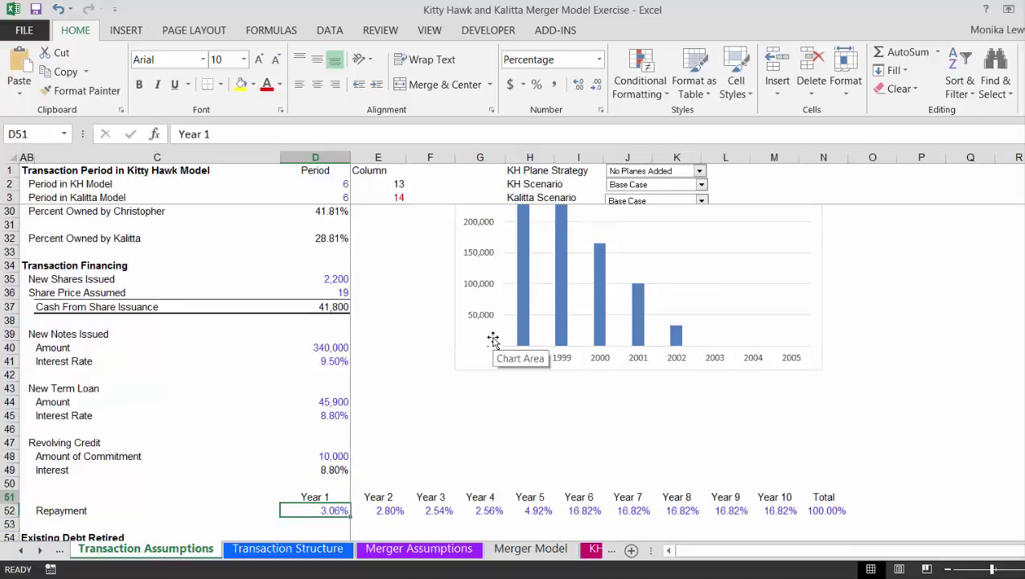
- Examine the Existing Debt Retired figures and Breakage Fees on Debt in column D of Transaction Assumptions
key(Down)
key(Down)
key(Down)
key(Down)
key(Down)
key(Down)
key(Down)
key(Down)
key(Down)
key(Down)
key(Down)
key(Down)
key(Down)
key(Down)
key(Down)
key(Down)
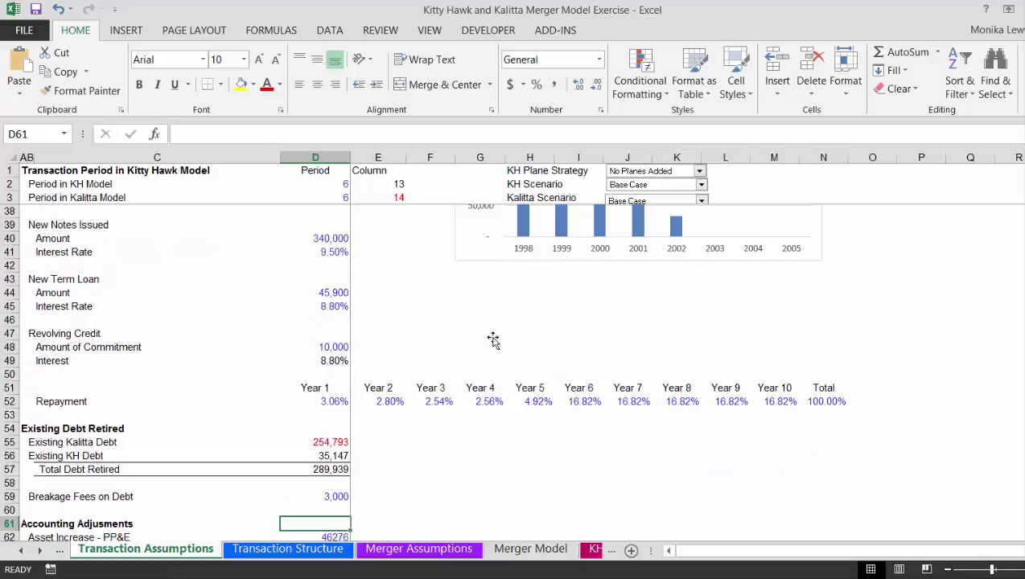
- Recheck column D from the Accounting Adjustments heading back up to the Repayment row
key(Up)
key(Up)
key(Up)
key(Up)
key(Up)
key(Up)
key(Up)
key(Up)
key(Up)
key(Up)
key(Up)
key(Down)
key(Down)
key(Down)
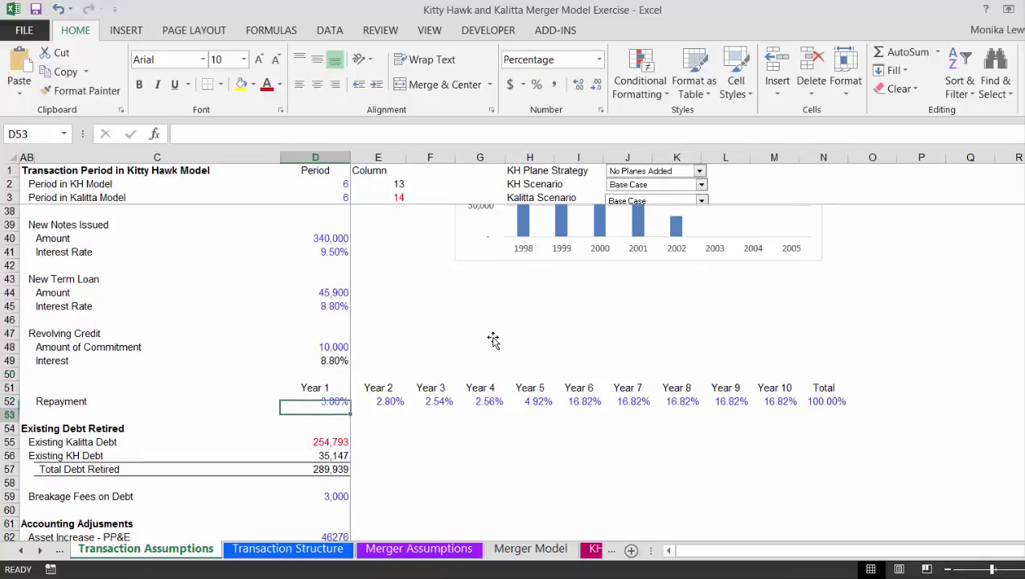
- Examine the Accounting Adjustments asset increases for PP&E, Other and Current below the debt section
key(Down)
key(Down)
key(Down)
key(Down)
key(Down)
key(Down)
key(Down)
key(Down)
key(Down)
key(Down)
key(Down)
key(Down)
key(Down)
key(Down)
key(Down)
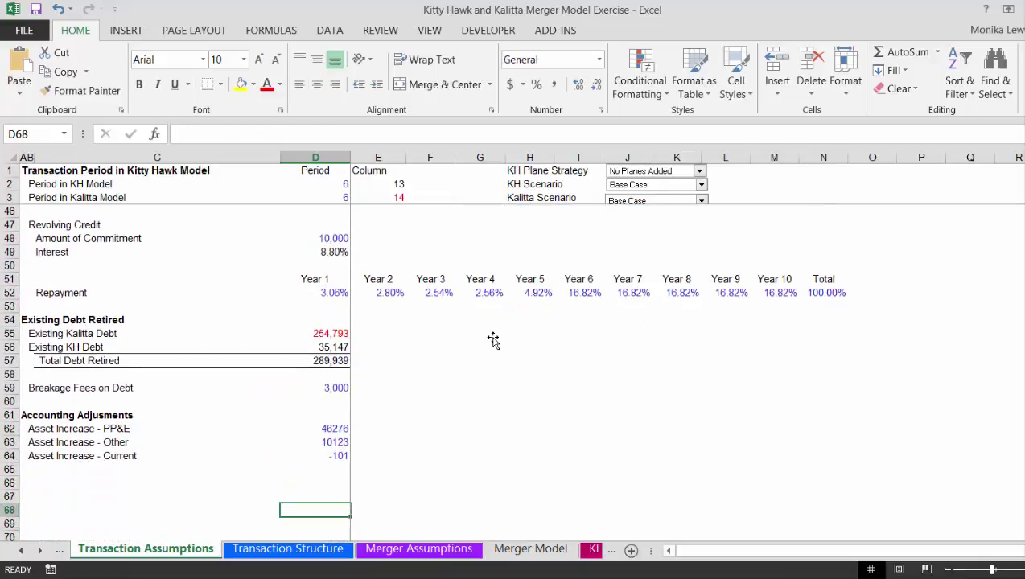
- Review Transaction Assumptions from the Accounting Adjustments back up to the Consideration for Equity section
key(Up)
key(Up)
key(Up)
key(Up)
key(Up)
key(Up)
key(Up)
key(Up)
key(Up)
key(Up)
key(Up)
key(Up)
key(Up)
key(Up)
key(Up)
key(Up)
key(Up)
key(Up)
key(Up)
key(Up)
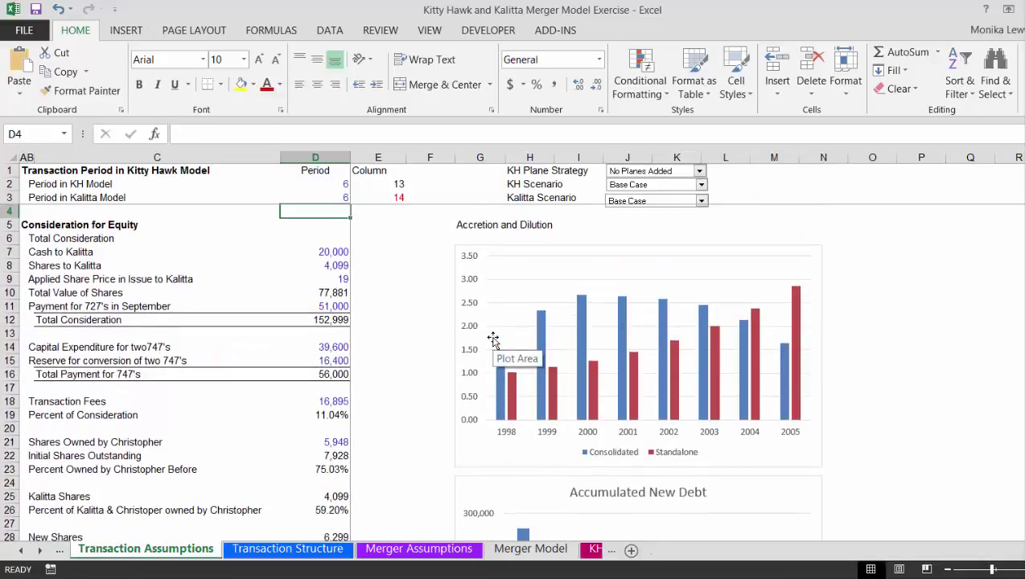
- Look through the sheets from Transaction Structure to the Kalitta standalone model and return to Transaction Structure
key(ctrl+Page_Down)
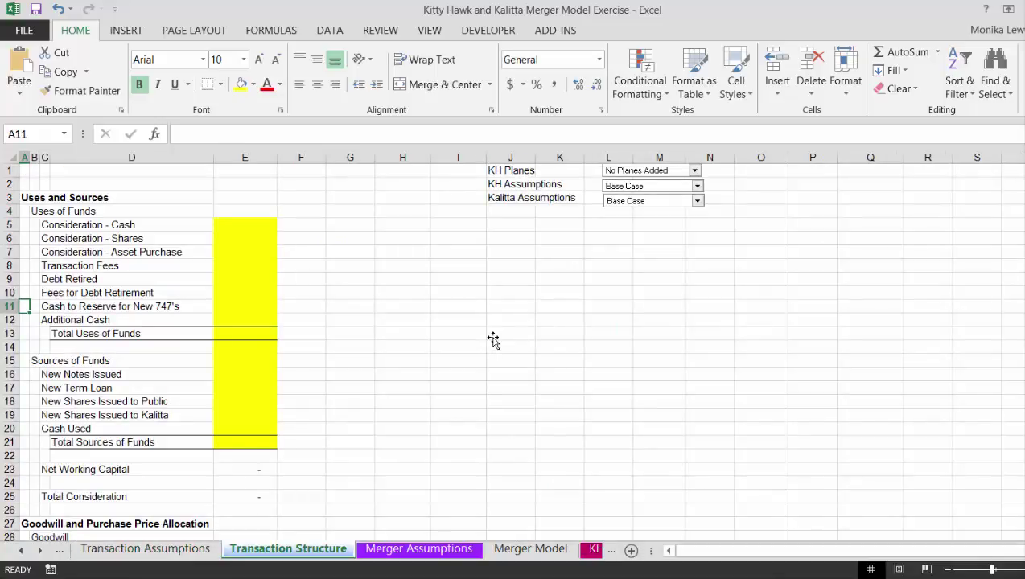
key(ctrl+Page_Down)
key(ctrl+Page_Down)
key(ctrl+Page_Down)
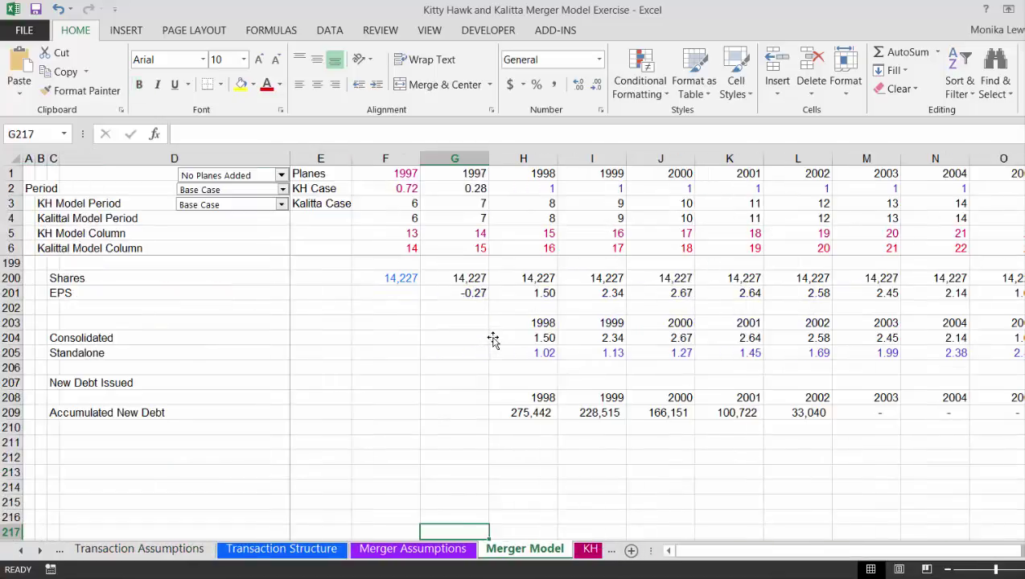
key(ctrl+Page_Down)
key(ctrl+Page_Up)
key(ctrl+Page_Up)
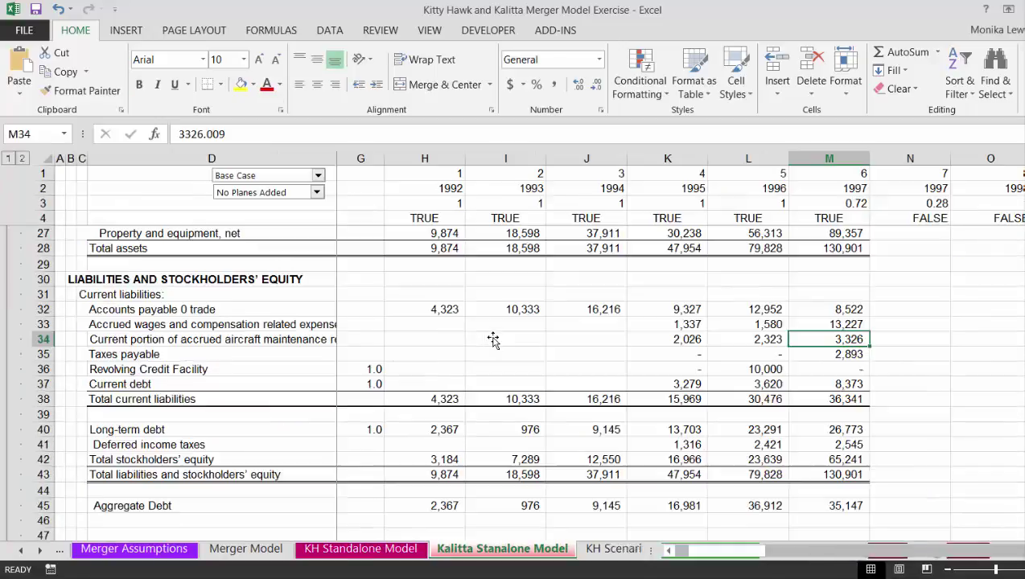
key(ctrl+Page_Up)
key(ctrl+Page_Up)
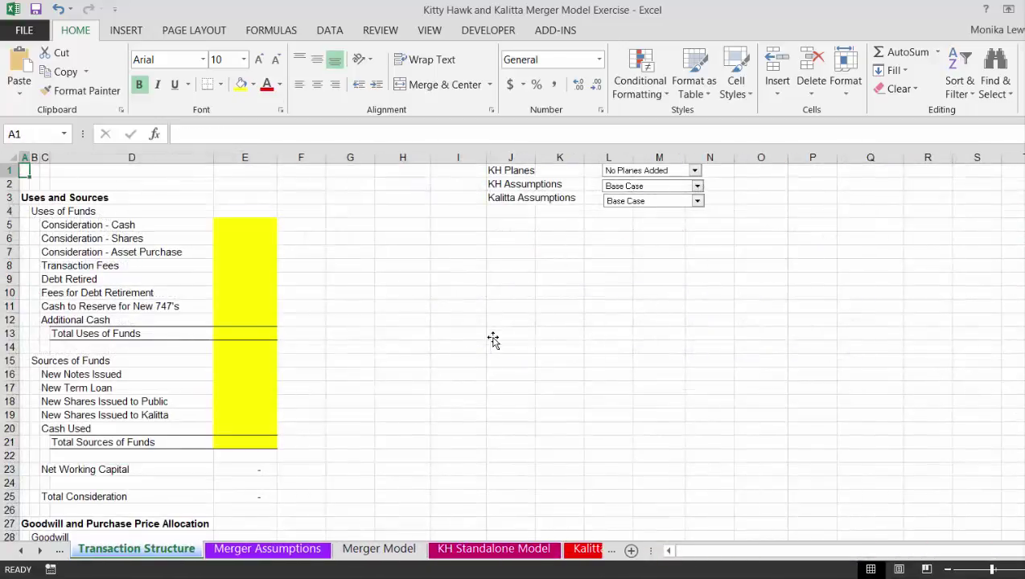
- Link Consideration - Cash in E5 of Transaction Structure to Cash to Kalitta, cell D7 of Transaction Assumptions
key(Down)
key(Down)
key(Down)
key(Down)
key(Down)
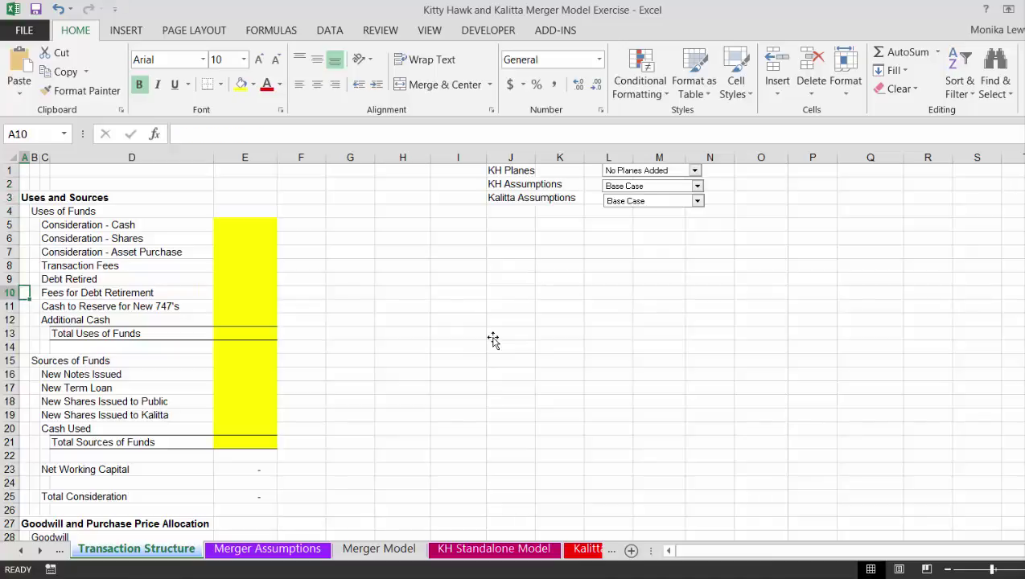
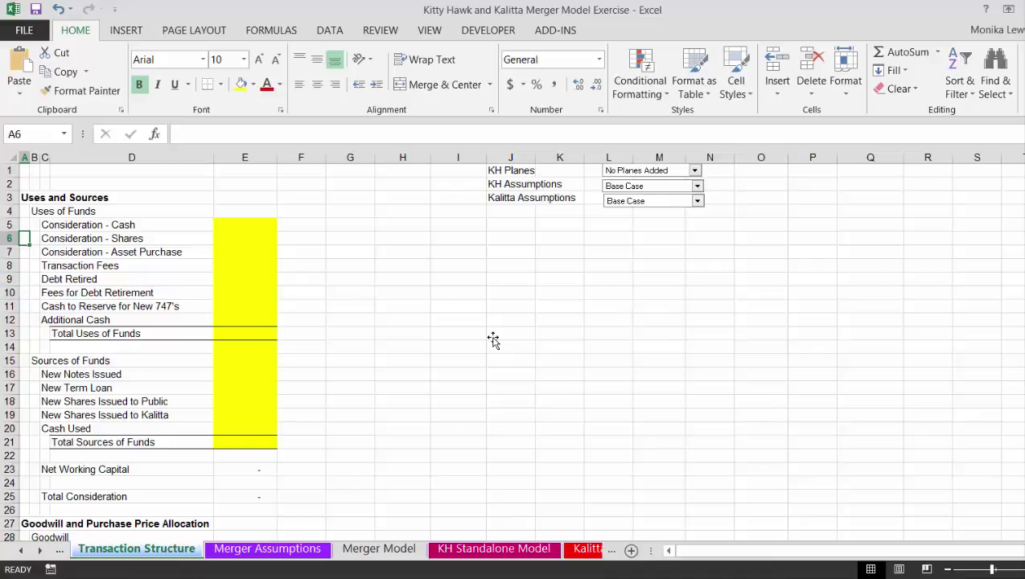
key(Right)
key(Right)
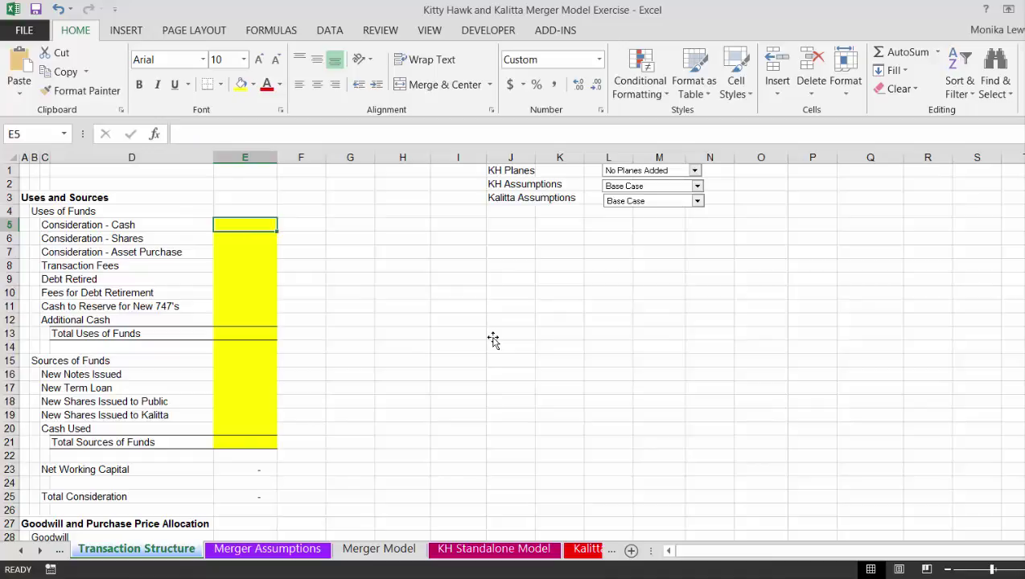
text(=)
key(ctrl+Page_Up)
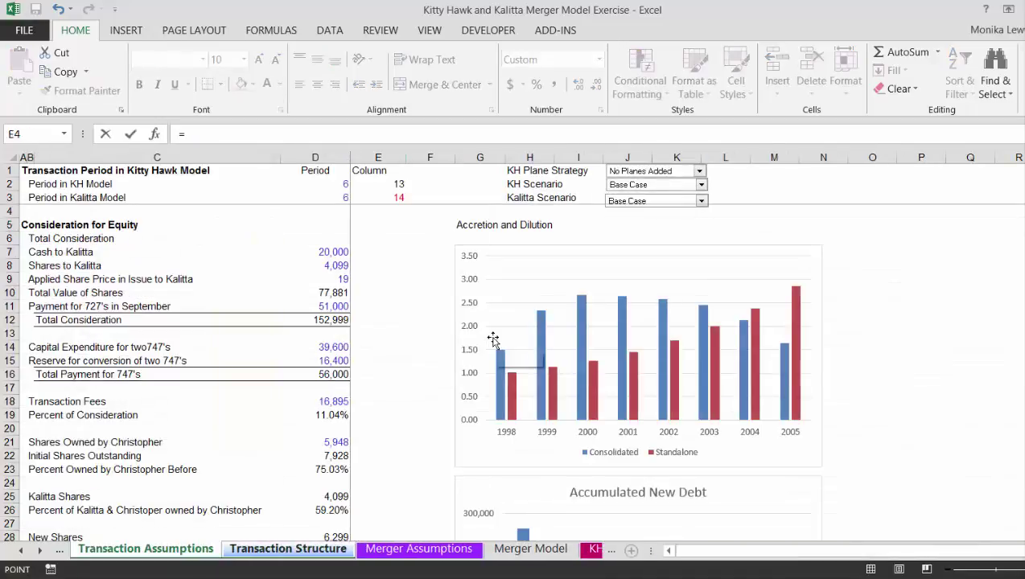
click(337, 252)
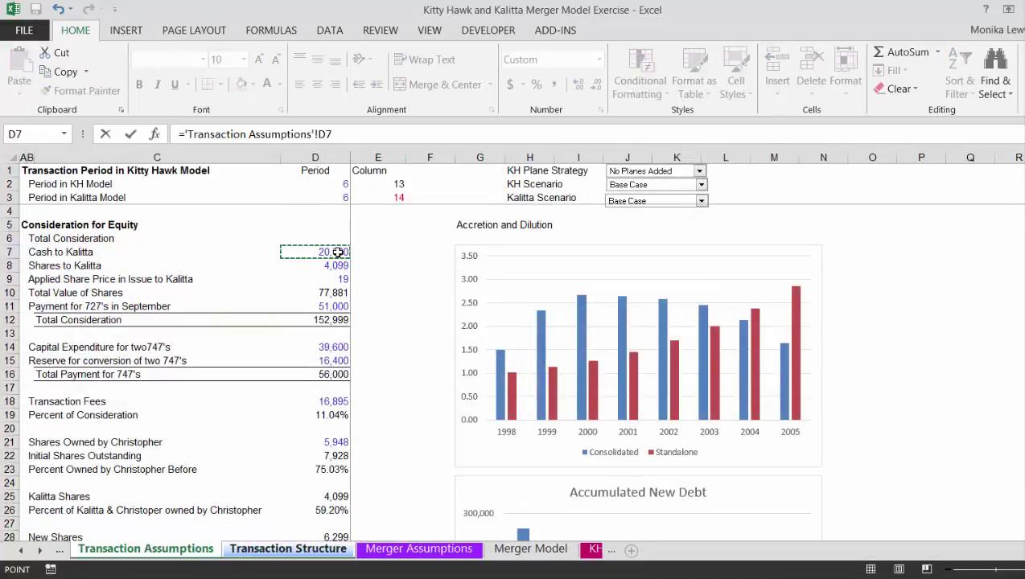
key(Return)
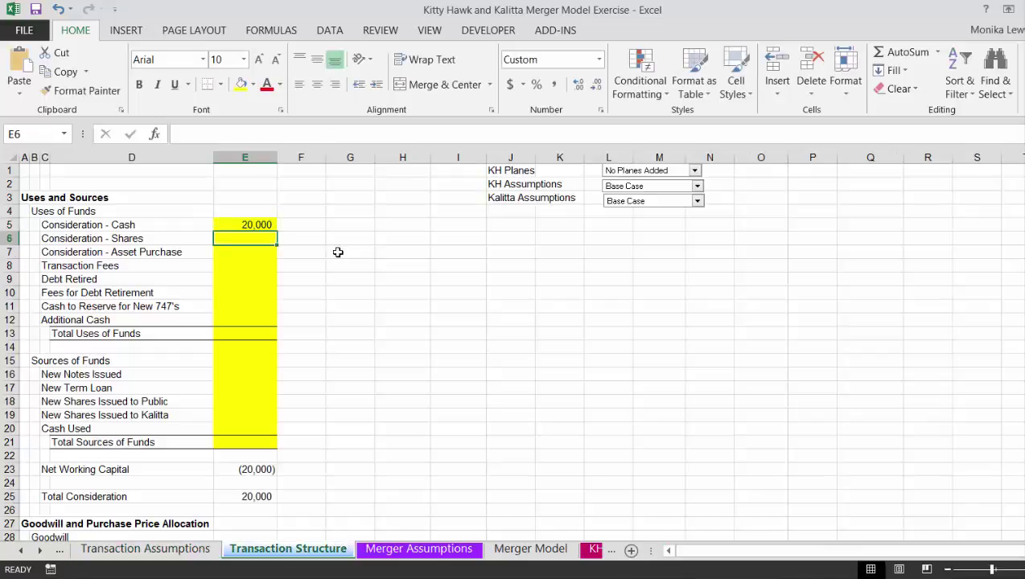
- Link Consideration - Shares in E6 to Total Value of Shares, cell D10 of Transaction Assumptions
text(=)
key(ctrl+Page_Up)
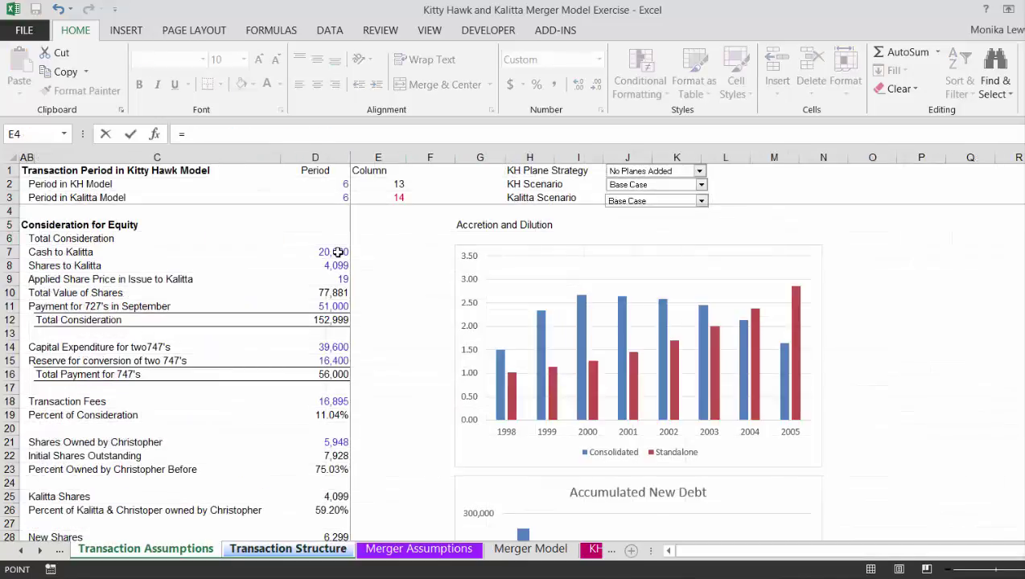
click(330, 295)
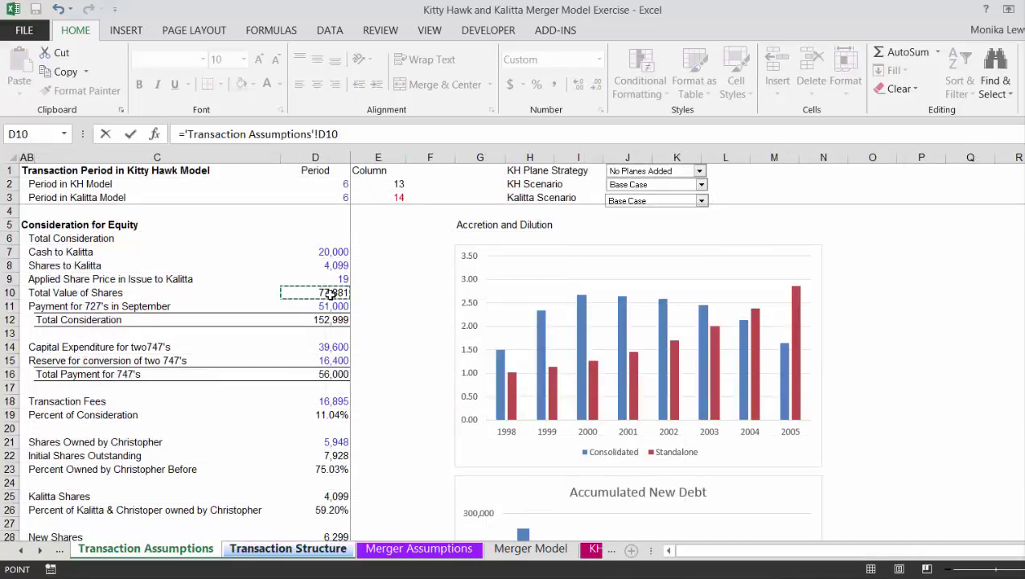
key(Return)
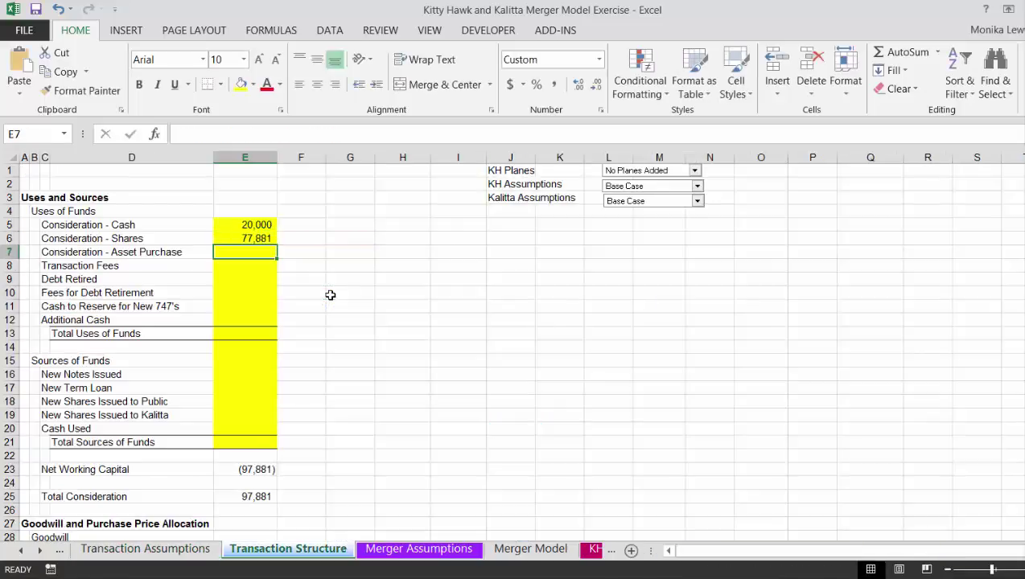
- Link Consideration - Asset Purchase in E7 to Payment for 727's in September, cell D11 of Transaction Assumptions
key(Up)
key(Down)
text(=)
key(ctrl+Page_Up)
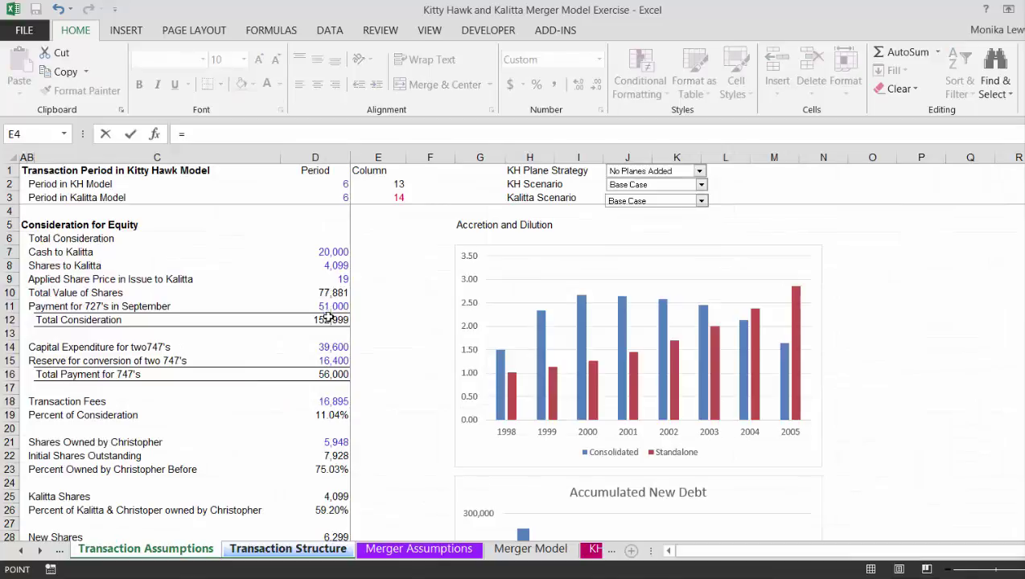
click(332, 311)
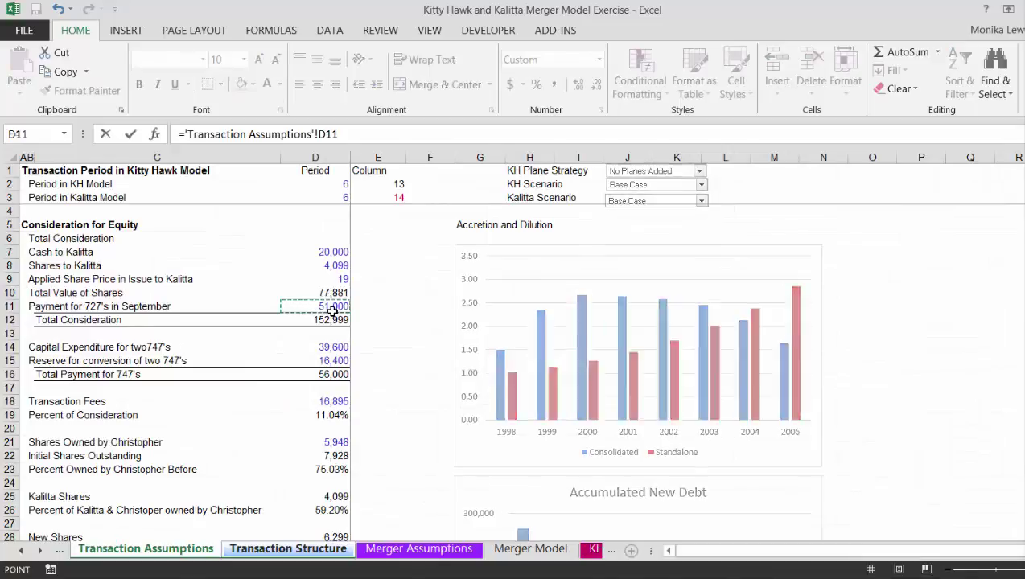
key(Return)
- Link Transaction Fees in E8 to the Transaction Fees amount, cell D18 of Transaction Assumptions
text(=)
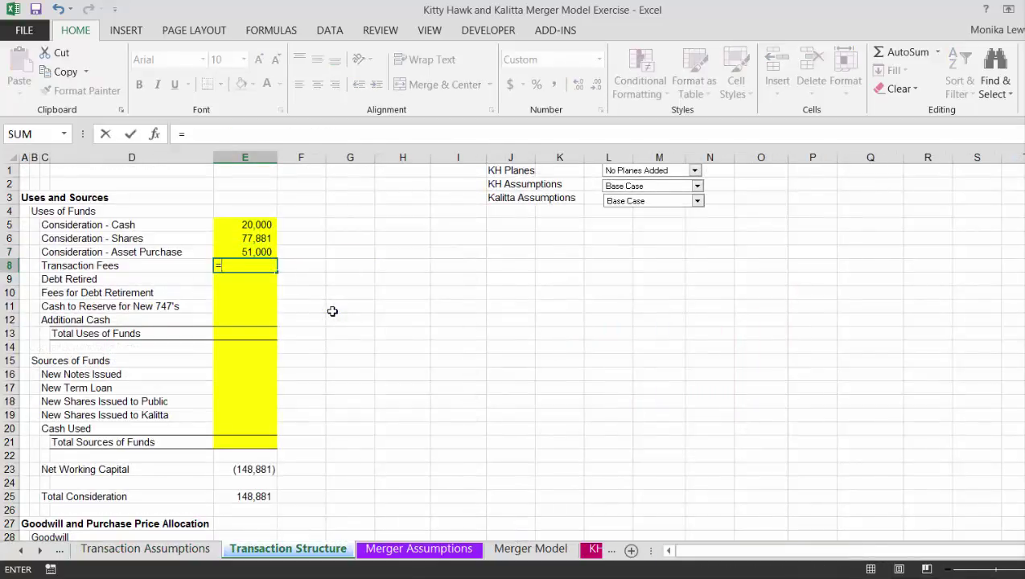
key(ctrl+Page_Up)
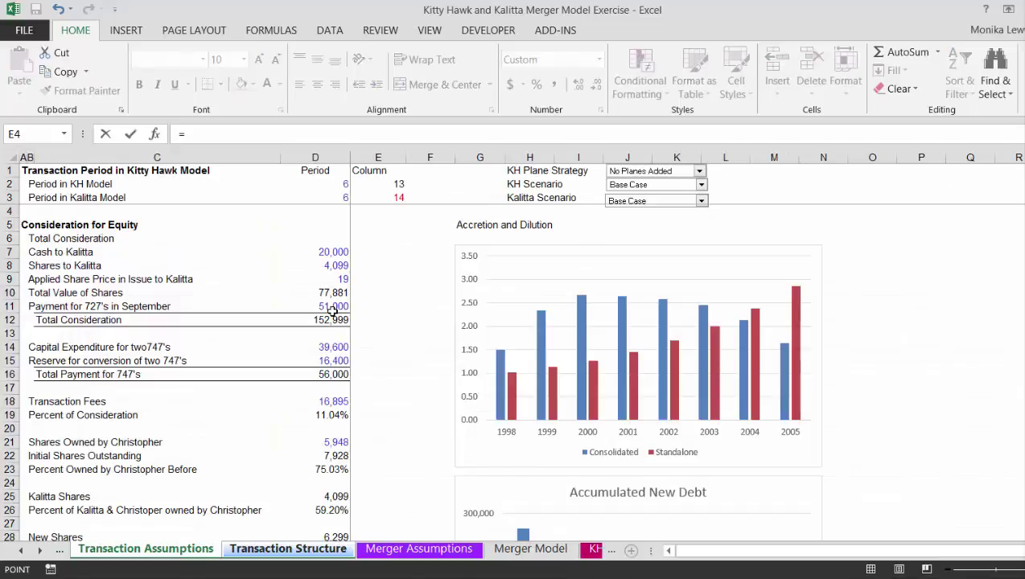
click(321, 399)
key(Return)
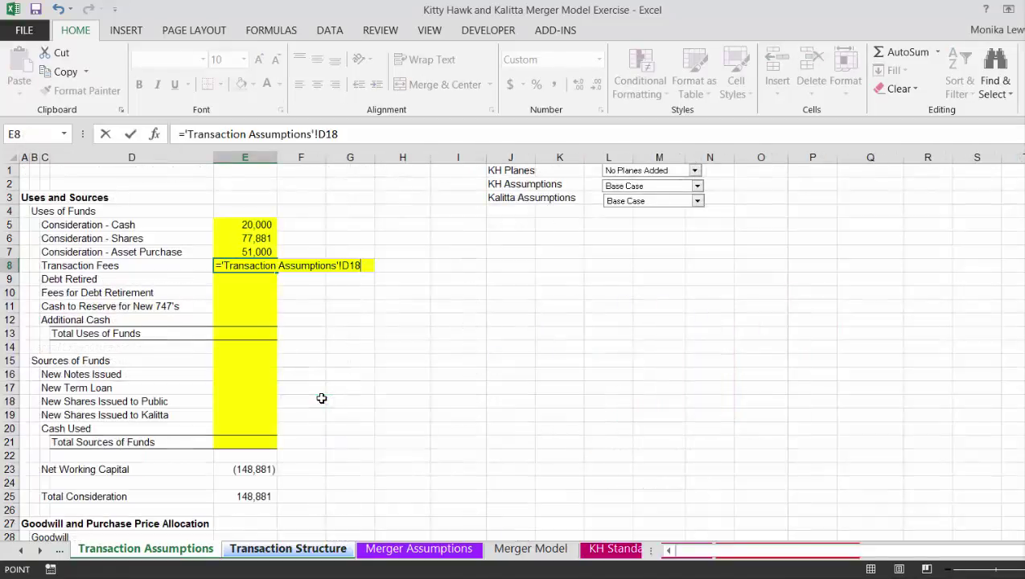
- Link Debt Retired in E9 to Total Debt Retired, cell D57 of Transaction Assumptions
text(=)
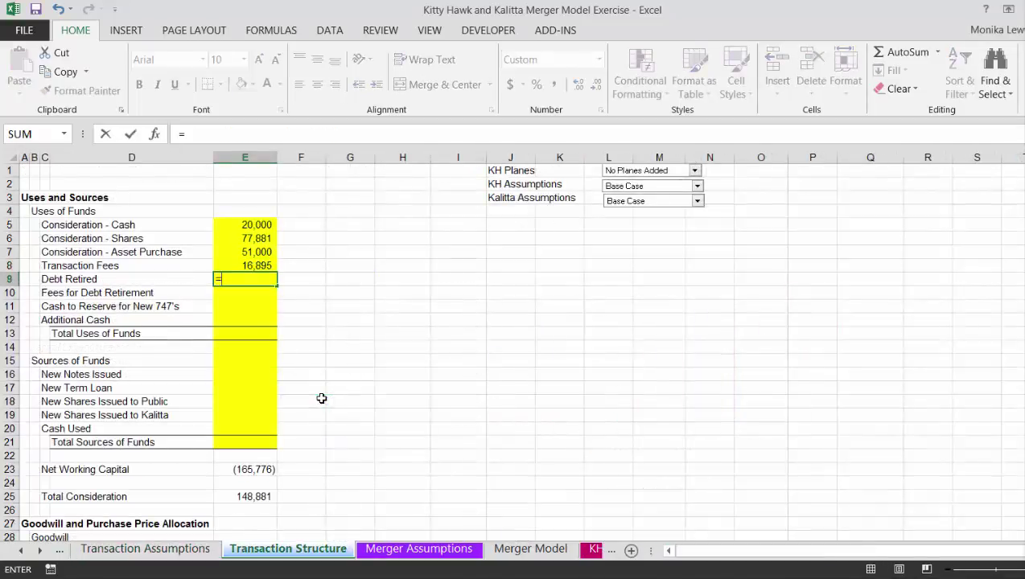
key(ctrl+Page_Up)
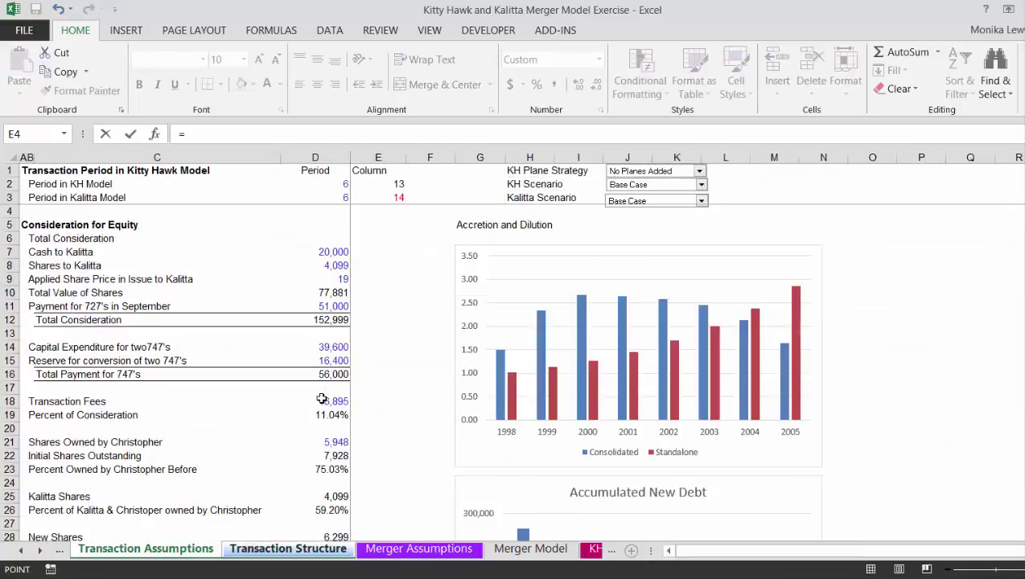
click(322, 455)
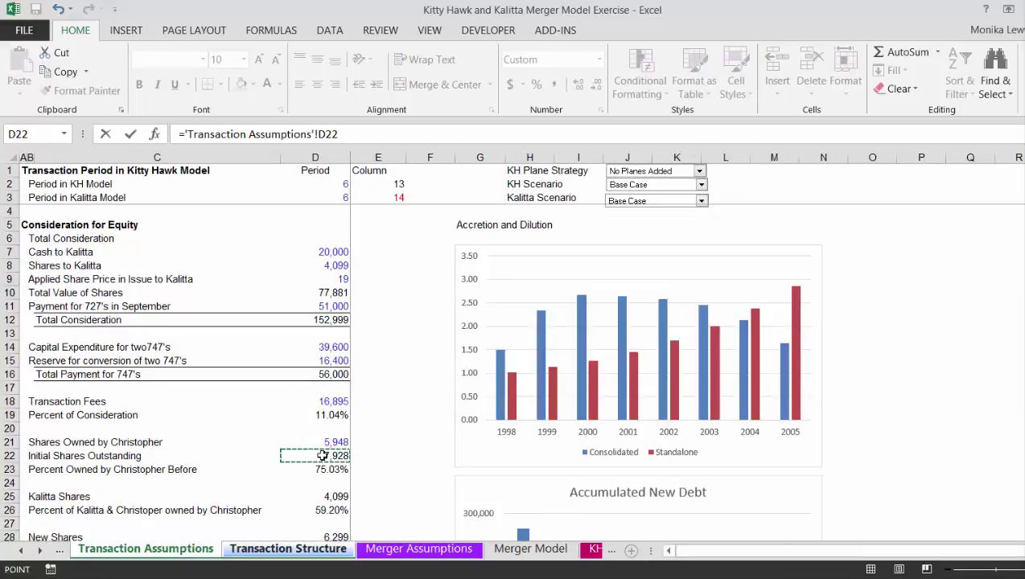
key(Down)
key(Down)
key(Down)
key(Down)
key(Down)
key(Down)
key(Down)
key(Down)
key(Down)
key(Down)
key(Down)
key(Down)
key(Down)
key(Down)
key(Down)
key(Down)
key(Down)
key(Down)
key(Down)
key(Down)
key(Down)
key(Down)
key(Down)
key(Down)
key(Down)
key(Down)
key(Down)
key(Down)
key(Down)
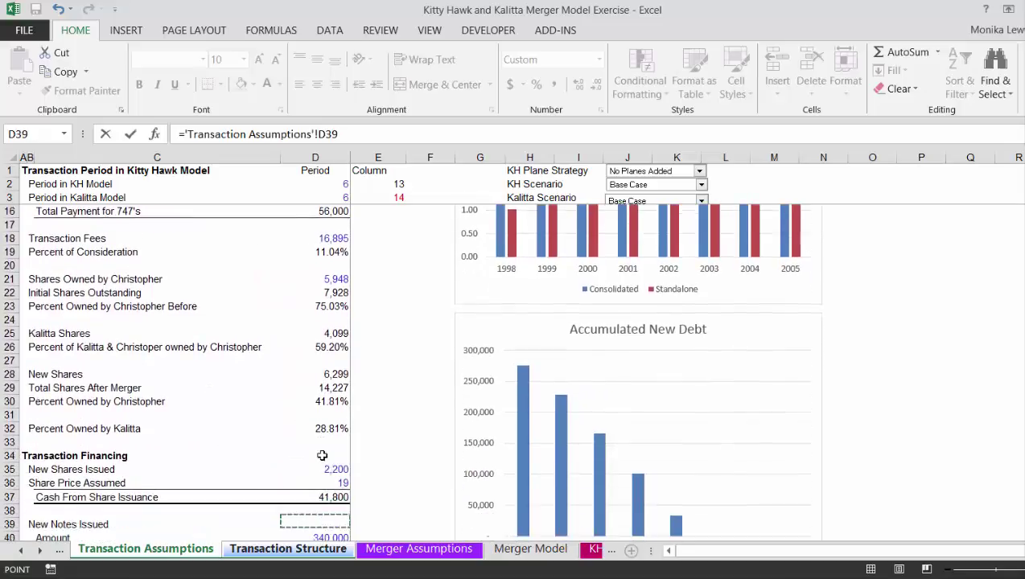
key(Down)
key(Down)
key(Down)
key(Down)
key(Down)
key(Down)
key(Down)
key(Down)
key(Down)
key(Down)
key(Down)
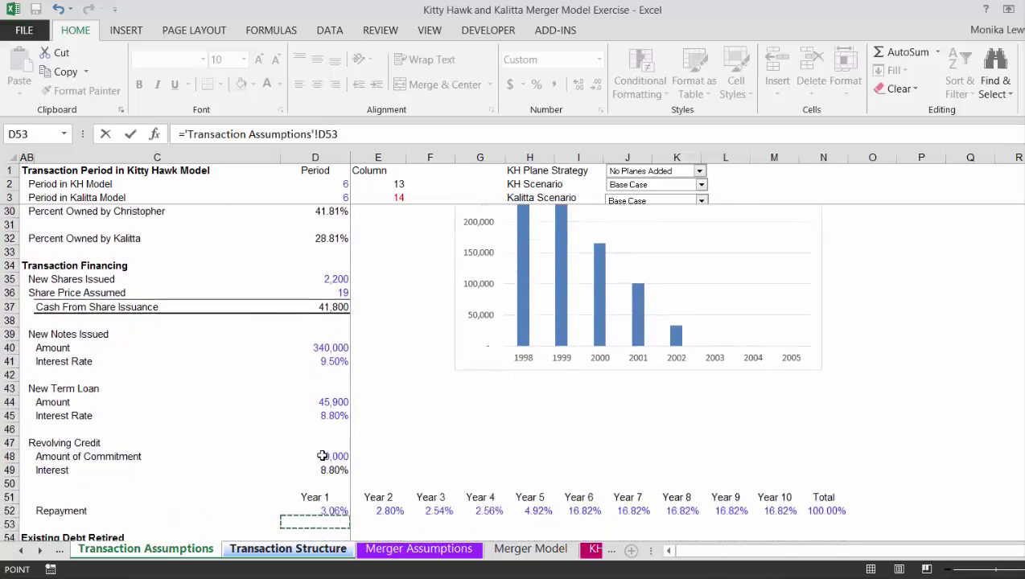
key(Up)
key(Up)
key(Up)
key(Up)
key(Up)
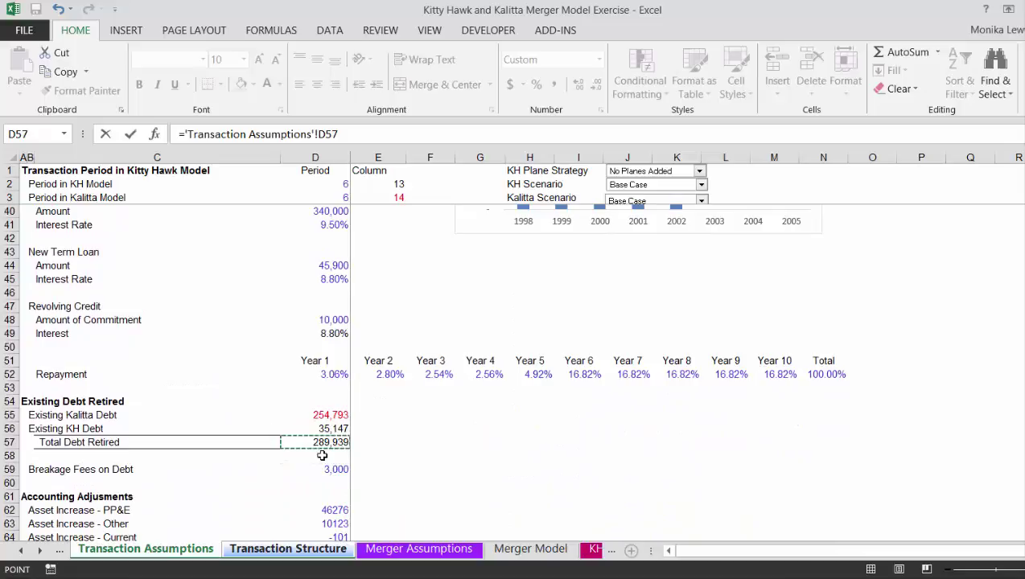
key(Return)
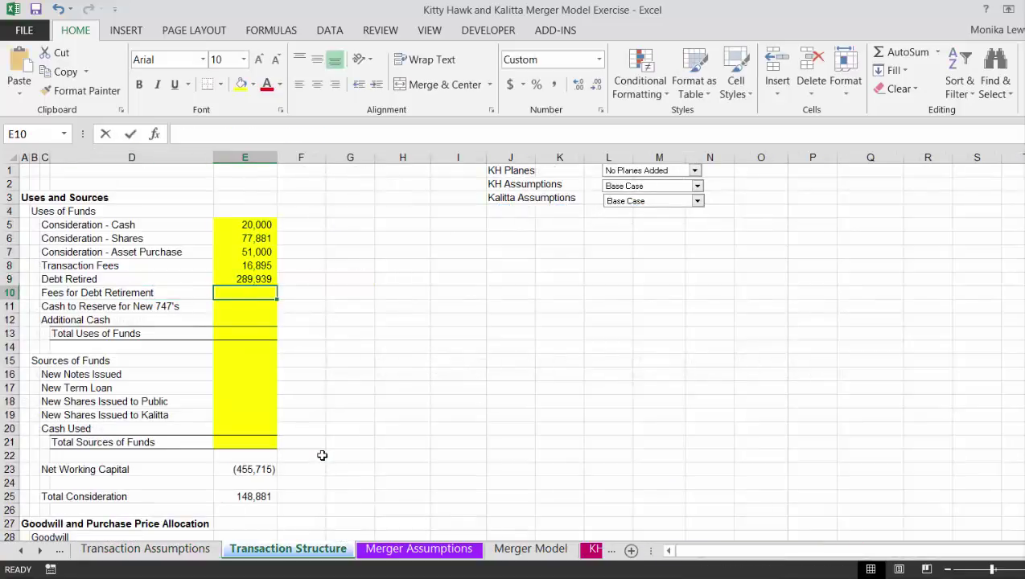
- Link Fees for Debt Retirement in E10 to Breakage Fees on Debt, cell D59 of Transaction Assumptions
text(=)
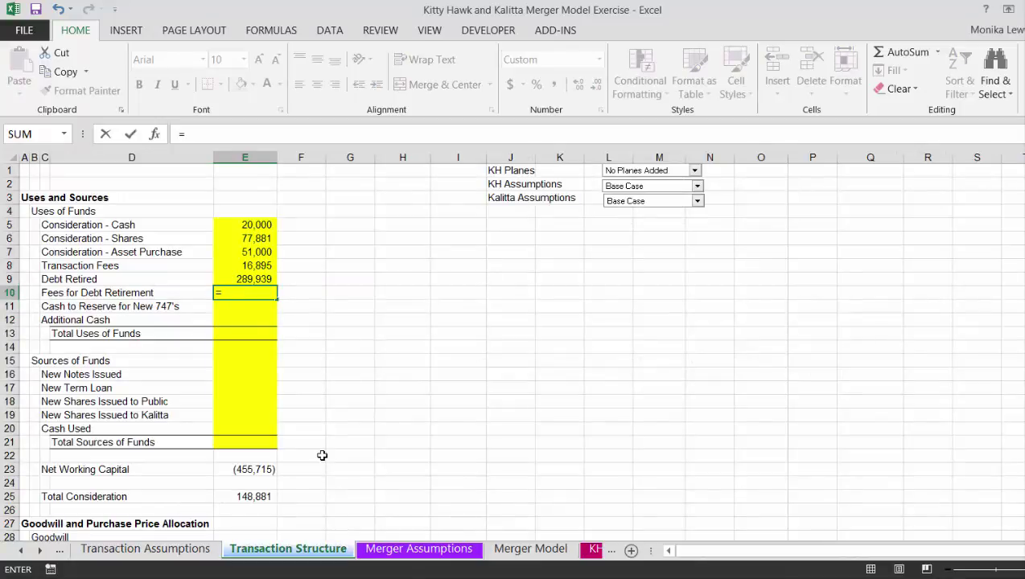
key(ctrl+Page_Up)
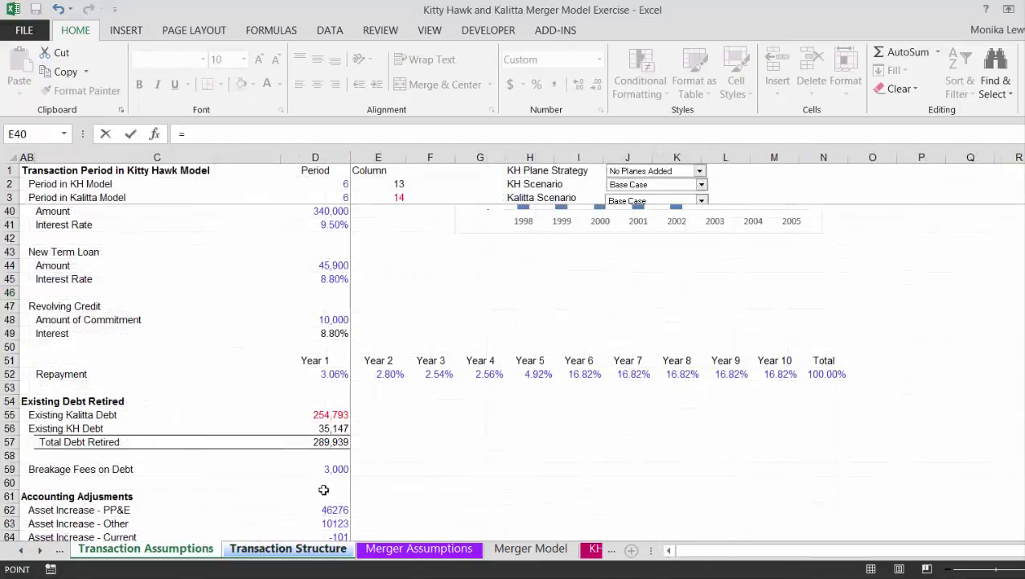
click(325, 469)
key(Return)
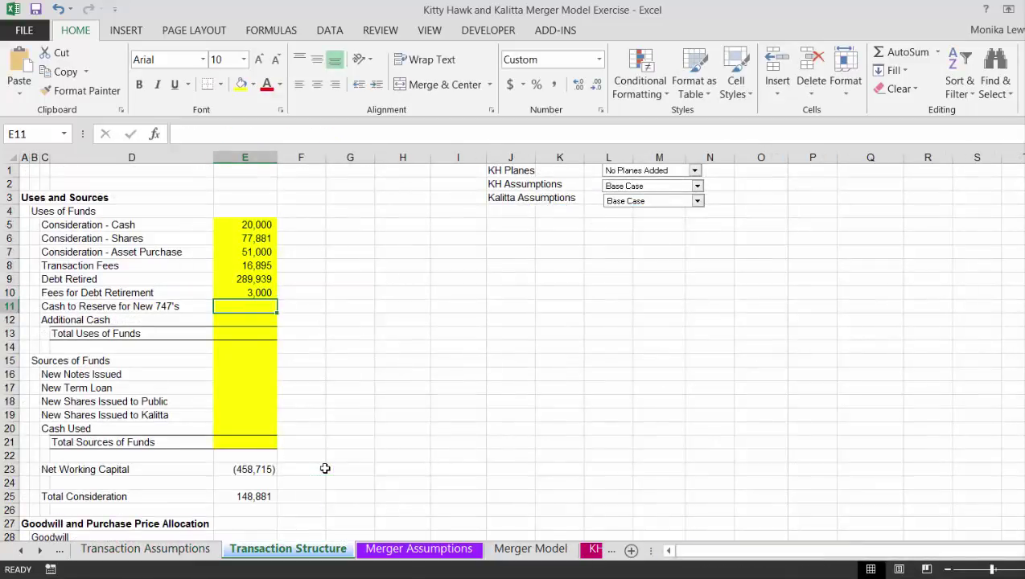
- Link Cash to Reserve for New 747's in E11 to Total Payment for 747's, cell D16 of Transaction Assumptions
text(=)
key(ctrl+Page_Up)
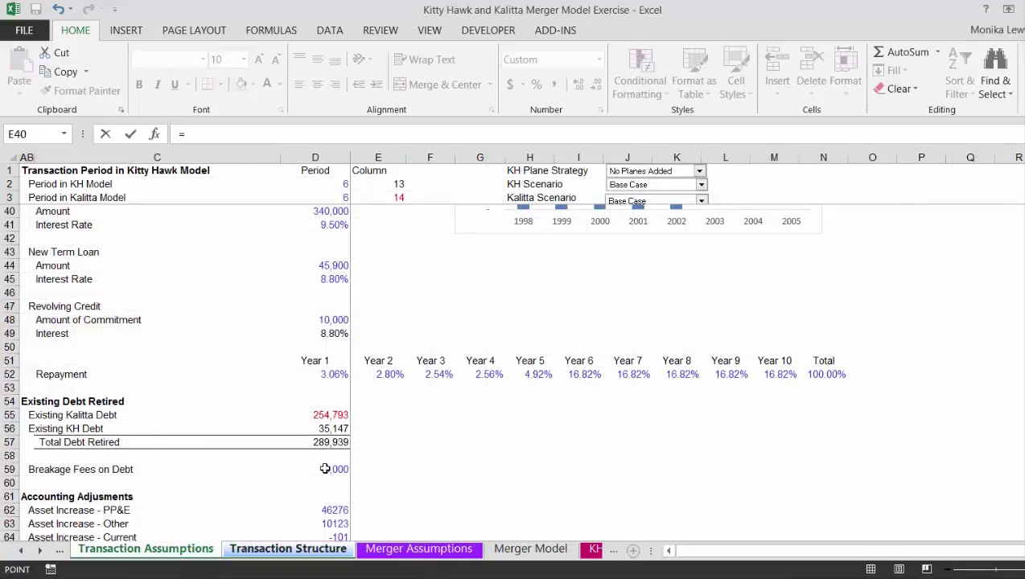
click(294, 319)
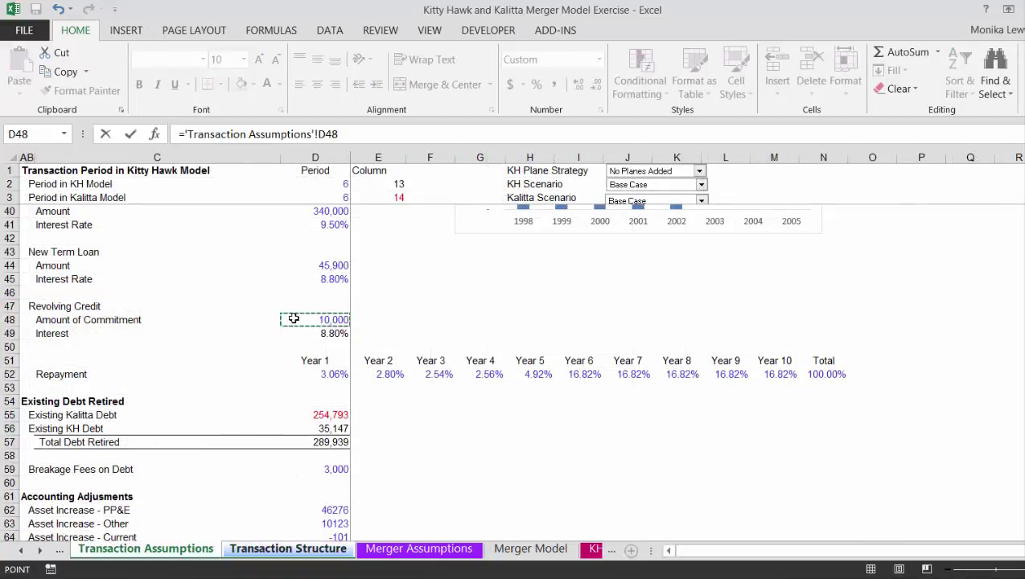
key(Up)
key(Up)
key(Up)
key(Up)
key(Up)
key(Up)
key(Up)
key(Up)
key(Up)
key(Up)
key(Up)
key(Up)
key(Up)
key(Up)
key(Up)
key(Up)
key(Up)
key(Up)
key(Up)
key(Up)
key(Up)
key(Up)
key(Up)
key(Up)
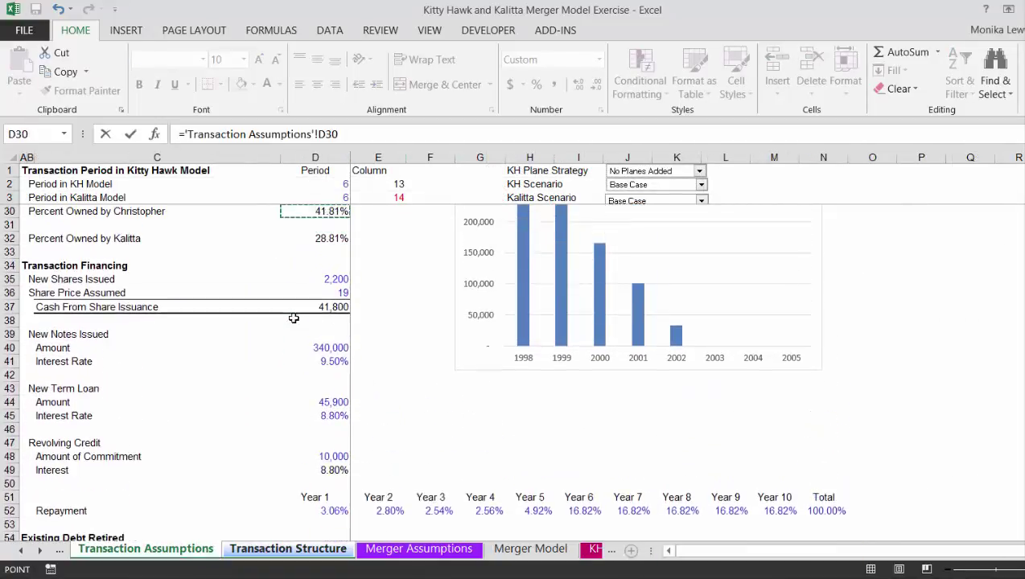
key(Up)
key(Up)
key(Up)
key(Up)
key(Up)
key(Up)
key(Up)
key(Up)
key(Up)
key(Up)
key(Up)
key(Up)
key(Up)
key(Up)
key(Up)
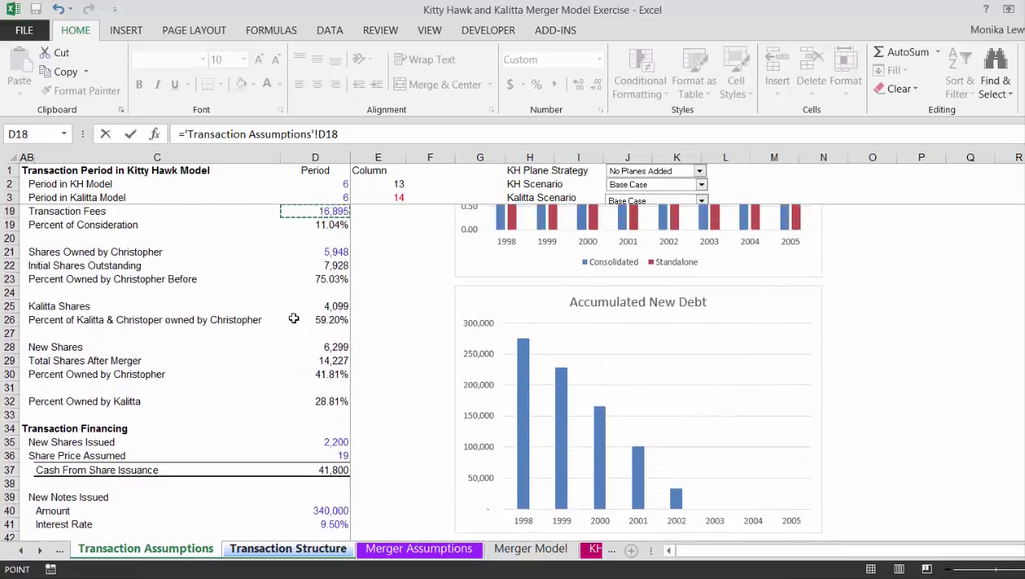
key(Down)
key(Down)
key(Down)
key(Down)
key(Down)
key(Down)
key(Down)
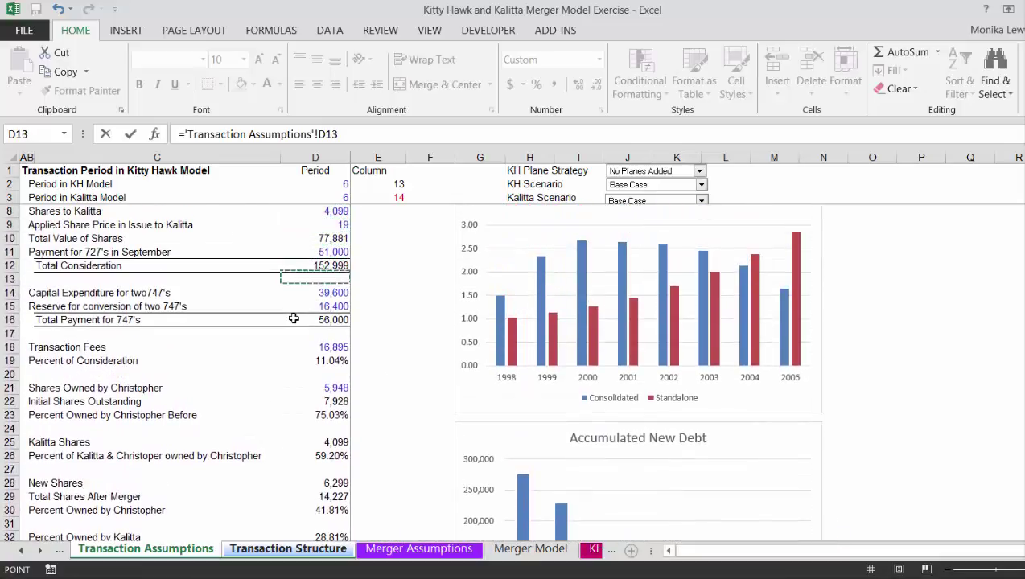
key(Return)
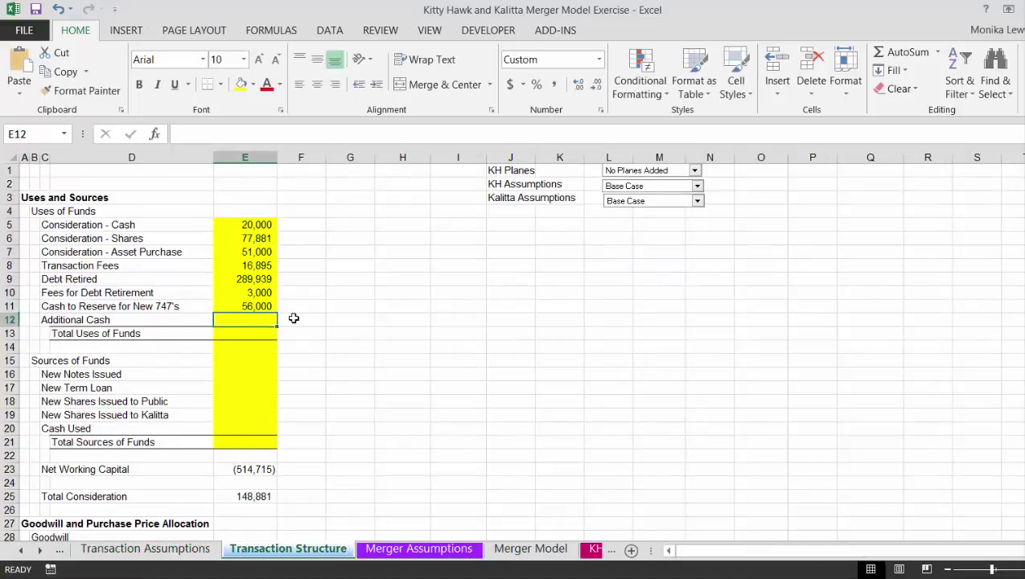
- Start a linking formula for New Notes Issued in E16 and look for its source amount on Transaction Assumptions
key(Down)
key(Down)
key(Down)
key(Down)
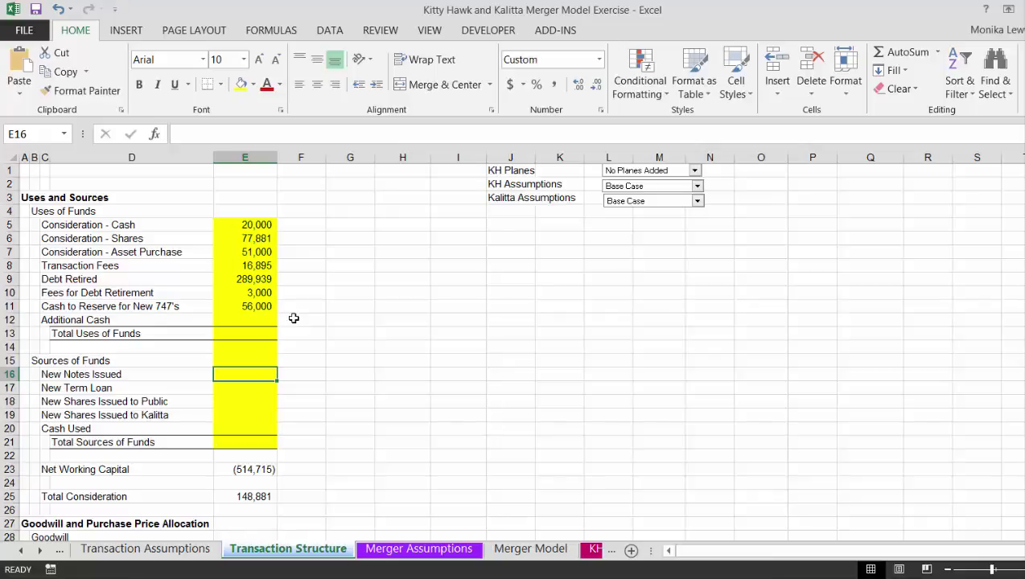
text(=)
key(ctrl+Page_Up)
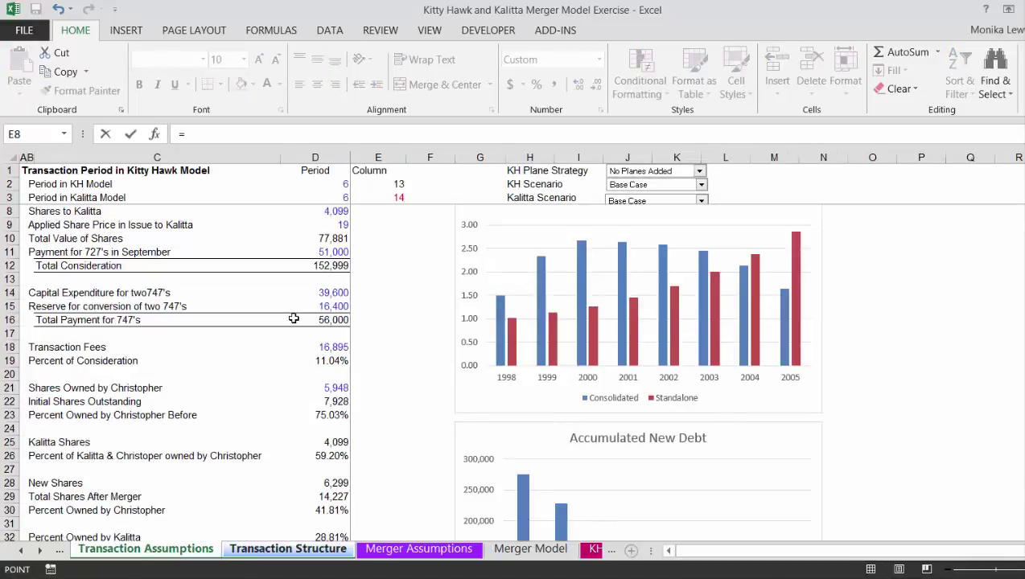
click(305, 376)
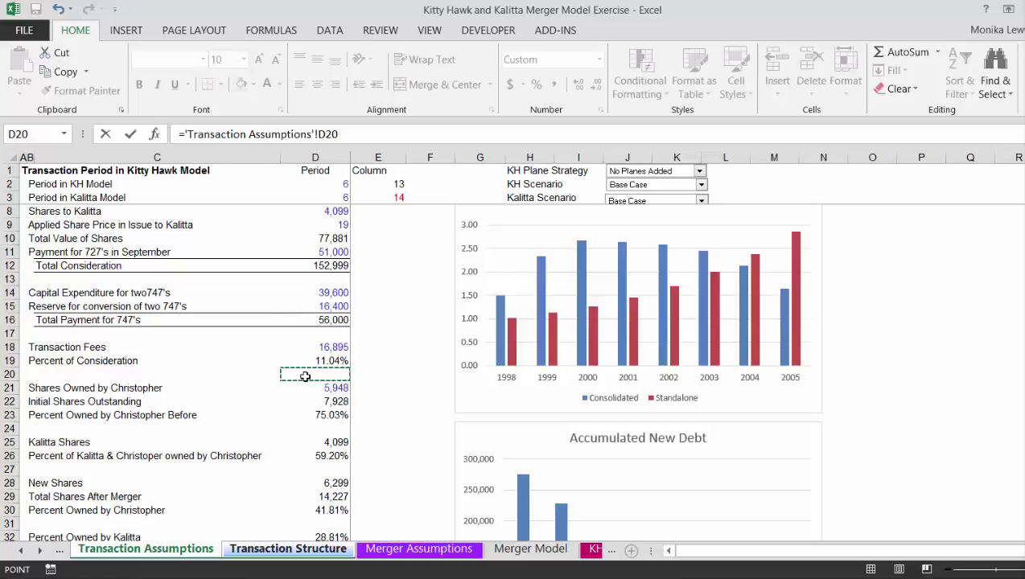
key(Up)
key(Up)
key(Up)
key(Up)
key(Up)
key(Up)
key(Up)
key(Up)
key(Up)
key(Up)
key(Up)
key(Up)
key(Up)
key(Up)
key(Up)
key(Up)
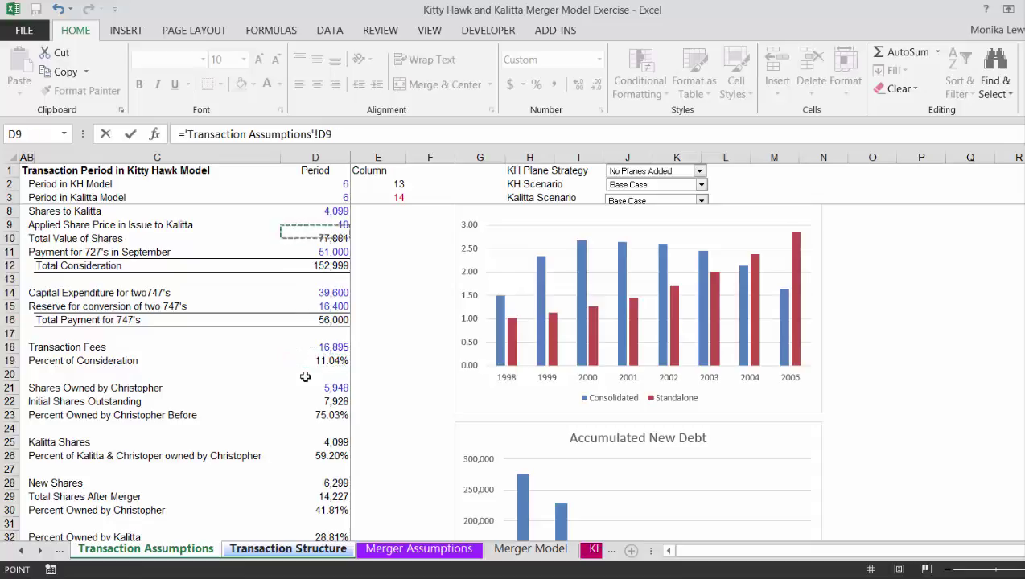
key(Down)
key(Down)
key(Down)
key(Down)
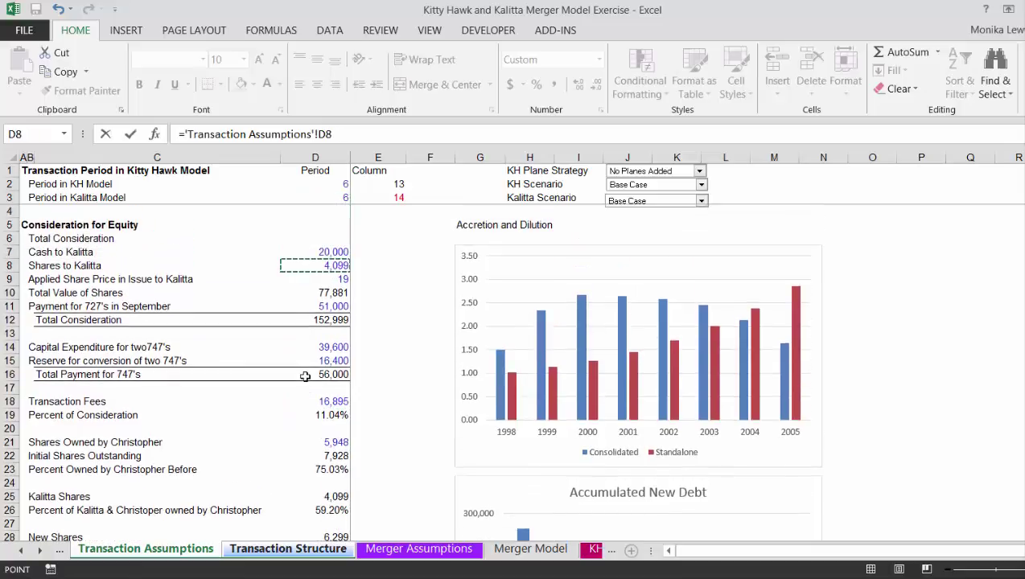
- Try to link New Notes Issued in E16 to the Total Value of Shares in cell D10 of the Transaction Assumptions sheet
key(Down)
key(Down)
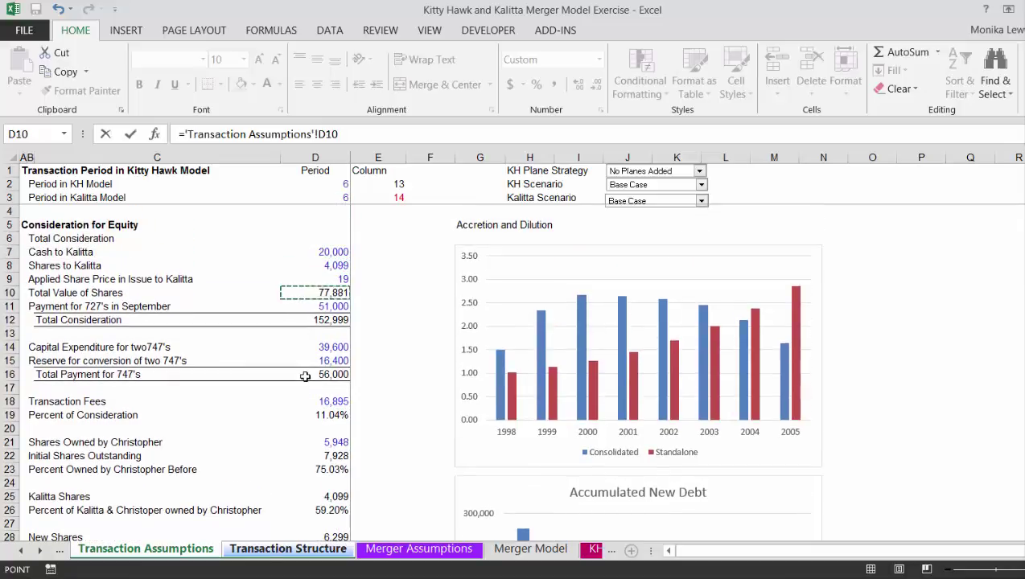
key(Up)
key(Up)
key(Up)
key(Down)
key(Down)
key(Down)
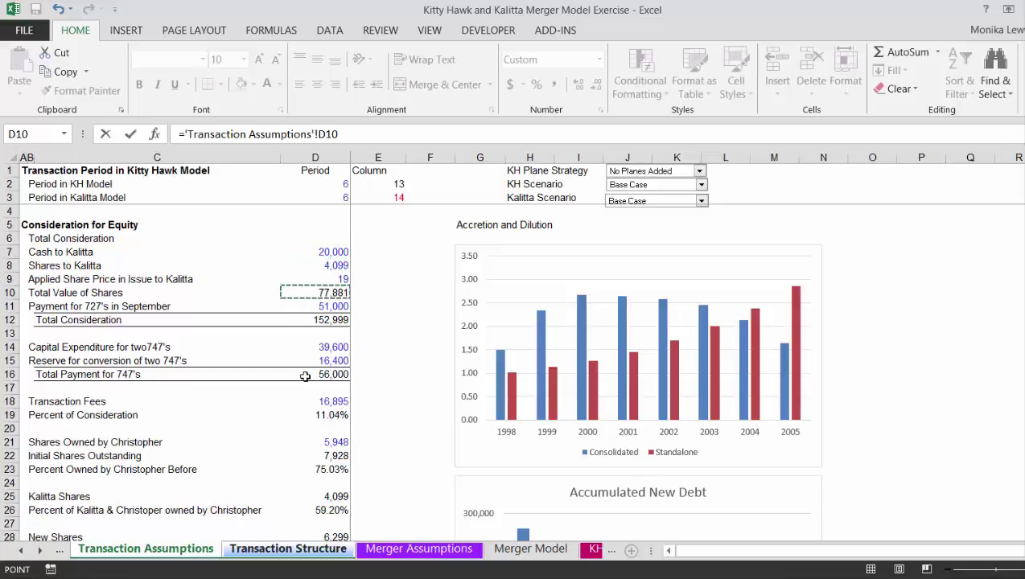
key(Return)
key(Up)
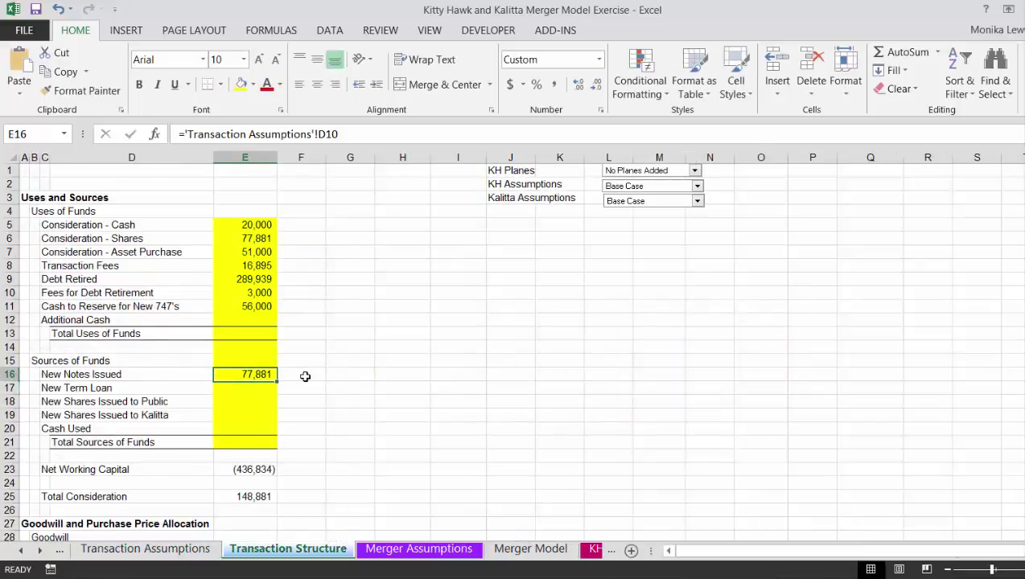
- Link New Notes Issued in E16 to the new notes Amount in cell D40 of the Transaction Assumptions sheet
text(=)
key(ctrl+Page_Up)
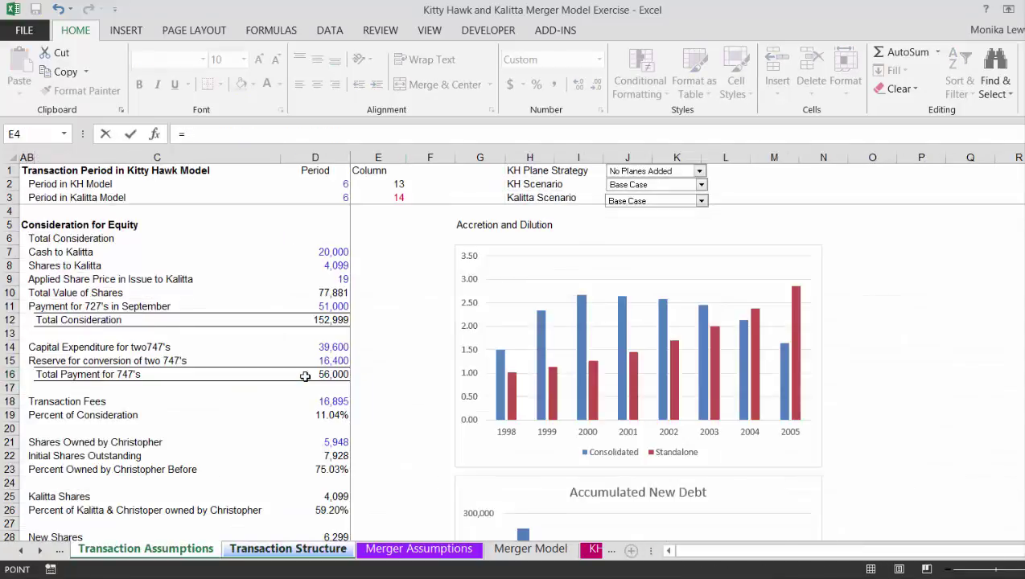
click(322, 430)
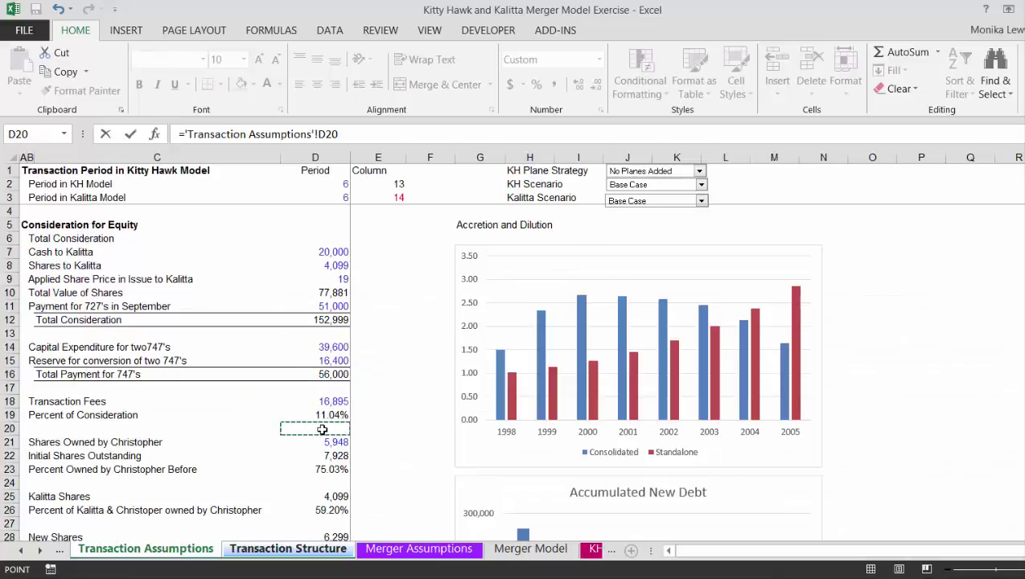
scroll(322, 430, down, 8)
key(Down)
key(Down)
key(Down)
key(Down)
key(Down)
key(Down)
key(Down)
key(Down)
key(Down)
key(Down)
key(Down)
key(Down)
key(Down)
key(Down)
key(Down)
key(Down)
key(Down)
key(Down)
key(Down)
key(Down)
key(Down)
key(Up)
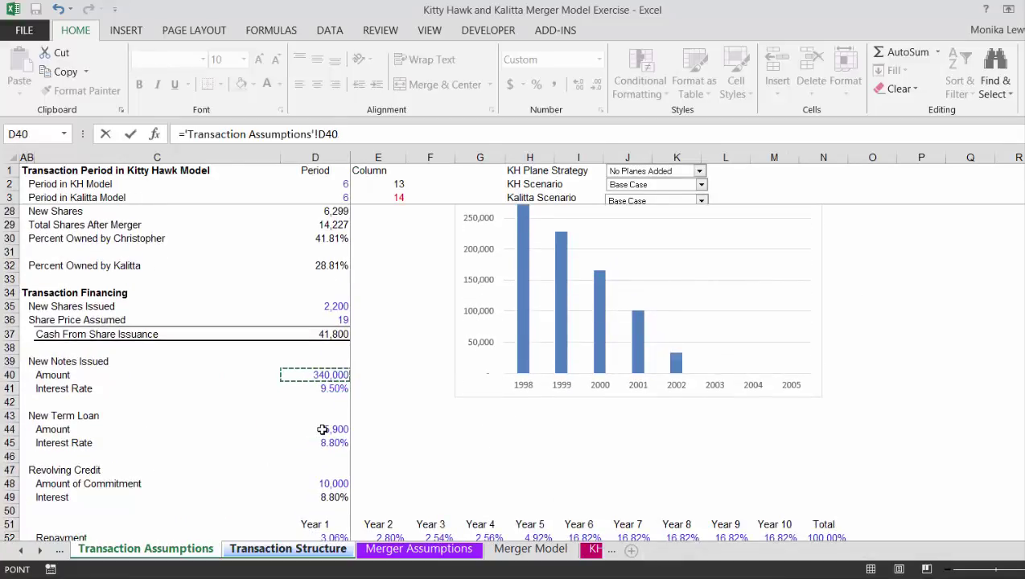
key(Return)
- Link New Term Loan in E17 to the term loan Amount in cell D44 of the Transaction Assumptions sheet
text(=)
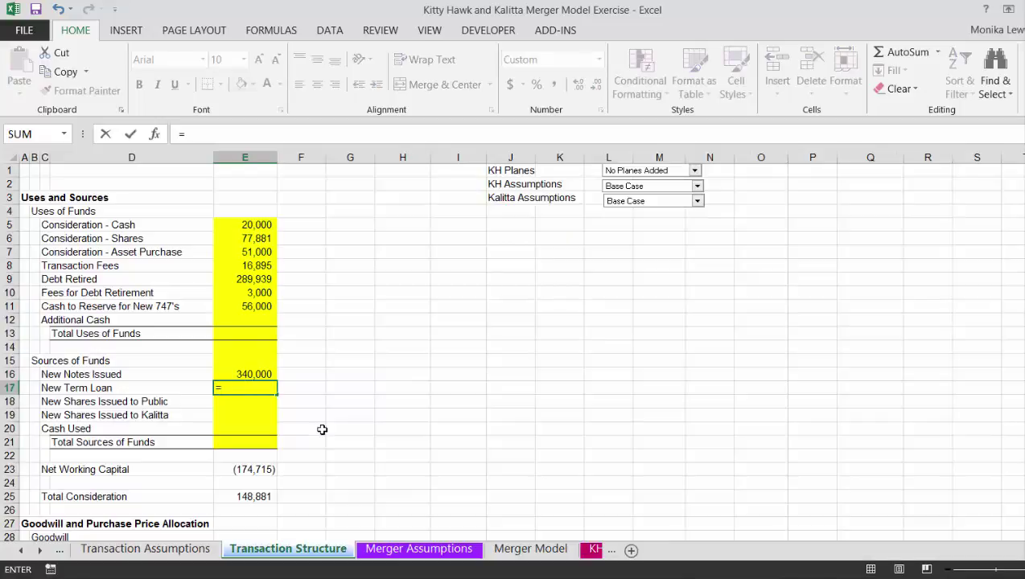
key(ctrl+Page_Up)
click(322, 430)
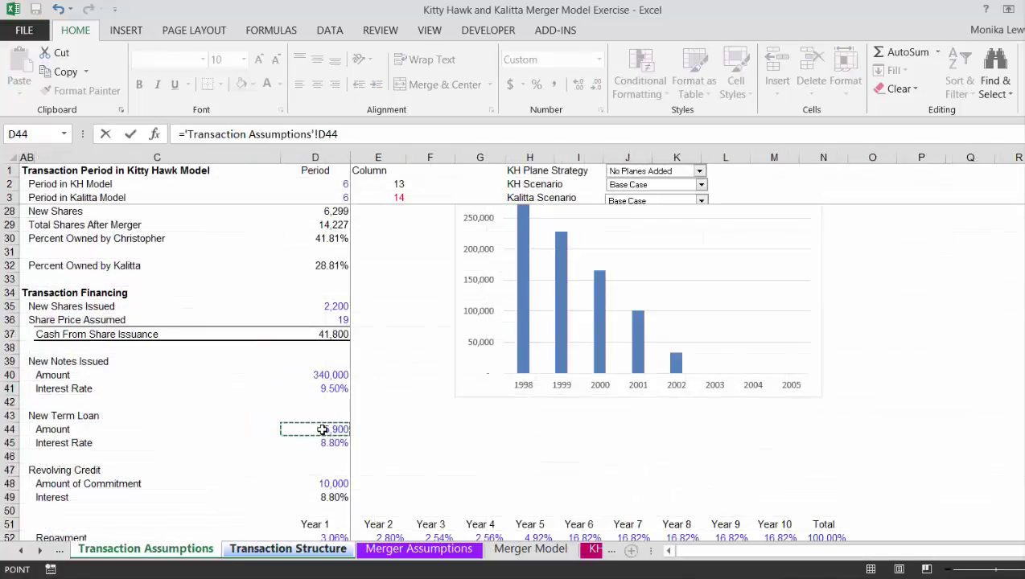
key(Return)
- Link New Shares Issued to Public in E18 to Cash From Share Issuance in cell D37 of the Transaction Assumptions sheet
text(=)
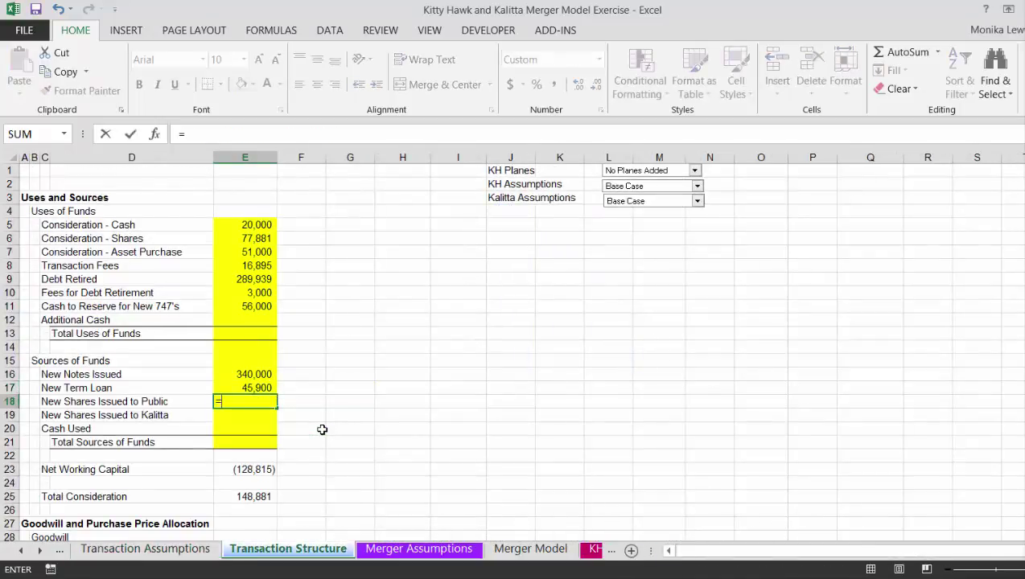
key(ctrl+Page_Up)
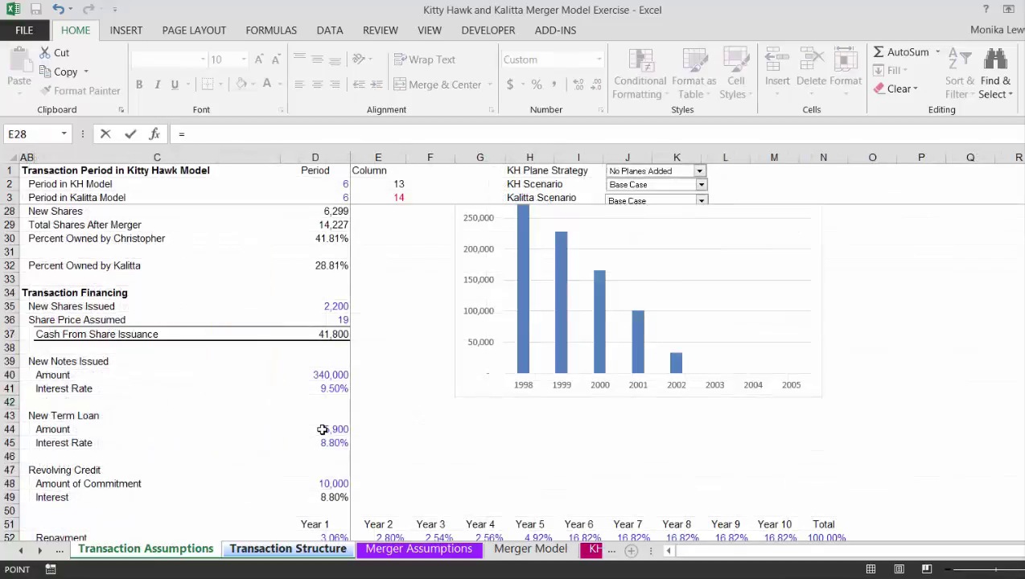
click(313, 479)
key(Down)
key(Down)
key(Down)
key(Down)
key(Down)
key(Down)
key(Down)
key(Down)
key(Down)
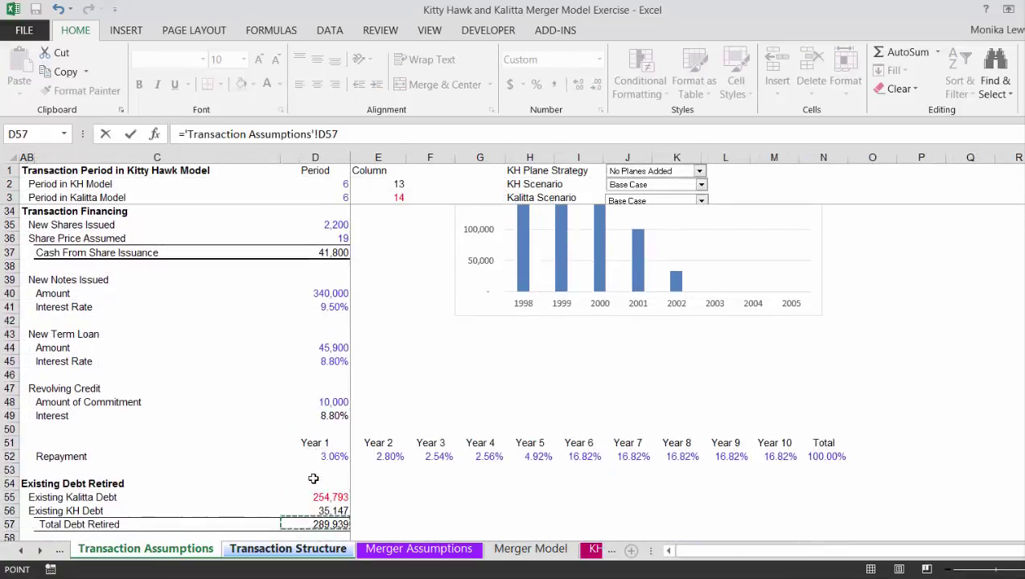
key(Down)
key(Up)
key(Up)
key(Up)
key(Up)
key(Up)
key(Up)
key(Up)
key(Up)
key(Up)
key(Up)
key(Up)
key(Up)
key(Up)
key(Up)
key(Up)
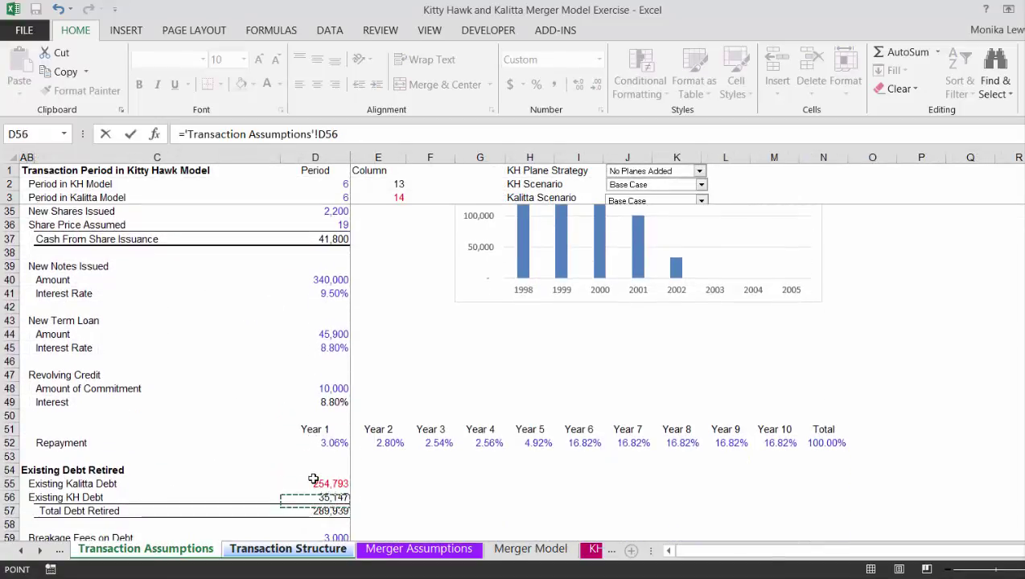
key(Up)
key(Up)
key(Up)
key(Up)
key(Up)
key(Up)
key(Up)
key(Up)
key(Up)
key(Up)
key(Up)
key(Down)
key(Down)
key(Down)
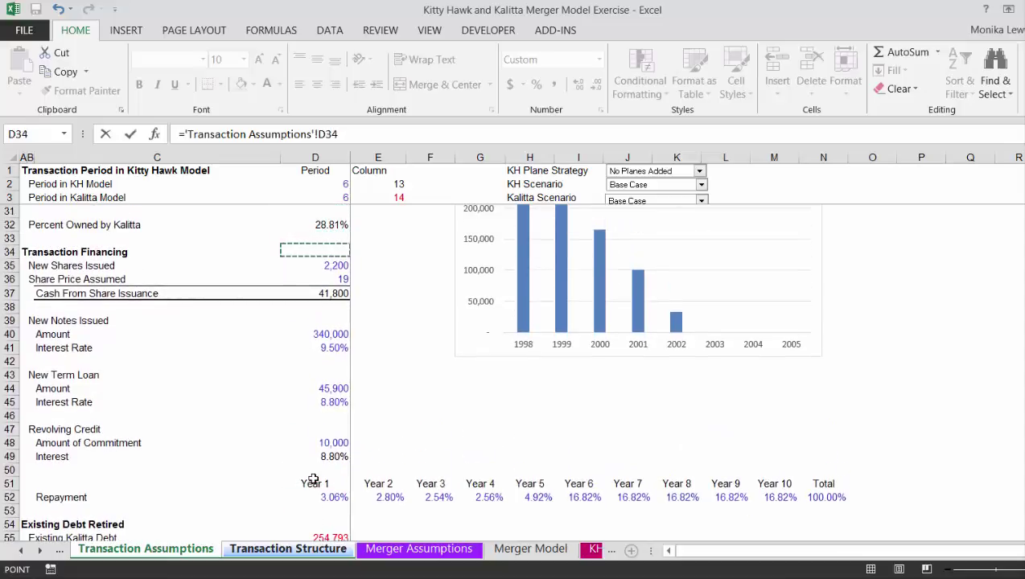
key(Down)
key(Down)
key(Return)
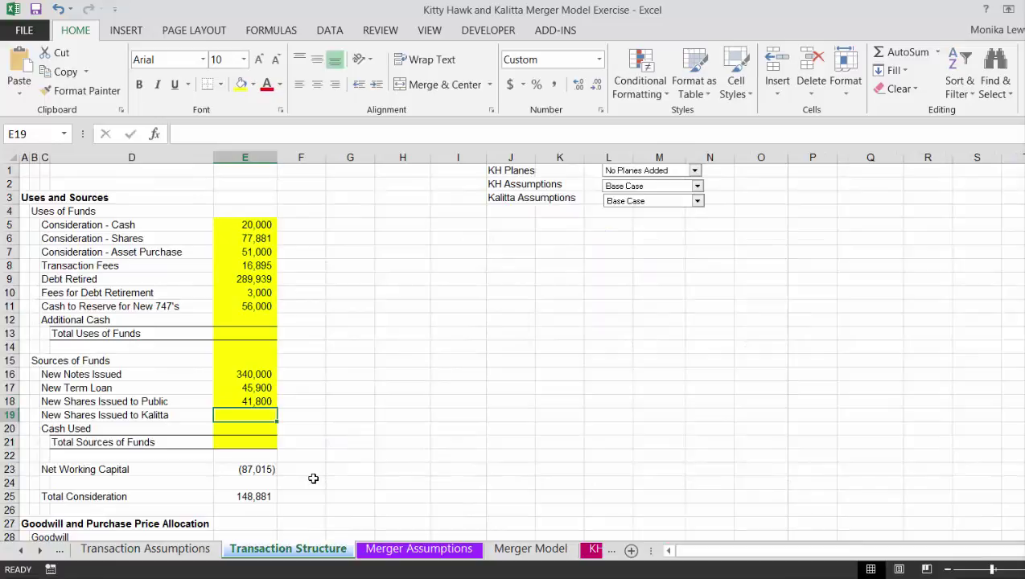
- Link New Shares Issued to Kalitta in E19 to the Total Value of Shares in cell D10 of the Transaction Assumptions sheet
text(=)
key(ctrl+Page_Up)
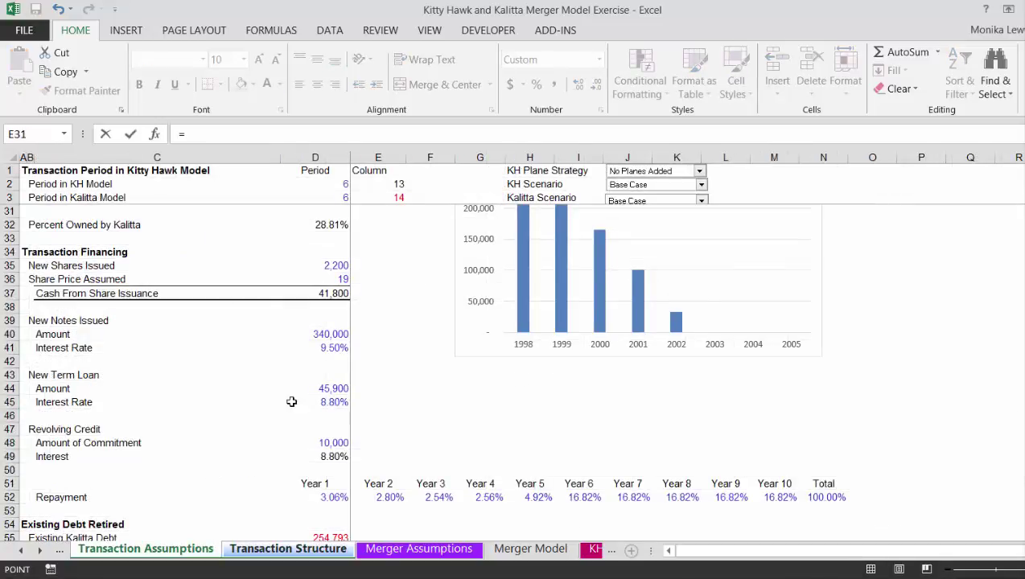
click(309, 284)
key(Up)
key(Up)
key(Up)
key(Up)
key(Up)
key(Up)
key(Up)
key(Up)
key(Up)
key(Up)
key(Up)
key(Up)
key(Up)
key(Up)
key(Up)
key(Up)
key(Up)
key(Up)
key(Up)
key(Up)
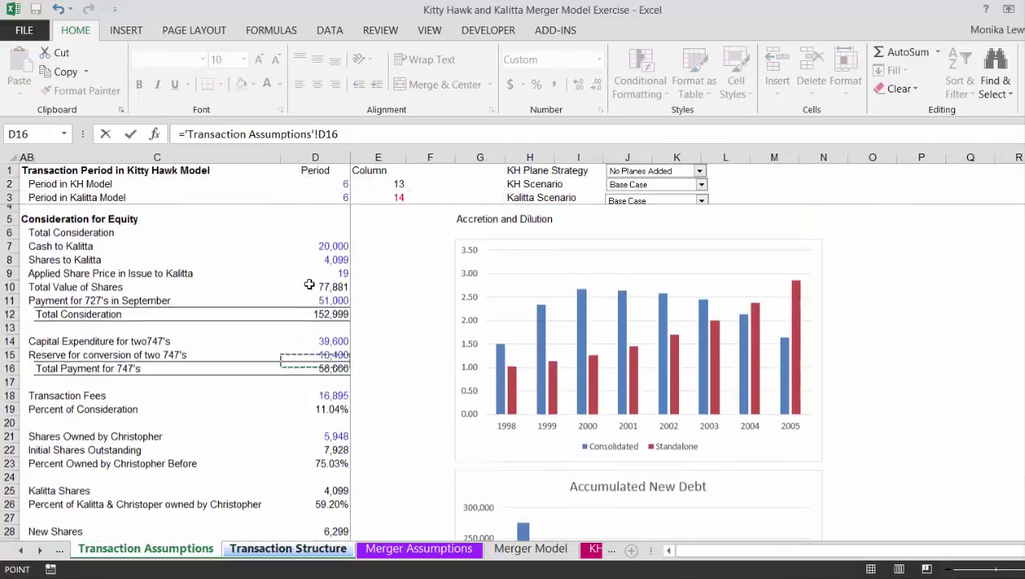
key(Up)
key(Up)
key(Down)
key(Down)
key(Down)
key(Down)
key(Down)
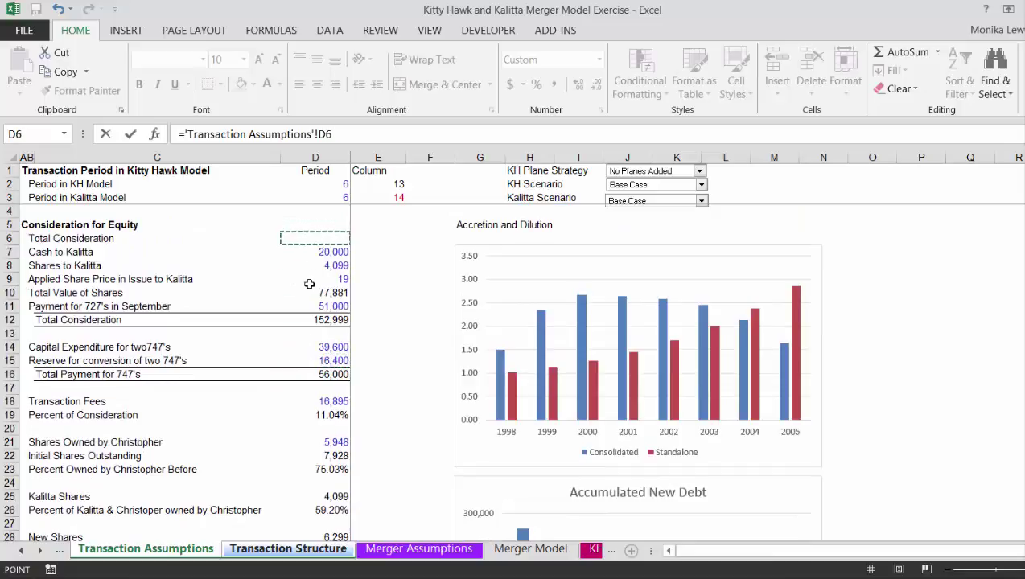
key(Return)
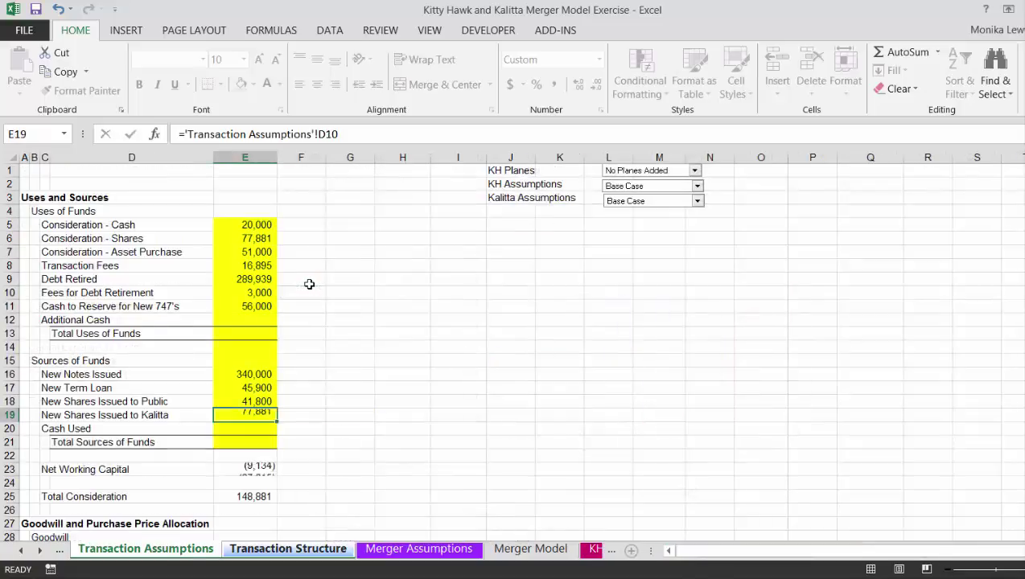
- Examine which source and use ranges the Net Working Capital formula in E23 refers to
key(Down)
key(Down)
key(Down)
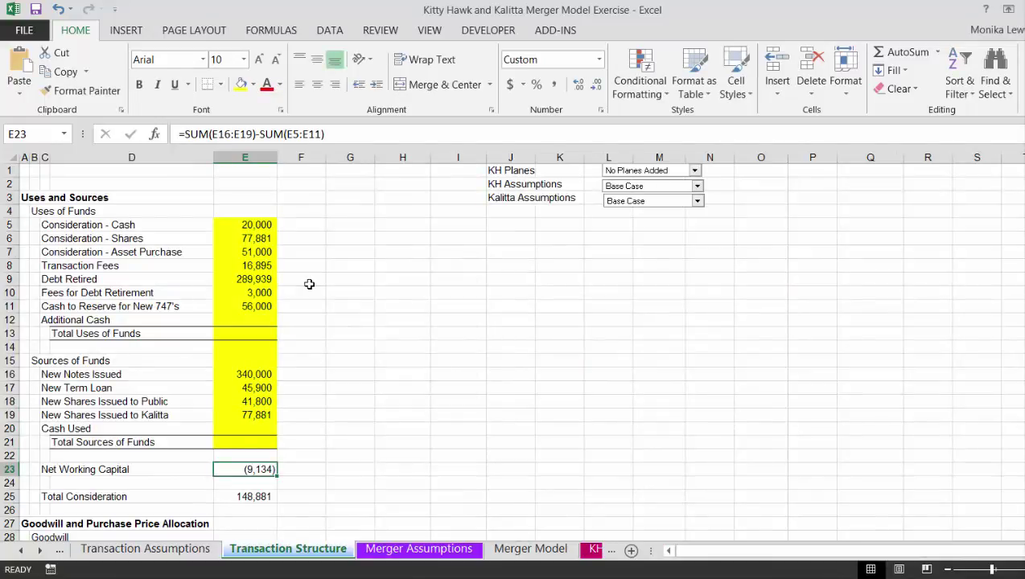
key(F2)
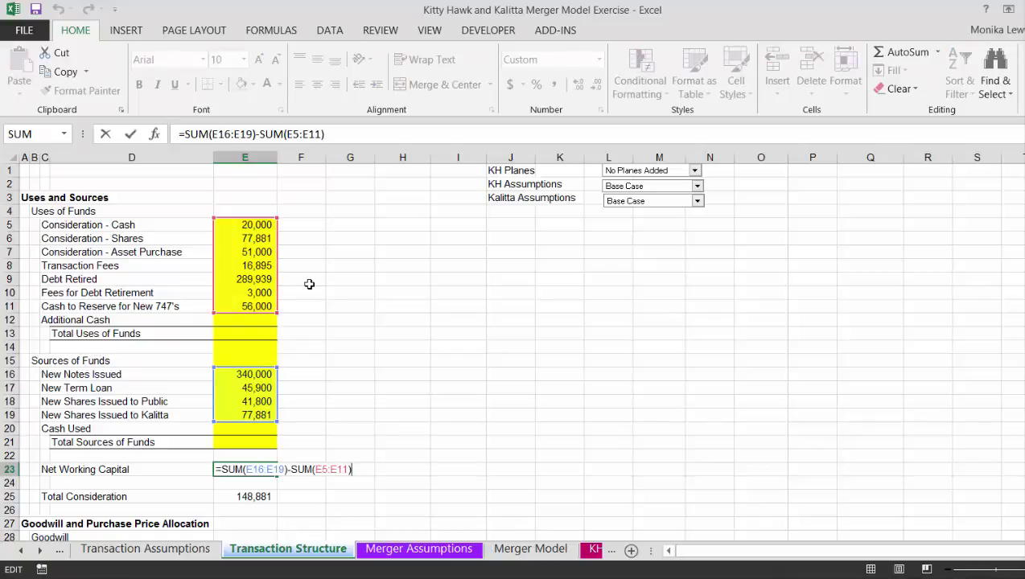
key(Return)
- Insert two blank rows above the Net Working Capital row
key(Up)
key(shift+space)
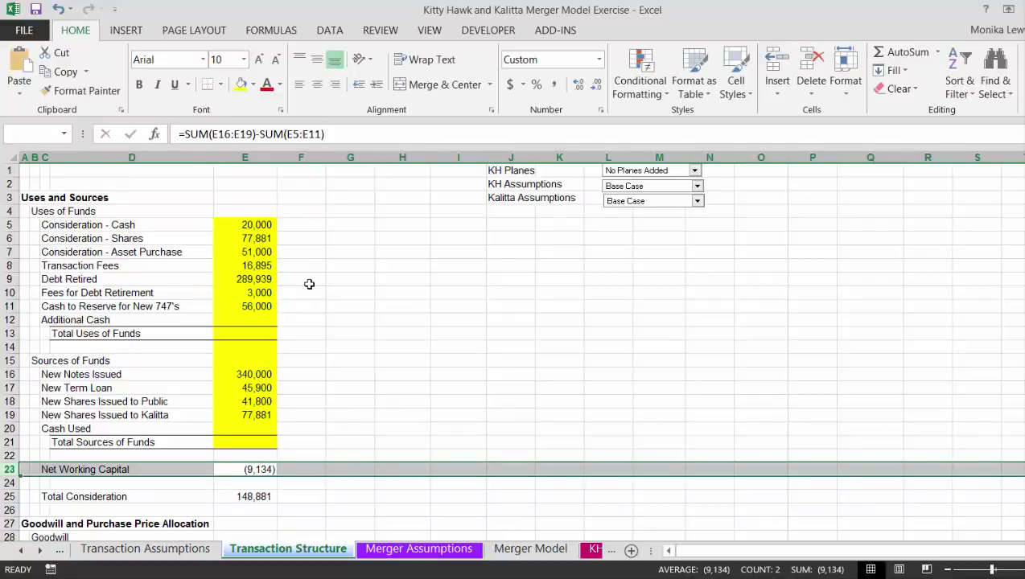
key(ctrl+shift+plus)
key(ctrl+shift+plus)
- Label cell C23 "Subtotal of Uses"
key(Left)
key(Left)
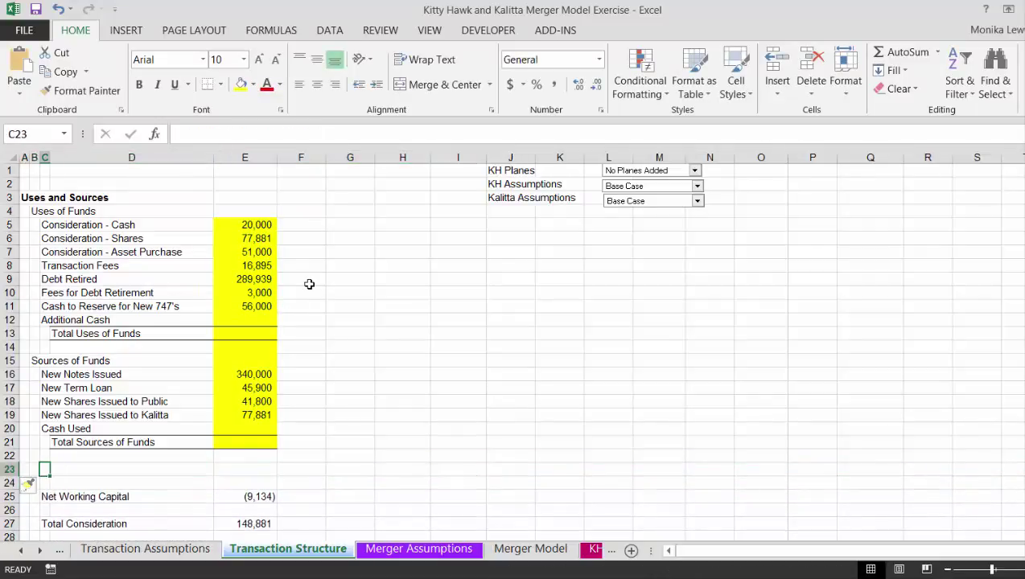
text(Subtotal of)
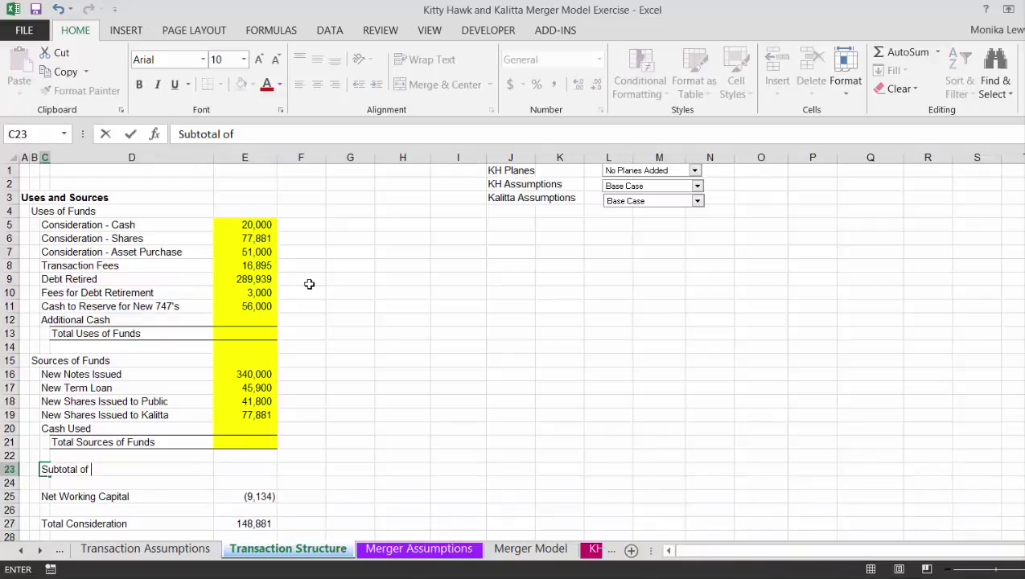
text( Uses)
key(ctrl+Return)
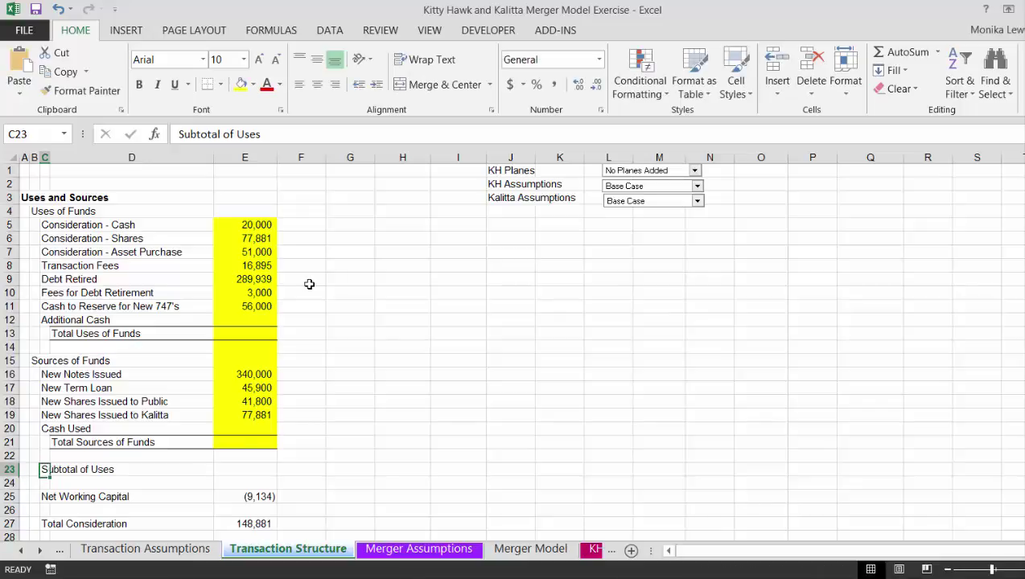
- Calculate the subtotal of uses in E23 with =sum(E5:E11)
key(Right)
key(Right)
text(=sum()
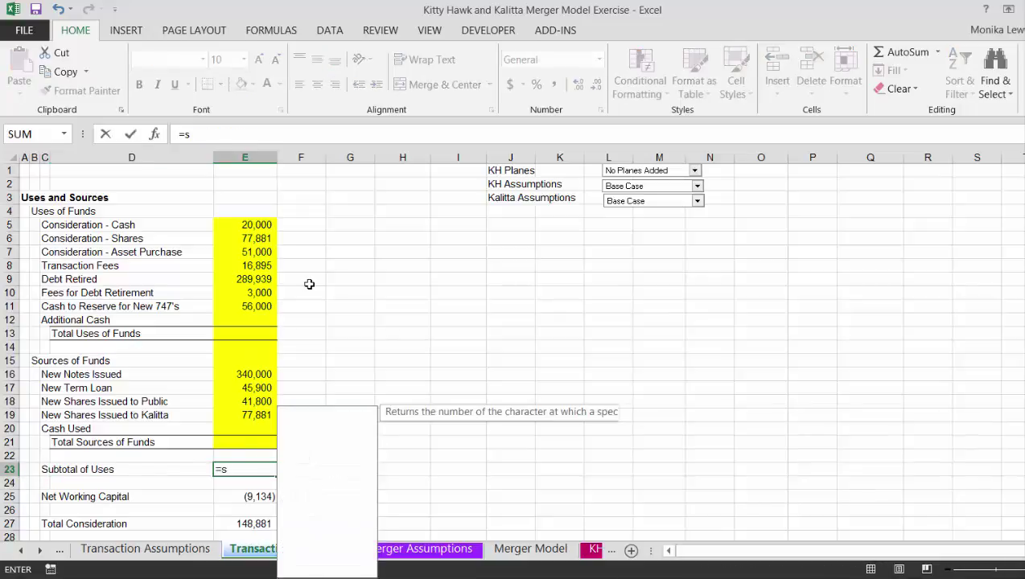
key(Up)
key(Up)
key(Up)
key(Up)
key(Up)
key(Up)
key(Up)
key(Up)
key(Up)
key(Up)
key(Up)
key(Up)
key(Up)
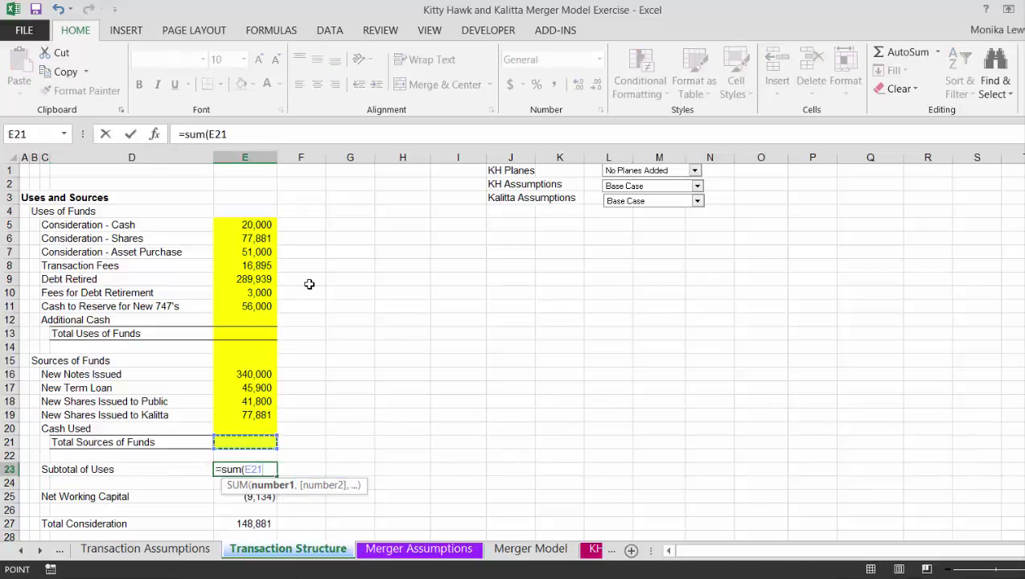
key(Down)
key(shift+Up)
key(shift+Up)
key(shift+Up)
key(shift+Up)
key(shift+Up)
key(shift+Up)
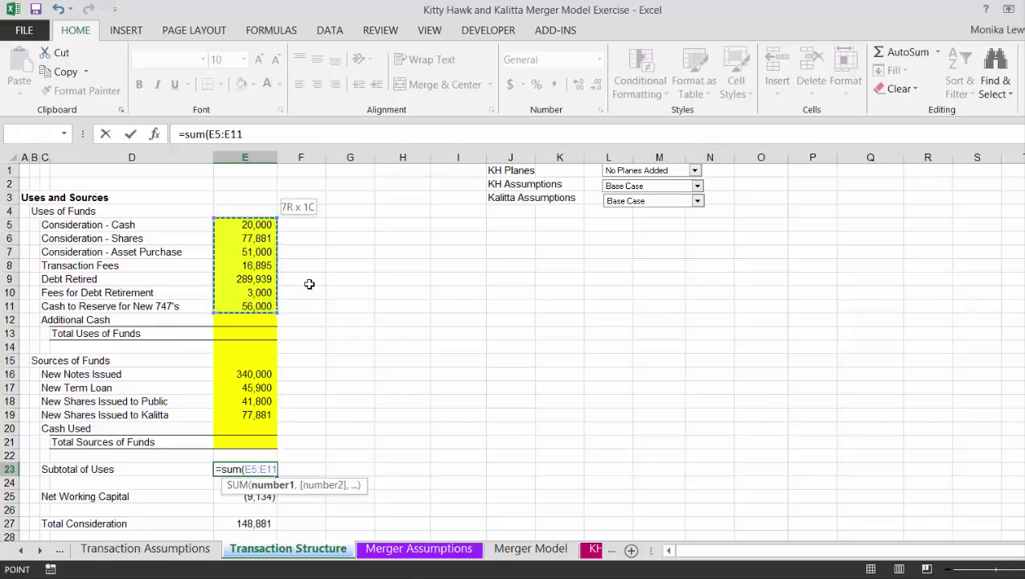
text())
key(Return)
key(Left)
key(Left)
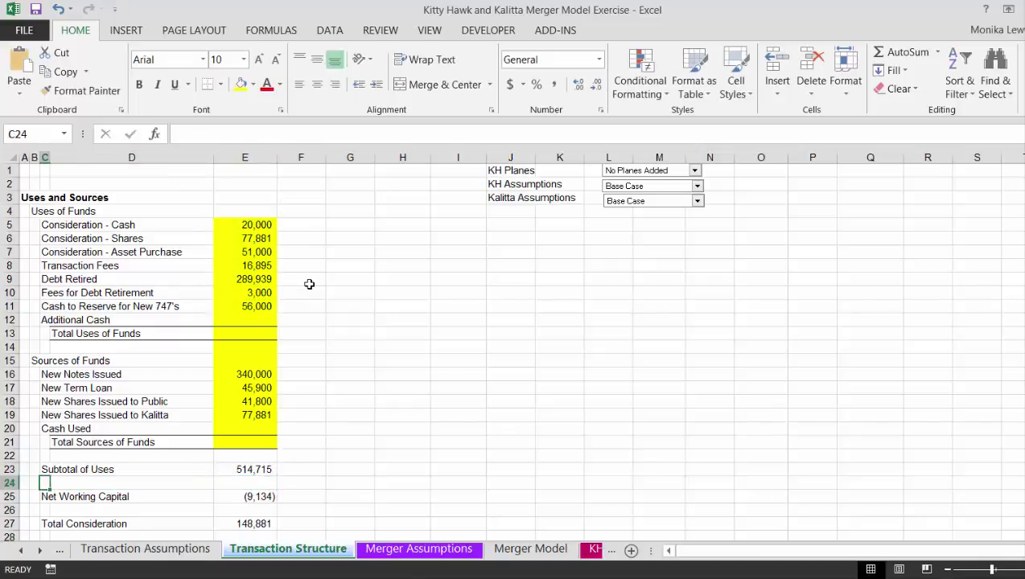
- Insert a blank row below the Subtotal of Uses row and label cell C24 "Subtotal of Source"
key(shift+space)
key(ctrl+shift+equal)
key(Left)
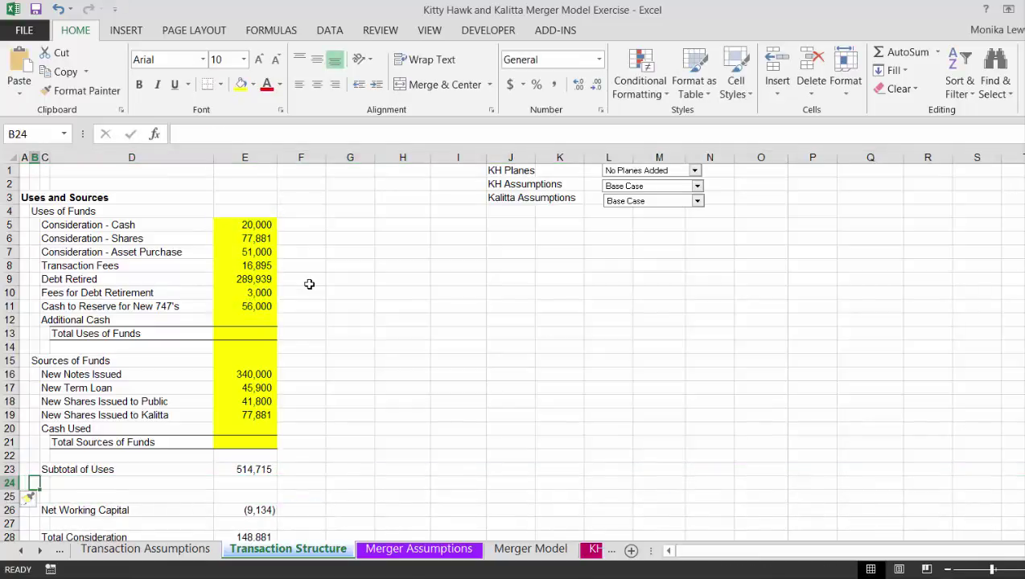
key(Right)
text(S)
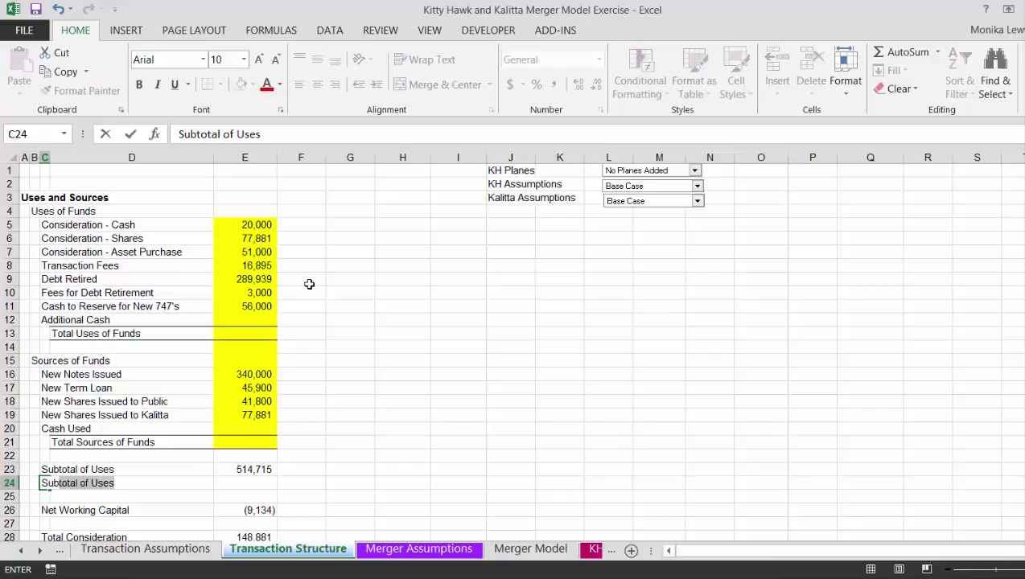
text(ubtotal of Source)
- Calculate the subtotal of sources in E24 with =sum(E16:E19)
key(Right)
key(Right)
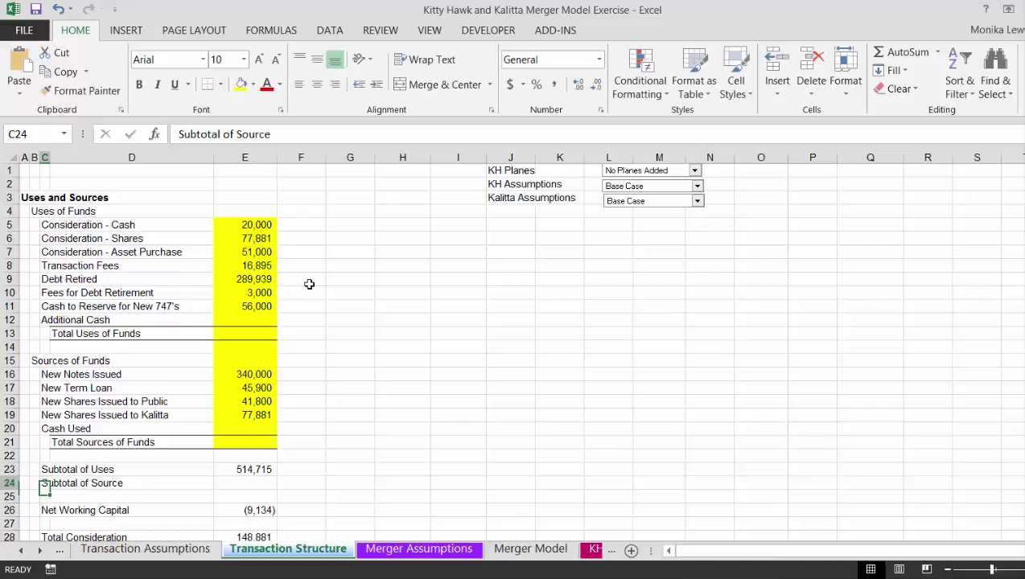
text(=sum()
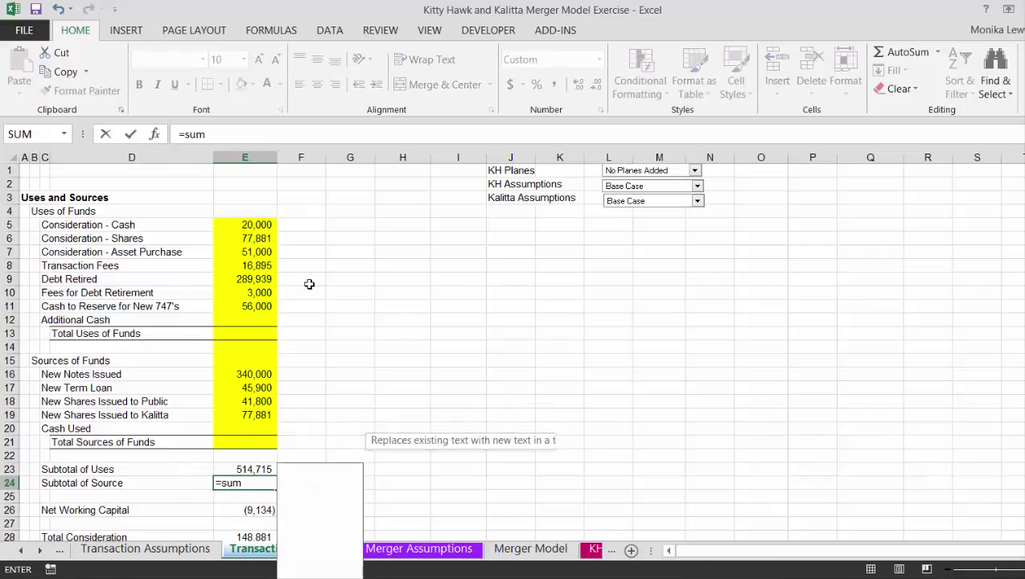
key(Up)
key(Up)
key(Up)
key(Up)
key(Up)
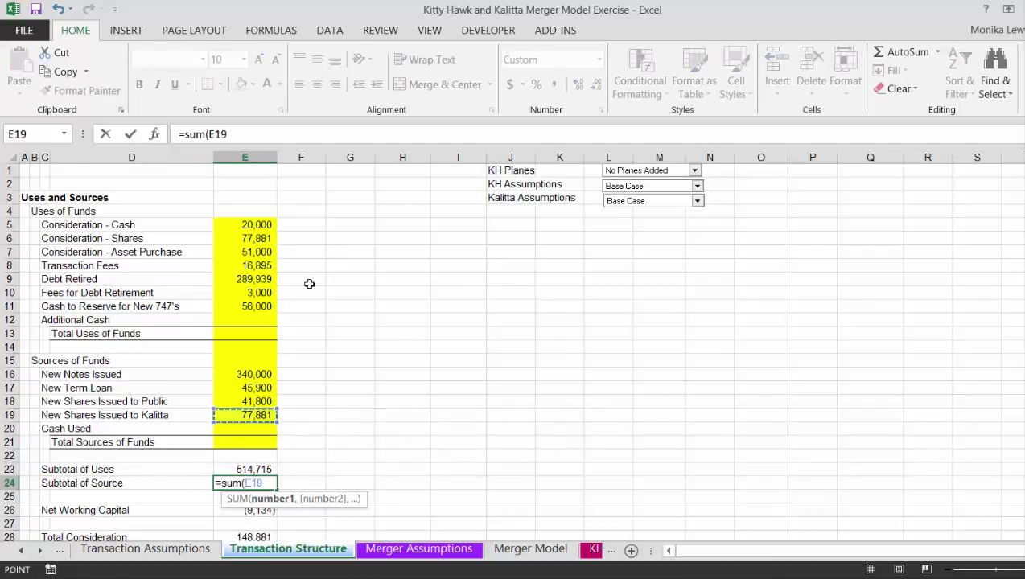
key(shift+Up)
key(shift+Up)
key(shift+Up)
key(Return)
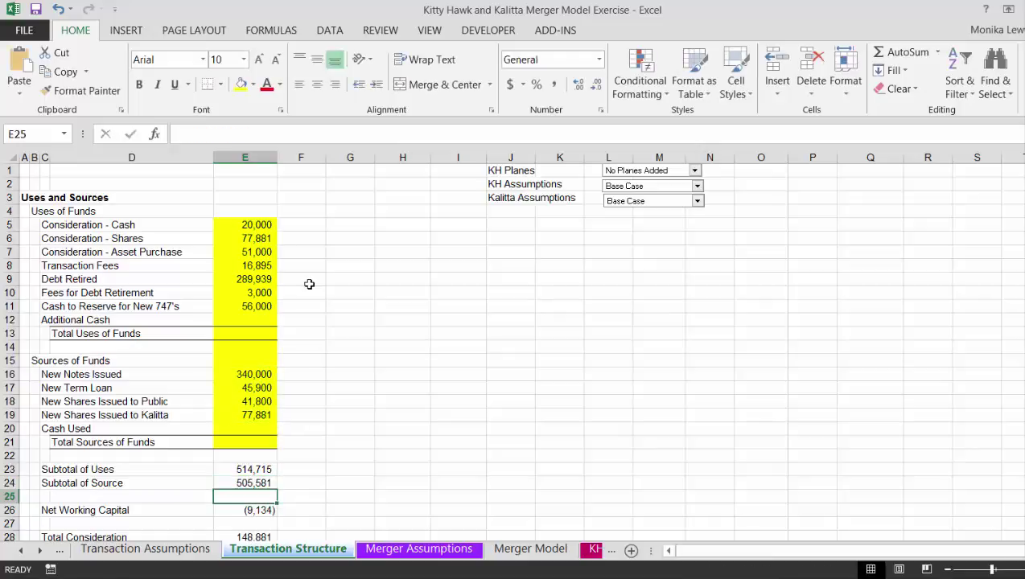
- Correct the label in C24 to "Subtotal of Sources"
key(Up)
key(Up)
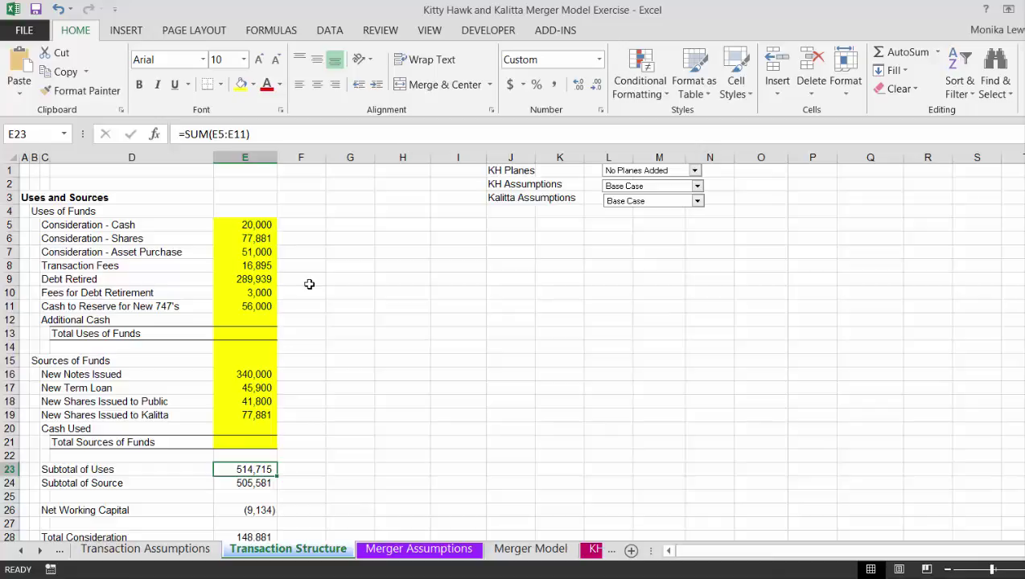
key(Left)
key(Down)
key(F2)
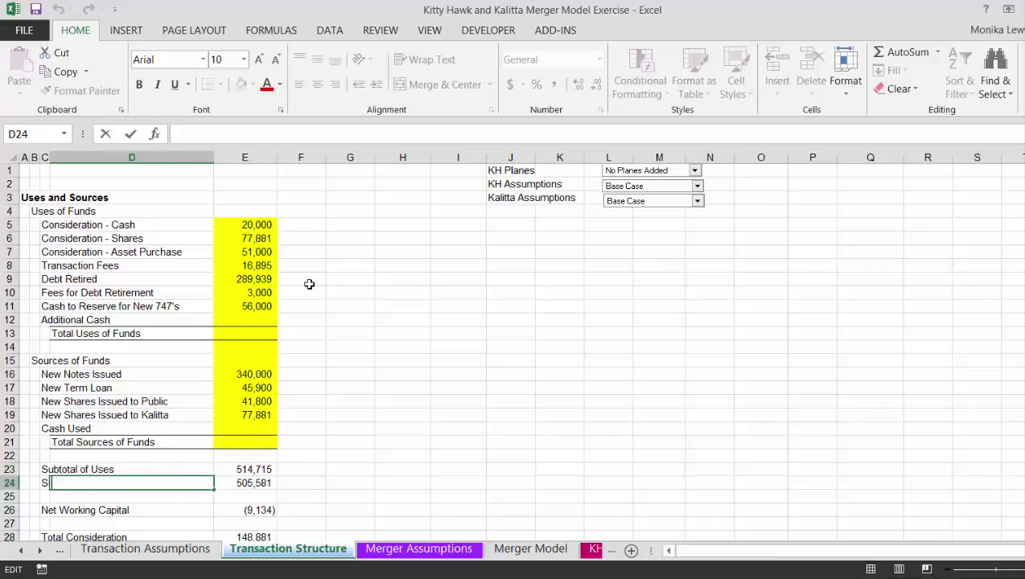
key(Home)
key(Right)
key(Left)
key(F2)
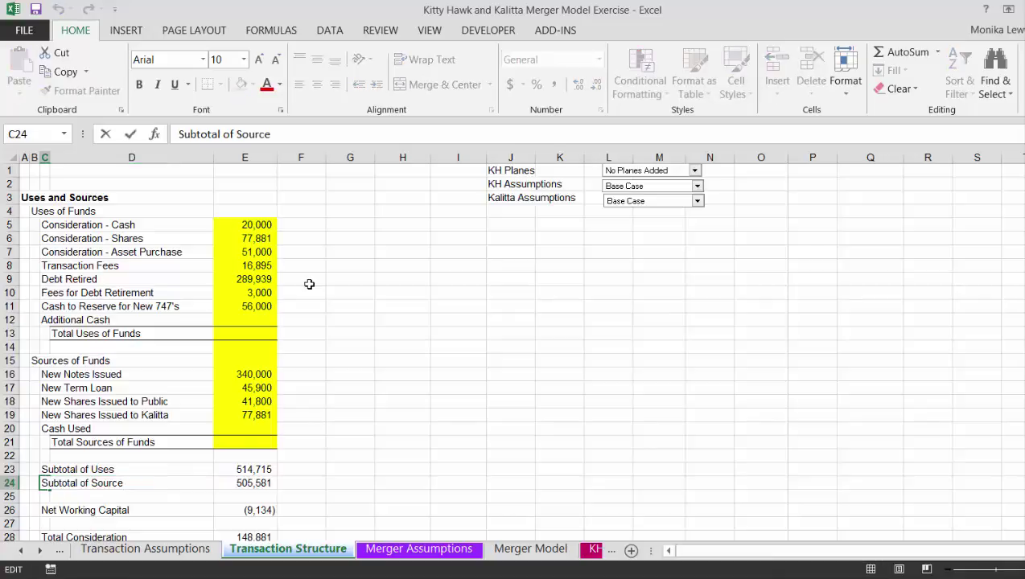
key(ctrl+Return)
- Fill Cash Used in E20 with the negative of the Net Working Capital in E26
key(Up)
key(Up)
key(Up)
key(Up)
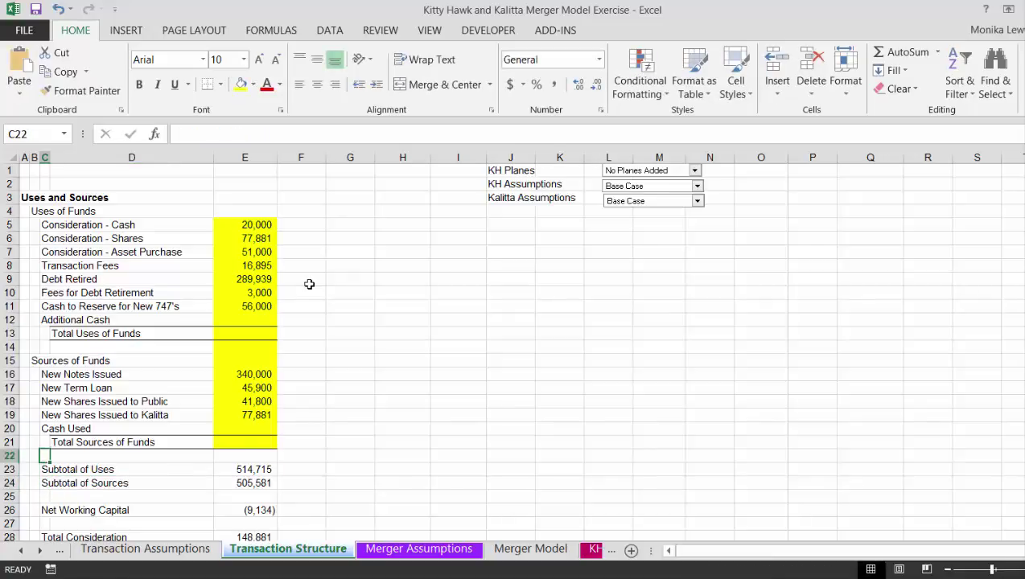
key(Up)
key(Down)
key(Right)
key(Right)
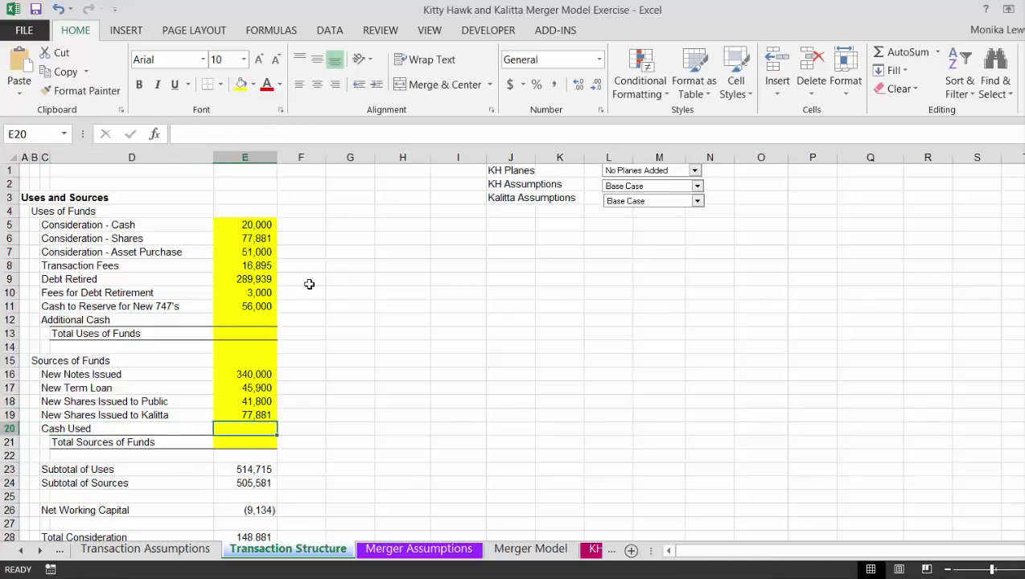
text(=-)
key(Down)
key(Down)
key(Down)
key(Down)
key(Down)
key(Down)
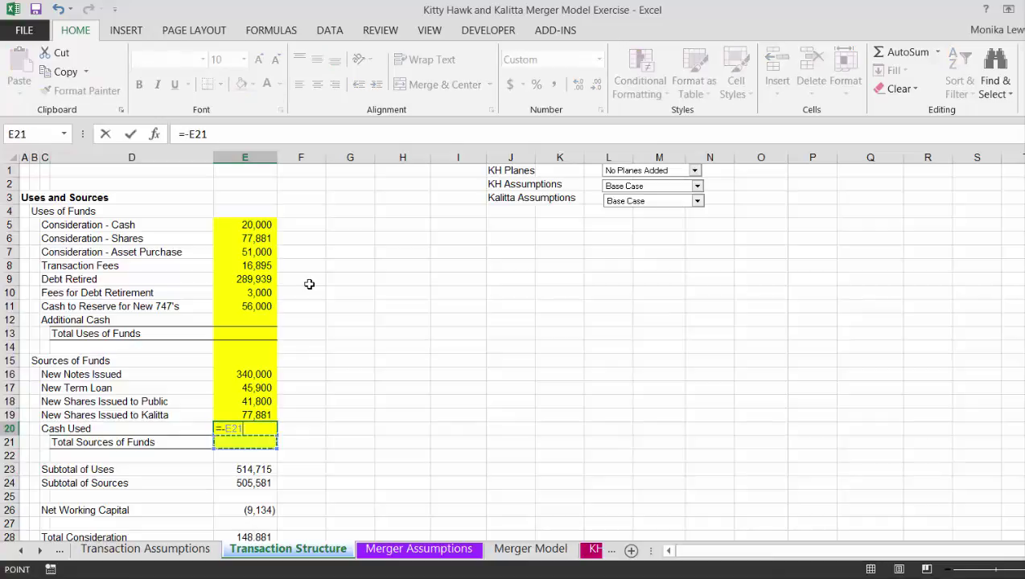
key(Return)
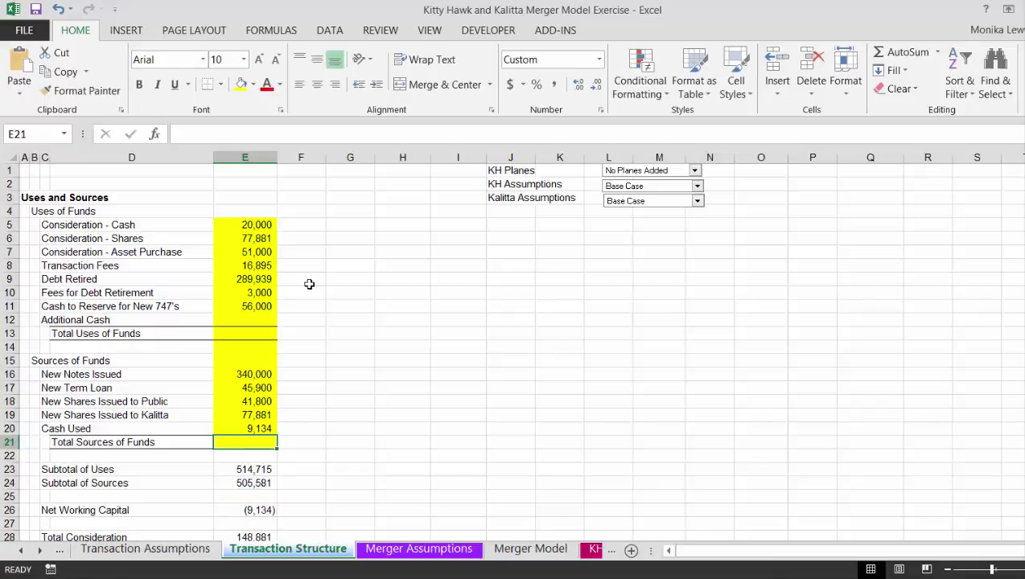
- Calculate Total Sources of Funds in E21 with =SUM(E16:E20) and Total Uses of Funds in E13 with AutoSum
key(alt+equal)
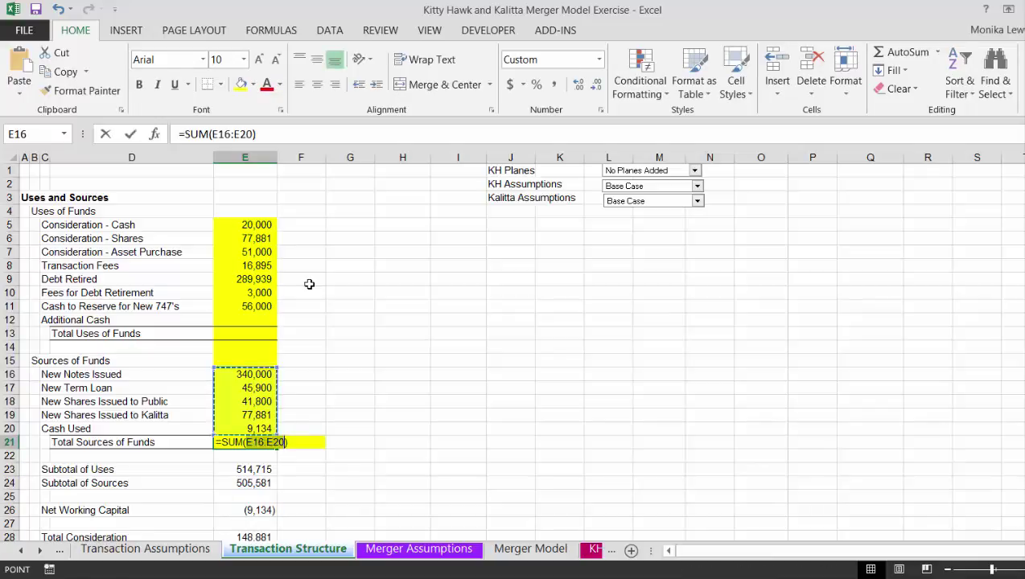
key(Return)
key(Up)
key(Up)
key(Up)
key(Up)
key(Up)
key(Up)
key(Up)
key(Up)
key(Up)
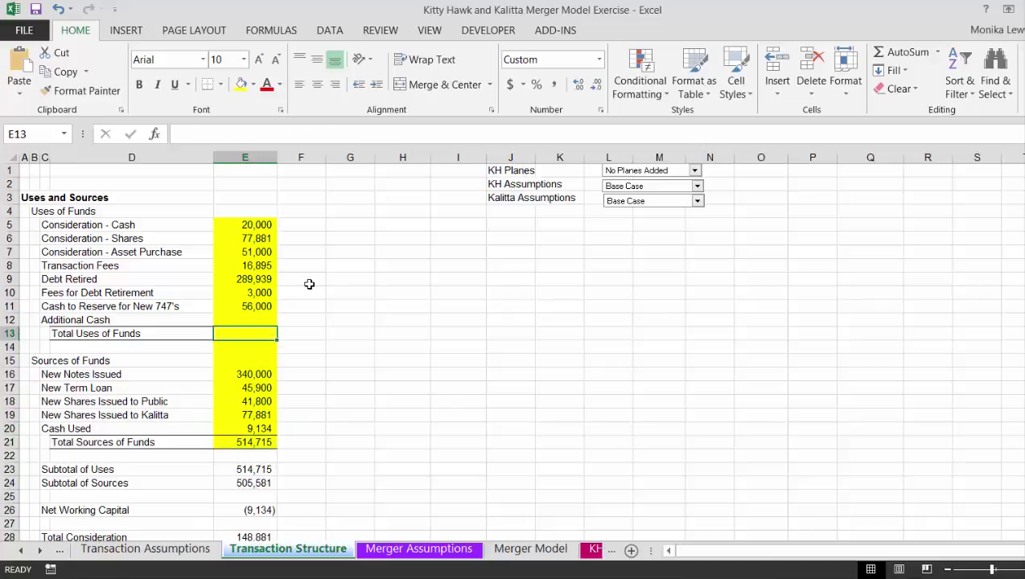
key(alt+equal)
key(Return)
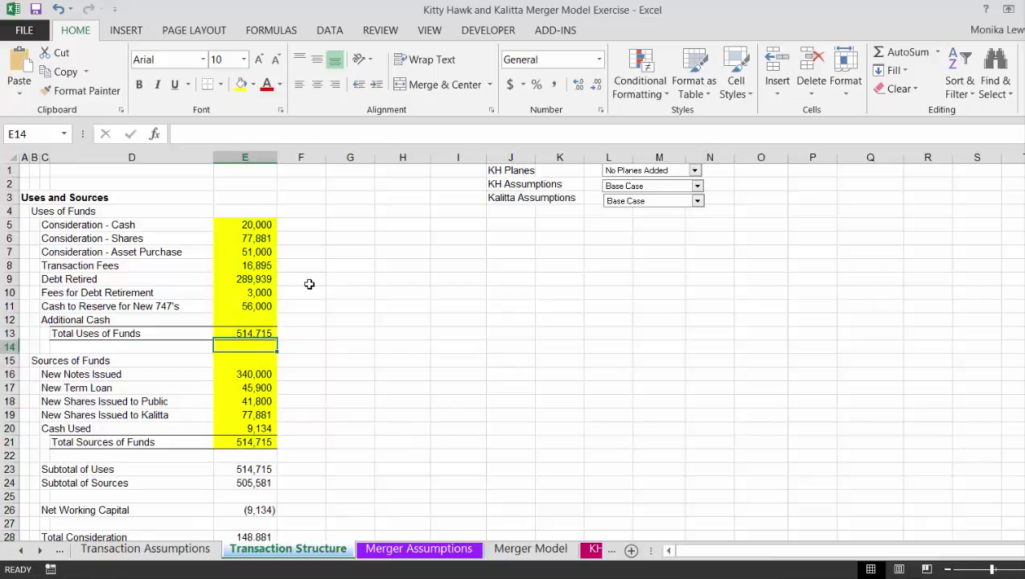
- Review the Uses and Sources totals, the subtotals, and the rows down to the goodwill Consideration in E32
key(Down)
key(Down)
key(Down)
key(Down)
key(Down)
key(Down)
key(Down)
key(Down)
key(Down)
key(Down)
key(Down)
key(Down)
key(Down)
key(Down)
key(Down)
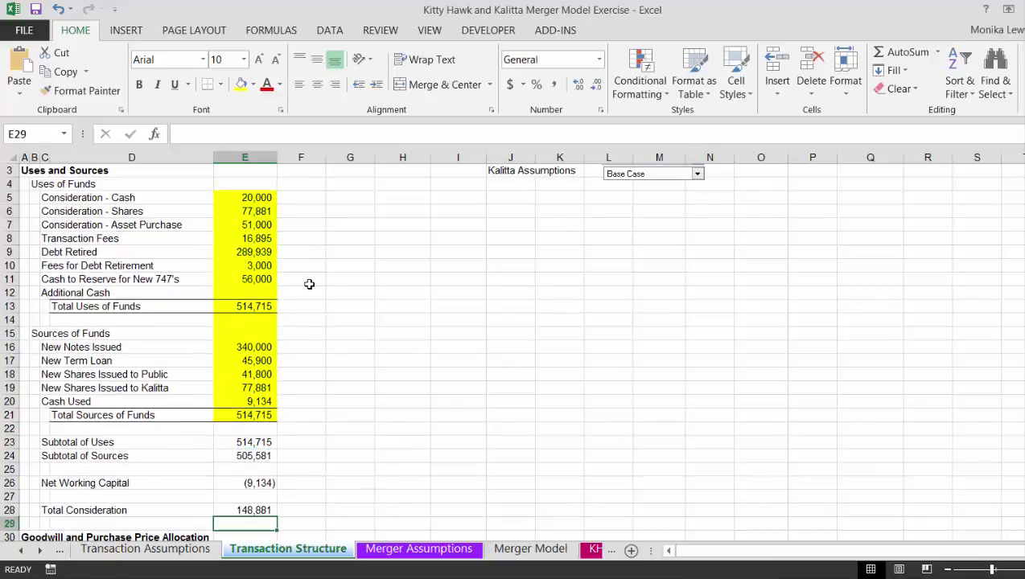
key(Up)
key(Up)
key(Up)
key(Up)
key(Up)
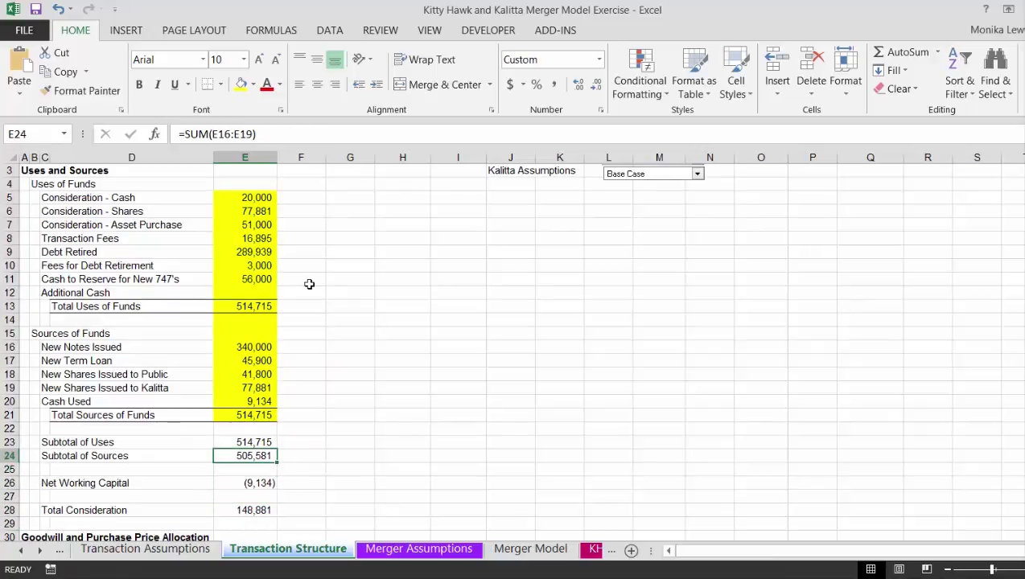
key(Down)
key(Down)
key(Down)
key(Down)
key(Down)
key(Down)
key(Down)
key(Down)
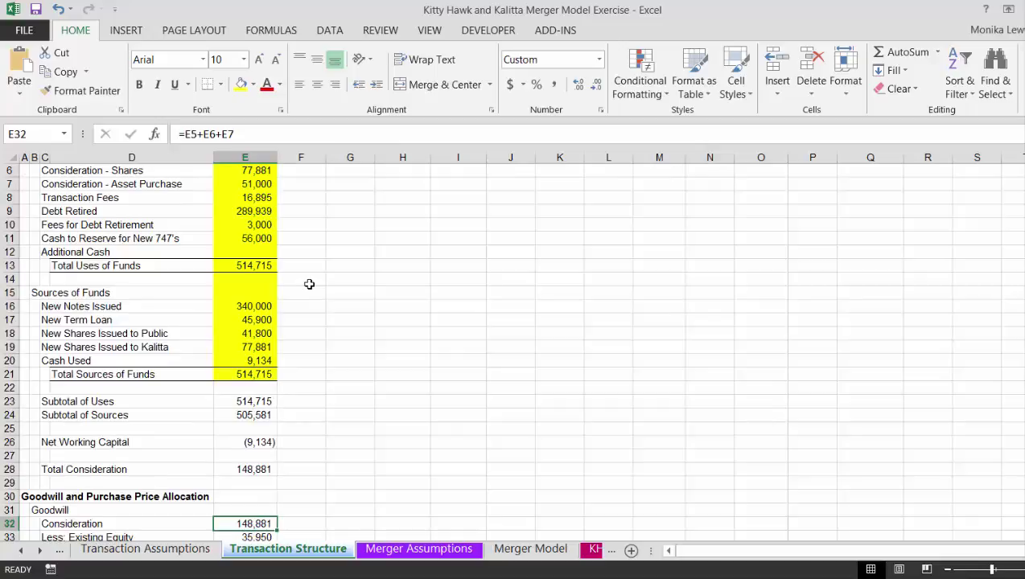
key(Up)
key(Up)
key(Up)
key(Up)
key(Up)
key(Up)
key(Up)
key(Up)
key(Up)
key(Up)
key(Up)
key(Up)
key(Up)
key(Up)
key(Up)
key(Up)
key(Up)
key(Up)
key(Up)
key(Up)
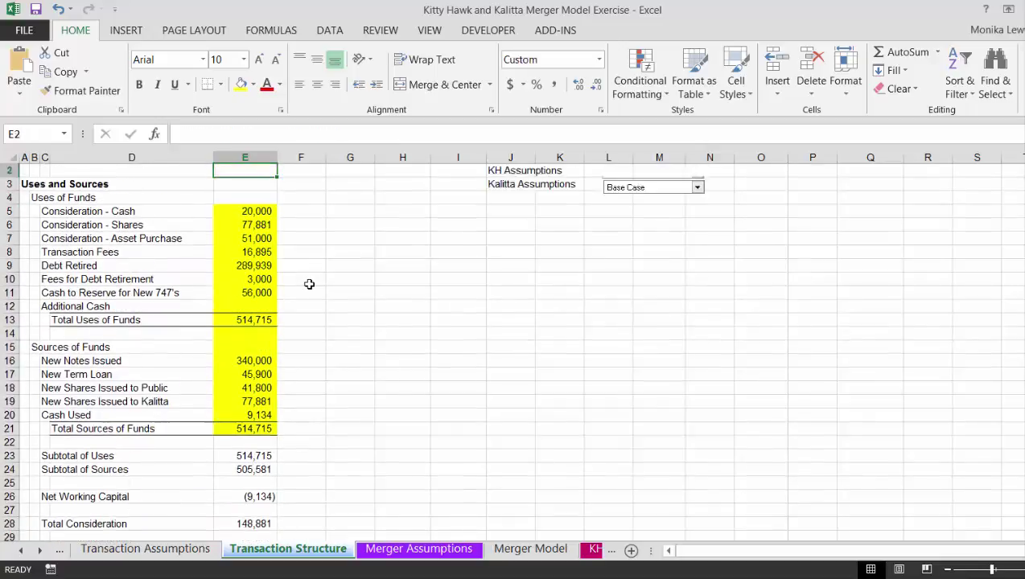
key(Down)
key(Down)
key(Down)
key(Down)
key(Down)
key(Down)
key(Down)
key(Down)
key(Down)
key(Down)
key(Down)
key(Down)
key(Down)
key(Down)
key(Down)
key(Down)
key(Down)
key(Down)
key(Down)
key(Down)
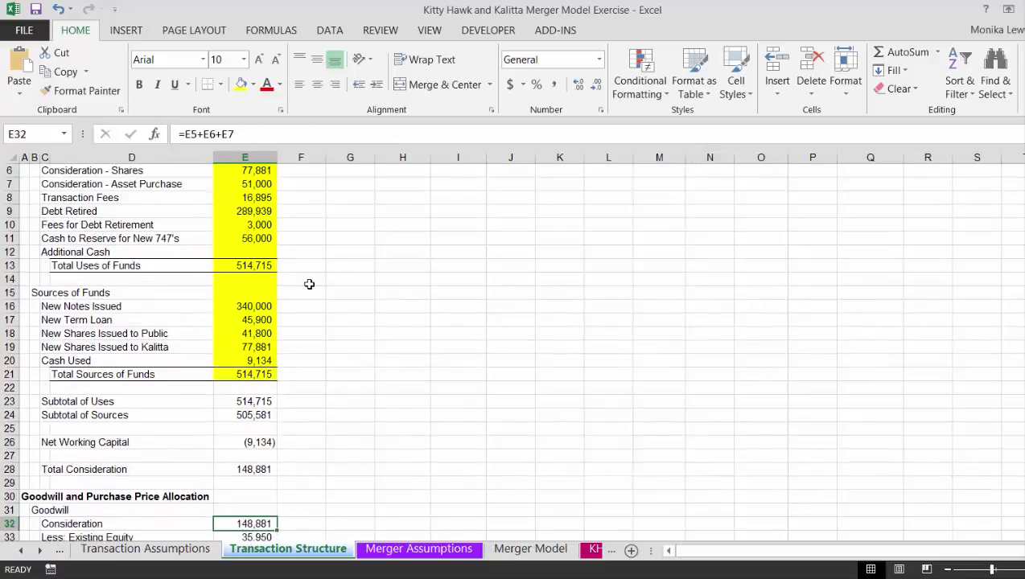
key(Up)
key(Up)
key(Up)
key(Up)
key(Up)
key(Up)
key(Up)
key(Up)
key(Up)
key(Up)
key(Up)
key(Up)
key(Up)
key(Up)
key(Up)
key(Up)
key(Up)
key(Up)
key(Up)
key(Up)
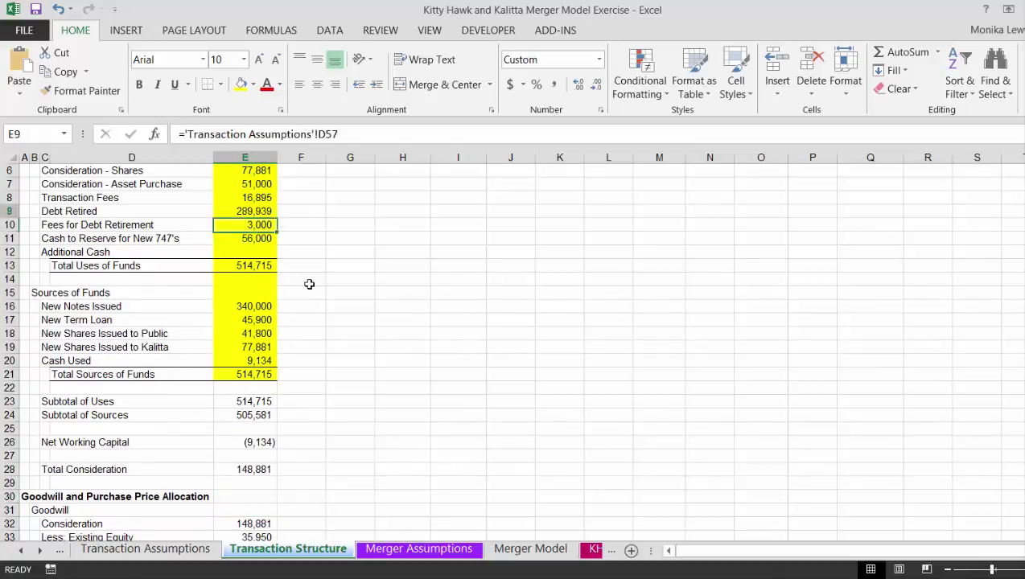
- Review the Uses of Funds entries from Consideration - Cash down to Debt Retired
key(Up)
key(Up)
key(Up)
key(Up)
key(Up)
key(Up)
key(Up)
key(Up)
key(Down)
key(Down)
key(Down)
key(Down)
key(Down)
key(Down)
key(Down)
key(Down)
- Enter the heading "Transaction Multiples and Credit Statistics" in H6, beside the Uses and Sources table
key(Right)
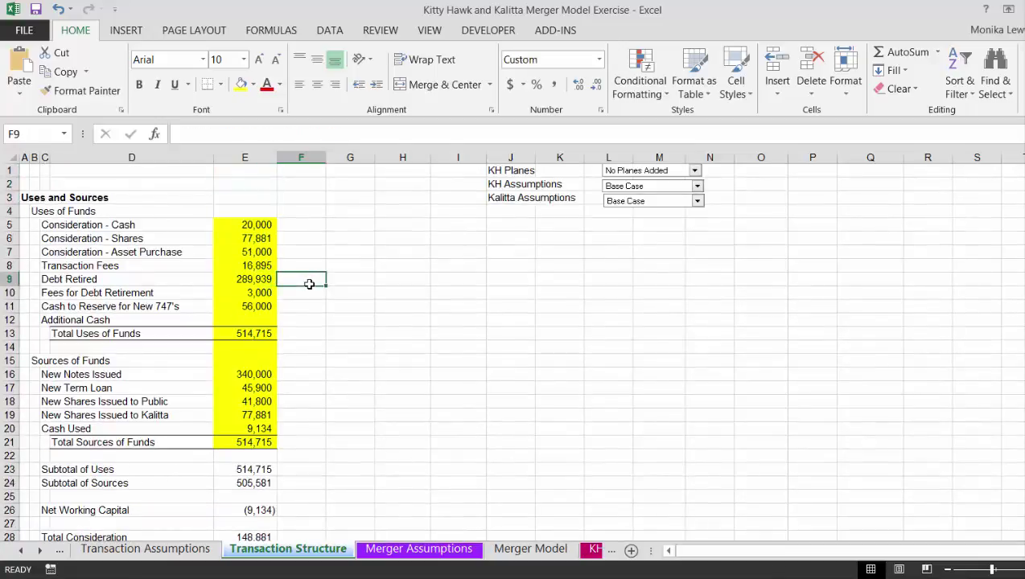
key(Right)
key(Up)
key(Up)
key(Up)
key(Up)
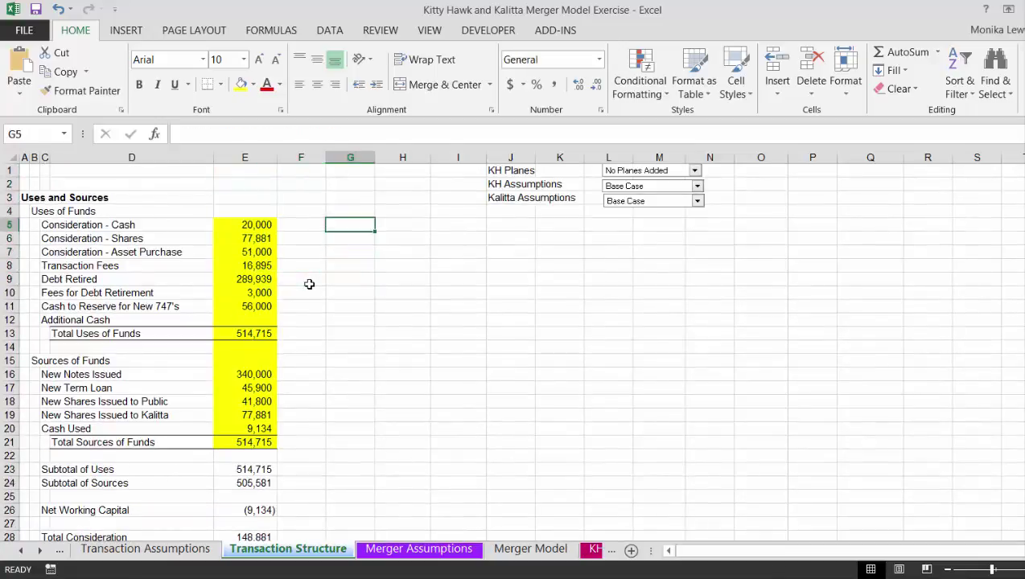
key(Down)
key(Right)
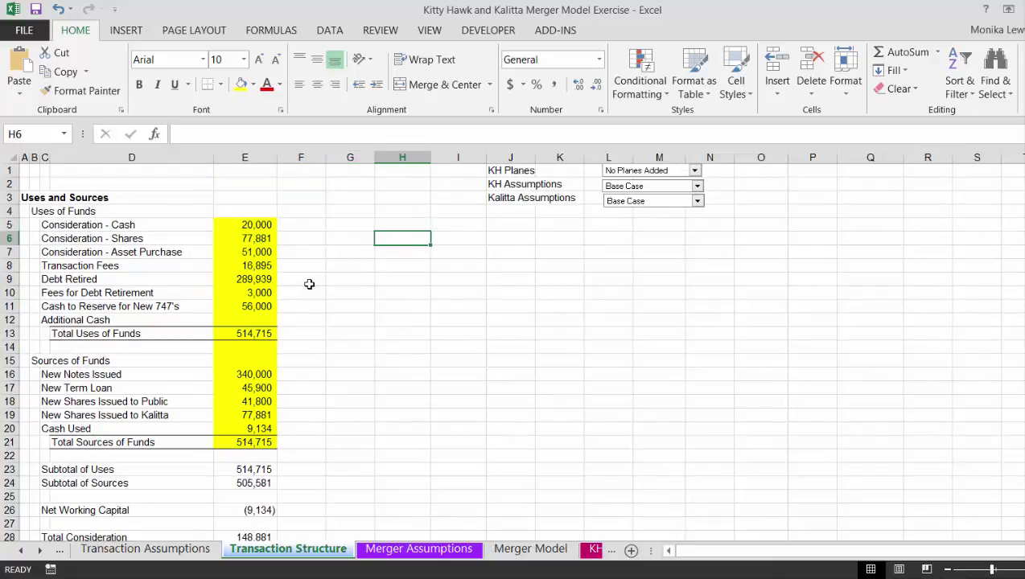
text(Trans)
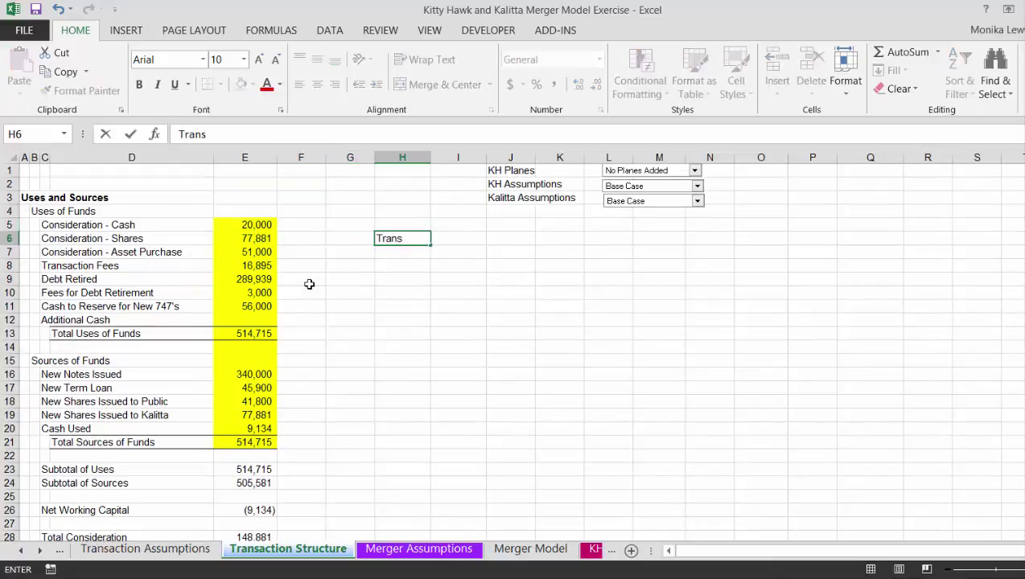
key(BackSpace)
key(BackSpace)
text(saction Mu)
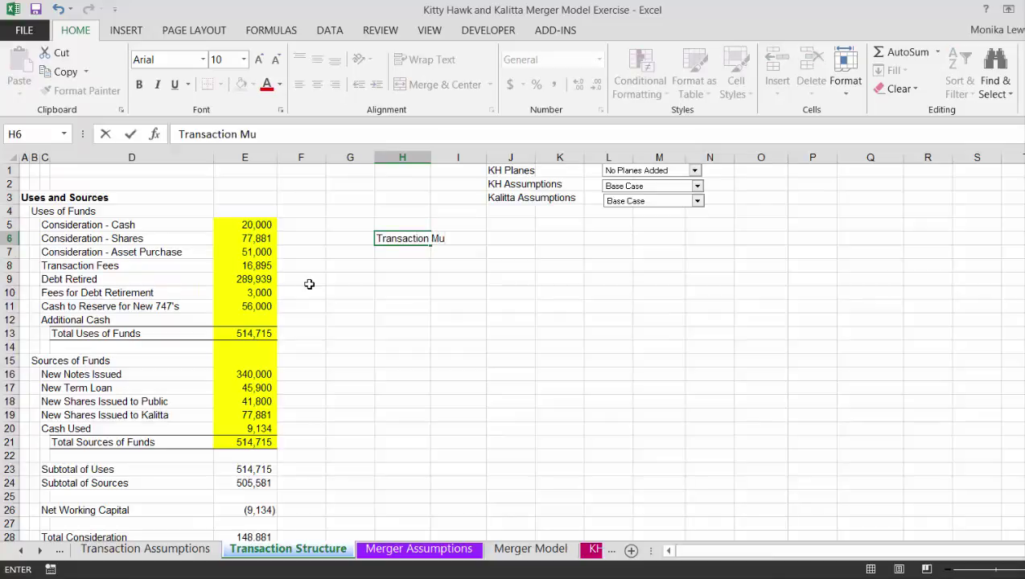
text(ltiplesaand Credit )
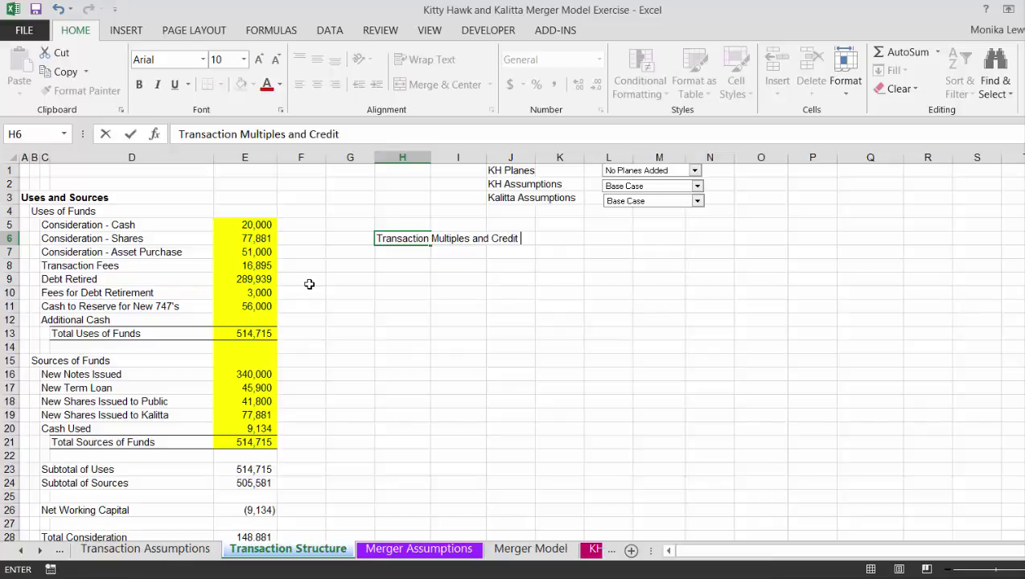
text(Statistics)
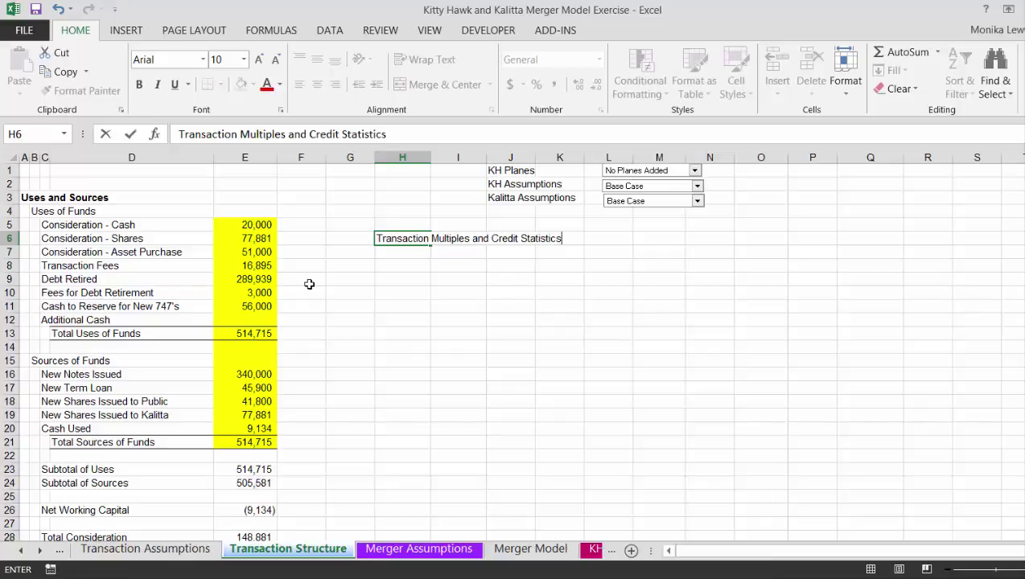
key(Return)
- Examine the Goodwill and Purchase Price Allocation section from its heading in row 30 down to Total Goodwill
key(Down)
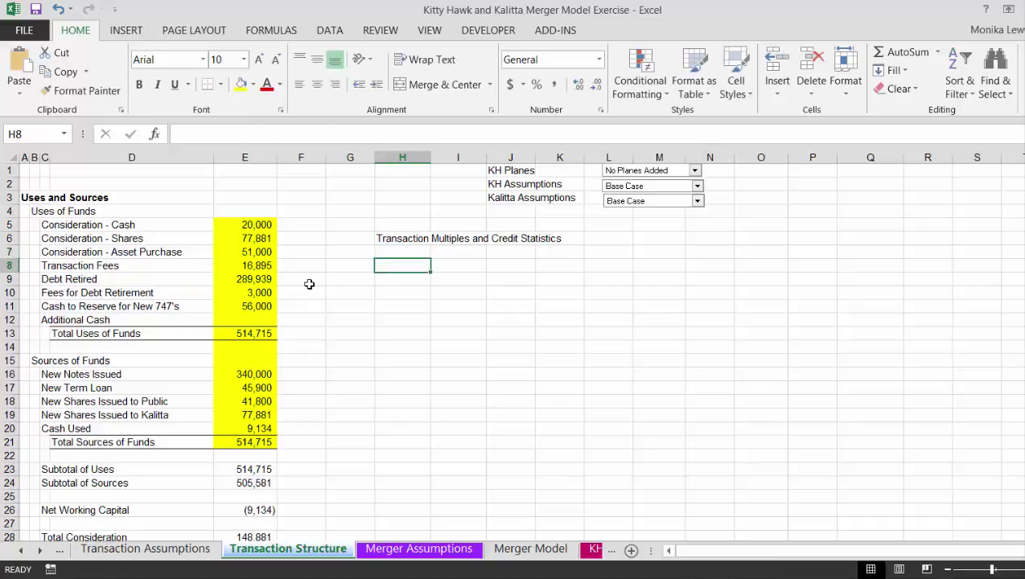
key(Down)
key(Down)
key(Down)
key(Down)
key(Down)
key(Down)
key(Down)
key(Down)
key(Down)
key(Down)
key(Down)
key(Down)
key(Down)
key(Down)
key(Down)
key(Down)
key(Down)
key(Down)
key(Down)
key(Down)
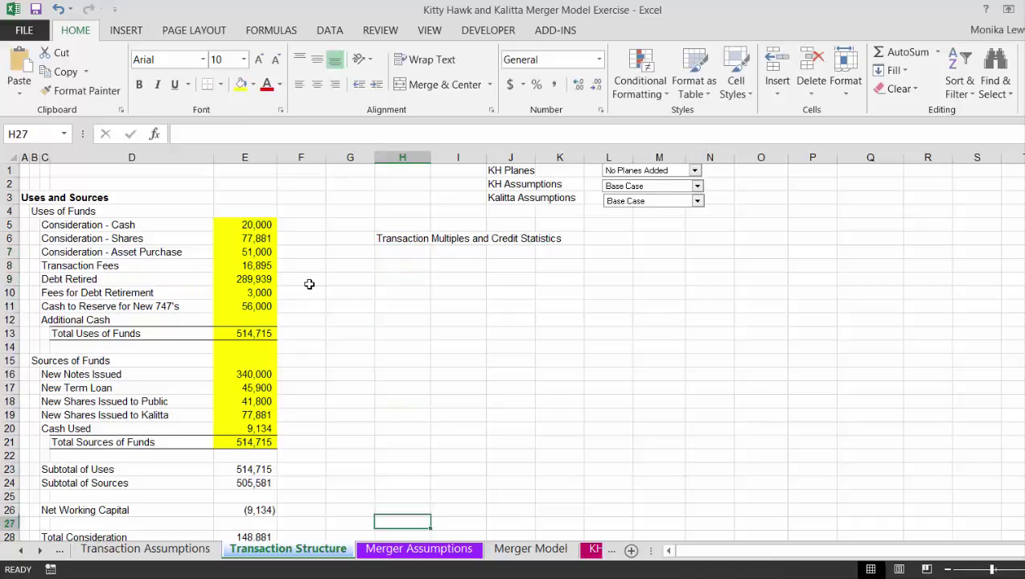
key(Left)
key(Down)
key(Down)
key(Down)
key(Down)
key(Down)
key(Down)
key(Down)
key(Down)
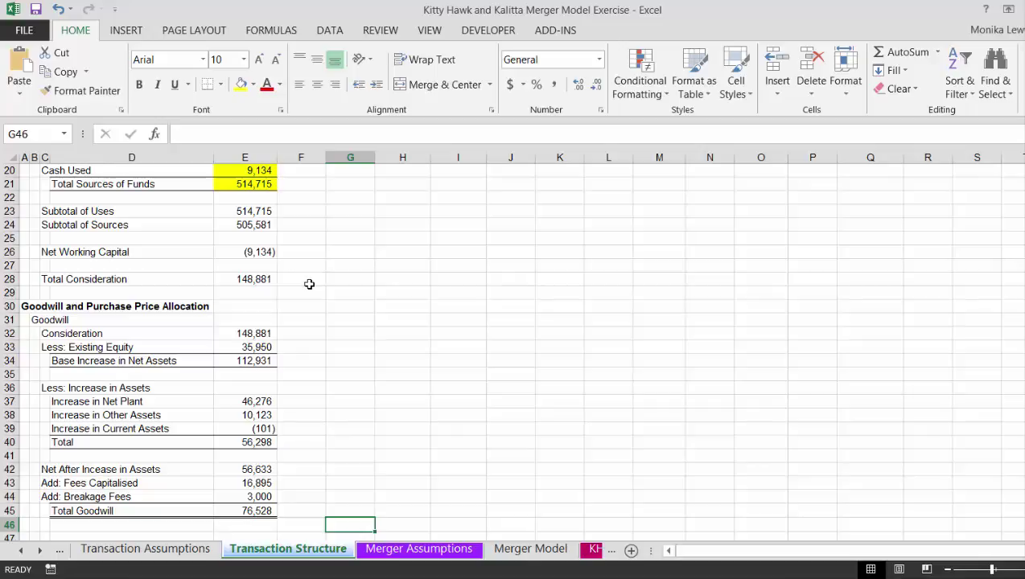
key(Up)
key(Up)
key(Up)
key(Up)
key(Up)
key(Up)
key(Up)
key(Up)
key(Up)
key(Up)
key(Up)
key(Up)
key(Up)
key(Up)
key(Up)
key(Up)
key(Left)
key(Left)
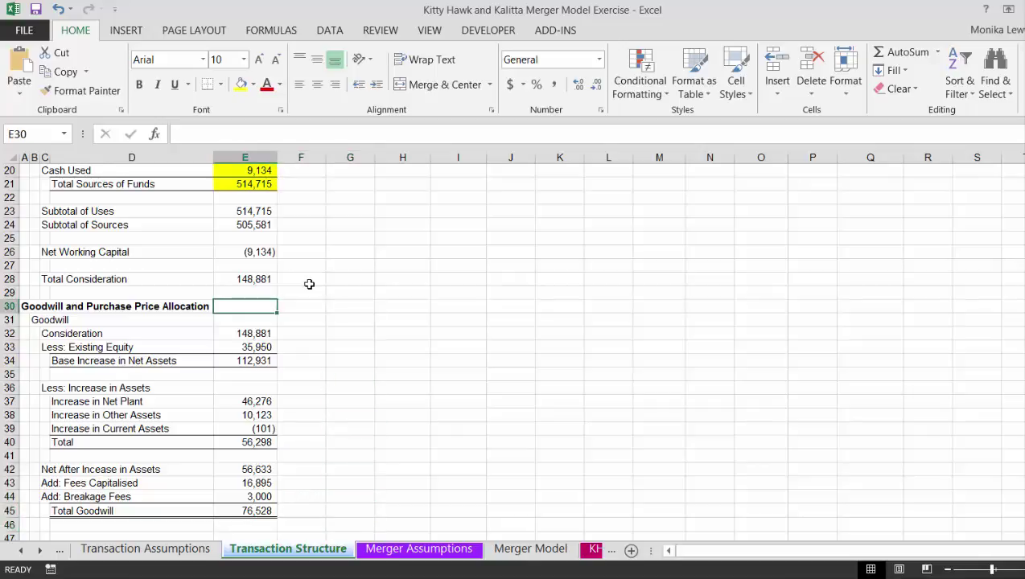
- Examine the Pro-Forma Balance Sheet from Cash Balance in row 54 down to Shares in row 74, including the adjustment columns
key(Down)
key(Down)
key(Down)
key(Down)
key(Down)
key(Down)
key(Down)
key(Down)
key(Down)
key(Down)
key(Down)
key(Down)
key(Down)
key(Down)
key(Down)
key(Down)
key(Down)
key(Down)
key(Down)
key(Down)
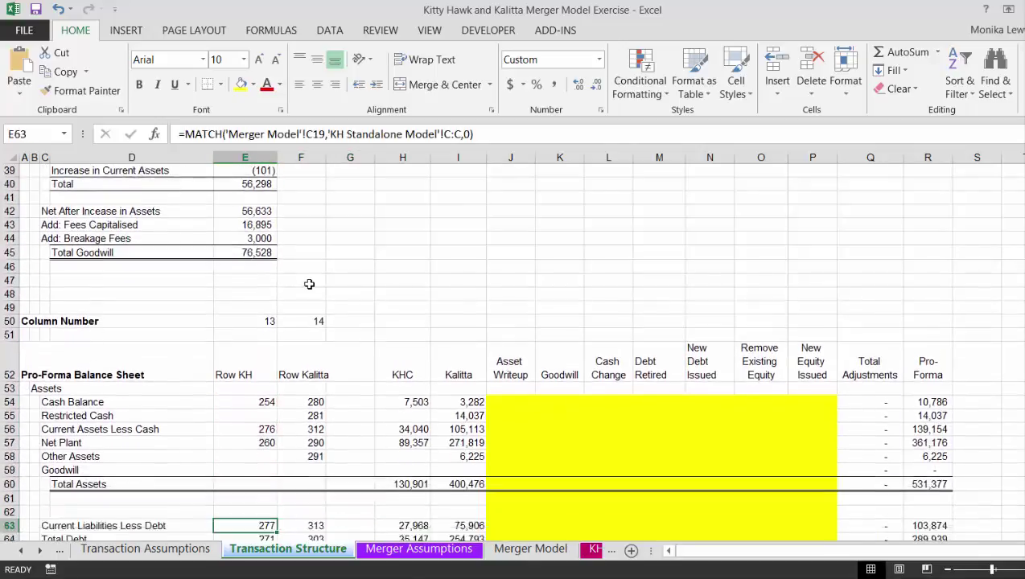
key(Down)
key(Down)
key(Down)
key(Down)
key(Down)
key(Down)
key(Down)
key(Down)
key(Down)
key(Down)
key(Down)
key(Down)
key(Down)
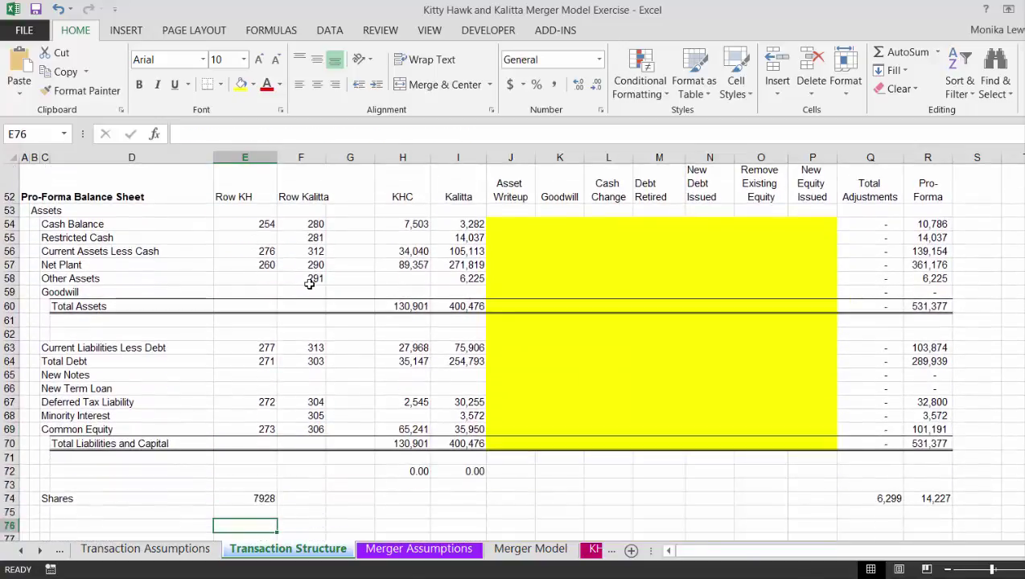
key(Up)
key(Up)
key(Up)
key(Up)
key(Up)
key(Up)
key(Up)
key(Up)
key(Up)
key(Up)
key(Up)
key(Up)
key(Up)
key(Up)
key(Up)
key(Up)
key(Up)
key(Up)
key(Up)
key(Up)
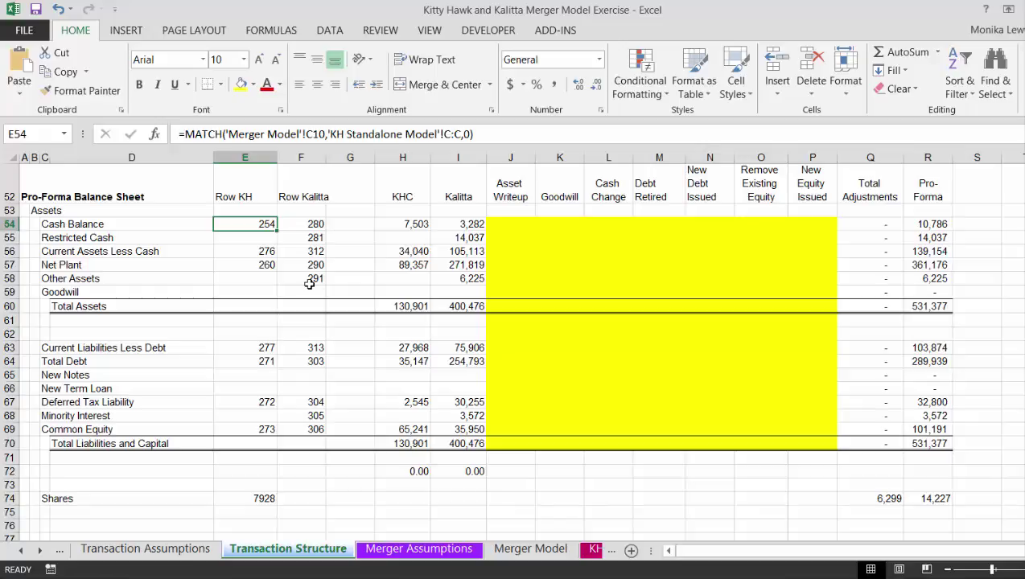
- Inspect the MATCH formula in E54 that finds the Row KH number for Cash Balance
key(Left)
key(Left)
key(Right)
key(Right)
key(F2)
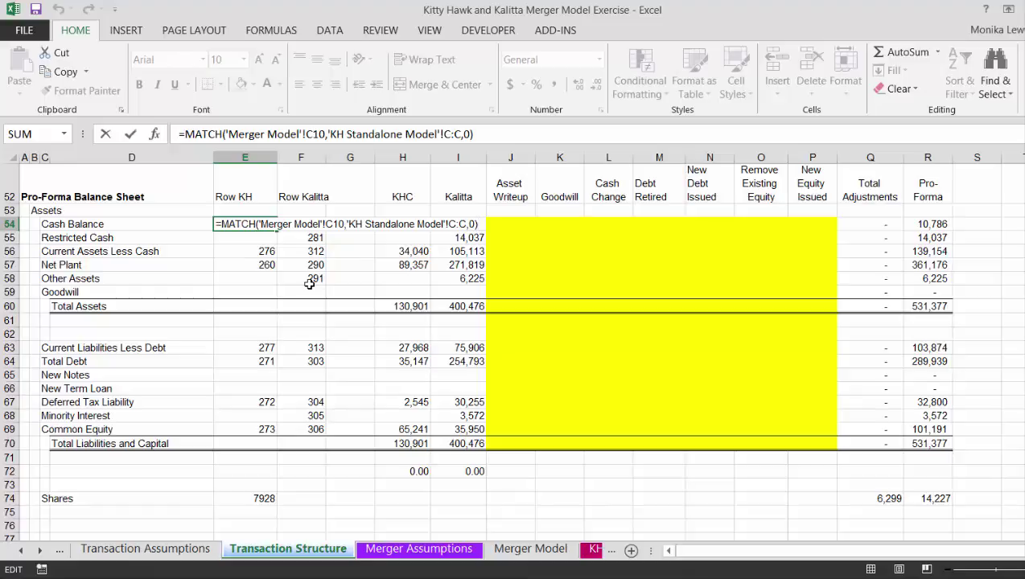
key(Return)
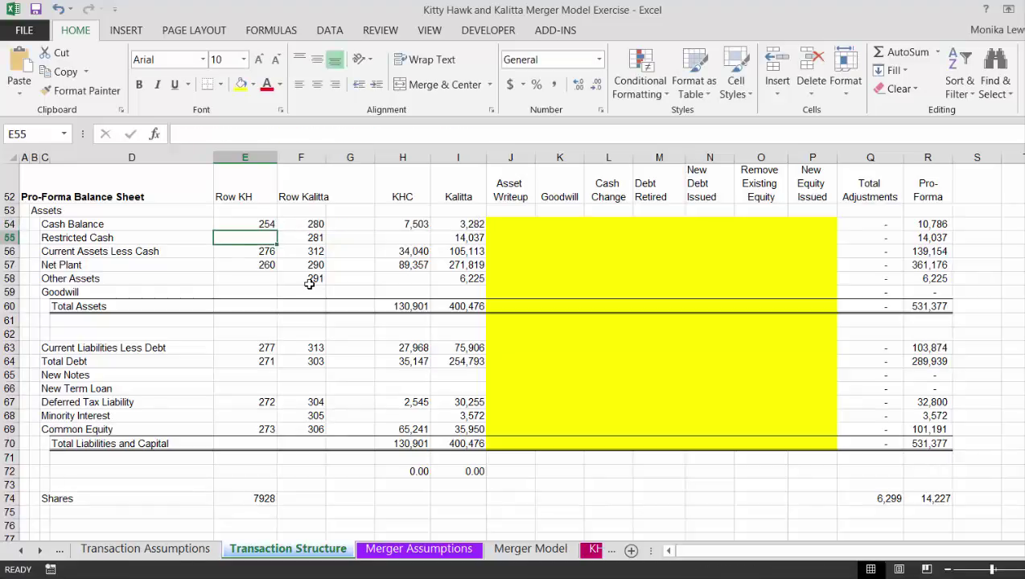
- Examine the Pro-Forma Balance Sheet labels at the start of the Merger Model sheet, which the row-number formulas reference
key(ctrl+Page_Down)
key(ctrl+Page_Down)
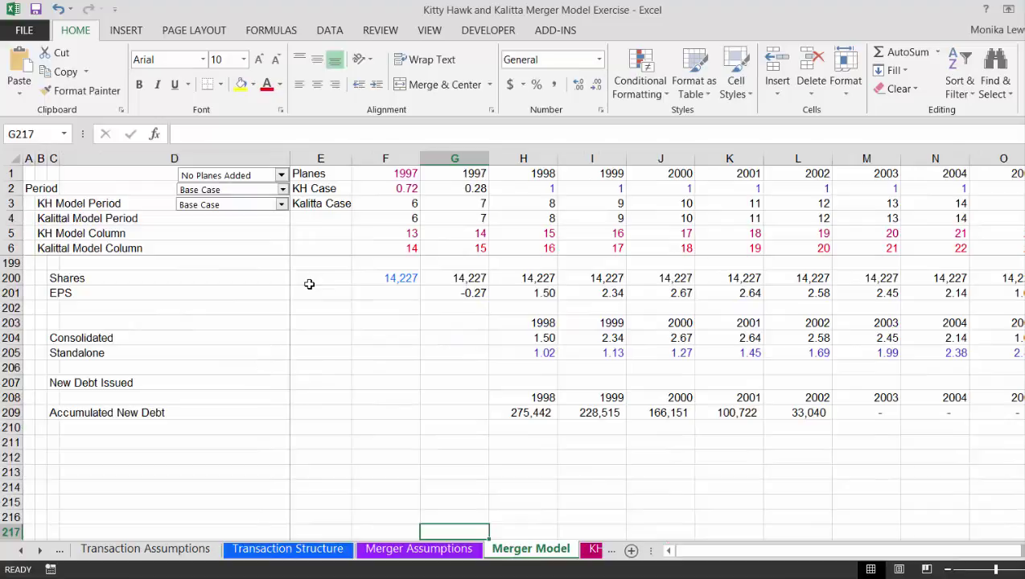
key(Page_Up)
key(Page_Up)
key(Page_Up)
key(Page_Up)
key(Page_Up)
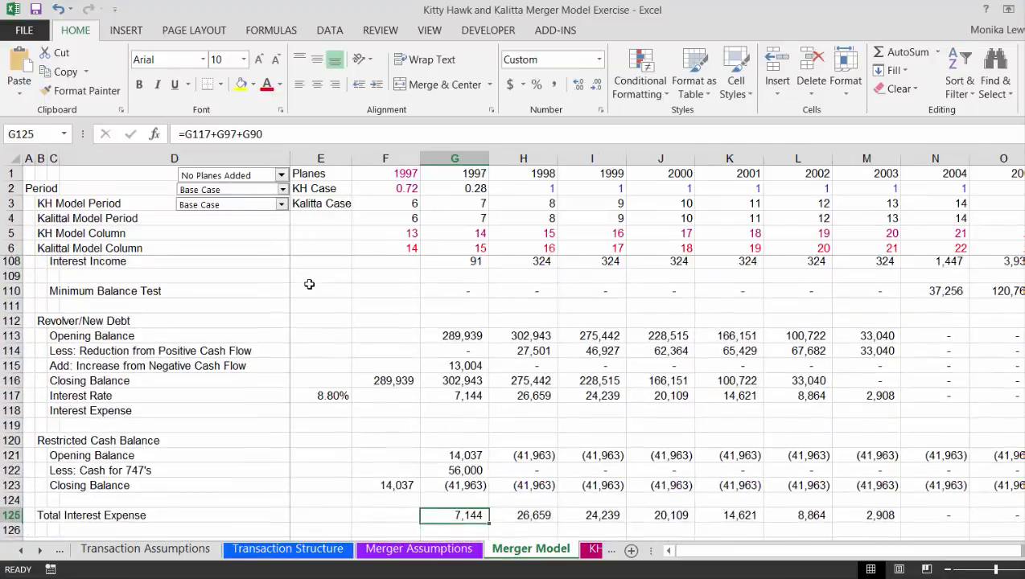
key(Page_Up)
key(Page_Up)
key(Page_Up)
key(Page_Up)
key(Page_Up)
key(Page_Up)
key(Left)
key(Left)
key(Left)
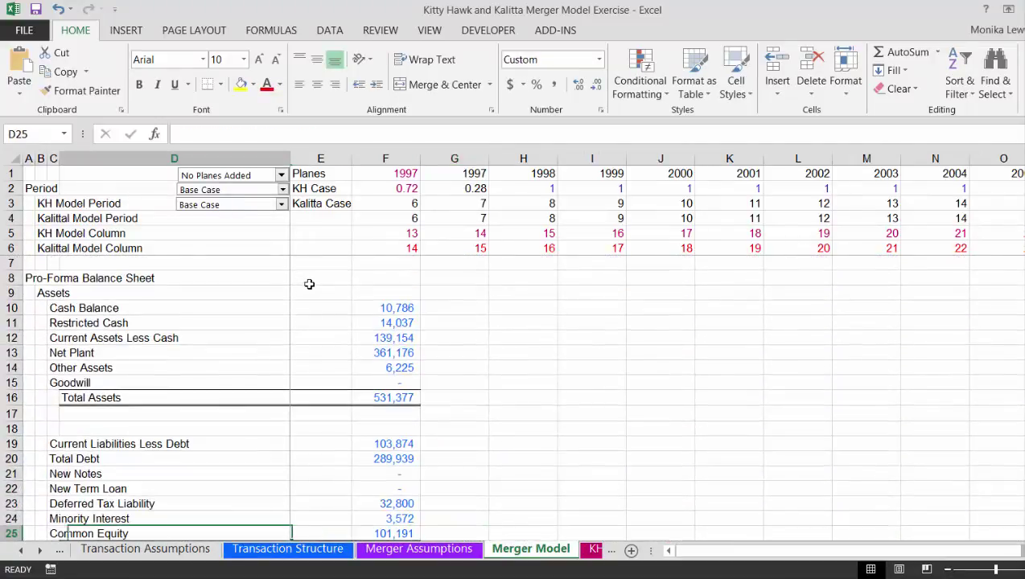
- Inspect the Cash Balance label in C10 of the Merger Model sheet, the lookup value for the row-number formulas
key(Left)
key(Left)
key(Up)
key(Up)
key(Up)
key(Up)
key(Up)
key(Up)
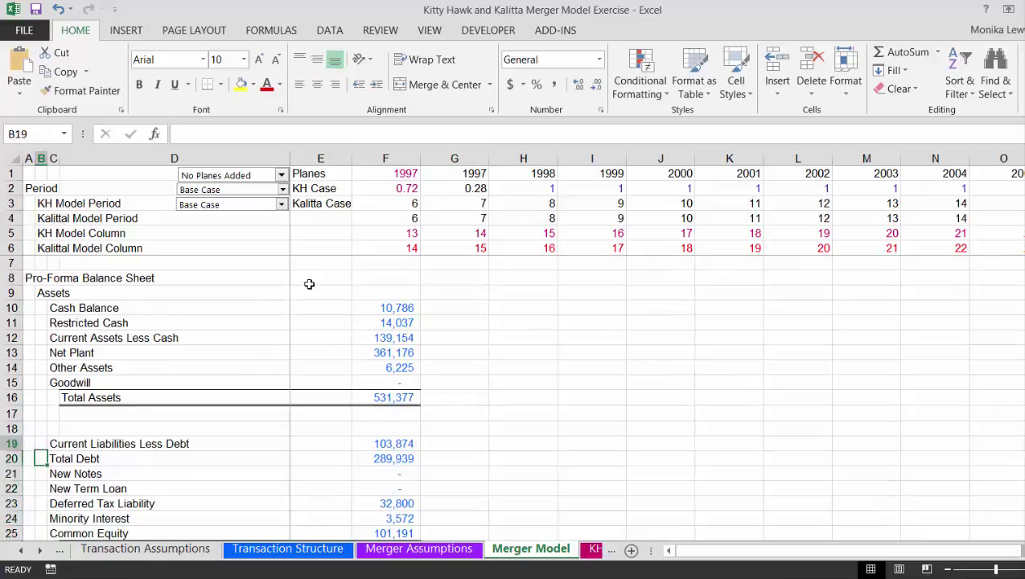
key(Up)
key(Up)
key(Up)
key(Up)
key(Up)
key(Up)
key(Up)
key(Up)
key(Up)
key(Right)
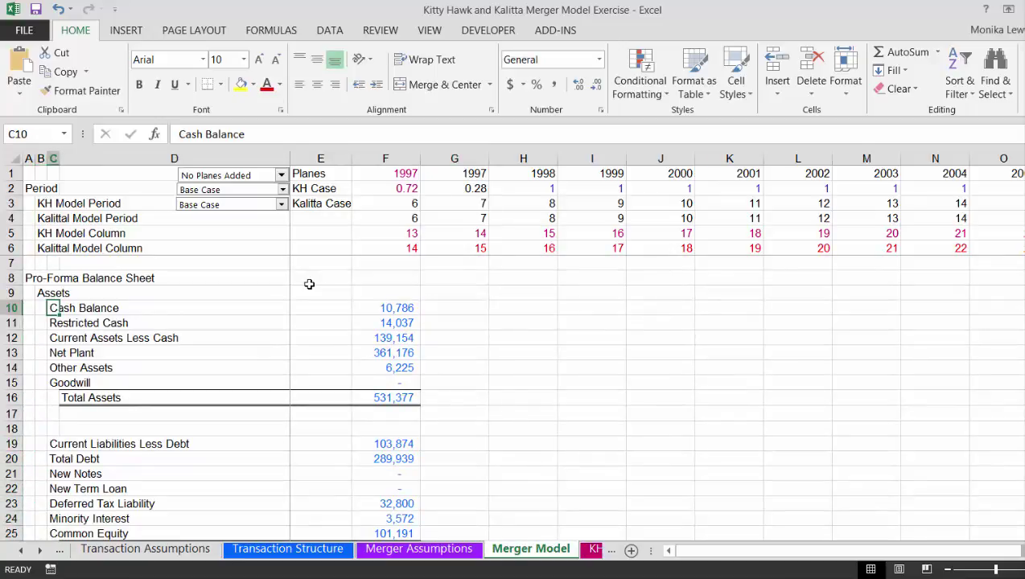
- Return to the Transaction Structure sheet and compare the Cash Balance MATCH formulas in E54 (Row KH) and F54 (Row Kalitta)
key(ctrl+Page_Up)
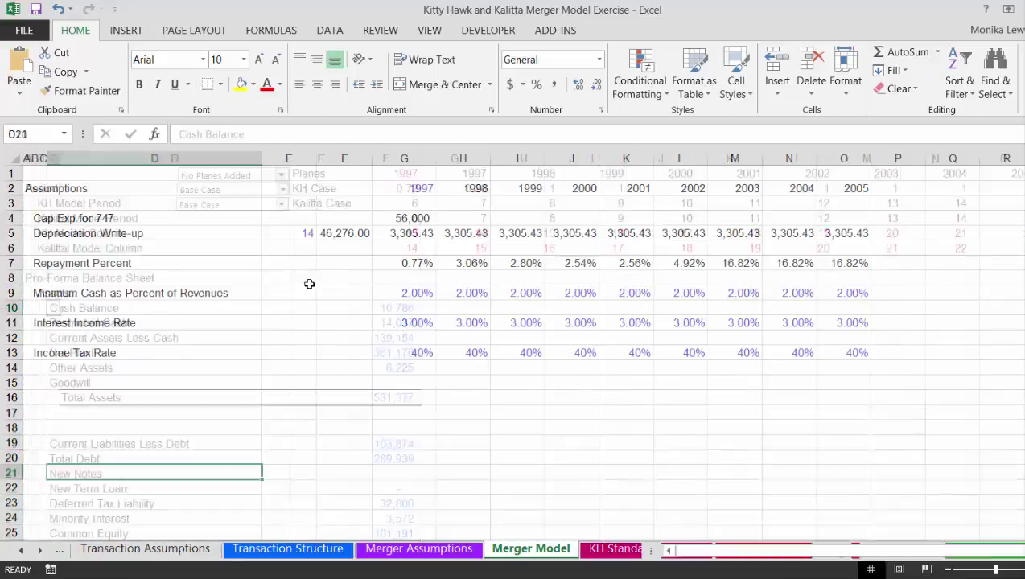
key(ctrl+Page_Up)
key(Left)
key(Left)
key(Left)
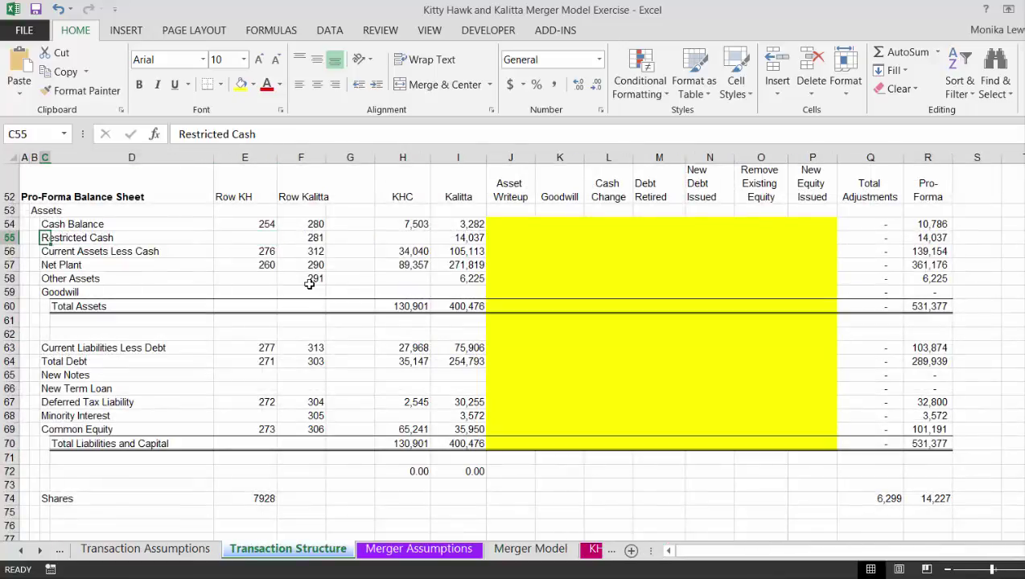
key(Up)
key(Right)
key(Right)
key(Right)
key(Right)
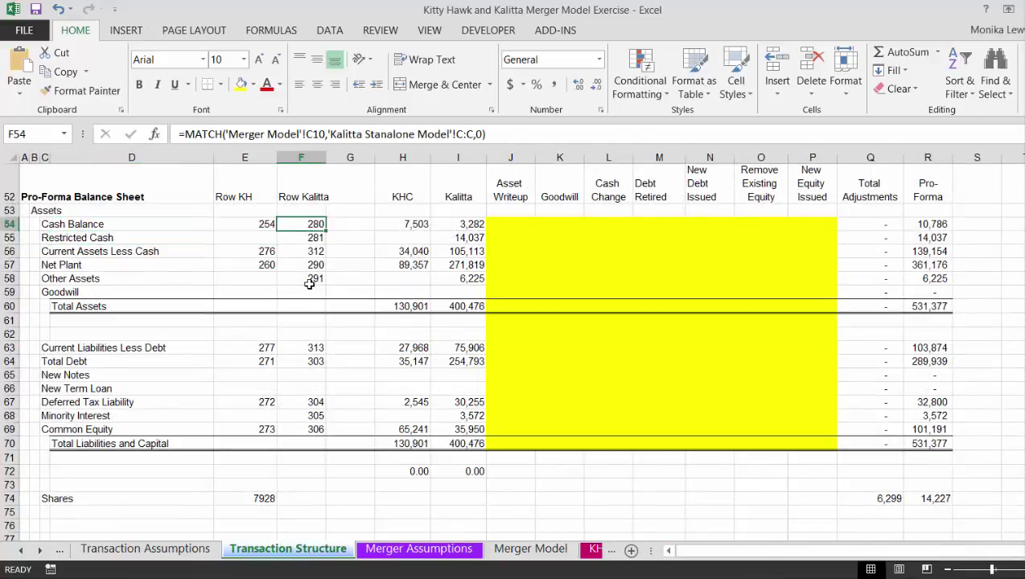
key(Down)
key(Left)
key(Right)
key(Up)
key(Left)
key(Right)
key(Left)
key(Left)
key(Right)
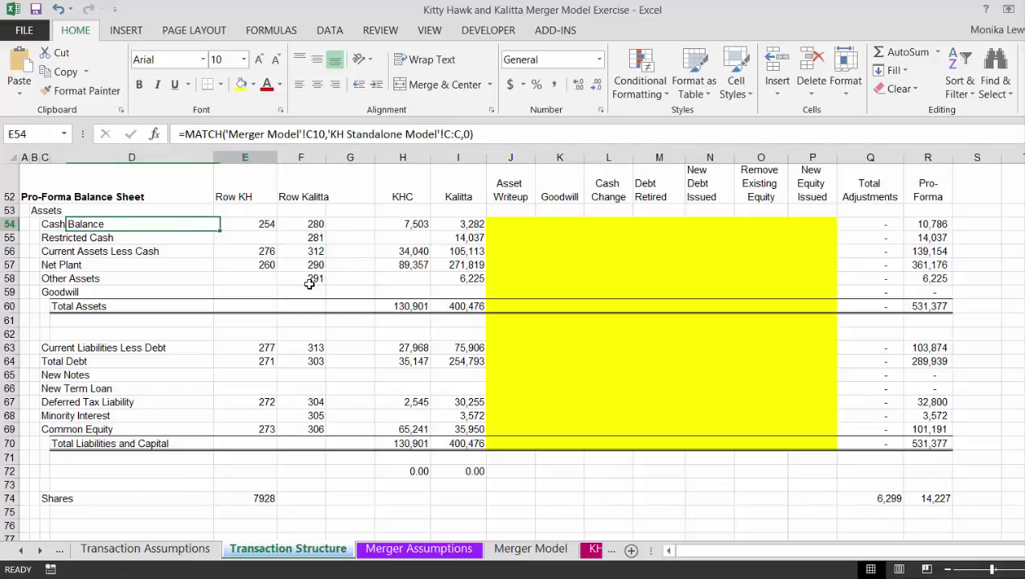
- Inspect the INDEX formula in H54 that retrieves the KHC Cash Balance, and trace it back to the row number in E54
key(Right)
key(Right)
key(Right)
key(Right)
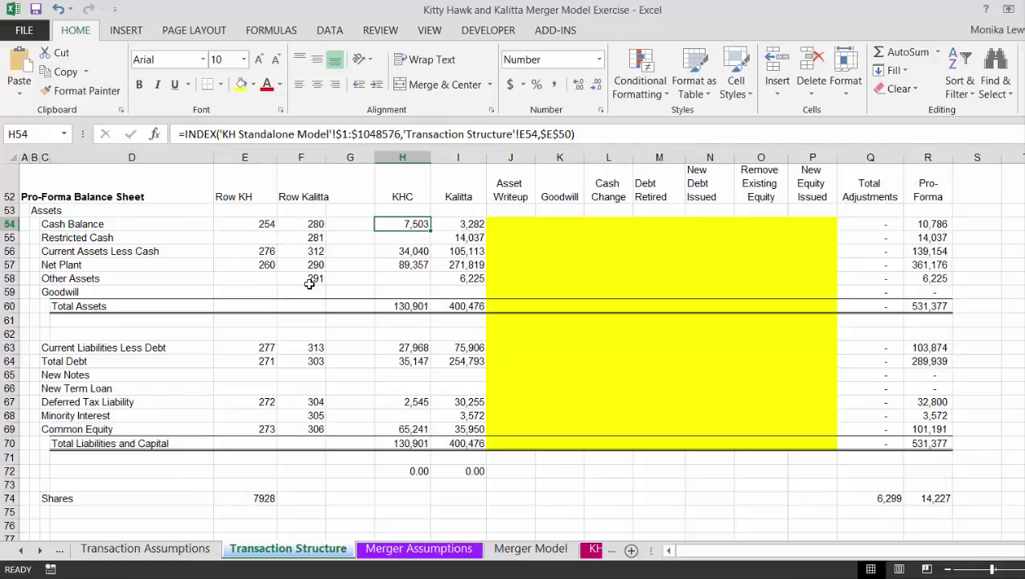
key(Left)
key(Left)
key(Left)
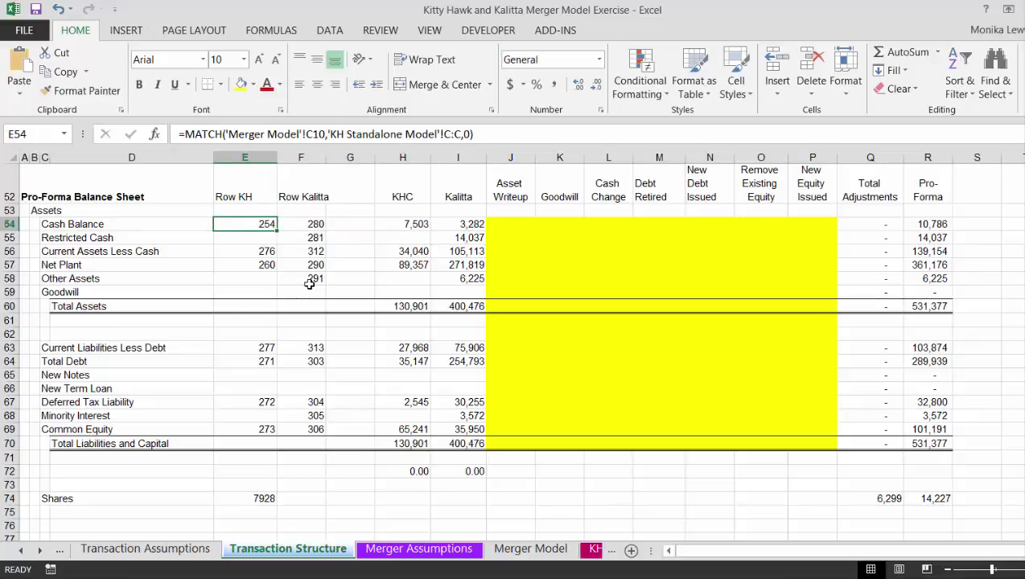
- Check which standalone model sheet each MATCH formula in E54 and F54 searches
key(Right)
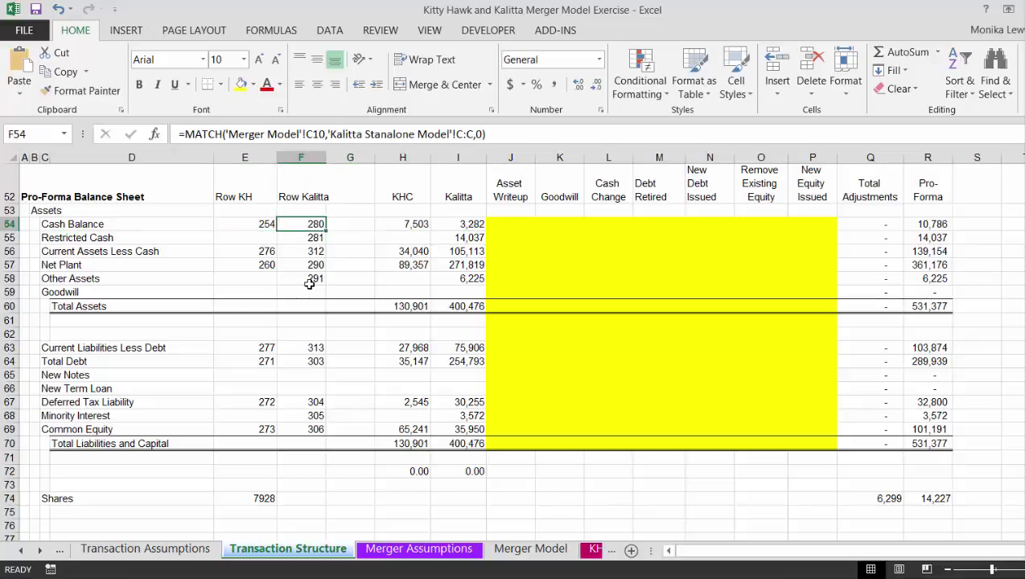
key(Left)
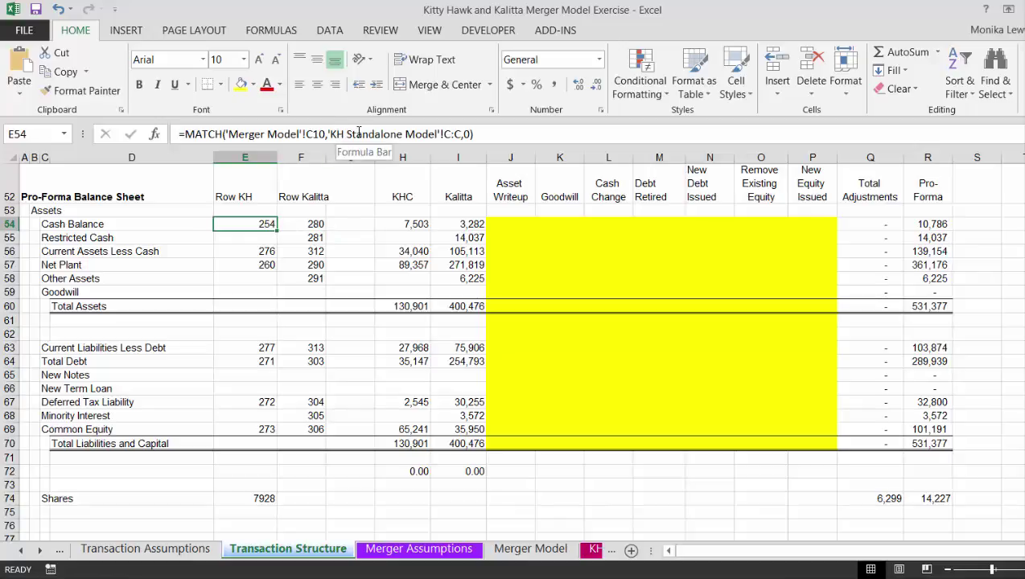
key(Right)
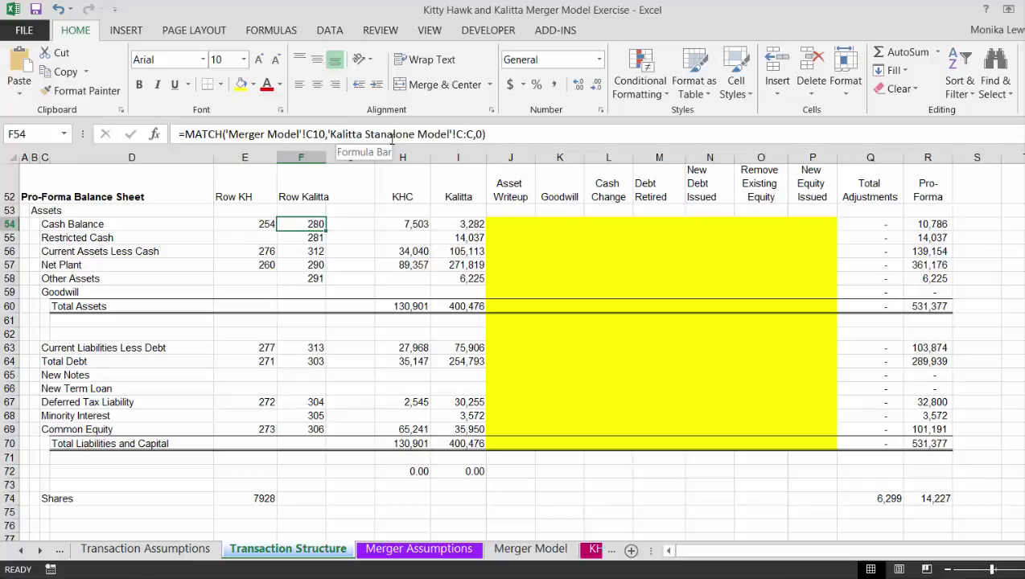
key(Down)
key(Up)
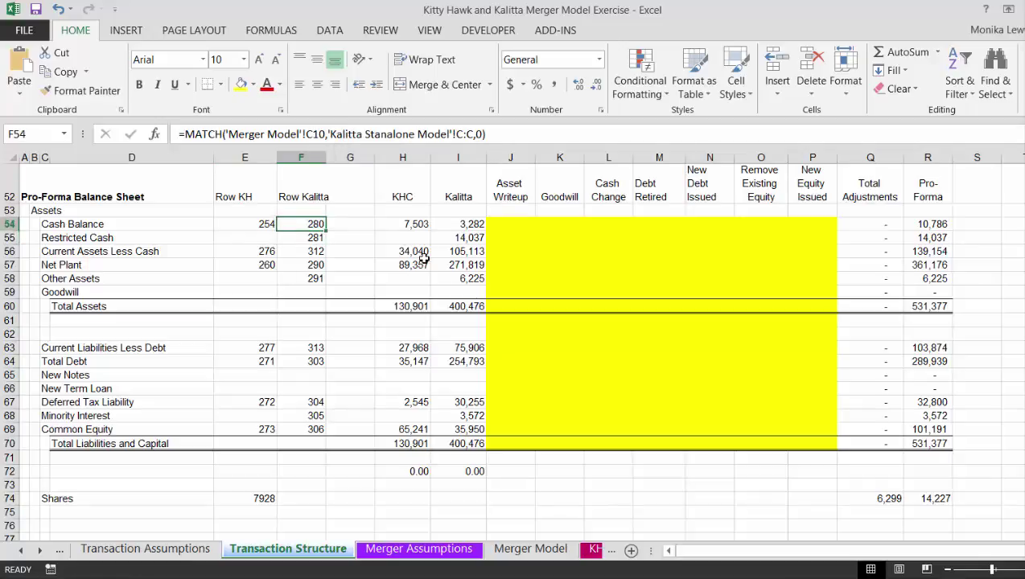
- Examine the INDEX formulas for Cash Balance in H54 and I54, and the KHC column down past Total Liabilities and Capital
key(Right)
key(Right)
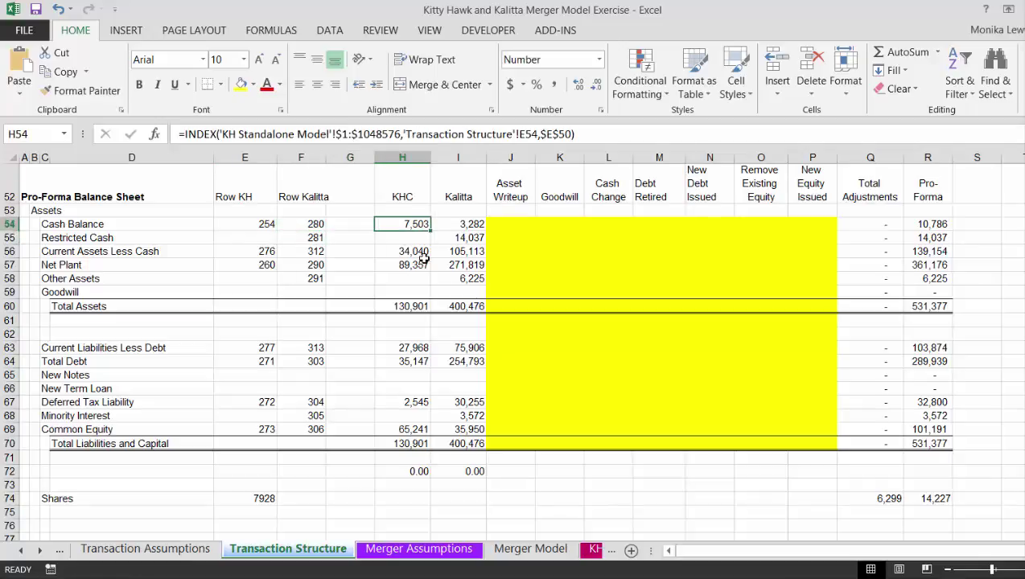
key(Right)
key(Left)
key(Down)
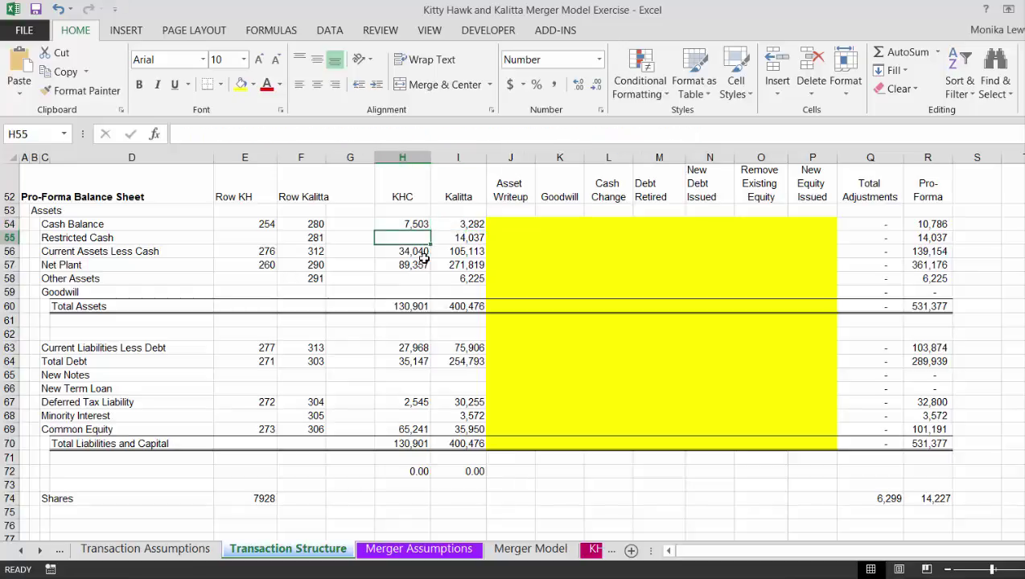
key(Down)
key(Down)
key(Down)
key(Down)
key(Down)
key(Down)
key(Down)
key(Down)
key(Down)
key(Down)
key(Down)
key(Down)
key(Down)
key(Down)
key(Down)
key(Down)
key(Down)
key(Down)
key(Up)
key(Up)
key(Up)
key(Up)
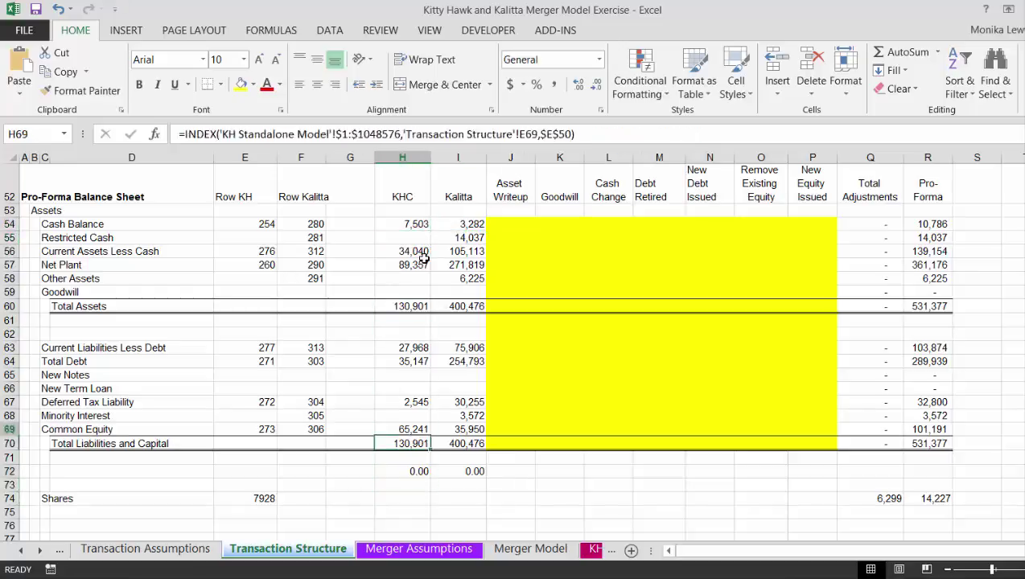
- Review the goodwill calculation and Column Number row above the Pro-Forma Balance Sheet, returning to the balance sheet in row 62
key(Up)
key(Up)
key(Up)
key(Up)
key(Up)
key(Up)
key(Up)
key(Up)
key(Up)
key(Up)
key(Up)
key(Up)
key(Up)
key(Up)
key(Up)
key(Up)
key(Up)
key(Up)
key(Up)
key(Up)
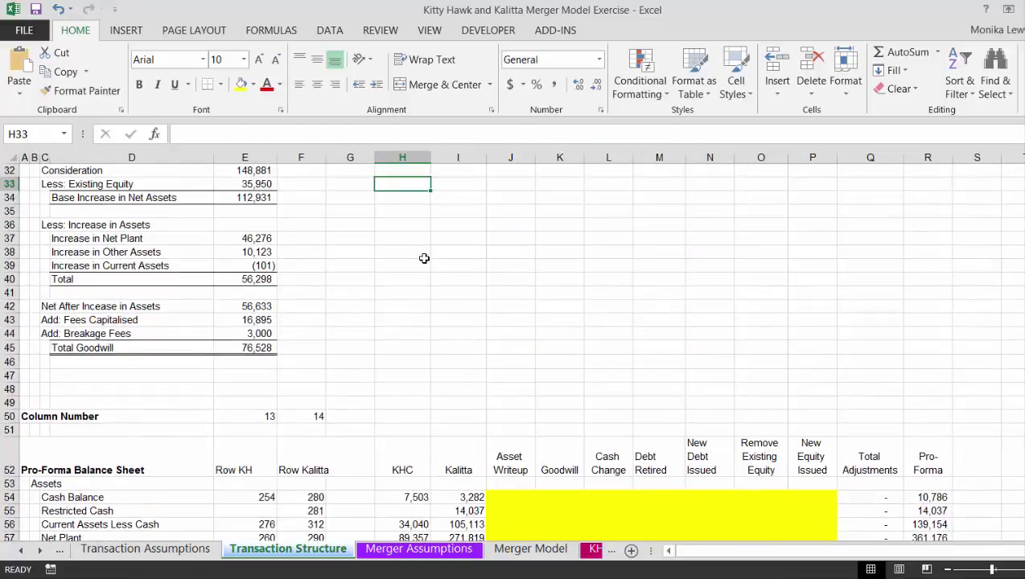
key(Down)
key(Down)
key(Down)
key(Down)
key(Down)
key(Down)
key(Down)
key(Down)
key(Down)
key(Down)
key(Down)
key(Down)
key(Down)
key(Down)
key(Down)
key(Down)
key(Down)
key(Down)
key(Down)
key(Down)
key(Left)
key(Left)
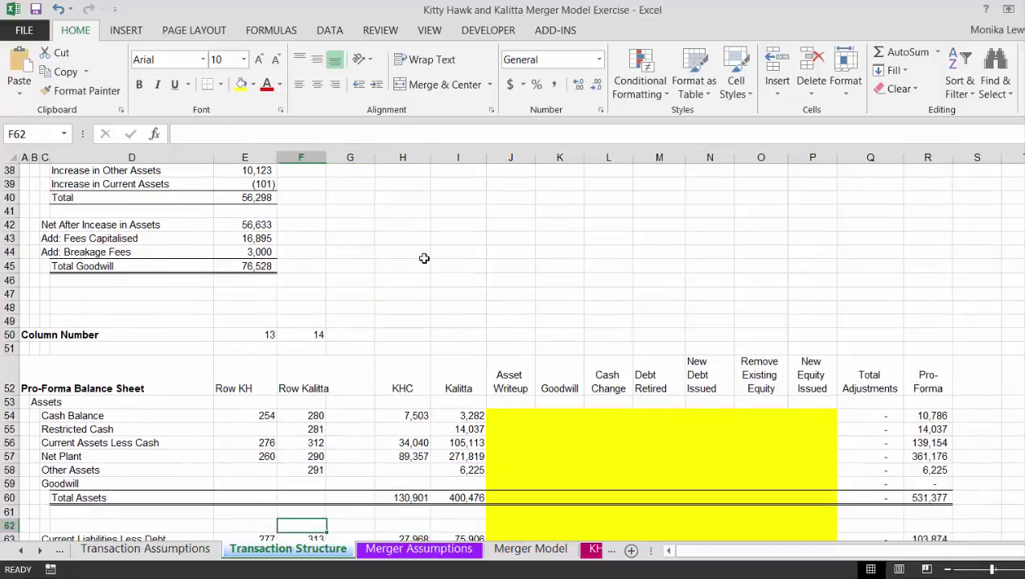
- Examine the Pro-Forma Balance Sheet line items in column C from Cash Balance down to Shares
key(Left)
key(Left)
key(Left)
key(Up)
key(Up)
key(Up)
key(Up)
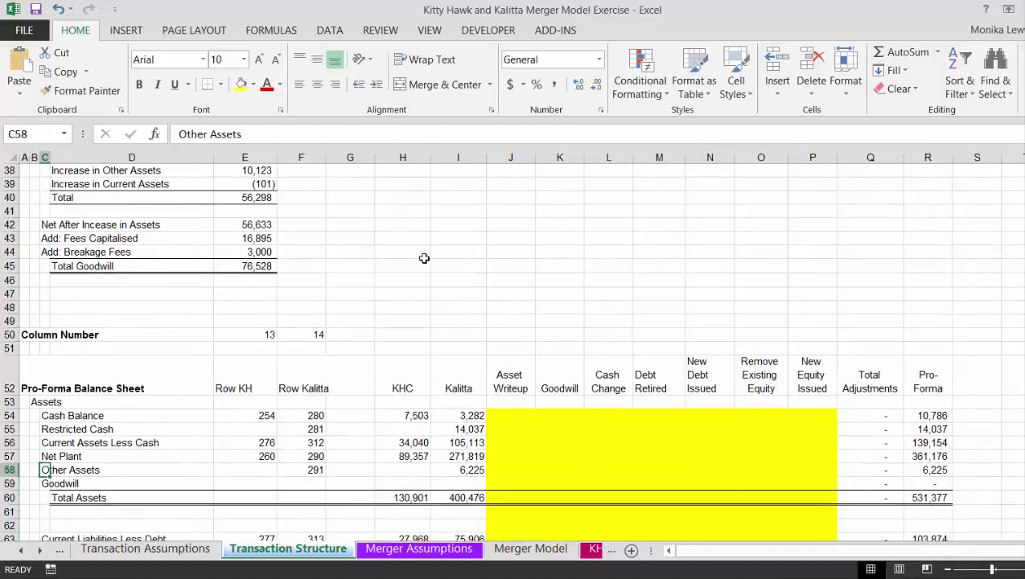
key(Up)
key(Up)
key(Up)
key(Up)
key(Down)
key(Down)
key(Down)
key(Down)
key(Down)
key(Down)
key(Down)
key(Down)
key(Down)
key(Down)
key(Down)
key(Down)
key(Down)
key(Down)
key(Down)
key(Down)
key(Down)
key(Down)
key(Down)
key(Down)
key(Up)
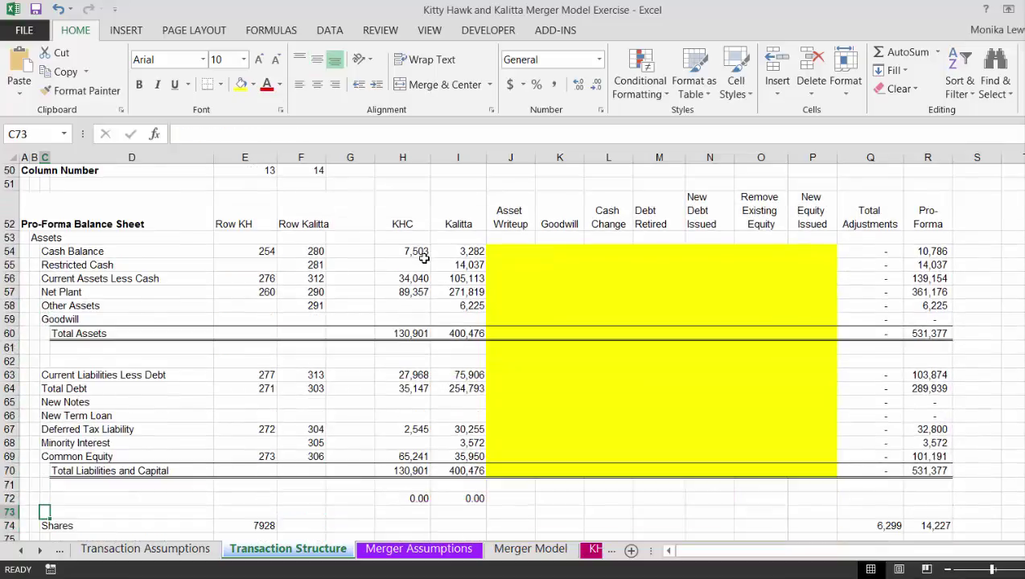
- Review the sheet upward from the Pro-Forma Balance Sheet through the goodwill calculation to the Uses and Sources section
key(Up)
key(Up)
key(Up)
key(Up)
key(Up)
key(Up)
key(Up)
key(Up)
key(Up)
key(Up)
key(Up)
key(Up)
key(Up)
key(Up)
key(Up)
key(Up)
key(Up)
key(Up)
key(Up)
key(Up)
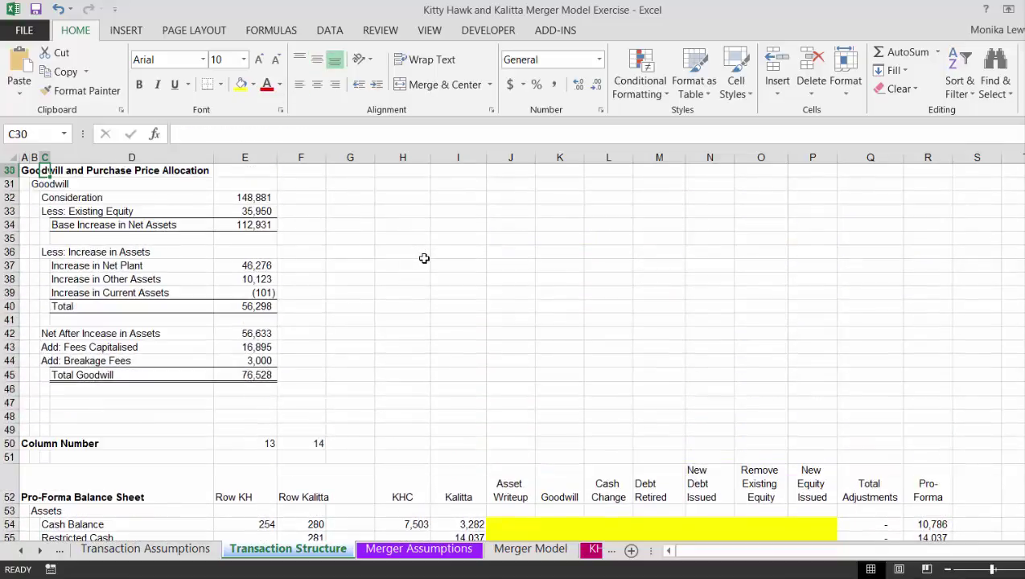
key(Up)
key(Up)
key(Up)
key(Up)
key(Up)
key(Up)
key(Up)
key(Up)
key(Up)
key(Up)
key(Up)
key(Up)
key(Up)
key(Up)
key(Up)
key(Up)
key(Up)
key(Up)
key(Up)
key(Up)
- Examine the Uses and Sources of Funds and the Goodwill and Purchase Price Allocation down to the Column Number row
key(Down)
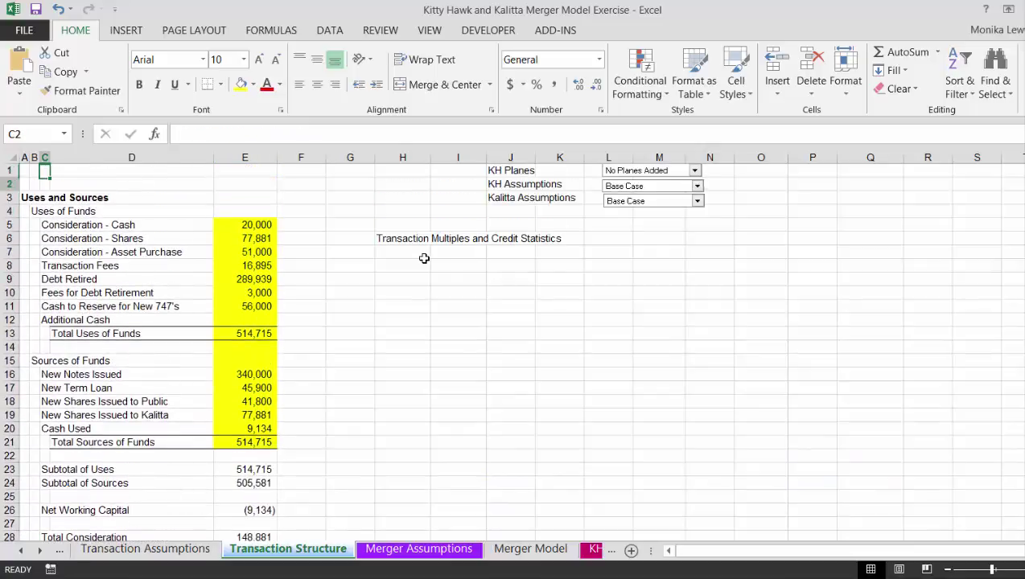
key(Down)
key(Down)
key(Down)
key(Down)
key(Down)
key(Down)
key(Down)
key(Down)
key(Down)
key(Down)
key(Down)
key(Down)
key(Down)
key(Down)
key(Down)
key(Down)
key(Down)
key(Down)
key(Down)
key(Down)
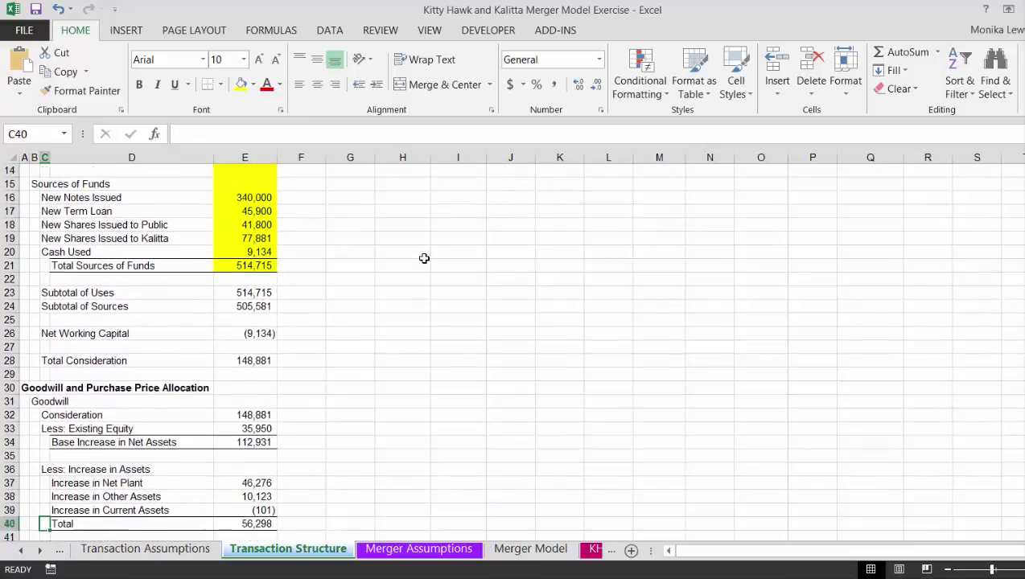
key(Down)
key(Down)
key(Down)
key(Down)
key(Down)
key(Down)
key(Down)
key(Down)
key(Down)
key(Down)
- Look back over the goodwill lines and Total Consideration up to the Uses and Sources of Funds
key(Up)
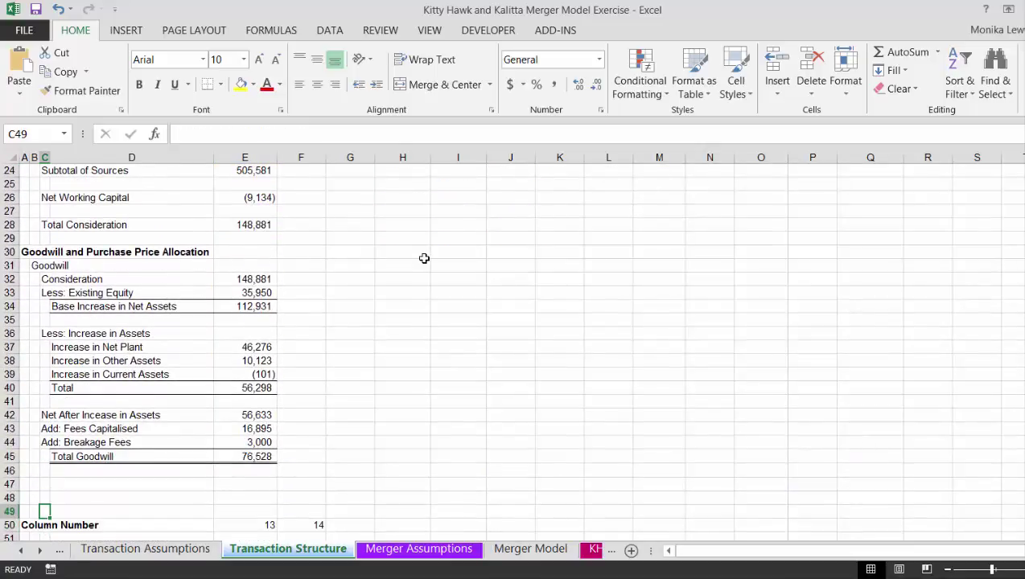
key(Up)
key(Up)
key(Up)
key(Up)
key(Up)
key(Up)
key(Up)
key(Up)
key(Up)
key(Up)
key(Up)
key(Up)
key(Up)
key(Up)
key(Up)
key(Up)
key(Up)
key(Up)
key(Up)
key(Up)
- Trace the funding subtotals, Net Working Capital, Total Consideration and Total Goodwill lines down column C to row 51
key(Down)
key(Down)
key(Down)
key(Down)
key(Down)
key(Down)
key(Down)
key(Down)
key(Down)
key(Down)
key(Down)
key(Down)
key(Down)
key(Down)
key(Down)
key(Down)
key(Down)
key(Down)
key(Down)
key(Down)
key(Down)
key(Down)
key(Down)
key(Down)
key(Down)
key(Down)
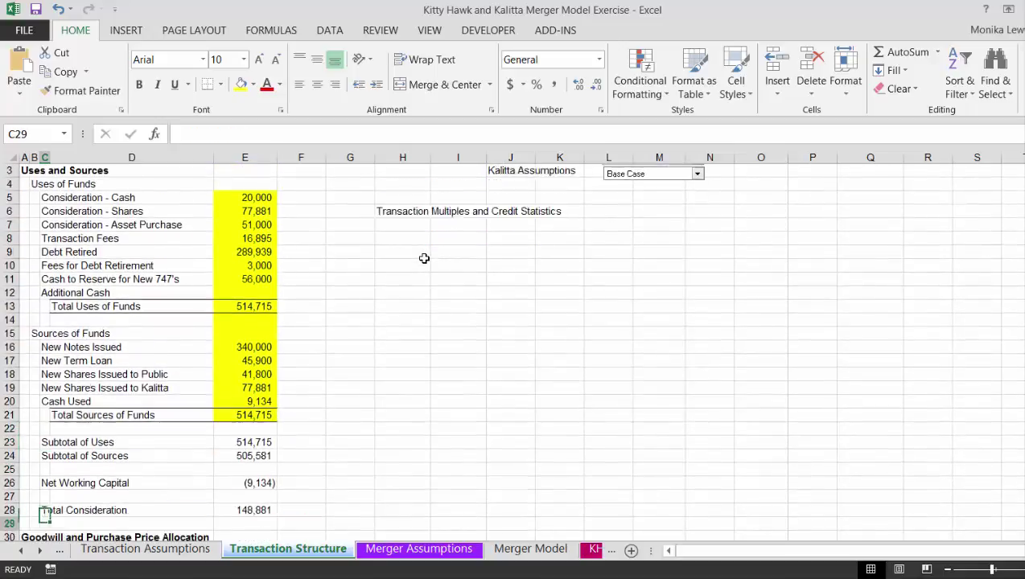
key(Down)
key(Down)
key(Down)
key(Down)
key(Down)
key(Down)
key(Down)
key(Down)
key(Down)
key(Down)
key(Down)
key(Down)
key(Down)
key(Down)
key(Down)
key(Down)
key(Down)
key(Down)
key(Down)
key(Down)
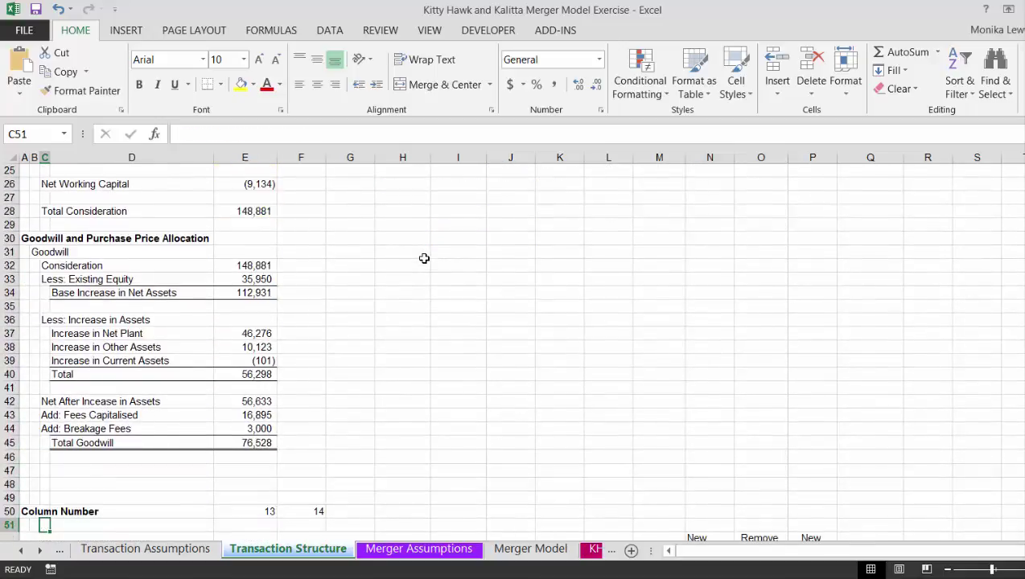
- Return to the Uses of Funds list at Cash to Reserve for New 747's in D11
key(Up)
key(Up)
key(Up)
key(Up)
key(Up)
key(Up)
key(Up)
key(Up)
key(Up)
key(Up)
key(Up)
key(Up)
key(Up)
key(Up)
key(Up)
key(Up)
key(Up)
key(Up)
key(Up)
key(Up)
key(Right)
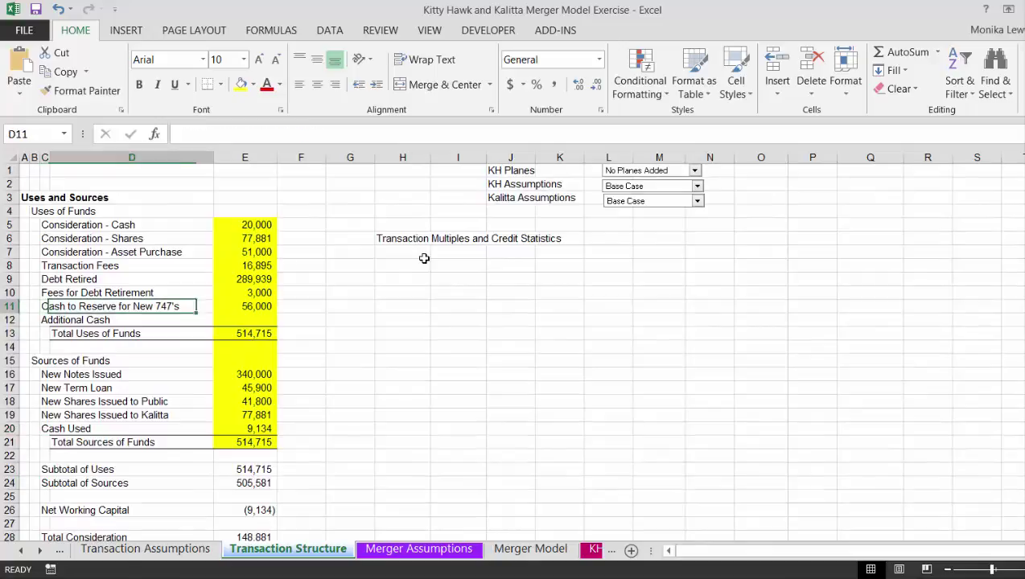
- Enter the subheading "Transaction Multiples" in H8, below the Transaction Multiples and Credit Statistics title
key(Right)
key(Right)
key(Right)
key(Right)
key(Up)
key(Up)
key(Up)
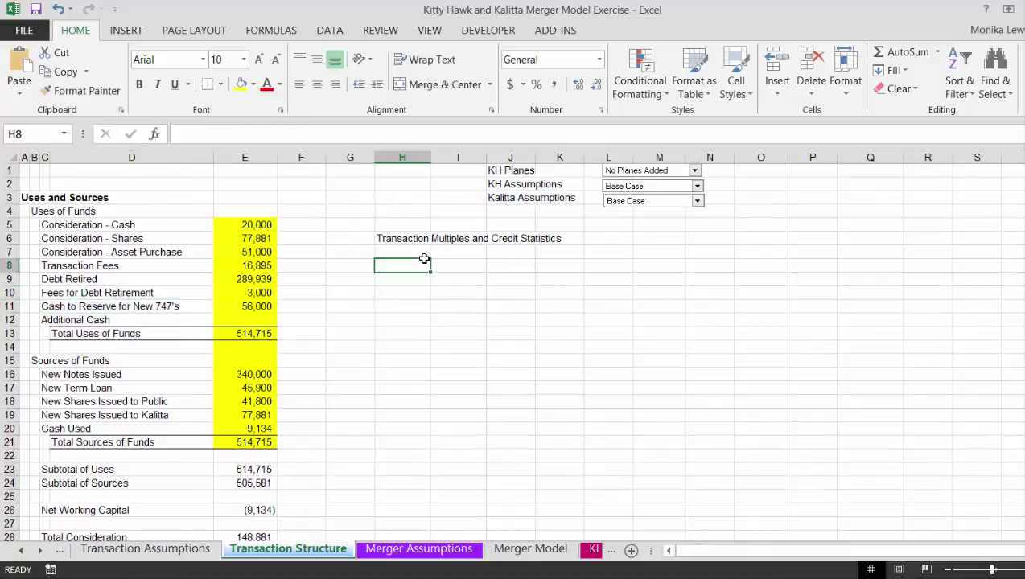
text(Trana)
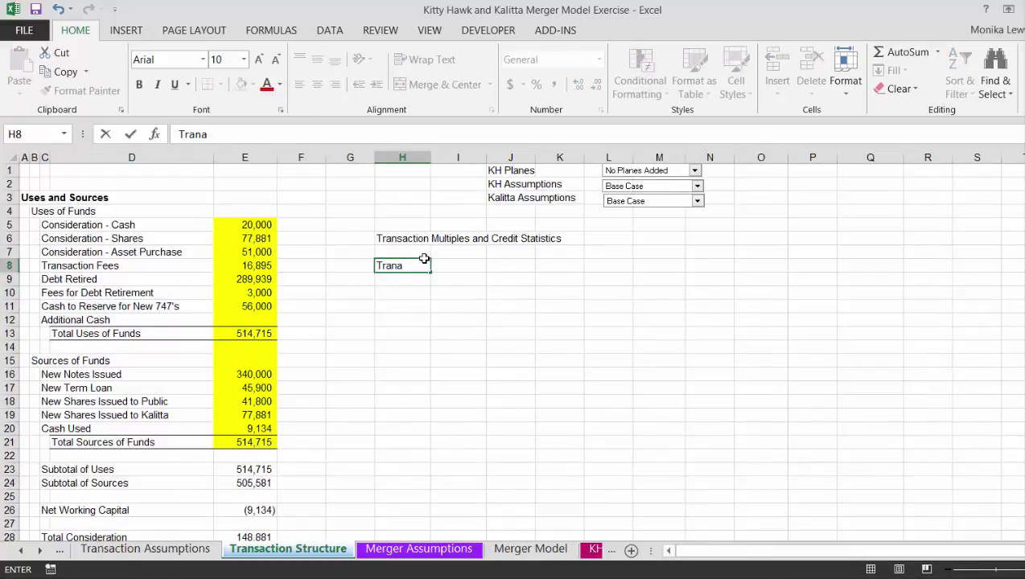
key(BackSpace)
key(BackSpace)
text(nsax)
key(BackSpace)
key(BackSpace)
text(ction Multipl)
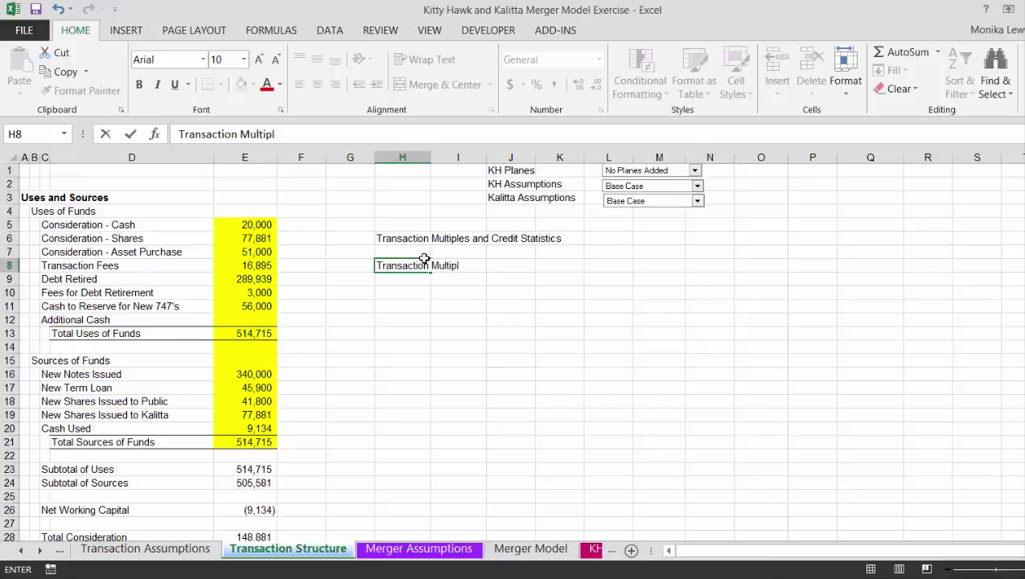
text(es)
key(Return)
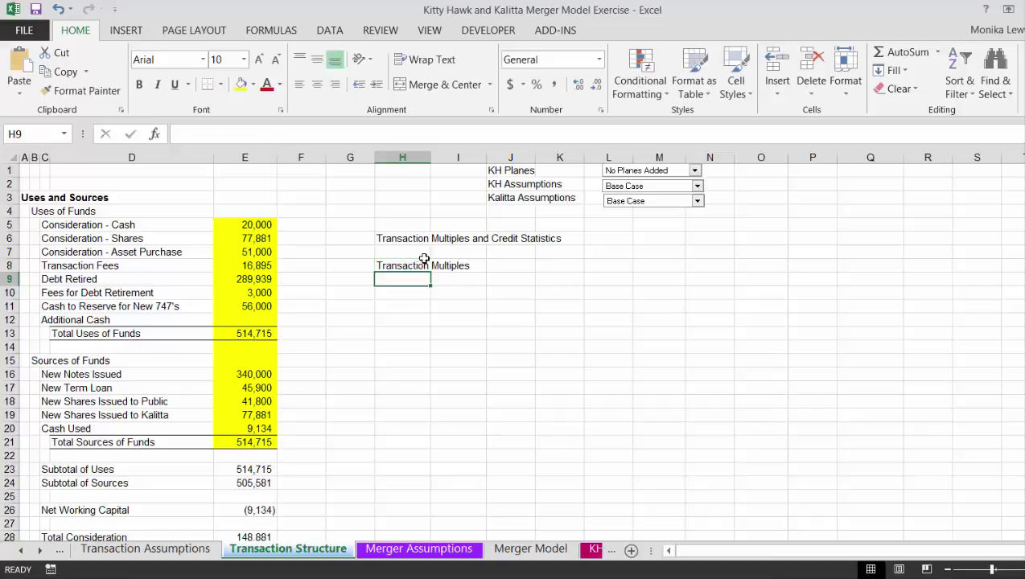
- Label H9 "EBITDA" and H10 "Equity Consideration" under the Transaction Multiples subheading
text(EB)
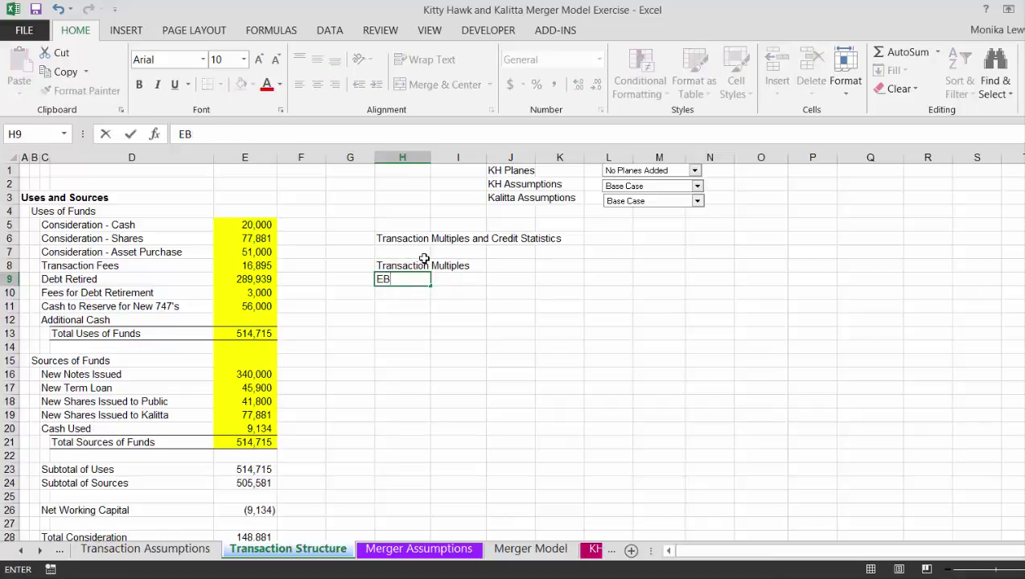
text(ITDA)
key(Return)
text(E)
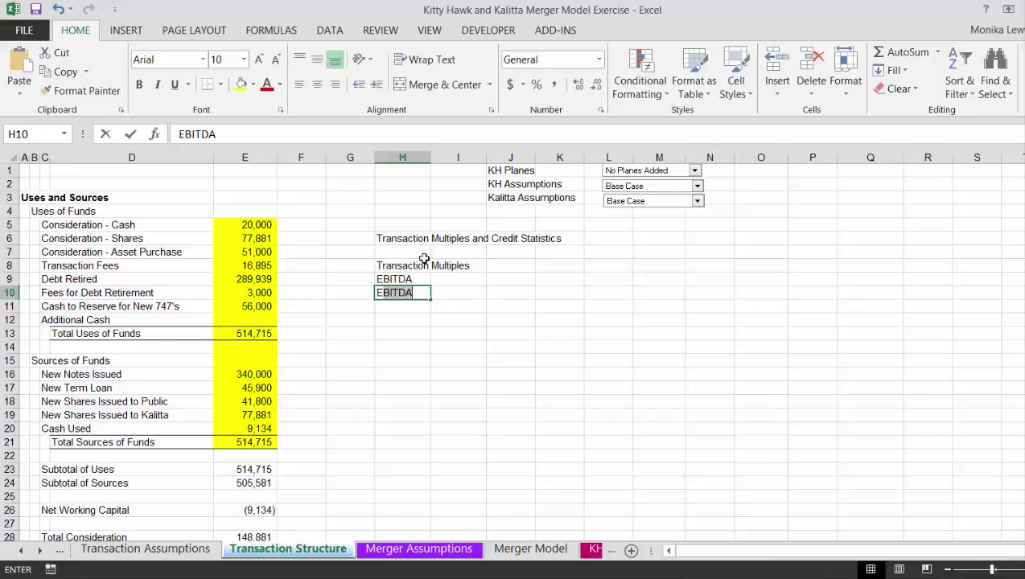
text(V)
key(BackSpace)
key(BackSpace)
text(Equity)
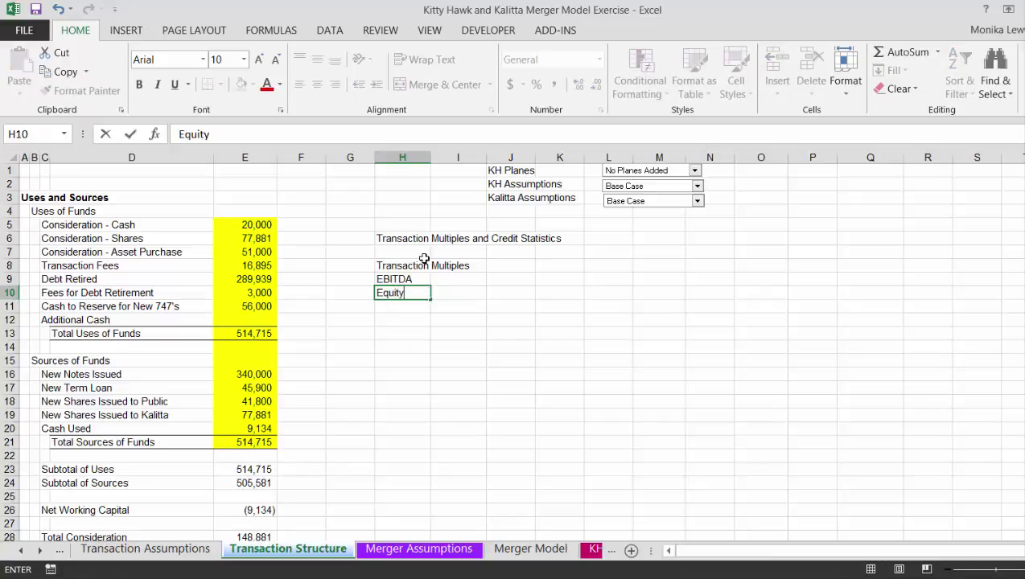
text( Consideration)
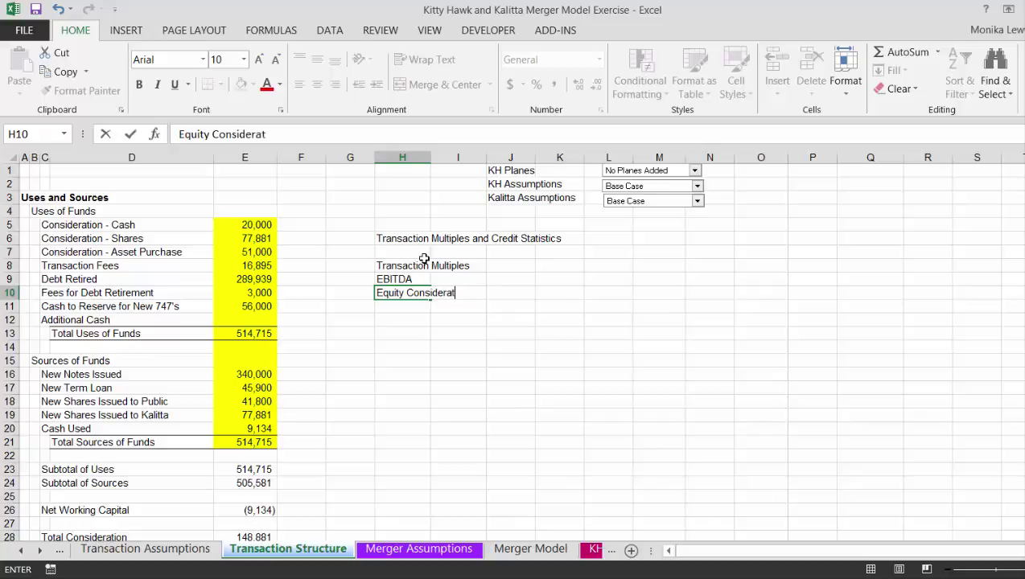
key(Return)
- Enter an EBITDA of 76,000 in J9
key(Up)
key(Up)
key(Right)
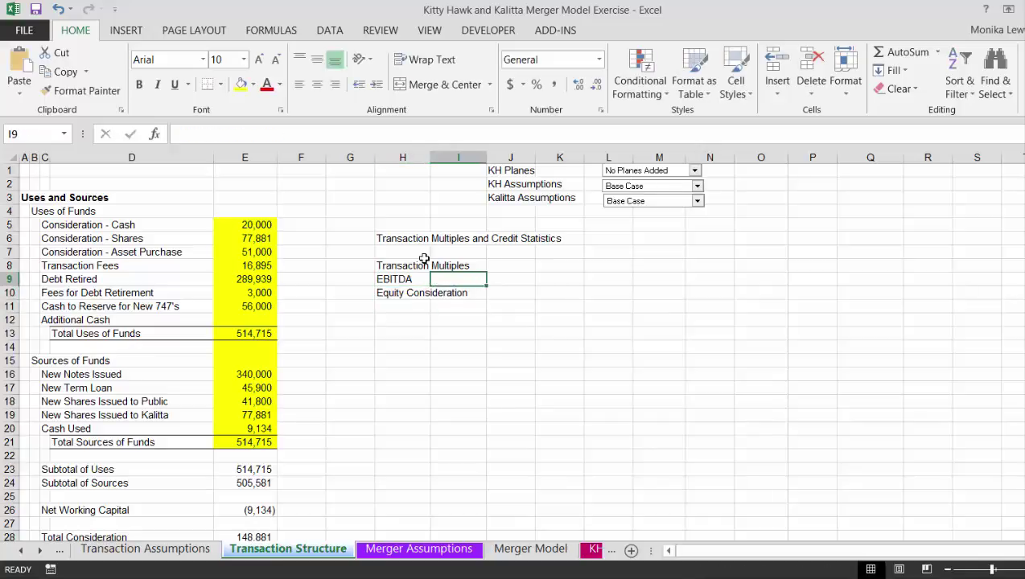
key(Right)
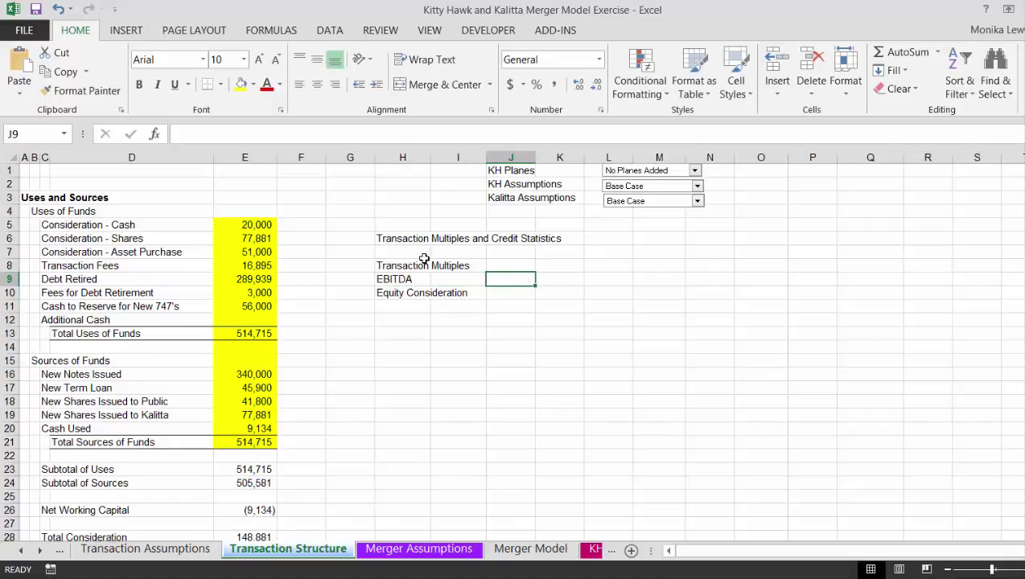
text(76,000)
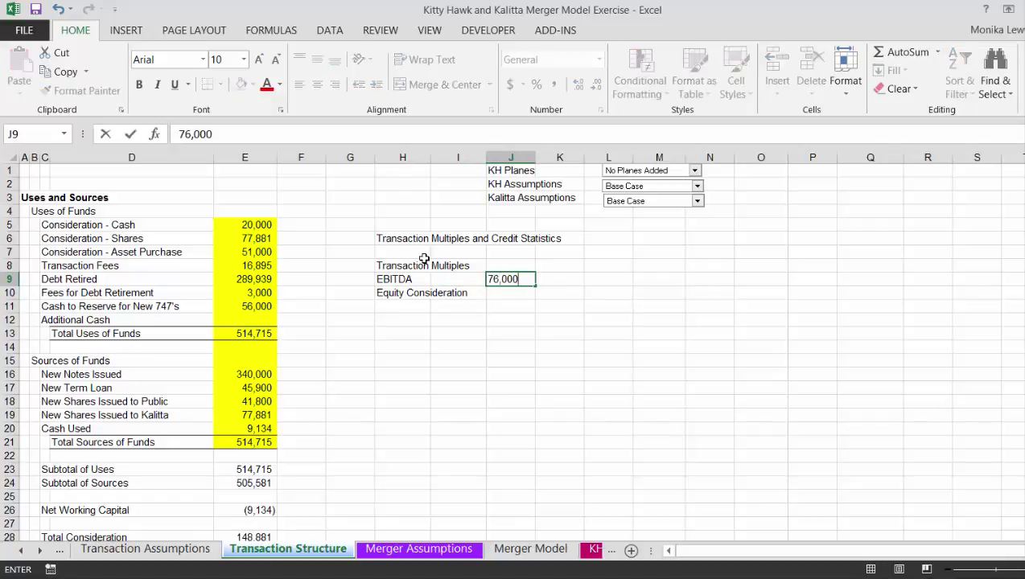
key(Return)
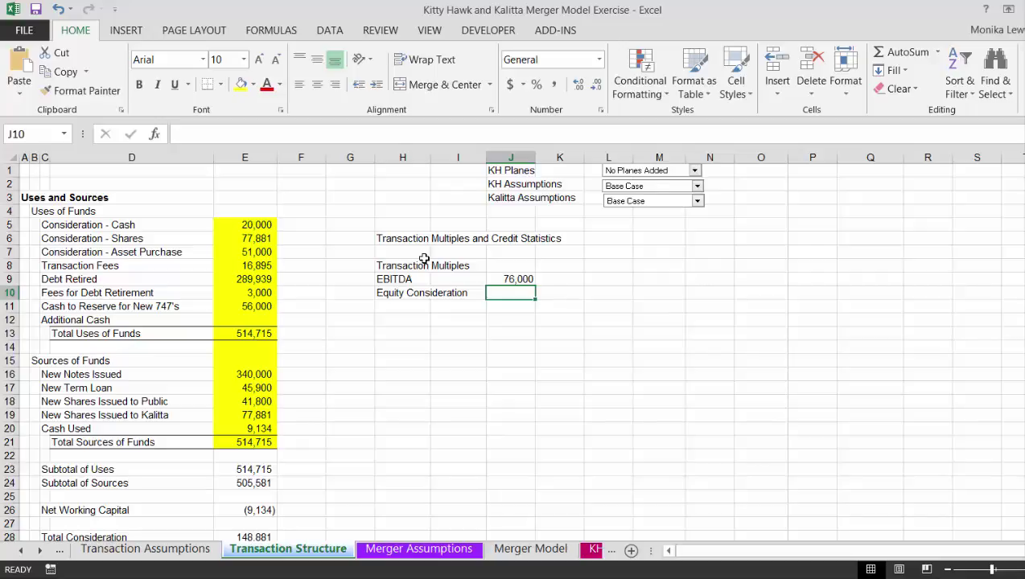
text(=)
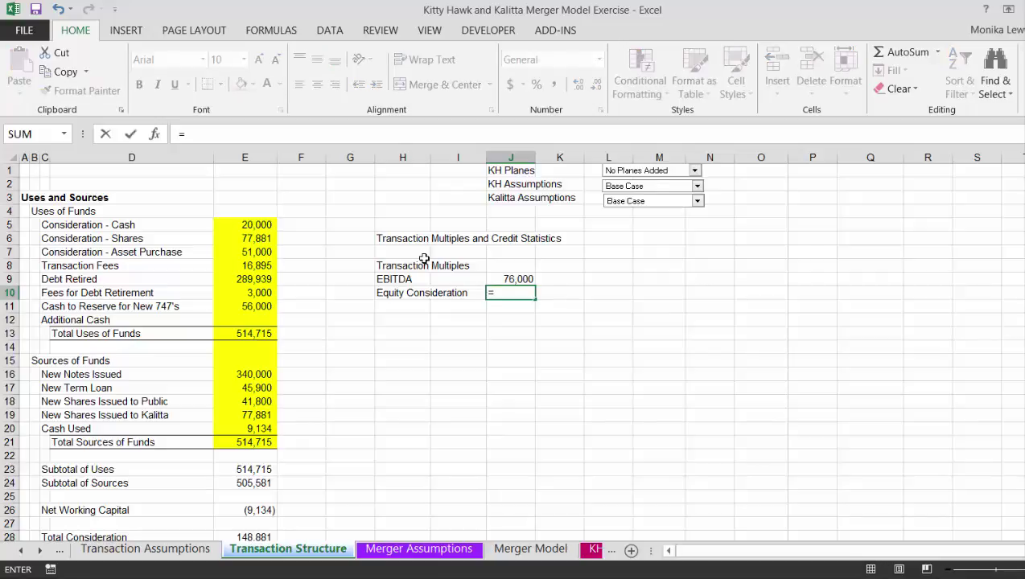
key(Left)
key(Left)
key(Left)
key(Left)
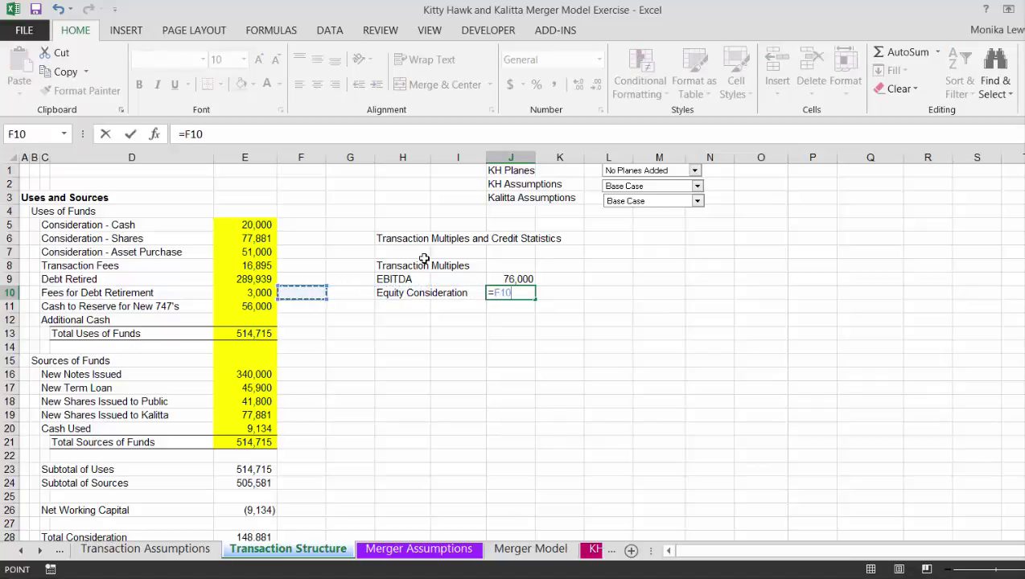
key(Escape)
- Calculate the Equity Consideration in J10 as the sum of the cash, shares and asset purchase considerations in E5:E7
text(=sum()
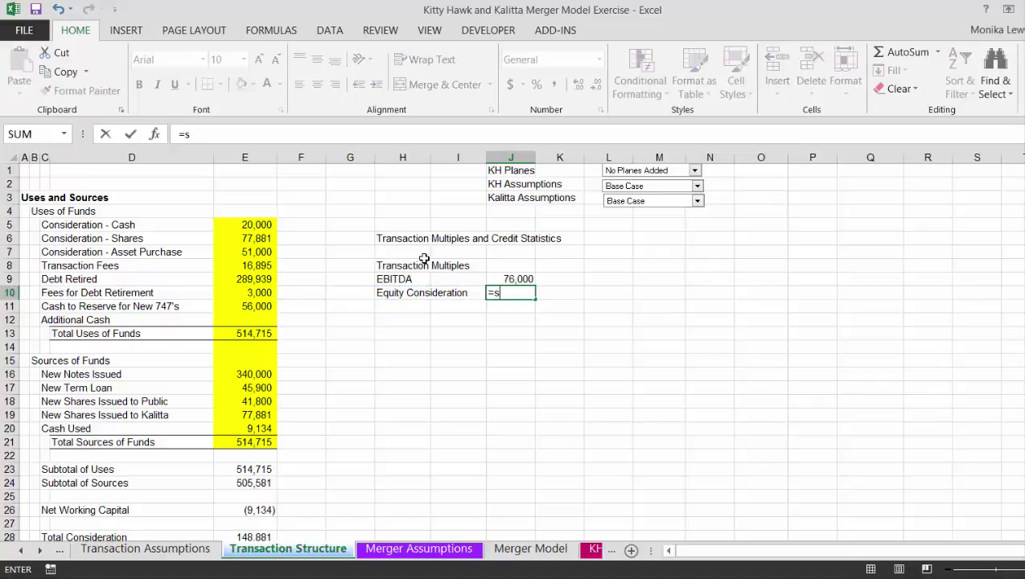
key(Left)
key(Left)
key(Left)
key(Left)
key(Left)
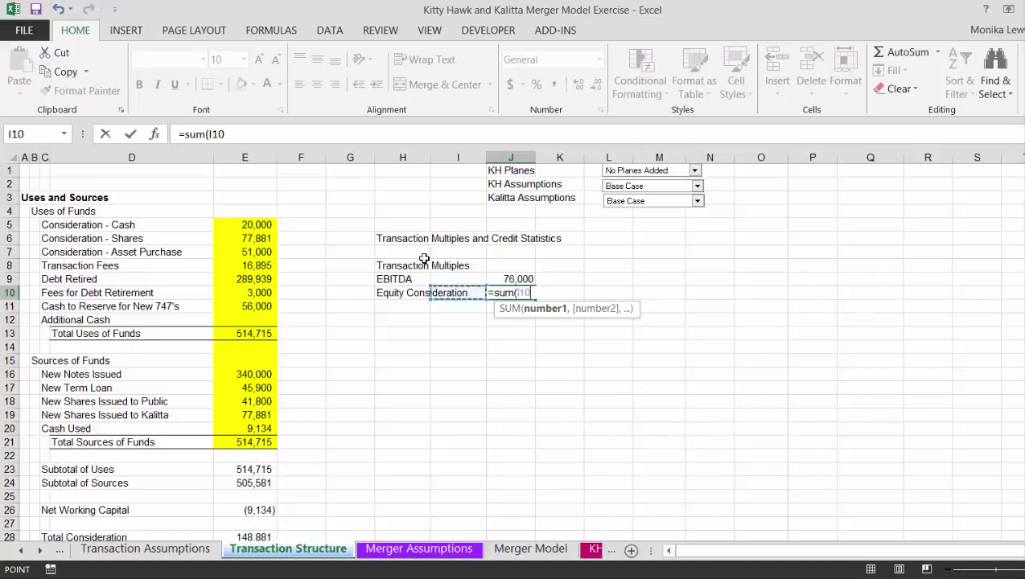
key(Up)
key(Up)
key(Up)
key(shift+Up)
key(shift+Up)
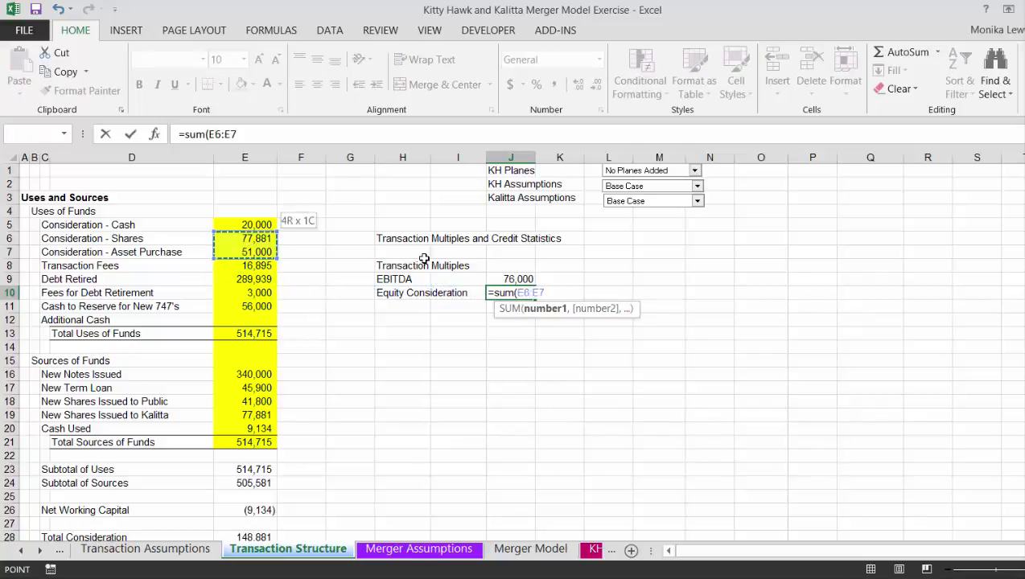
key(Return)
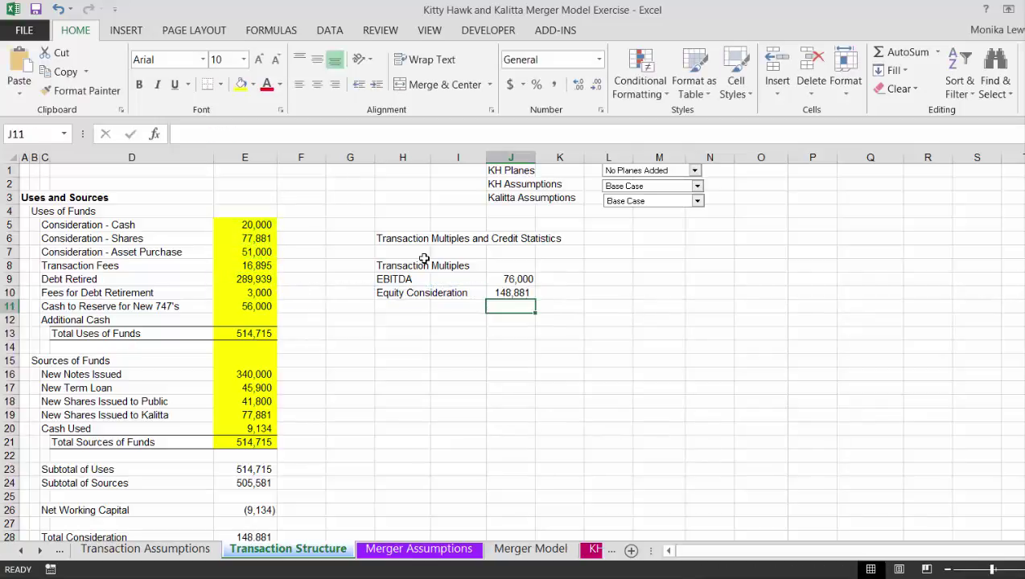
- Add a "Fees" line in row 11 and link J11 to the Transaction Fees in E8
key(Left)
key(Left)
text(Fees)
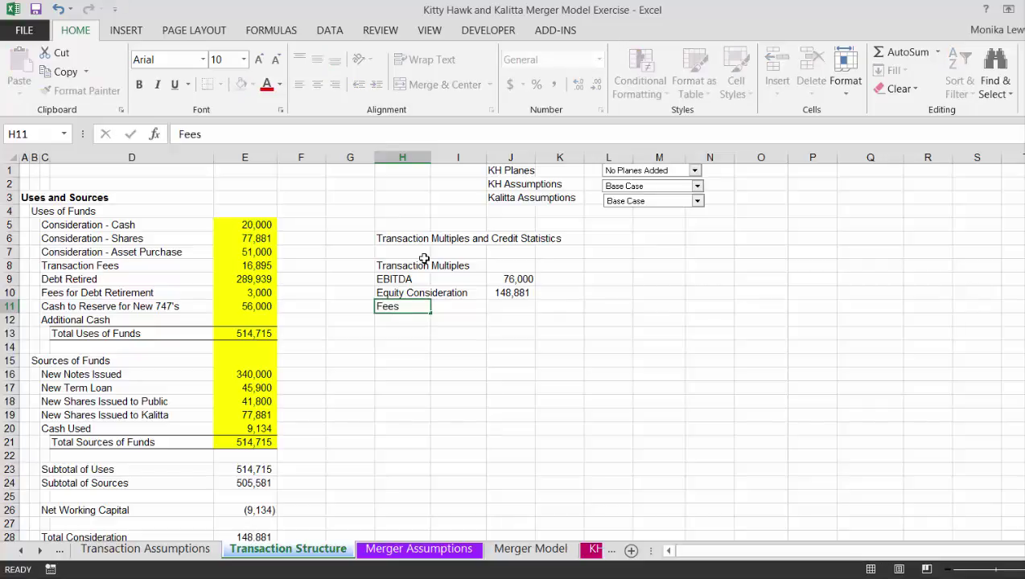
key(Return)
key(Up)
key(Right)
key(Right)
text(=)
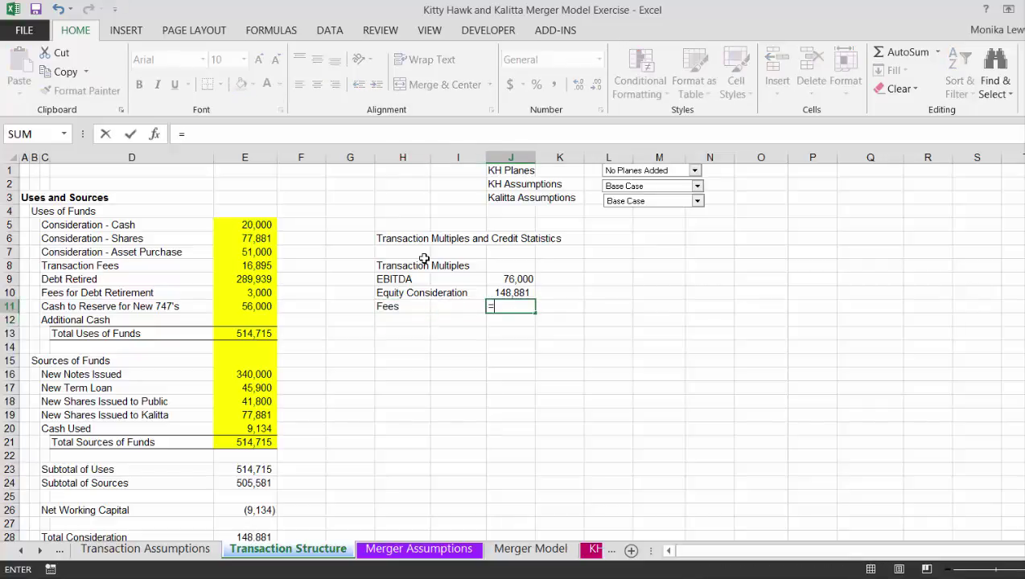
click(250, 265)
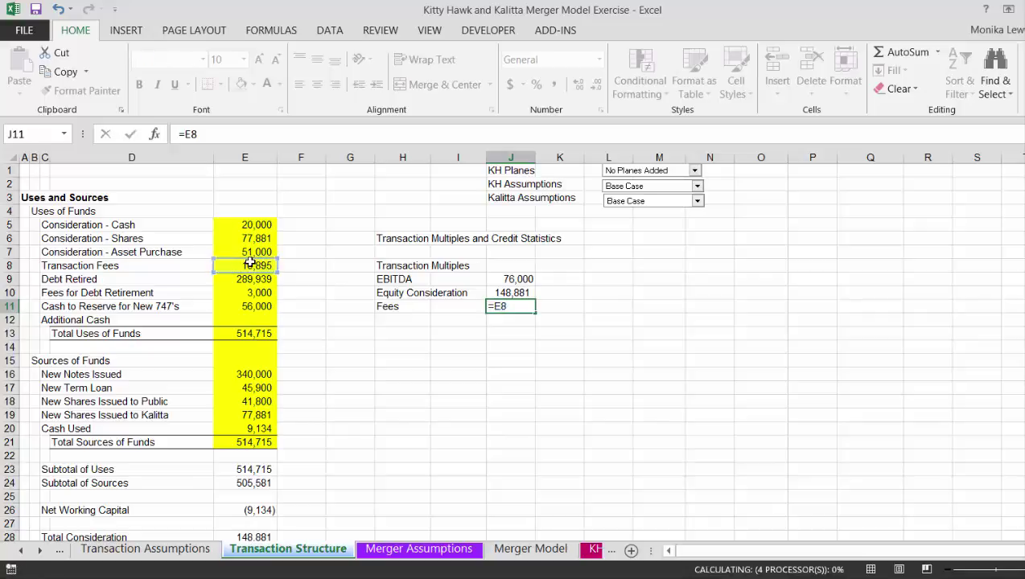
key(Return)
- Label H12 "Total Consideration and Fee" below the Fees line
key(Left)
key(Left)
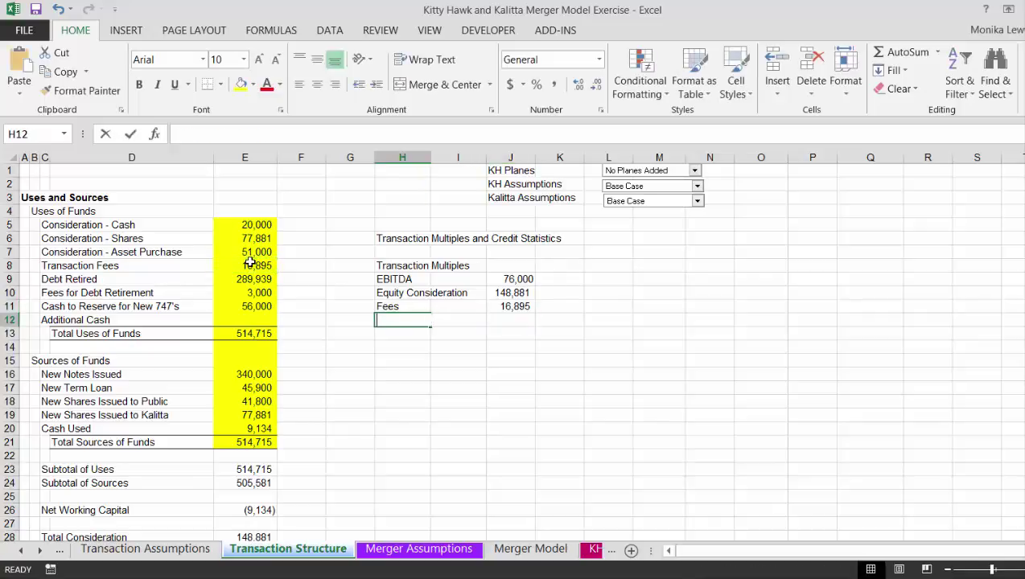
text(Tt)
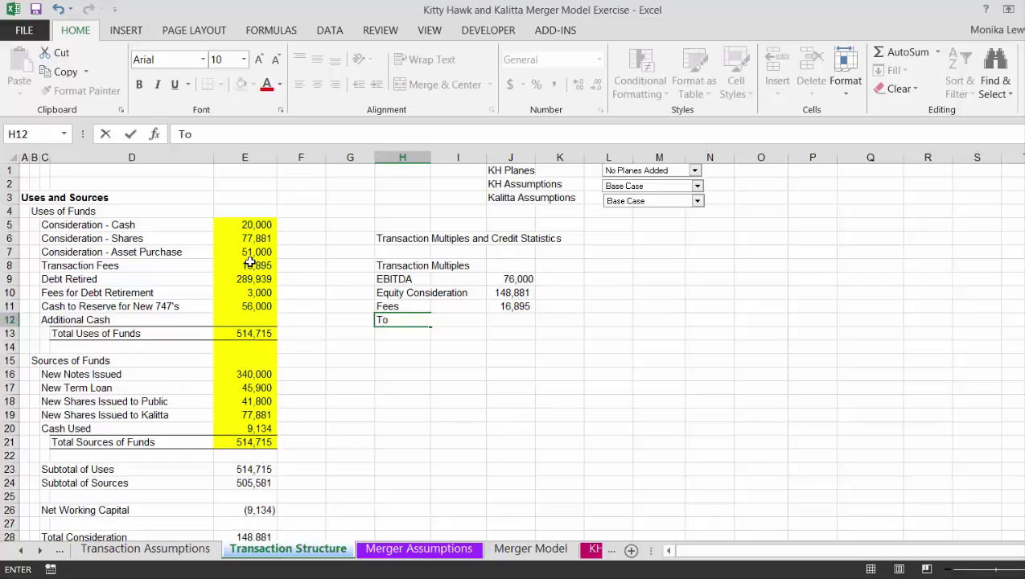
text(nsideration a)
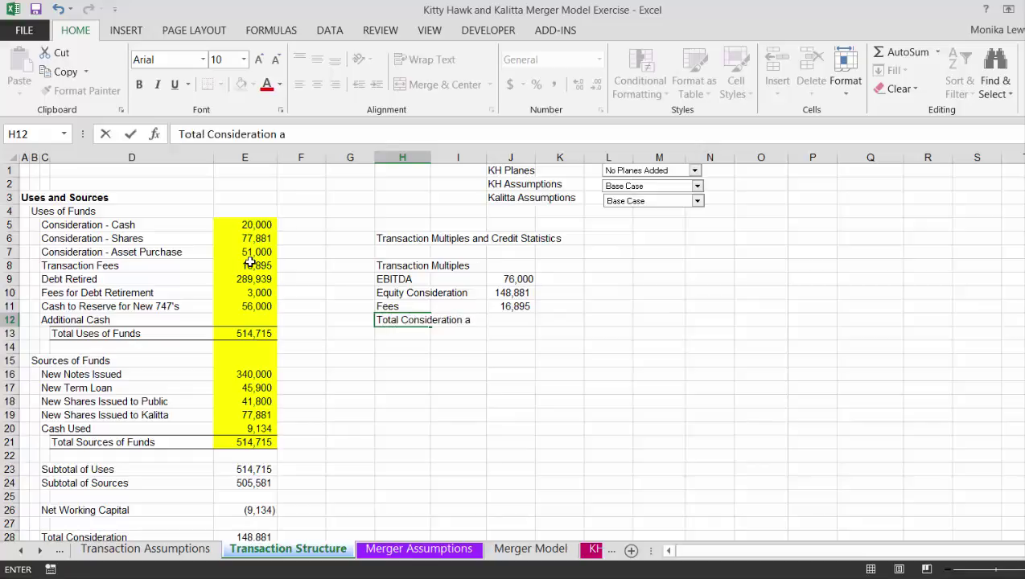
text(nd Fee)
key(Return)
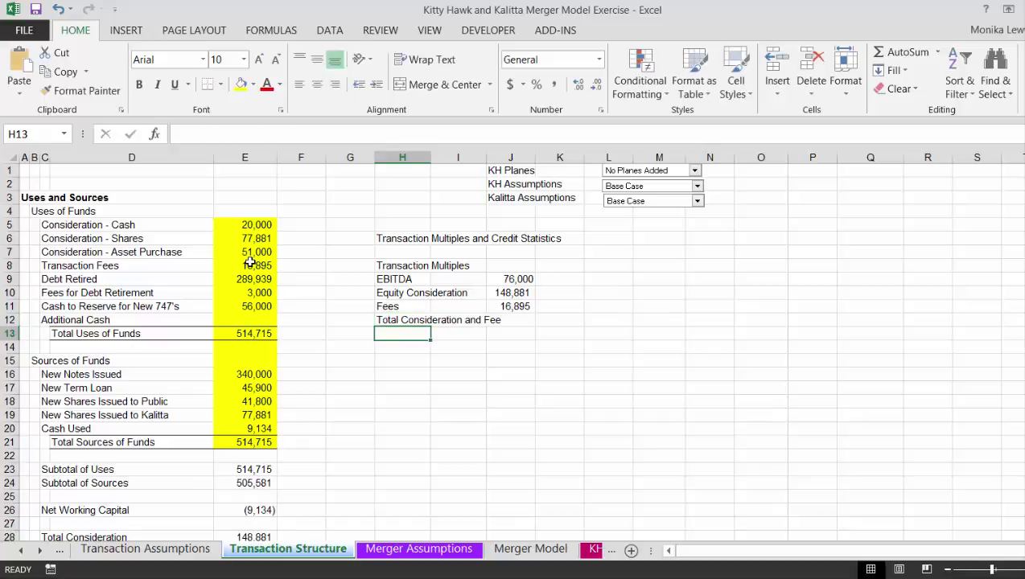
- Move the EBITDA, Equity Consideration and Fees values from J9:J11 to K9:K11
key(Up)
key(Right)
key(Right)
key(Up)
key(Up)
key(Up)
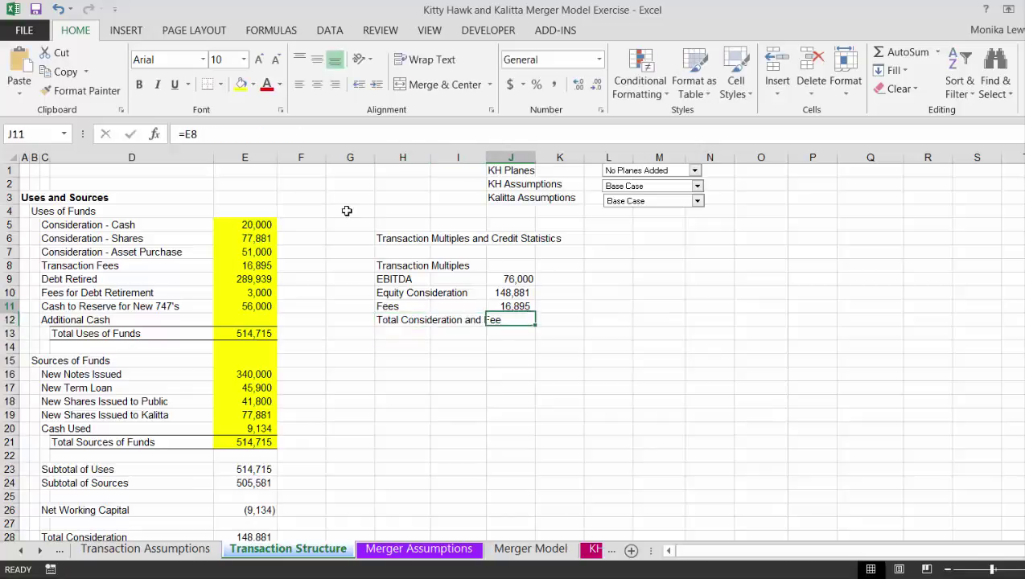
key(shift+Down)
key(shift+Down)
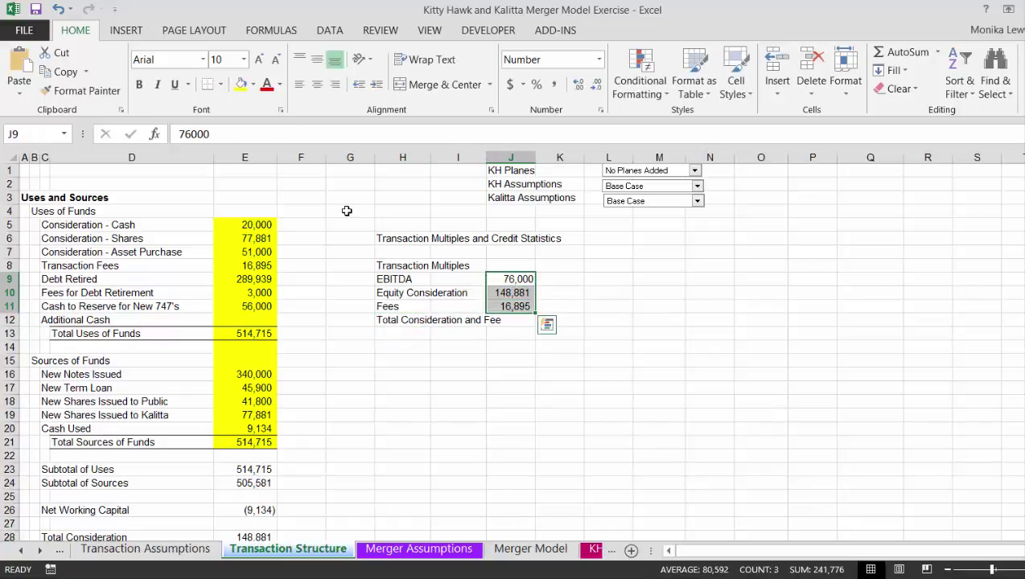
key(ctrl+c)
key(Right)
key(Return)
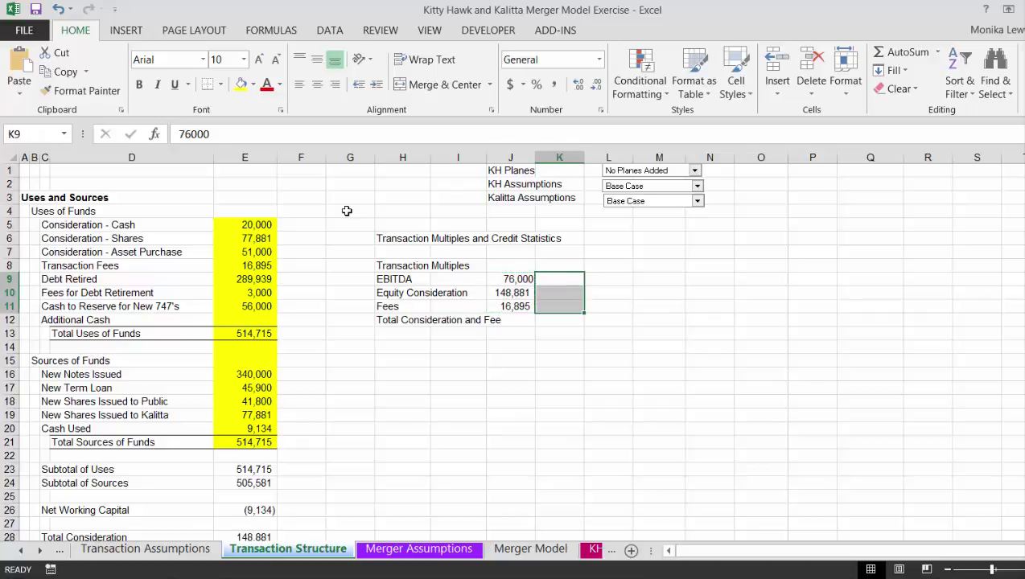
- Total the Equity Consideration and Fees from K10:K11 in K12, leaving the EBITDA out of the sum
key(Down)
key(Down)
key(Down)
key(Up)
key(Up)
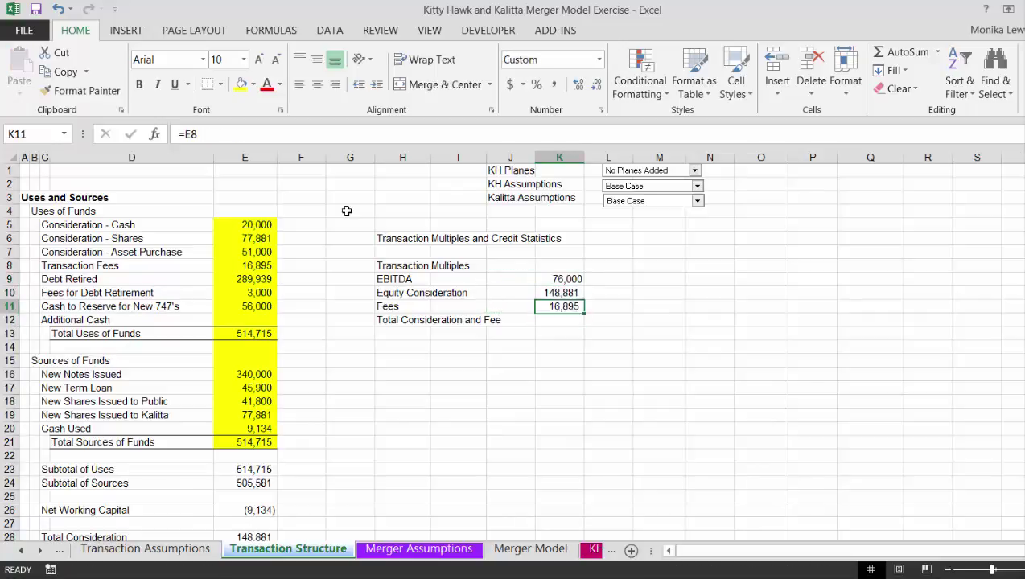
key(shift+Down)
key(shift+Down)
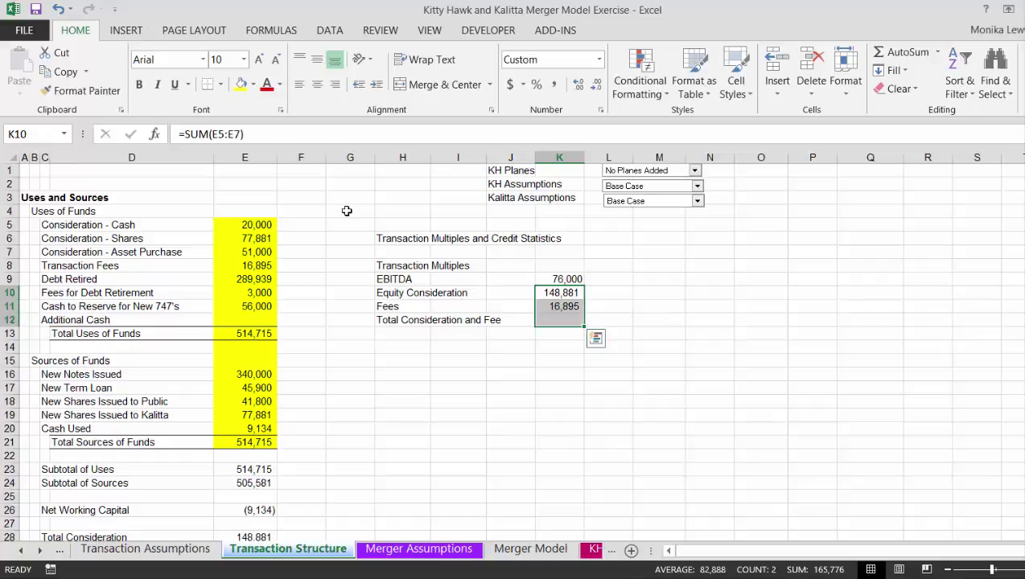
key(alt+equal)
key(Return)
key(Return)
key(Down)
key(Down)
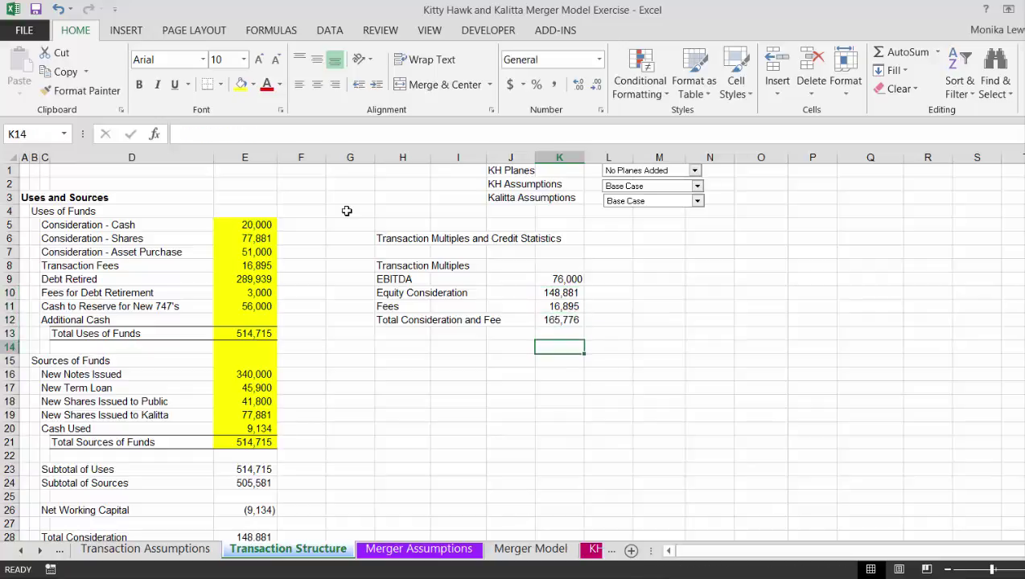
- Look back up the Transaction Multiples labels in column H from the blank row 14
key(Left)
key(Left)
key(Left)
key(Left)
key(Right)
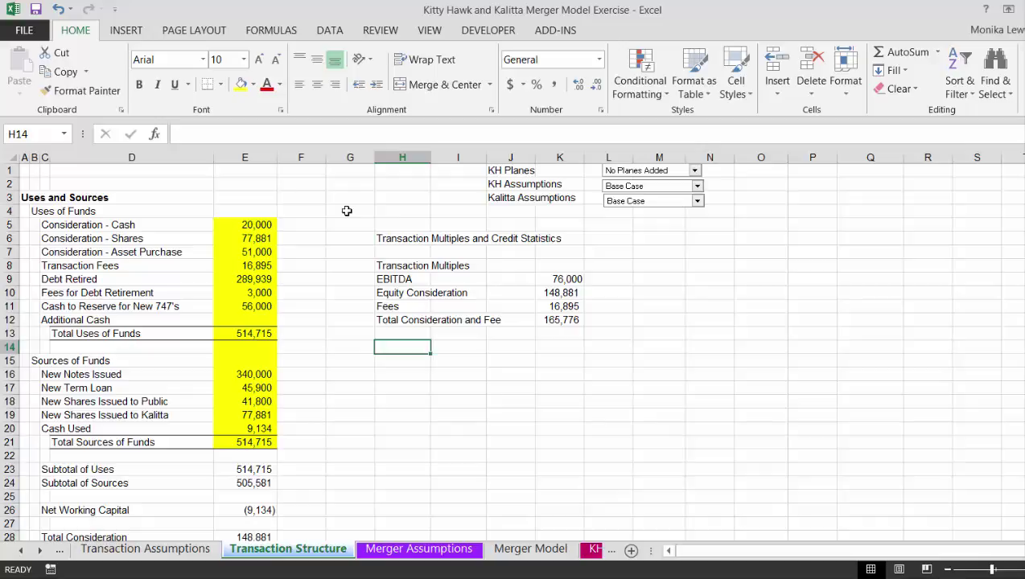
key(Up)
key(Up)
key(Up)
key(Up)
key(Up)
key(Up)
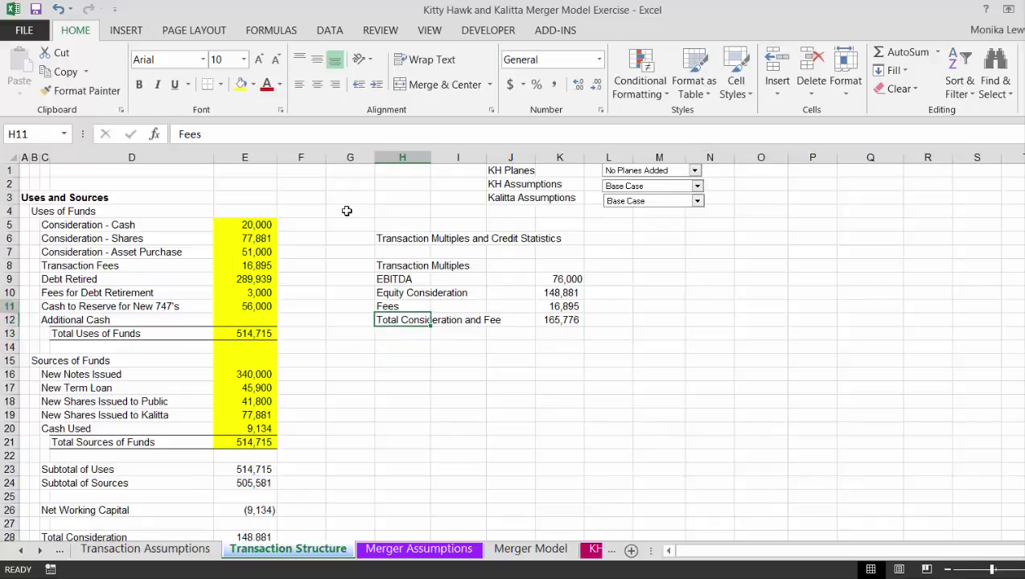
- Label H13 "EV-Equity Bridge (Net Debt)" below the Total Consideration and Fee line
key(Down)
key(Down)
key(Down)
key(Down)
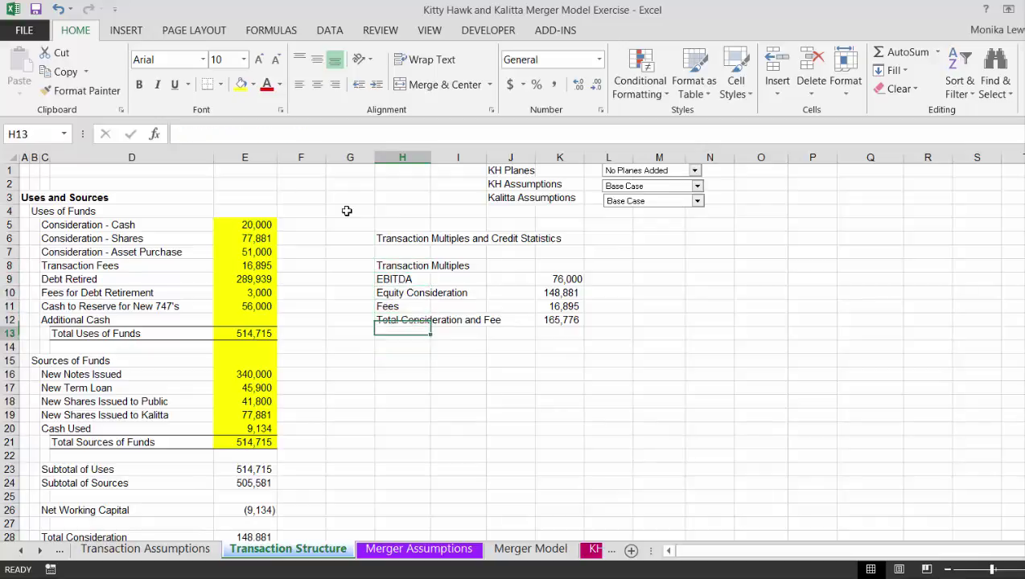
text(Net Deb)
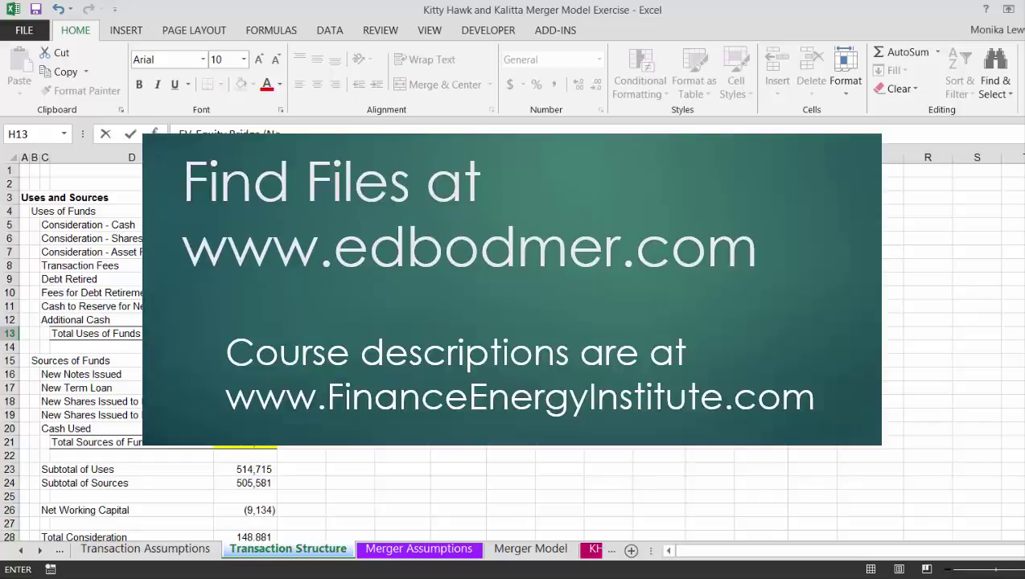
key(Return)
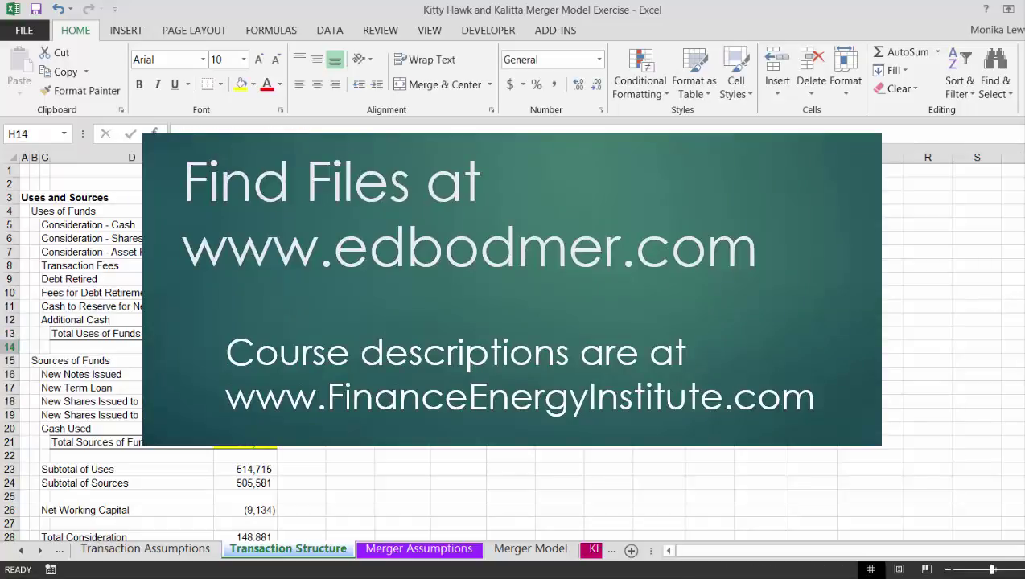
key(Up)
key(F2)
text())
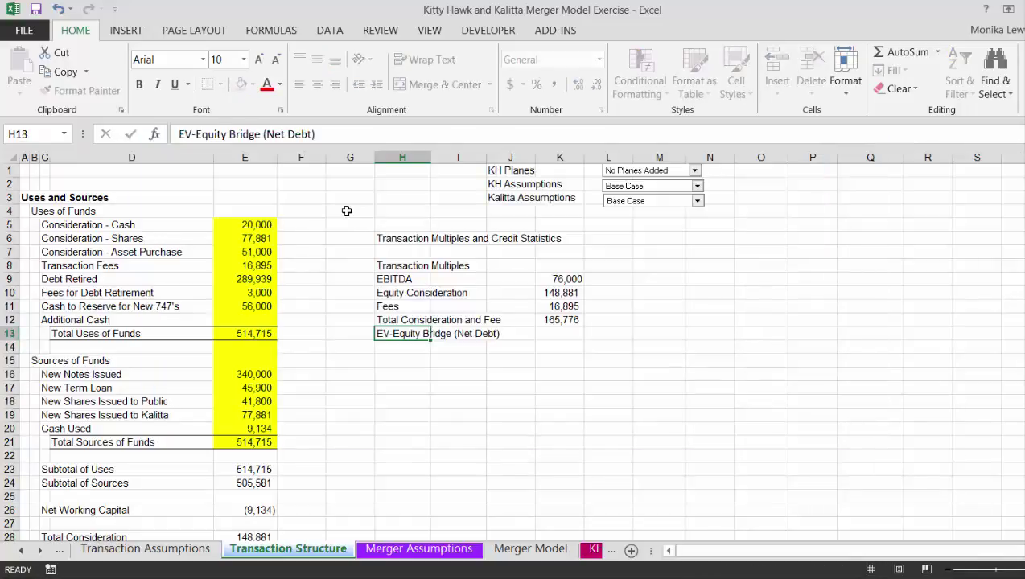
key(Return)
- Link the EV-Equity Bridge value in K13 to the Existing Kalitta Debt in D55 of the Transaction Assumptions sheet
key(Up)
key(Right)
key(Right)
key(Right)
text(=)
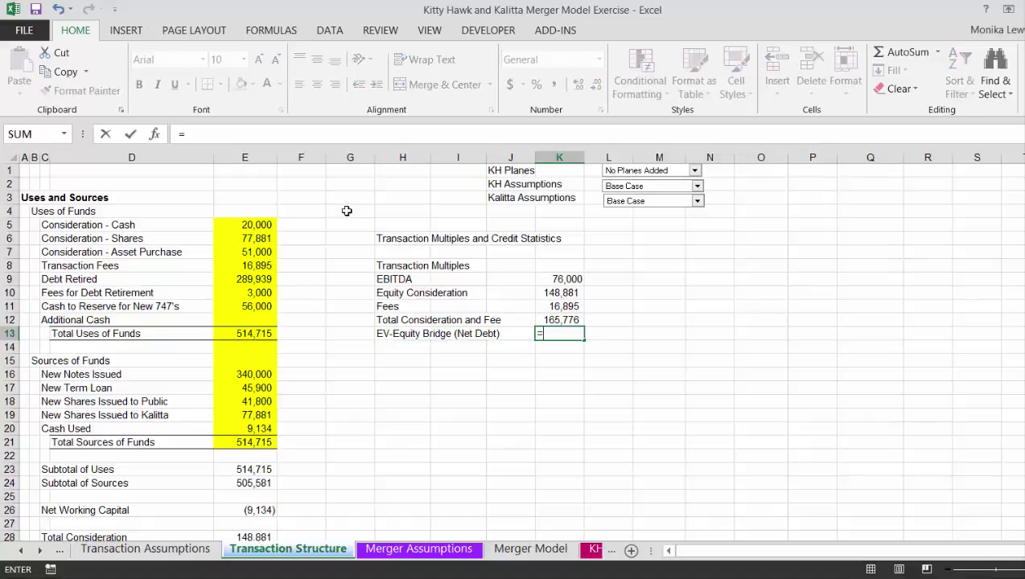
key(Left)
key(Left)
key(Left)
key(Left)
key(Left)
key(Left)
key(Down)
key(Down)
key(Down)
key(Down)
key(Down)
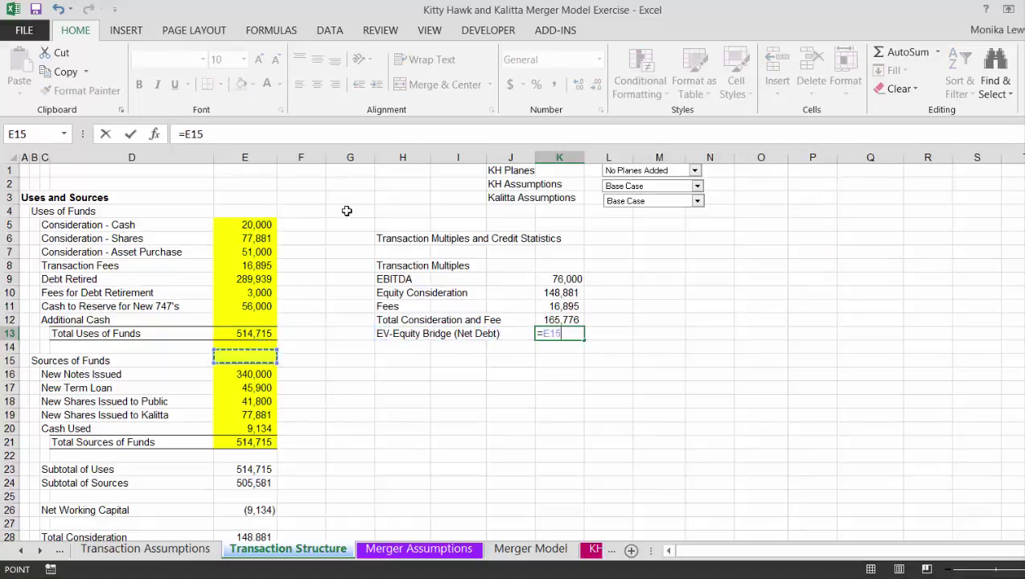
key(Up)
key(Up)
key(Up)
key(Up)
key(Up)
key(Up)
key(Up)
key(Up)
key(Up)
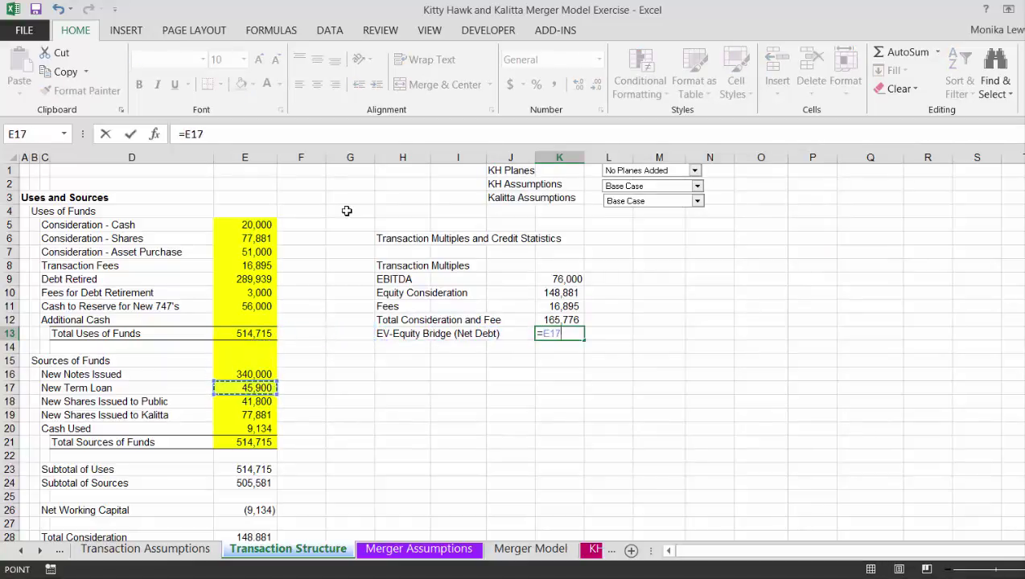
key(Down)
key(Down)
key(Down)
key(Down)
key(Down)
key(Down)
key(Down)
key(Down)
key(Down)
key(Down)
key(Down)
key(Down)
key(Down)
key(Down)
key(Down)
key(Down)
key(Down)
key(Down)
key(Down)
key(Down)
key(Down)
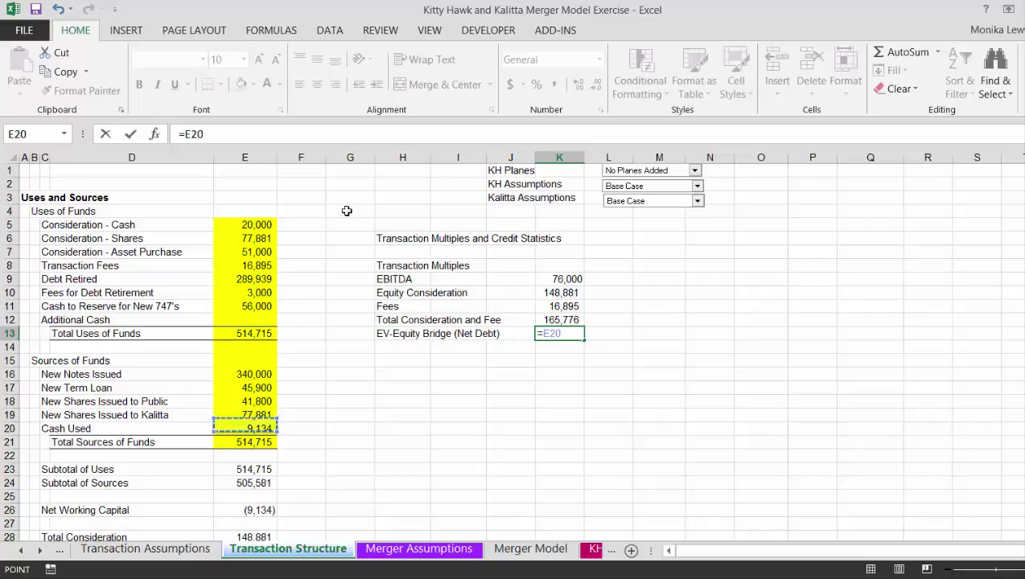
key(ctrl+Page_Up)
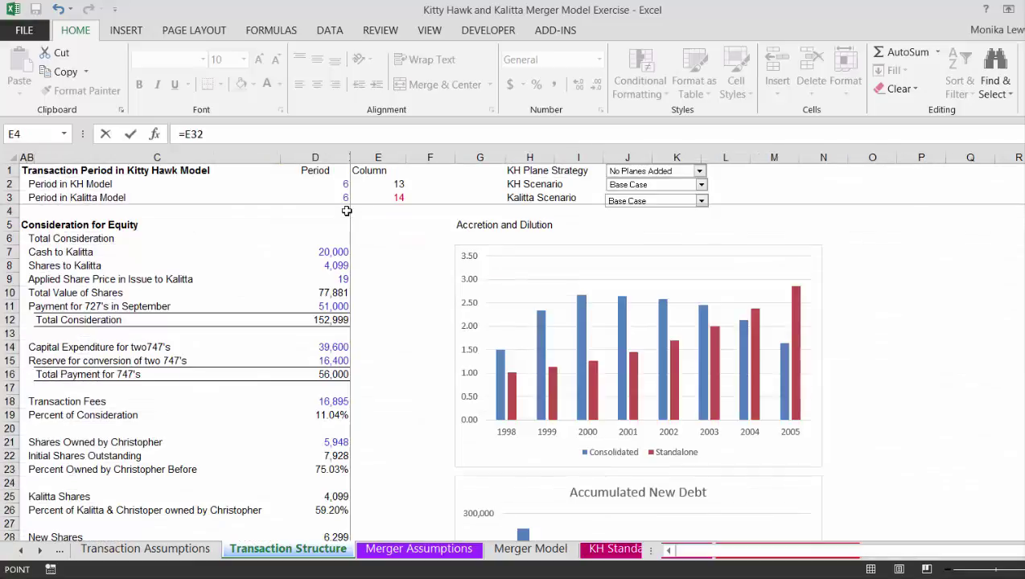
key(Down)
key(Down)
key(Down)
key(Down)
key(Down)
key(Down)
key(Down)
key(Down)
key(Down)
key(Down)
key(Down)
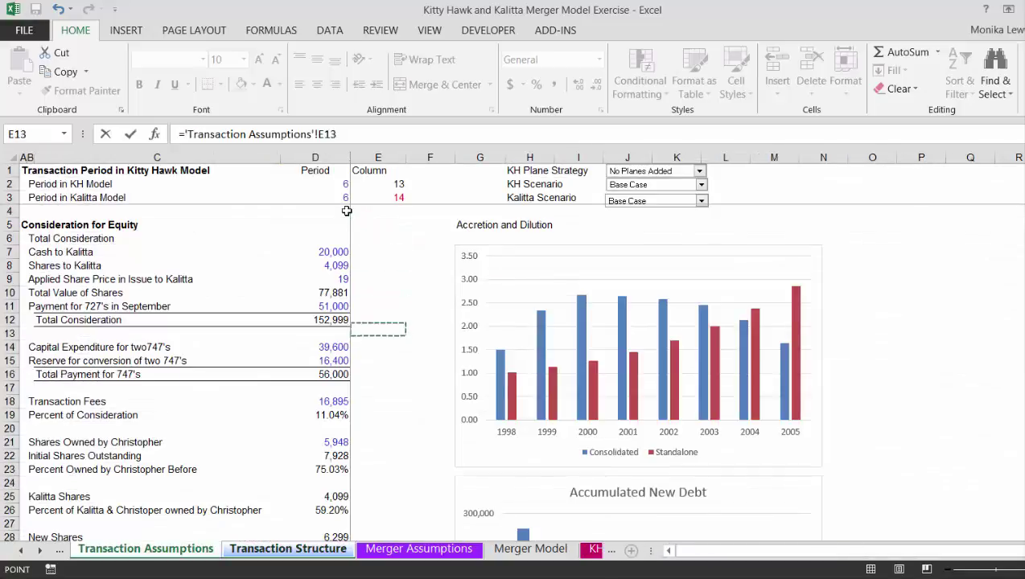
key(Down)
key(Down)
key(Down)
key(Down)
key(Down)
key(Down)
key(Down)
key(Down)
key(Down)
key(Down)
key(Down)
key(Down)
key(Down)
key(Down)
key(Down)
key(Down)
key(Down)
key(Down)
key(Down)
key(Down)
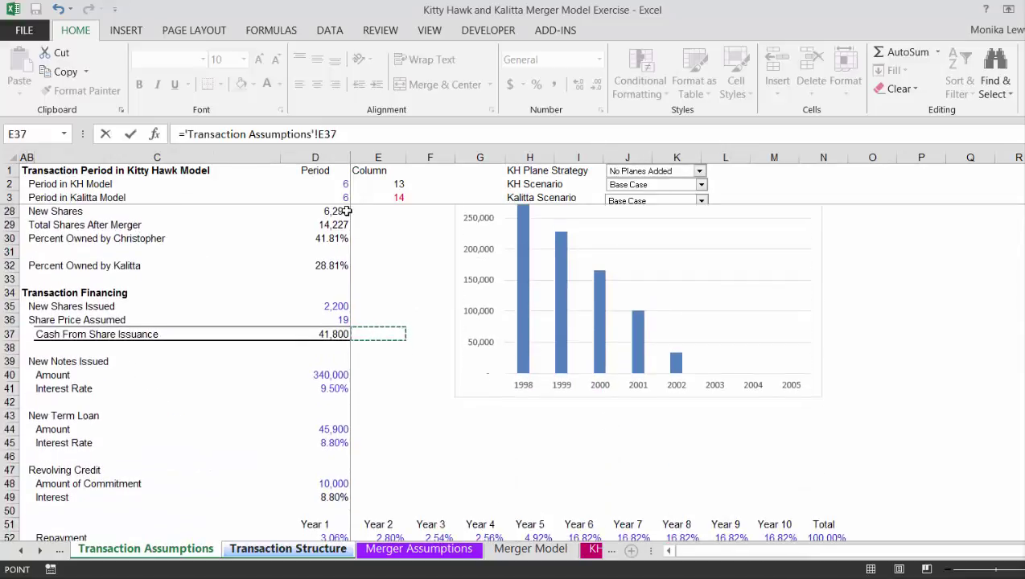
key(Up)
key(Up)
key(Down)
key(Down)
key(Down)
key(Up)
key(Up)
key(Up)
key(Up)
key(Up)
key(Up)
key(Up)
key(Up)
key(Up)
key(Up)
key(Up)
key(Up)
key(Up)
key(Up)
key(Up)
key(Down)
key(Down)
key(Down)
key(Down)
key(Down)
key(Down)
key(Down)
key(Down)
key(Down)
key(Down)
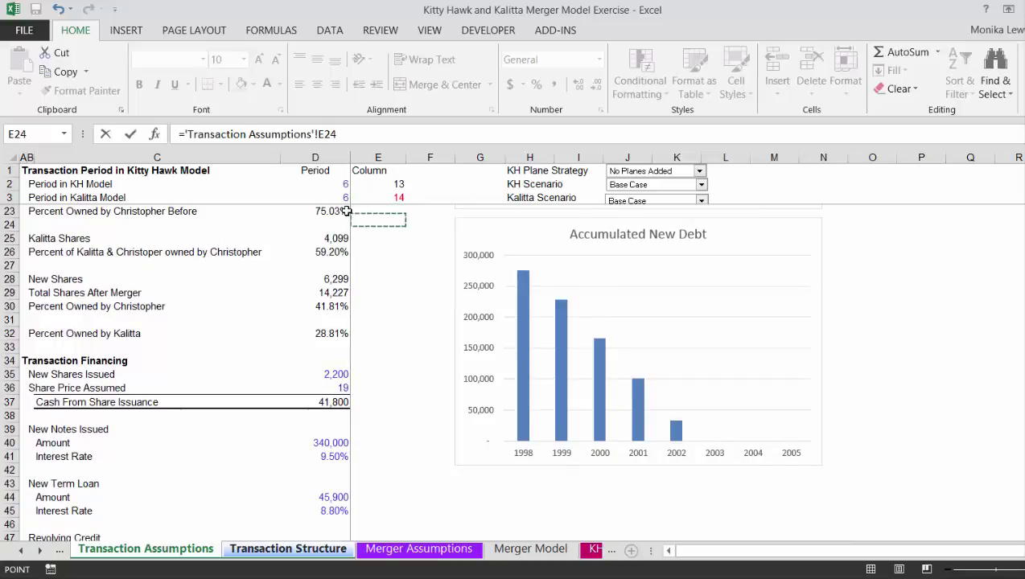
key(Down)
key(Down)
key(Down)
key(Down)
key(Down)
key(Down)
key(Down)
key(Down)
key(Down)
key(Down)
key(Down)
key(Down)
key(Down)
key(Down)
key(Down)
key(Down)
key(Down)
key(Down)
key(Down)
key(Down)
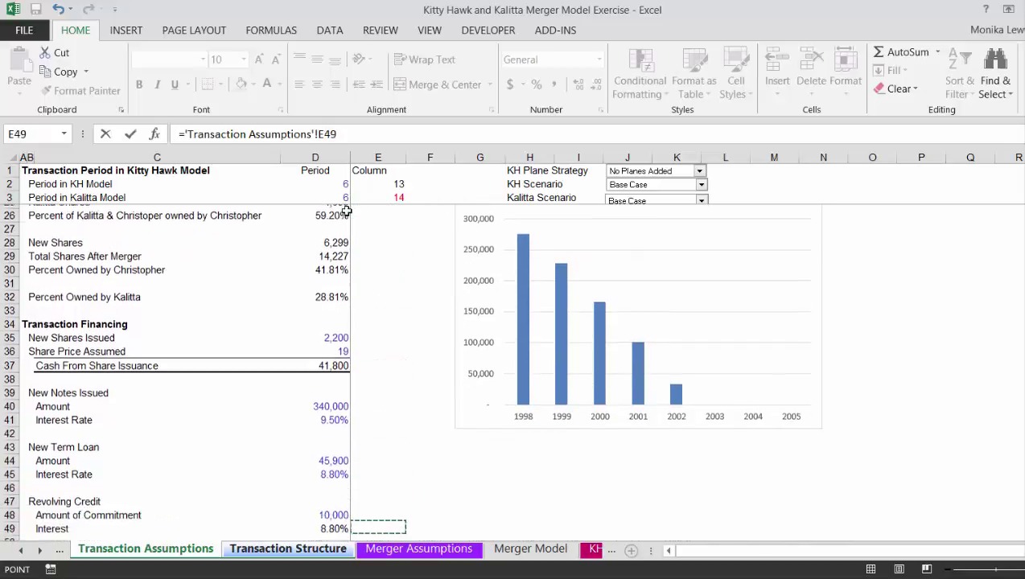
key(Up)
key(Up)
key(Up)
key(Up)
key(Up)
key(Up)
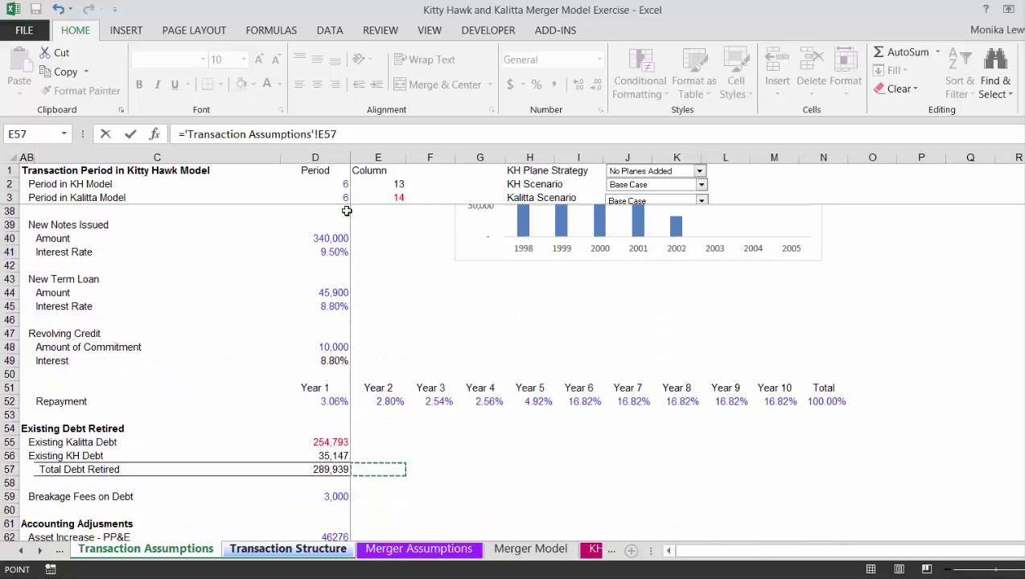
key(Left)
key(Return)
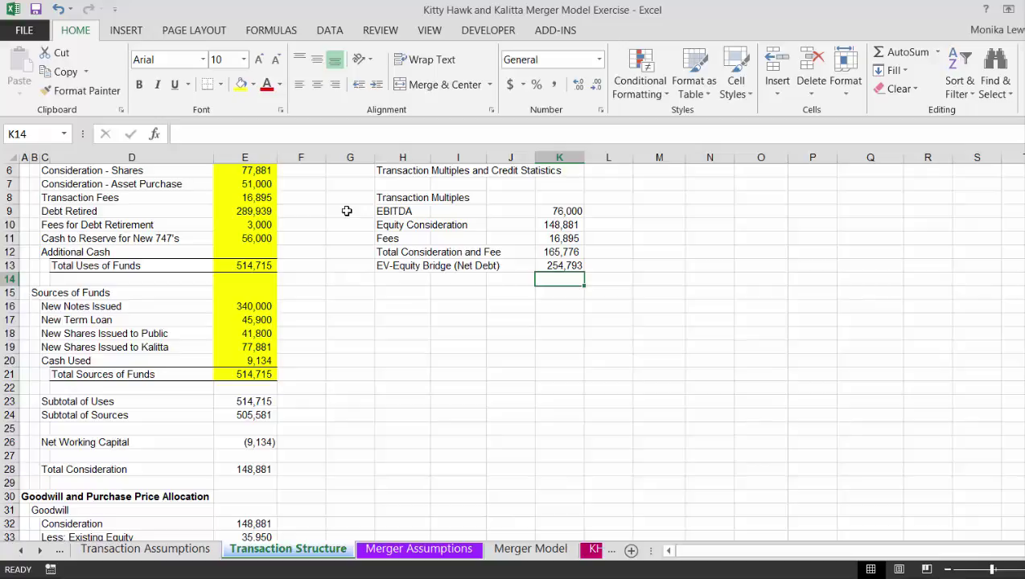
- Look over the Pro-Forma Balance Sheet from its Column Number row down to the cash rows
key(Page_Down)
key(Page_Down)
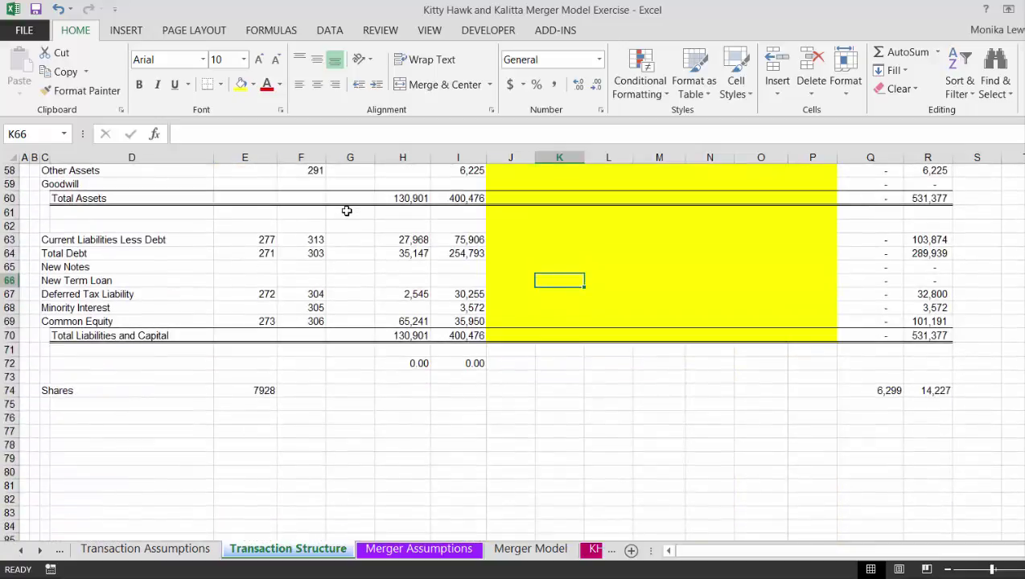
key(Left)
key(Left)
key(Left)
key(Left)
key(Left)
key(Left)
key(Left)
key(Left)
key(Left)
key(Left)
key(Up)
key(Up)
key(Up)
key(Up)
key(Up)
key(Up)
key(Up)
key(Up)
key(Up)
key(Up)
key(Up)
key(Up)
key(Up)
key(Up)
key(Up)
key(Up)
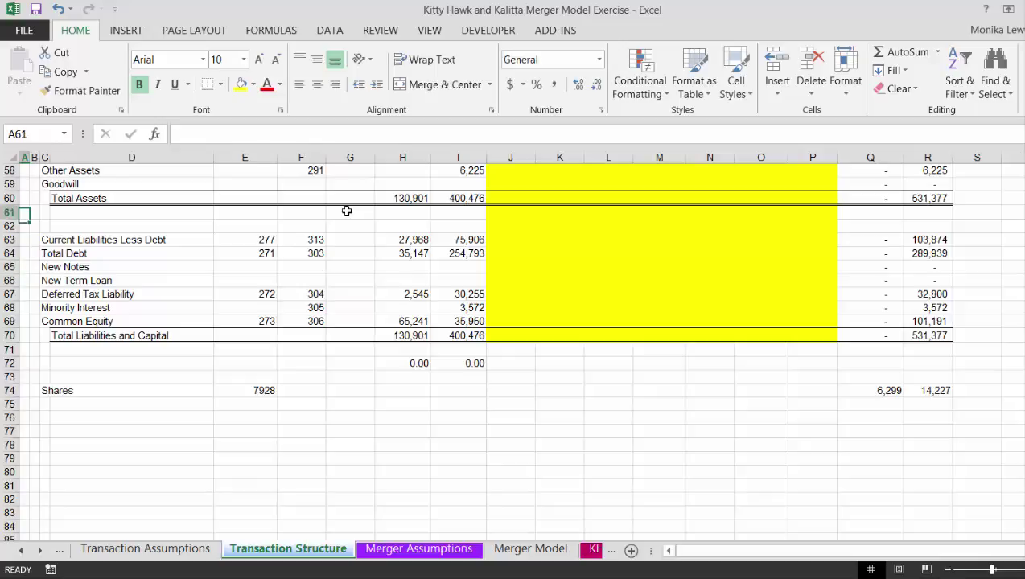
key(Up)
key(Up)
key(Down)
key(Down)
key(Down)
key(Down)
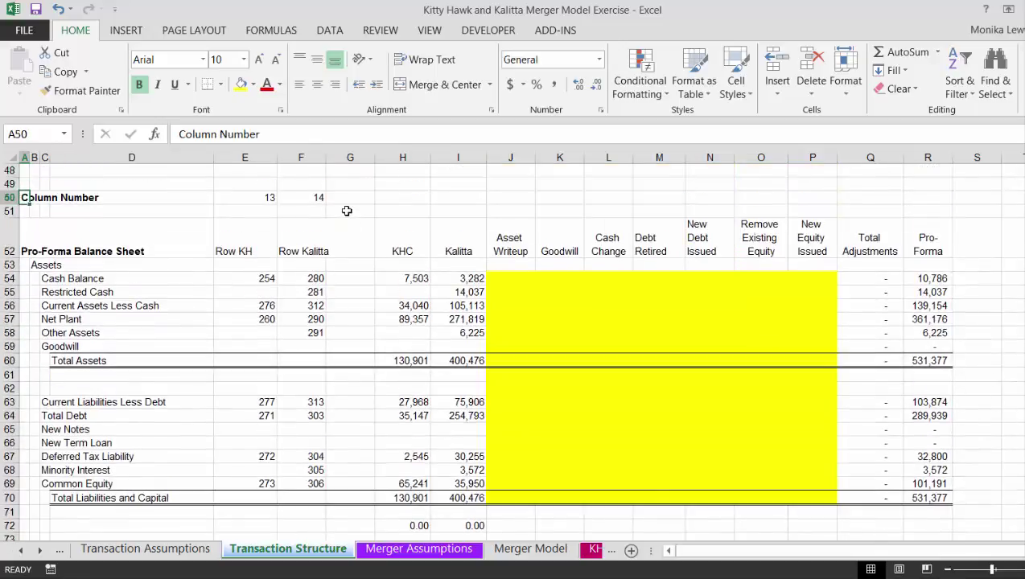
key(Down)
key(Down)
key(Down)
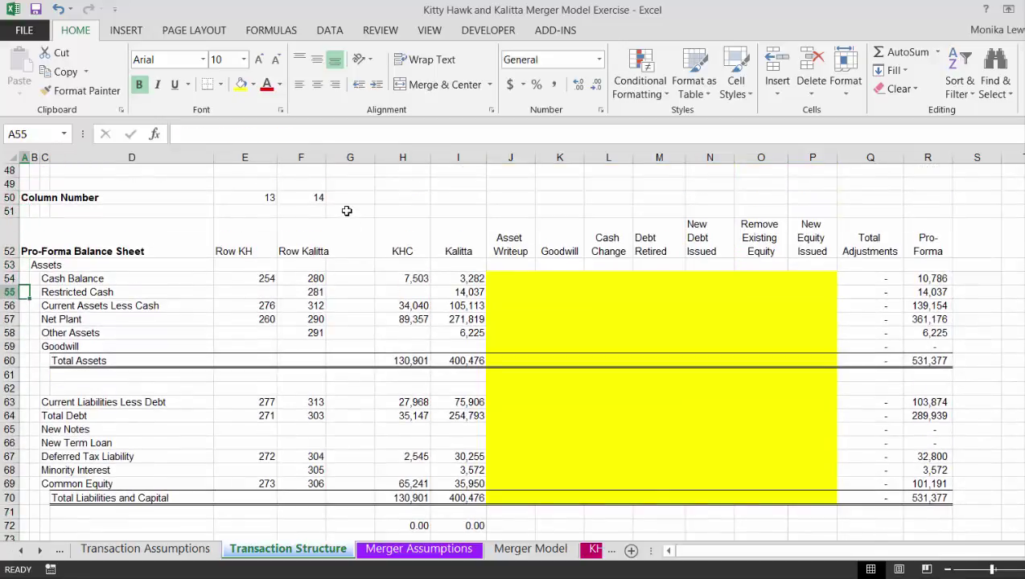
- Examine Kalitta's Cash Balance and Restricted Cash formulas in I54 and I55 of the Pro-Forma Balance Sheet
key(Right)
key(Right)
key(Right)
key(Right)
key(Right)
key(Right)
key(Right)
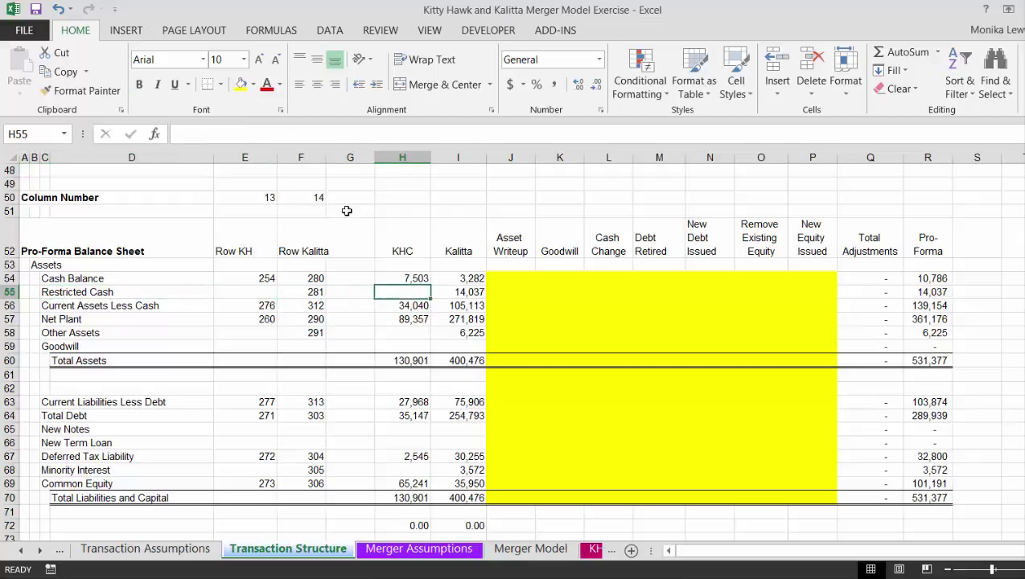
key(Right)
key(Up)
key(Down)
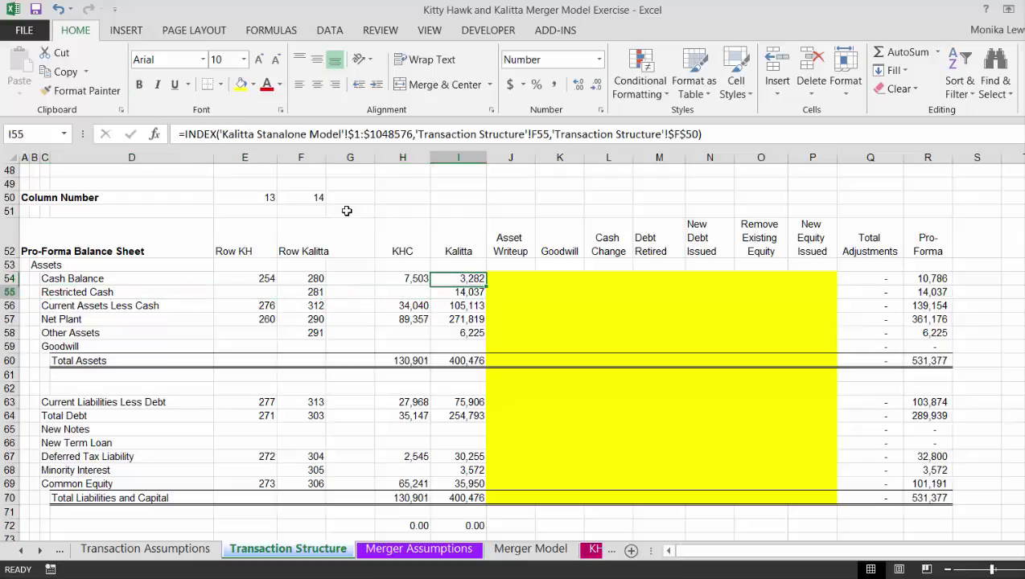
key(Down)
key(Up)
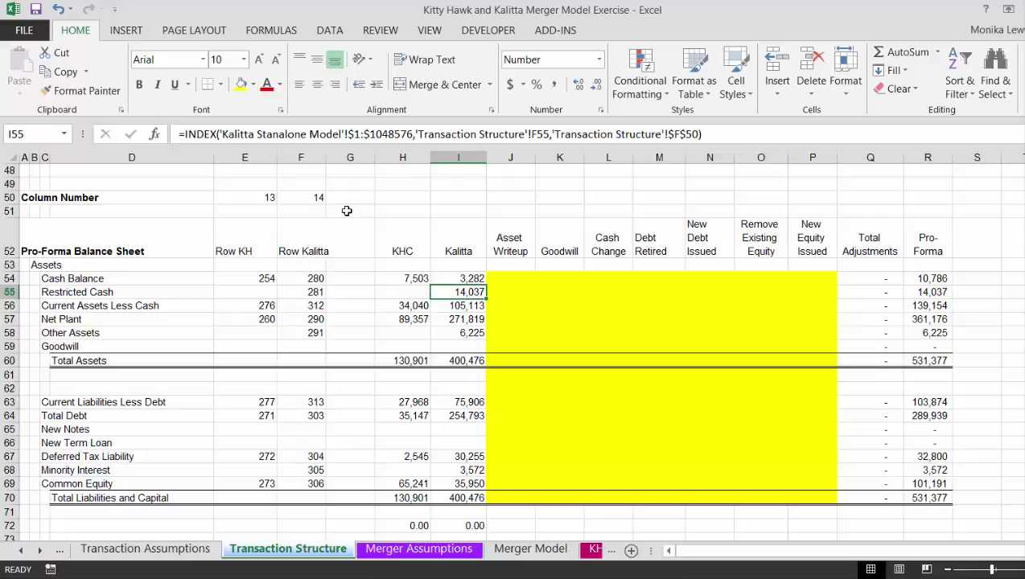
key(Down)
key(Up)
key(Down)
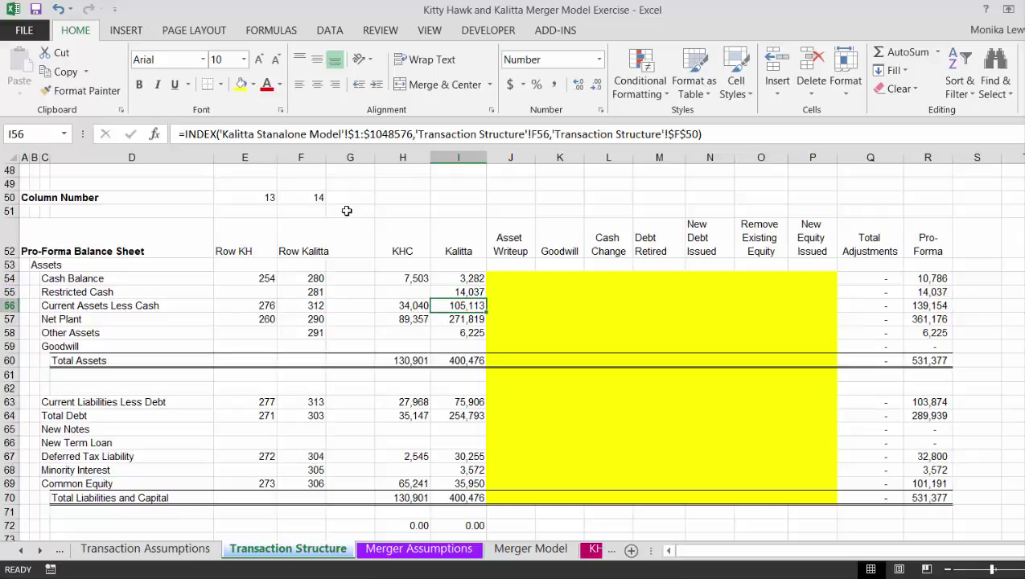
- Examine Kalitta's remaining asset rows from Net Plant through Goodwill and the Total Assets formula
key(Down)
key(Down)
key(Down)
key(Down)
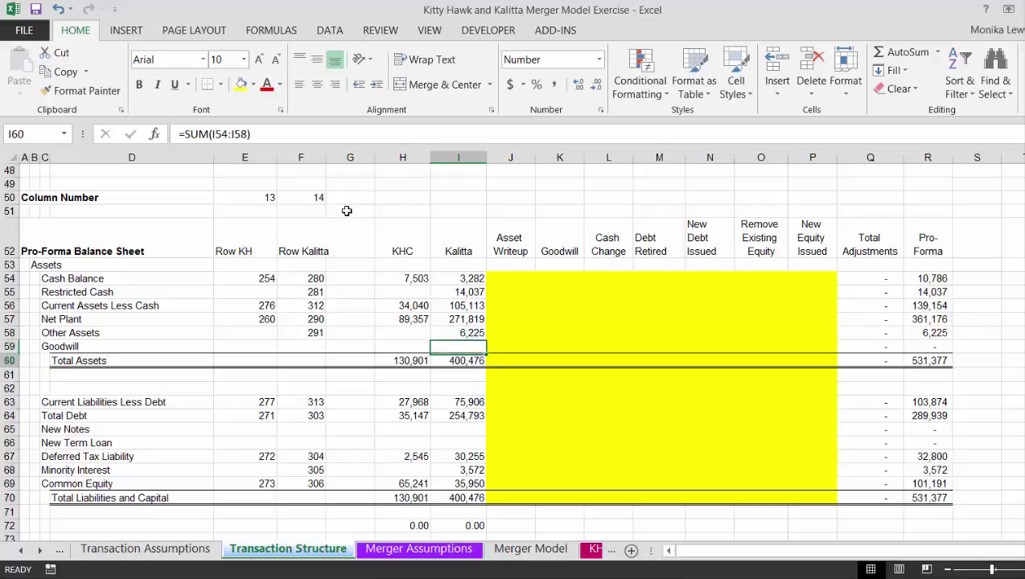
key(Up)
key(Up)
key(Down)
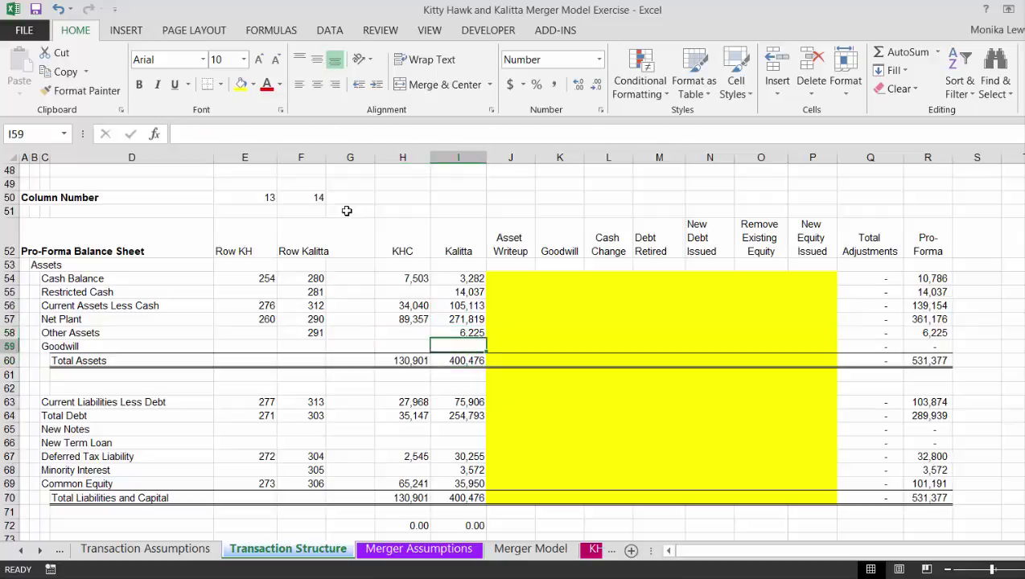
- Examine Kalitta's liabilities in column I, including Total Debt, and compare the Deferred Tax Liability formulas in H67 and I67
key(Down)
key(Down)
key(Down)
key(Down)
key(Down)
key(Down)
key(Down)
key(Down)
key(Down)
key(Down)
key(Down)
key(Down)
key(Up)
key(Up)
key(Up)
key(Up)
key(Up)
key(Up)
key(Up)
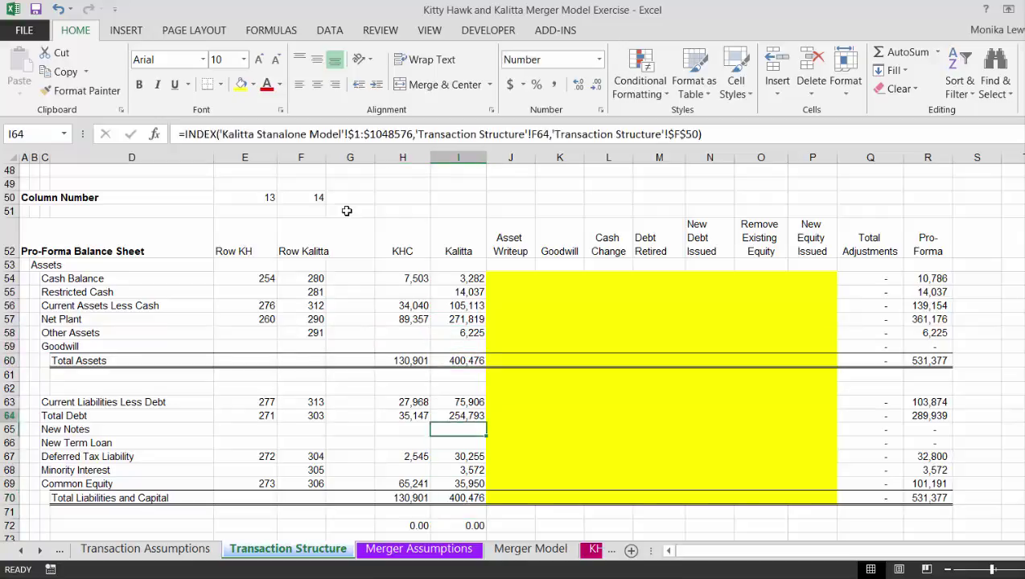
key(Down)
key(Down)
key(Down)
key(Down)
key(Up)
key(Left)
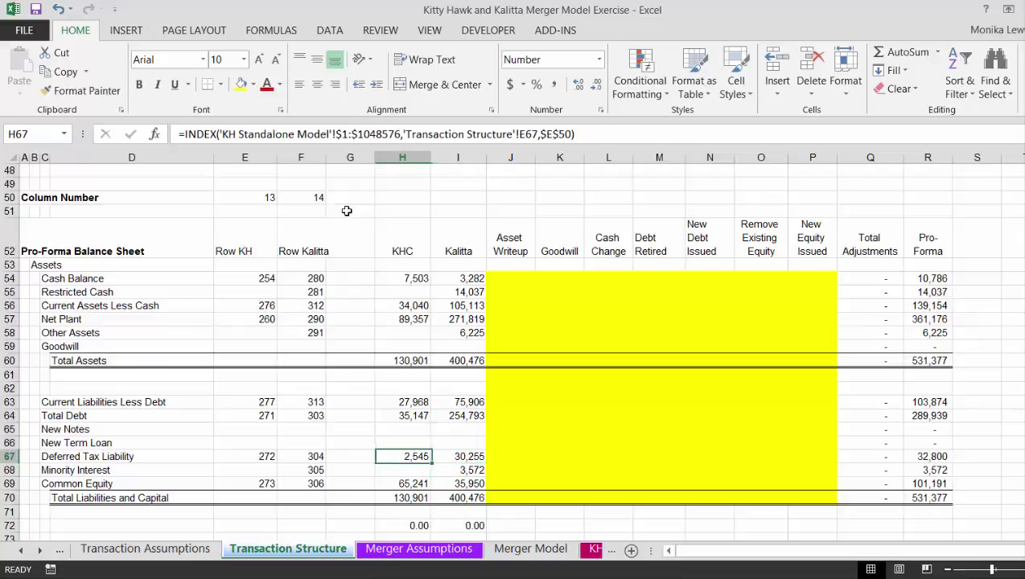
key(Right)
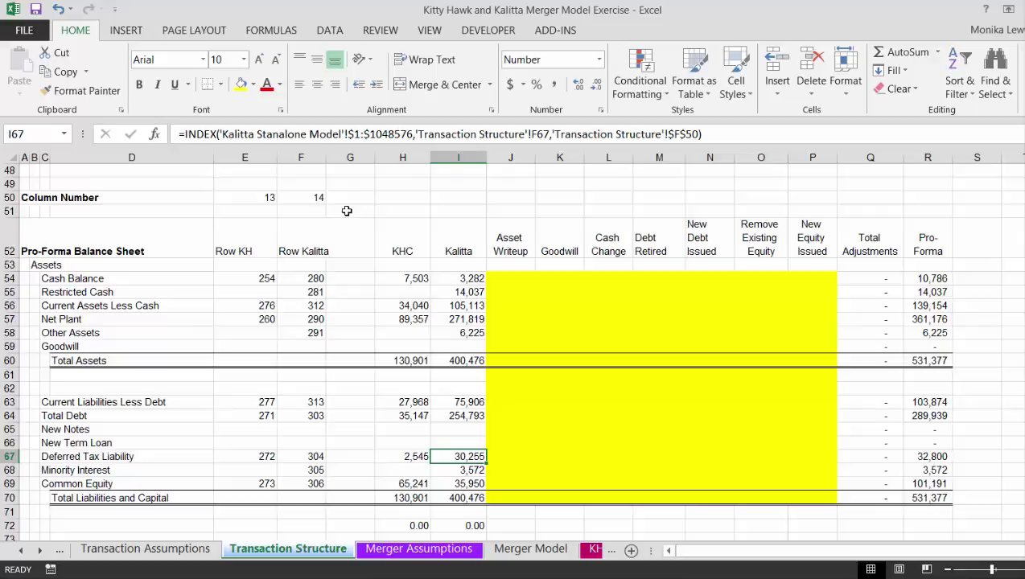
- Extend the EV-Equity Bridge (Net Debt) formula in K13 to subtract Kalitta's Restricted Cash in I55
key(Up)
key(Up)
key(Up)
key(Up)
key(Up)
key(Up)
key(Up)
key(Up)
key(Up)
key(Up)
key(Up)
key(Up)
key(Up)
key(Up)
key(Up)
key(Up)
key(Up)
key(Up)
key(Up)
key(Up)
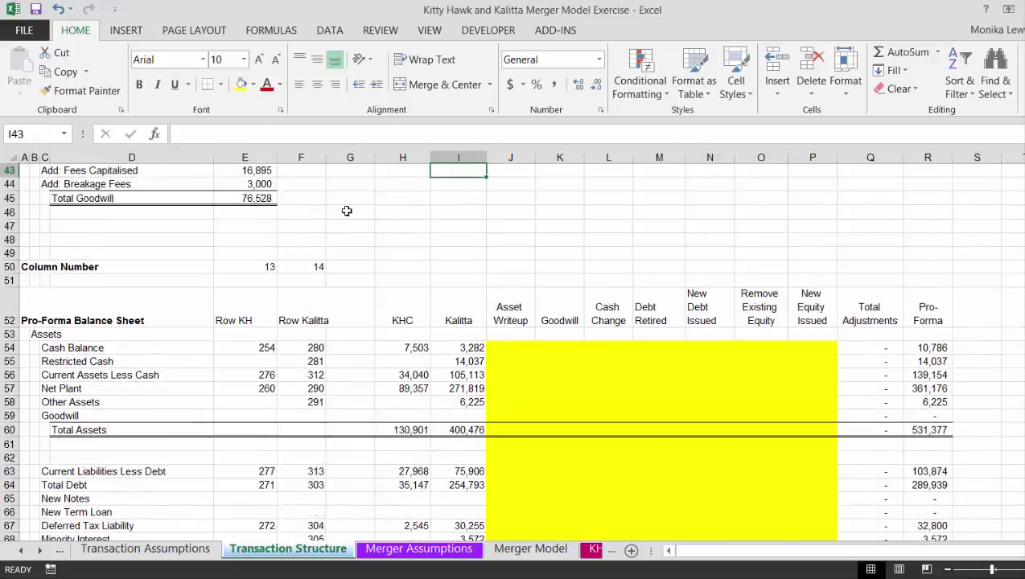
key(Up)
key(Up)
key(Up)
key(Up)
key(Up)
key(Up)
key(Up)
key(Up)
key(Up)
key(Up)
key(Up)
key(Up)
key(Up)
key(Up)
key(Up)
key(Up)
key(Up)
key(Up)
key(Up)
key(Up)
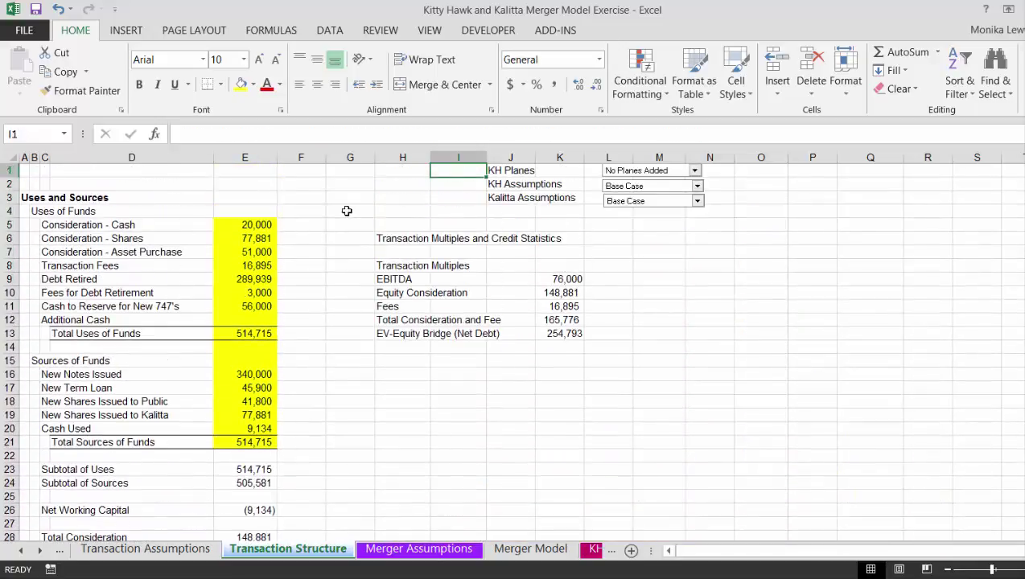
key(Down)
key(Down)
key(Down)
key(Down)
key(Down)
key(Down)
key(Down)
key(Down)
key(Down)
key(Down)
key(Down)
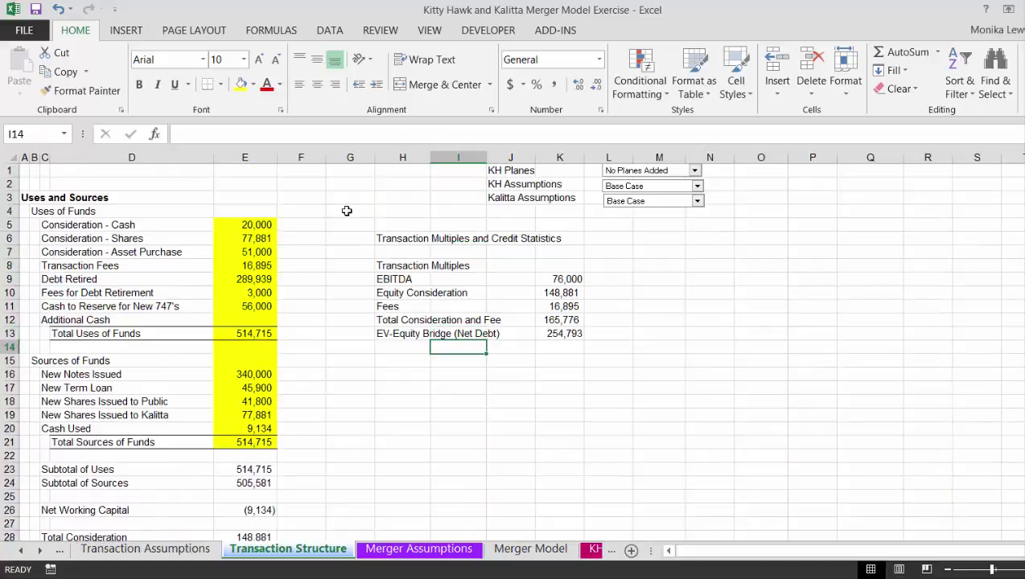
key(Up)
key(Left)
key(Left)
key(Right)
key(Right)
key(Right)
key(Right)
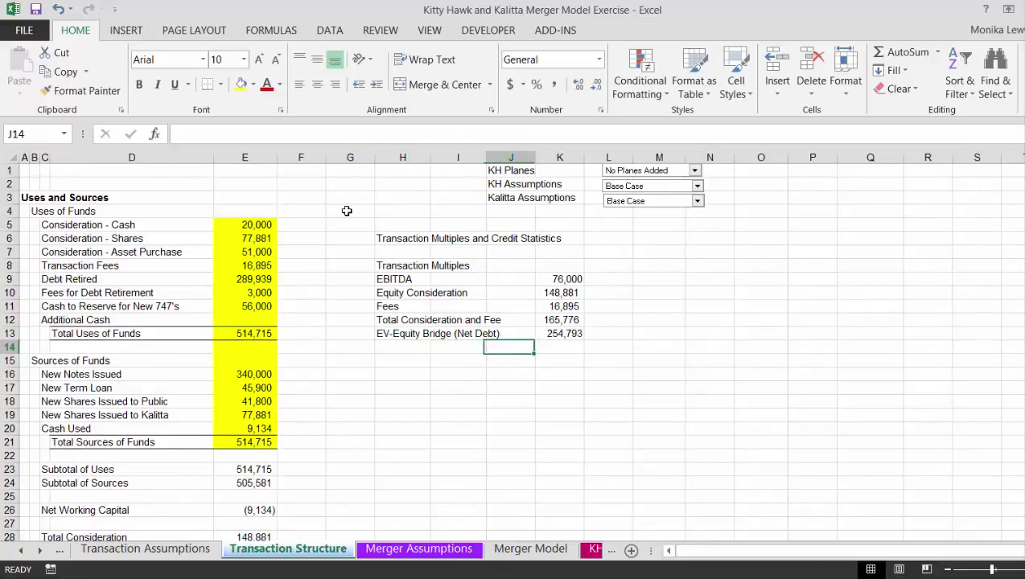
key(F2)
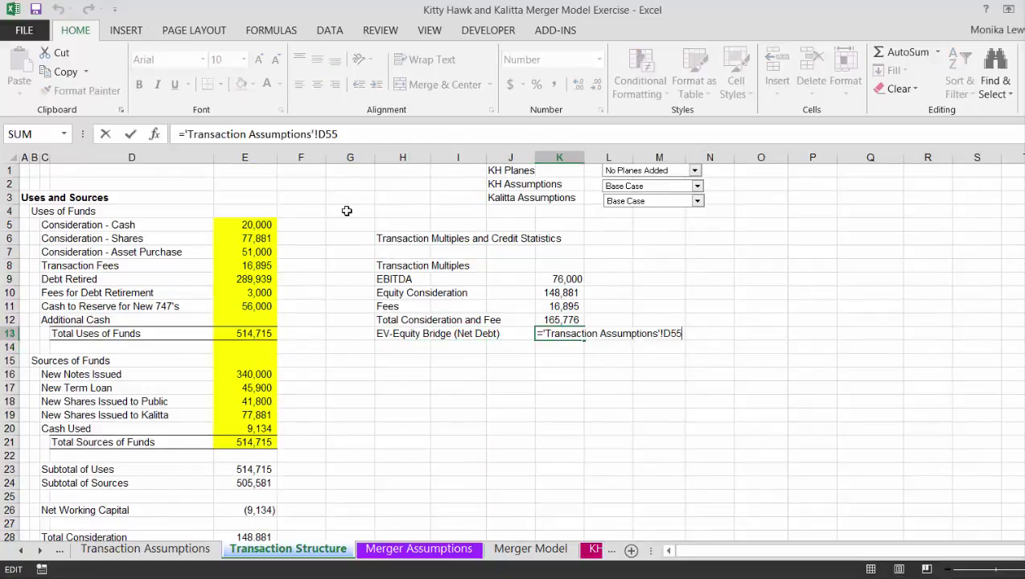
text(-)
click(397, 488)
key(Down)
key(Down)
key(Down)
key(Down)
key(Down)
key(Down)
key(Down)
key(Down)
key(Down)
key(Down)
key(Down)
key(Down)
key(Down)
key(Down)
key(Down)
key(Down)
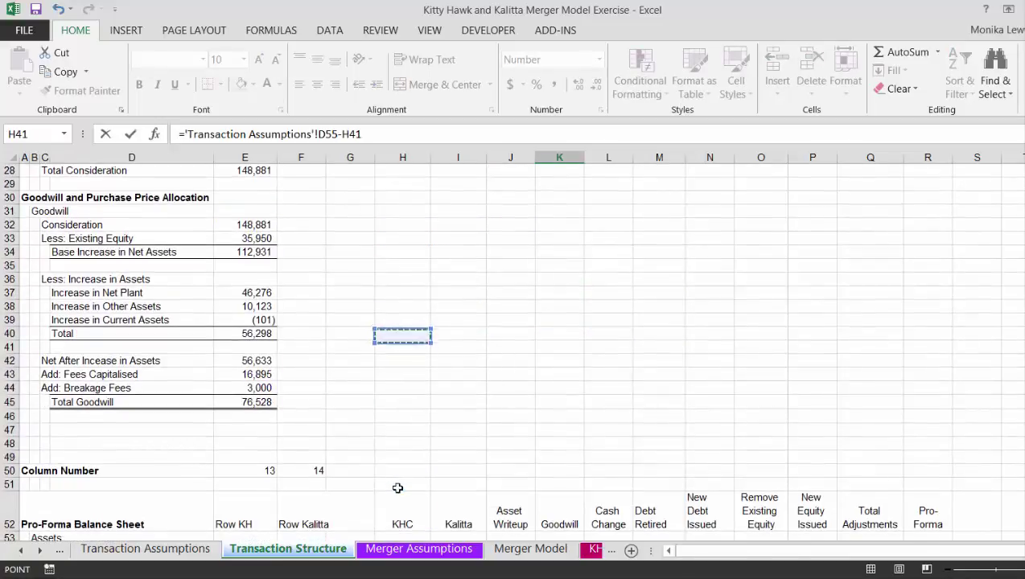
key(Down)
key(Down)
key(Down)
key(Down)
key(Down)
key(Down)
key(Down)
key(Down)
key(Down)
key(Down)
key(Down)
key(Down)
key(Down)
key(Down)
key(Down)
key(Down)
key(Down)
key(Down)
key(Down)
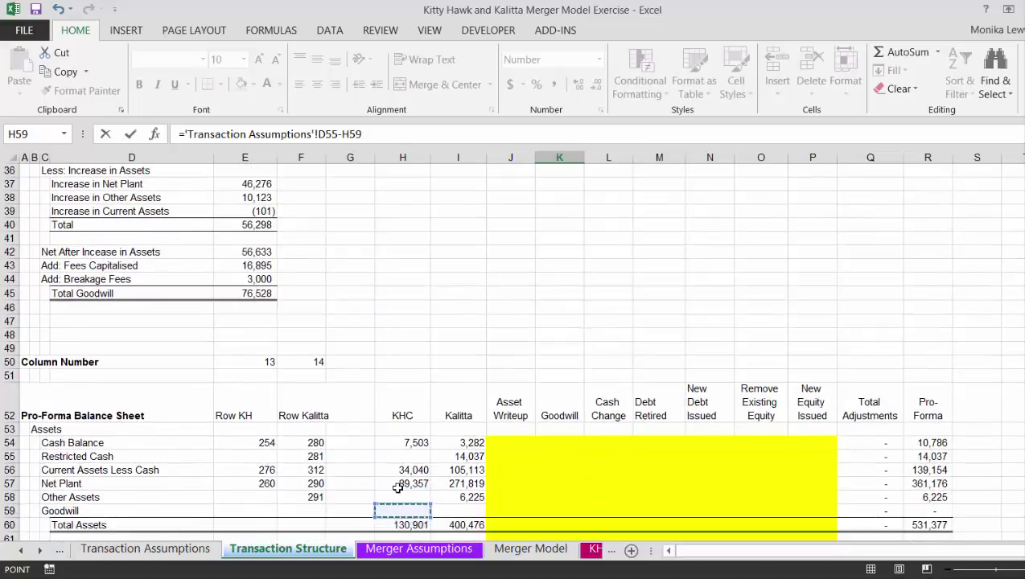
key(Up)
key(Up)
key(Up)
key(Up)
key(Right)
key(Return)
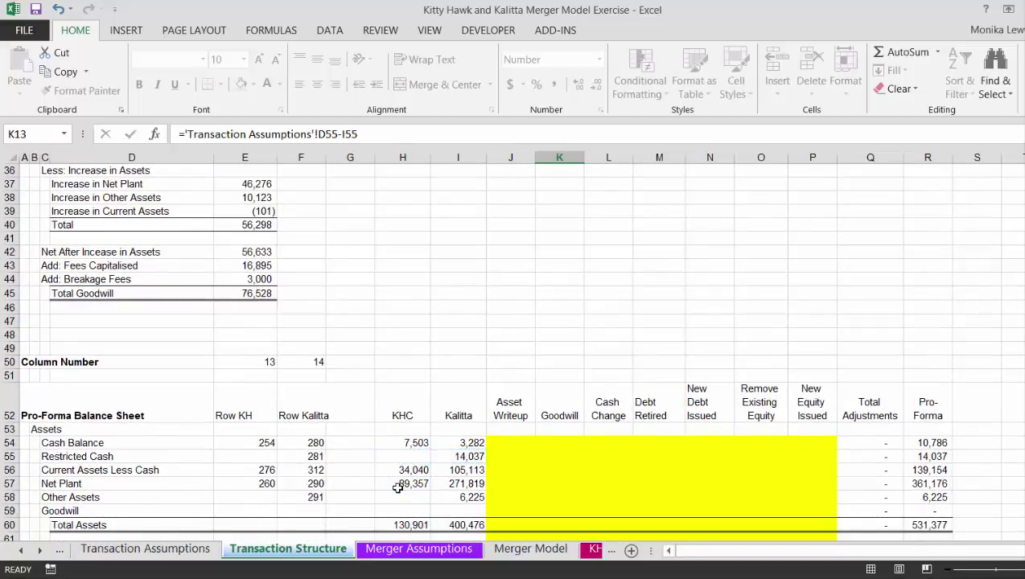
- Review the transaction multiples formulas in column K from EBITDA down to EV-Equity Bridge (Net Debt)
key(Up)
key(Up)
key(Up)
key(Up)
key(Down)
key(Down)
key(Down)
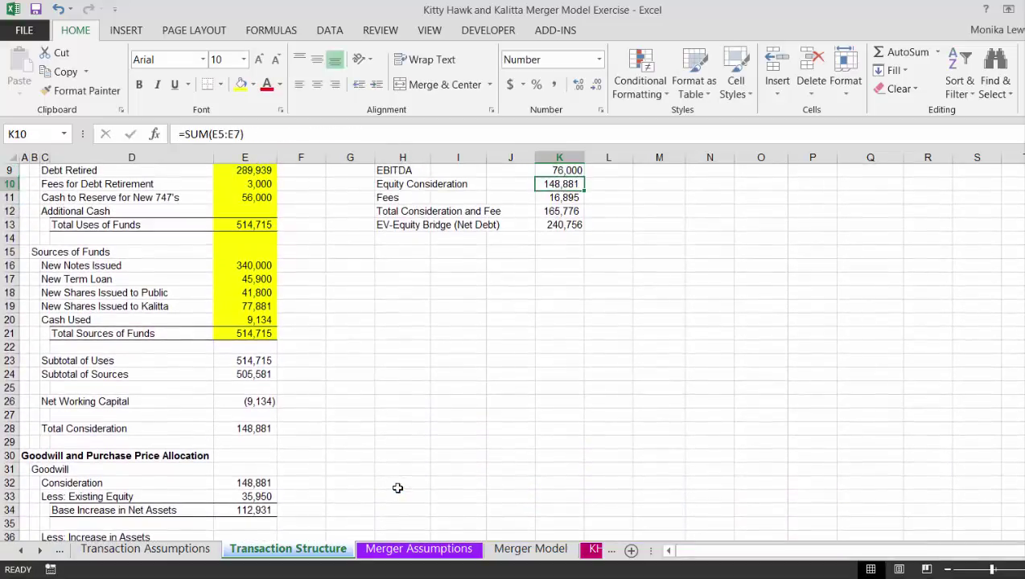
key(Down)
key(Up)
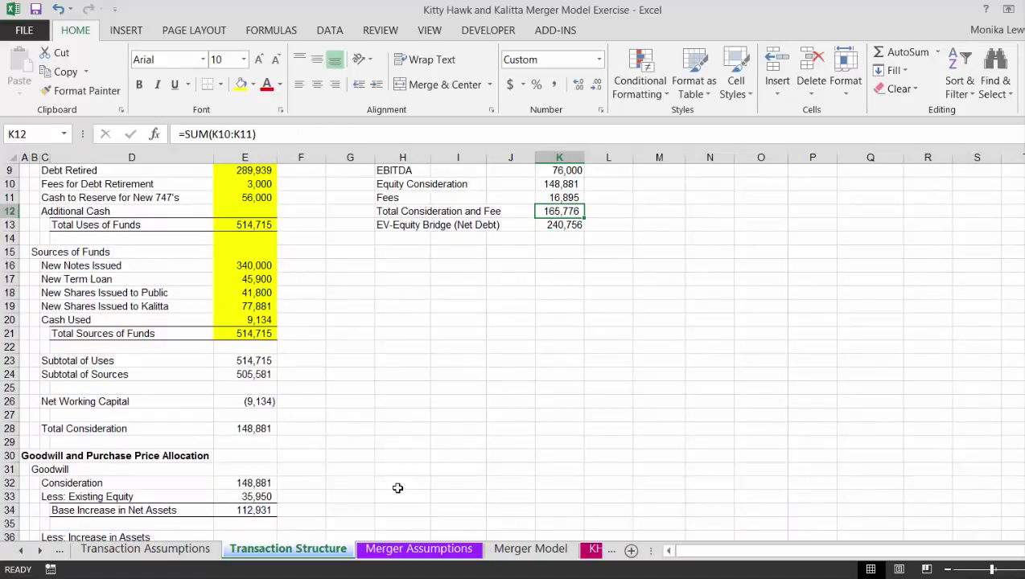
key(Down)
key(Down)
key(Up)
key(Up)
key(Up)
key(Up)
key(Up)
key(Up)
key(Up)
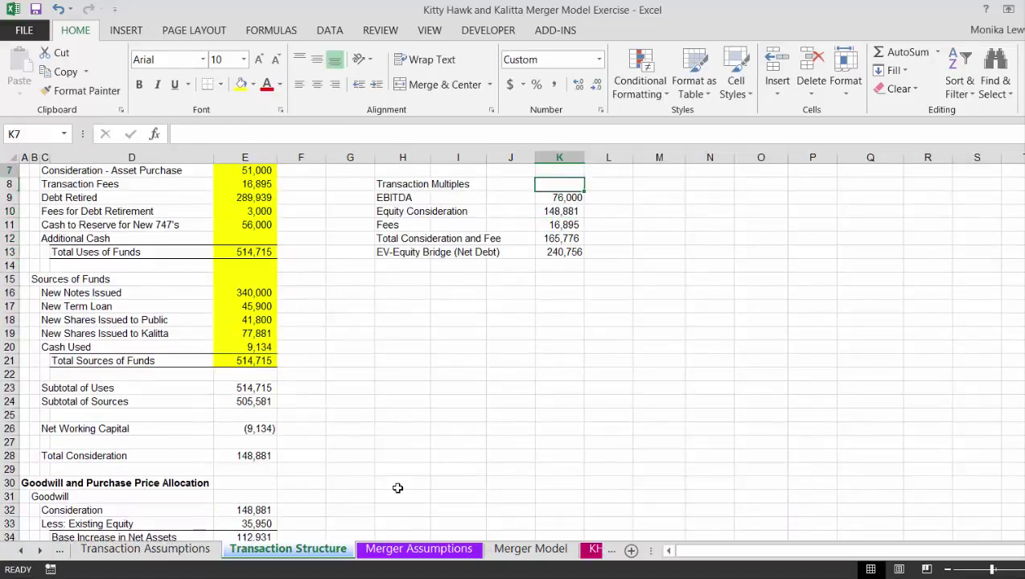
key(Up)
key(Up)
key(Up)
key(Up)
key(Up)
key(Up)
key(Down)
key(Down)
key(Down)
key(Down)
key(Down)
key(Down)
key(Down)
key(Down)
key(Down)
key(Down)
key(Down)
key(Down)
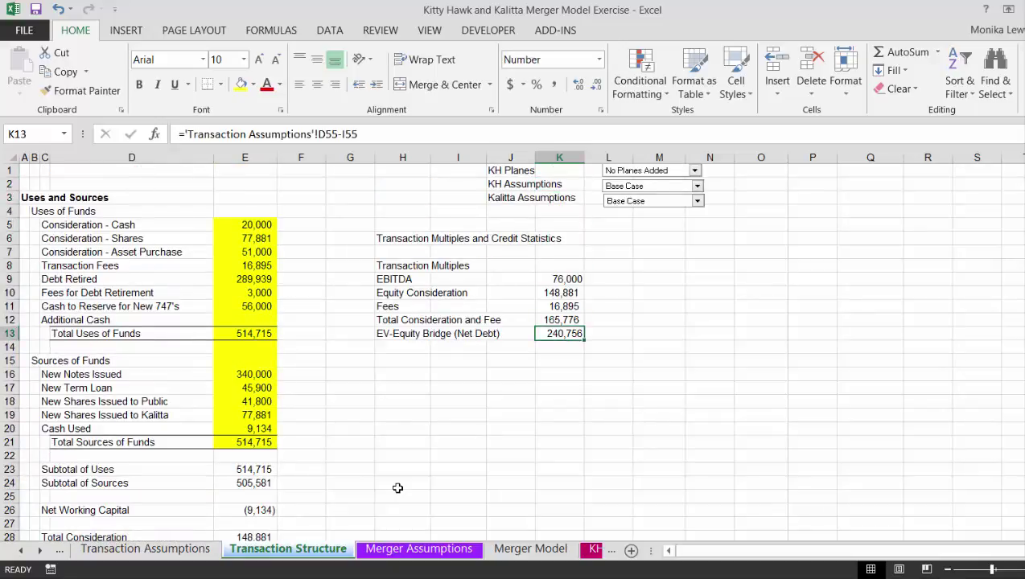
- Enter the label EV/EBITDA in H15, below the EV-Equity Bridge (Net Debt) row
key(Down)
key(Left)
key(Left)
key(Left)
key(Down)
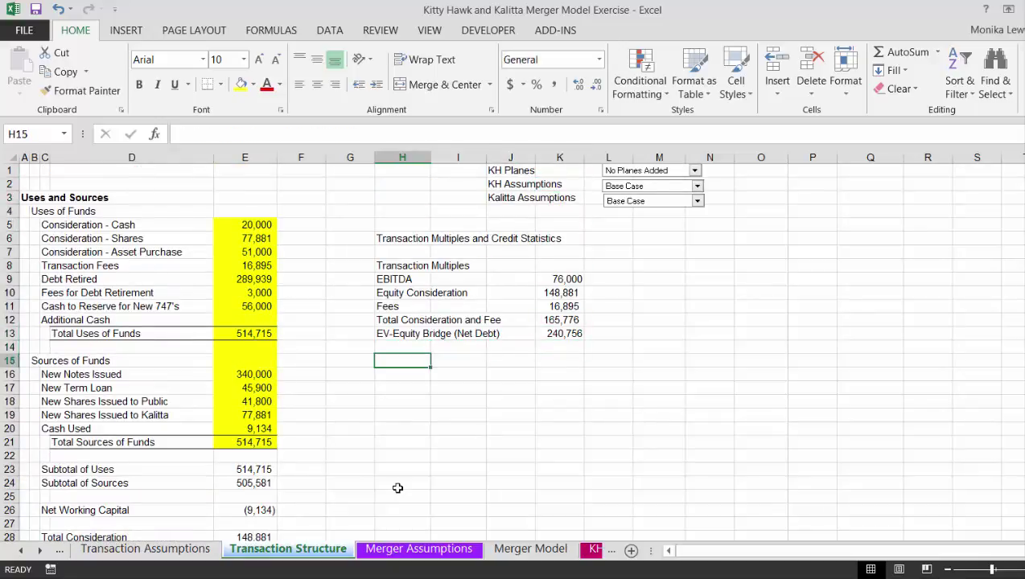
text(EV/EB)
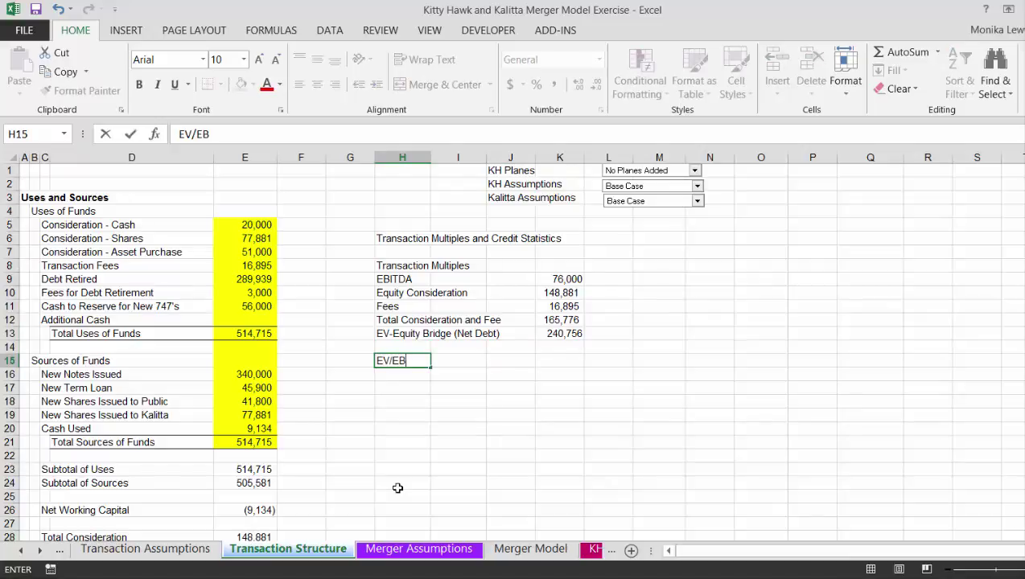
text(ITDA)
key(ctrl+Return)
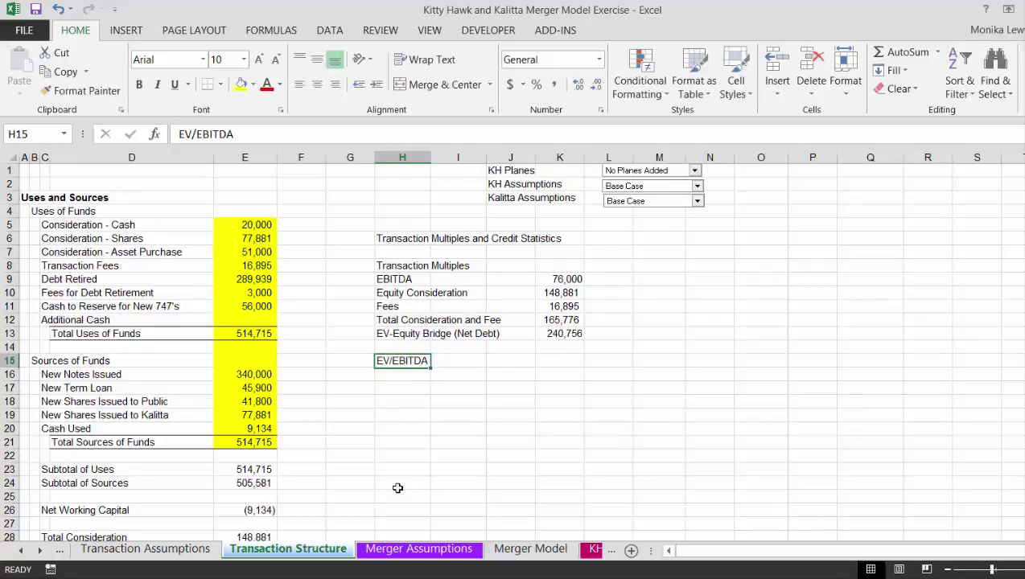
- Calculate EV/EBITDA in K15 as K13/K9 and format the result as a number with two decimals
key(Right)
key(Right)
key(Right)
text(=)
key(Up)
key(Up)
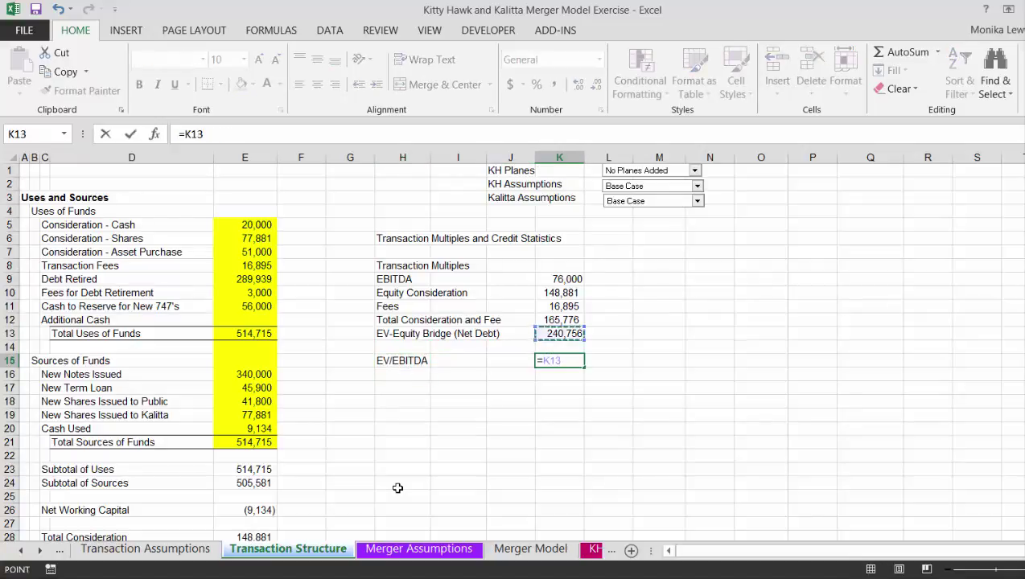
text(/)
key(Up)
key(Up)
key(Up)
key(Up)
key(Up)
key(Up)
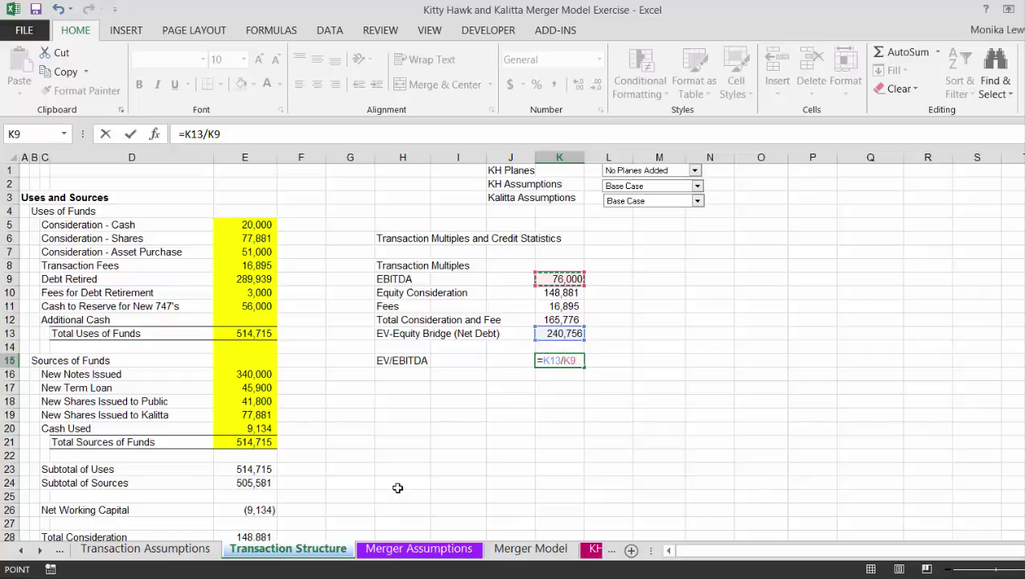
key(ctrl+Return)
key(ctrl+shift+1)
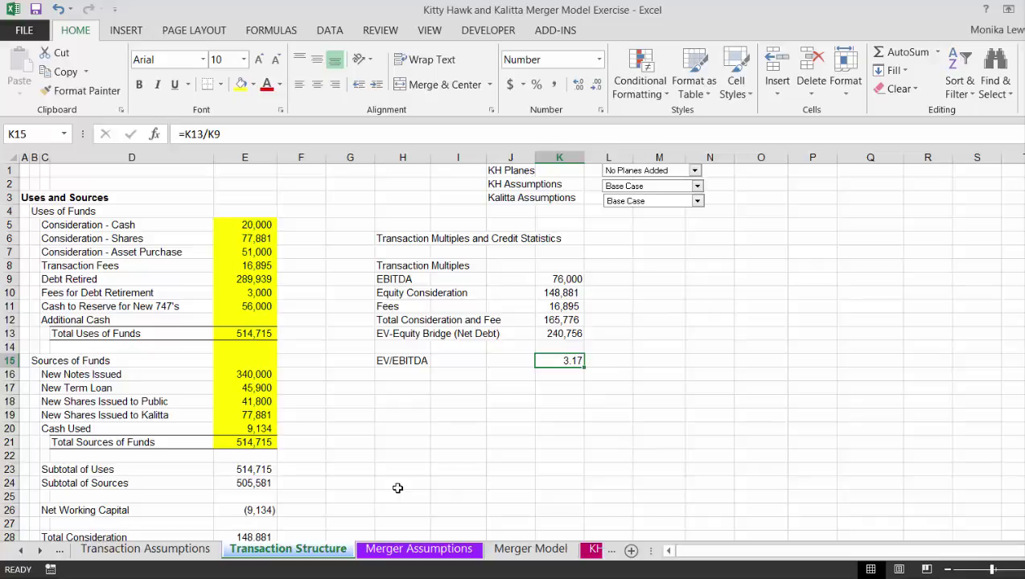
- Enter the label Price to Book in H16, below EV/EBITDA
key(Left)
key(Left)
key(Left)
key(Down)
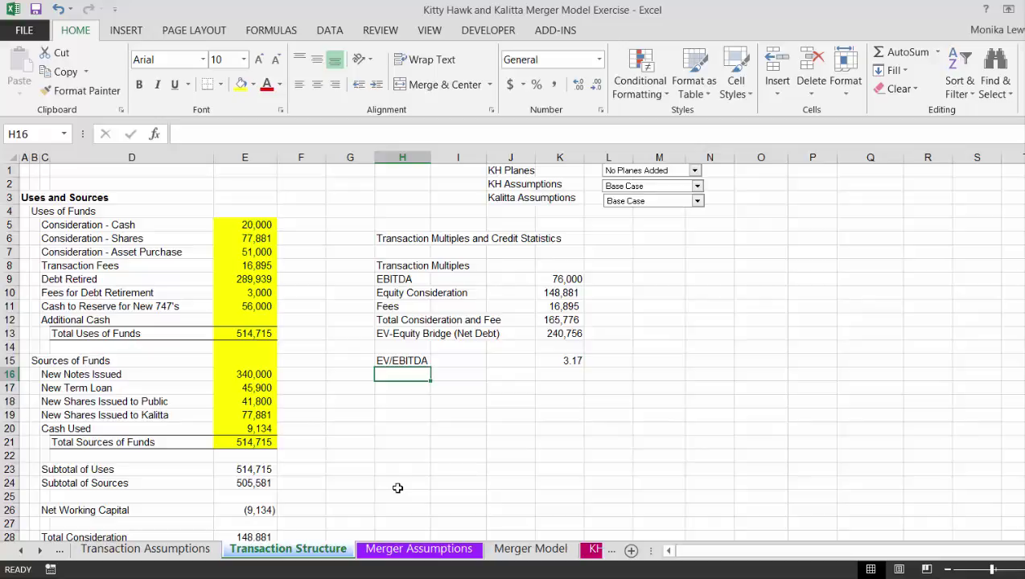
text(PRice to)
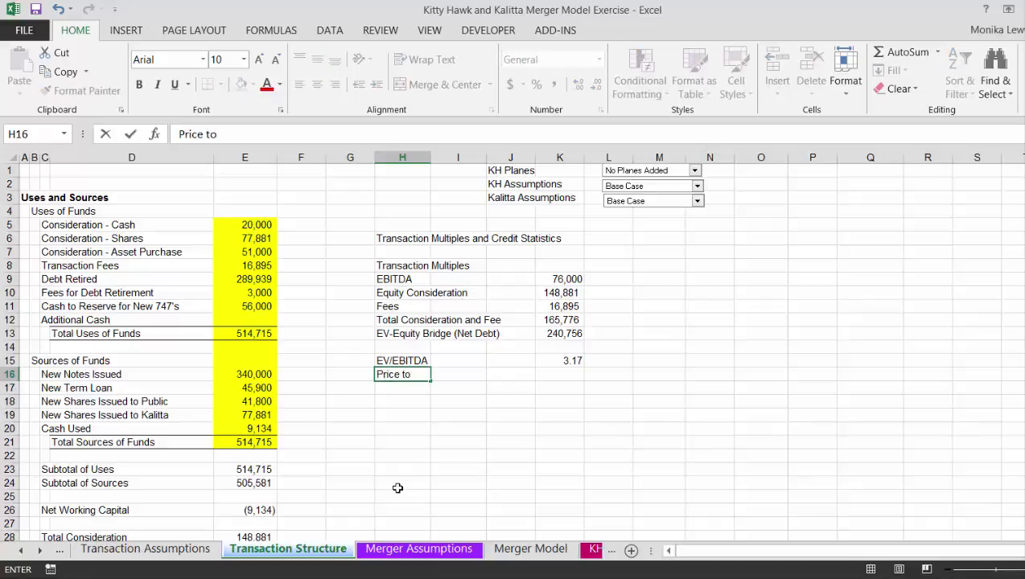
text( Book)
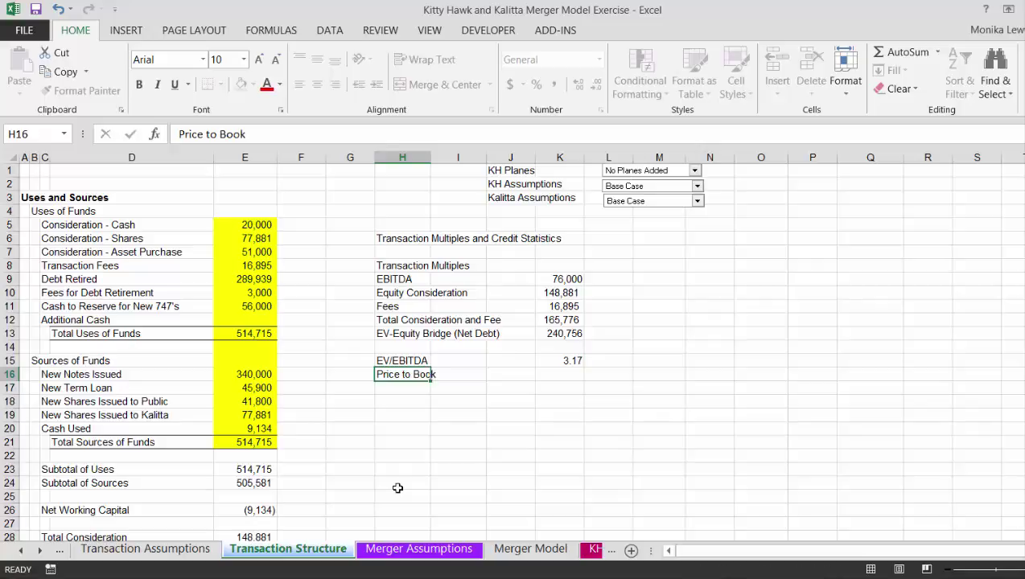
key(Return)
- Move the EV/EBITDA and Price to Book rows in H15:K16 down two rows to H17:K18
key(Up)
key(Up)
key(shift+Right)
key(shift+Right)
key(shift+Right)
key(shift+Down)
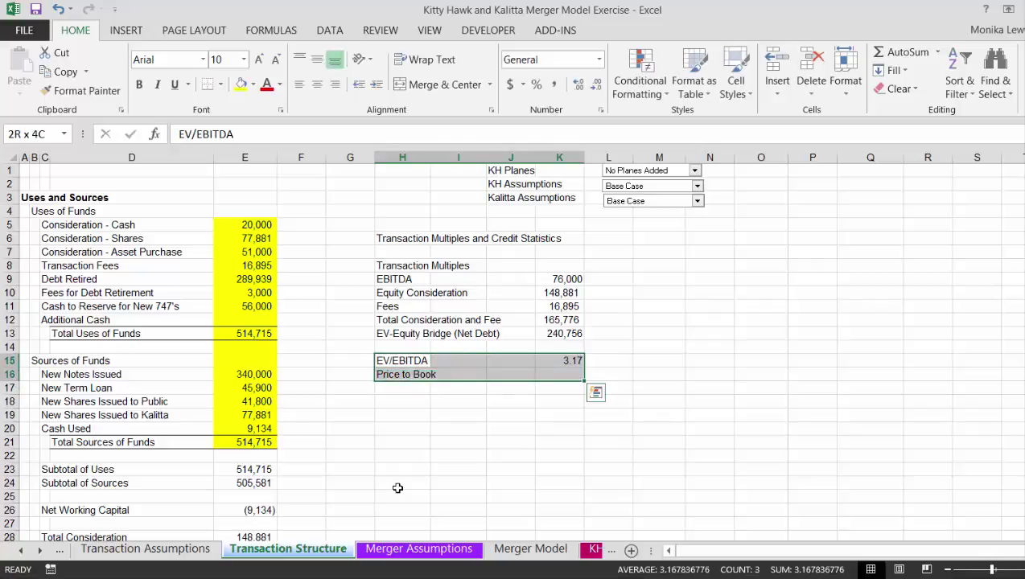
key(ctrl+c)
key(Down)
key(Down)
key(Return)
- Enter the label Equity Book Value in H14, below EV-Equity Bridge (Net Debt)
key(Up)
key(Up)
key(Up)
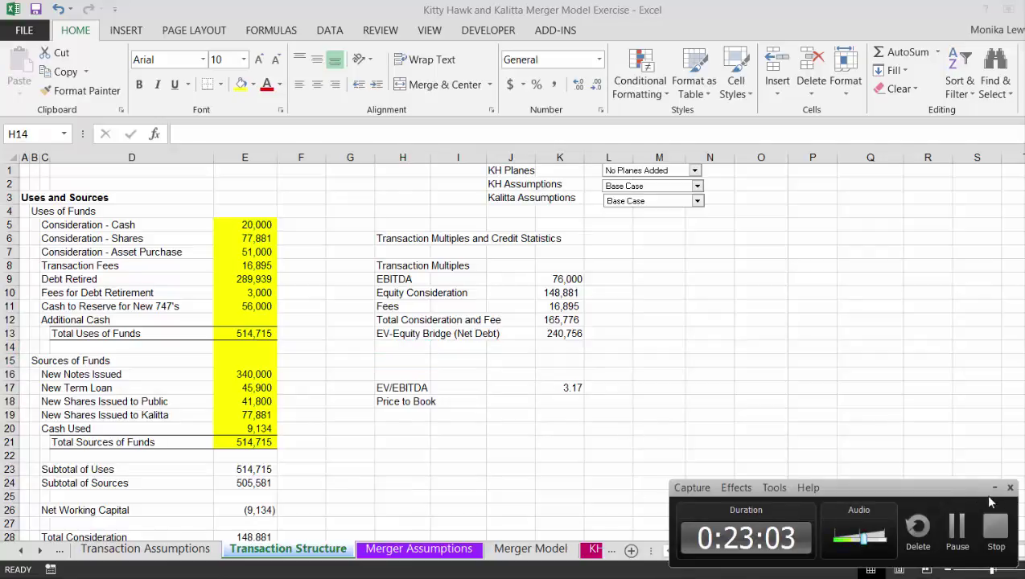
click(963, 525)
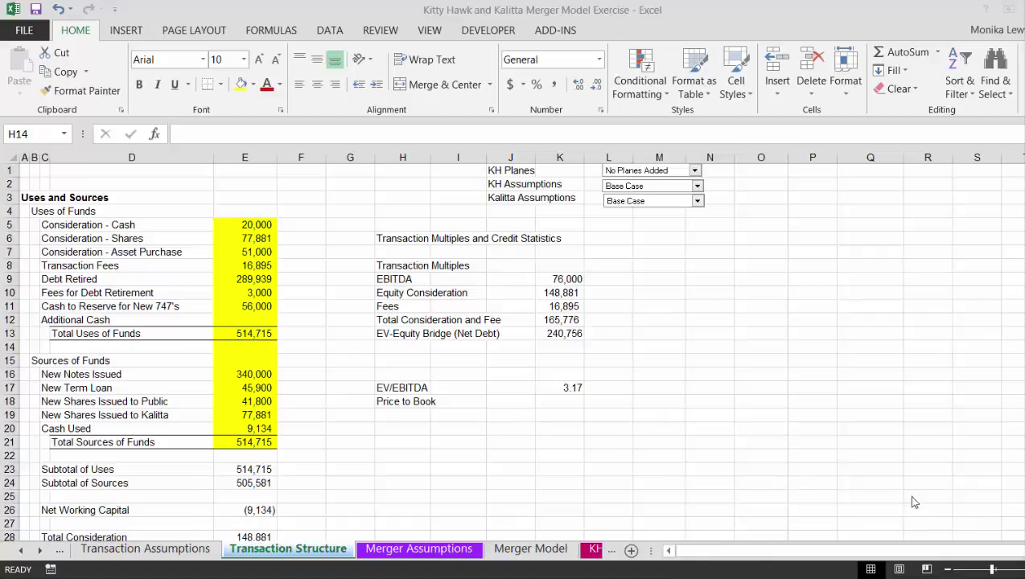
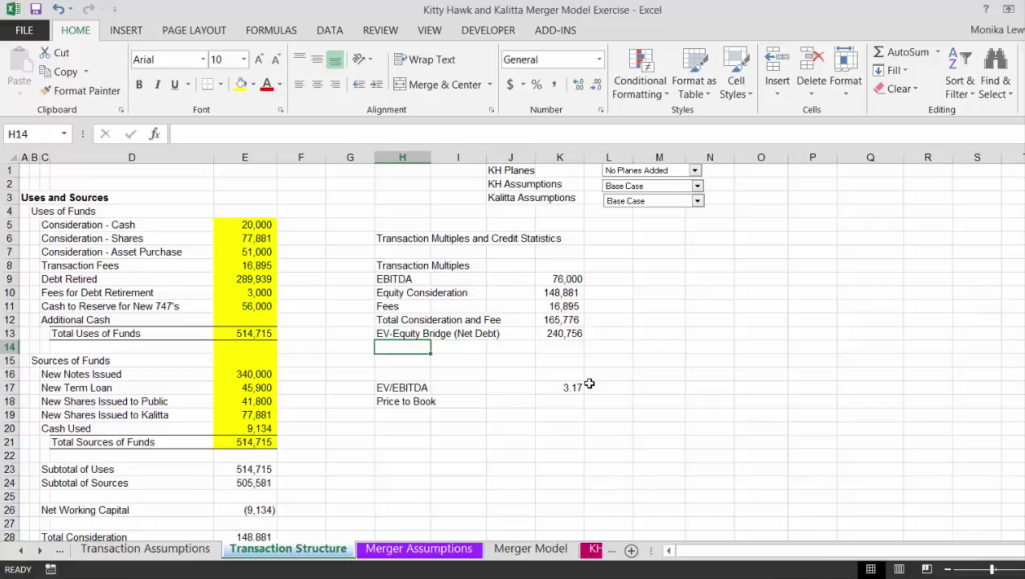
text(E)
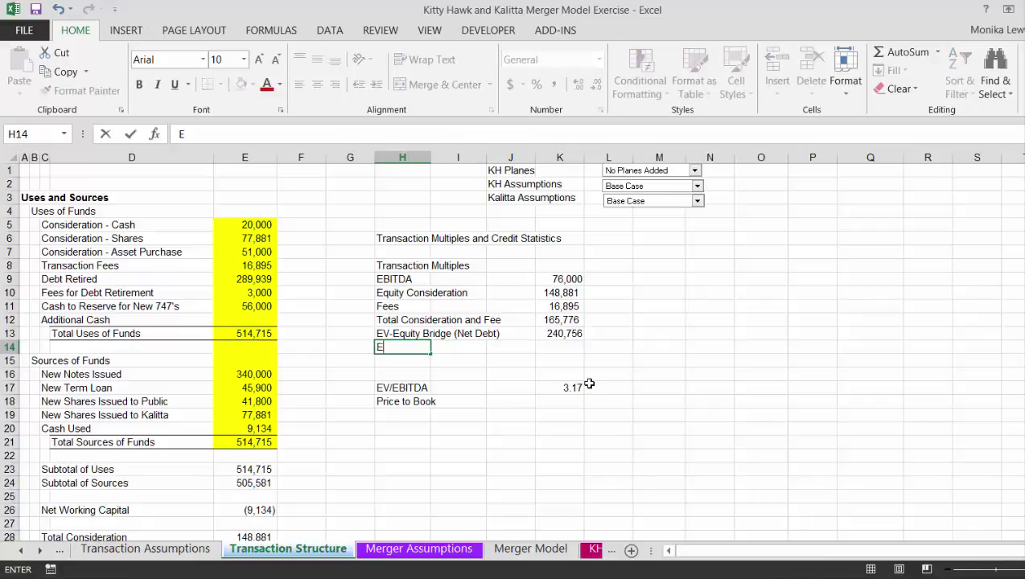
text(q)
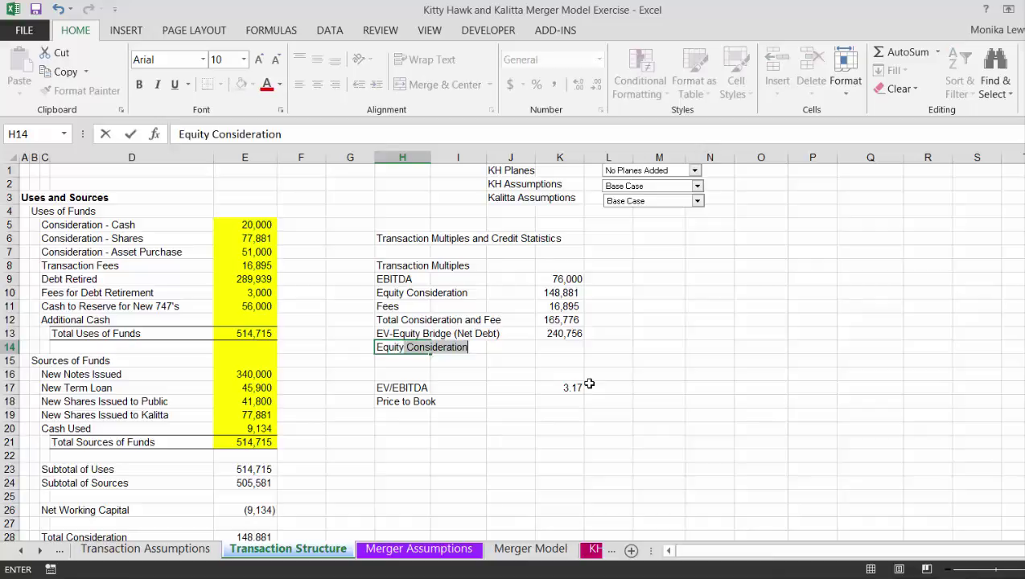
text(uity Book V)
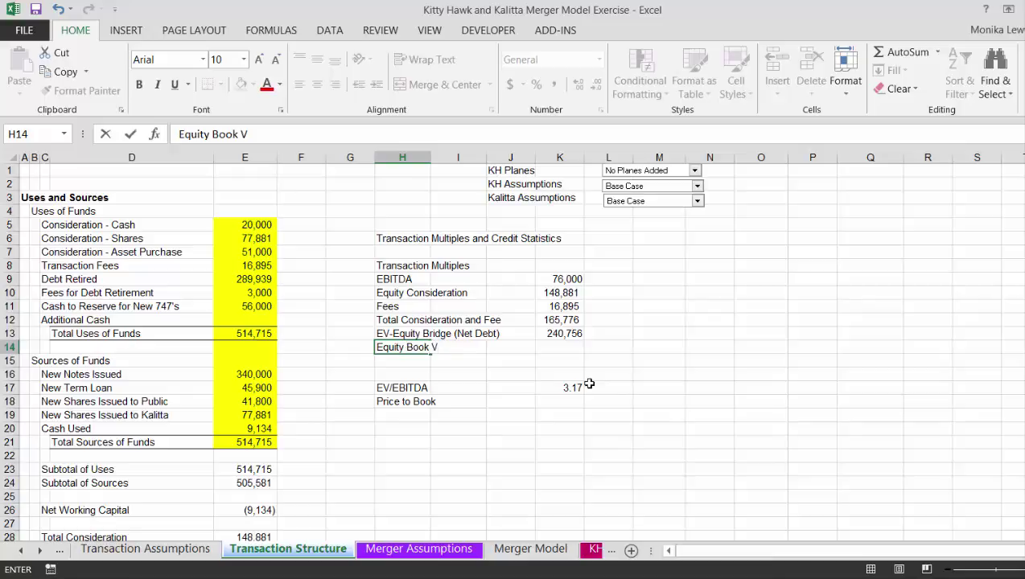
text(alue)
key(Tab)
key(Tab)
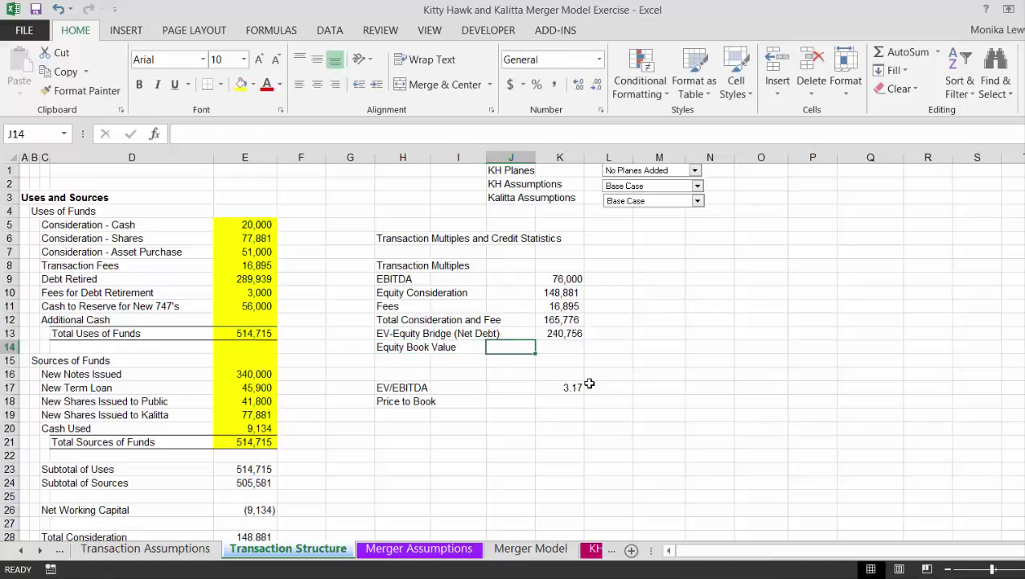
- Link the Equity Book Value in K14 to Kalitta's Common Equity in I69 of the Pro-Forma Balance Sheet
key(Tab)
text(=)
key(Page_Down)
key(Page_Down)
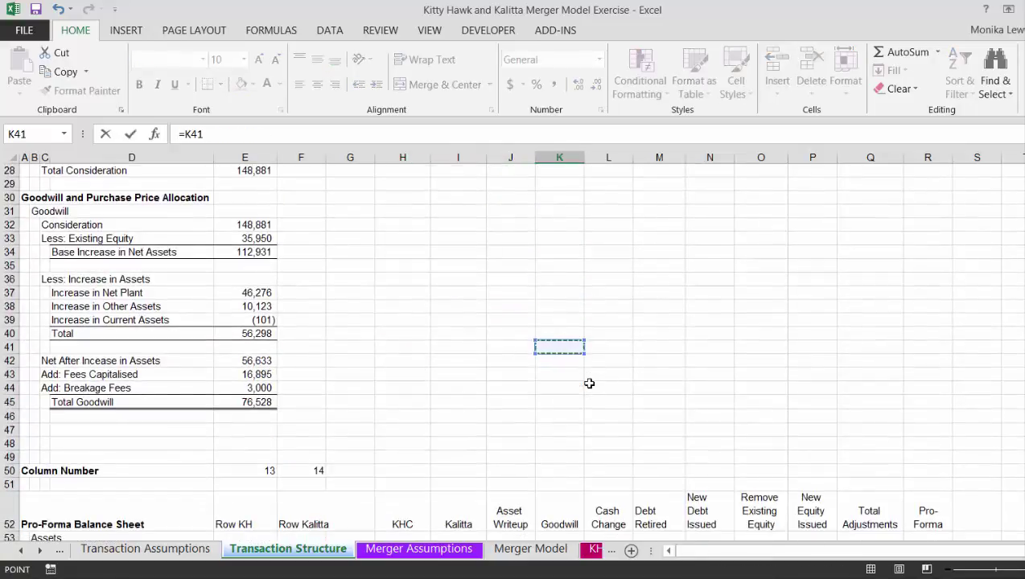
key(Up)
key(Up)
key(Up)
key(Up)
key(Up)
key(Up)
key(Up)
key(Up)
key(Up)
key(Up)
key(Up)
key(Up)
key(Up)
key(Up)
key(Up)
key(Left)
key(Left)
key(Left)
key(Down)
key(Down)
key(Down)
key(Down)
key(Down)
key(Down)
key(Down)
key(Down)
key(Down)
key(Down)
key(Down)
key(Down)
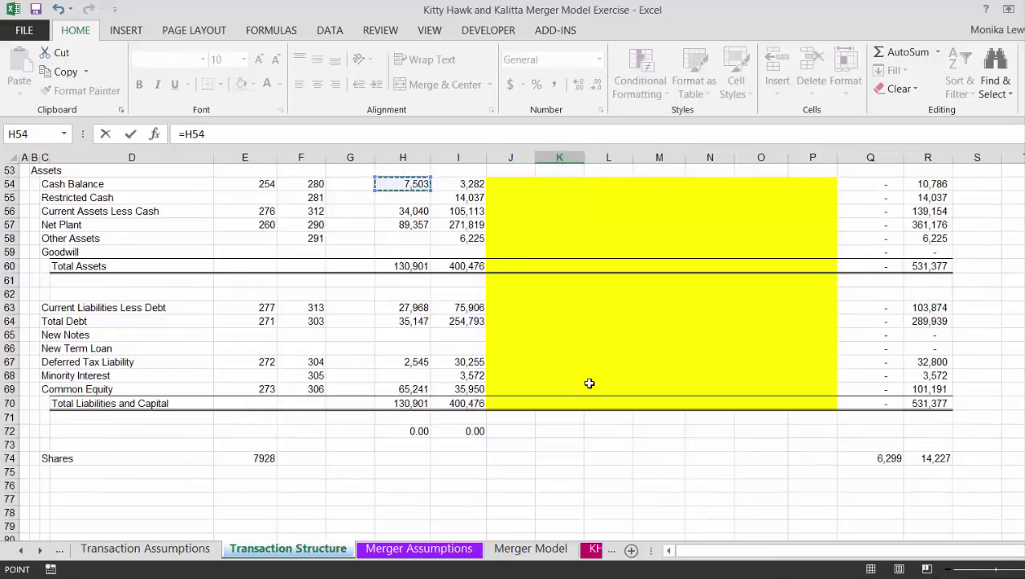
key(Down)
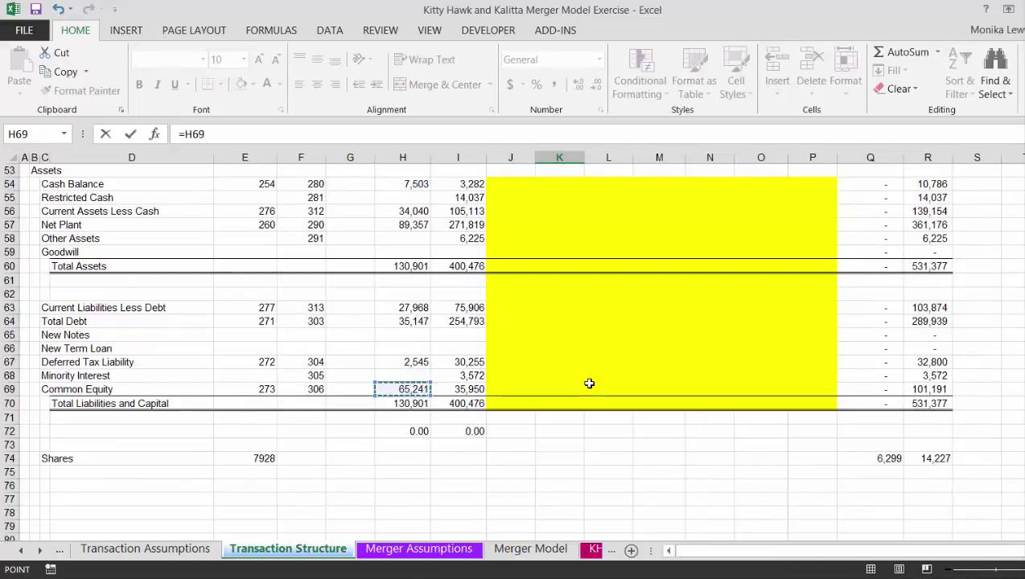
key(Right)
key(Escape)
- Calculate Price to Book in K18 as K12/K14 and format the result as a number with two decimals
key(Up)
key(Up)
key(Up)
key(Up)
key(Up)
key(Up)
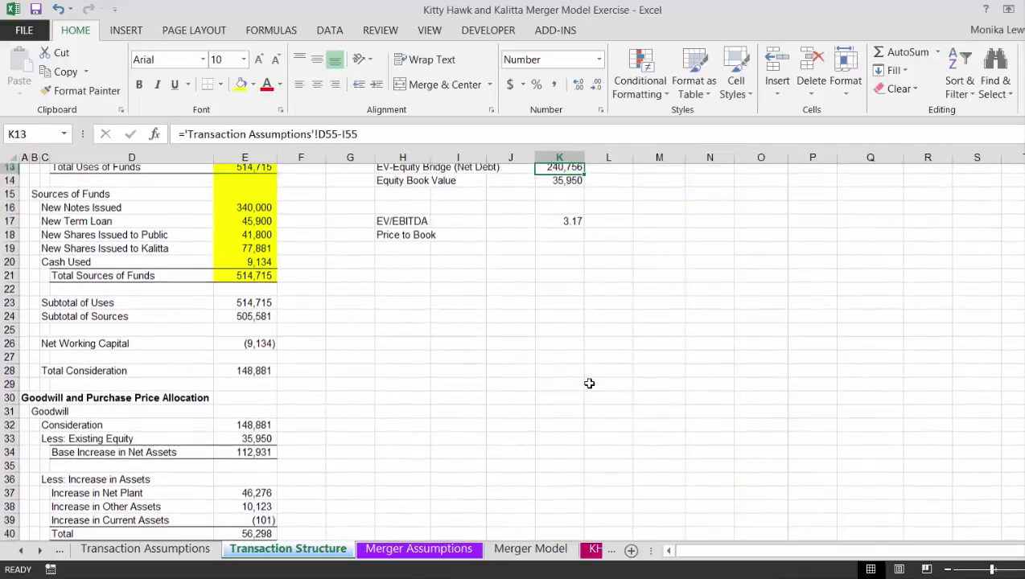
key(Down)
key(Down)
key(Down)
key(Down)
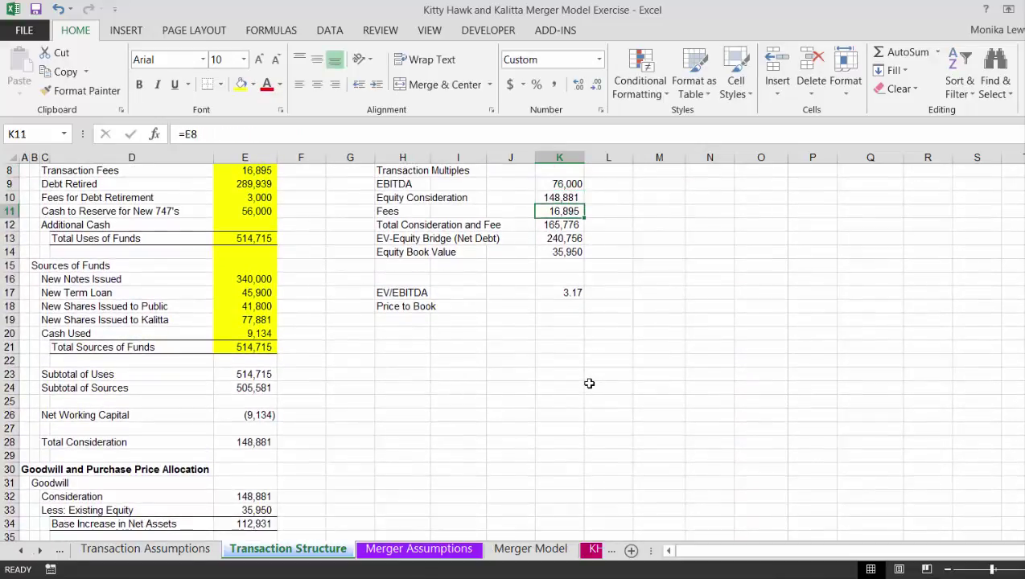
key(Down)
key(Down)
key(Down)
key(Down)
key(Down)
key(Down)
key(Down)
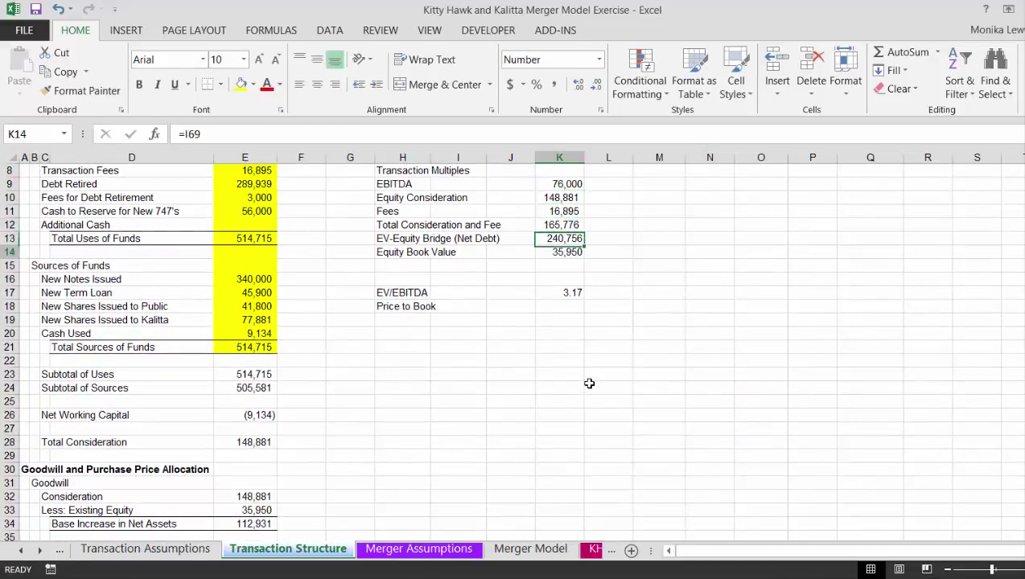
key(Up)
key(Up)
text(=)
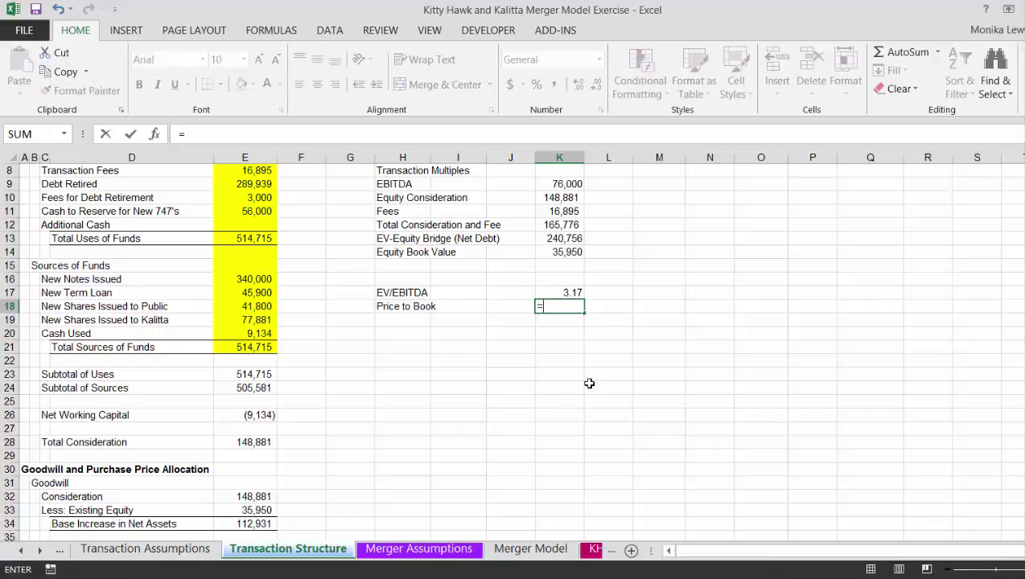
key(Up)
key(Up)
key(Up)
key(Up)
key(Up)
key(Up)
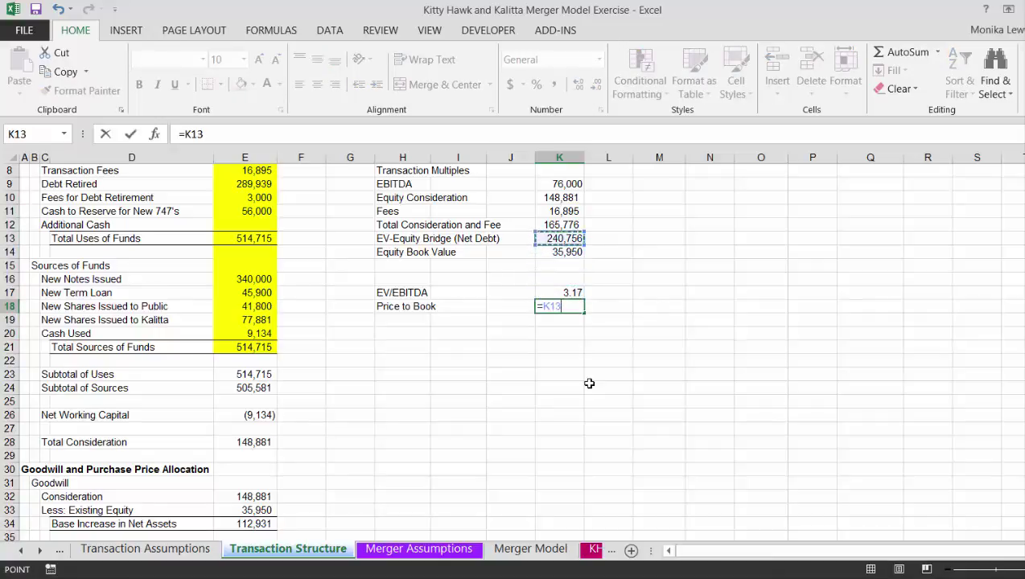
text(/)
key(Up)
key(Up)
key(Up)
key(Up)
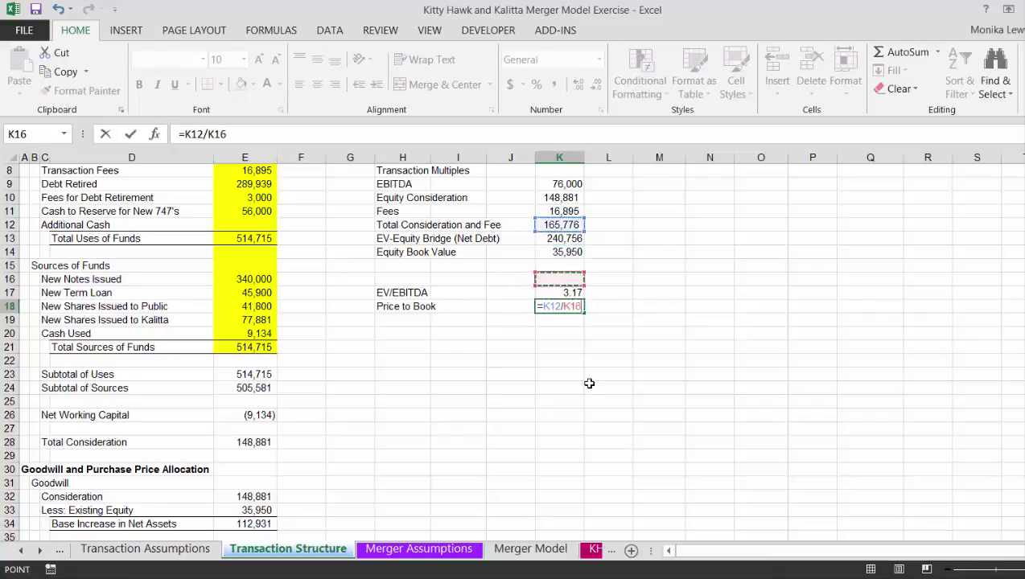
key(ctrl+Return)
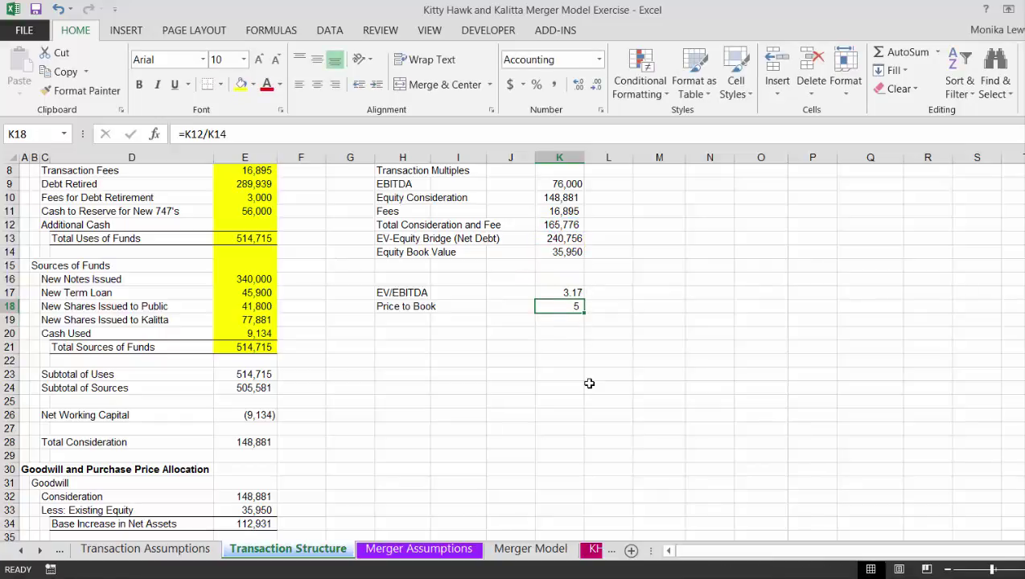
key(ctrl+shift+1)
- Examine the Pro-Forma Balance Sheet from the assets down to the Minority Interest row
key(Down)
key(Down)
key(Down)
key(Down)
key(Down)
key(Down)
key(Down)
key(Down)
key(Down)
key(Down)
key(Down)
key(Down)
key(Down)
key(Down)
key(Down)
key(Down)
key(Down)
key(Down)
key(Down)
key(Down)
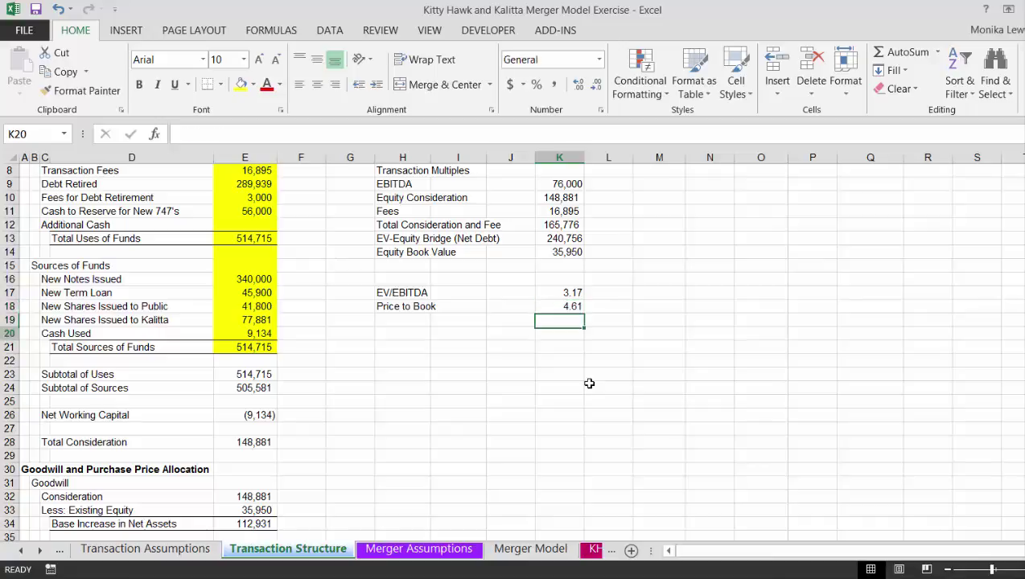
key(Down)
key(Down)
key(Down)
key(Down)
key(Down)
key(Down)
key(Down)
key(Down)
key(Down)
key(Down)
key(Down)
key(Down)
key(Down)
key(Down)
key(Down)
key(Down)
key(Down)
key(Down)
key(Down)
key(Down)
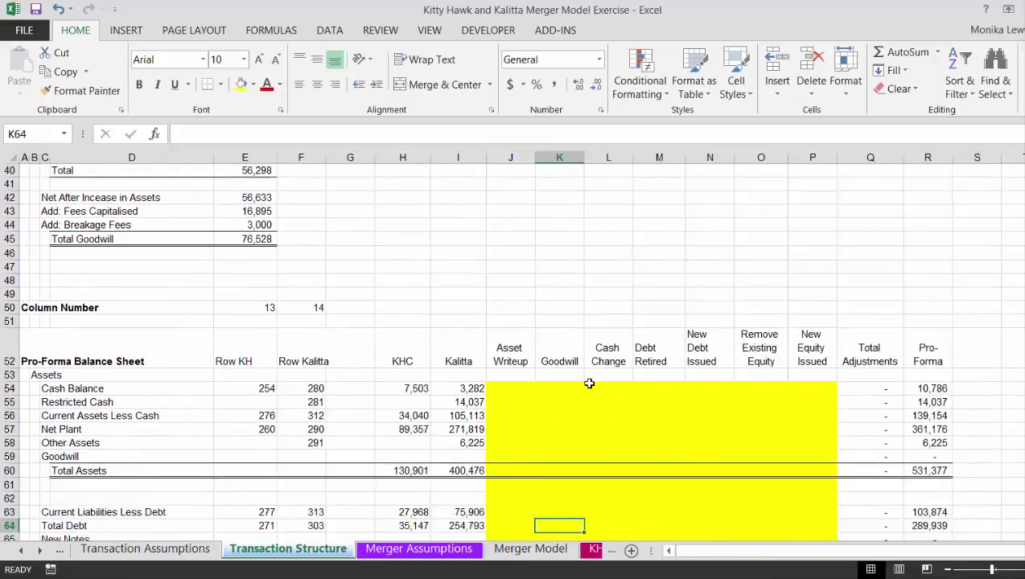
key(Up)
key(Up)
key(Up)
key(Left)
key(Left)
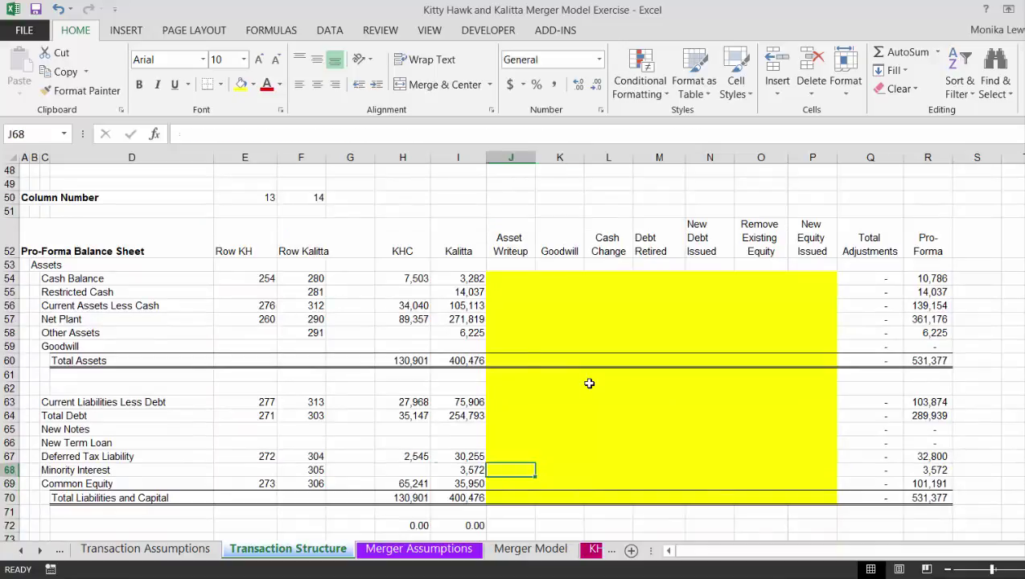
- Return to the Transaction Multiples block and examine its rows and the EV/EBITDA formula in K17
key(Up)
key(Up)
key(Up)
key(Up)
key(Up)
key(Up)
key(Up)
key(Up)
key(Up)
key(Up)
key(Up)
key(Up)
key(Up)
key(Up)
key(Up)
key(Up)
key(Up)
key(Up)
key(Up)
key(Up)
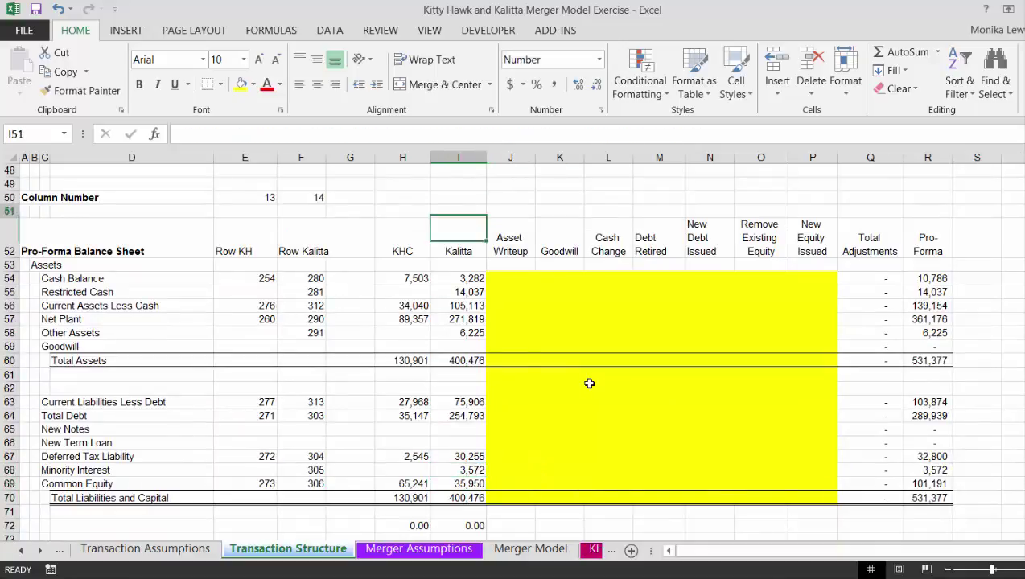
key(Up)
key(Up)
key(Up)
key(Up)
key(Up)
key(Up)
key(Up)
key(Up)
key(Up)
key(Up)
key(Up)
key(Up)
key(Up)
key(Up)
key(Up)
key(Up)
key(Up)
key(Up)
key(Up)
key(Up)
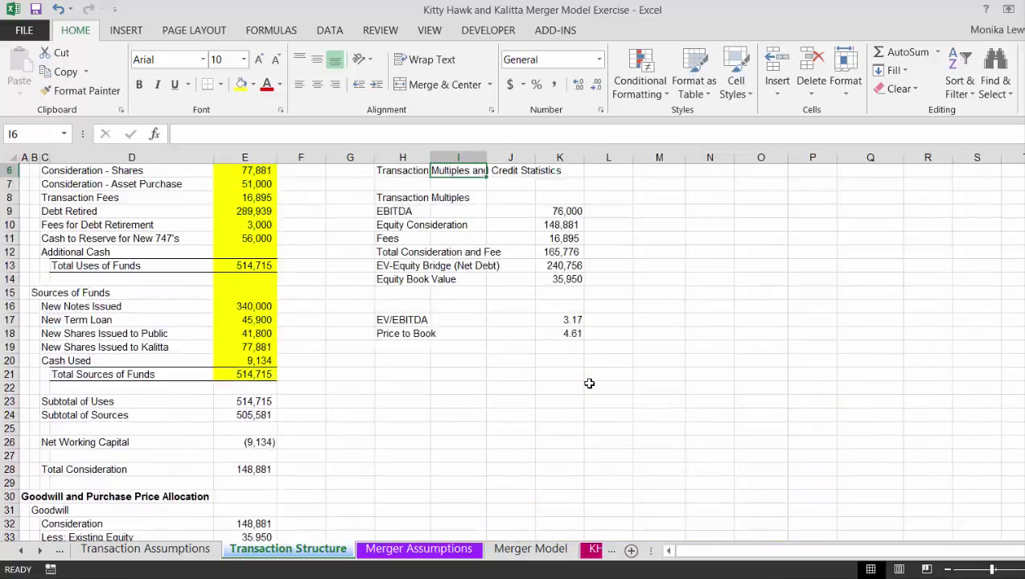
key(Down)
key(Down)
key(Down)
key(Down)
key(Down)
key(Down)
key(Down)
key(Down)
key(Down)
key(Down)
key(Down)
key(Down)
key(Down)
key(Down)
key(Down)
key(Down)
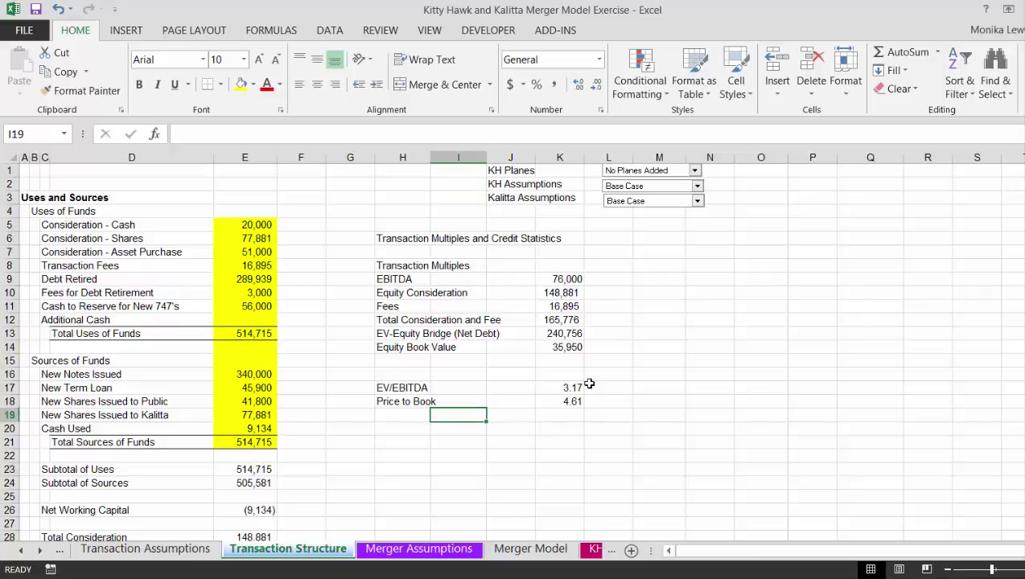
key(Up)
key(Up)
key(Right)
key(Right)
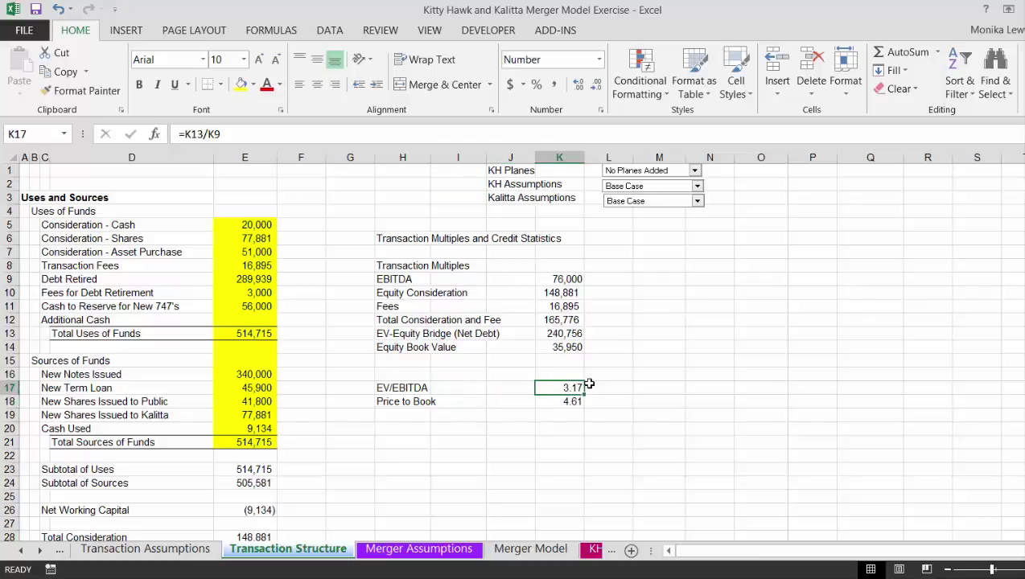
- Set the EBITDA in K9 to 50,000 to test the EV/EBITDA multiple
key(Up)
key(Up)
key(Up)
key(Up)
key(Up)
key(Up)
key(Up)
key(Up)
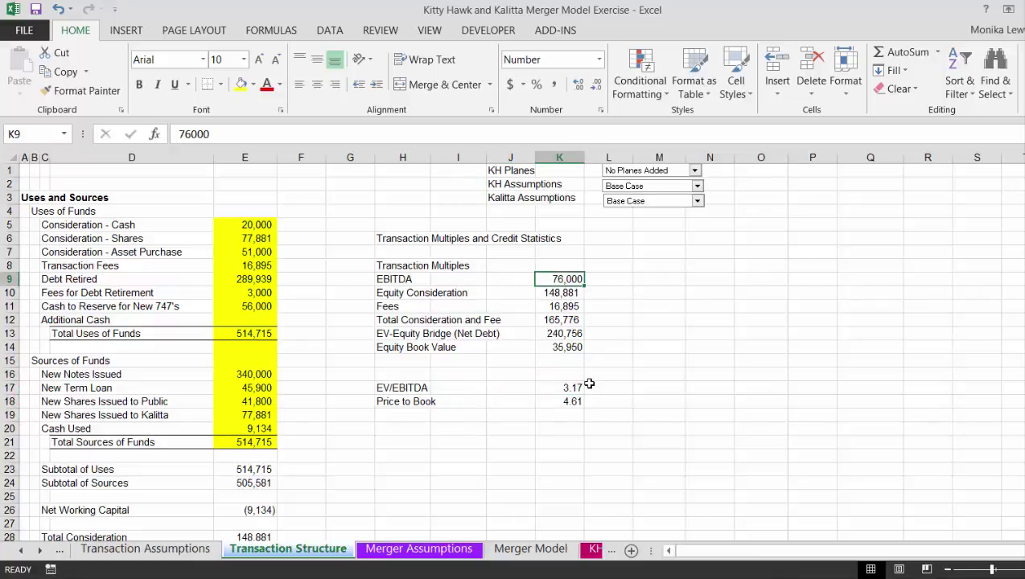
text(50,0)
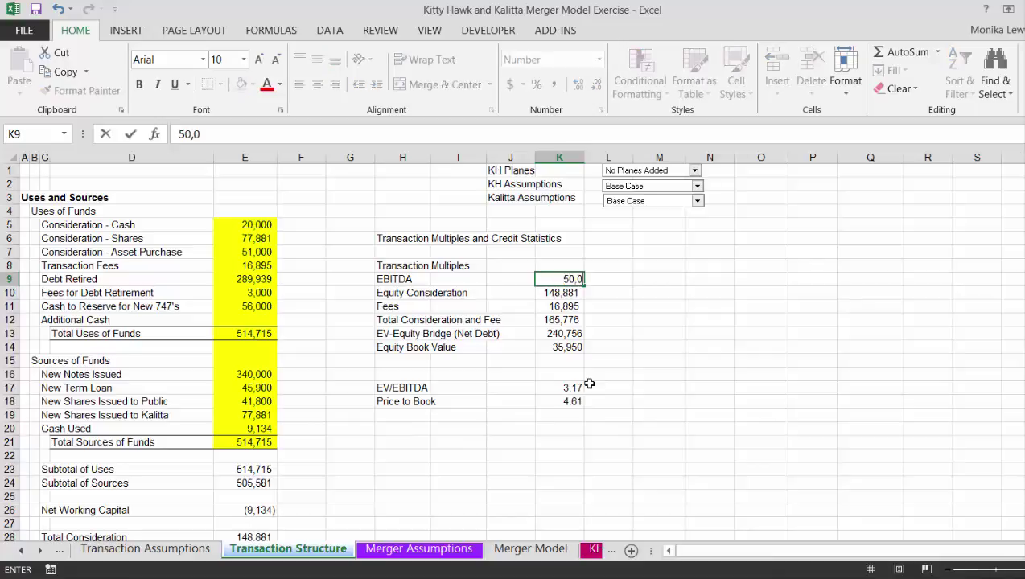
text(00)
key(Return)
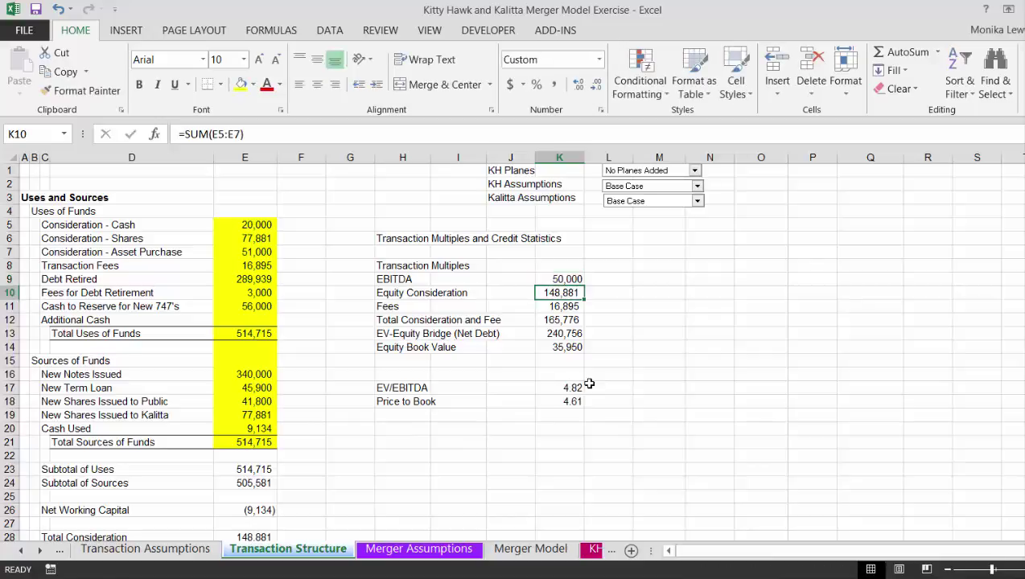
- Try an EBITDA of 20,000 in K9 to test the EV/EBITDA multiple again
key(Up)
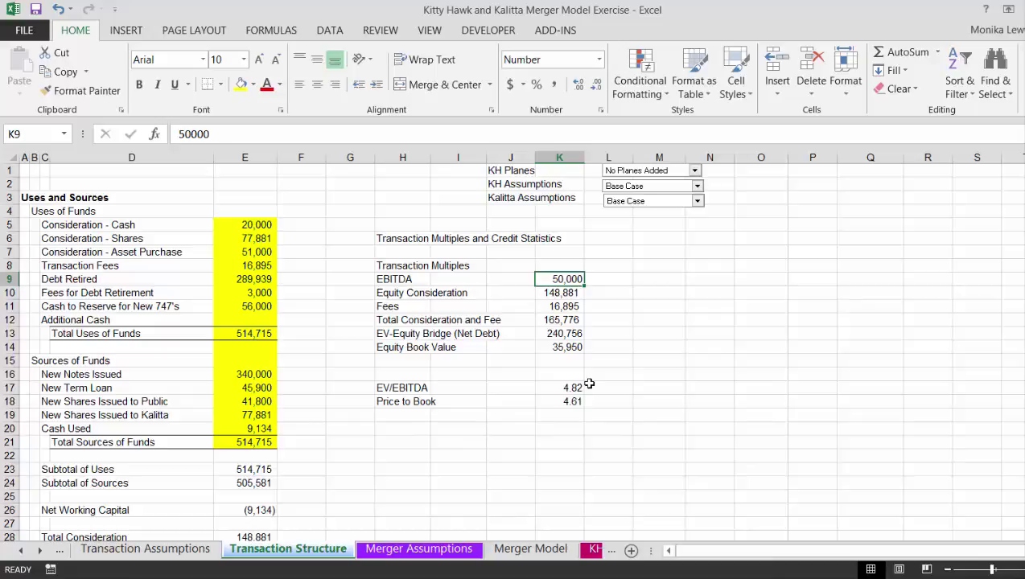
text(20,000)
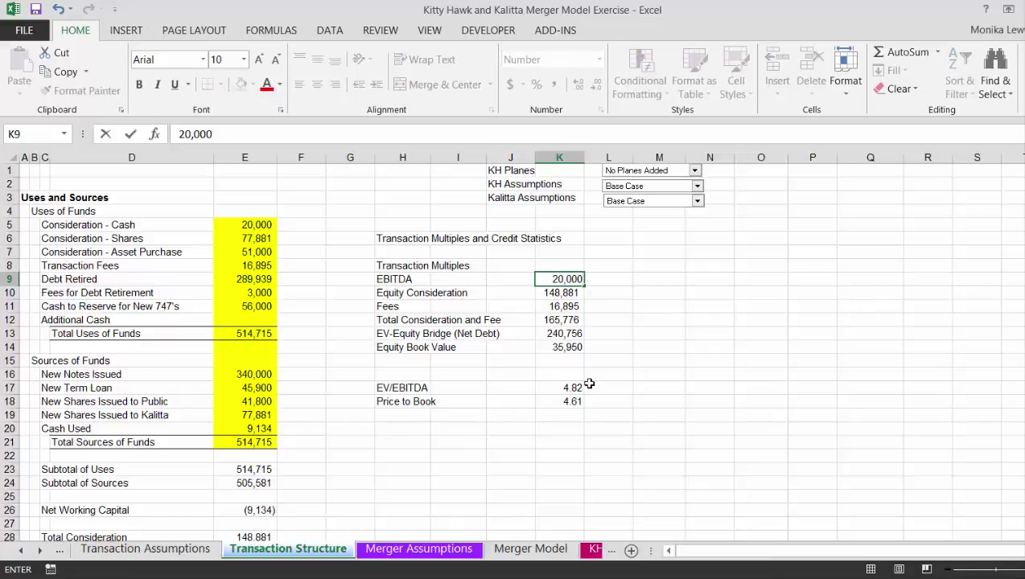
key(Return)
- Set the EBITDA in K9 of the Transaction Multiples block to 75,000
key(Up)
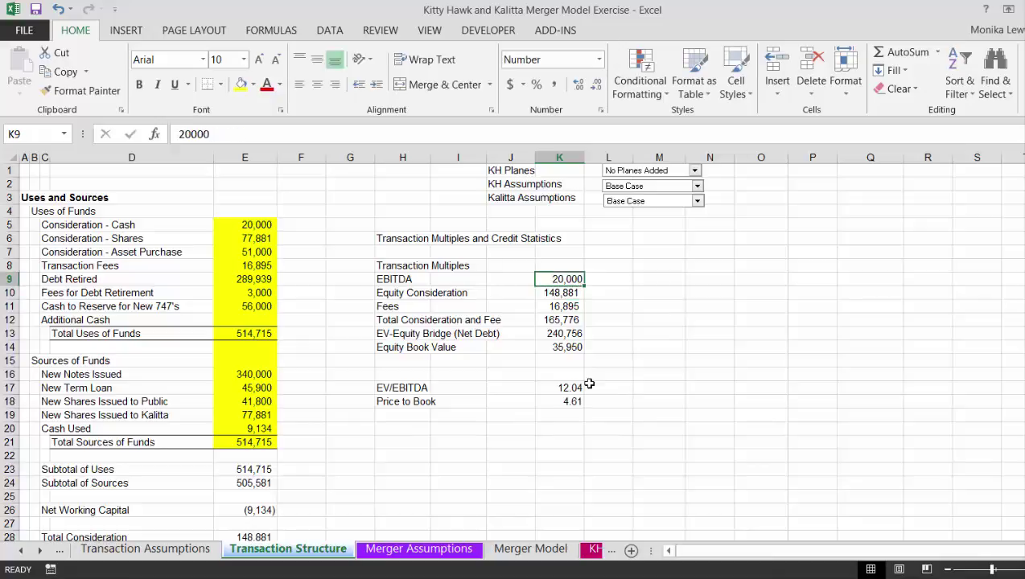
text(50)
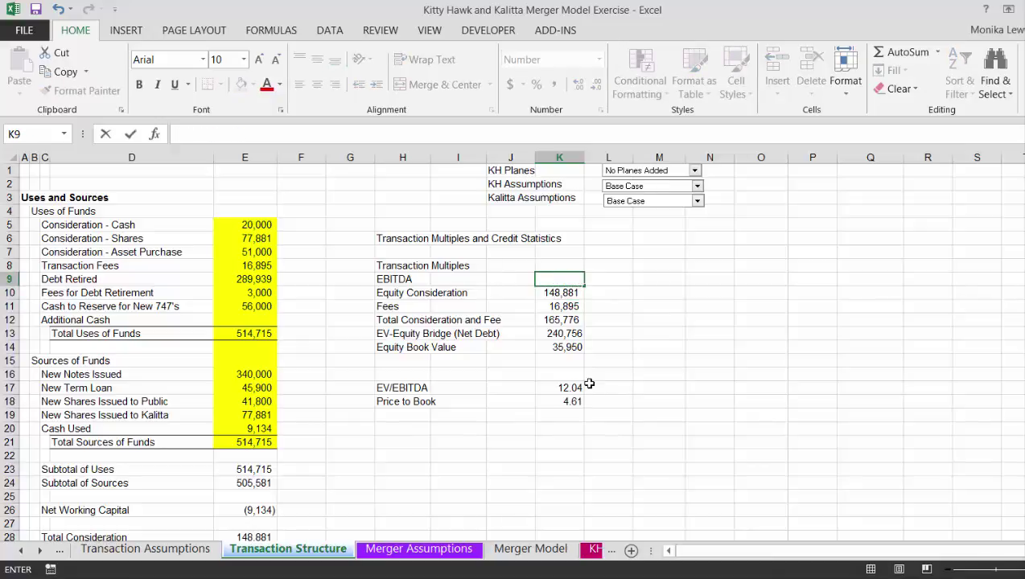
text(76,000)
key(BackSpace)
key(BackSpace)
key(BackSpace)
key(BackSpace)
text(,000)
key(Return)
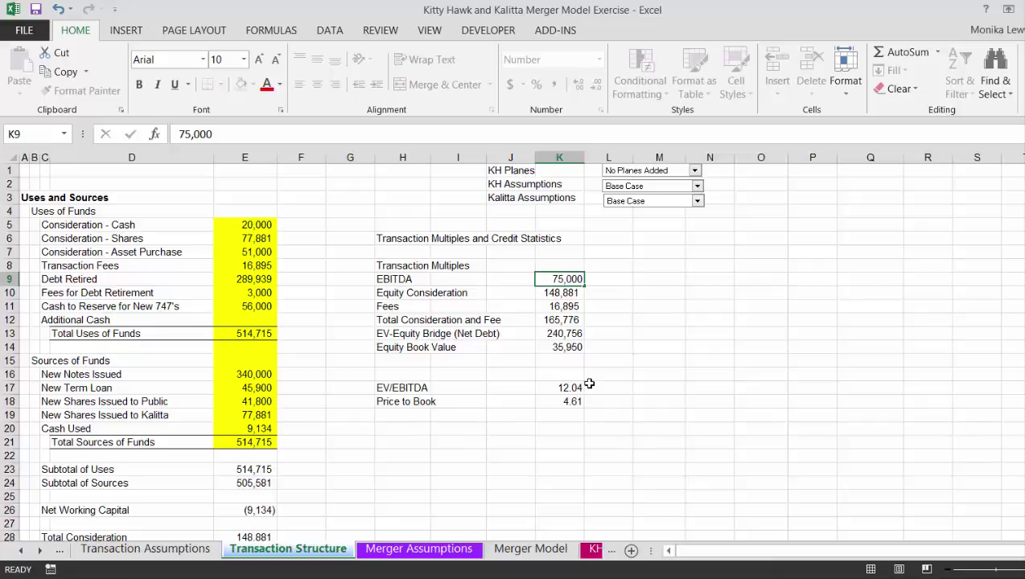
key(Down)
key(Down)
key(Down)
key(Down)
key(Down)
key(Down)
key(Down)
key(Down)
key(Down)
key(Down)
key(Left)
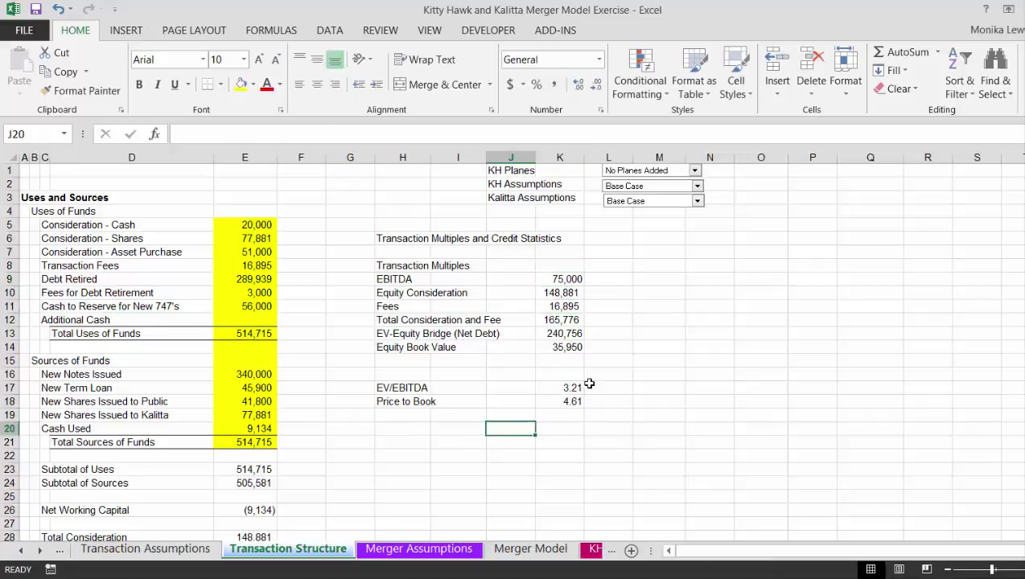
key(Up)
key(Left)
key(Left)
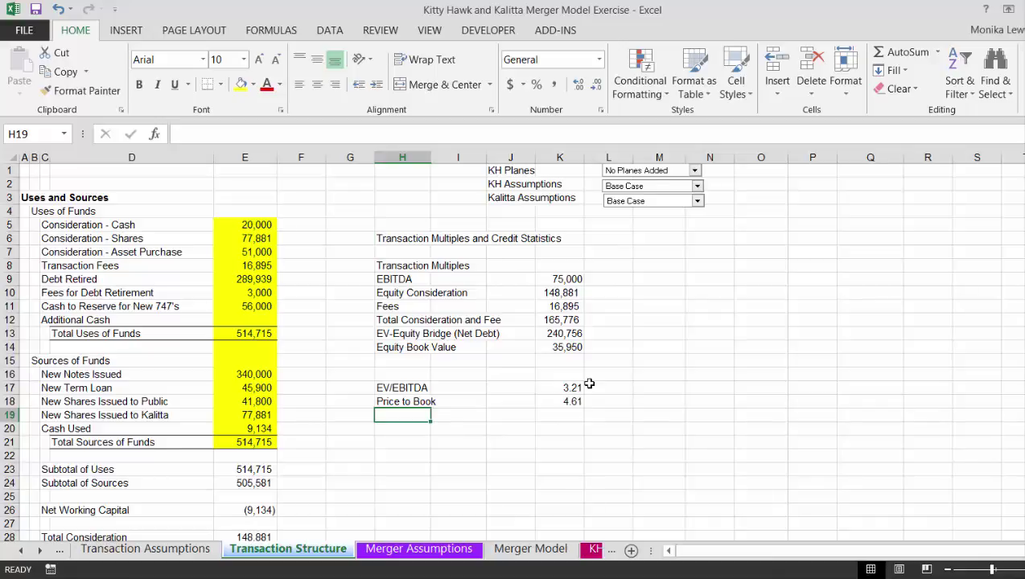
- Examine the historical balance sheet on the KH Standalone Model sheet, covering liabilities and assets
key(ctrl+Page_Down)
key(ctrl+Page_Down)
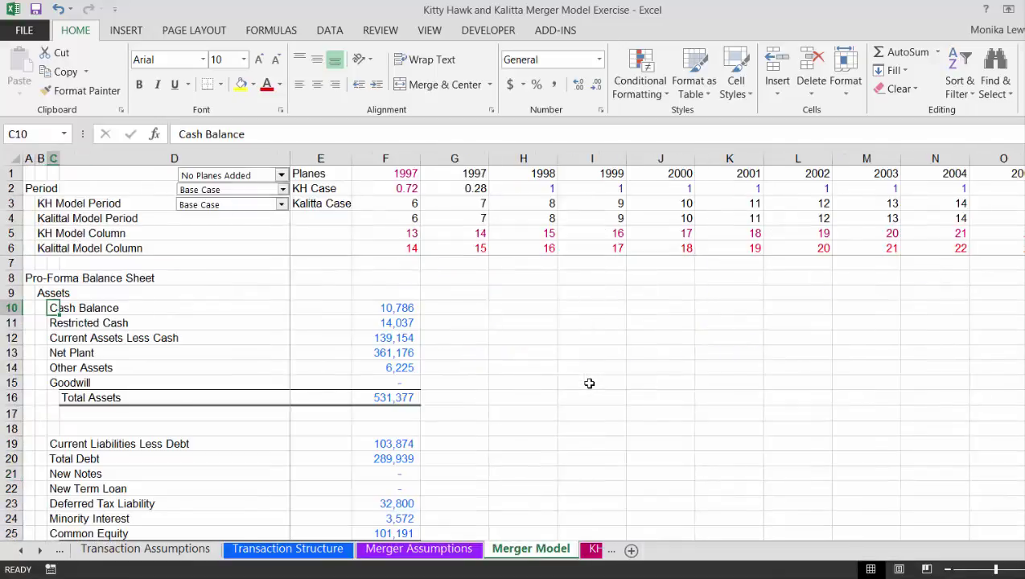
key(ctrl+Page_Down)
key(Up)
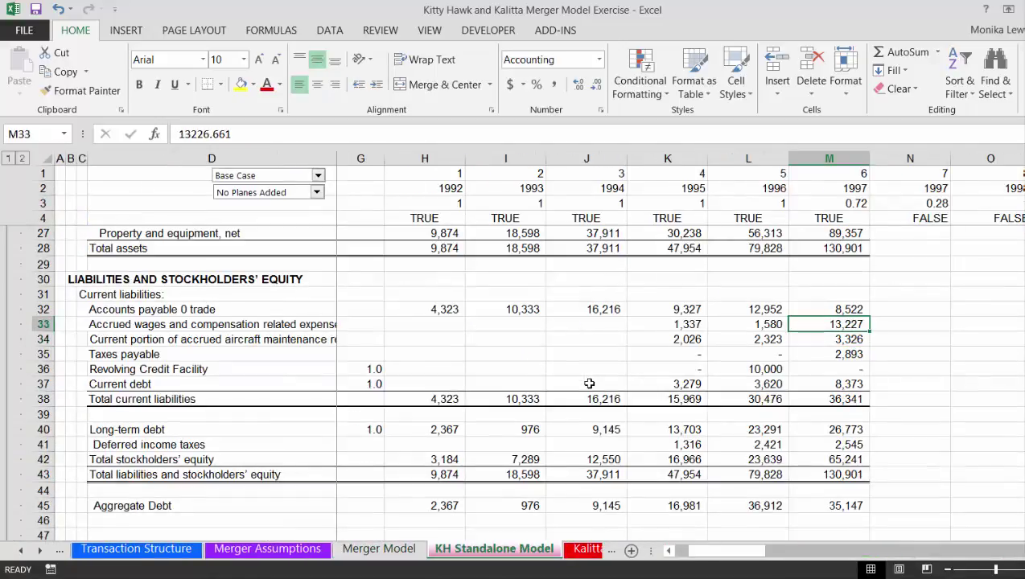
key(Left)
key(Left)
key(Left)
key(Left)
key(Left)
key(Right)
key(Right)
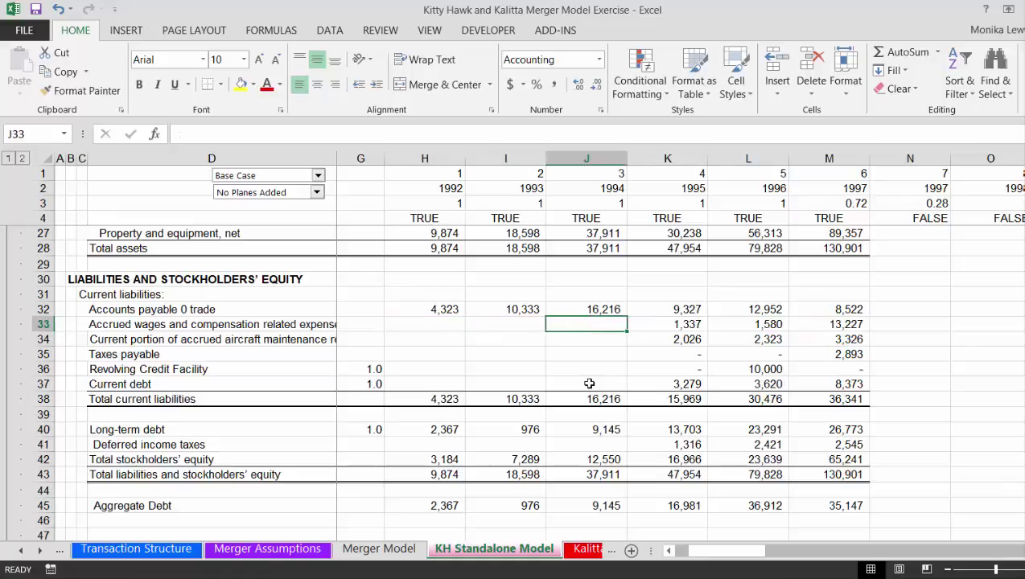
key(Right)
key(Right)
key(Right)
key(Page_Up)
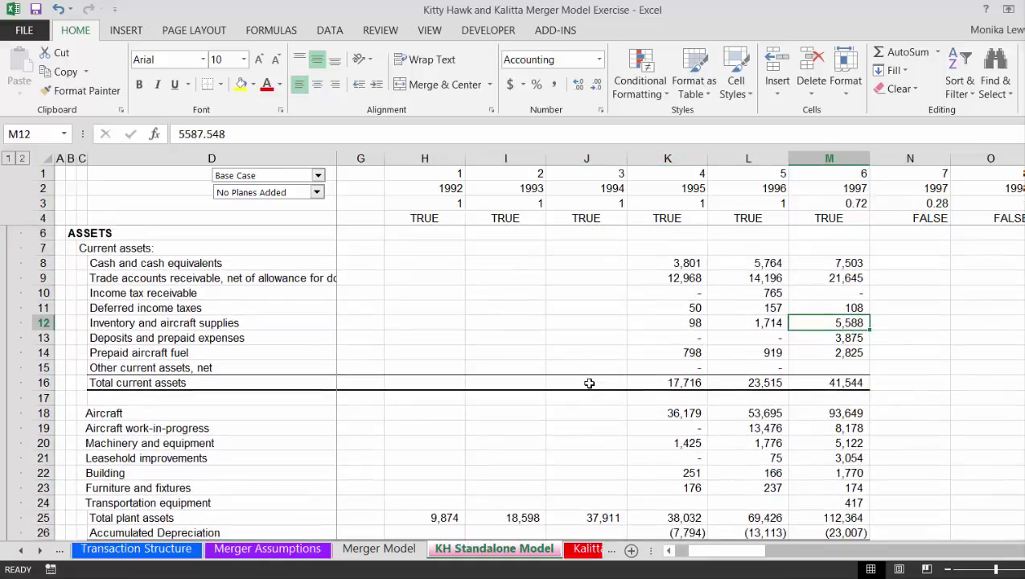
- Examine the Results of Operations on the KH Standalone Model sheet down through the 1997 column
key(Page_Down)
key(Page_Down)
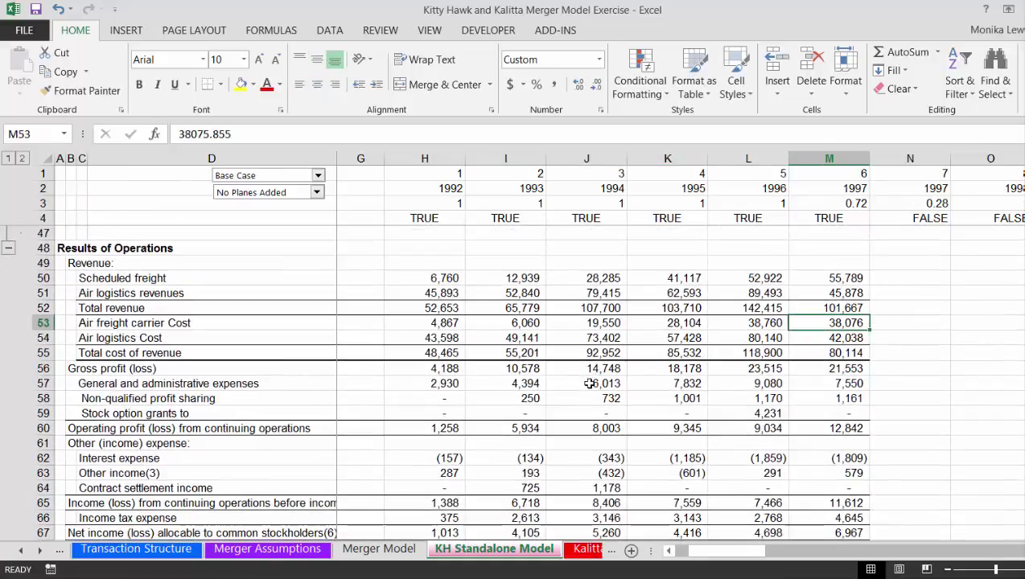
key(Down)
key(Down)
key(Down)
key(Down)
key(Down)
key(Down)
key(Down)
key(Down)
key(Down)
key(Down)
key(Down)
key(Down)
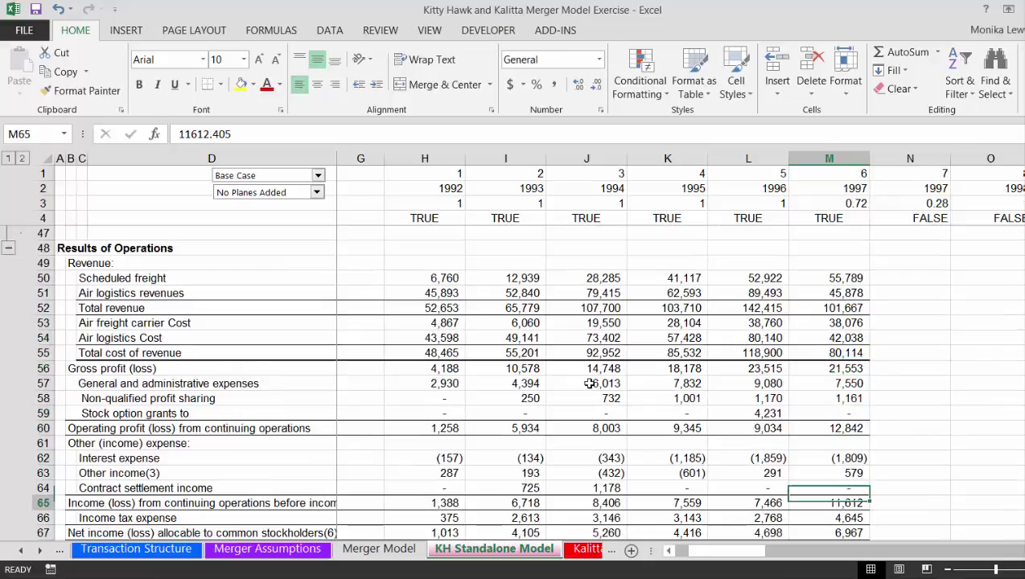
key(Down)
key(Down)
key(Down)
key(Down)
key(Down)
key(Down)
key(Down)
key(Down)
key(Down)
key(Down)
key(Down)
key(Down)
key(Down)
key(Down)
key(Down)
key(Down)
- Examine the 1997 Other Financial Data, including Adjusted EBITDA, Capital expenditures and Implied Depreciation
key(Up)
key(Up)
key(Up)
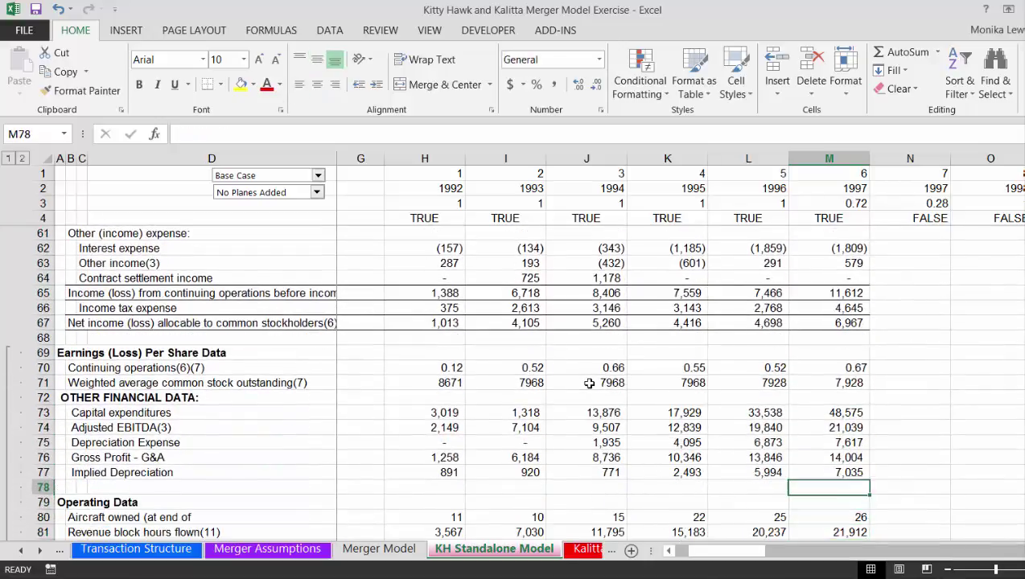
key(Up)
key(Up)
key(Up)
key(Up)
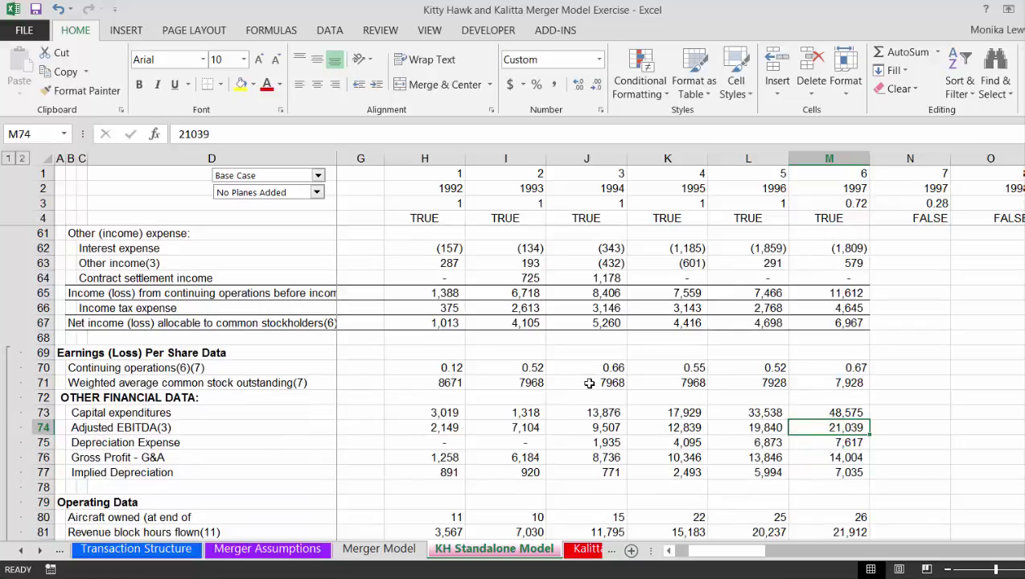
key(Up)
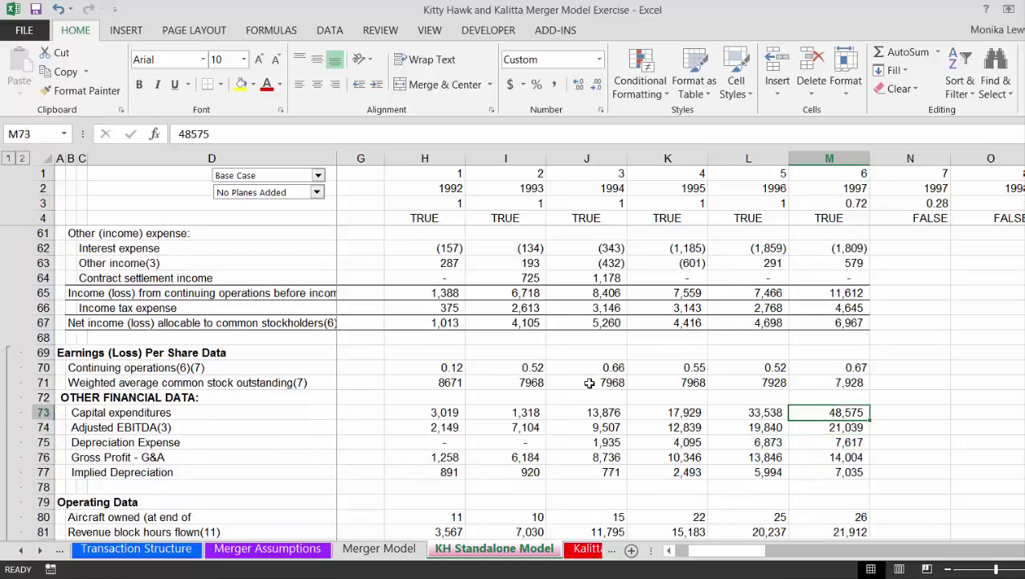
key(Down)
key(Down)
key(Down)
key(Down)
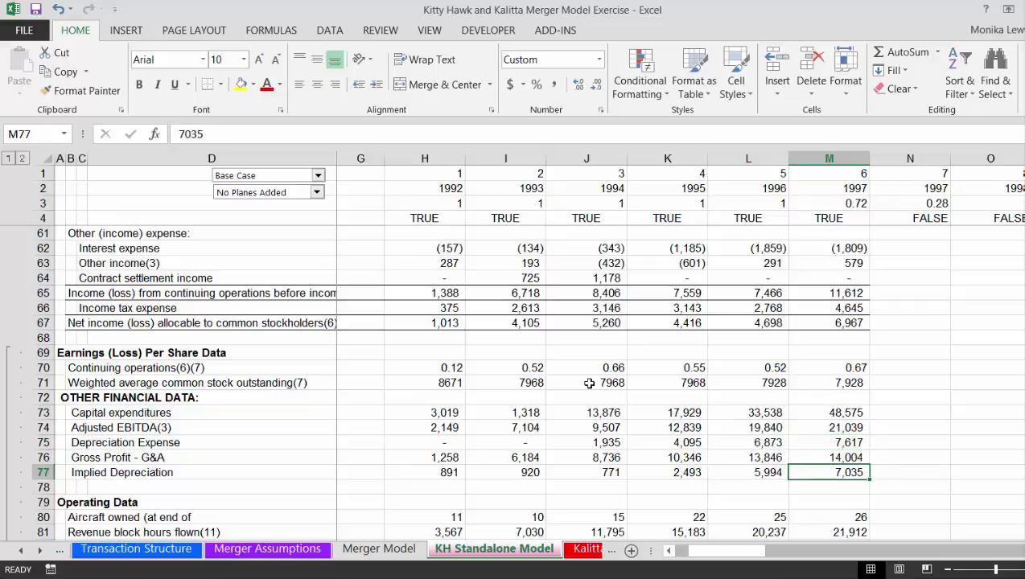
- Examine the 1997 Operating Data and the number-of-planes assumptions below the Other Financial Data on the KH Standalone Model sheet
key(Down)
key(Down)
key(Down)
key(Down)
key(Down)
key(Down)
key(Down)
key(Down)
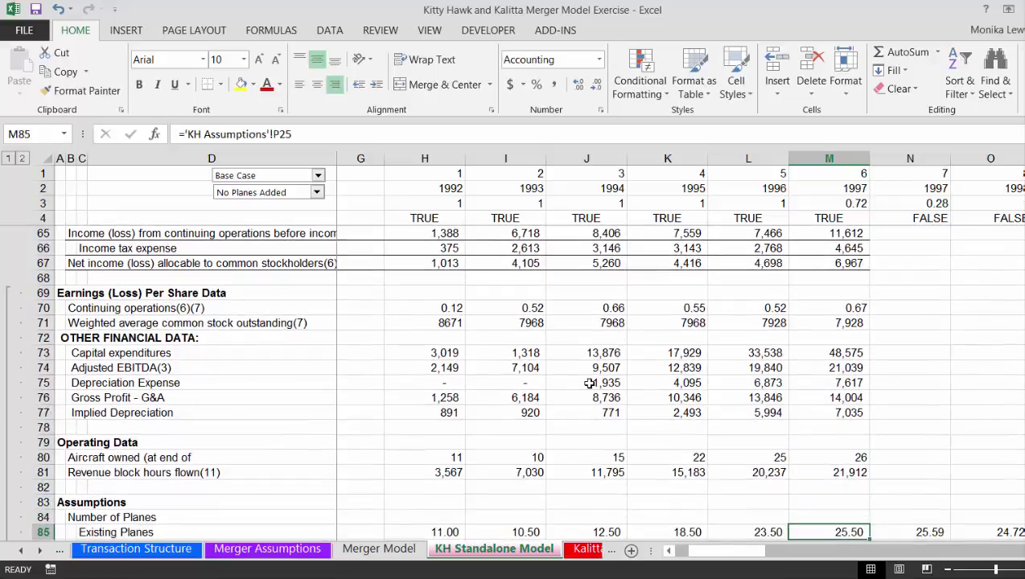
- Examine the 1997 income statement lines from General and administrative expenses down to Net income on the KH Standalone Model sheet
key(Up)
key(Up)
key(Up)
key(Up)
key(Up)
key(Up)
key(Up)
key(Up)
key(Up)
key(Up)
key(Up)
key(Up)
key(Up)
key(Up)
key(Up)
key(Up)
key(Up)
key(Up)
key(Up)
key(Up)
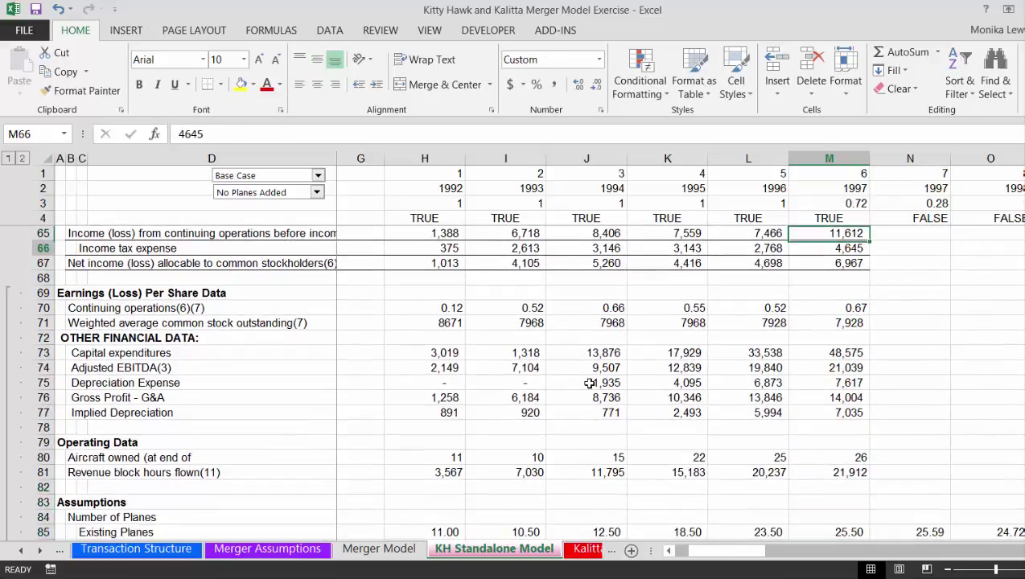
key(Up)
key(Up)
key(Up)
key(Up)
key(Up)
key(Up)
key(Up)
key(Up)
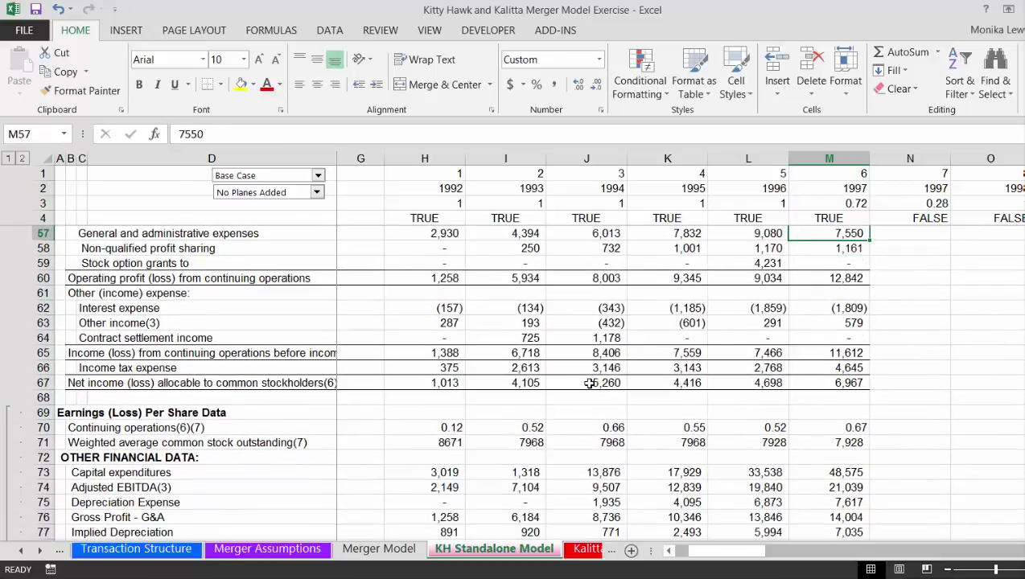
key(Down)
key(Down)
key(Down)
key(Down)
key(Down)
key(Down)
key(Down)
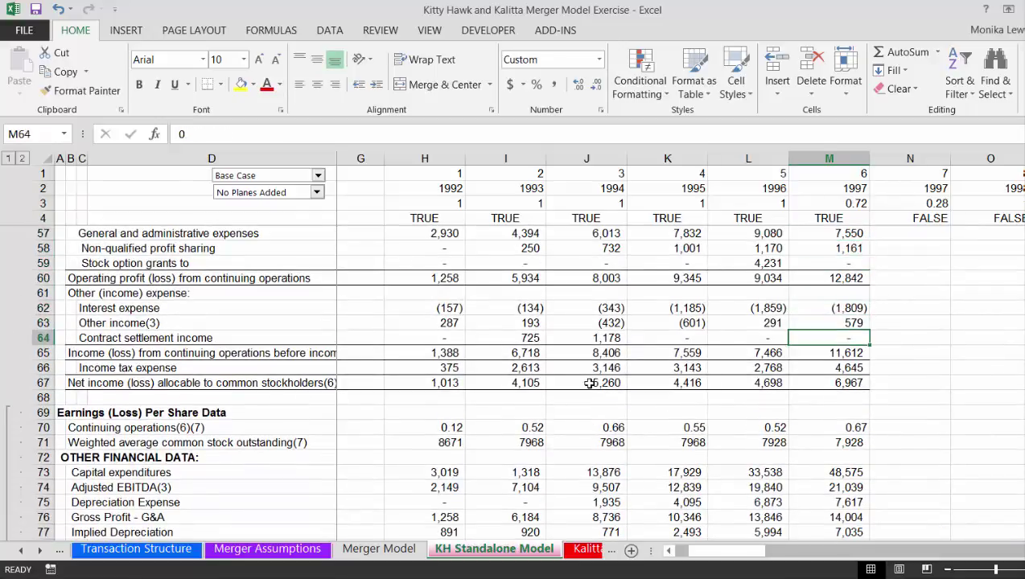
key(Down)
key(Down)
key(Down)
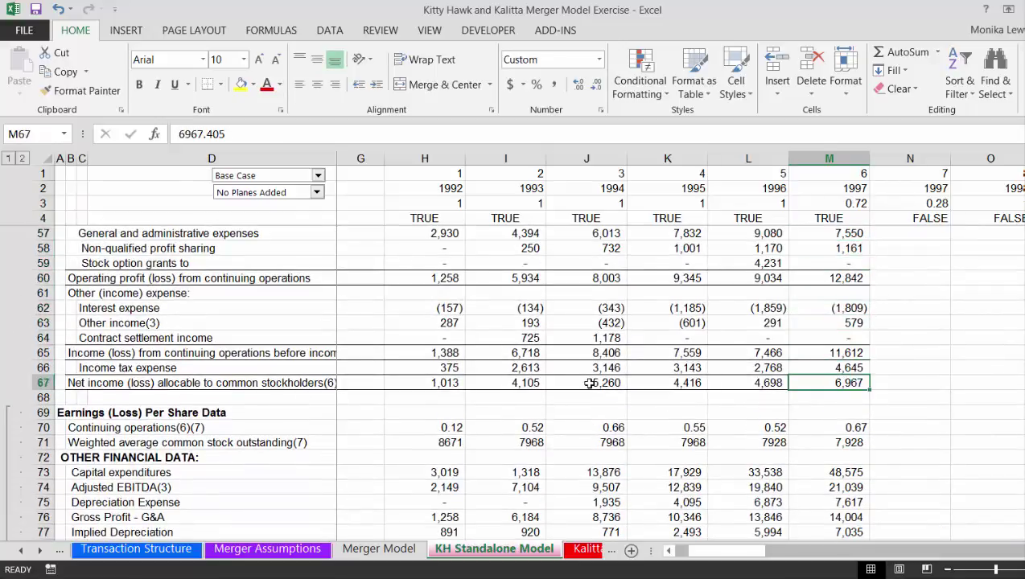
- Open the Kalitta Stanalone Model sheet and examine the 1997 column from the balance sheet down to the Other Financial Data
key(ctrl+Page_Down)
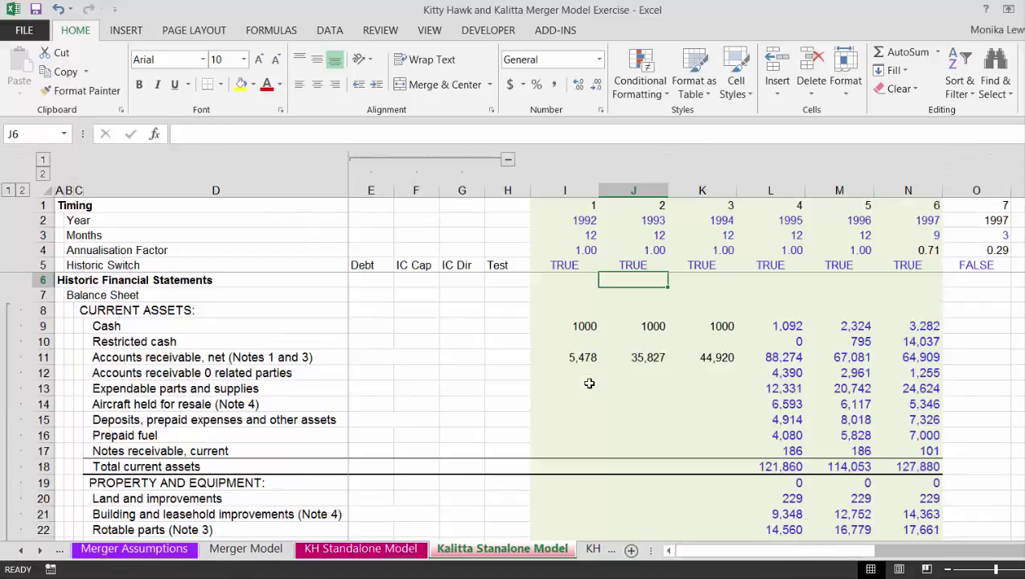
key(Right)
key(Right)
key(Right)
key(Right)
key(Page_Down)
key(Page_Down)
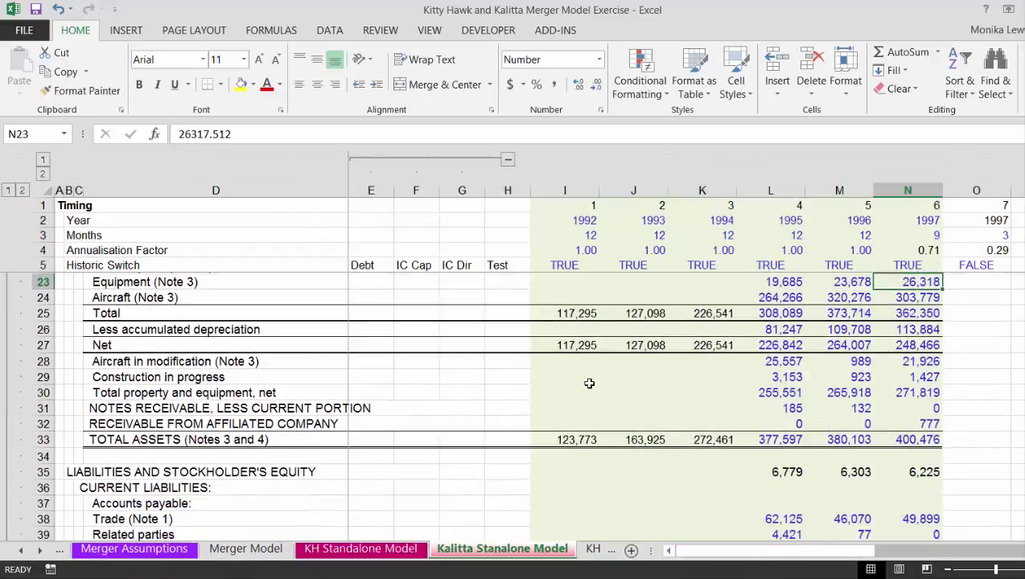
key(Page_Down)
key(Page_Down)
key(Page_Down)
key(Page_Down)
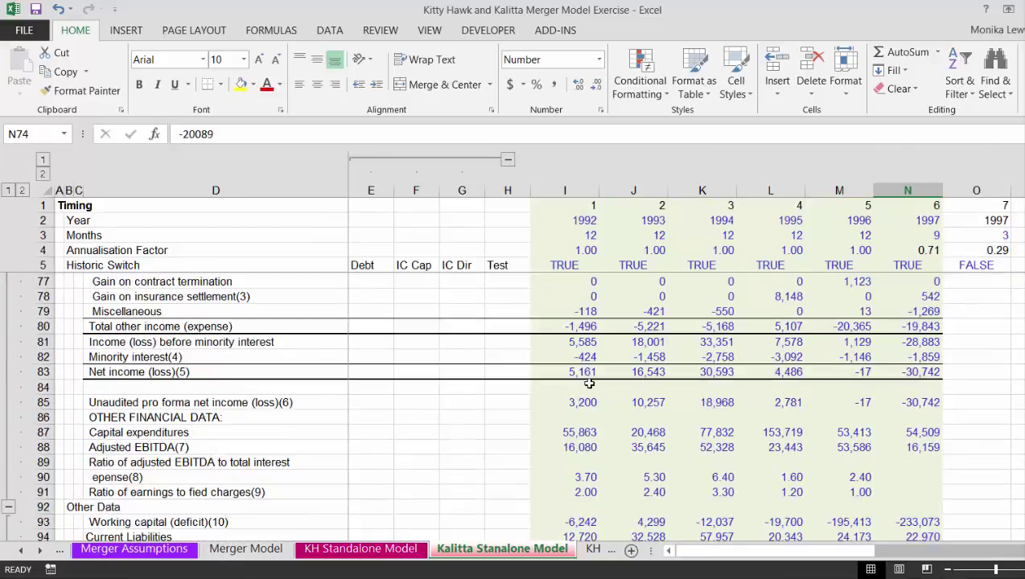
- Examine Kalitta's 1997 Operating Data and the start of the Operating Analysis, covering aircraft, flight hours and price per pound
key(Page_Up)
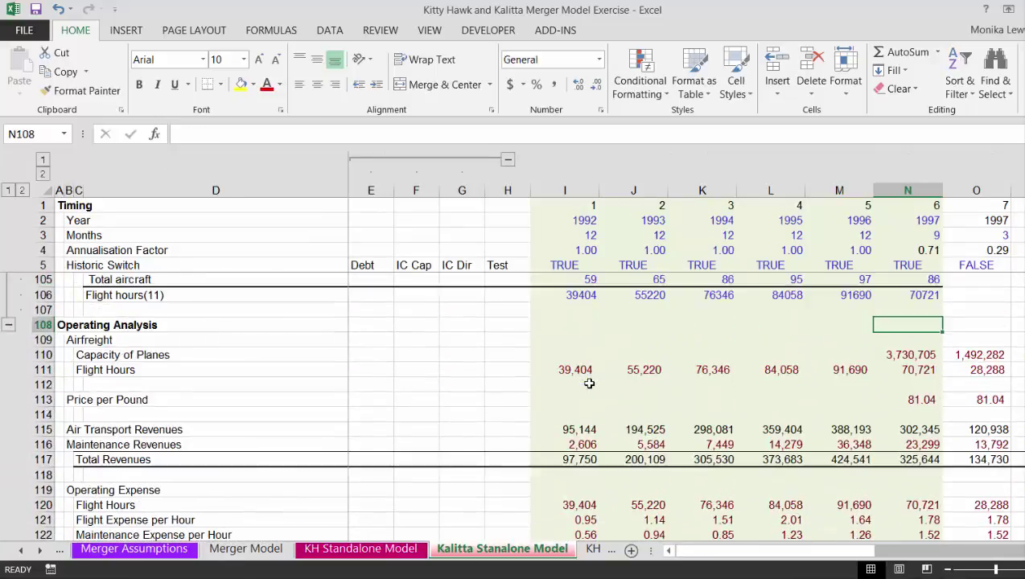
key(Down)
key(Down)
key(Down)
key(Down)
key(Down)
key(Down)
key(Down)
key(Down)
key(Down)
key(Down)
key(Down)
key(Down)
key(Down)
key(Down)
key(Down)
key(Down)
key(Down)
key(Down)
key(Down)
key(Down)
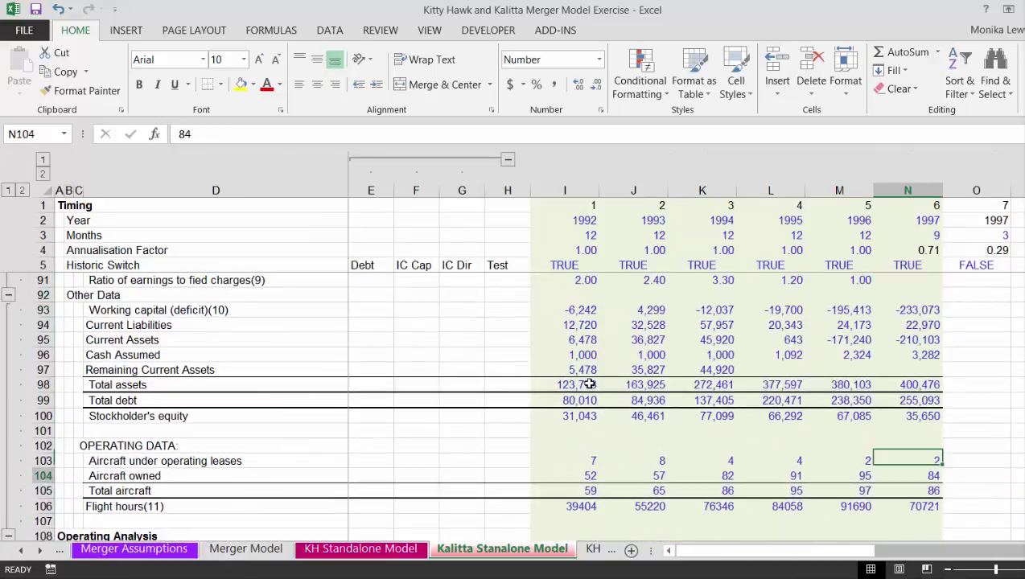
key(Down)
key(Down)
key(Up)
key(Down)
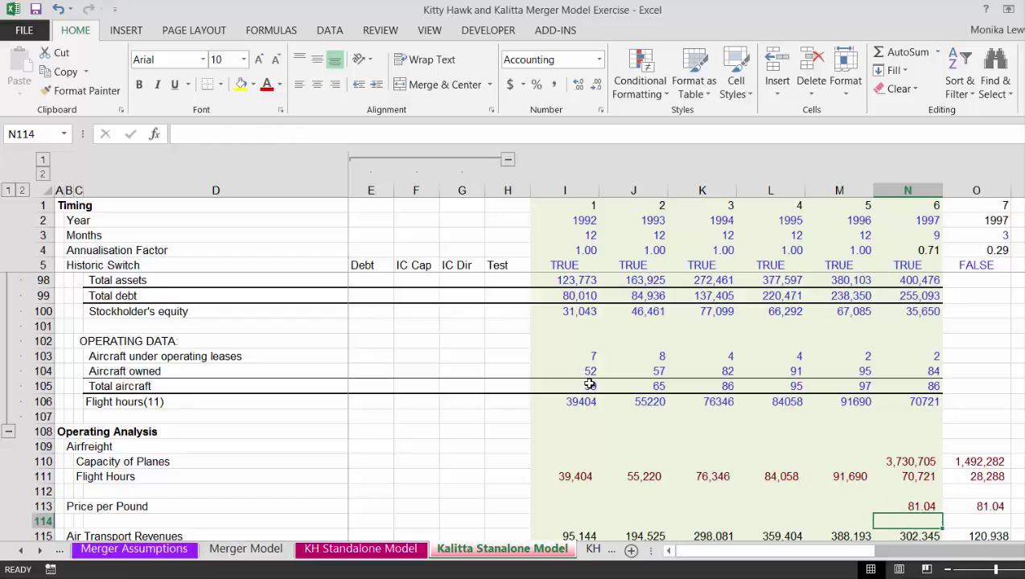
- Review Kalitta's 1997 figures from the Other Data section back up to Net income (loss)
key(Up)
key(Up)
key(Up)
key(Up)
key(Up)
key(Up)
key(Up)
key(Up)
key(Up)
key(Up)
key(Up)
key(Up)
key(Up)
key(Up)
key(Up)
key(Up)
key(Up)
key(Up)
key(Up)
key(Up)
key(Up)
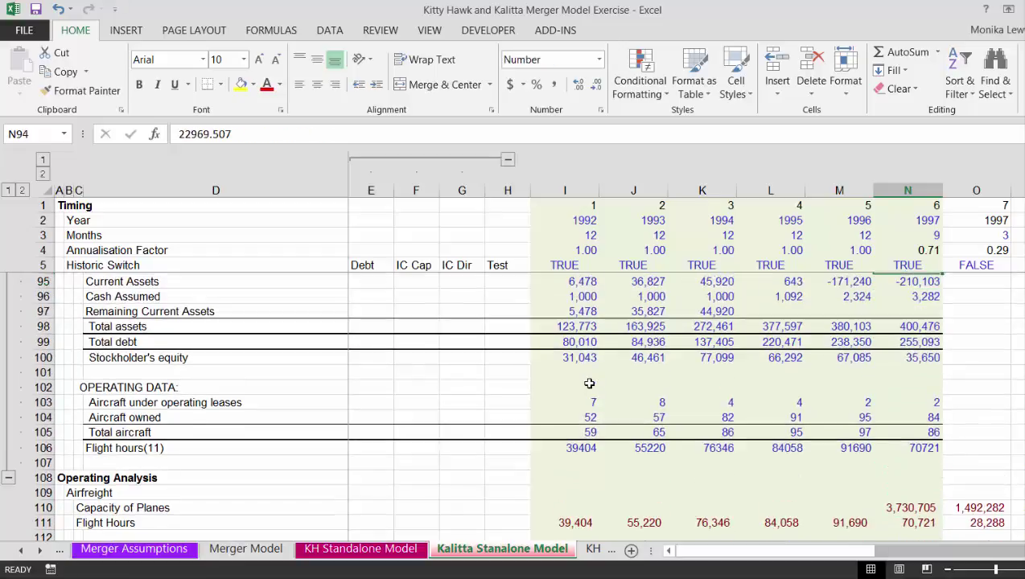
key(Up)
key(Up)
key(Up)
key(Up)
key(Up)
key(Up)
key(Up)
key(Up)
key(Up)
key(Up)
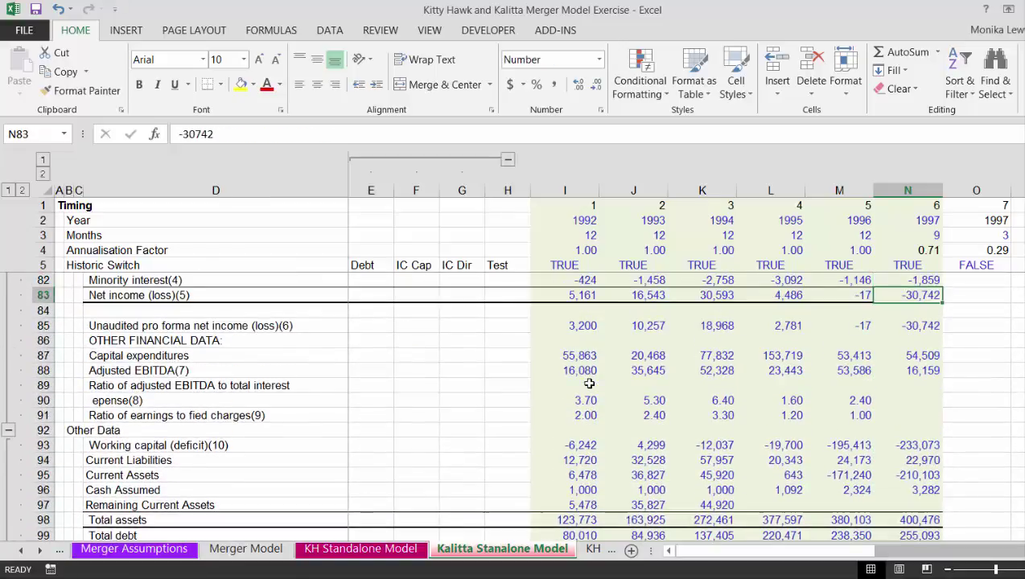
- Examine Kalitta's 1997 Adjusted EBITDA and Capital expenditures, comparing the EBITDA with the preceding years
key(Down)
key(Down)
key(Down)
key(Down)
key(Down)
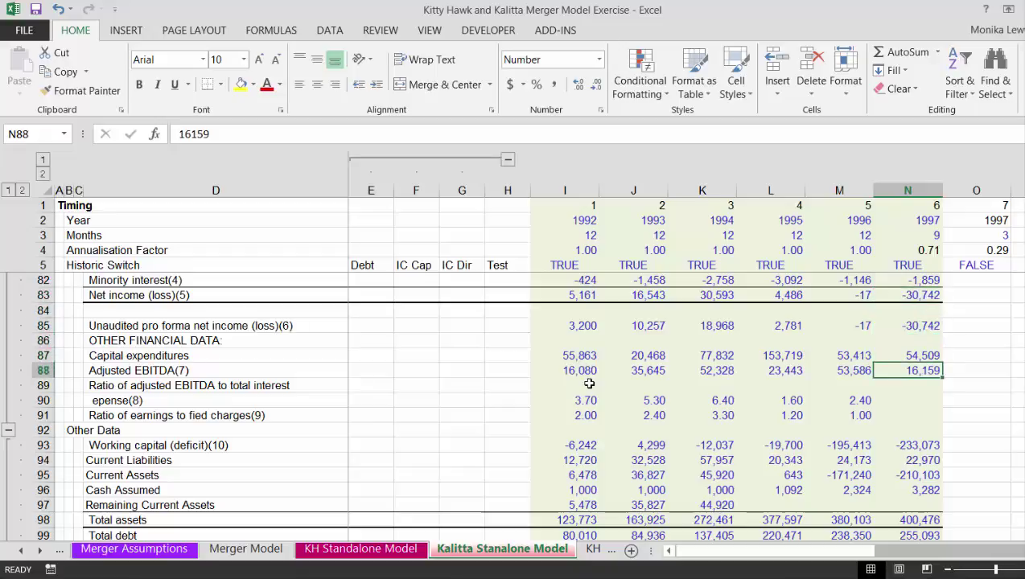
key(Up)
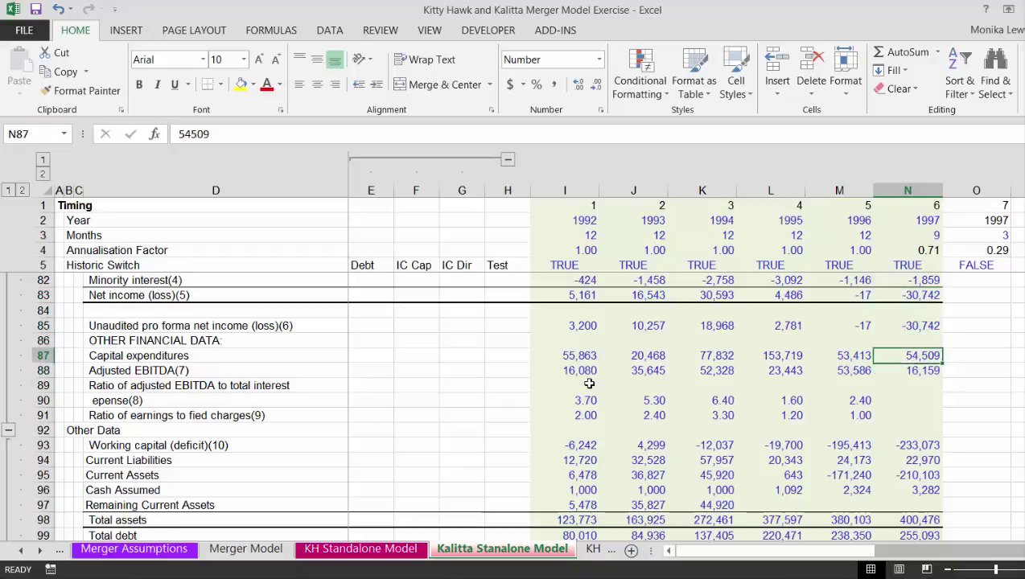
key(Down)
key(Left)
key(Left)
key(Right)
key(Right)
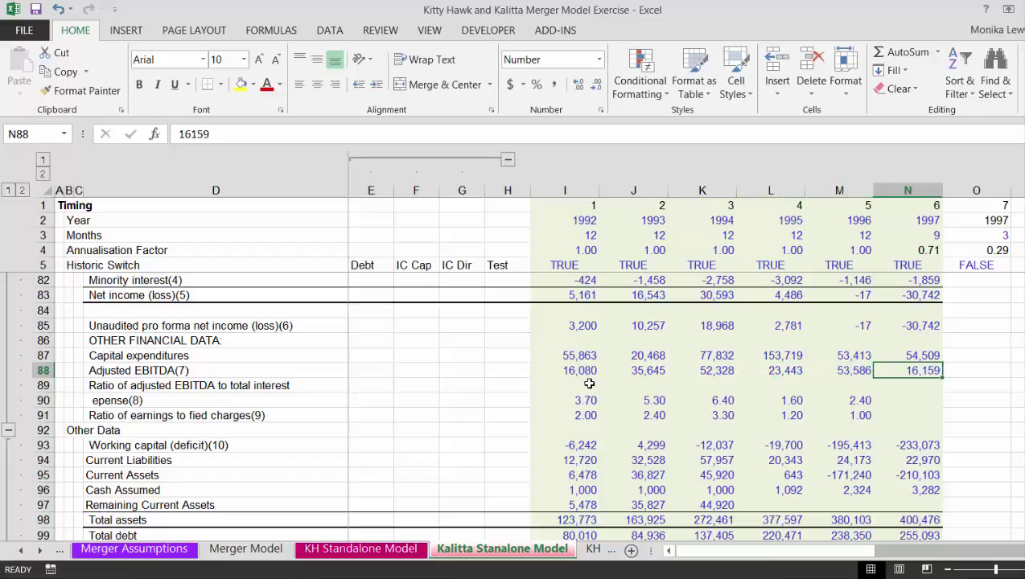
key(Right)
key(Left)
key(Left)
key(Right)
key(Right)
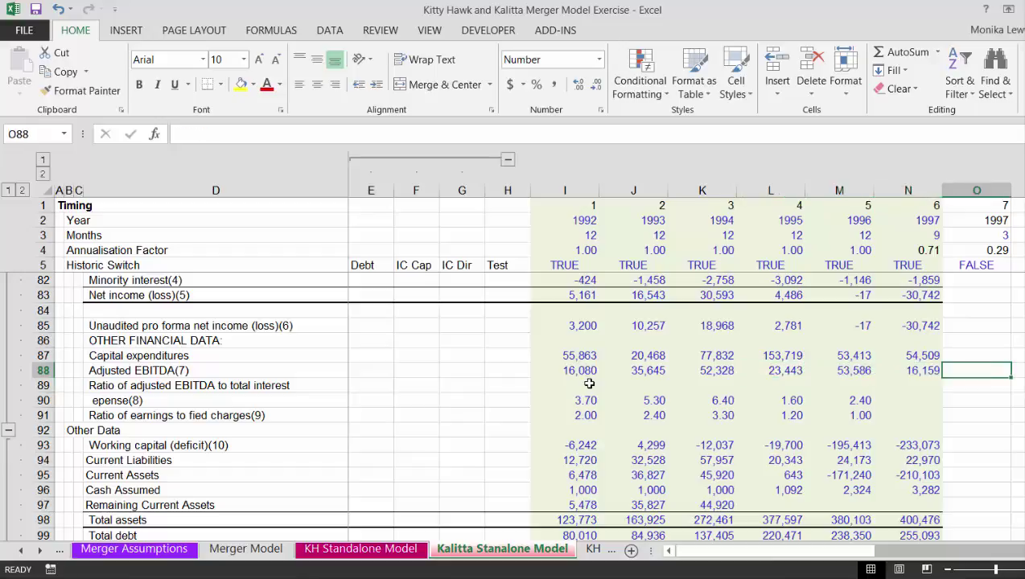
key(Left)
key(Left)
key(Right)
key(Up)
key(Up)
key(Up)
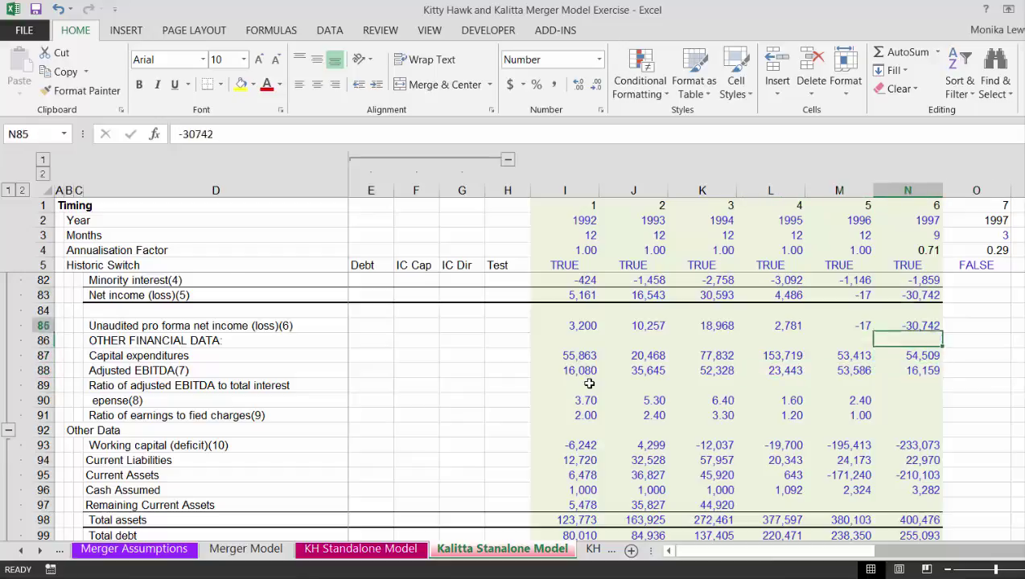
- Examine Kalitta's 1997 column from the income statement rows down to the Price per Pound, revenue and operating expense analysis
key(Up)
key(Up)
key(Up)
key(Up)
key(Up)
key(Up)
key(Down)
key(Down)
key(Down)
key(Down)
key(Down)
key(Down)
key(Down)
key(Down)
key(Down)
key(Down)
key(Down)
key(Down)
key(Down)
key(Down)
key(Down)
key(Down)
key(Down)
scroll(589, 384, down, 4)
key(Page_Down)
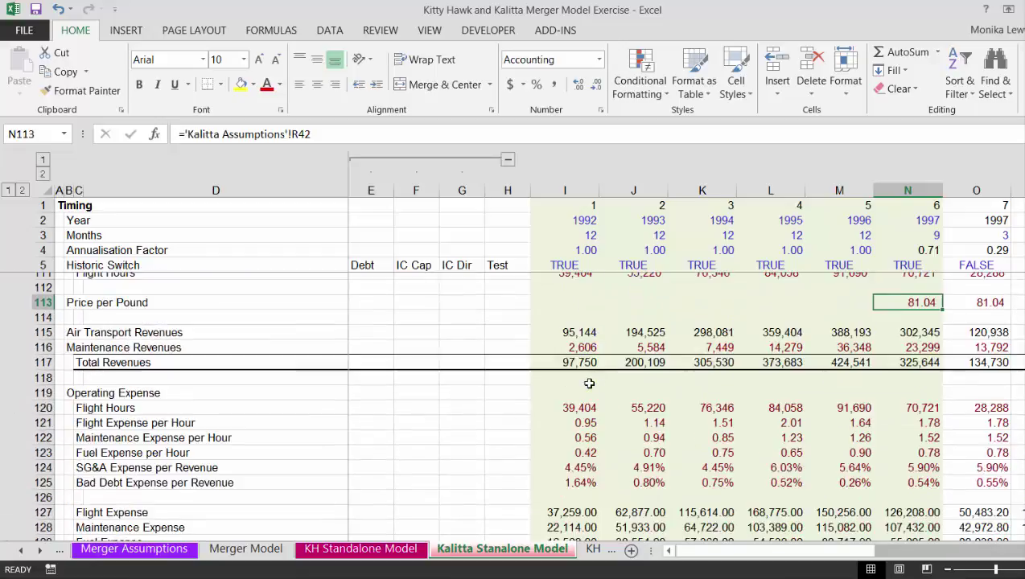
- Return to the Transaction Structure sheet
key(ctrl+Page_Up)
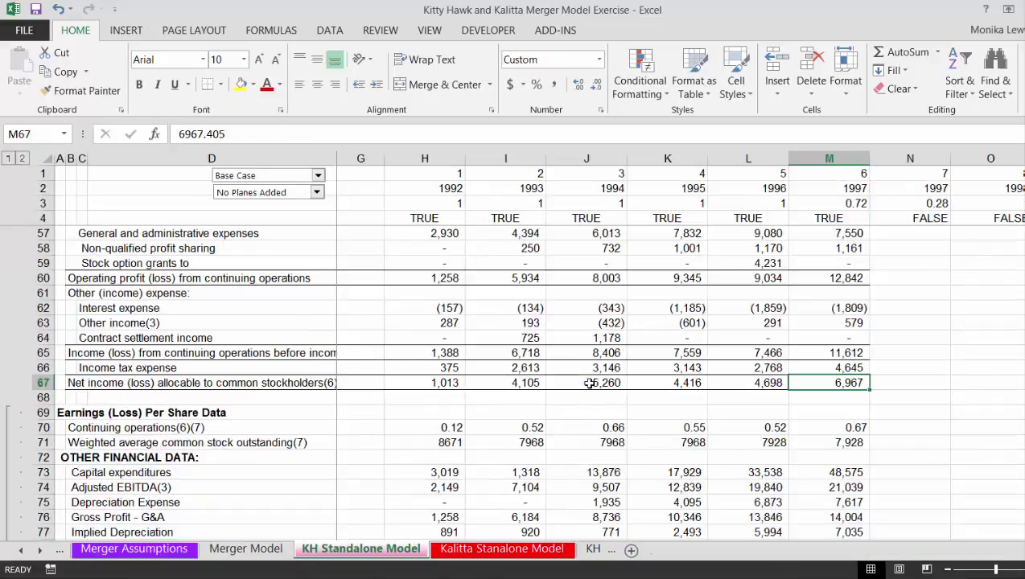
key(ctrl+Page_Up)
key(ctrl+Page_Up)
key(ctrl+Page_Up)
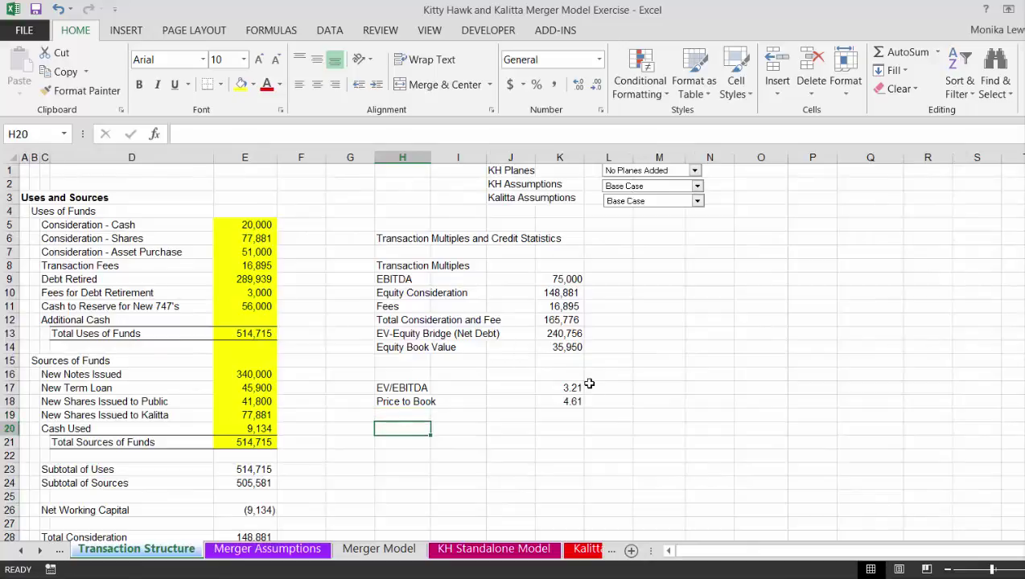
- Move the EV/EBITDA and Price to Book labels and values two rows down, starting at H19
key(Up)
key(Up)
key(Up)
key(shift+Right)
key(shift+Right)
key(shift+Right)
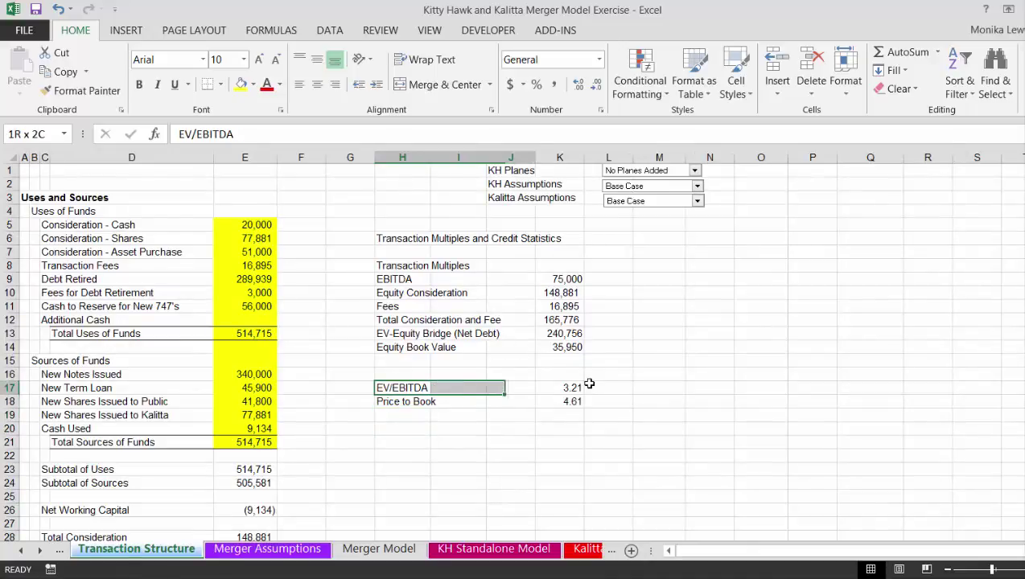
key(shift+Down)
key(ctrl+x)
key(Down)
key(Down)
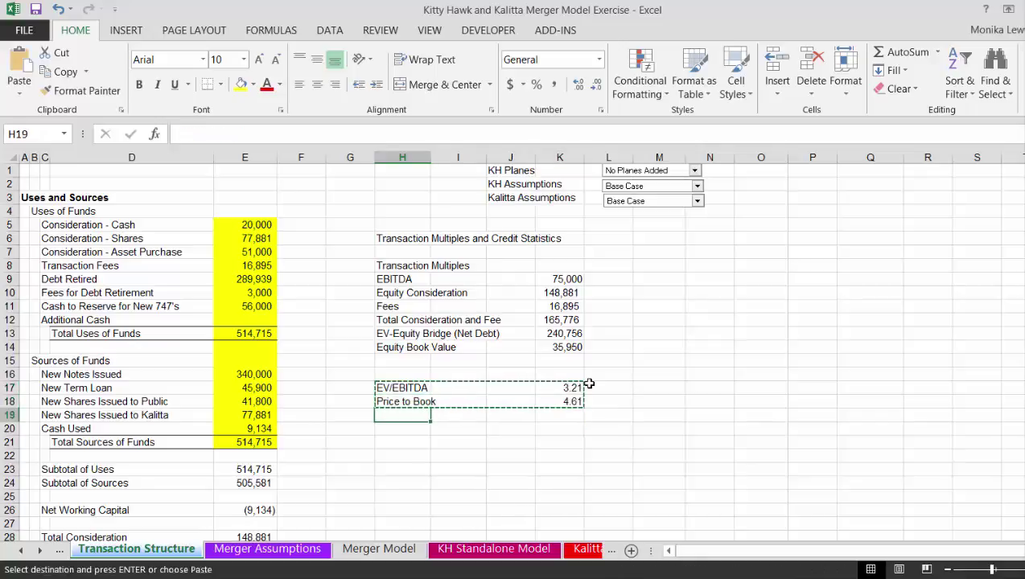
key(ctrl+v)
- Add the label Invested Capital in H15, directly under Equity Book Value
key(Up)
key(Up)
key(Up)
key(Up)
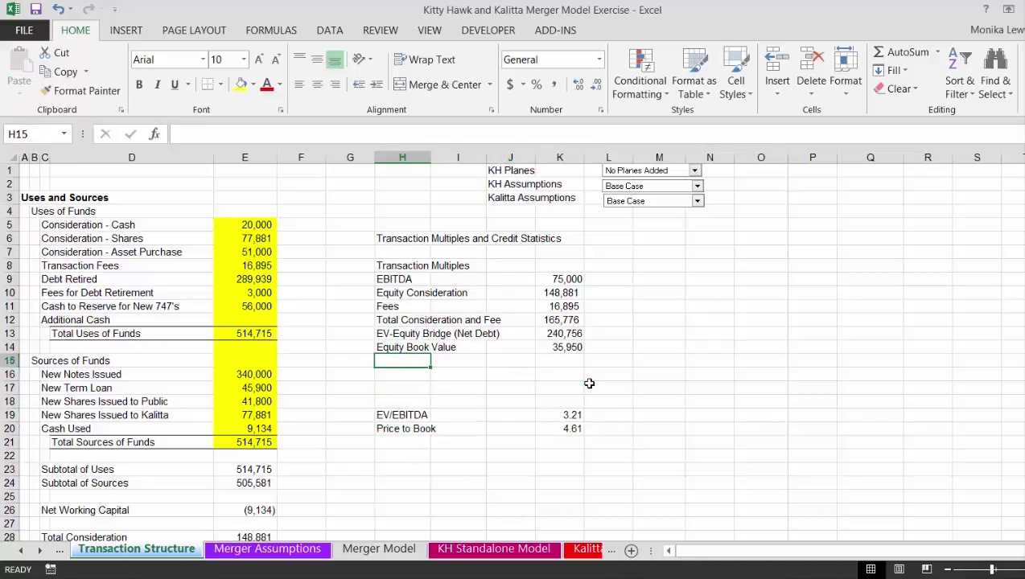
text(En)
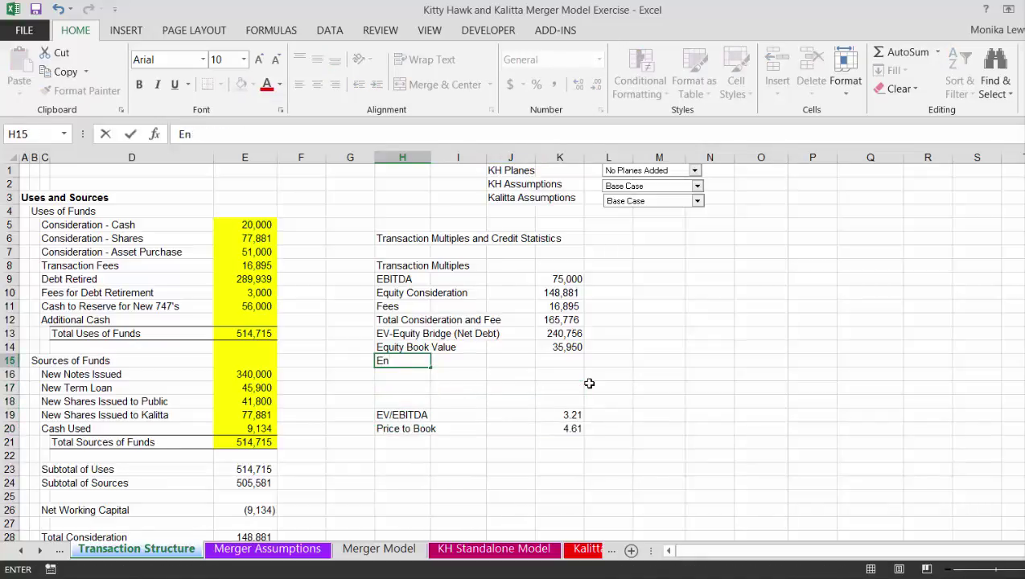
text(veste)
text(te)
text(d Ca)
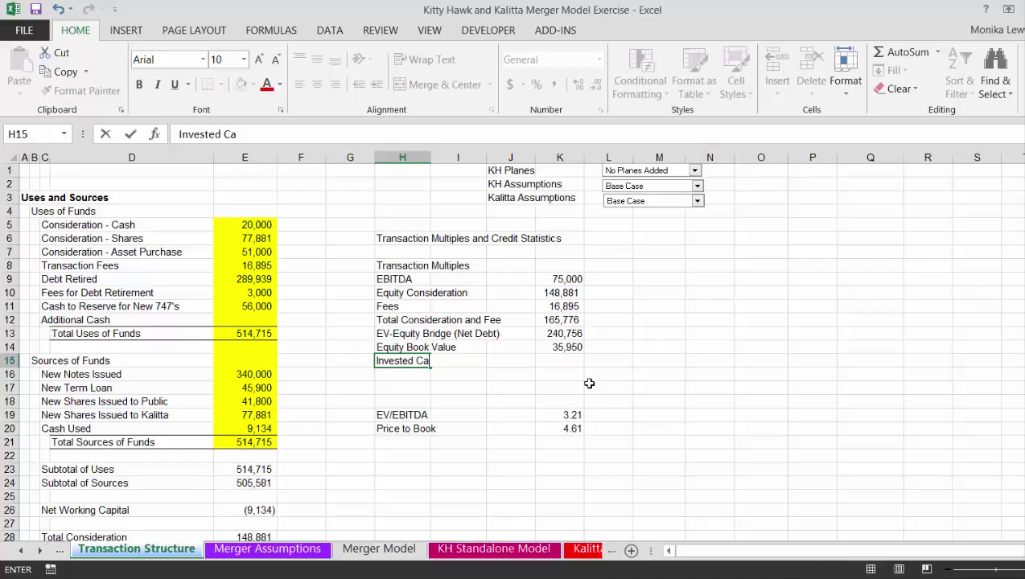
text(pital)
key(Return)
- Calculate Invested Capital in K15 as Equity Book Value plus the EV-Equity Bridge (Net Debt), =K14+K13
key(Up)
key(Right)
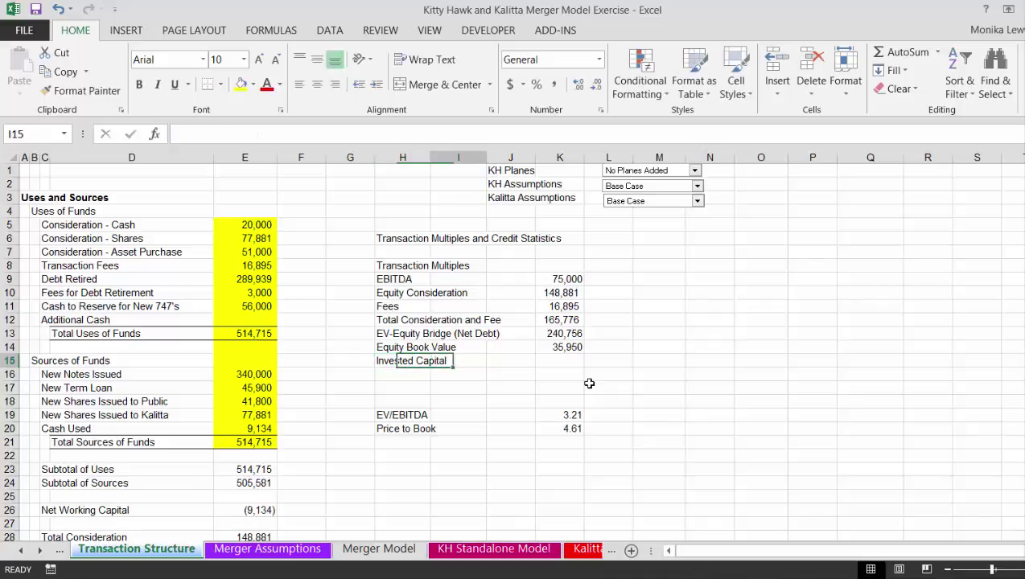
key(Right)
key(Right)
text(=)
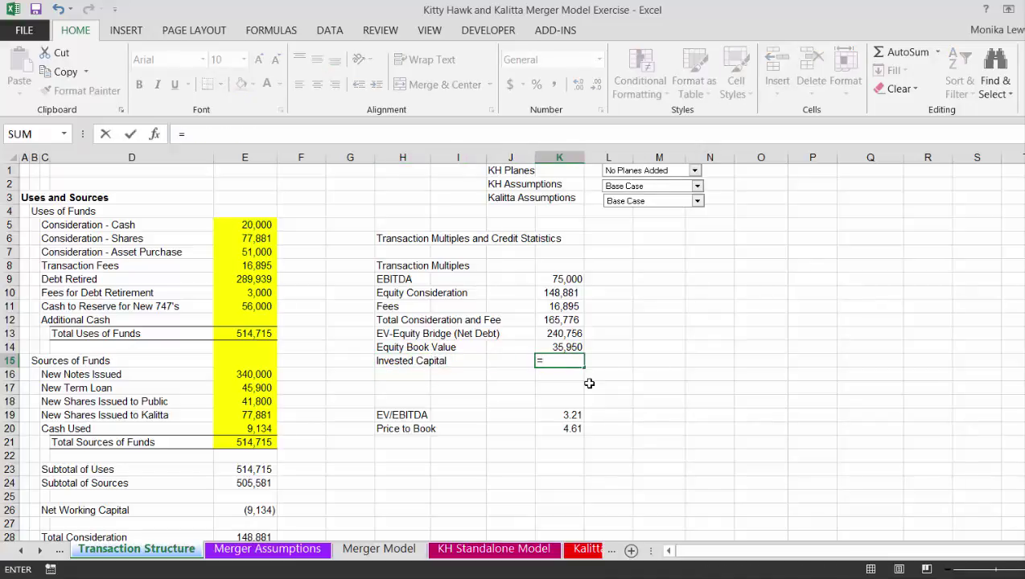
key(Up)
text(+)
key(Up)
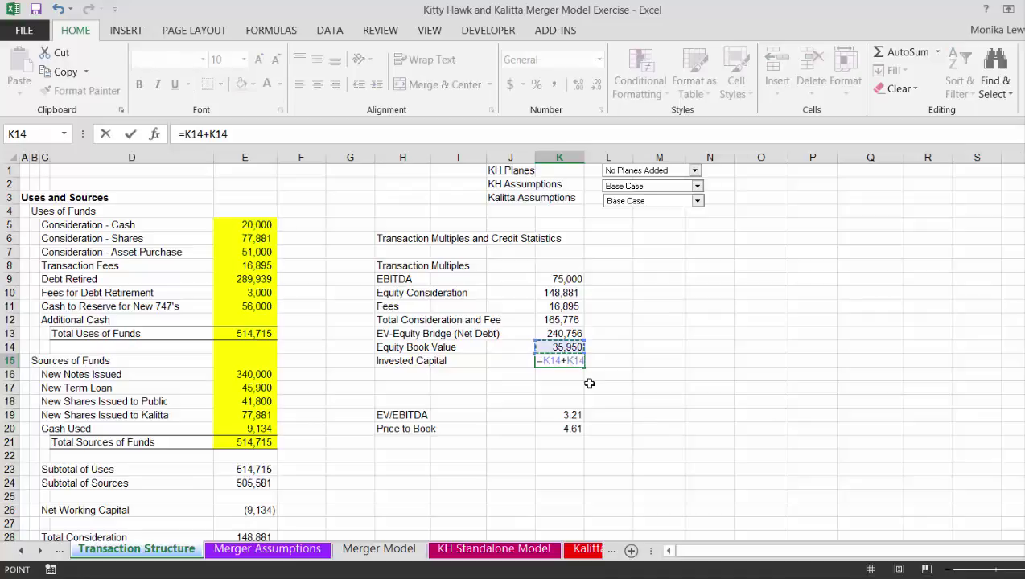
key(Up)
key(Return)
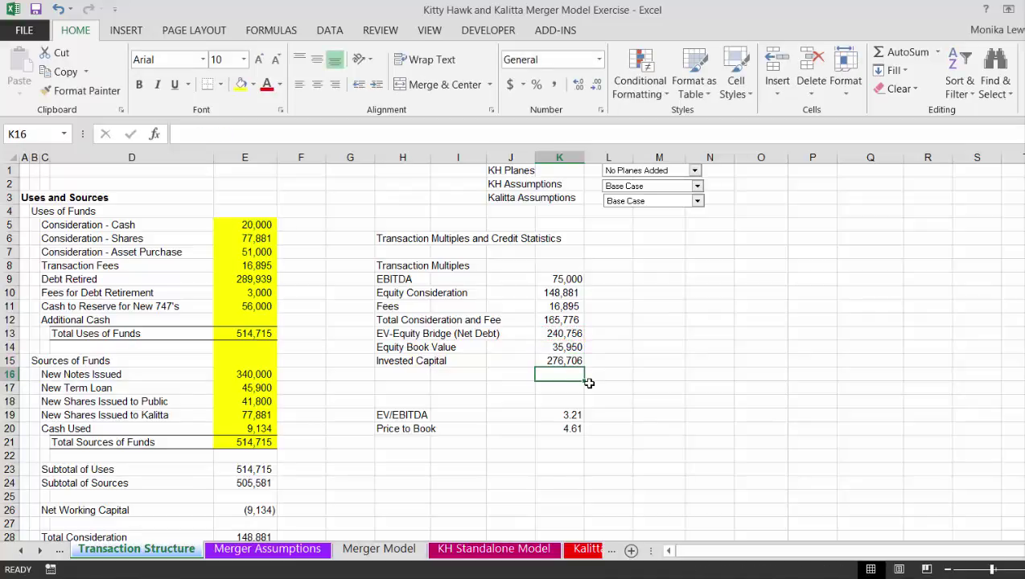
- Move the EV/EBITDA and Price to Book block, including the blank row above it, up one row to start at H17
key(Down)
key(Down)
key(Down)
key(Up)
key(Left)
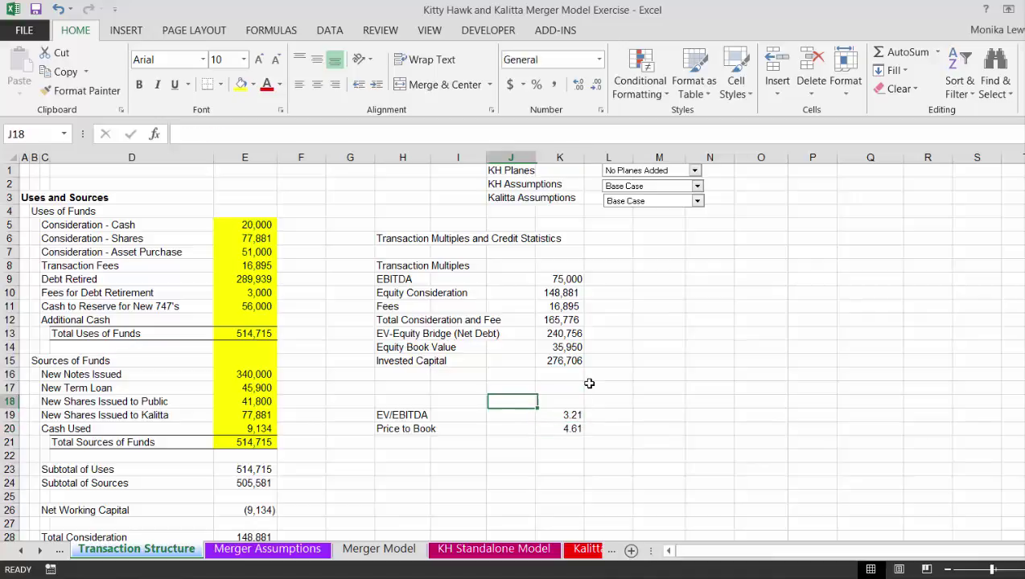
key(Left)
key(Left)
key(shift+Down)
key(shift+Down)
key(shift+Right)
key(shift+Right)
key(shift+Right)
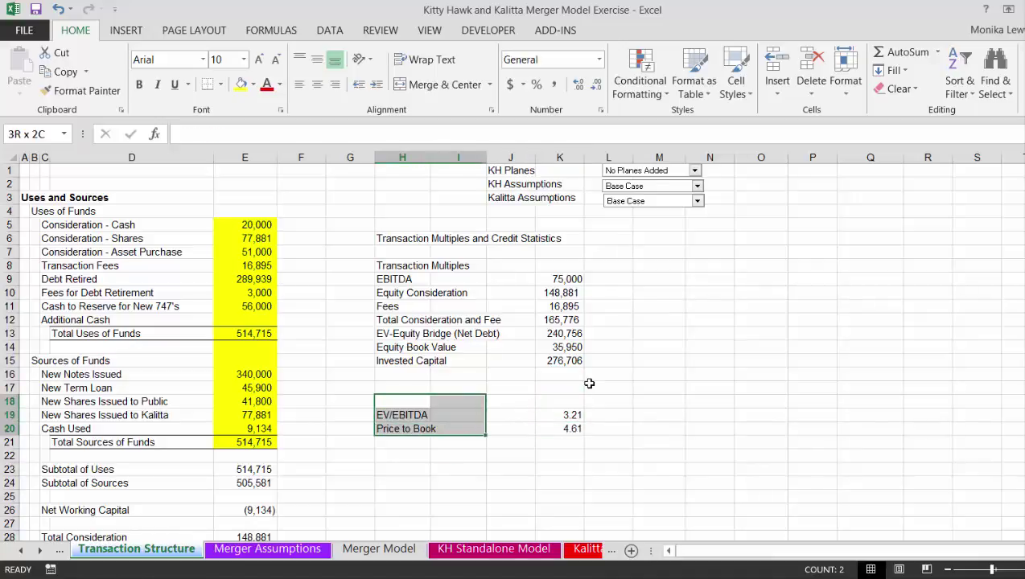
key(ctrl+x)
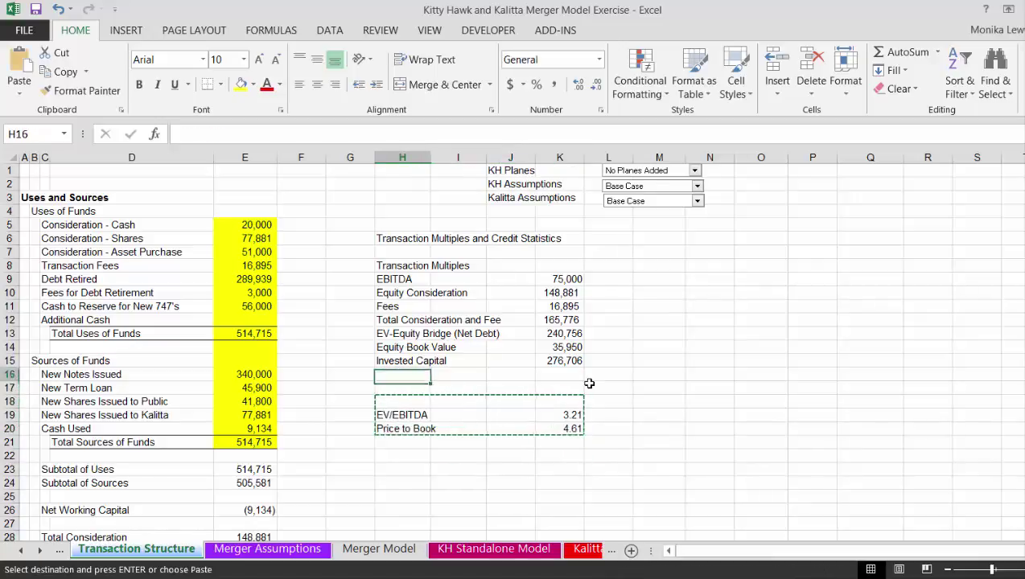
key(Up)
key(Return)
key(Down)
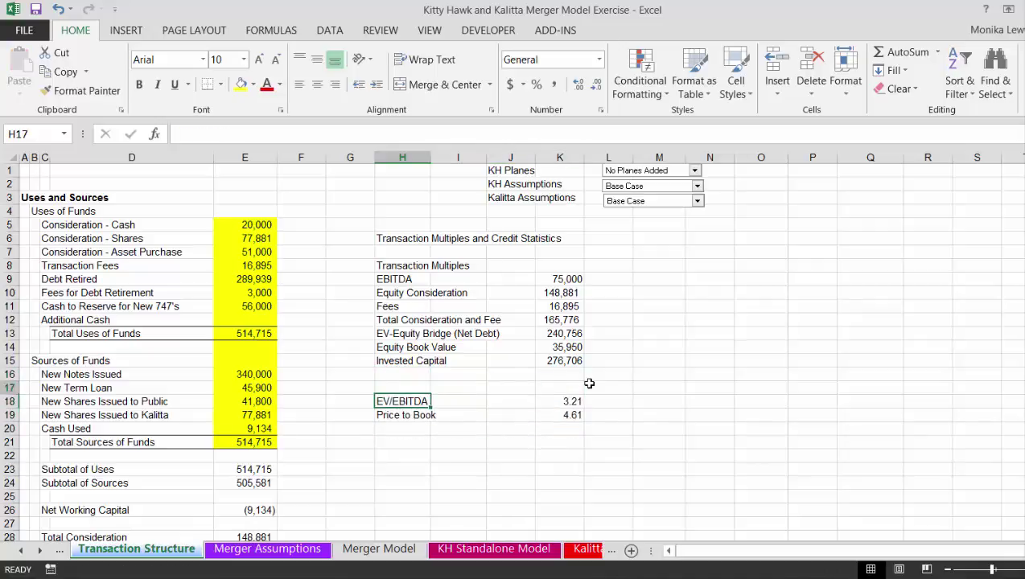
- Move the EV/EBITDA and Price to Book rows up one more row, so that EV/EBITDA sits in H17
key(shift+Right)
key(shift+Right)
key(shift+Right)
key(shift+Down)
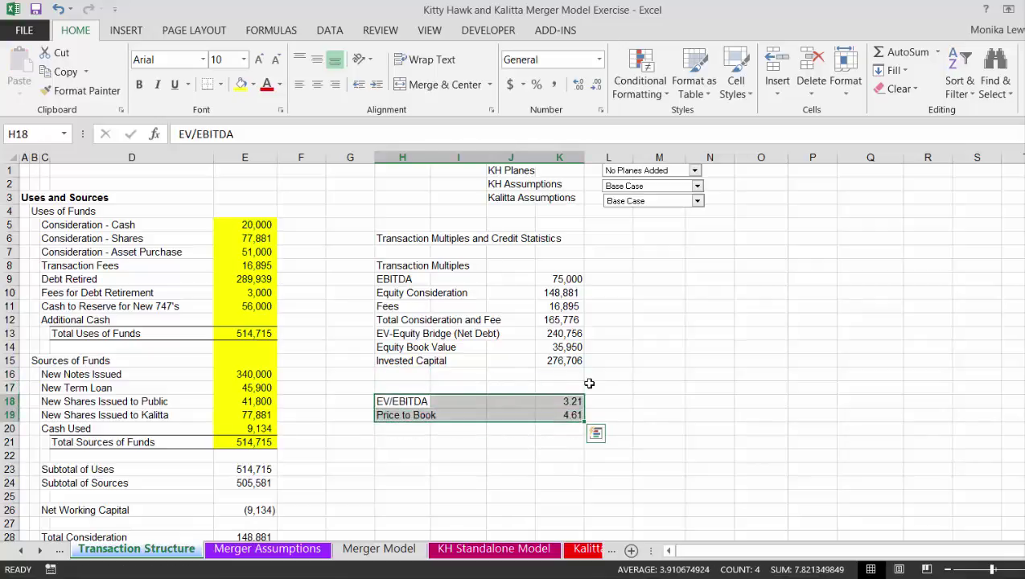
key(ctrl+x)
key(Up)
key(Return)
key(Down)
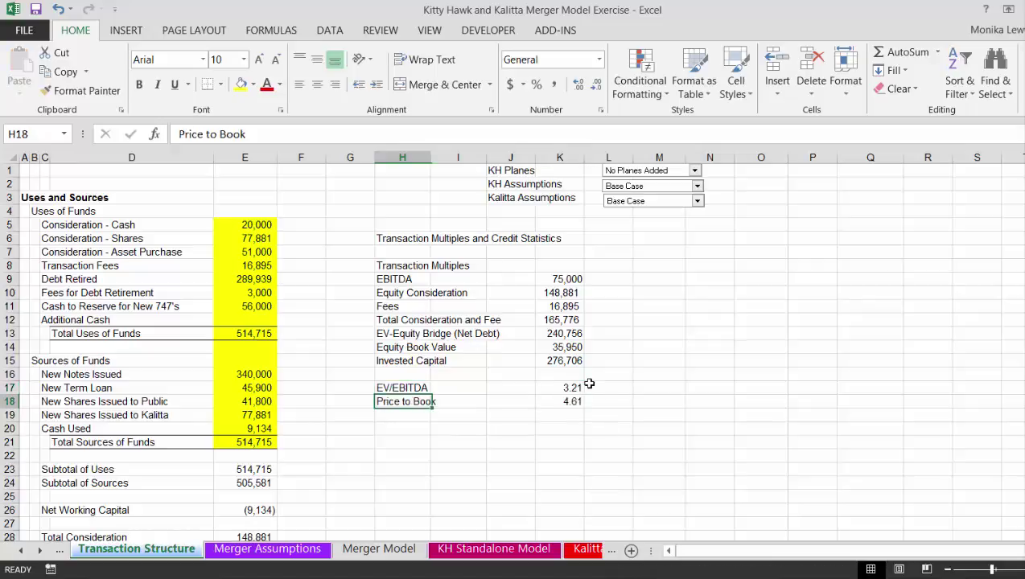
- Add the label EV/Invested Capital in H19, below Price to Book
key(Down)
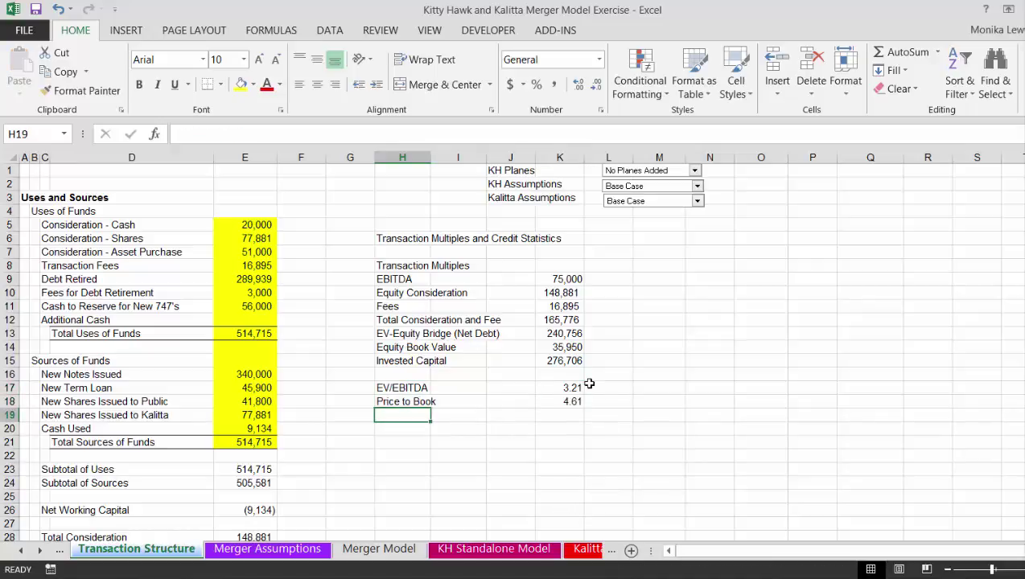
text(EV)
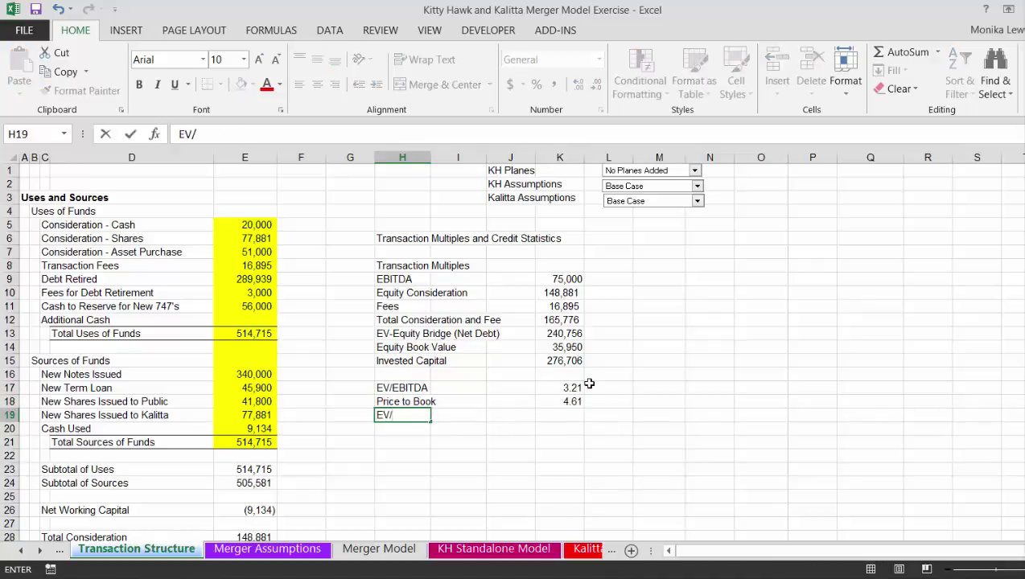
text(/Invested)
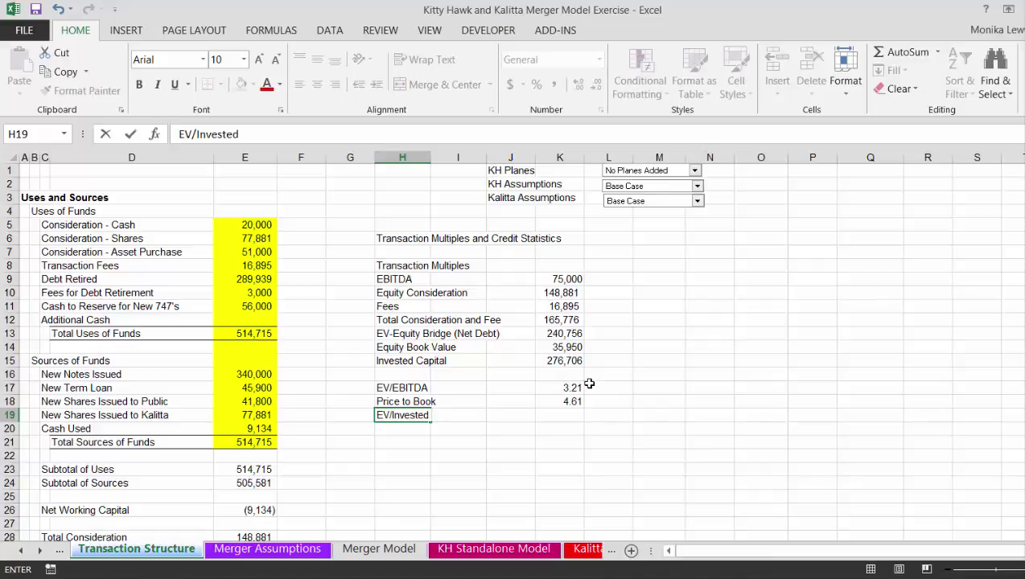
text( Capital)
key(Return)
key(Up)
key(Right)
key(Right)
key(Right)
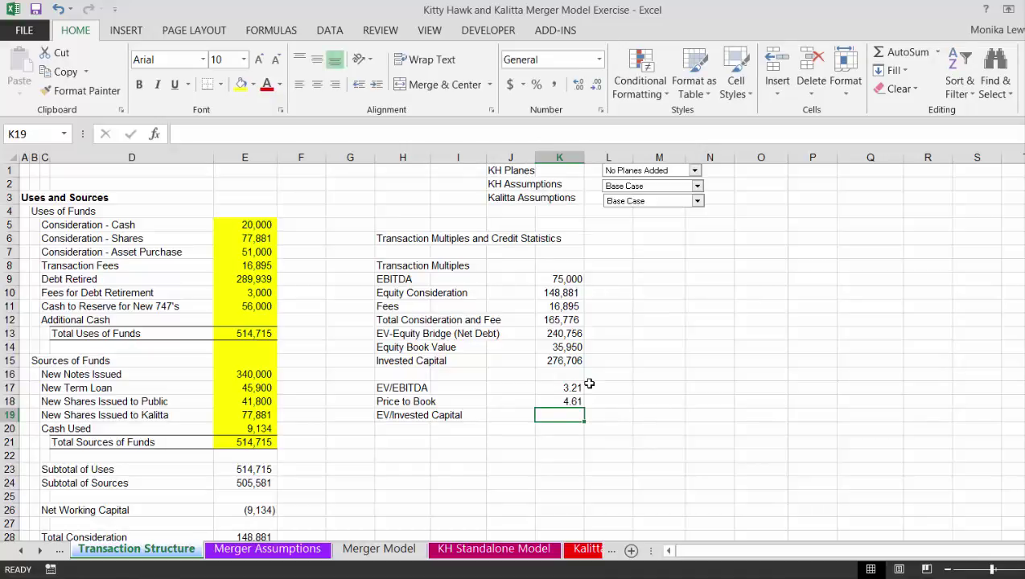
text(=)
key(Up)
key(Up)
key(Up)
key(Up)
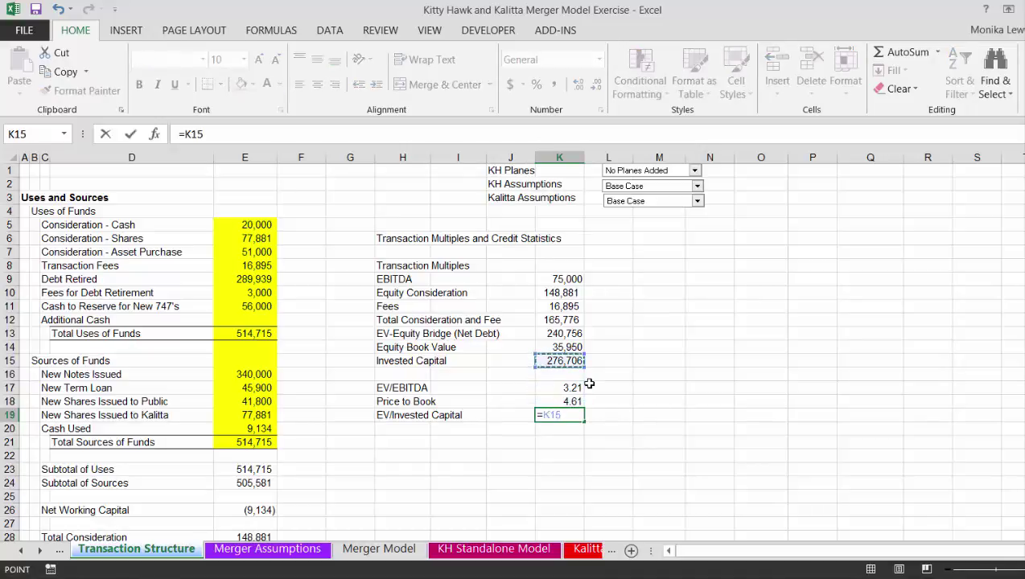
key(Up)
key(Up)
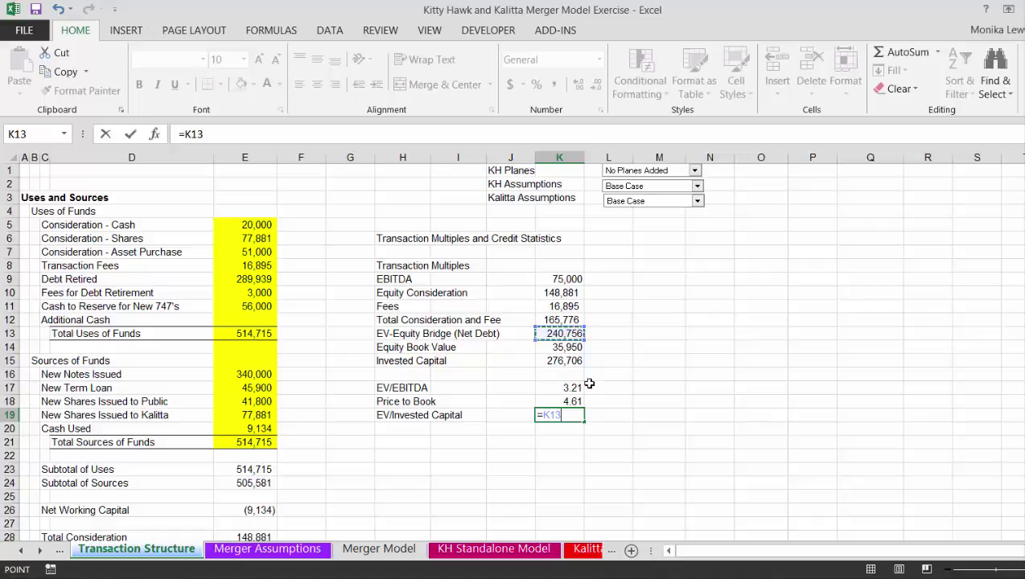
key(Escape)
- Remove the Net Debt reference K13 from the Invested Capital formula in K15, keeping =K14+
key(Down)
key(Up)
key(Up)
key(Up)
key(Up)
key(Up)
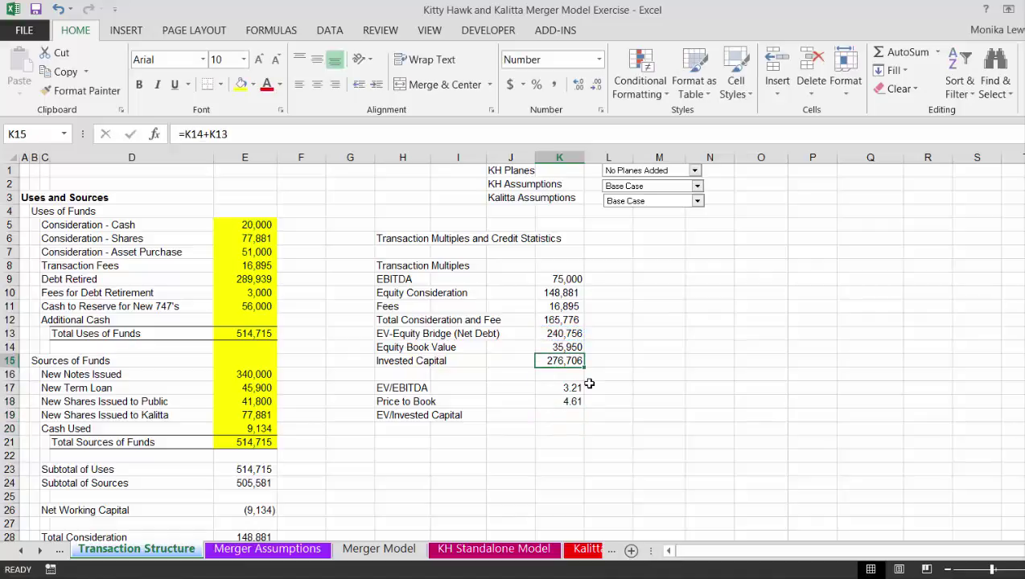
key(F2)
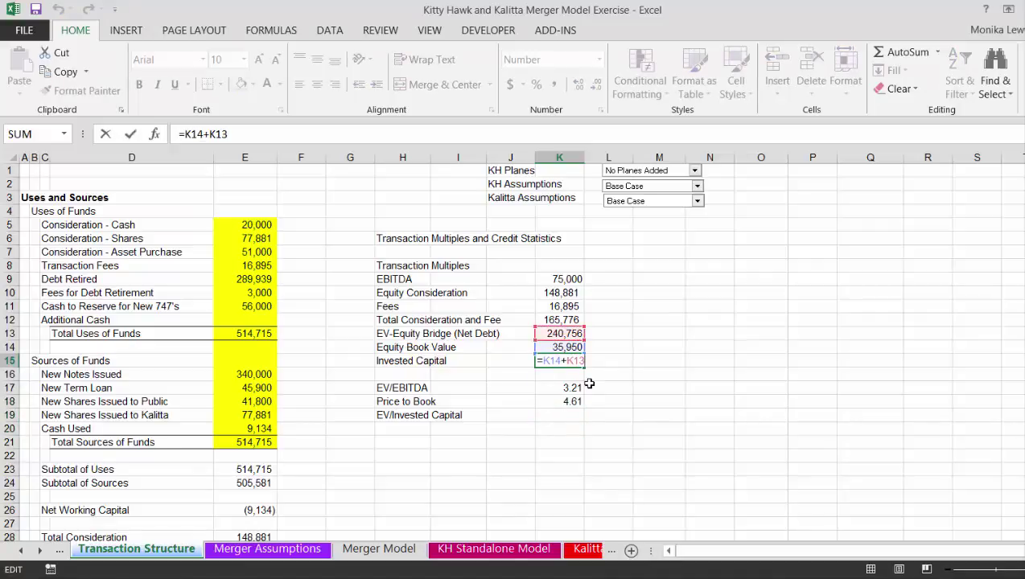
key(BackSpace)
key(BackSpace)
key(BackSpace)
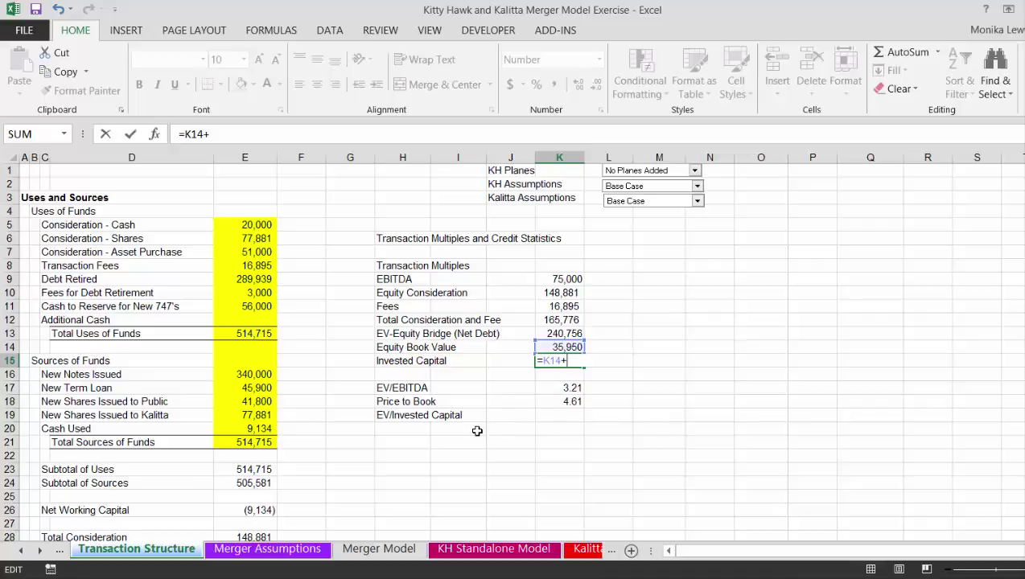
- Add Kalitta's Total Debt from the Pro-Forma Balance Sheet, cell I64, to the Invested Capital formula
click(178, 554)
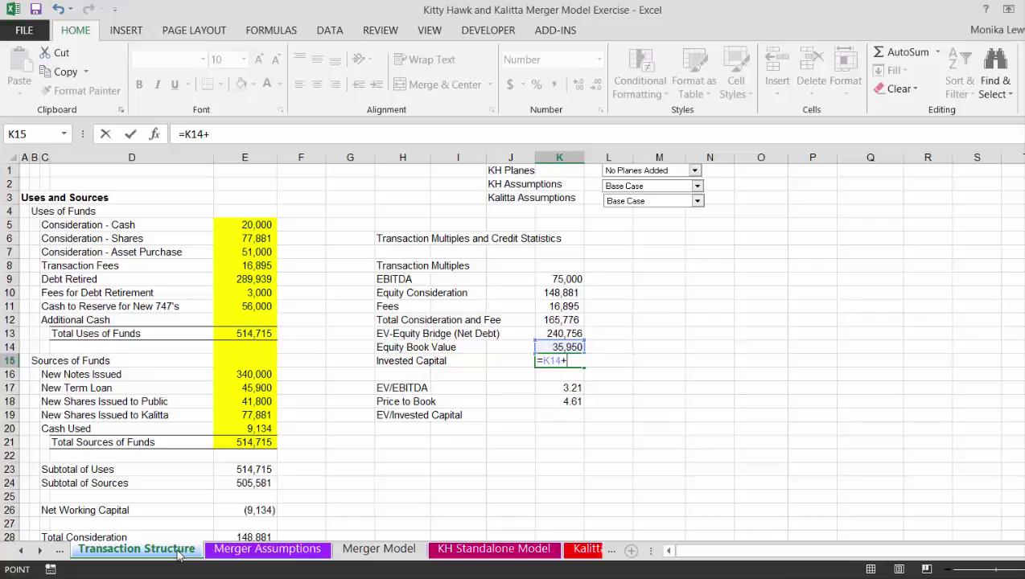
click(373, 441)
scroll(374, 441, down, 4)
click(373, 441)
scroll(373, 442, down, 2)
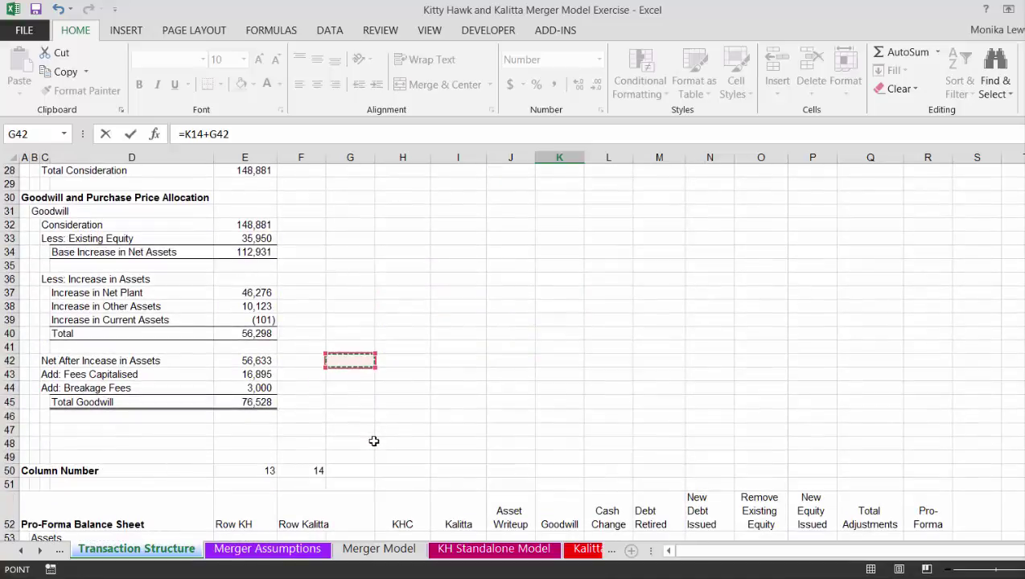
key(Down)
key(Down)
key(Down)
key(Down)
key(Down)
key(Down)
key(Down)
key(Down)
key(Down)
key(Down)
key(Down)
key(Down)
key(Down)
key(Down)
key(Down)
key(Down)
key(Down)
key(Down)
key(Down)
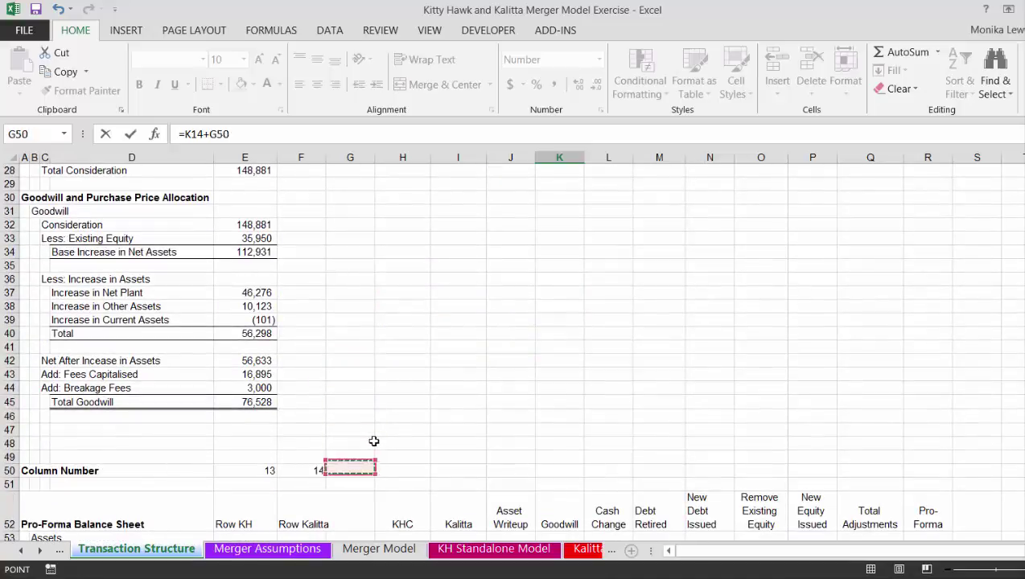
key(Down)
key(Down)
key(Down)
key(Down)
key(Down)
key(Down)
key(Down)
key(Down)
key(Down)
key(Down)
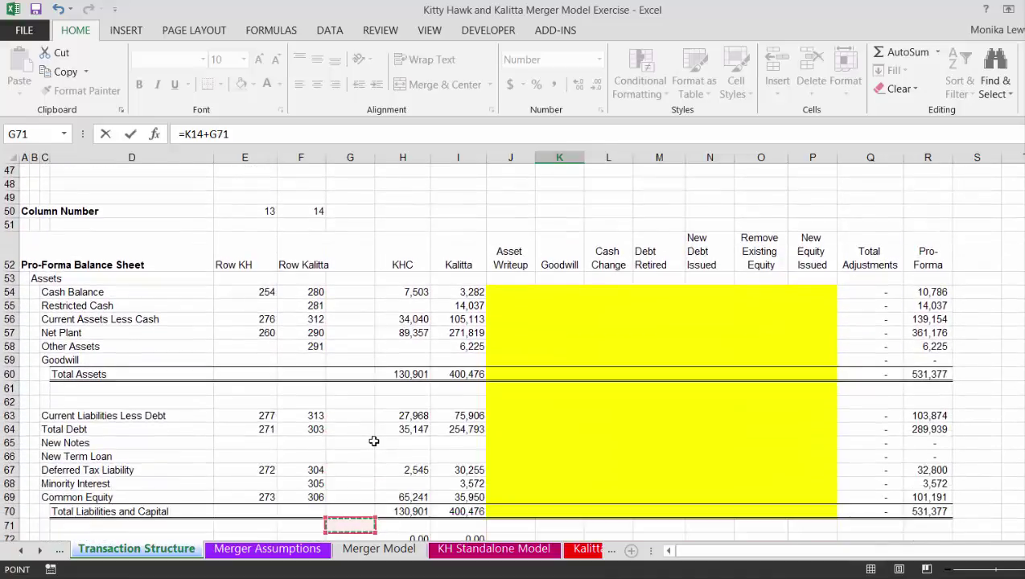
key(Up)
key(Up)
key(Up)
key(Up)
key(Up)
key(Up)
key(Up)
key(Right)
key(Right)
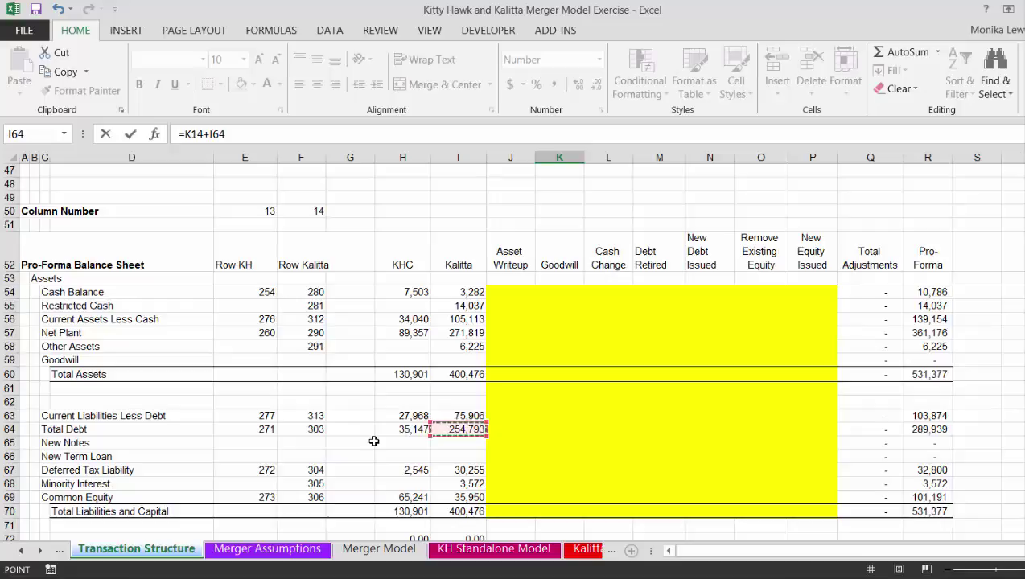
- Subtract Kalitta's Restricted Cash, cell I55, in the Invested Capital formula and complete it
text(-)
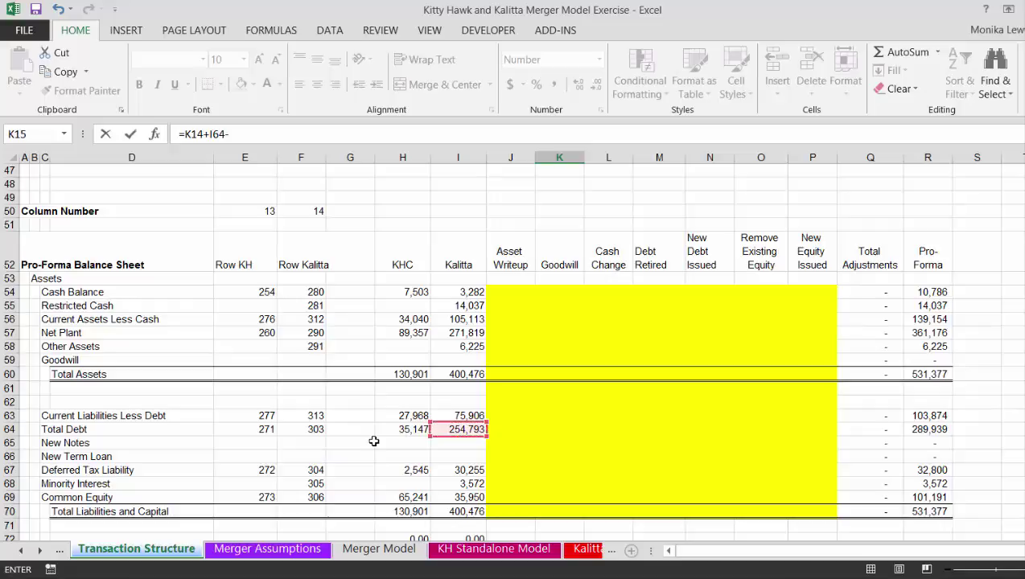
click(466, 305)
key(Return)
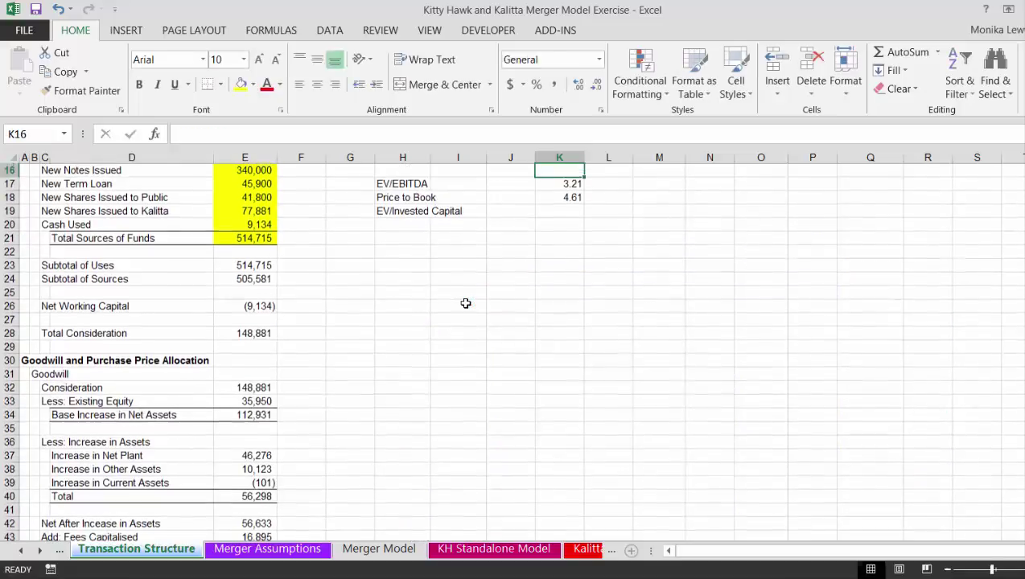
- Add Total Consideration and Fee, cell K12, to the EV-Equity Bridge (Net Debt) formula in K13
key(Up)
key(Up)
key(Up)
key(Up)
key(Up)
key(Up)
key(Up)
key(Down)
key(Down)
key(Down)
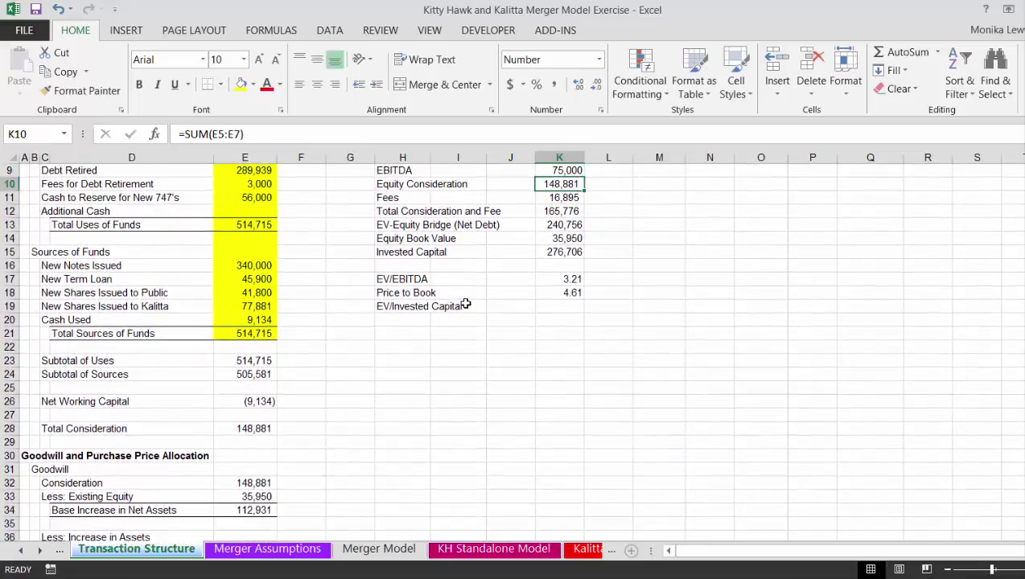
key(Down)
key(F2)
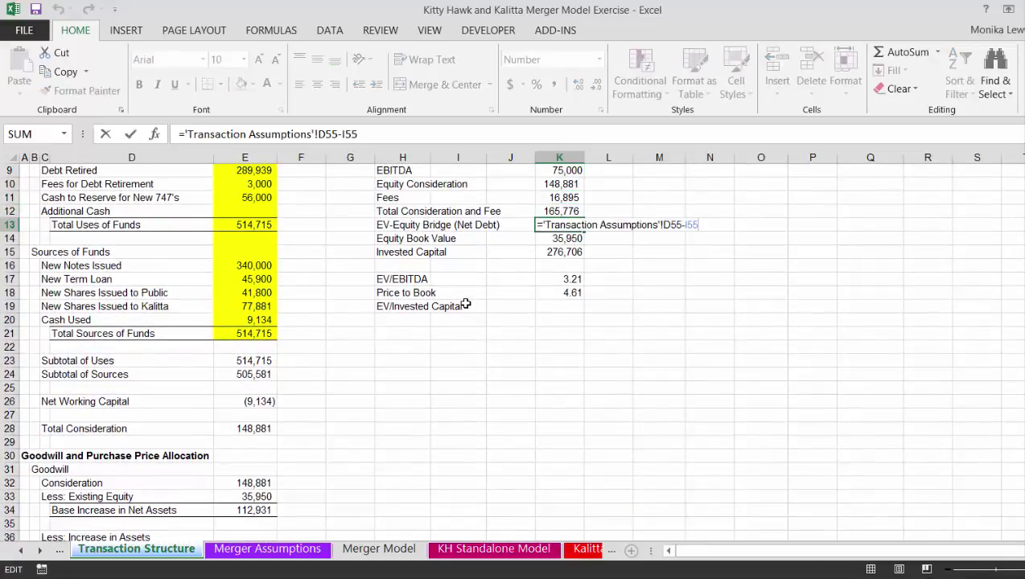
key(Escape)
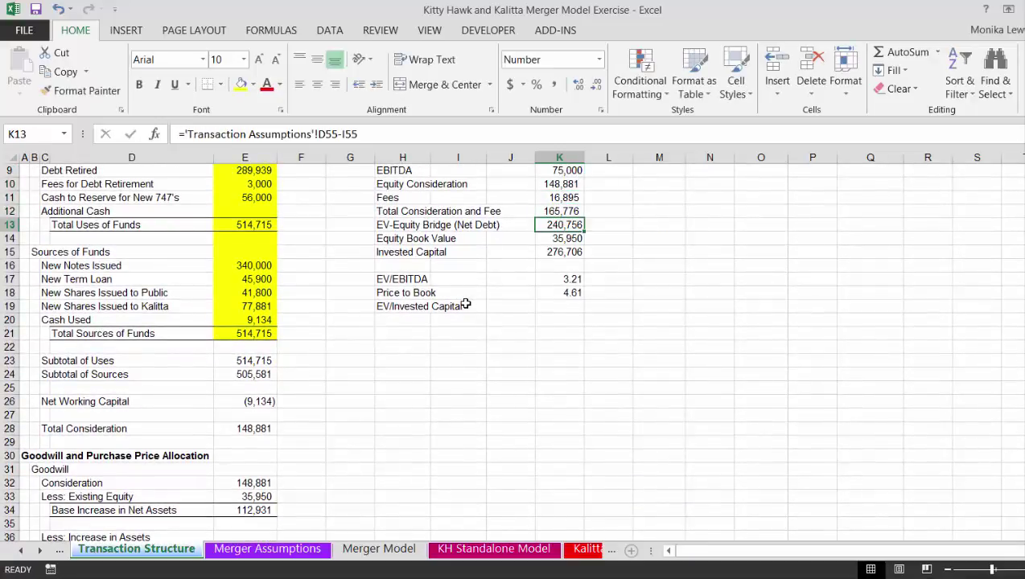
key(F2)
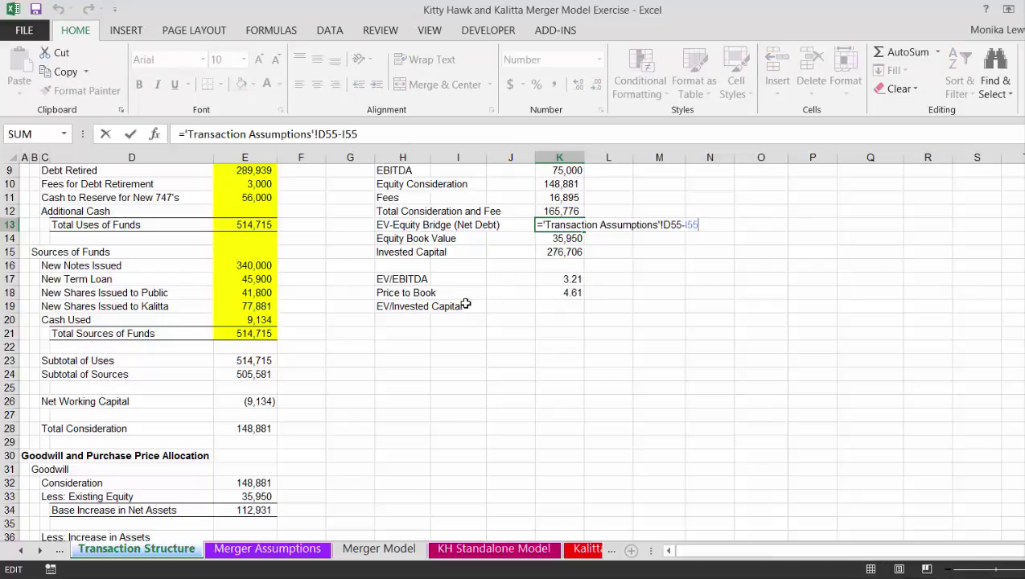
text(+)
click(525, 210)
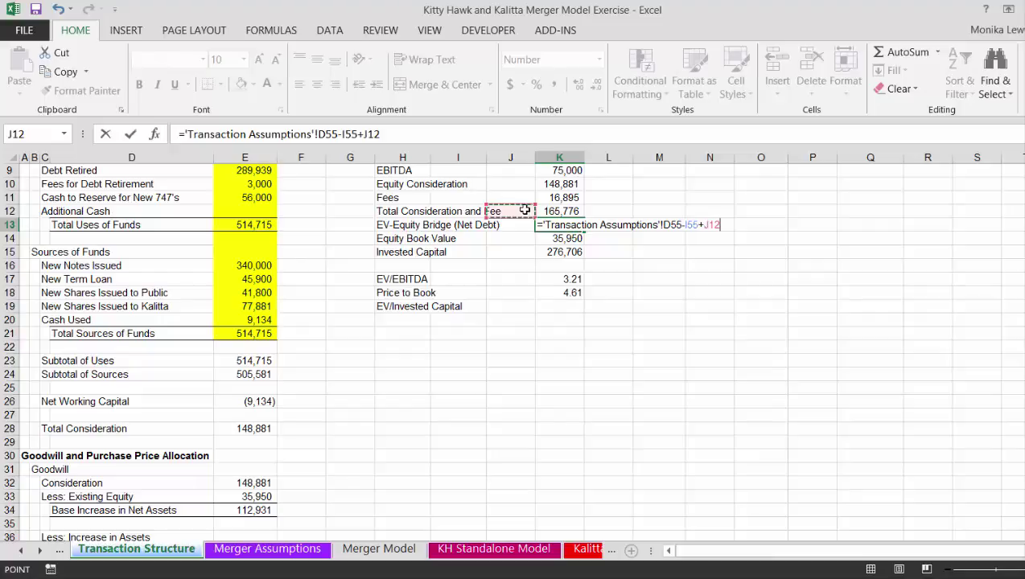
key(Return)
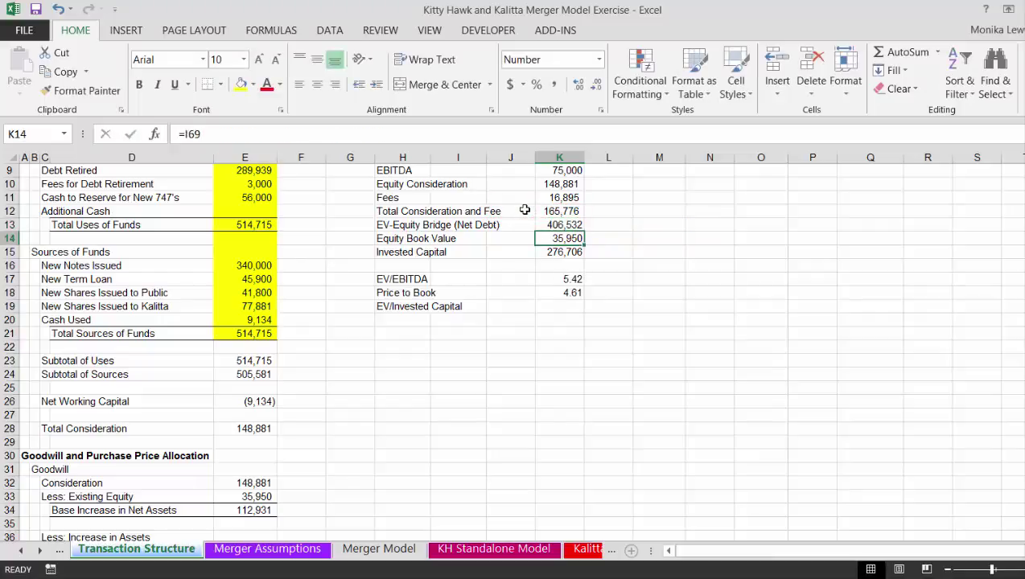
- Calculate EV/Invested Capital in K19 by dividing the EV-Equity Bridge value by Invested Capital, =K13/K15
key(Down)
key(Down)
key(Down)
key(Down)
key(Up)
key(Down)
key(Down)
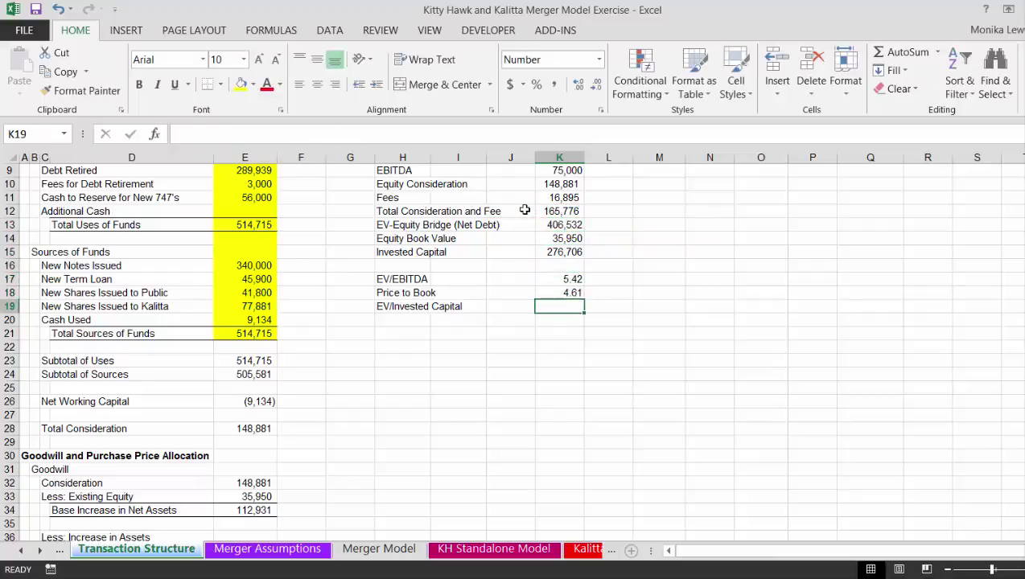
text(=)
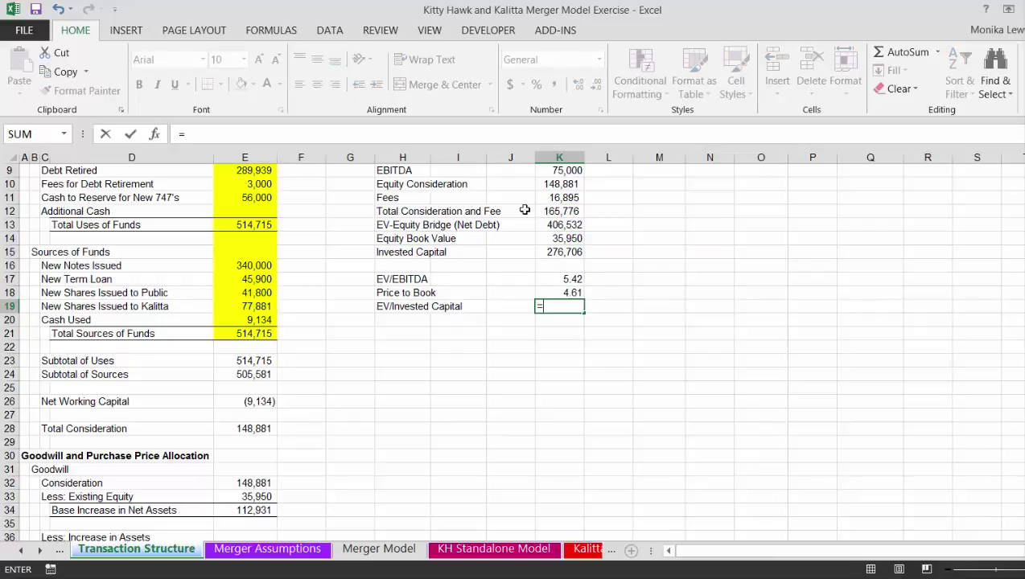
key(Up)
key(Up)
key(Up)
key(Up)
key(Up)
key(Up)
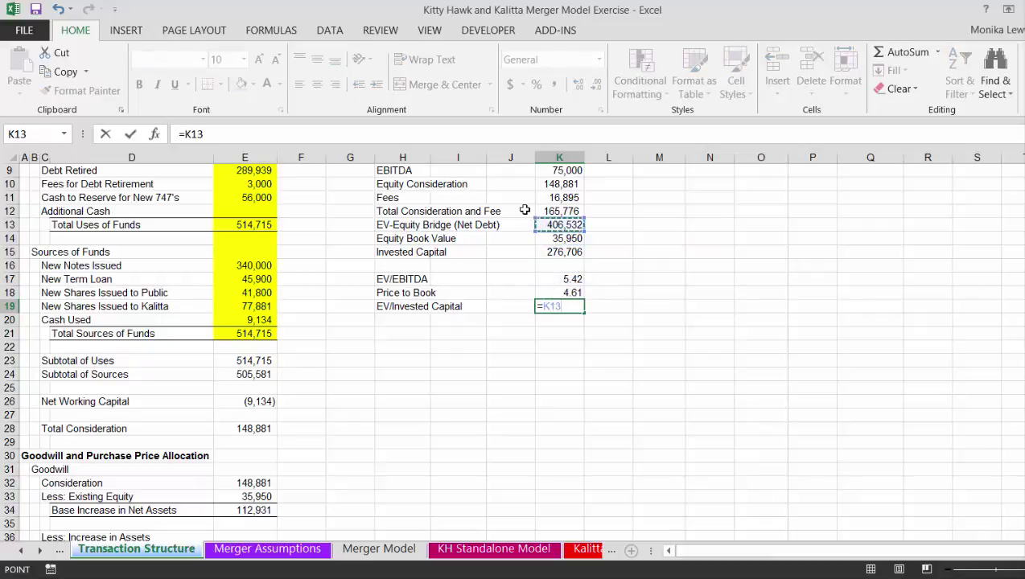
text(/)
key(Up)
key(Up)
key(Up)
key(Up)
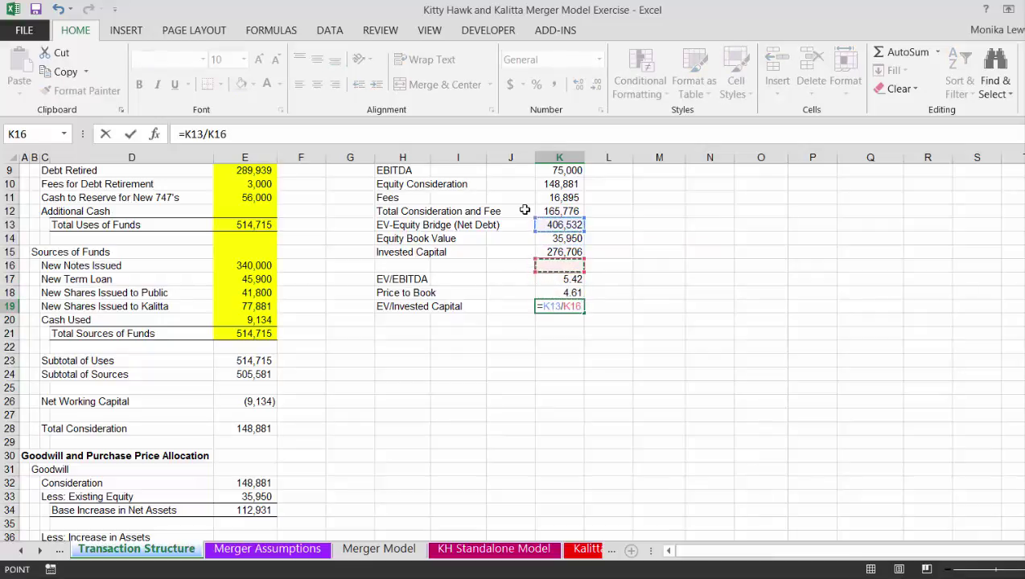
key(ctrl+Return)
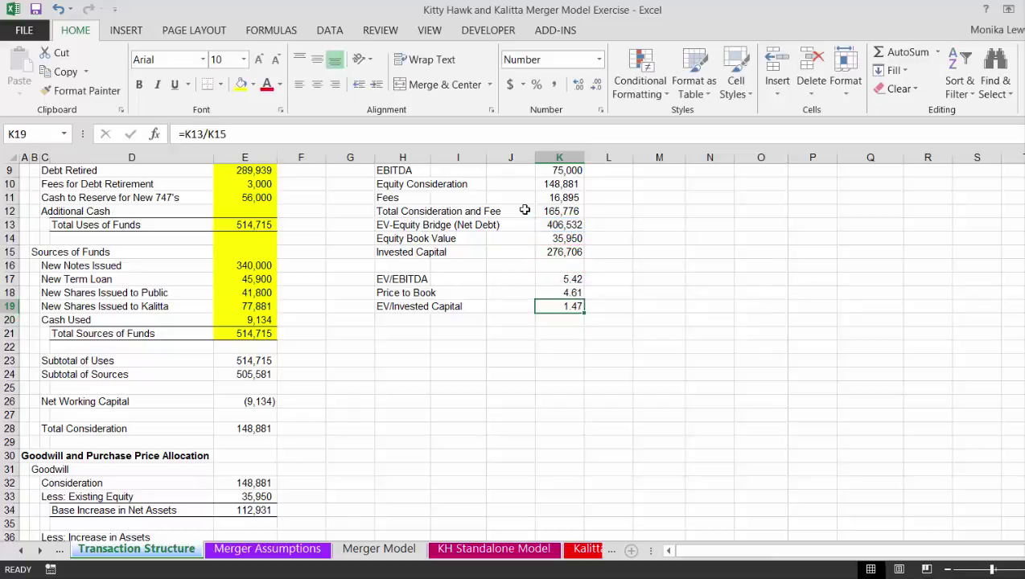
- Review the sheet below the transaction multiples, from Goodwill and Purchase Price Allocation down to the Pro-Forma Balance Sheet headings
key(Down)
key(Up)
key(Down)
key(Down)
key(Down)
key(Down)
key(Down)
key(Down)
key(Down)
key(Down)
key(Down)
key(Down)
key(Down)
key(Down)
key(Down)
key(Down)
key(Down)
key(Down)
key(Down)
key(Down)
key(Down)
key(Down)
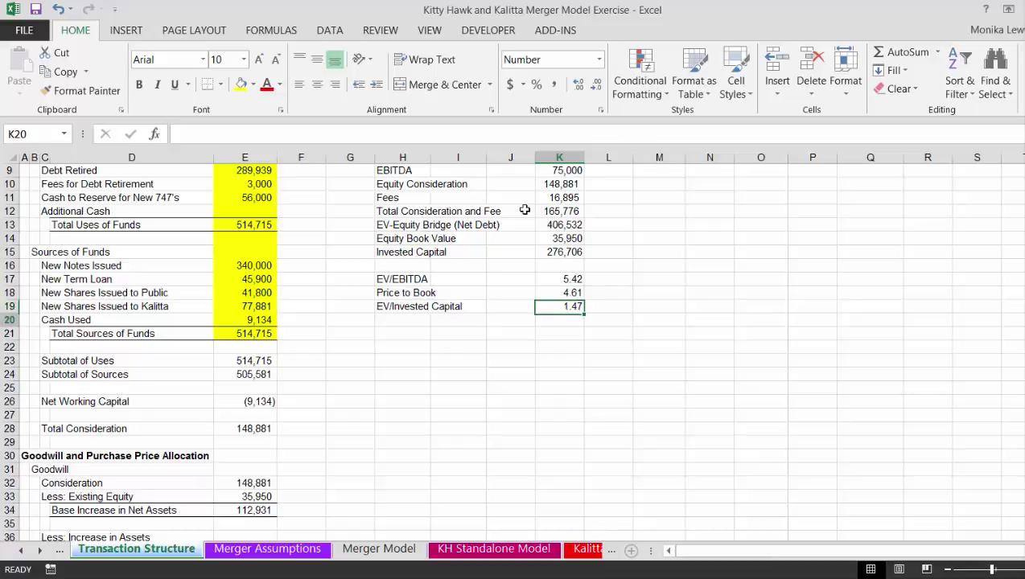
key(Down)
key(Down)
key(Down)
key(Down)
key(Down)
key(Down)
key(Down)
key(Down)
key(Down)
key(Down)
key(Down)
key(Down)
key(Down)
key(Down)
key(Down)
key(Down)
key(Down)
key(Down)
key(Down)
key(Down)
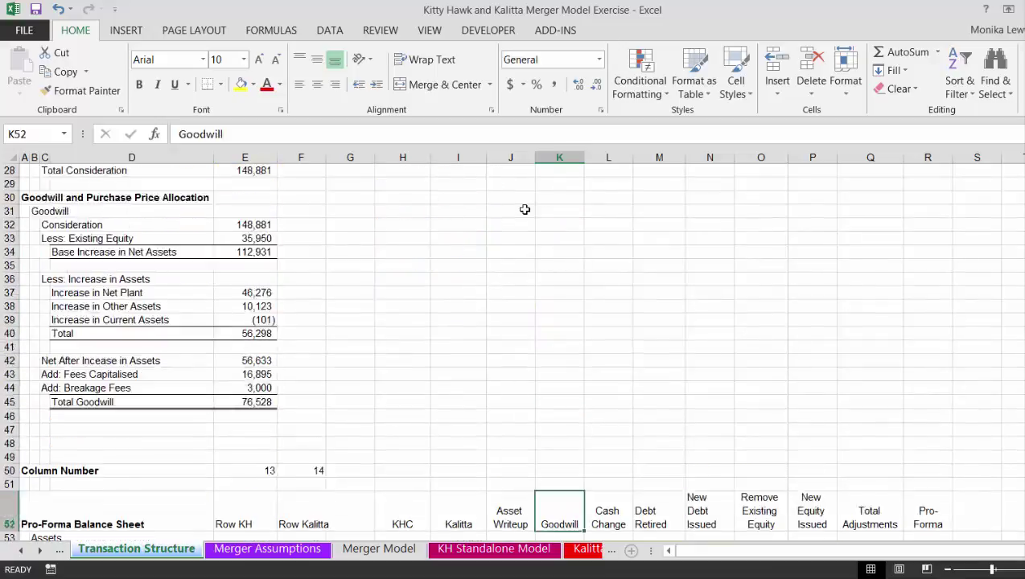
- Examine the adjustment columns of the Pro-Forma Balance Sheet, from Asset Writeup to New Equity Issued
key(Up)
key(Up)
key(Up)
key(Up)
key(Up)
key(Up)
key(Up)
key(Up)
key(Up)
key(Up)
key(Up)
key(Up)
key(Up)
key(Up)
key(Up)
key(Up)
key(Up)
key(Up)
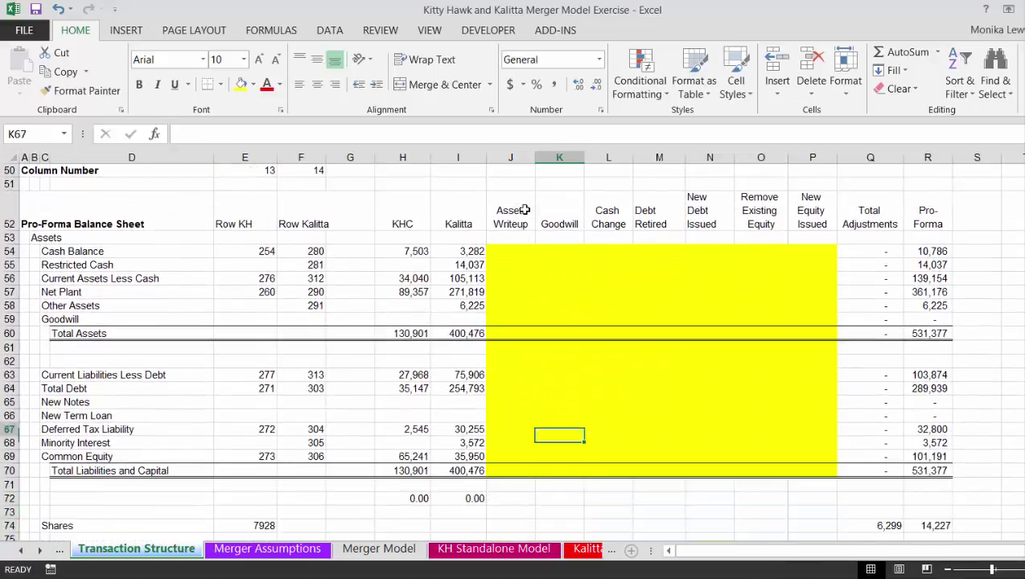
key(Left)
key(Left)
key(Up)
key(Right)
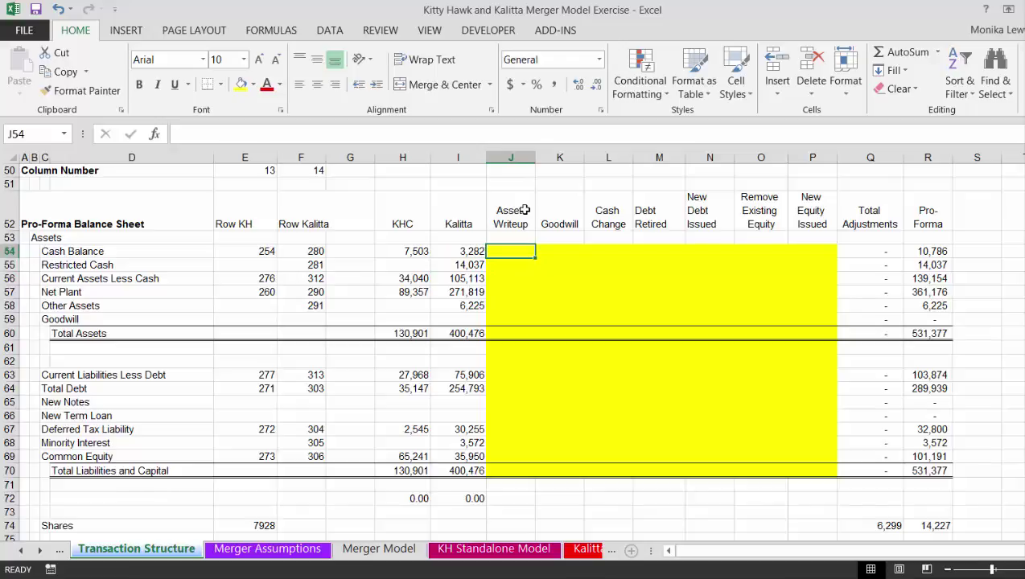
- Look over the Goodwill and Purchase Price Allocation section from Total Consideration down to Total Goodwill
key(Page_Up)
key(Left)
key(Left)
key(Left)
key(Left)
key(Left)
key(Left)
key(Down)
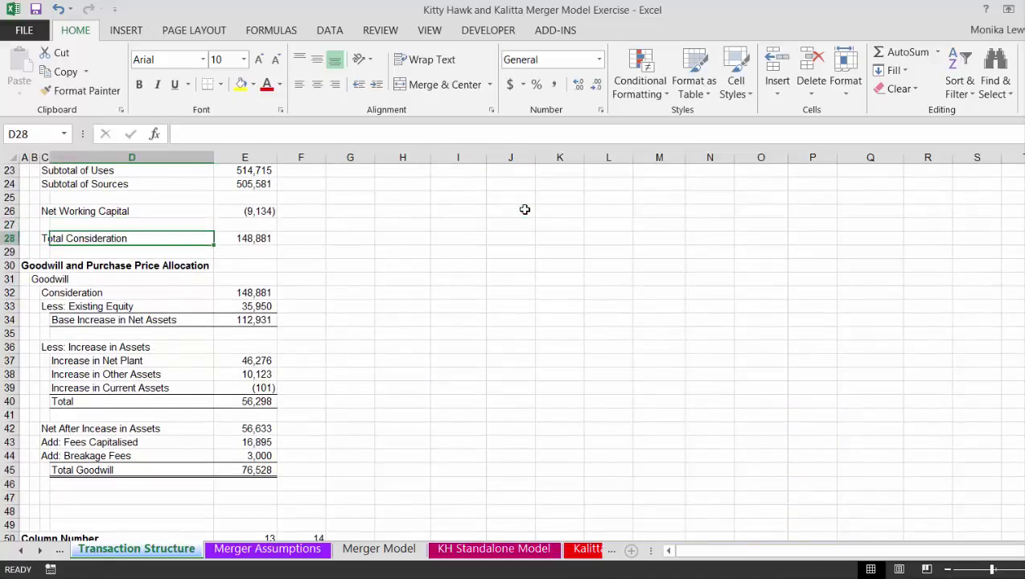
key(Down)
key(Down)
key(Down)
key(Down)
key(Down)
key(Down)
key(Down)
key(Down)
key(Down)
key(Down)
key(Down)
key(Down)
key(Down)
key(Down)
key(Down)
key(Down)
key(Down)
key(Down)
key(Down)
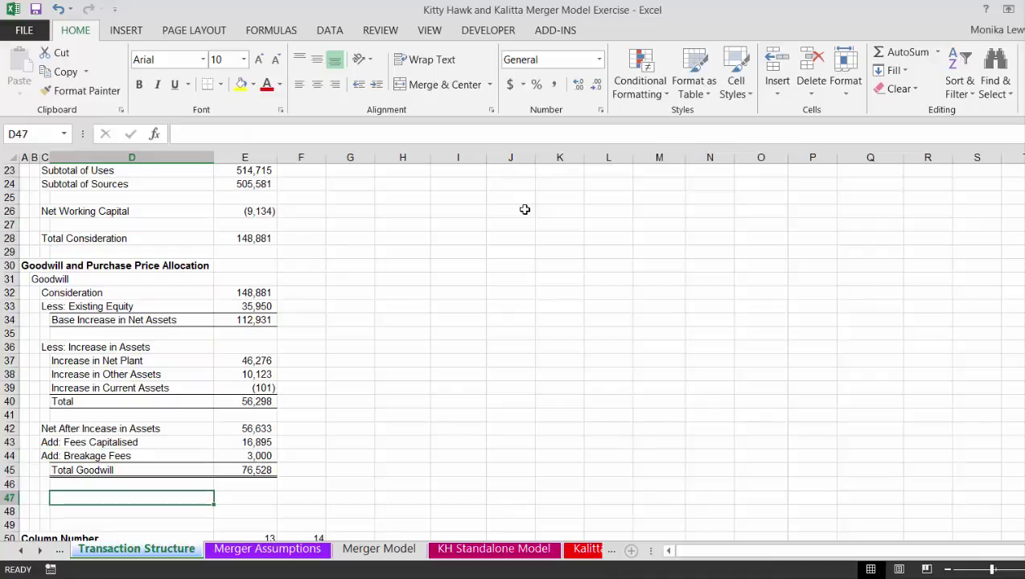
- Review the goodwill formulas in E32:E45, covering consideration, existing equity, asset increases, capitalised fees, breakage fees and total goodwill
key(Up)
key(Up)
key(Up)
key(Up)
key(Up)
key(Up)
key(Up)
key(Up)
key(Up)
key(Up)
key(Up)
key(Up)
key(Up)
key(Up)
key(Up)
key(Right)
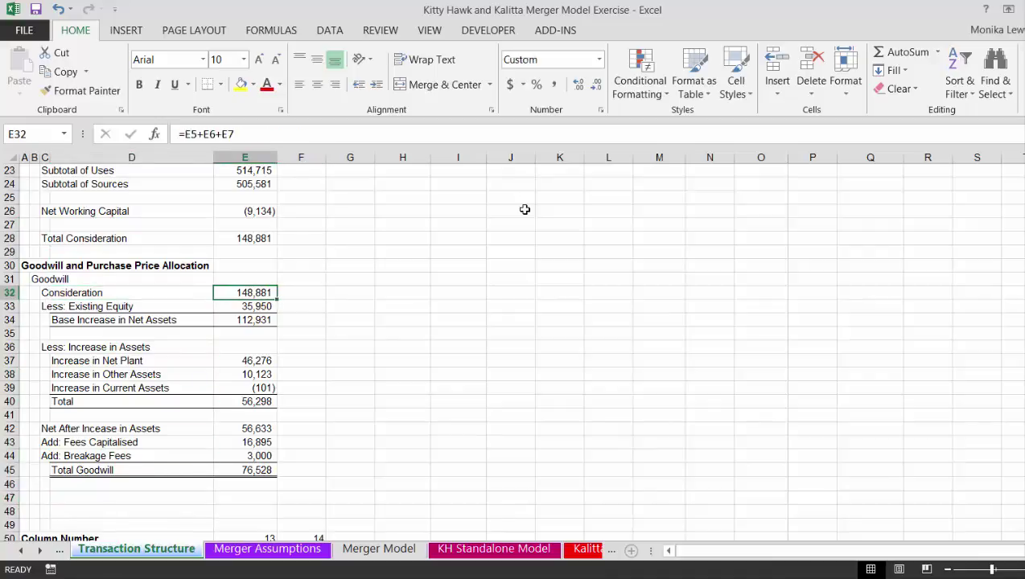
key(Down)
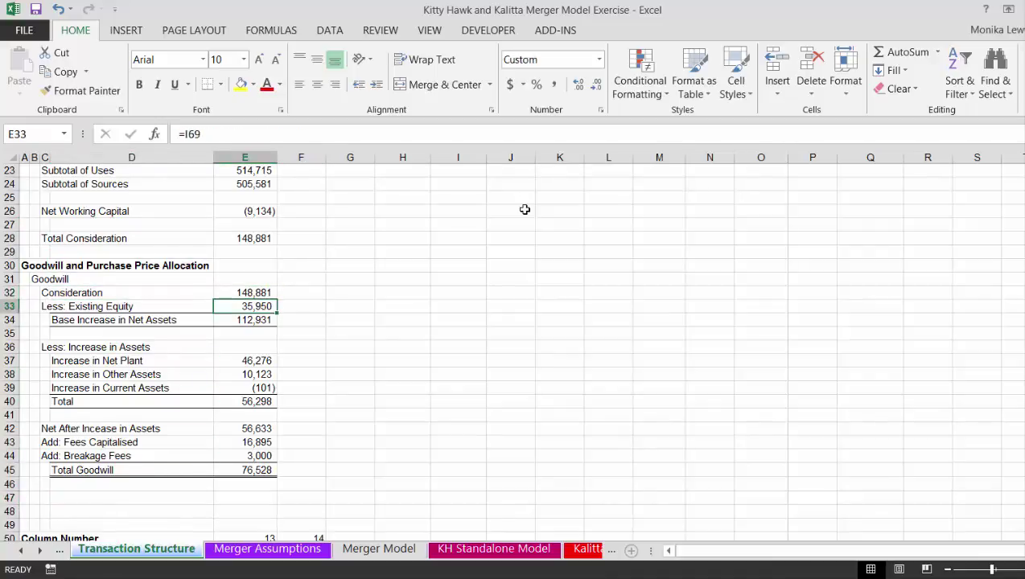
key(Down)
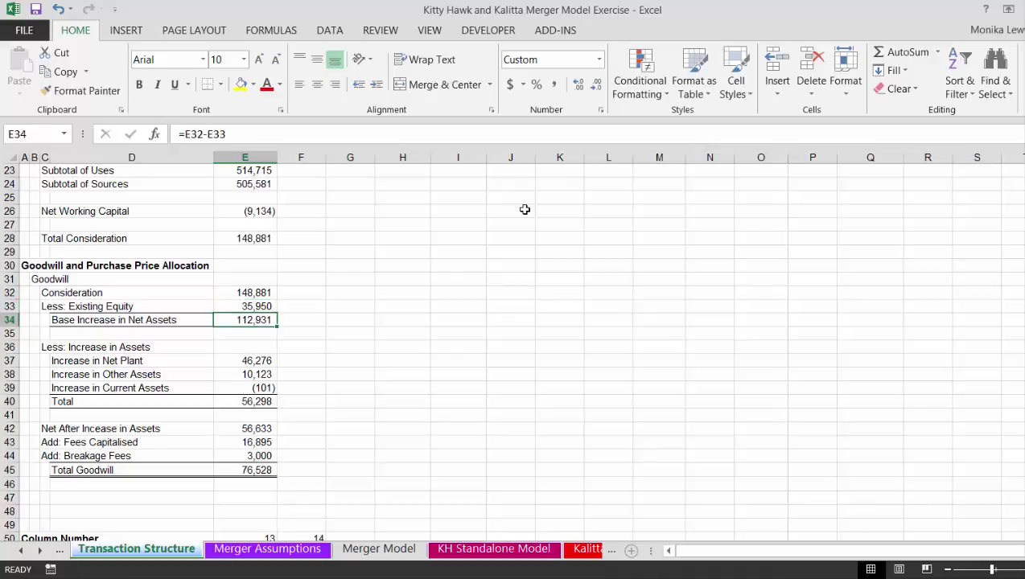
key(Down)
key(Down)
key(Down)
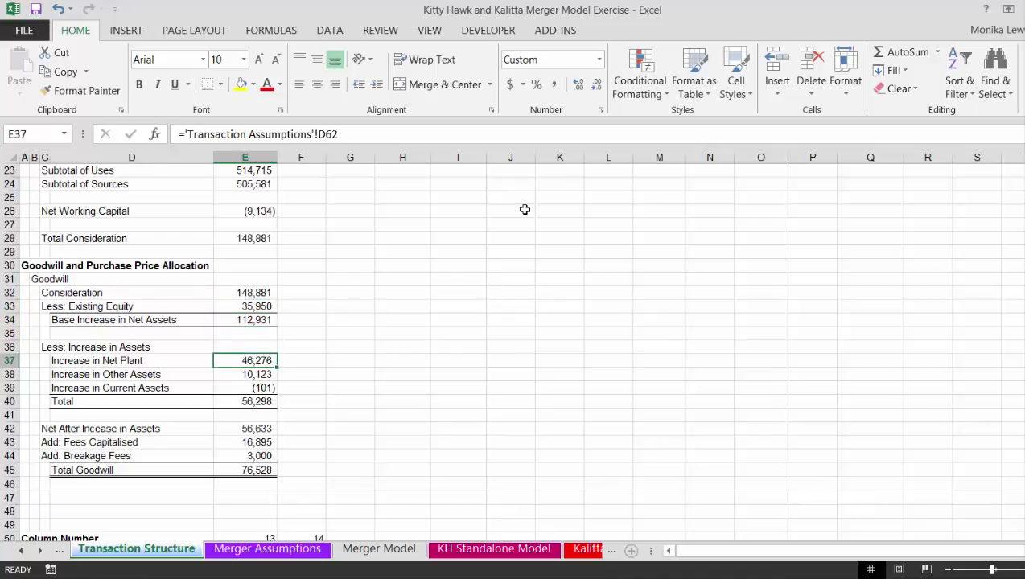
key(Down)
key(Down)
key(Down)
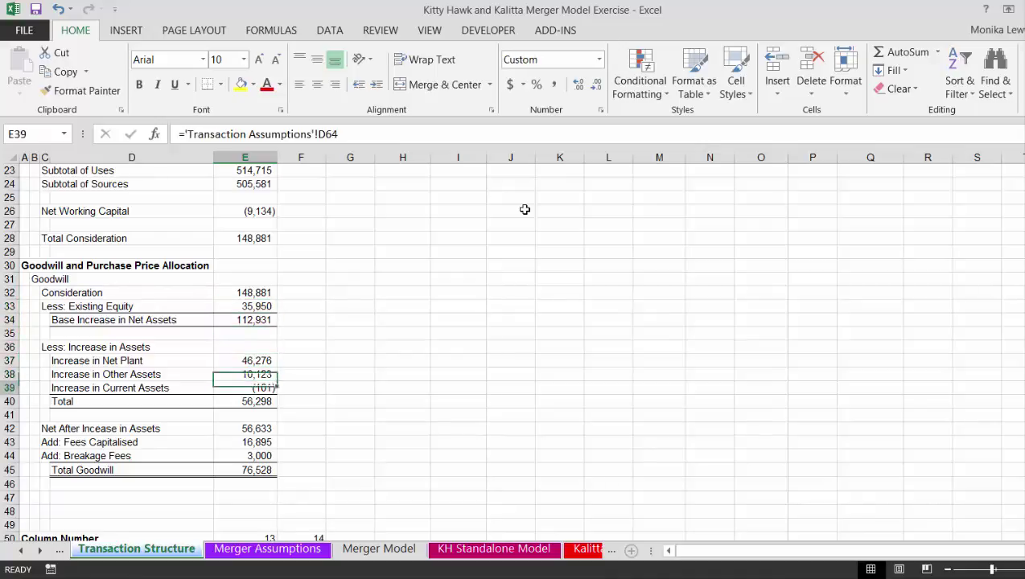
key(Up)
key(Up)
key(Up)
key(Up)
key(Down)
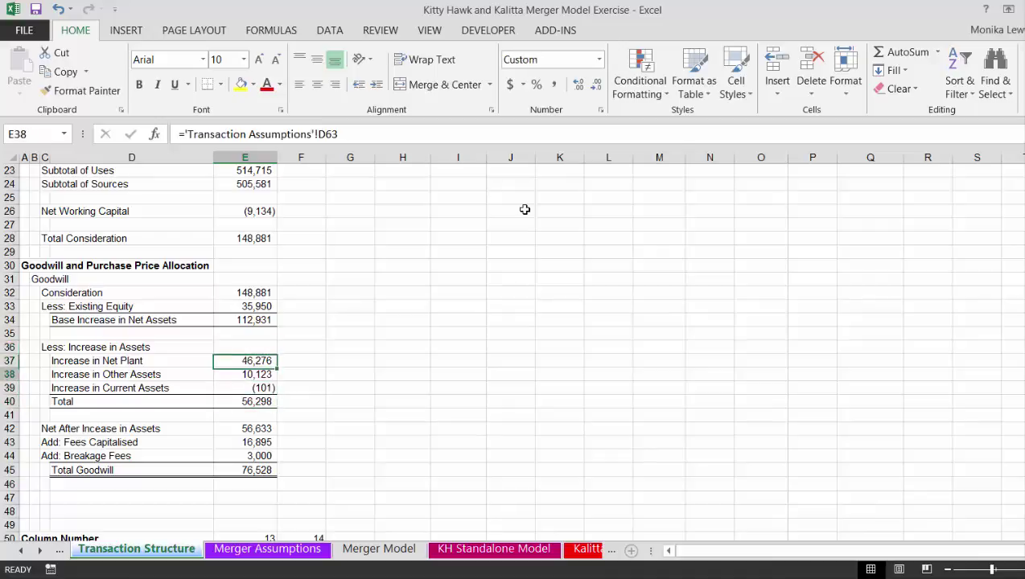
key(Down)
key(Down)
key(Down)
key(Down)
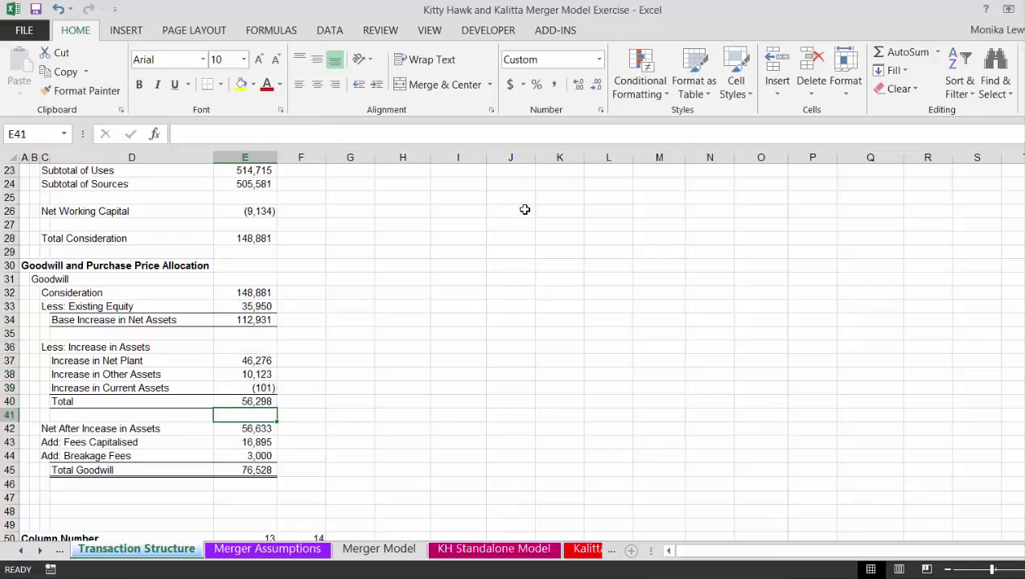
key(Down)
key(Down)
key(Down)
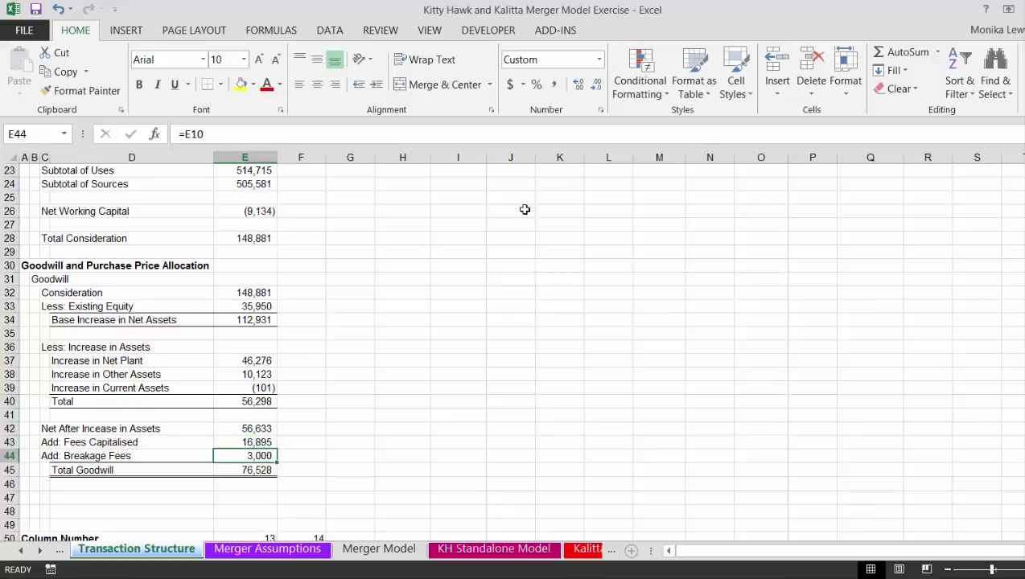
key(Up)
key(Down)
key(Down)
key(Down)
key(Down)
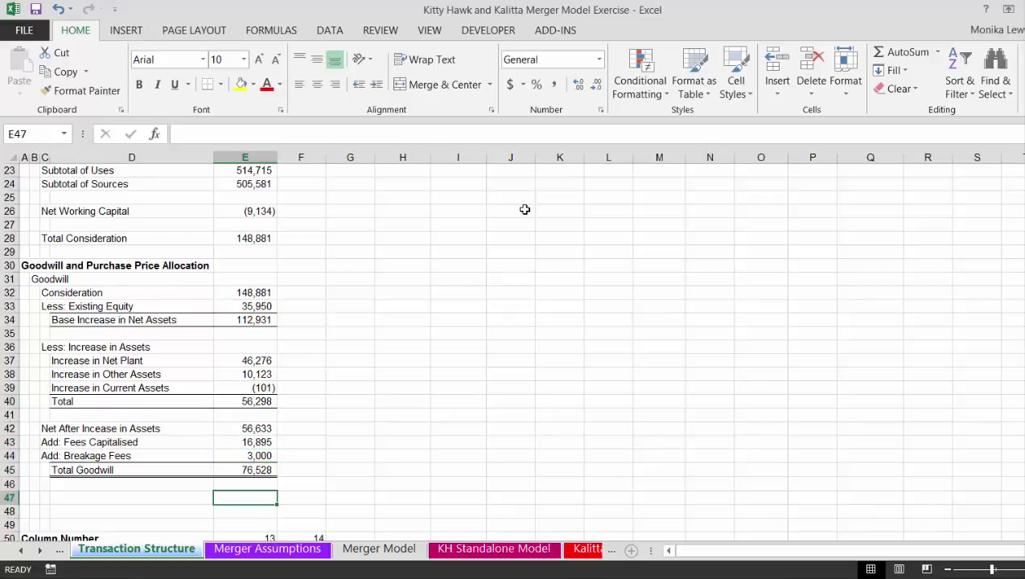
key(Up)
key(Up)
key(Up)
key(Down)
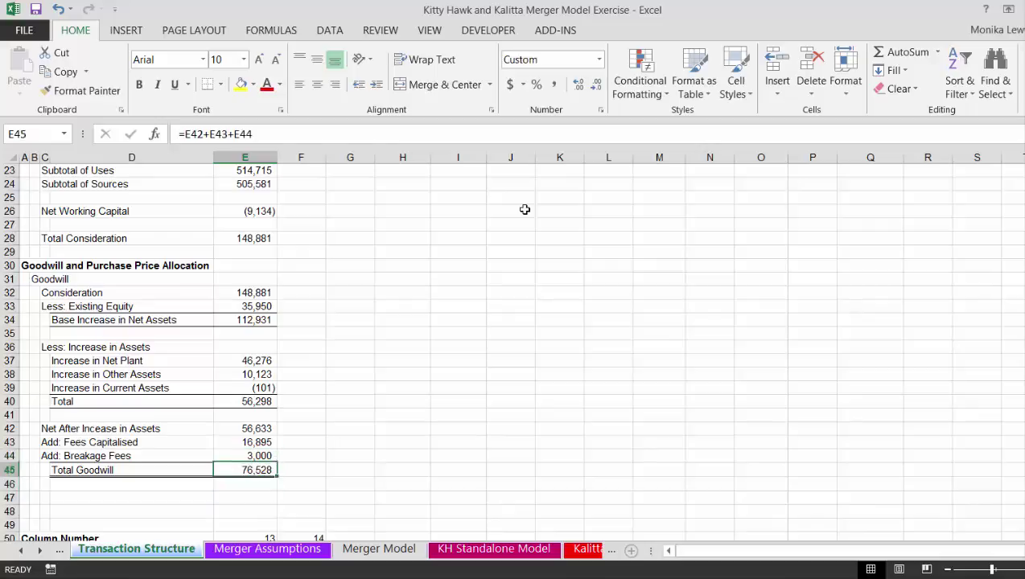
- Link the Net Plant entry of the Asset Writeup column (J57) to the Increase in Net Plant with =E37
key(Down)
scroll(525, 209, down, 6)
key(Down)
key(Down)
key(Down)
key(Down)
key(Down)
key(Down)
key(Down)
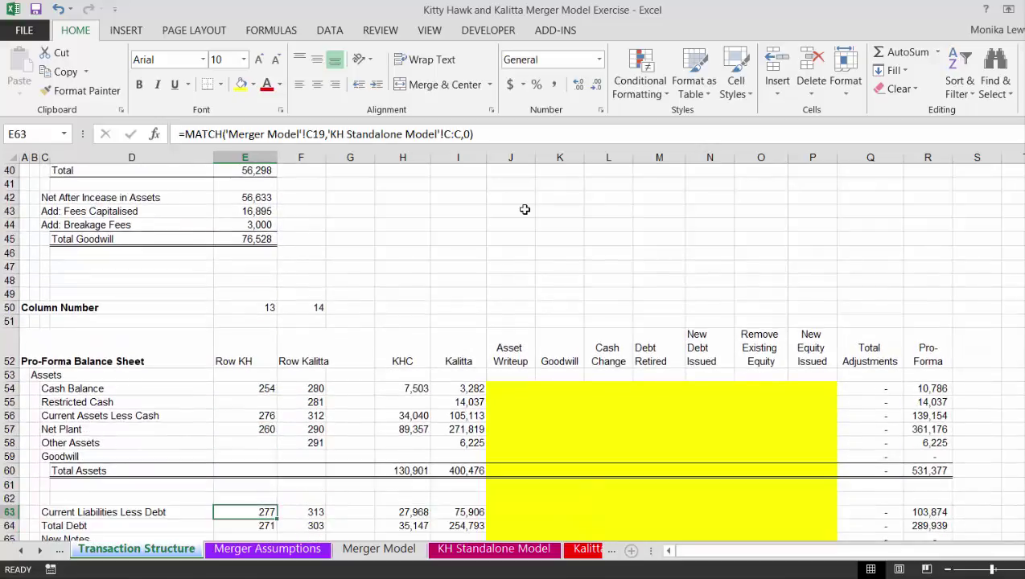
key(Right)
key(Right)
key(Right)
key(Right)
key(Right)
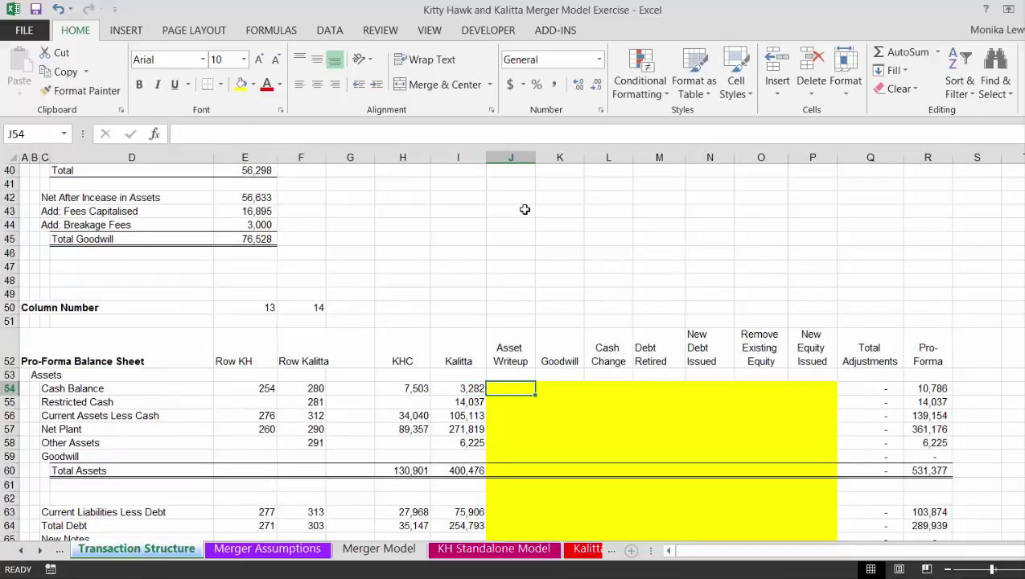
key(Down)
key(Down)
key(Down)
text(=)
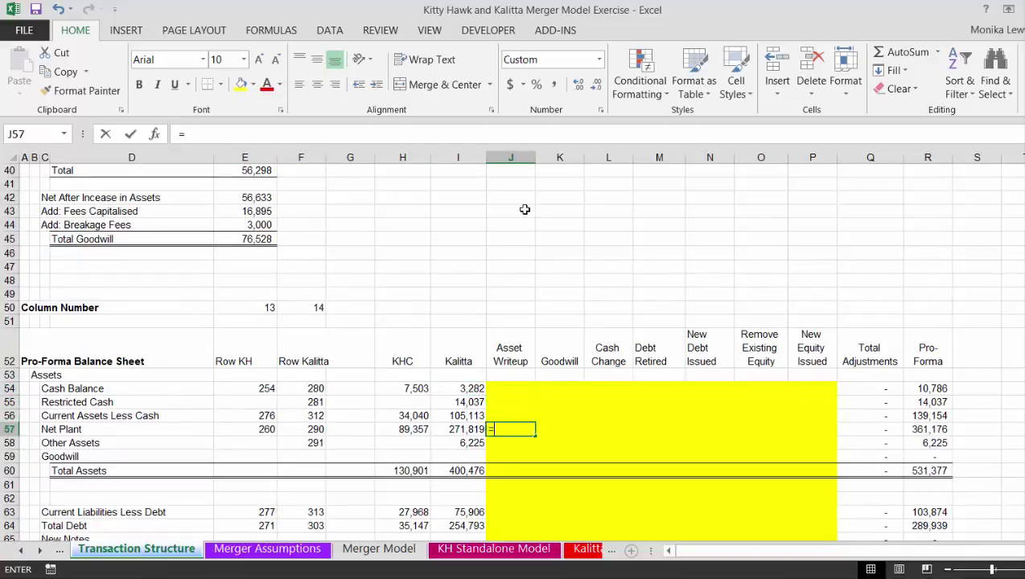
key(Page_Up)
key(Down)
key(Down)
key(Down)
key(Down)
key(Down)
key(Left)
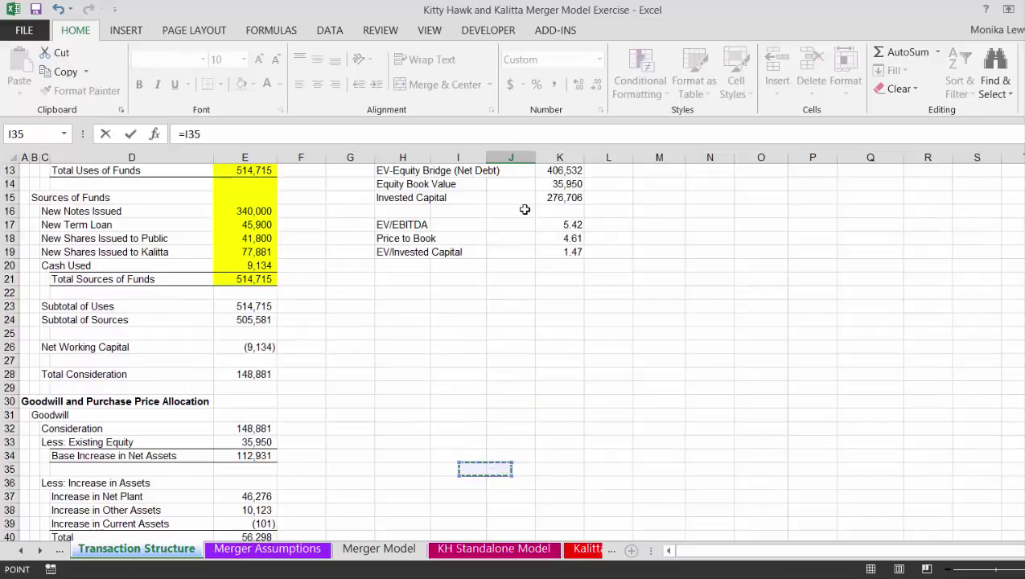
key(Left)
key(Left)
key(Left)
key(Left)
key(Down)
key(Down)
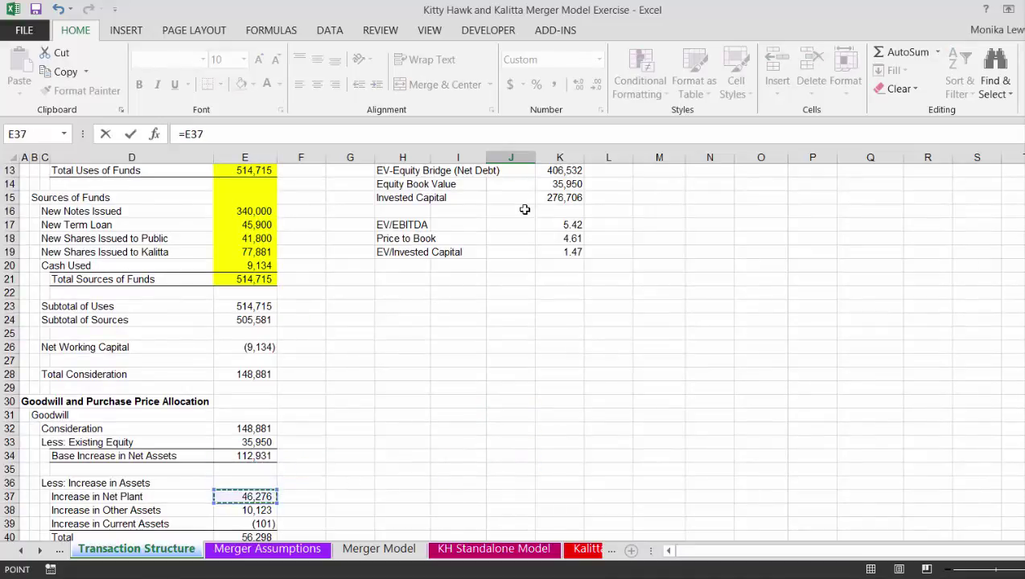
key(Return)
- Link the Other Assets entry of the Asset Writeup column (J58) to the Increase in Other Assets with =E38
text(=)
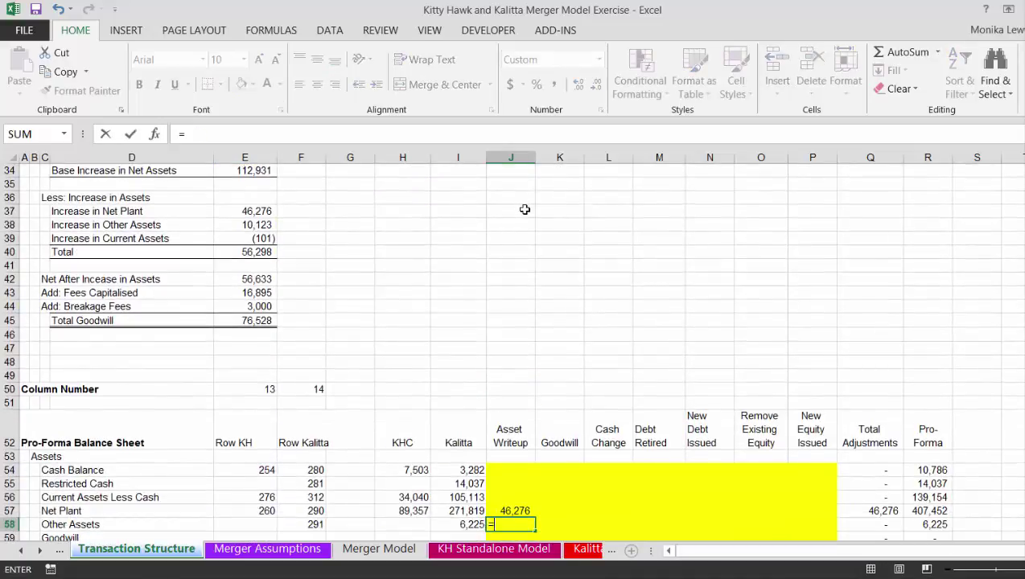
key(Up)
key(Up)
key(Up)
key(Up)
key(Up)
key(Up)
key(Up)
key(Up)
key(Up)
key(Up)
key(Up)
key(Up)
key(Up)
key(Up)
key(Up)
key(Up)
key(Up)
key(Up)
key(Up)
key(Up)
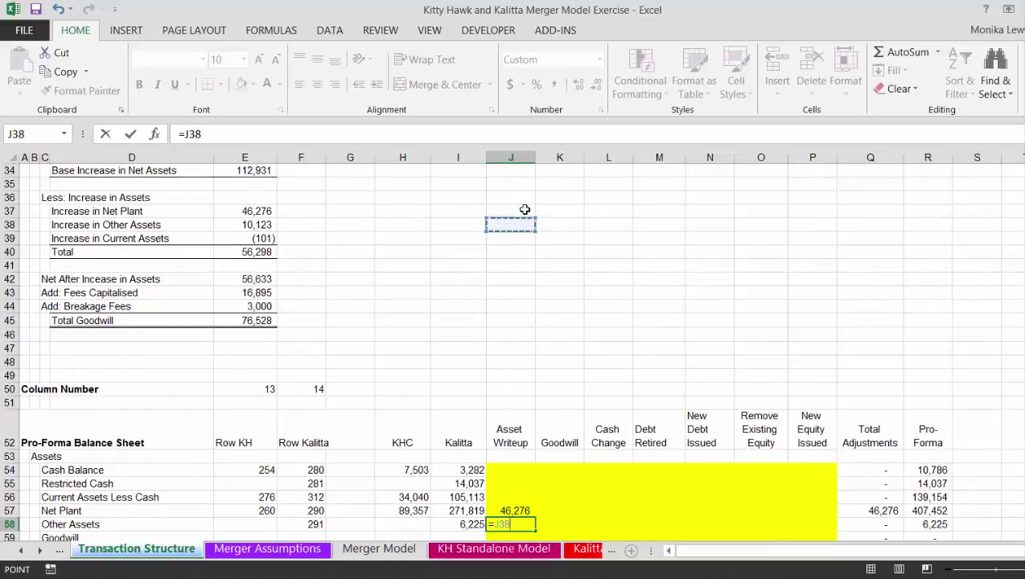
key(Left)
key(Left)
key(Left)
key(Left)
key(Left)
key(Return)
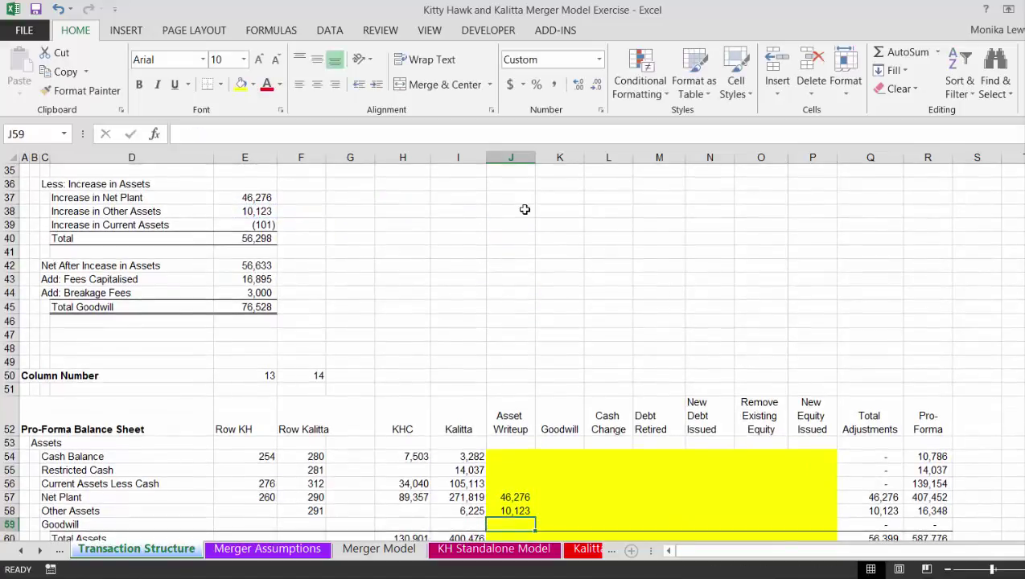
- Link the Goodwill entry of the Goodwill column (K59) to Total Goodwill with =E45
key(Right)
key(Left)
key(Right)
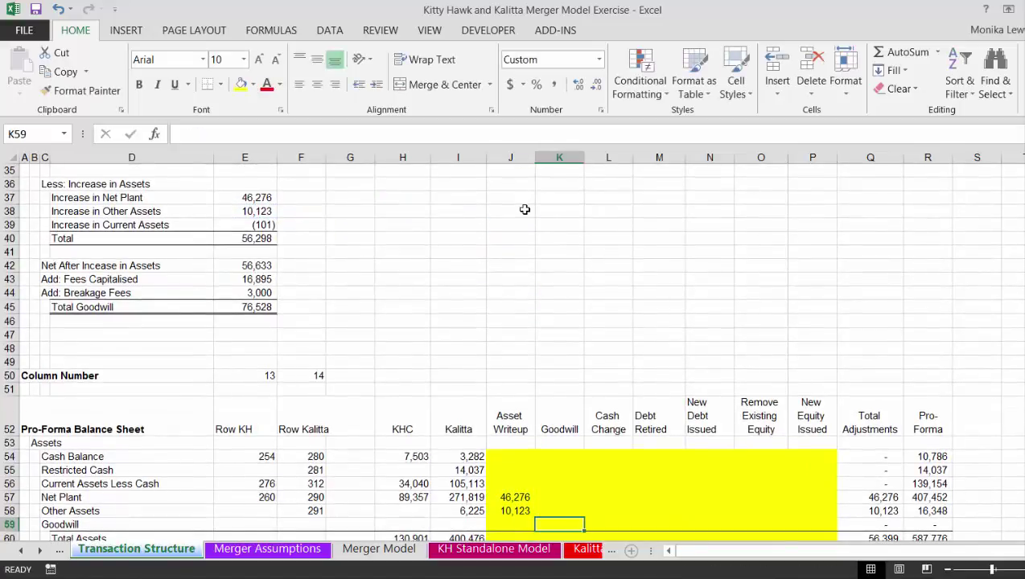
text(=)
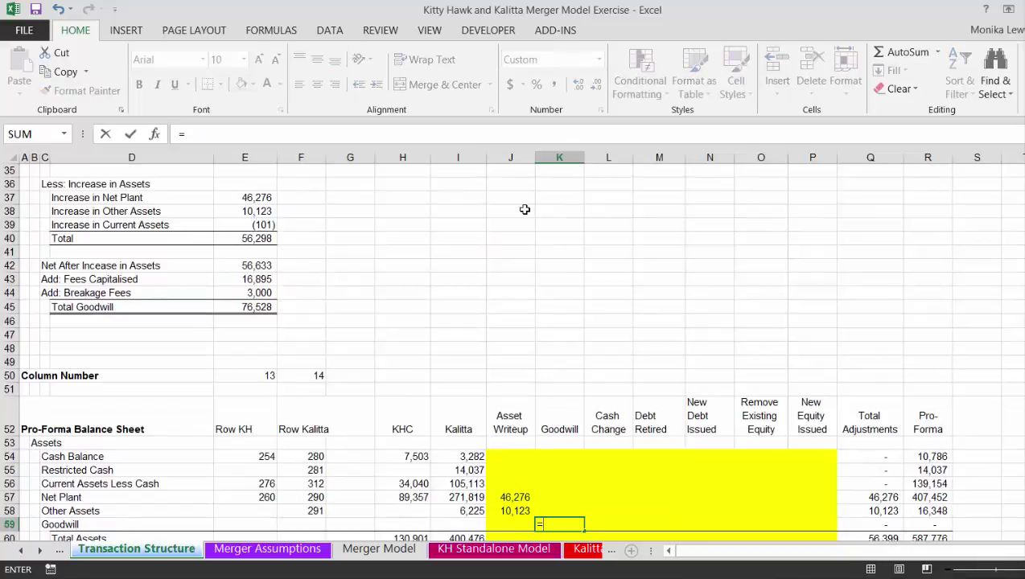
click(257, 306)
key(Return)
key(Up)
key(Up)
key(Up)
key(Up)
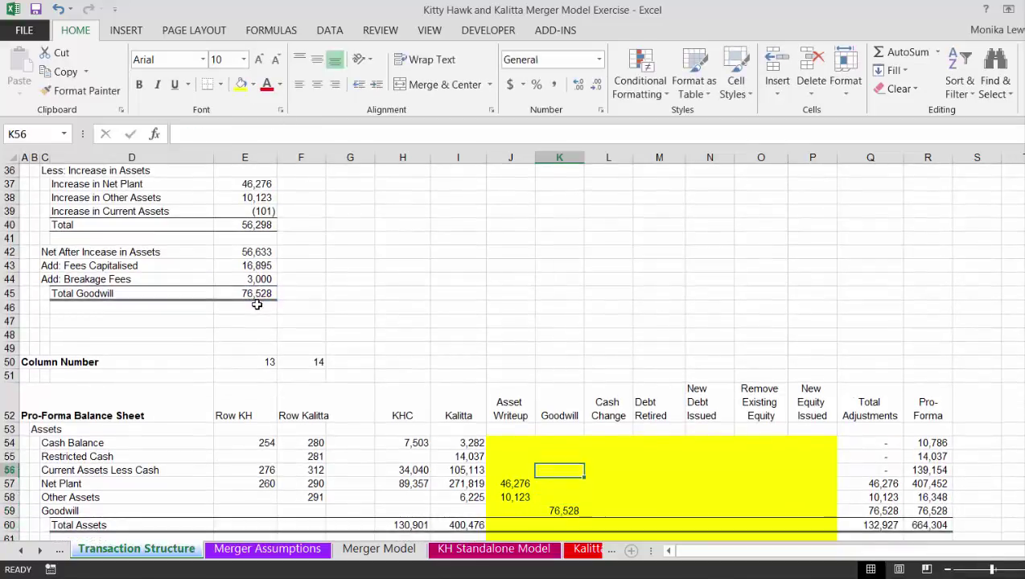
key(Up)
key(Up)
key(Right)
text(=)
key(Up)
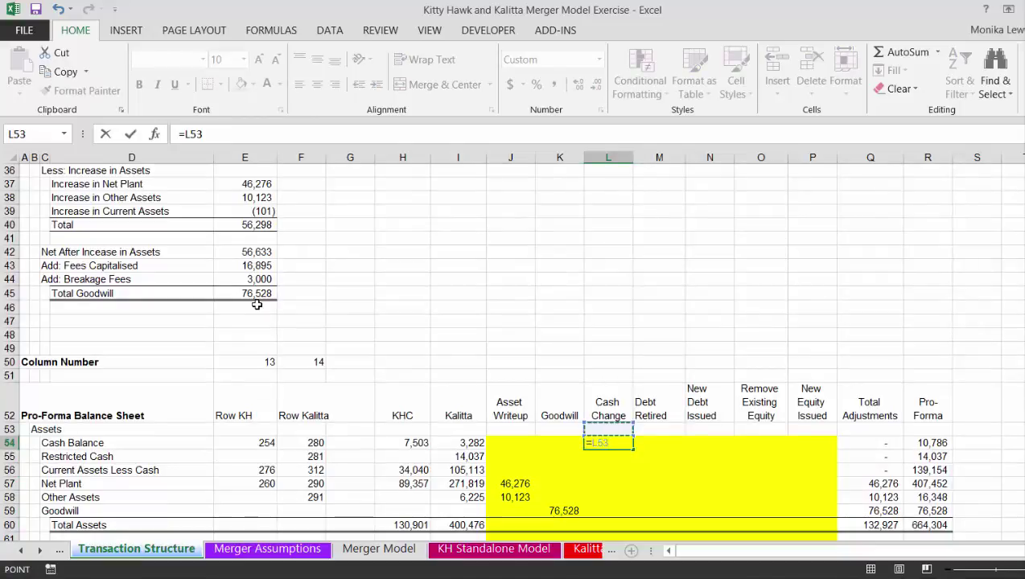
key(Up)
key(Up)
key(Up)
key(Up)
key(Up)
key(Up)
key(Up)
key(Up)
key(Up)
key(Up)
key(Up)
key(Up)
key(Up)
key(Up)
key(Up)
key(Up)
key(Up)
key(Up)
key(Up)
key(Up)
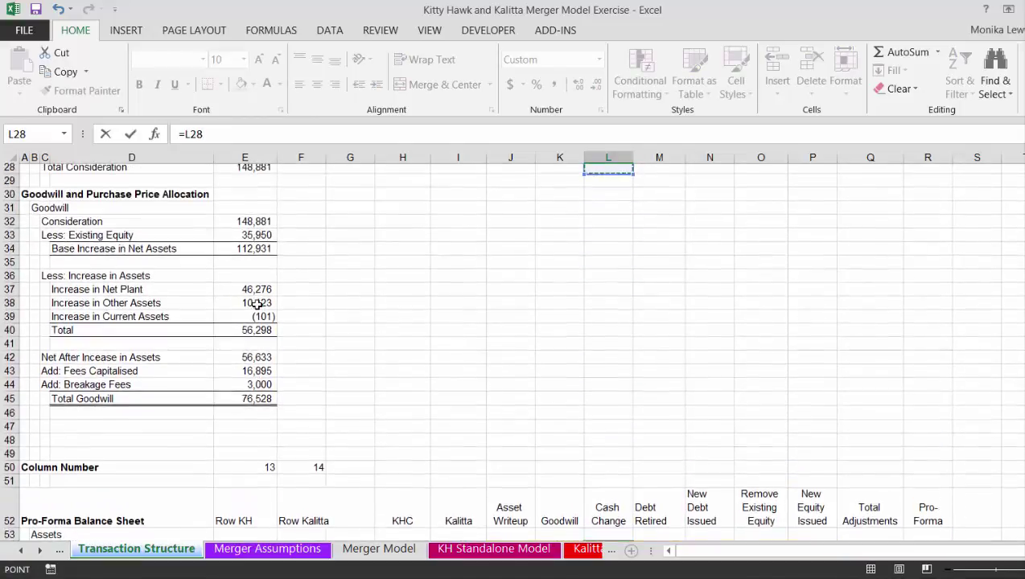
key(Up)
key(Up)
key(Up)
key(Up)
key(Up)
key(Up)
key(Up)
key(Up)
key(Up)
key(Up)
key(Up)
key(Up)
key(Up)
key(Up)
key(Up)
key(Up)
key(Left)
key(Left)
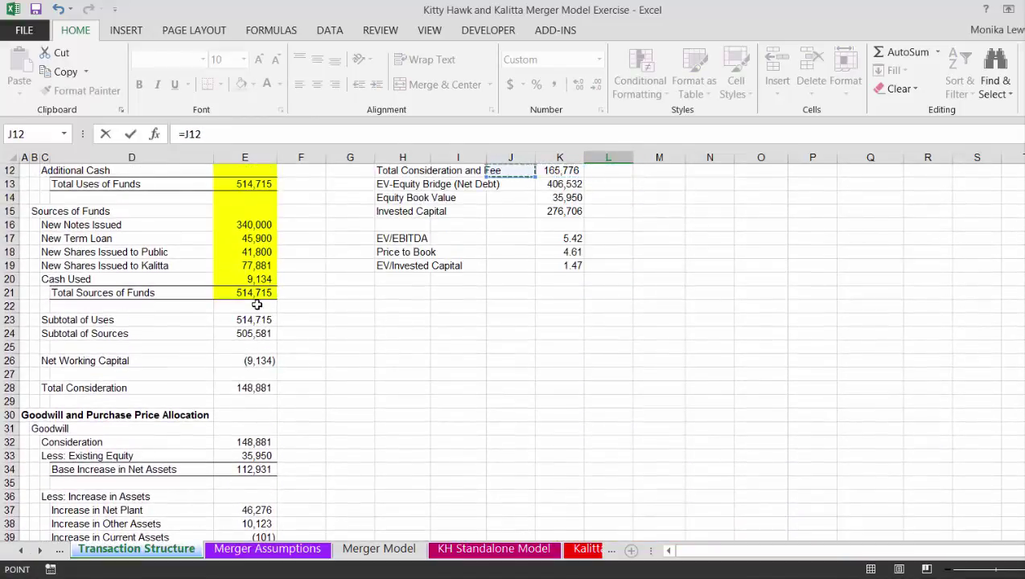
key(Left)
key(Left)
key(Left)
key(Left)
key(Left)
key(Left)
key(Left)
key(Left)
key(Down)
key(Down)
key(Down)
key(Down)
key(Down)
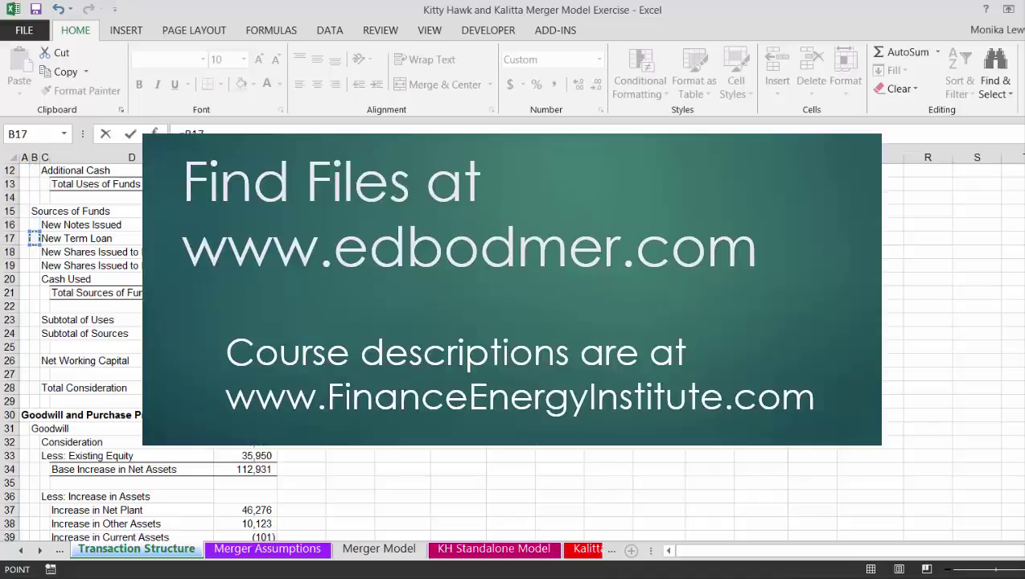
key(Down)
key(Down)
key(Return)
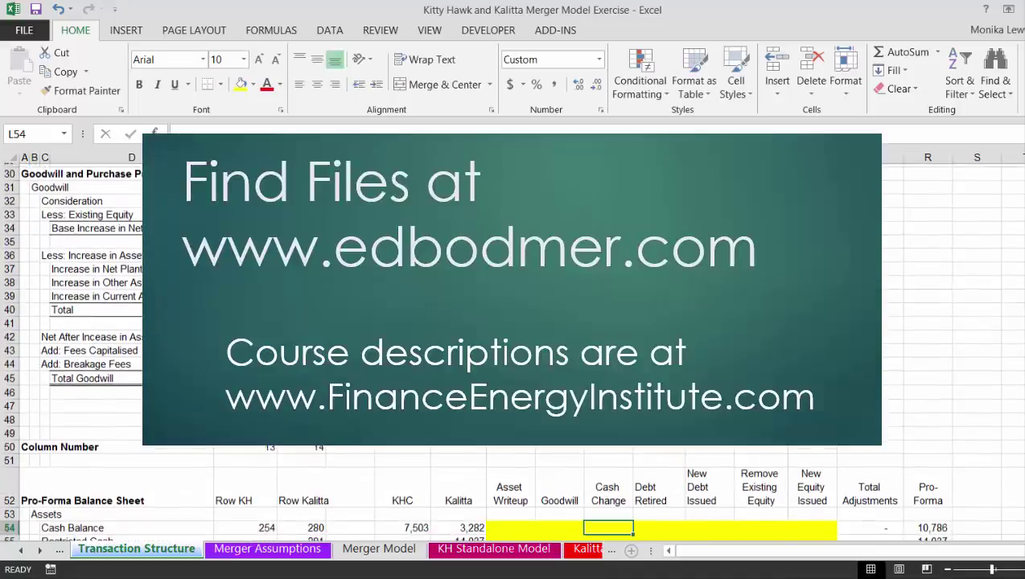
- Link the Restricted Cash entry of the Cash Change column (L55) to the negative of Cash Used with =-E20
text(=)
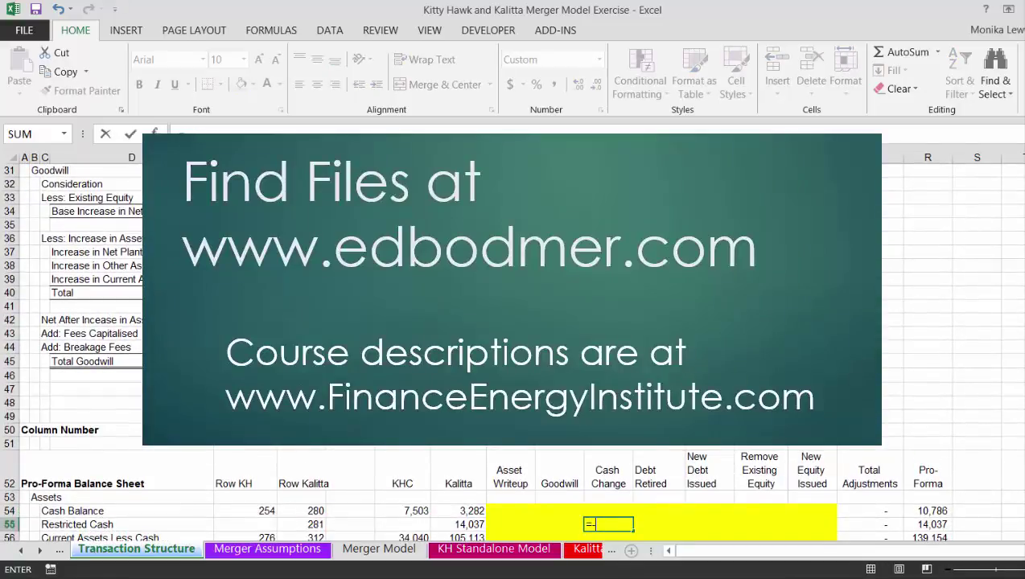
text(-)
key(Up)
key(Up)
key(Up)
key(Up)
key(Up)
key(Up)
key(Up)
key(Up)
key(Up)
key(Up)
key(Up)
key(Up)
key(Up)
key(Up)
key(Up)
key(Up)
key(Up)
key(Up)
key(Up)
key(Up)
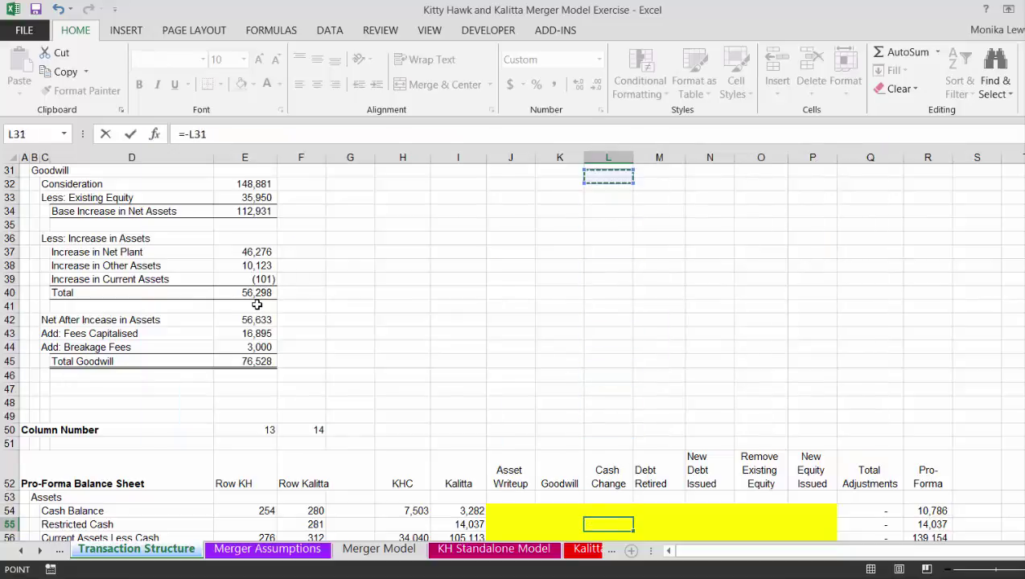
key(Up)
key(Up)
key(Left)
key(Left)
key(Left)
key(Up)
key(Up)
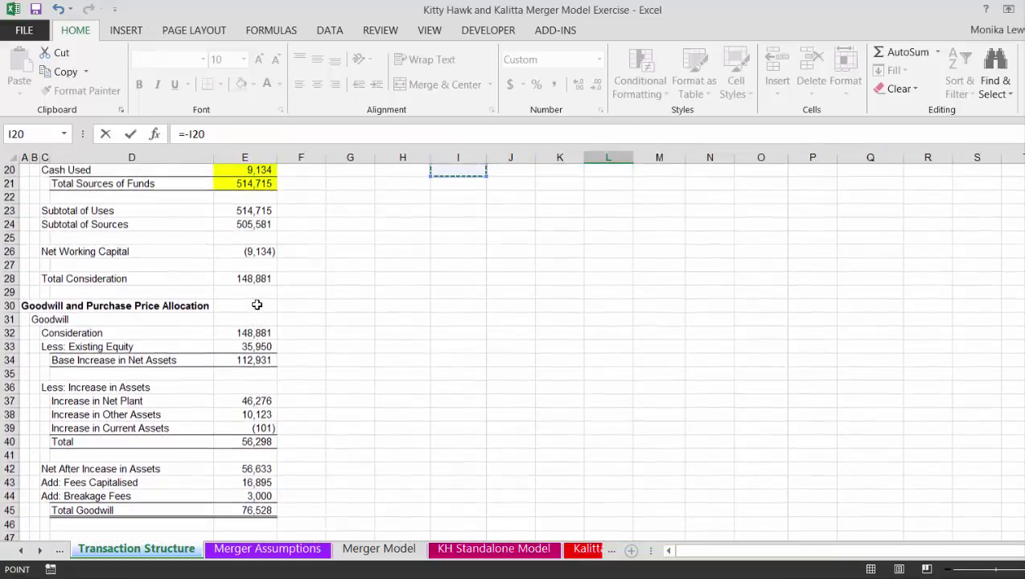
key(Up)
key(Left)
key(Left)
key(Left)
key(Down)
key(Left)
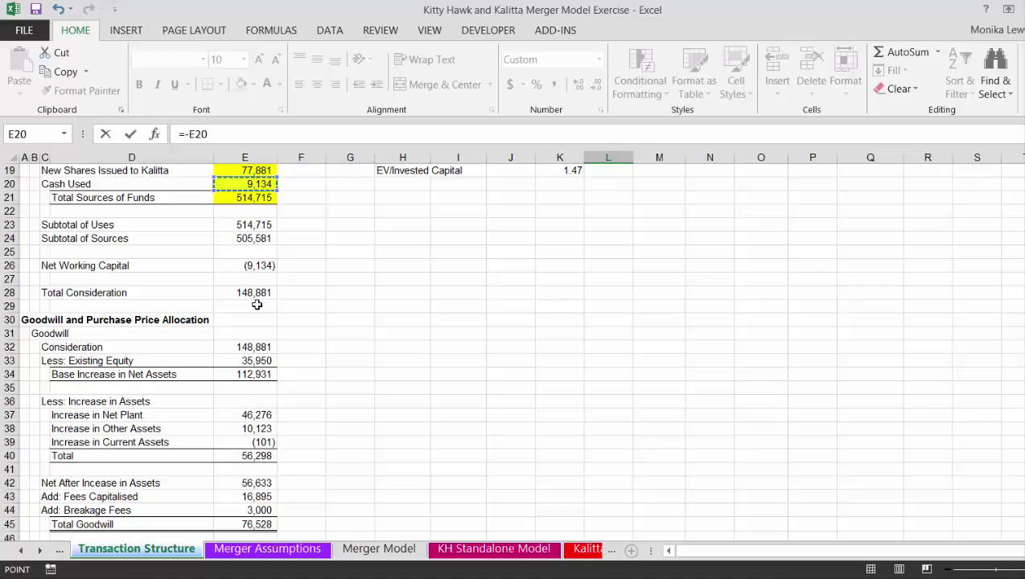
key(Return)
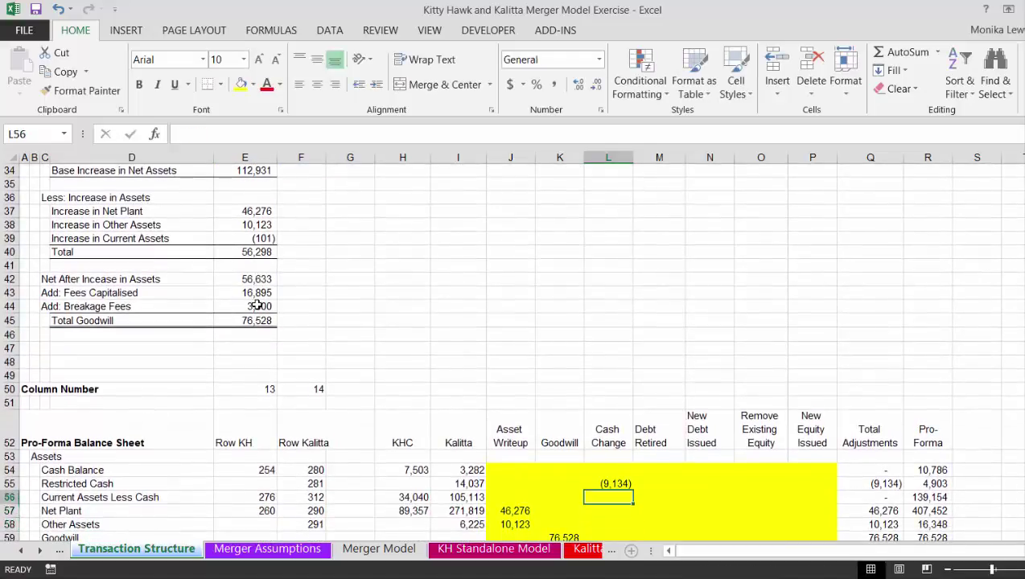
- Link the Total Debt entry of the Debt Retired column (M64) to the negative of Debt Retired in the uses of funds with =-E9
key(Down)
key(Down)
key(Down)
key(Down)
key(Down)
key(Down)
key(Down)
key(Down)
key(Down)
key(Down)
key(Down)
key(Down)
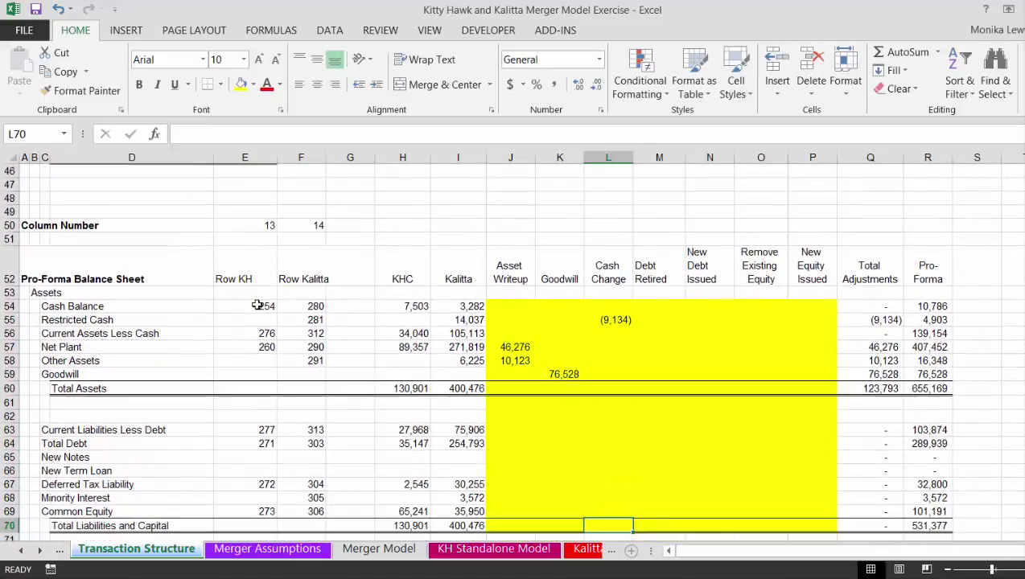
key(Up)
key(Up)
key(Up)
key(Up)
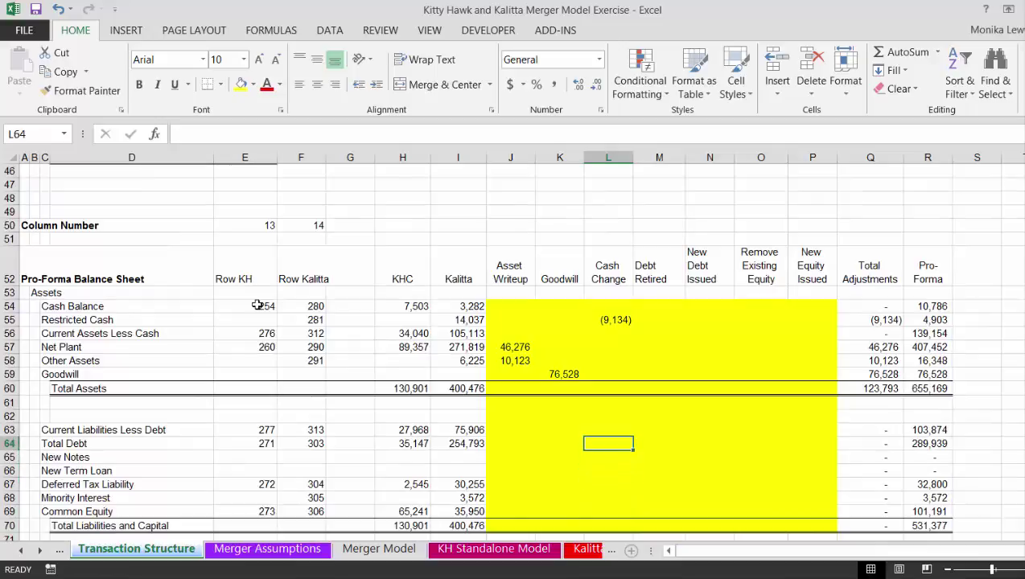
key(Right)
text(=)
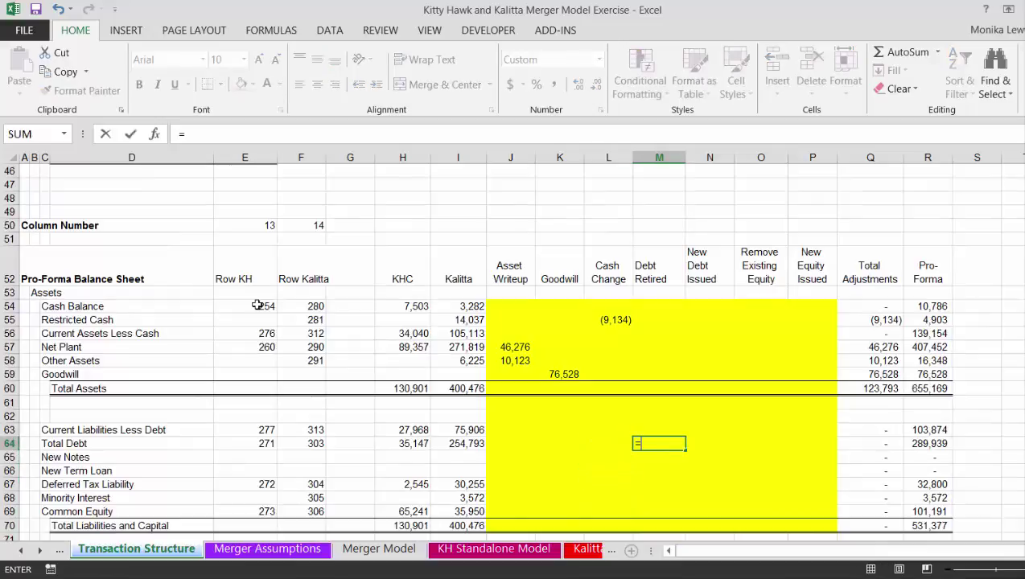
key(Up)
key(Up)
key(Up)
key(Up)
key(Up)
key(Up)
key(Up)
key(Up)
key(Up)
key(Up)
key(Up)
key(Up)
key(Up)
key(Up)
key(Up)
key(Up)
key(Up)
key(Up)
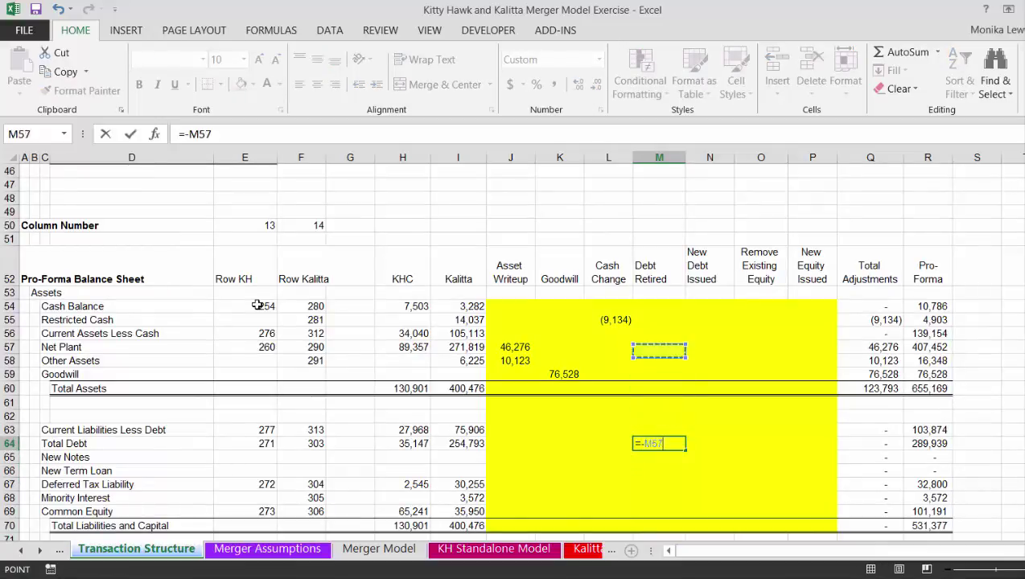
key(Up)
key(Up)
key(Up)
key(Up)
key(Up)
key(Up)
key(Up)
key(Up)
key(Up)
key(Up)
key(Up)
key(Up)
key(Up)
key(Up)
key(Up)
key(Up)
key(Up)
key(Up)
key(Up)
key(Up)
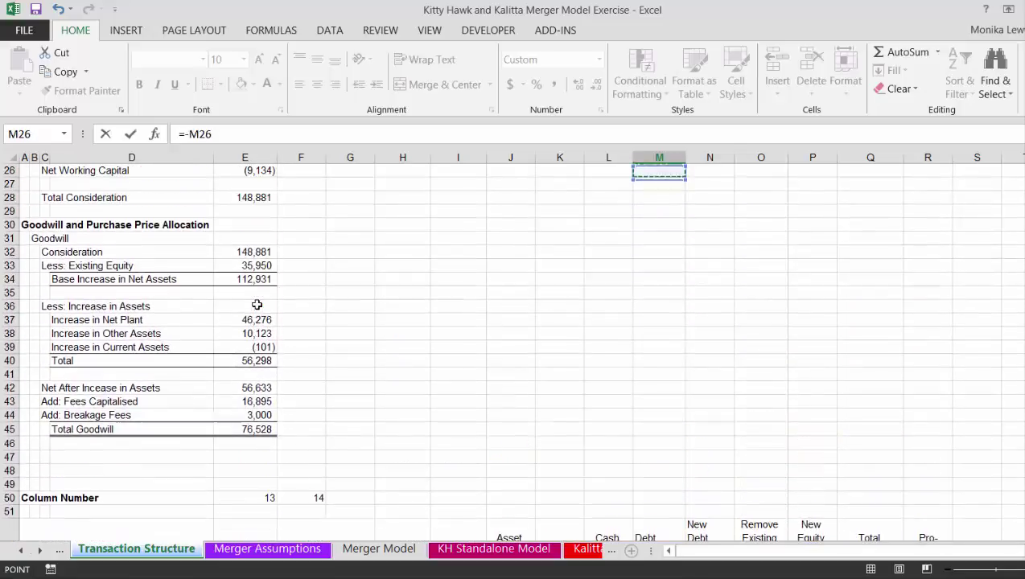
key(Up)
key(Up)
key(Up)
key(Up)
key(Up)
key(Up)
key(Up)
key(Up)
key(Left)
key(Left)
key(Left)
key(Left)
key(Left)
key(Left)
key(Left)
key(Left)
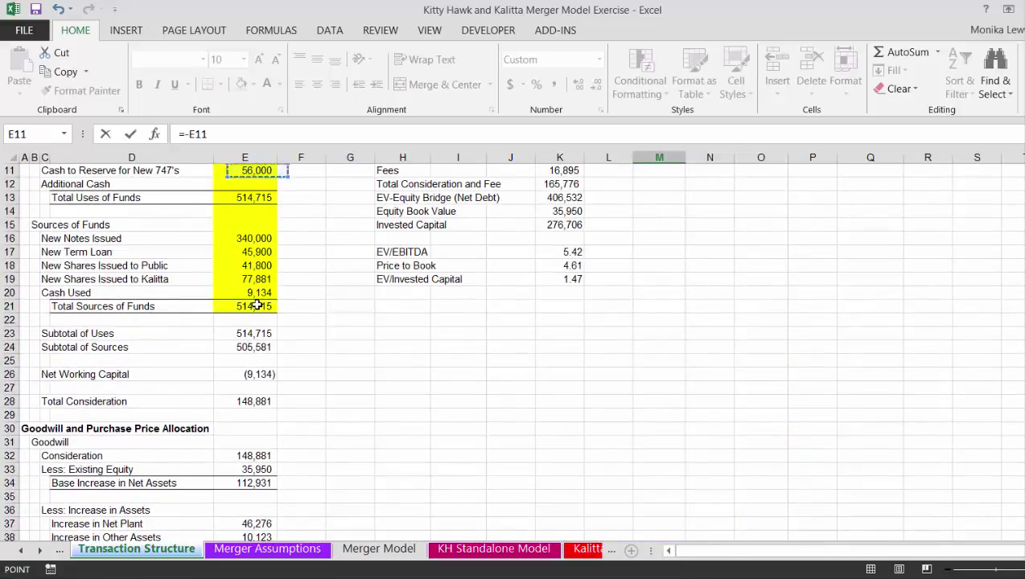
key(Up)
key(Up)
key(Up)
key(Up)
key(Down)
key(Down)
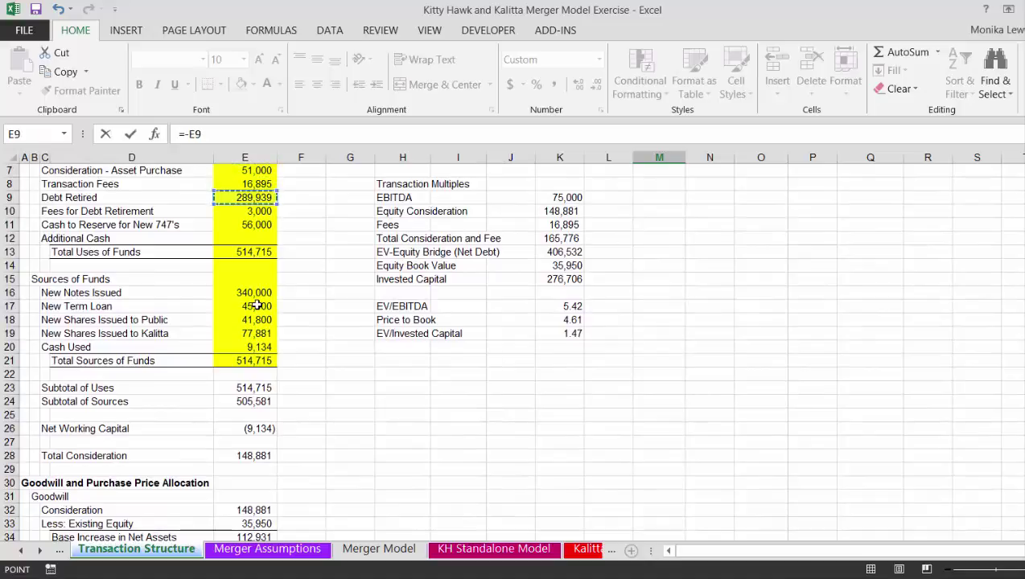
key(Up)
key(Right)
- Link the New Notes entry of the New Debt Issued column (N65) to New Notes Issued in the sources of funds with =E16
text(=)
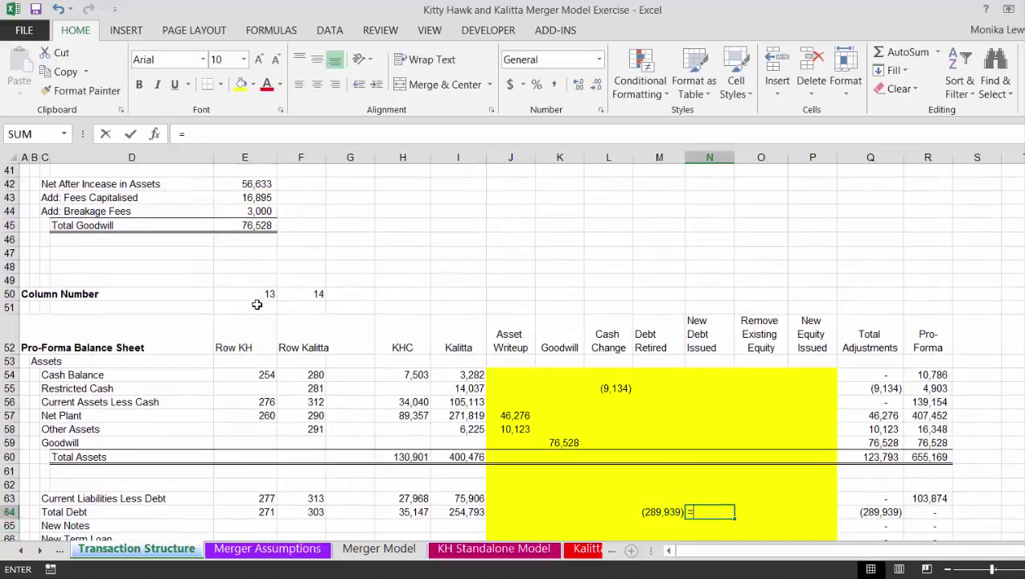
key(Escape)
key(Down)
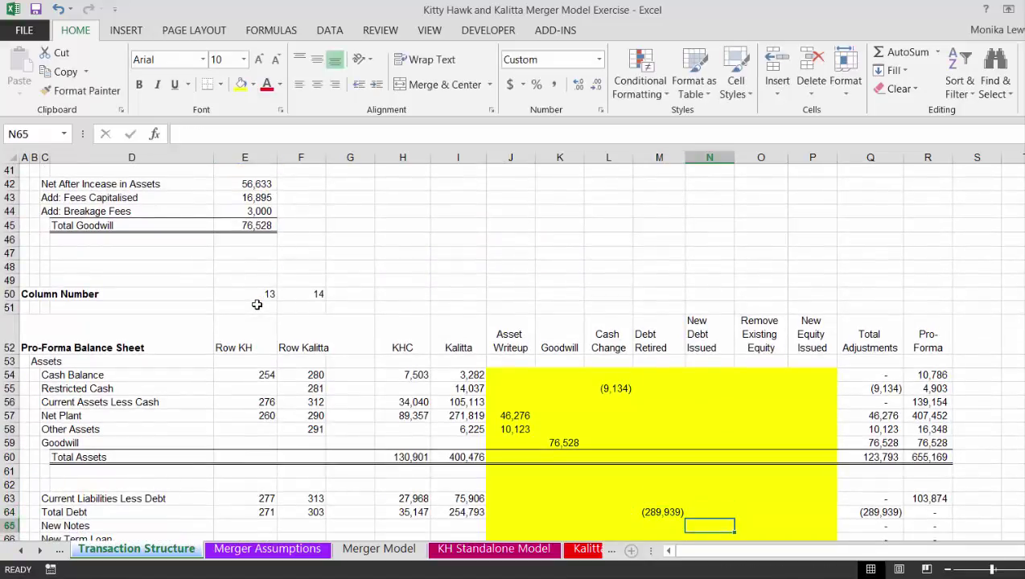
text(=)
key(Up)
key(Up)
key(Up)
key(Up)
key(Up)
key(Up)
key(Up)
key(Up)
key(Up)
key(Up)
key(Up)
key(Up)
key(Up)
key(Up)
key(Up)
key(Up)
key(Up)
key(Up)
key(Up)
key(Up)
key(Up)
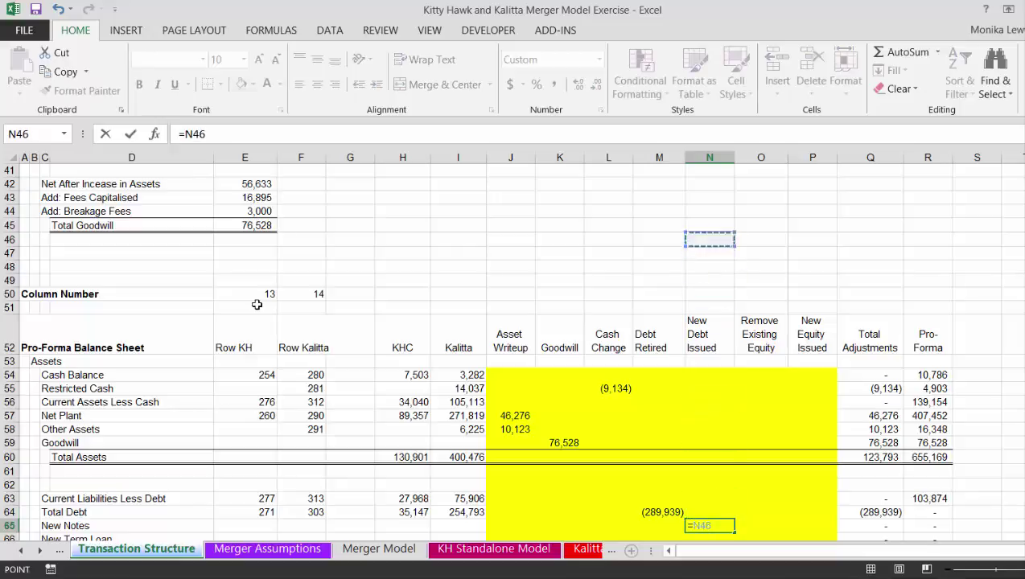
key(Up)
key(Up)
key(Up)
key(Up)
key(Up)
key(Up)
key(Up)
key(Up)
key(Up)
key(Up)
key(Up)
key(Up)
key(Up)
key(Up)
key(Up)
key(Up)
key(Up)
key(Up)
key(Up)
key(Up)
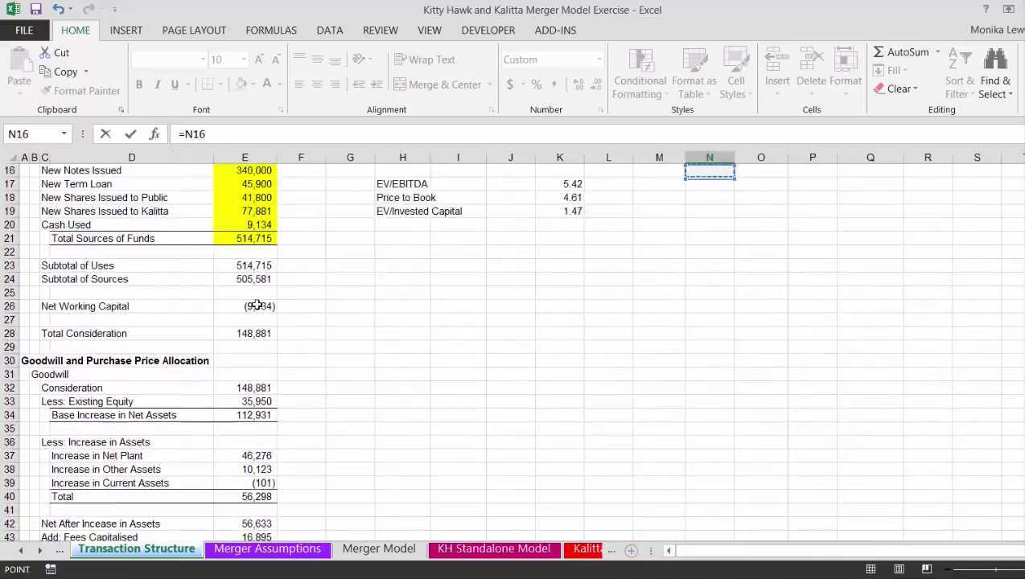
key(Left)
key(Left)
key(Left)
key(Left)
key(Left)
key(Left)
key(Left)
key(Left)
key(Left)
key(Left)
key(Left)
key(Down)
key(Down)
key(Down)
key(Down)
key(Down)
key(Down)
key(Down)
key(Down)
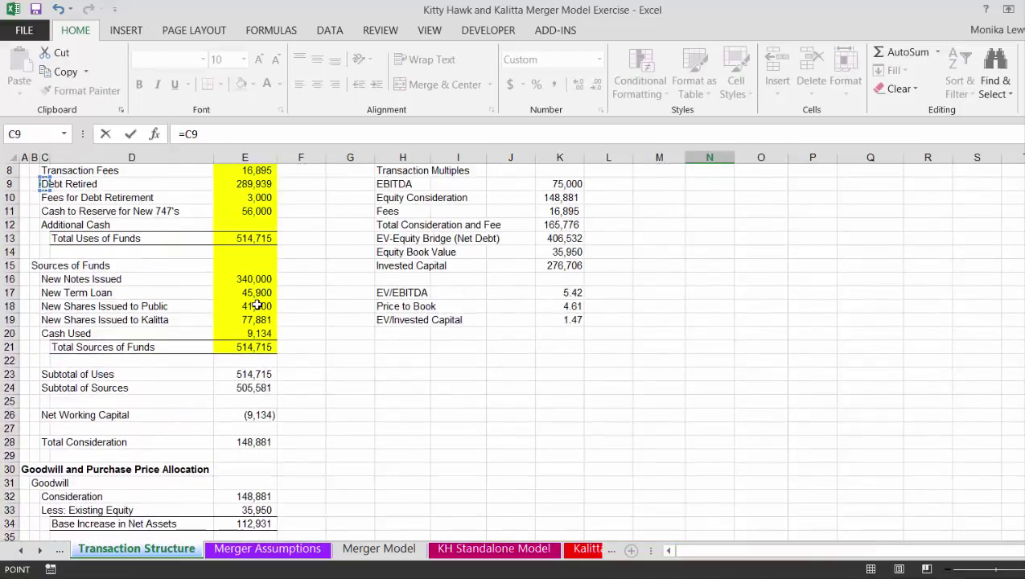
key(Right)
key(Right)
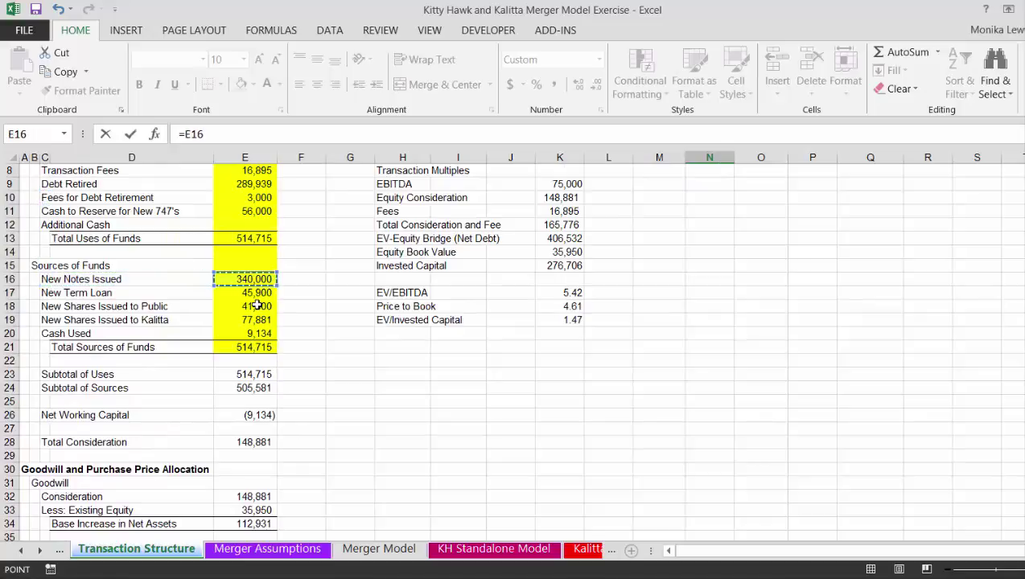
key(Return)
key(Up)
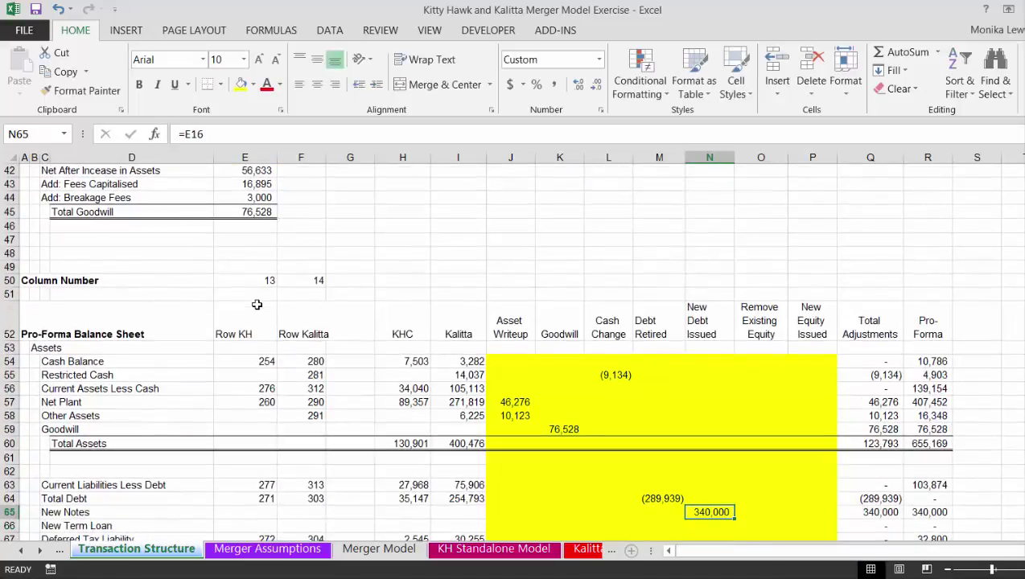
key(Down)
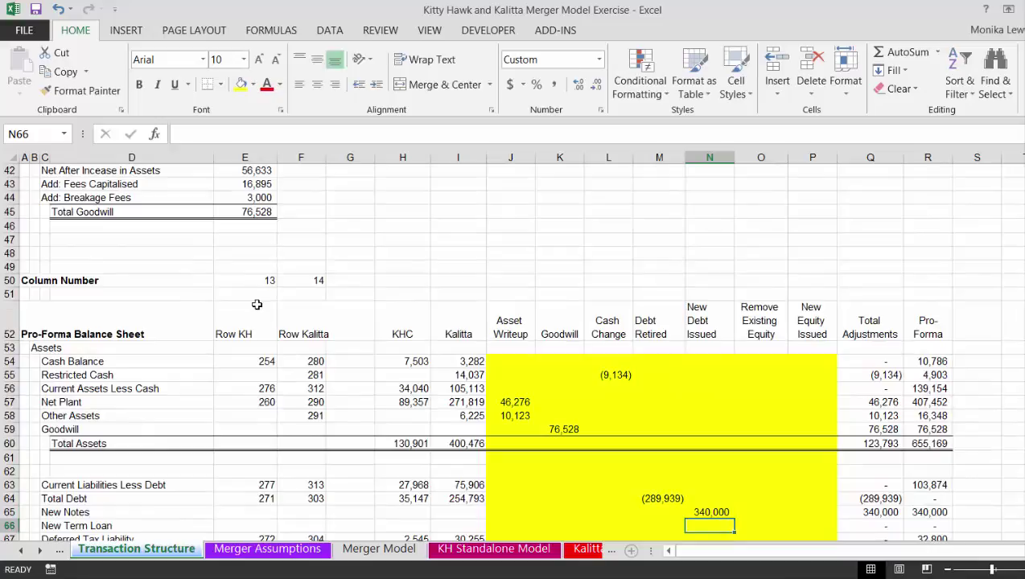
- Link the New Term Loan entry of the New Debt Issued column (N66) to New Term Loan in the sources of funds with =E17
text(=)
key(Up)
key(Up)
key(Up)
key(Up)
key(Up)
key(Up)
key(Up)
key(Up)
key(Up)
key(Up)
key(Up)
key(Up)
key(Up)
key(Up)
key(Up)
key(Up)
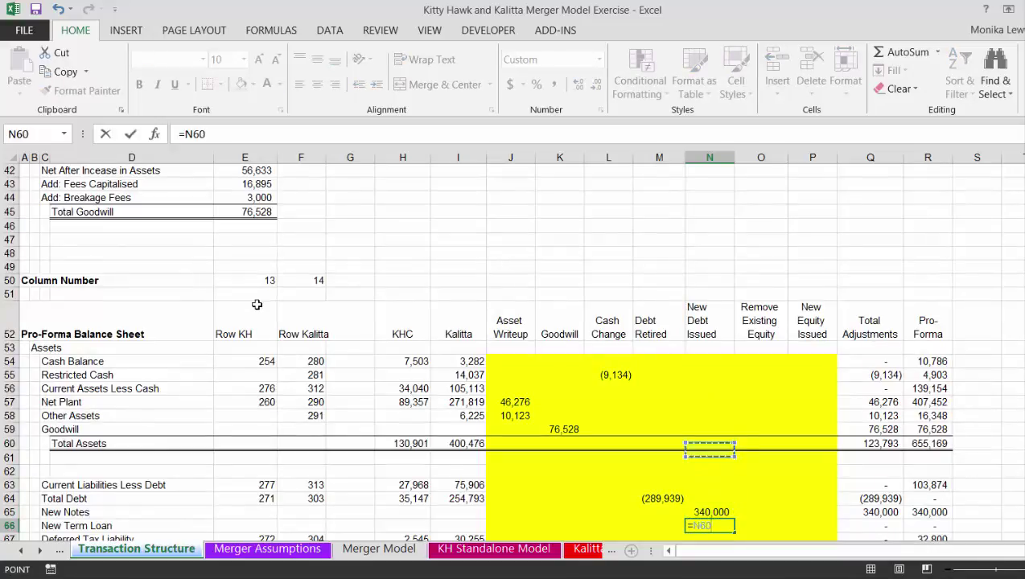
key(Up)
key(Up)
key(Up)
key(Up)
key(Up)
key(Up)
key(Up)
key(Up)
key(Up)
key(Up)
key(Up)
key(Up)
key(Up)
key(Up)
key(Up)
key(Up)
key(Up)
key(Up)
key(Up)
key(Up)
key(Left)
key(Left)
key(Left)
key(Left)
key(Left)
key(Left)
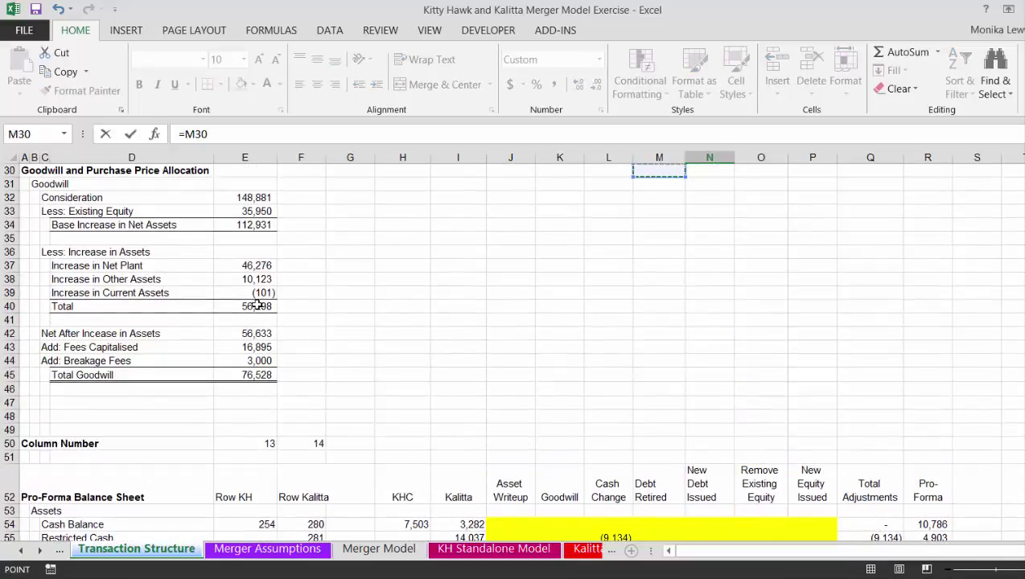
key(Left)
key(Left)
key(Left)
key(Left)
key(Left)
key(Left)
key(Up)
key(Up)
key(Up)
key(Up)
key(Up)
key(Up)
key(Up)
key(Up)
key(Up)
key(Up)
key(Up)
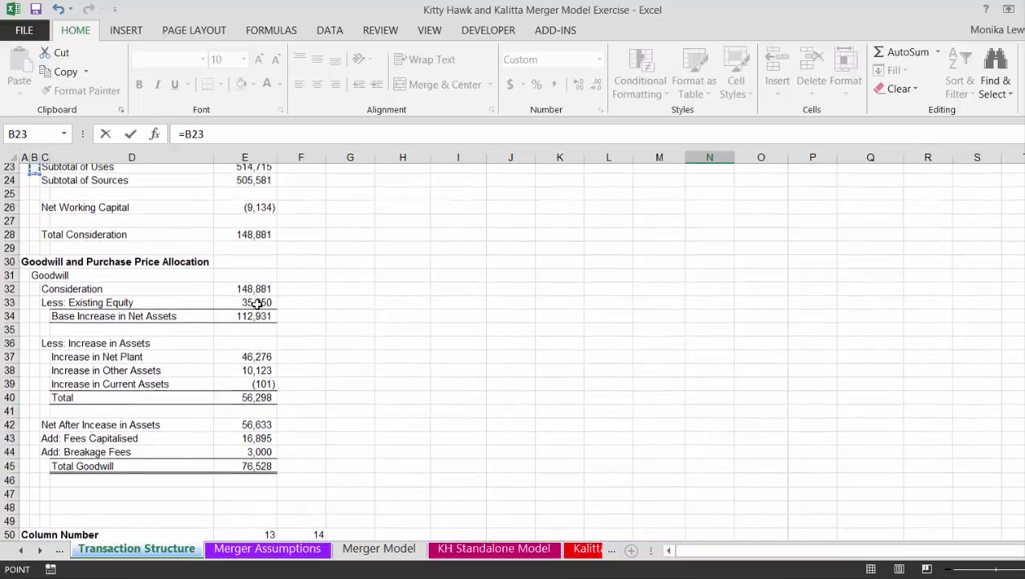
key(Up)
key(Up)
key(Up)
key(Up)
key(Up)
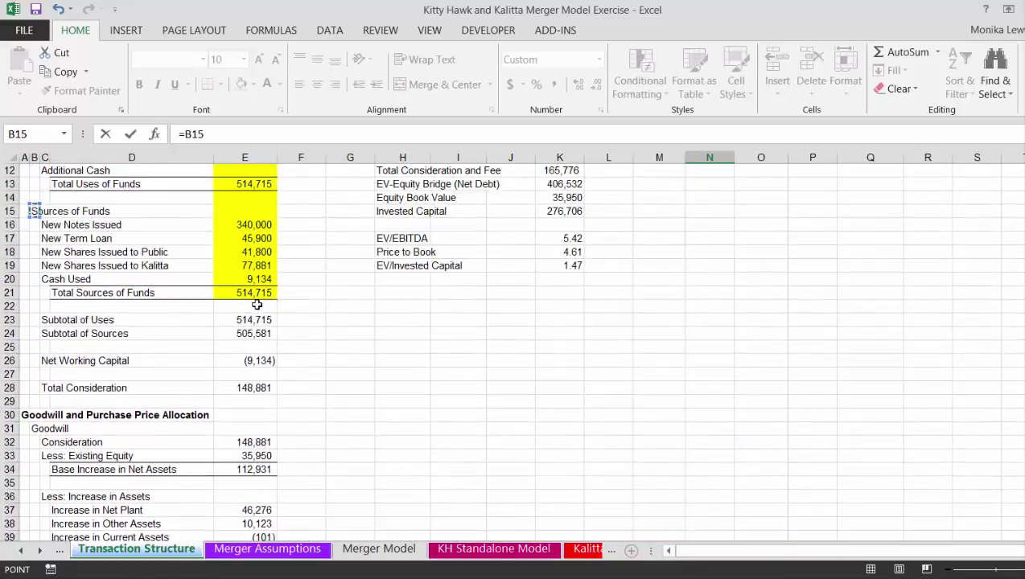
key(Right)
key(Right)
key(Right)
key(Return)
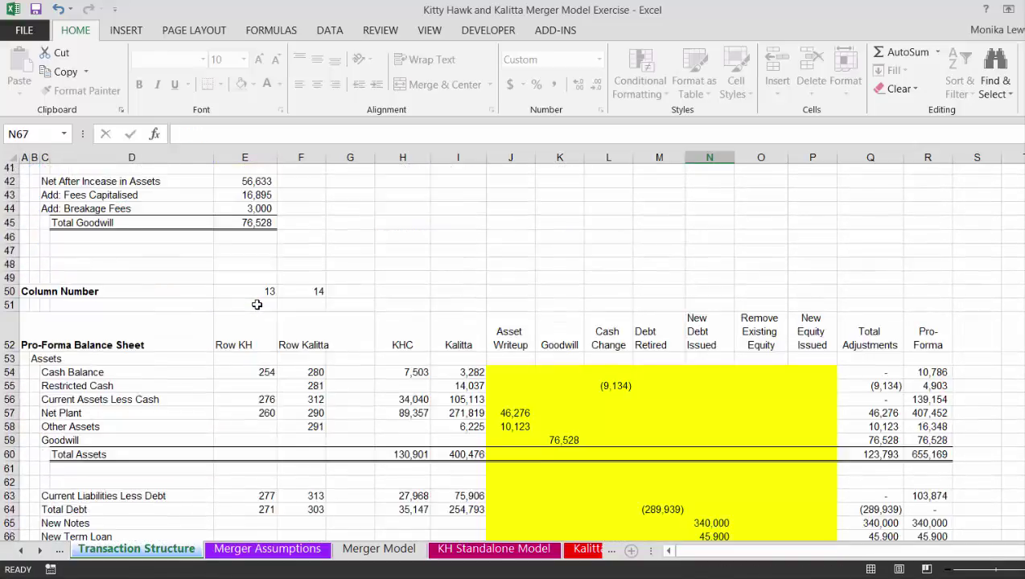
- Link the Common Equity entry of the Remove Existing Equity column (O69) to the negative of Kalitta's common equity with =-I69
key(Down)
key(Down)
key(Up)
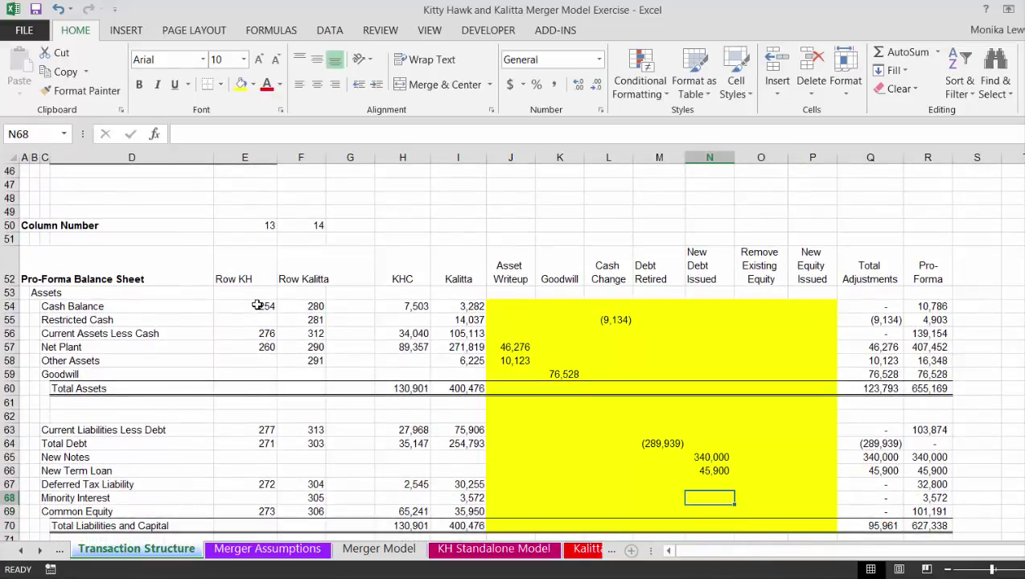
key(Down)
key(Right)
text(=)
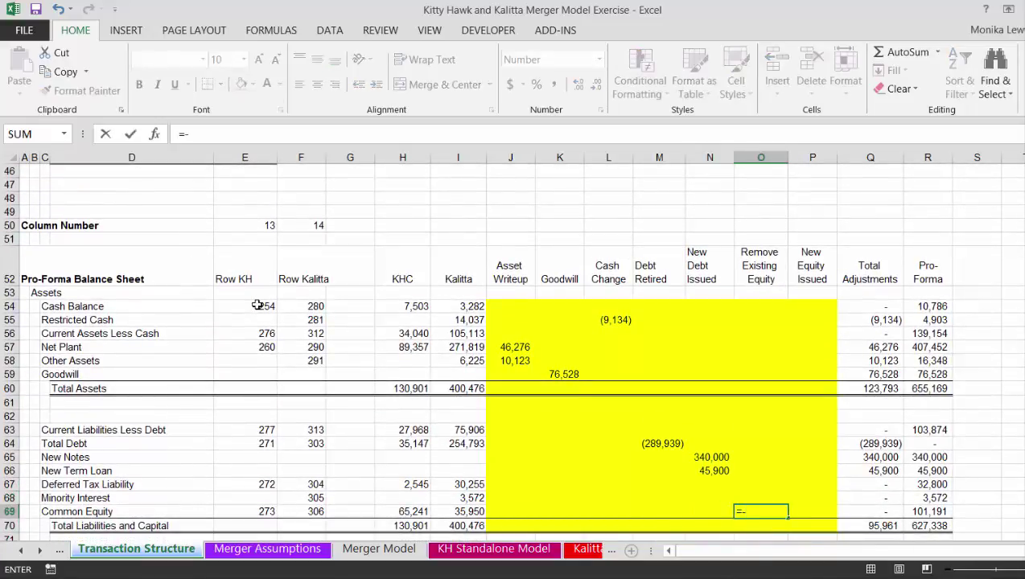
text(-)
key(Left)
key(Left)
key(Left)
key(Left)
key(Left)
key(Left)
key(Left)
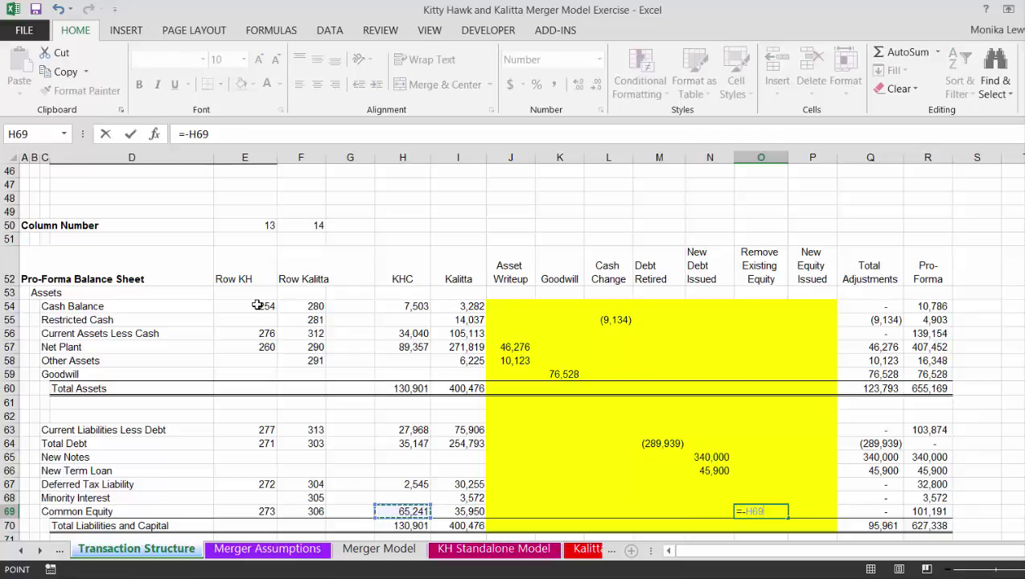
key(Right)
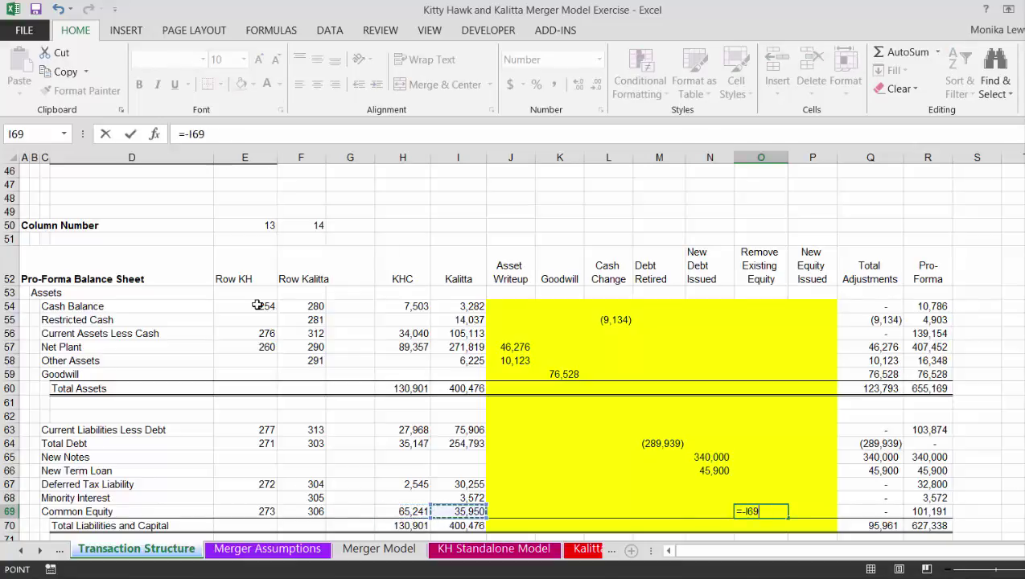
key(Tab)
text(=)
key(Up)
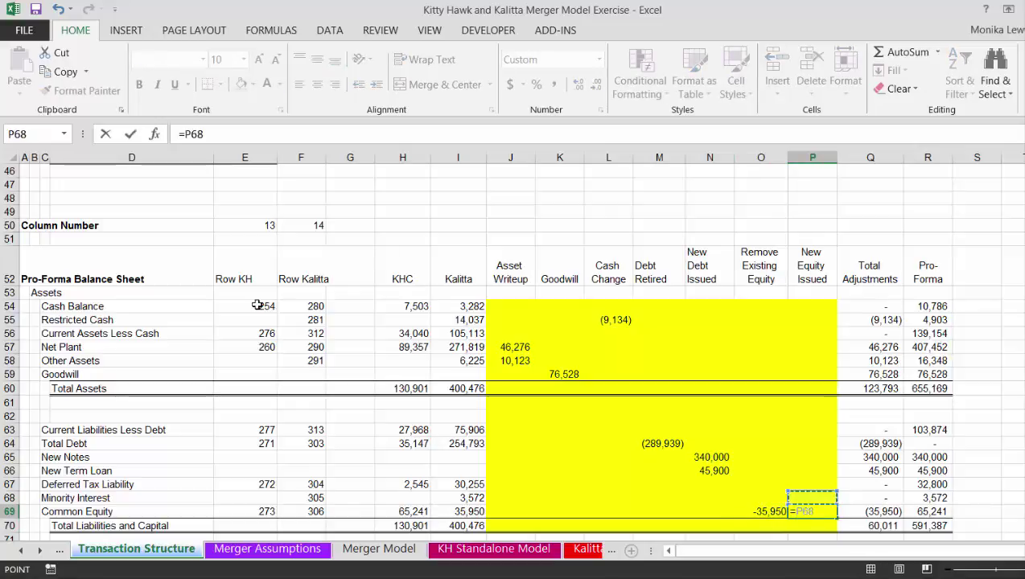
key(Up)
key(Up)
key(Up)
key(Up)
key(Up)
key(Up)
key(Up)
key(Up)
key(Up)
key(Up)
key(Up)
key(Up)
key(Up)
key(Up)
key(Up)
key(Up)
key(Up)
key(Up)
key(Up)
key(Up)
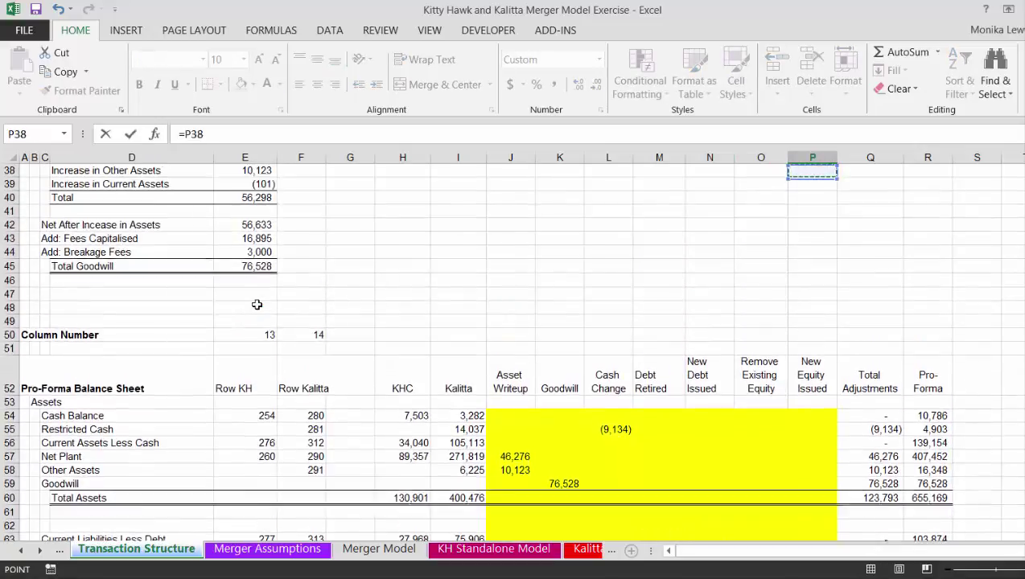
key(Up)
key(Up)
key(Up)
key(Up)
key(Up)
key(Up)
key(Up)
key(Up)
key(Up)
key(Up)
key(Up)
key(Up)
key(Up)
key(Up)
key(Up)
key(Up)
key(Up)
key(Up)
key(Up)
key(Up)
key(Left)
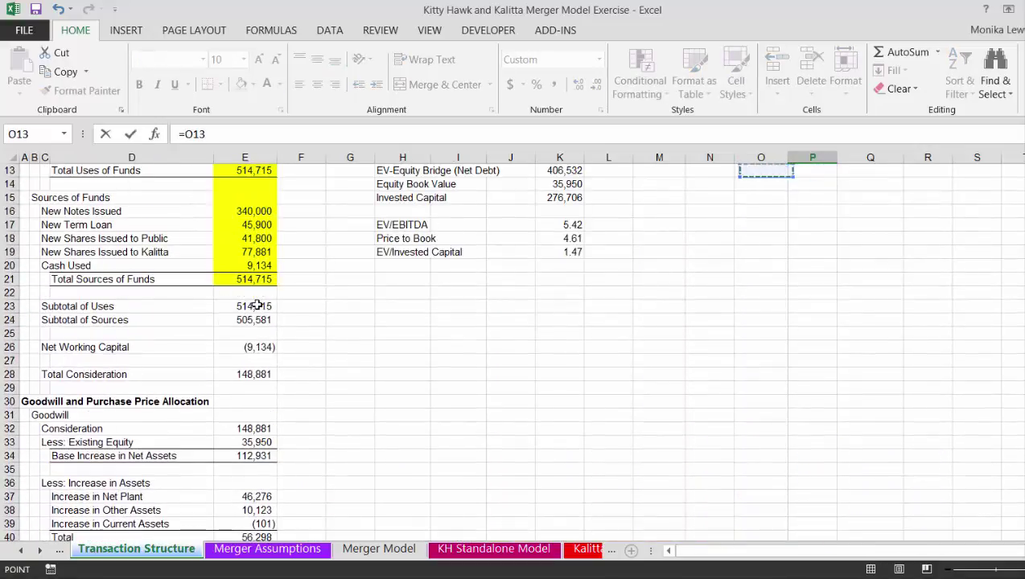
key(Left)
key(Left)
key(Left)
key(Left)
key(Left)
key(Left)
key(Left)
key(Left)
key(Left)
key(Left)
key(Left)
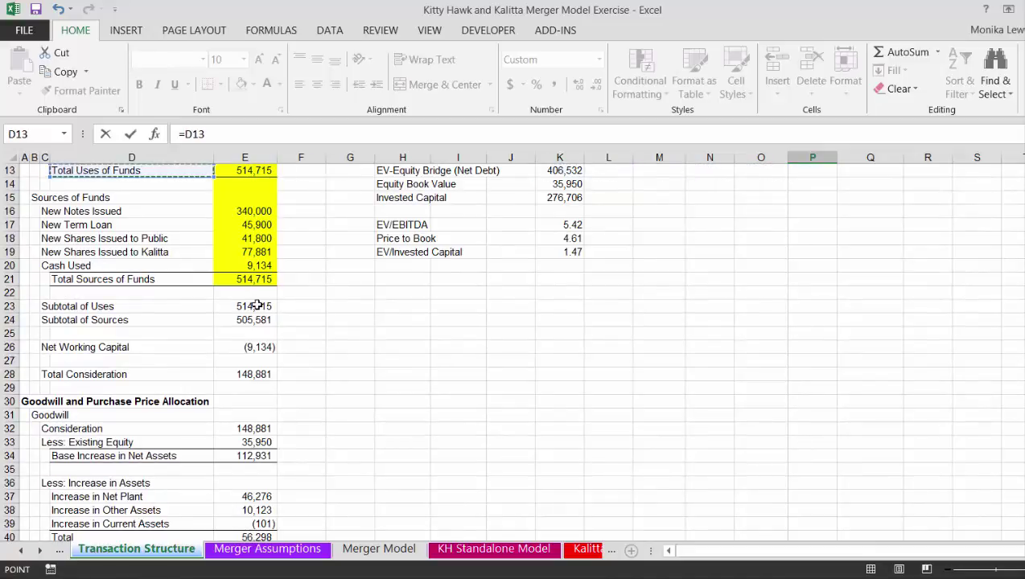
key(Up)
key(Up)
key(Up)
key(Up)
key(Up)
key(Up)
key(Up)
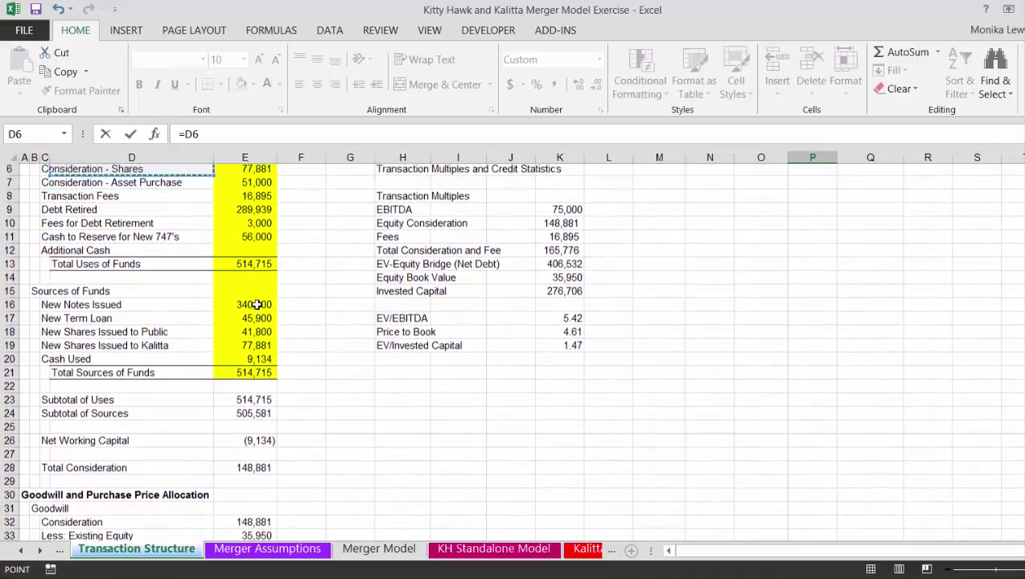
key(Up)
key(Up)
key(Down)
key(Down)
key(Down)
key(Down)
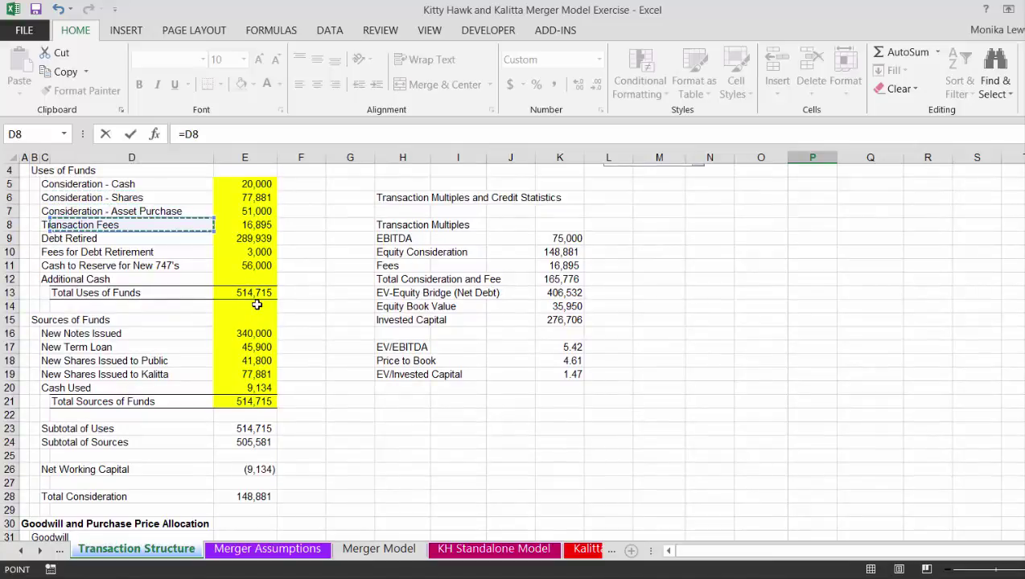
key(Down)
key(Down)
key(Down)
key(Down)
key(Down)
key(Down)
key(Down)
key(Down)
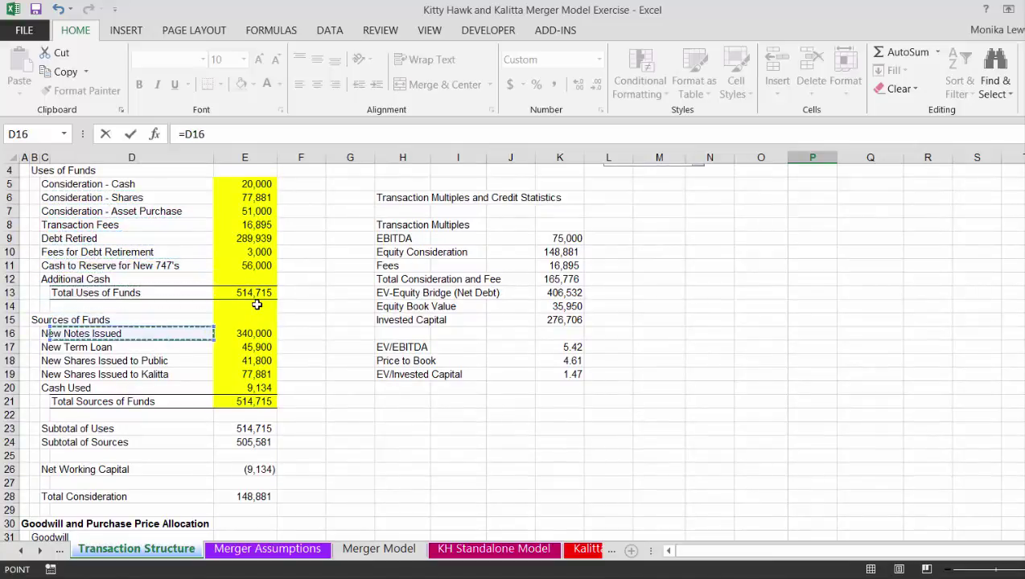
key(Down)
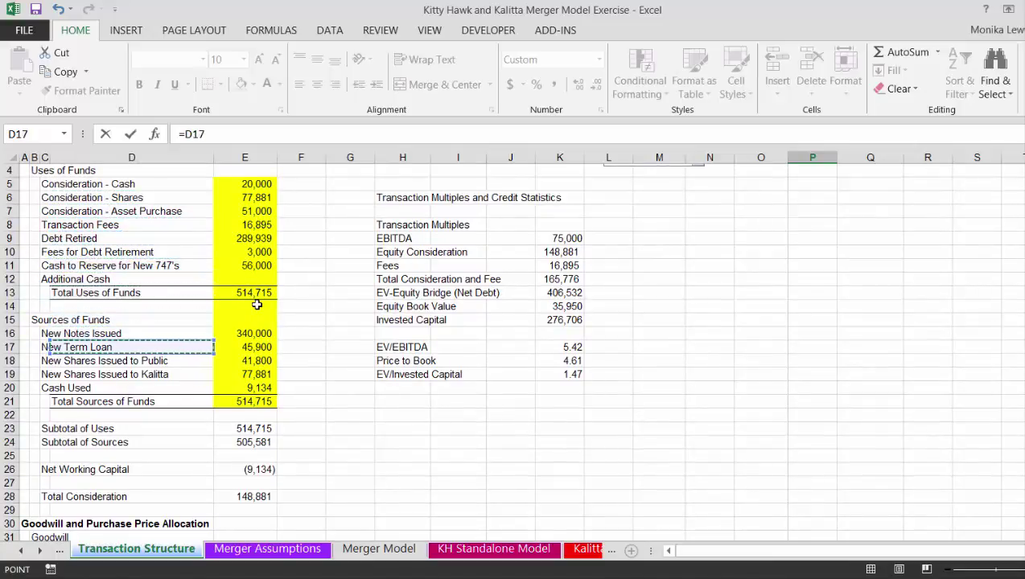
key(Down)
key(Down)
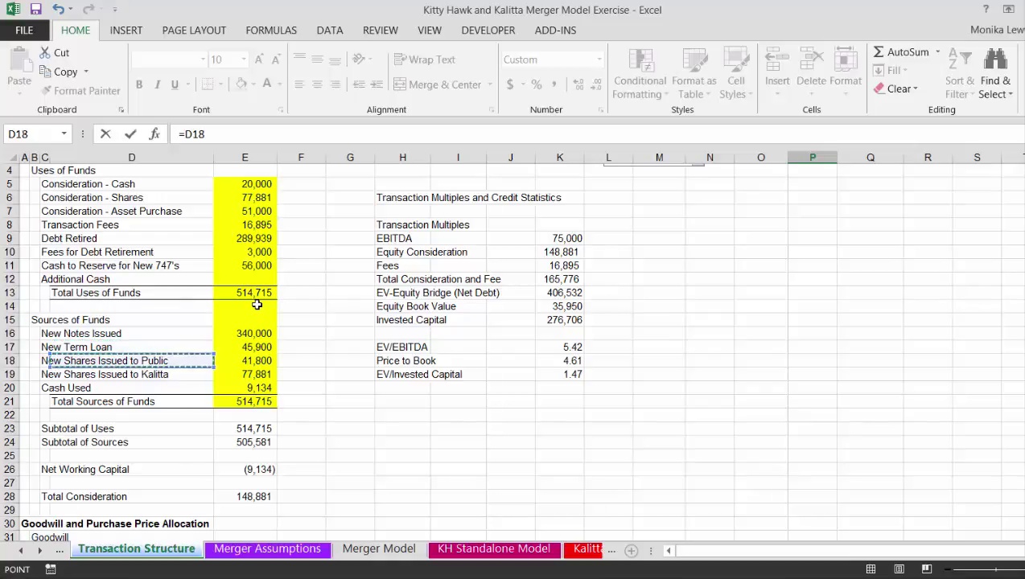
key(Right)
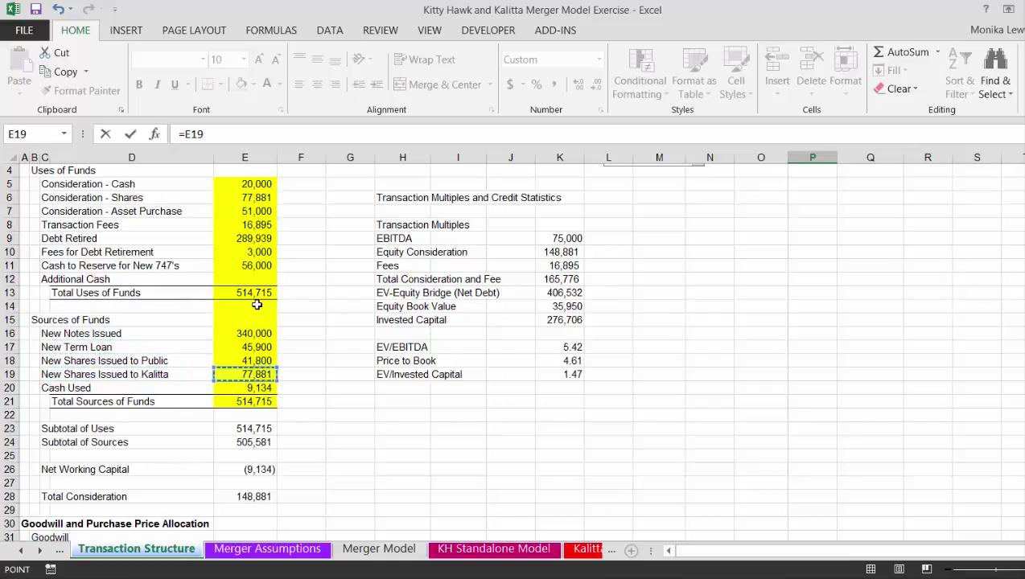
key(Escape)
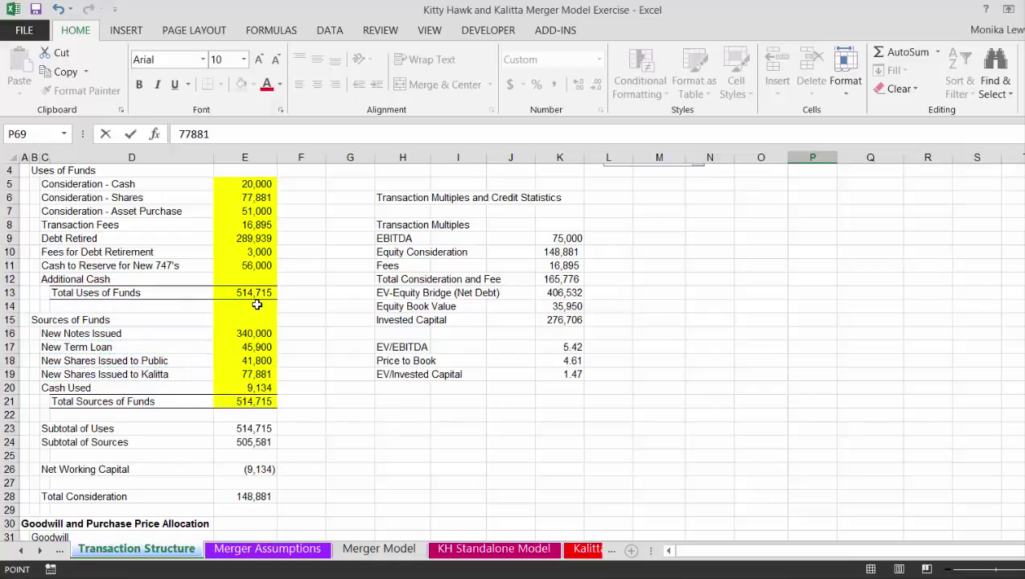
- Set the Common Equity entry of the New Equity Issued column (P69) to the shares issued to Kalitta plus those issued to the public, =E19+E18
text(=)
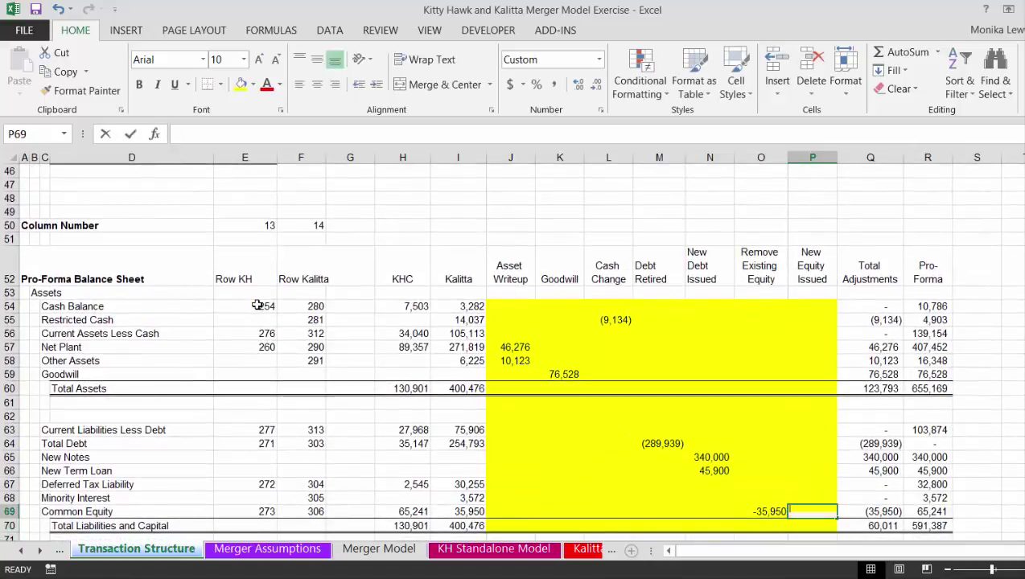
key(Page_Up)
key(Page_Up)
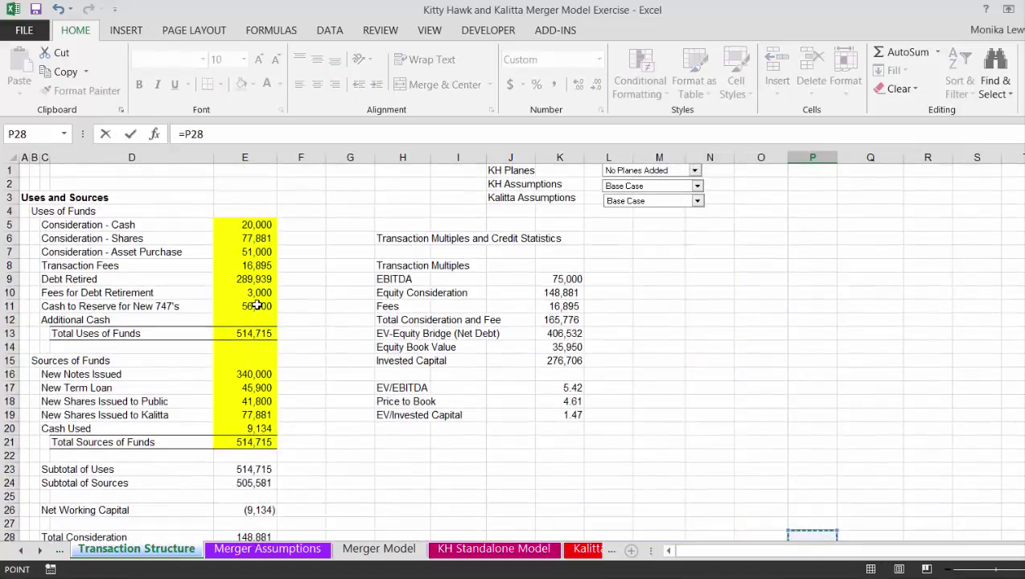
click(221, 416)
key(Left)
key(Right)
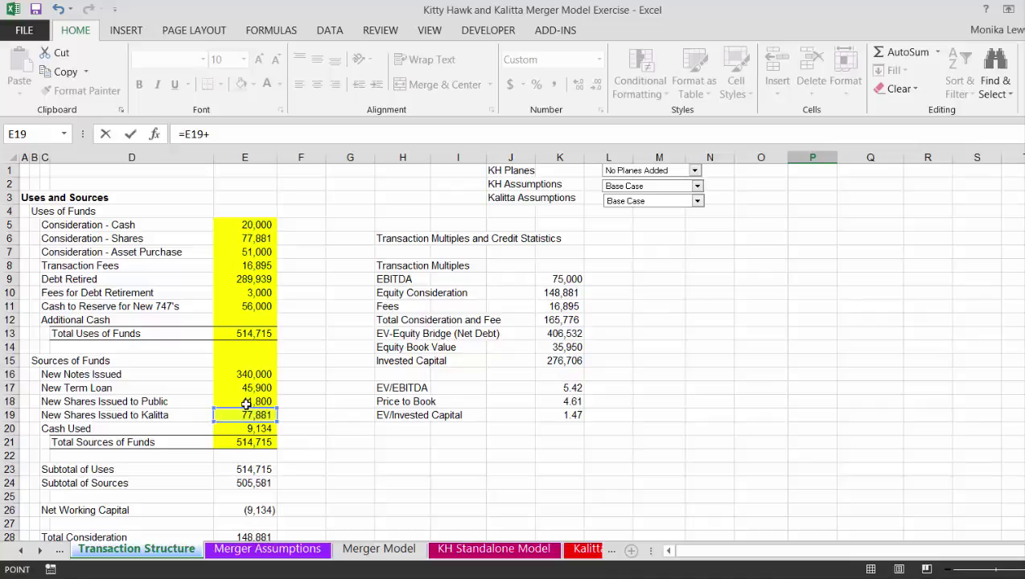
click(246, 403)
key(Return)
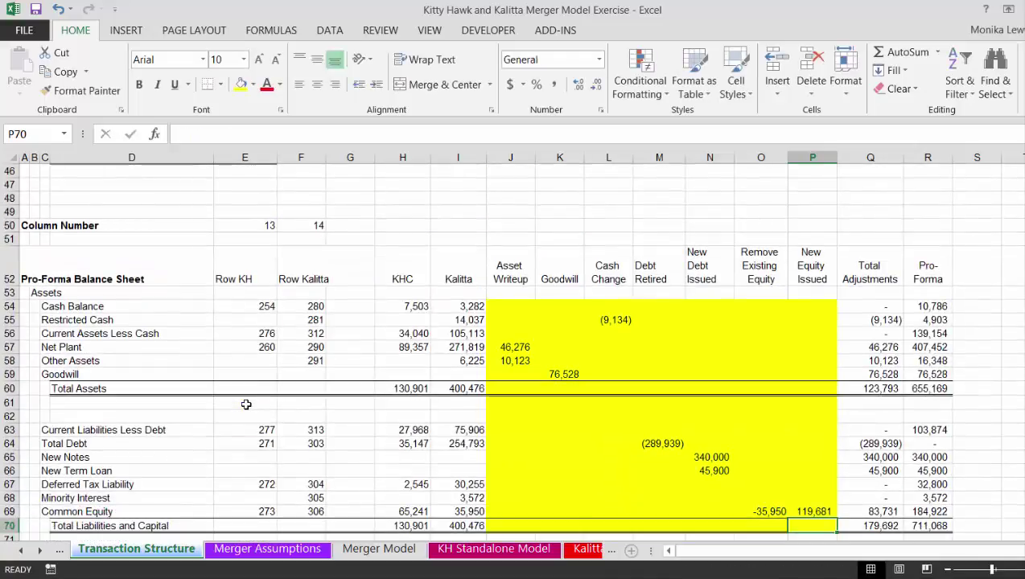
- Examine the Total Adjustments column, comparing the Total Assets figure with Total Liabilities and Capital and checking the lines between them
key(Right)
key(Up)
key(Down)
key(Down)
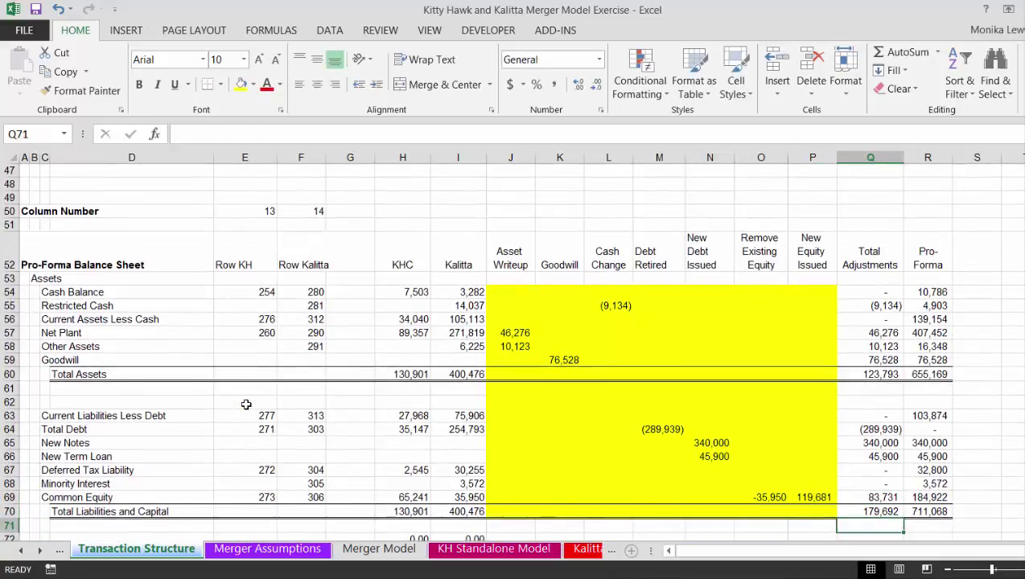
key(Up)
key(Up)
key(Up)
key(Up)
key(Up)
key(Up)
key(Up)
key(Up)
key(Up)
key(Up)
key(Up)
key(Up)
key(Up)
key(Up)
key(Up)
key(Up)
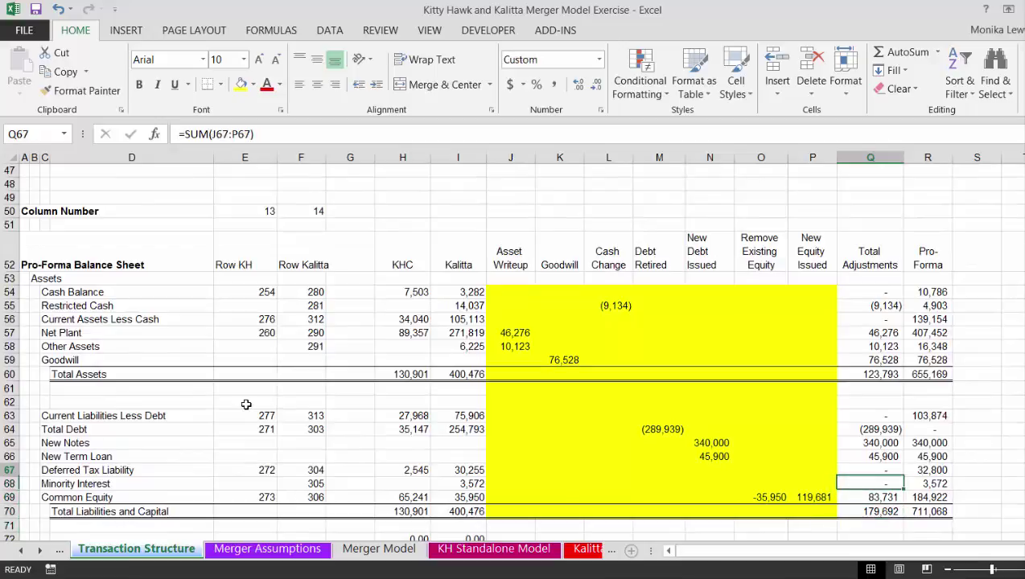
key(Down)
key(Down)
key(Down)
key(Down)
key(Down)
key(Down)
key(Down)
key(Down)
key(Down)
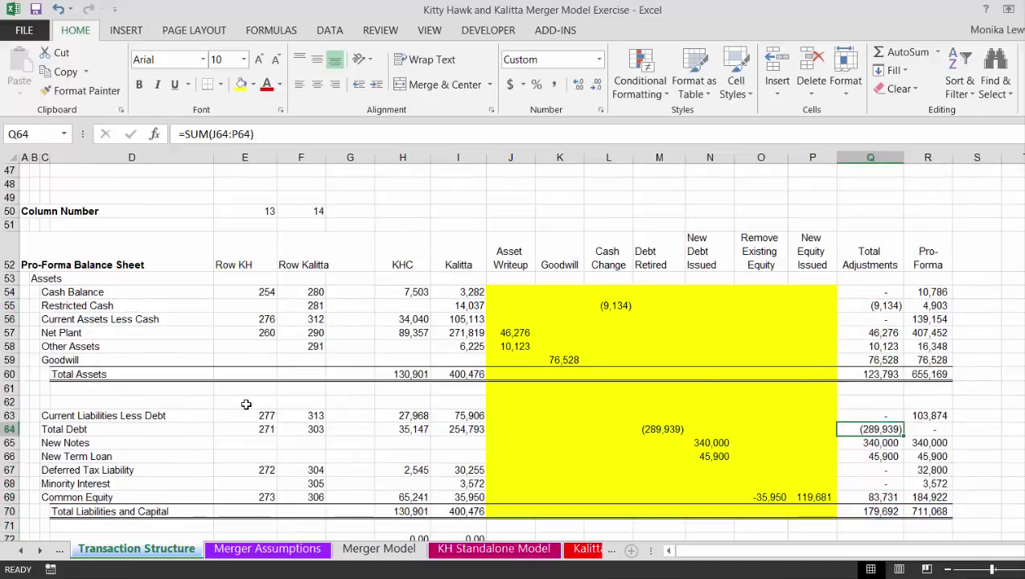
key(Up)
key(Up)
key(Up)
key(Up)
key(Up)
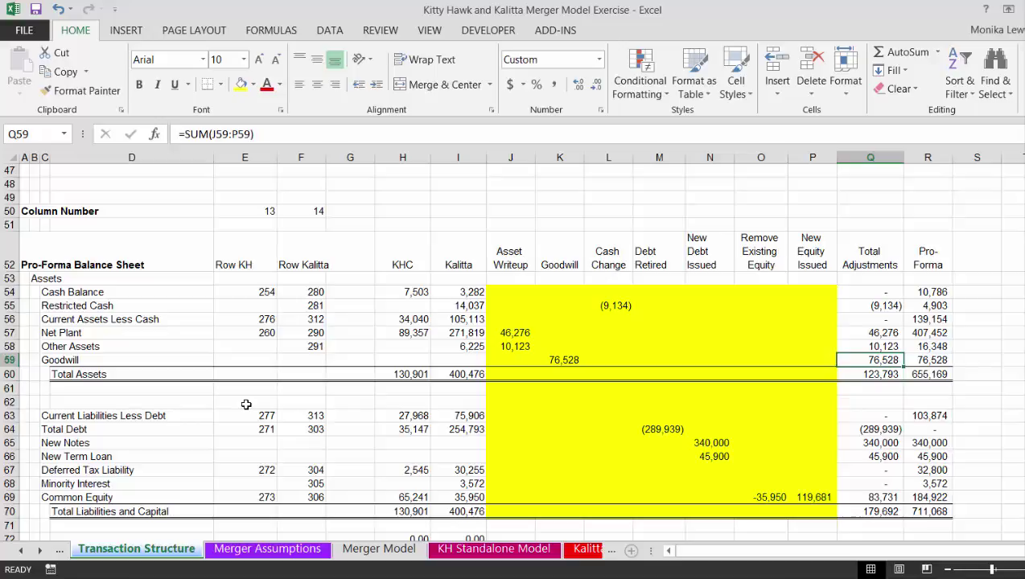
- Add a balance check under the Total Adjustments column in Q72, subtracting Total Assets from Total Liabilities and Capital with =Q70-Q60
key(Down)
key(Down)
key(Down)
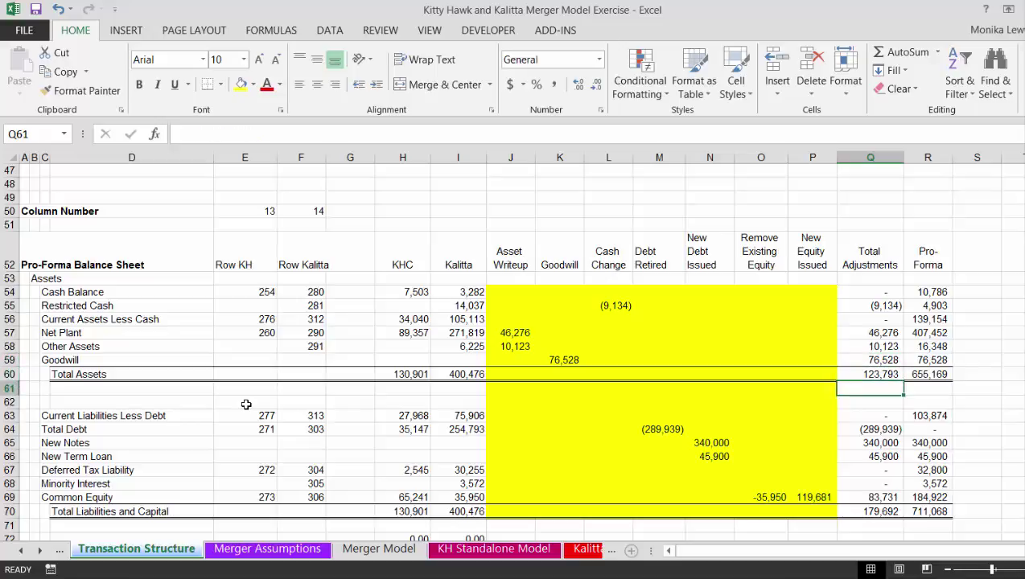
key(Down)
key(Down)
key(Down)
key(Down)
key(Down)
key(Down)
key(Down)
key(Down)
key(Down)
key(Down)
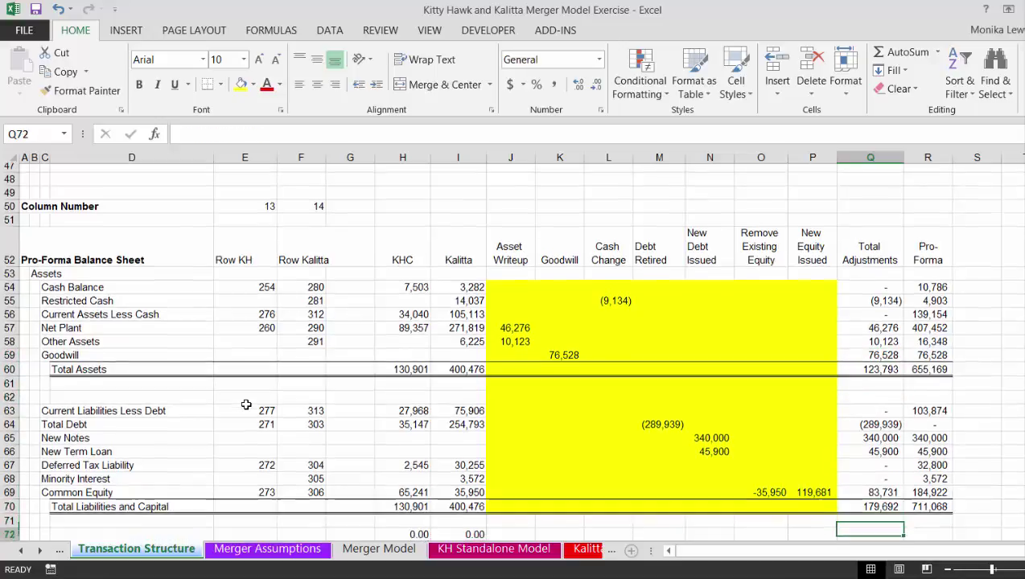
text(=)
key(Up)
key(Up)
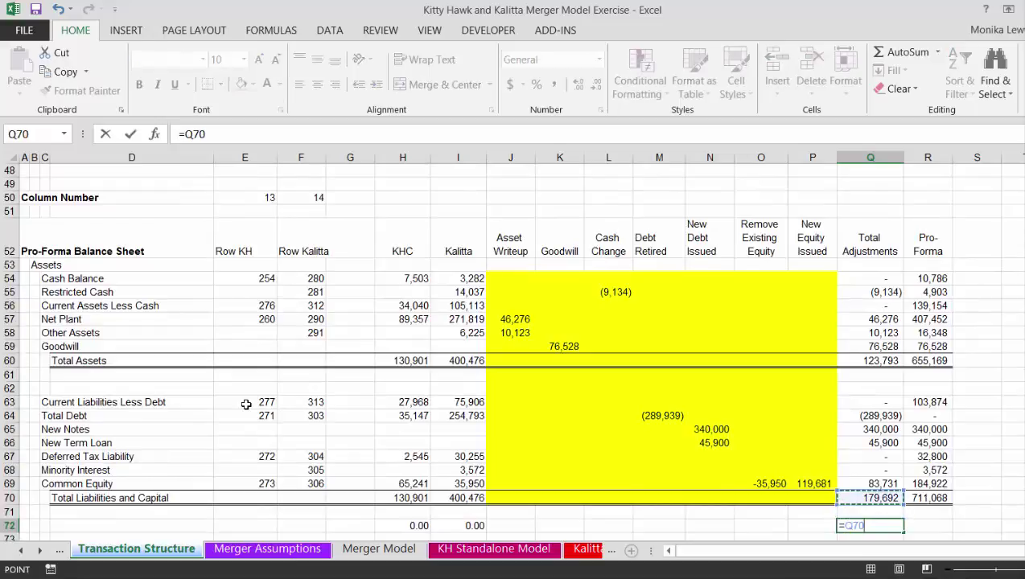
text(-)
key(Up)
key(Up)
key(Up)
key(Up)
key(Up)
key(Up)
key(Up)
key(Up)
key(Up)
key(Up)
key(Up)
key(Up)
key(Up)
key(Up)
key(Up)
key(Up)
key(Up)
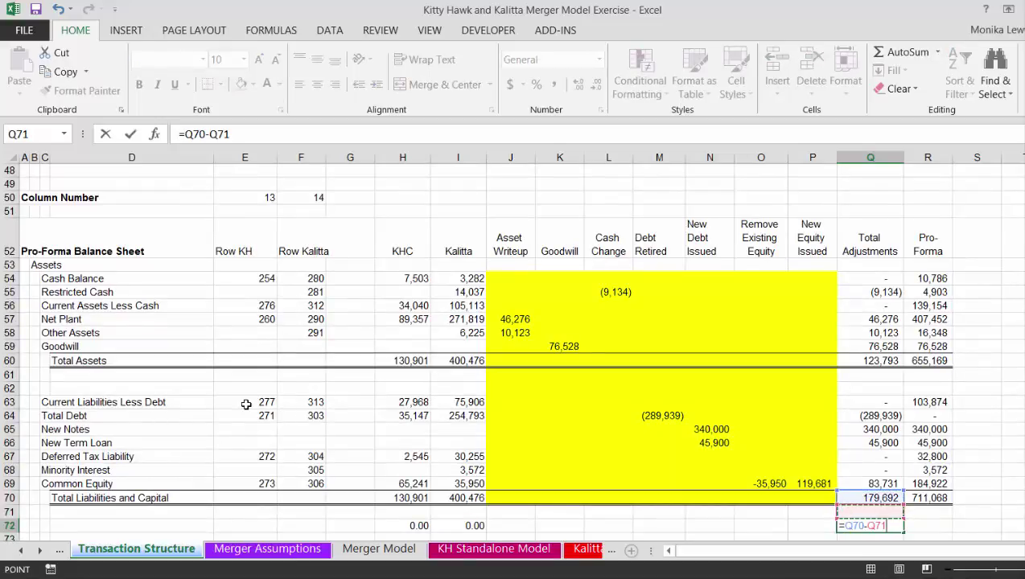
key(Down)
key(Down)
key(Down)
key(Down)
key(Down)
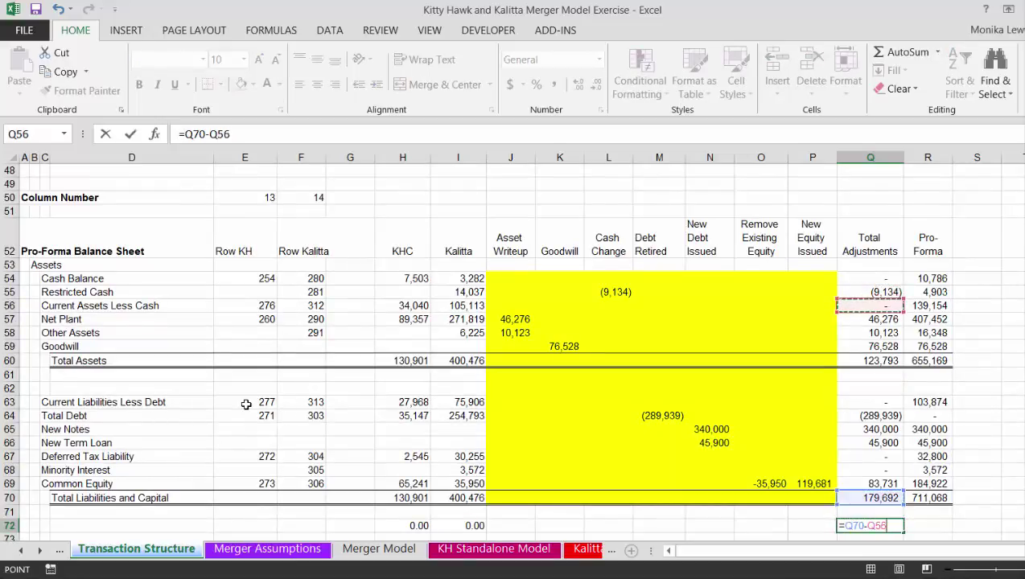
key(Return)
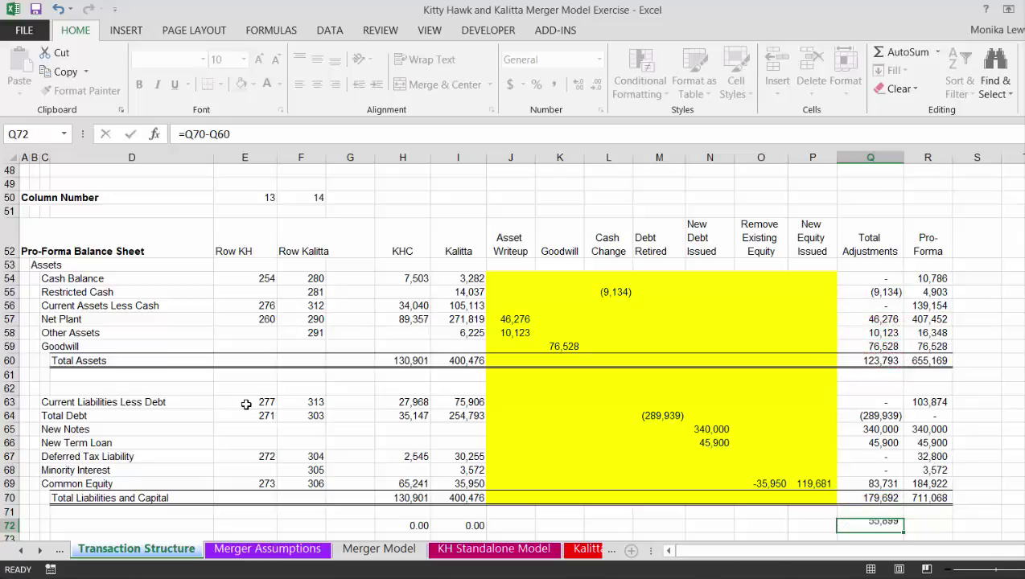
key(Up)
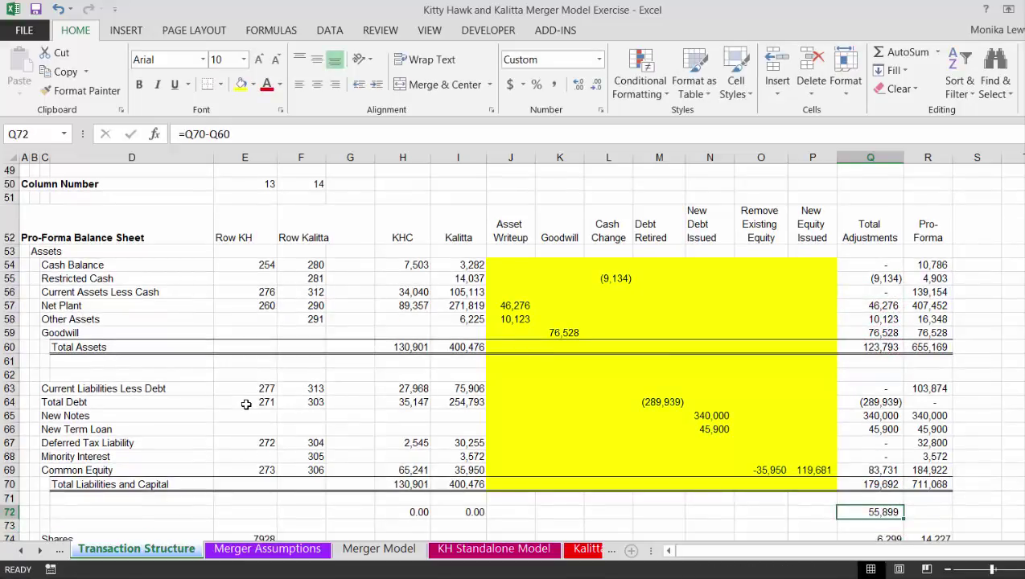
- Examine the goodwill calculation above the pro-forma balance sheet, including the increases in assets, for items missing from the adjustments
key(Left)
key(Up)
key(Up)
key(Up)
key(Up)
key(Up)
key(Up)
key(Up)
key(Up)
key(Up)
key(Up)
key(Up)
key(Up)
key(Up)
key(Up)
key(Up)
key(Up)
key(Up)
key(Up)
key(Up)
key(Up)
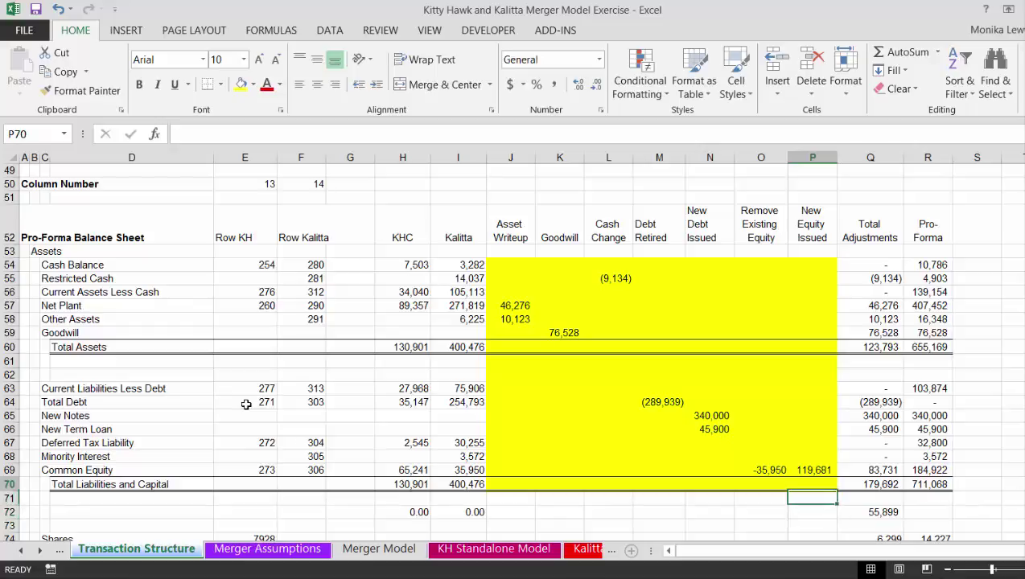
key(Up)
key(Left)
key(Left)
key(Left)
key(Left)
key(Left)
key(Left)
key(Left)
key(Left)
key(Left)
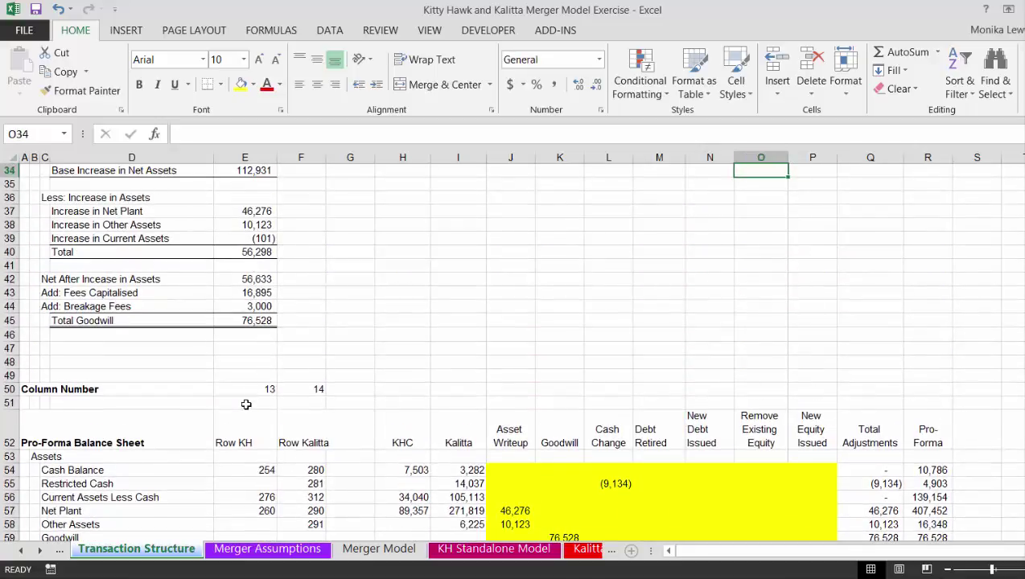
key(Down)
key(Down)
key(Down)
key(Down)
key(Down)
key(Down)
key(Down)
key(Down)
key(Down)
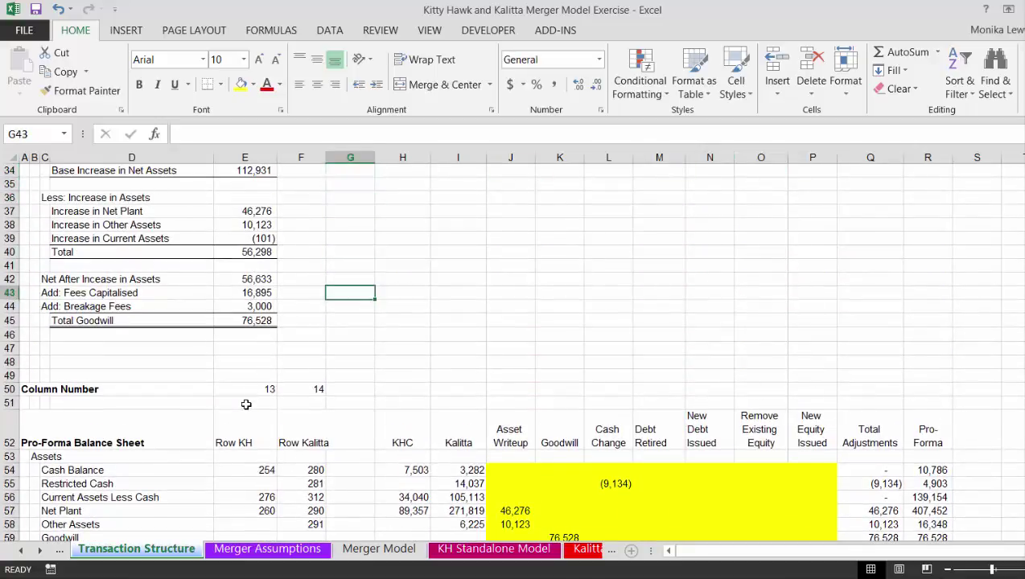
key(Left)
key(Down)
key(Down)
key(Down)
key(Down)
key(Down)
key(Down)
key(Down)
key(Down)
key(Down)
key(Down)
key(Down)
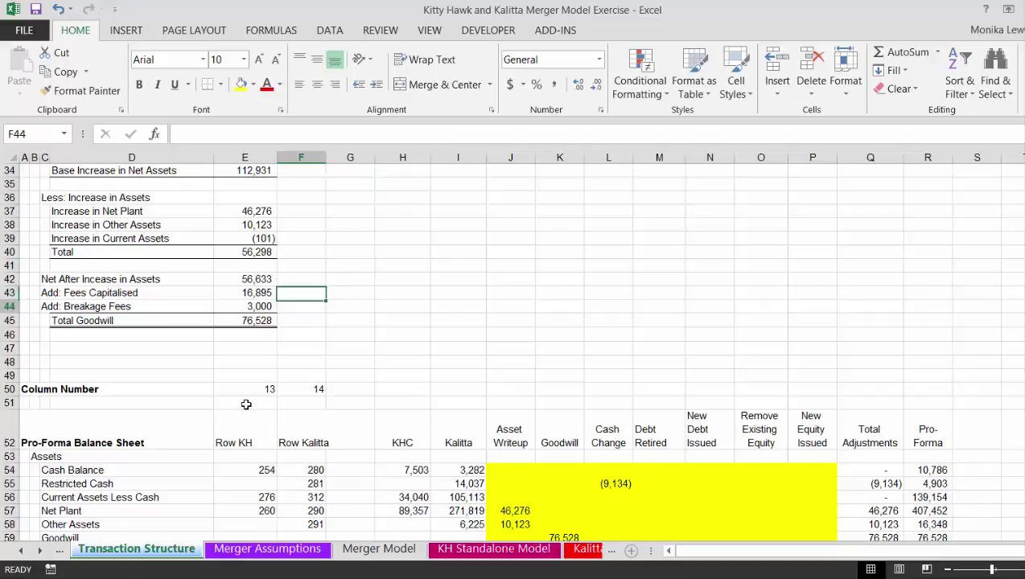
- Check the asset lines of the pro-forma balance sheet from Restricted Cash to Goodwill against the increases in assets
key(Down)
key(Down)
key(Down)
key(Down)
key(Up)
key(Up)
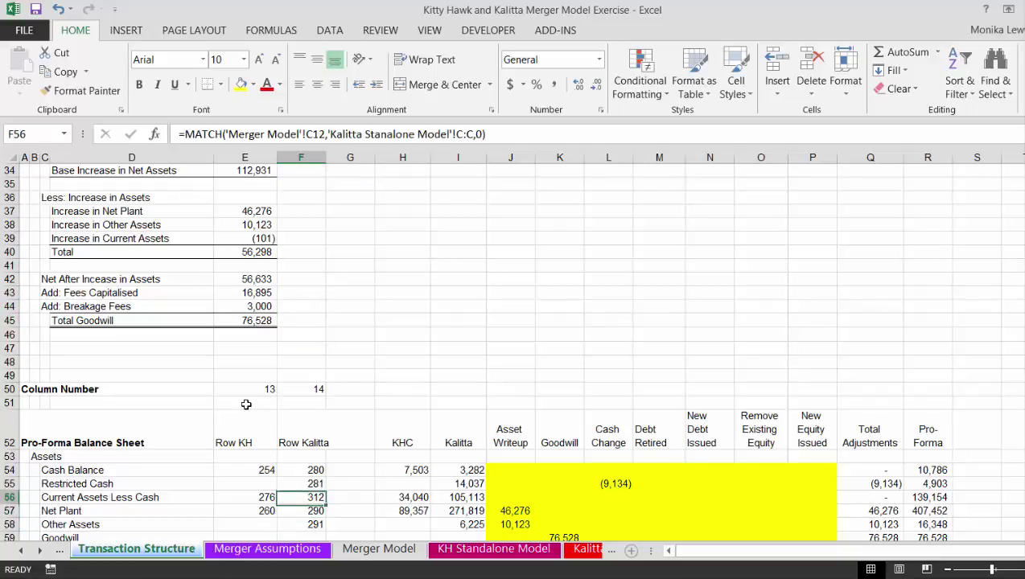
key(Left)
key(Left)
key(Right)
key(Right)
key(Up)
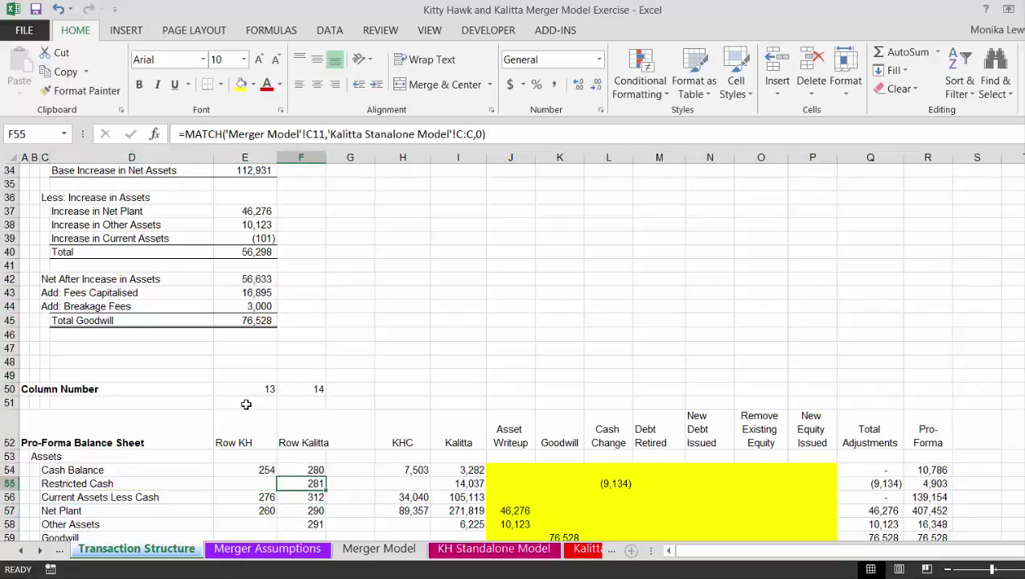
key(Down)
key(Down)
key(Down)
key(Down)
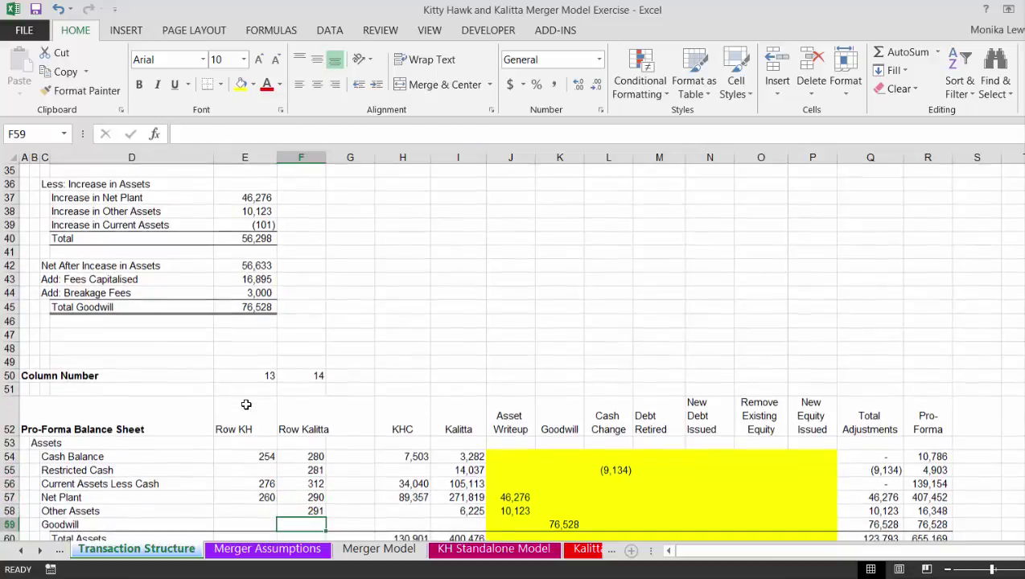
- Link the Current Assets Less Cash entry of the Asset Writeup column (J56) to Increase in Current Assets with =E39
key(Up)
key(Up)
key(Up)
key(Right)
key(Right)
key(Right)
key(Right)
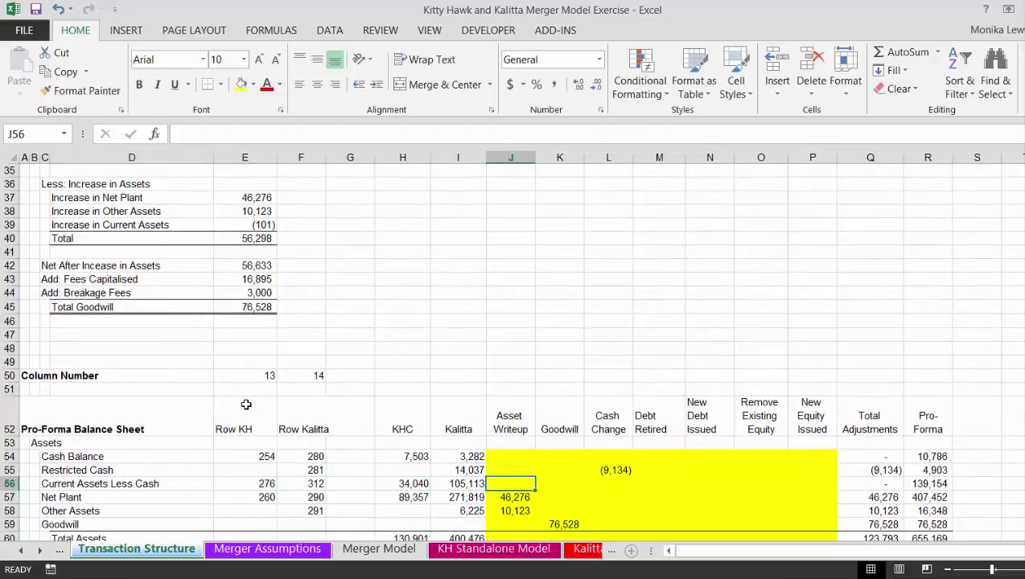
key(Left)
key(Left)
key(Left)
key(Left)
key(Left)
key(Left)
key(Left)
key(Left)
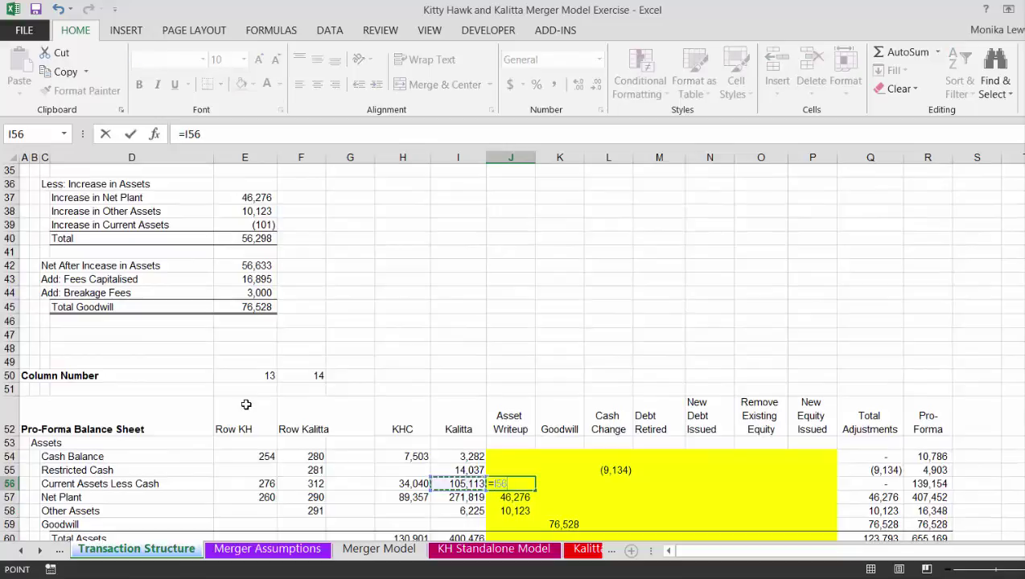
key(Up)
key(Up)
key(Up)
key(Up)
key(Up)
key(Up)
key(Up)
key(Up)
key(Up)
key(Up)
key(Up)
key(Up)
key(Up)
key(Up)
key(Up)
key(Up)
key(Up)
key(Up)
key(Up)
key(Up)
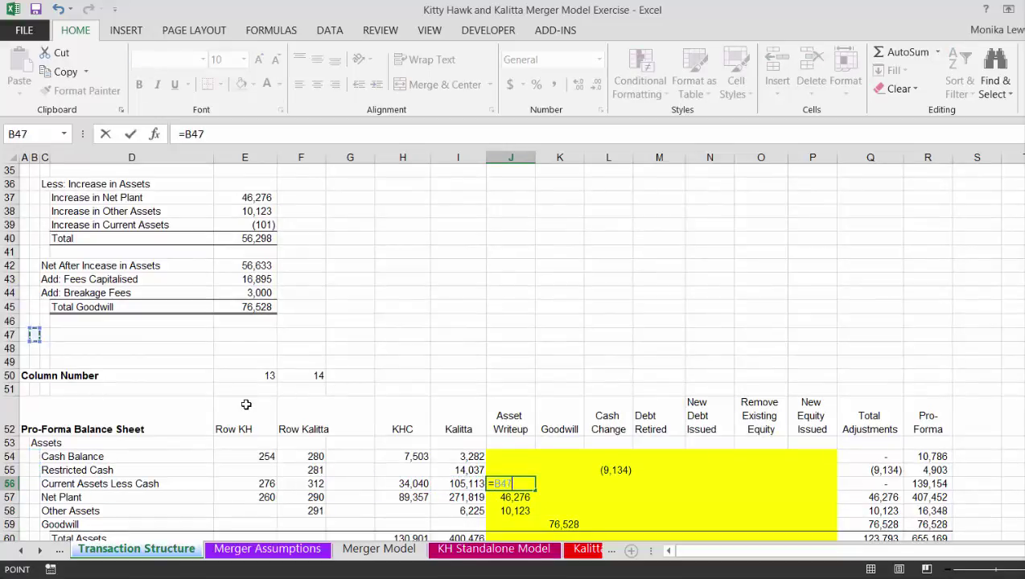
key(Down)
key(Down)
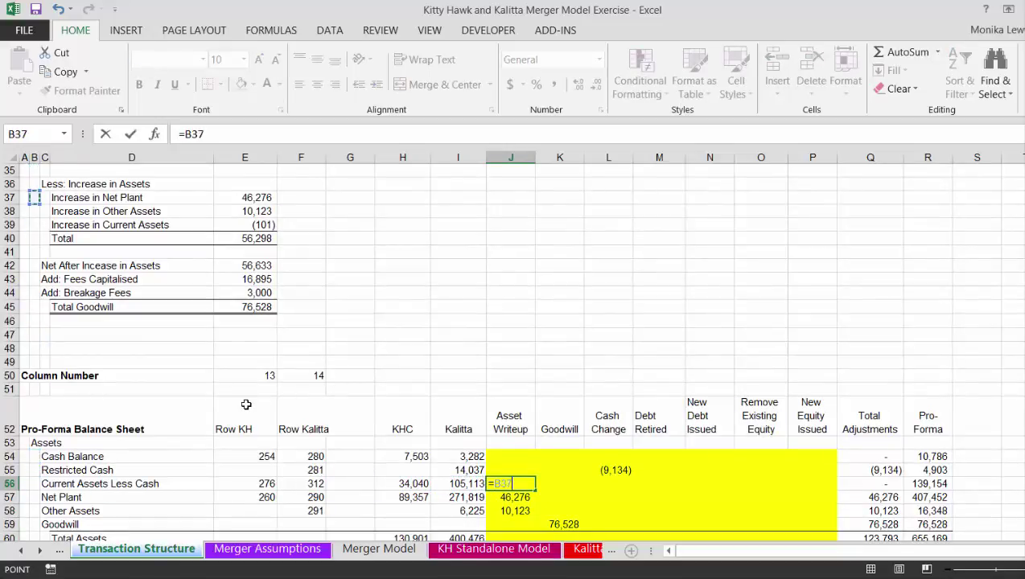
key(Right)
key(Right)
key(Down)
key(Down)
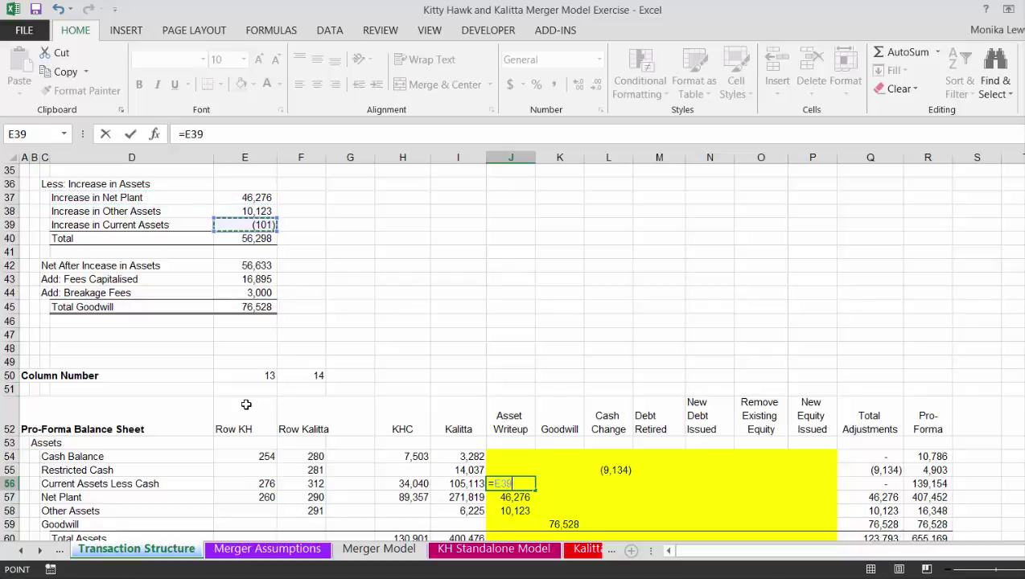
key(Return)
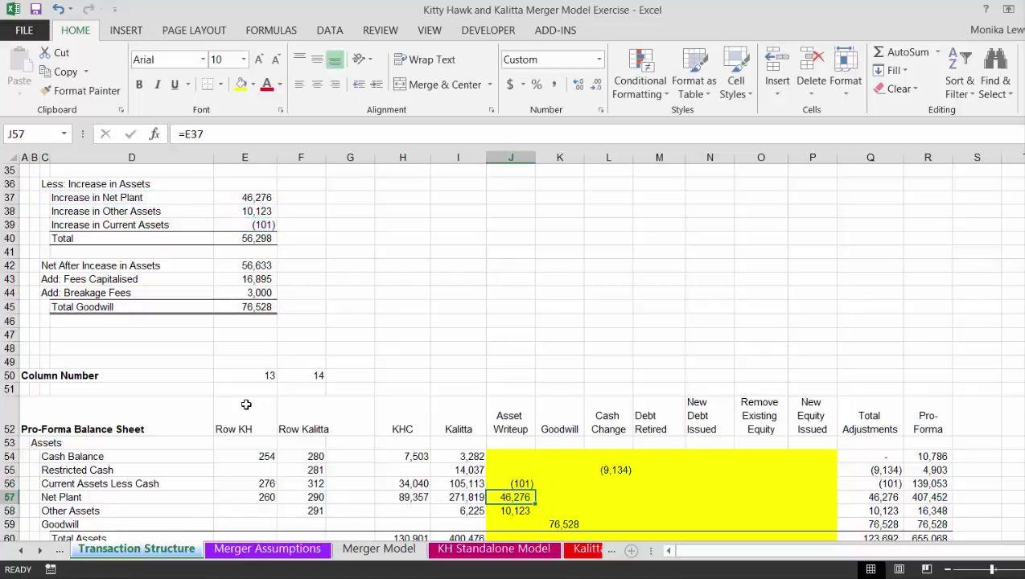
- Check the adjustment columns of the pro-forma balance sheet down to the balance check in row 72
key(Down)
key(Down)
key(Down)
key(Down)
key(Down)
key(Down)
key(Down)
key(Down)
key(Down)
key(Down)
key(Down)
key(Down)
key(Down)
key(Down)
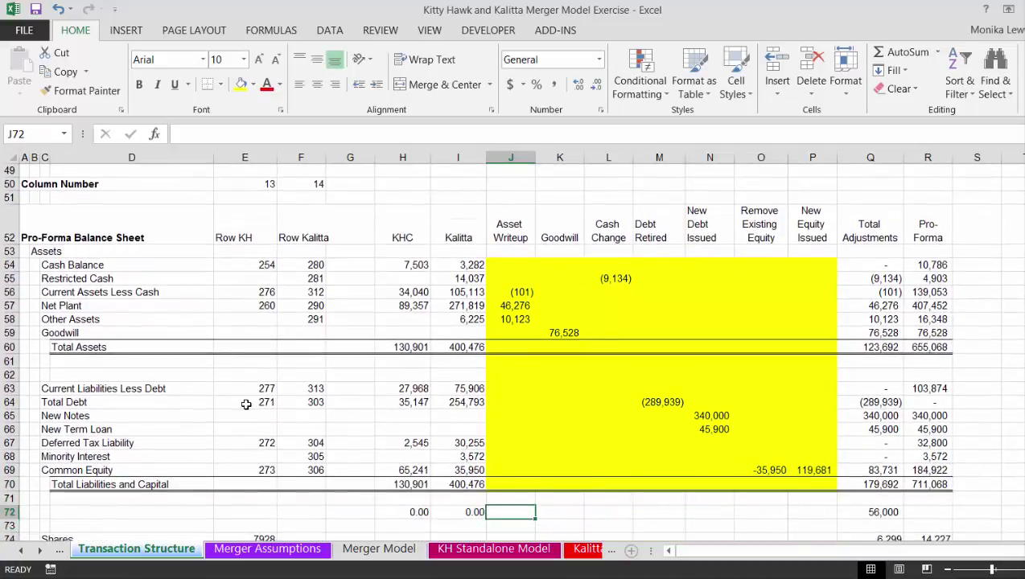
- Examine the Uses and Sources of Funds section for items missing from the pro-forma balance sheet adjustments
key(Up)
key(Up)
key(Up)
key(Up)
key(Up)
key(Up)
key(Up)
key(Up)
key(Up)
key(Up)
key(Up)
key(Up)
key(Up)
key(Up)
key(Up)
key(Up)
key(Up)
key(Up)
key(Up)
key(Up)
key(Up)
key(Up)
key(Up)
key(Up)
key(Up)
key(Up)
key(Up)
key(Up)
key(Up)
key(Up)
key(Up)
key(Up)
key(Up)
key(Up)
key(Up)
key(Up)
key(Up)
key(Up)
key(Up)
key(Up)
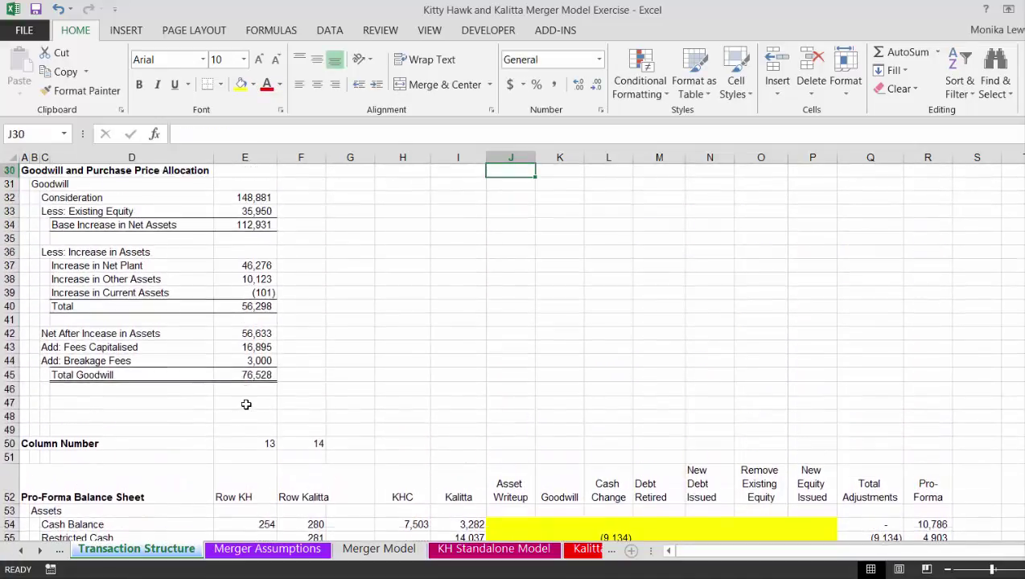
key(Up)
key(Up)
key(Up)
key(Up)
key(Up)
key(Up)
key(Up)
key(Up)
key(Down)
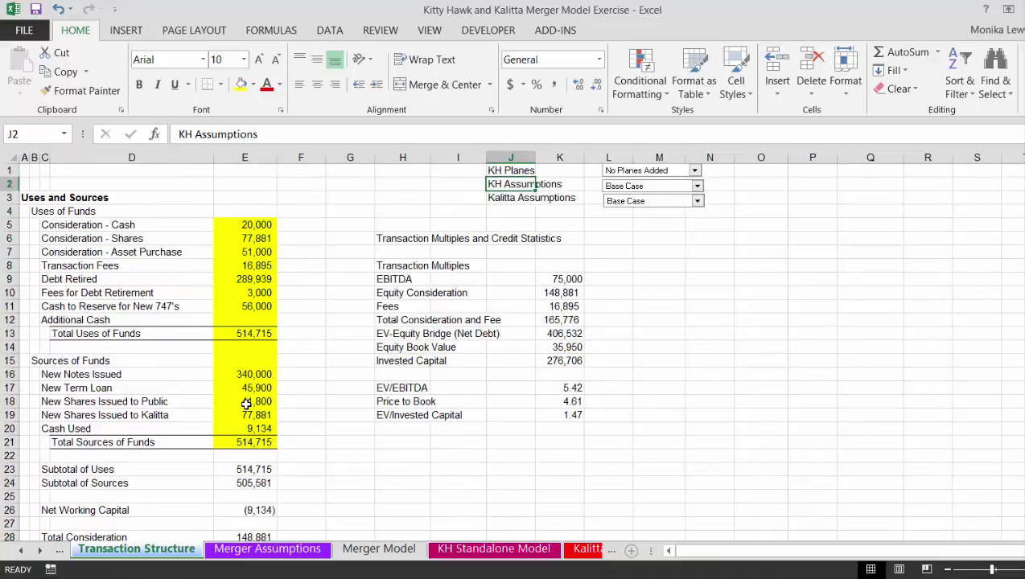
key(Down)
key(Down)
key(Down)
key(Down)
key(Down)
key(Down)
key(Down)
key(Left)
key(Left)
key(Left)
key(Left)
key(Left)
key(Down)
key(Down)
key(Down)
key(Down)
key(Down)
key(Down)
key(Down)
key(Down)
key(Down)
key(Down)
key(Down)
key(Down)
key(Down)
key(Down)
key(Down)
key(Down)
key(Down)
key(Down)
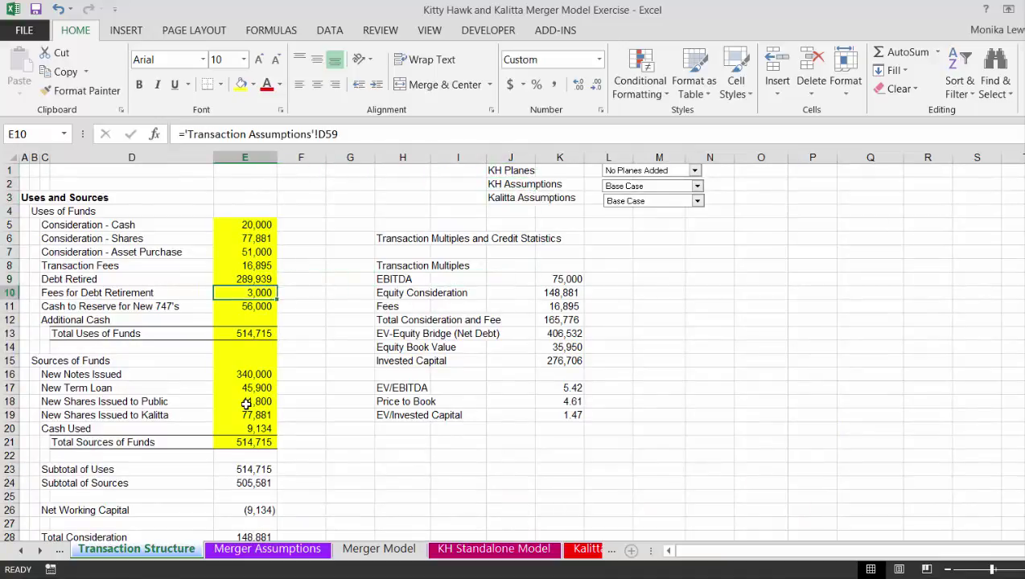
- Compare the Cash Change and Asset Writeup entries in the pro-forma asset lines with the uses of funds
key(Down)
key(Down)
key(Down)
key(Down)
key(Down)
key(Down)
key(Down)
key(Down)
key(Down)
key(Down)
key(Down)
key(Down)
key(Down)
key(Down)
key(Down)
key(Down)
key(Down)
key(Down)
key(Down)
key(Down)
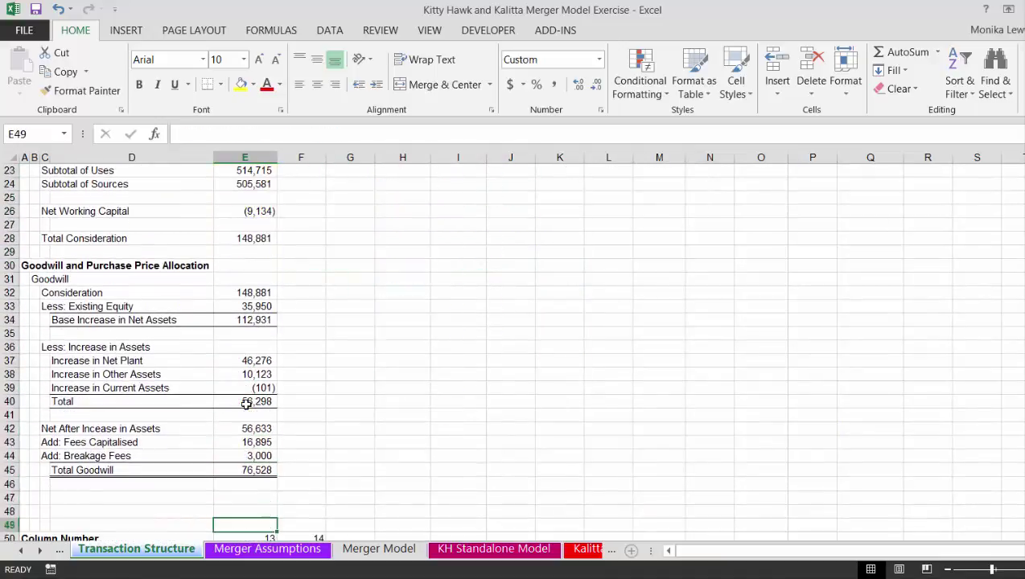
key(Right)
key(Right)
key(Right)
key(Right)
key(Right)
key(Right)
key(Right)
key(Right)
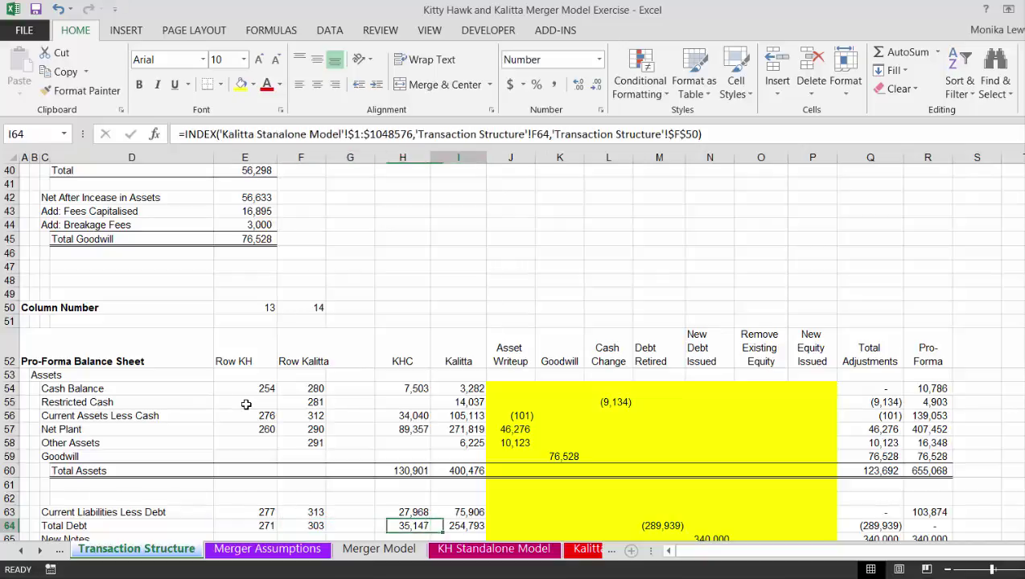
key(Up)
key(Up)
key(Up)
key(Up)
key(Up)
key(Up)
key(Up)
key(Up)
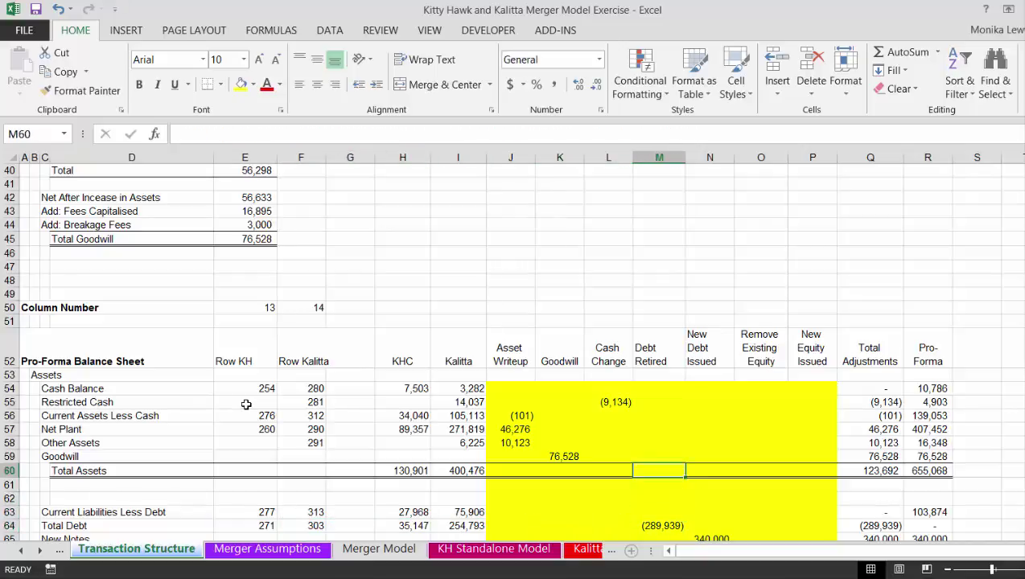
key(Left)
key(Up)
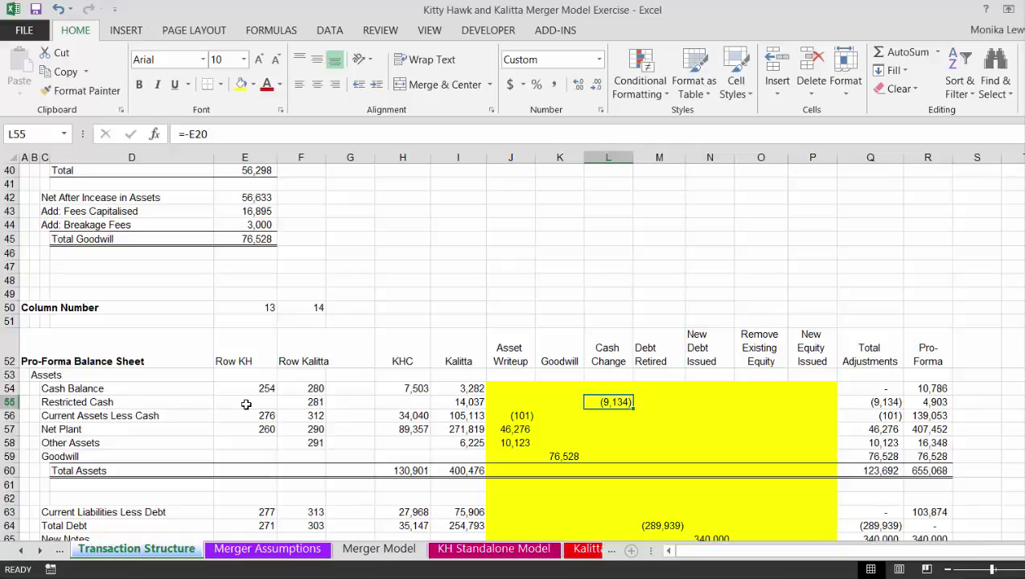
key(Down)
key(Down)
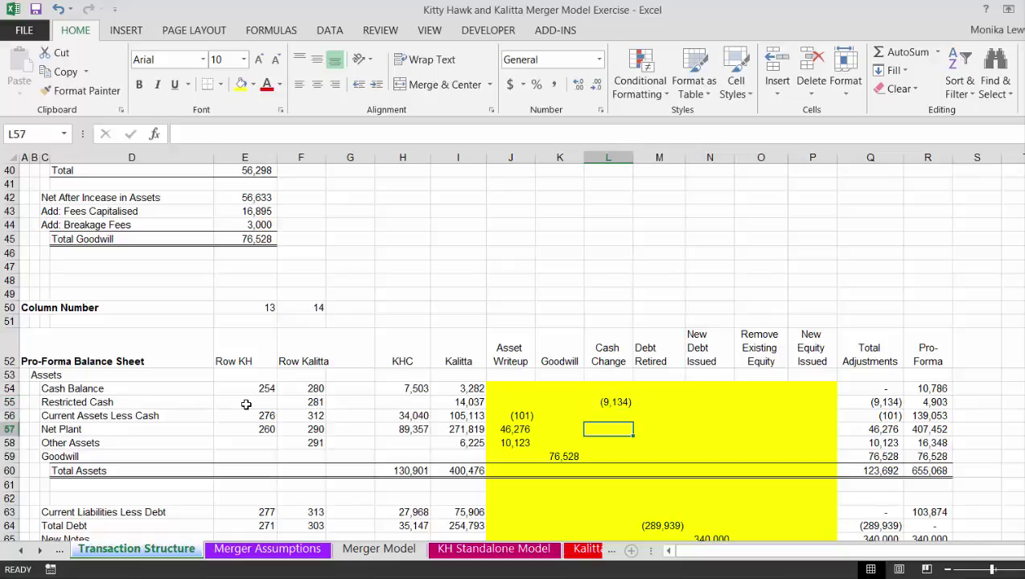
key(Left)
key(Left)
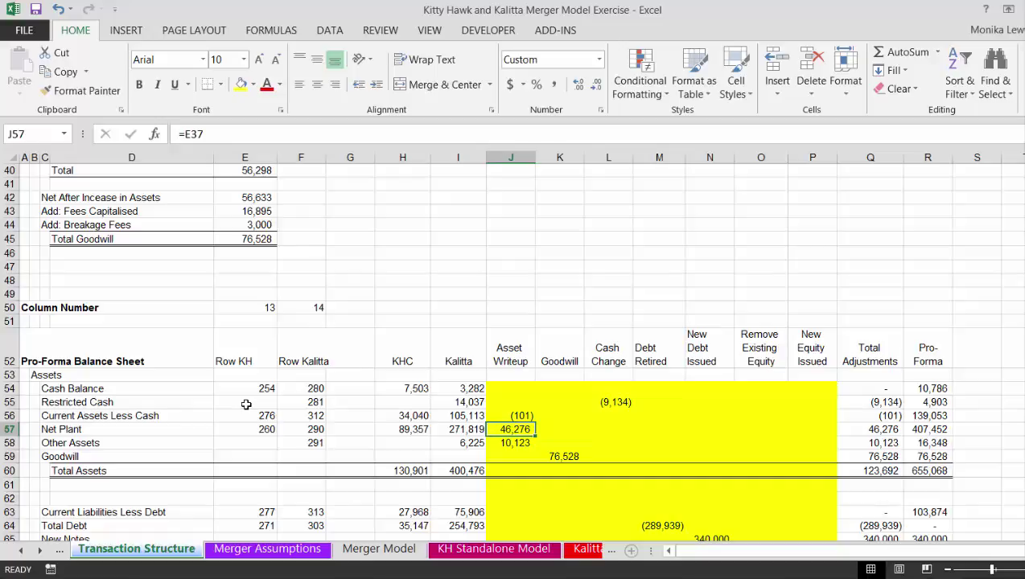
- Insert a column between Cash Change and Debt Retired in the pro-forma balance sheet and title it New Aircraft in M52
key(Right)
key(Right)
key(Right)
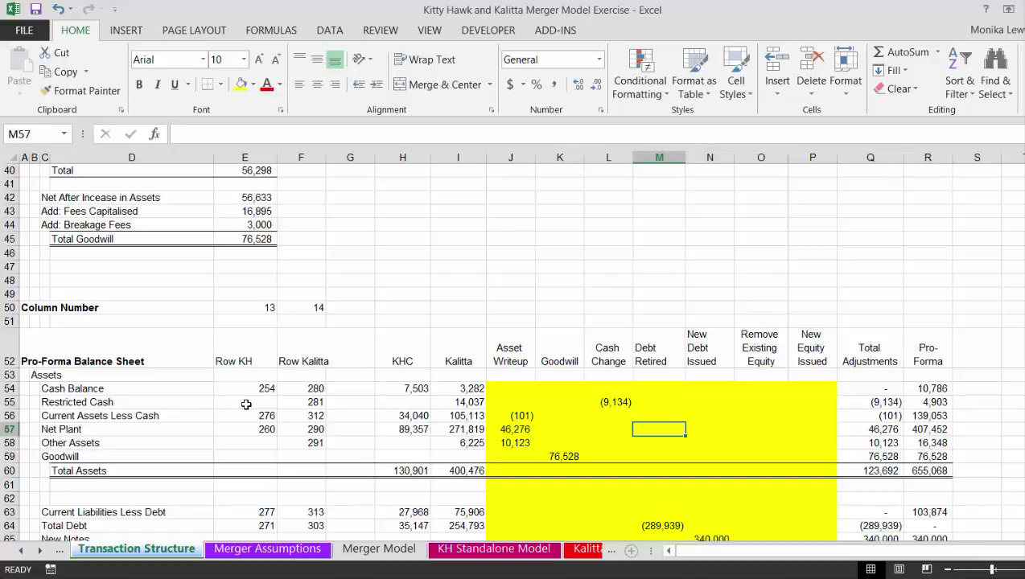
key(ctrl+space)
key(ctrl+shift+plus)
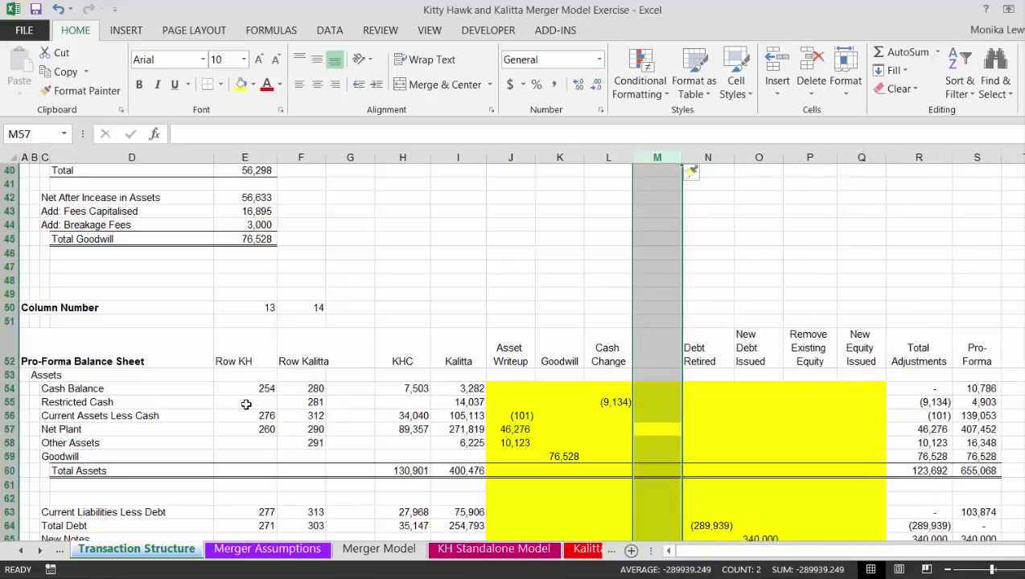
key(Up)
key(Up)
key(Up)
key(Up)
key(Up)
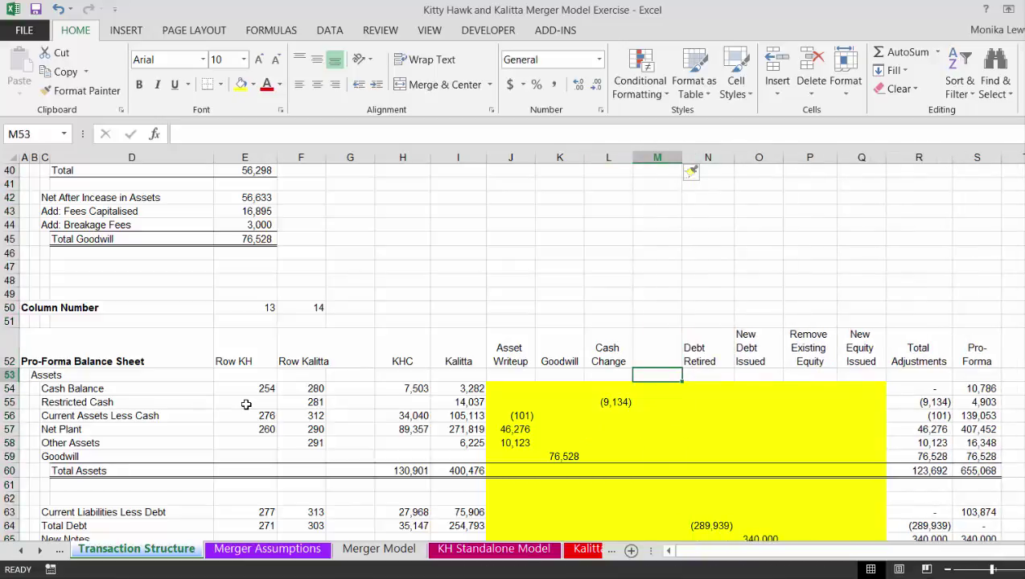
text(New Airc)
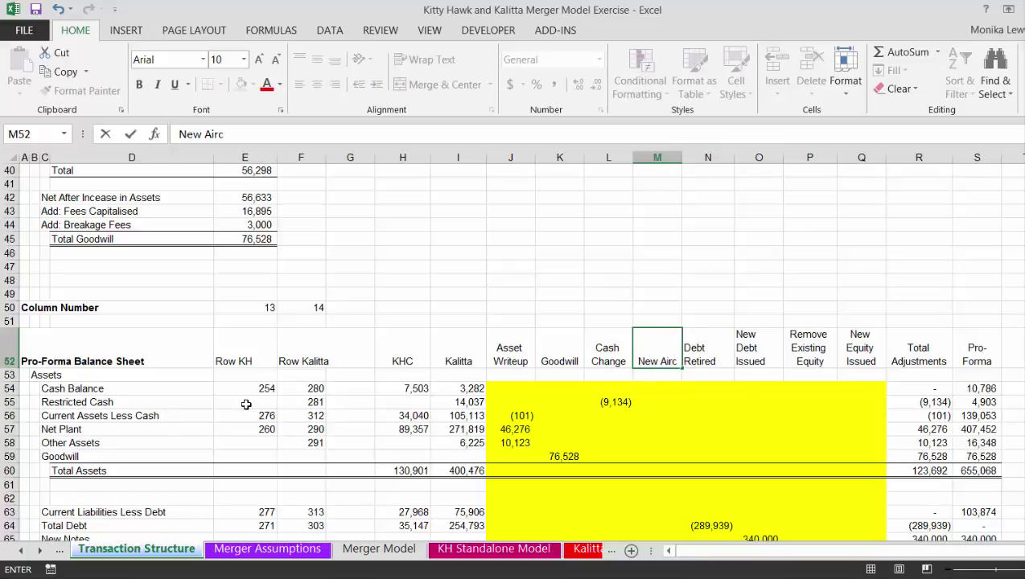
text(raft)
key(Return)
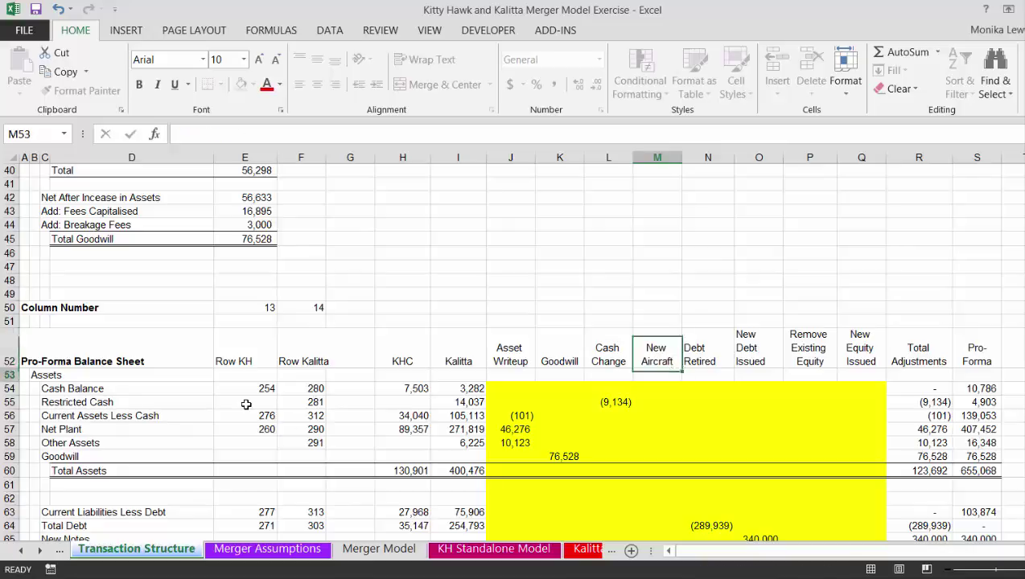
- Link the New Aircraft adjustment on the Net Plant line (M57) to Cash to Reserve for New 747's in E11
key(Down)
key(Down)
key(Down)
key(Down)
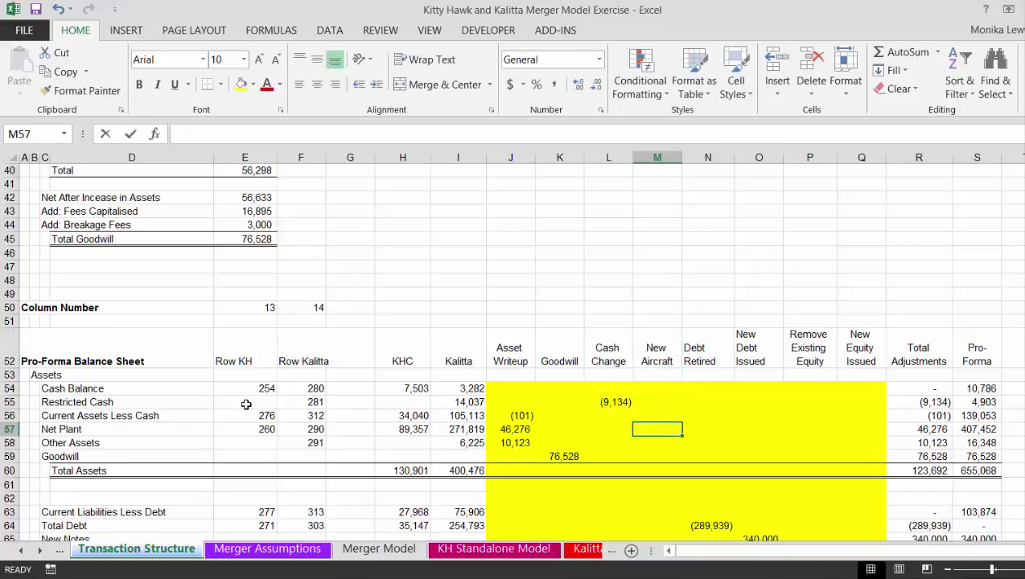
text(=)
key(Left)
key(Left)
key(Left)
key(Left)
key(Home)
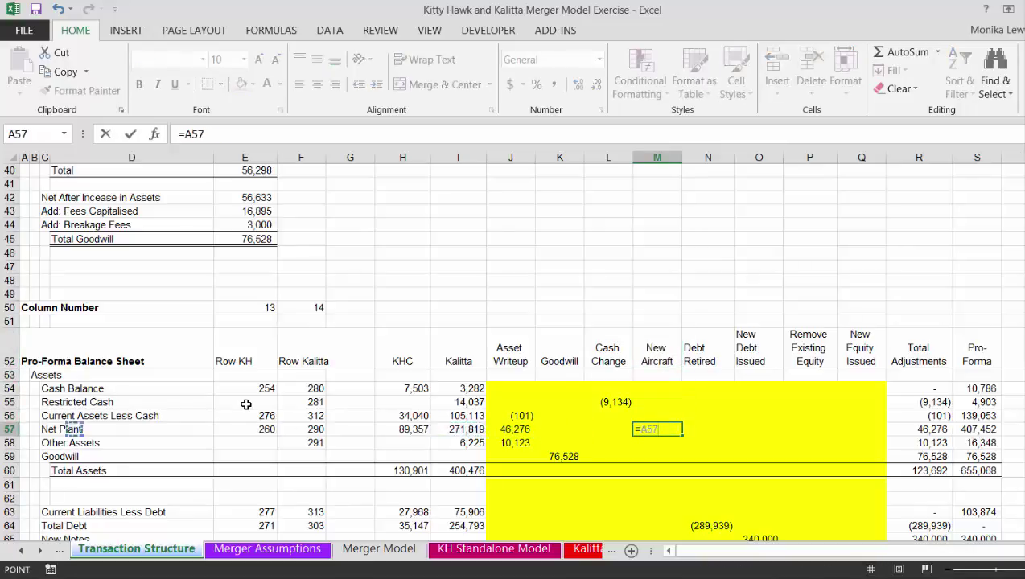
key(Up)
key(Up)
key(Up)
key(Up)
key(Up)
key(Up)
key(Up)
key(Up)
key(Up)
key(Up)
key(Up)
key(Up)
key(Up)
key(Up)
key(Up)
key(Up)
key(Up)
key(Up)
key(Up)
key(Up)
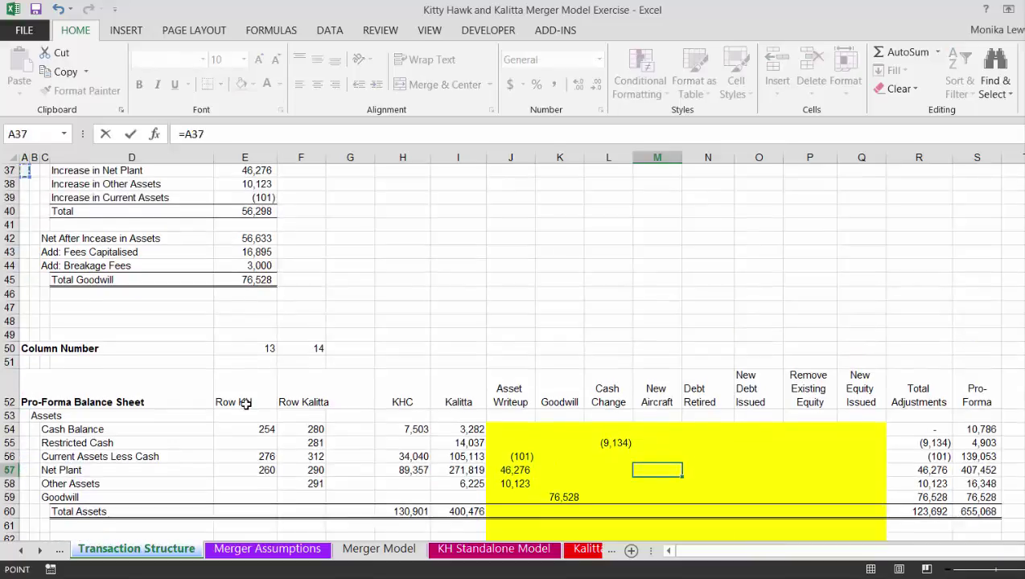
key(Up)
key(Up)
key(Up)
key(Up)
key(Up)
key(Up)
key(Up)
key(Up)
key(Up)
key(Up)
key(Up)
key(Up)
key(Up)
key(Up)
key(Up)
key(Up)
key(Up)
key(Up)
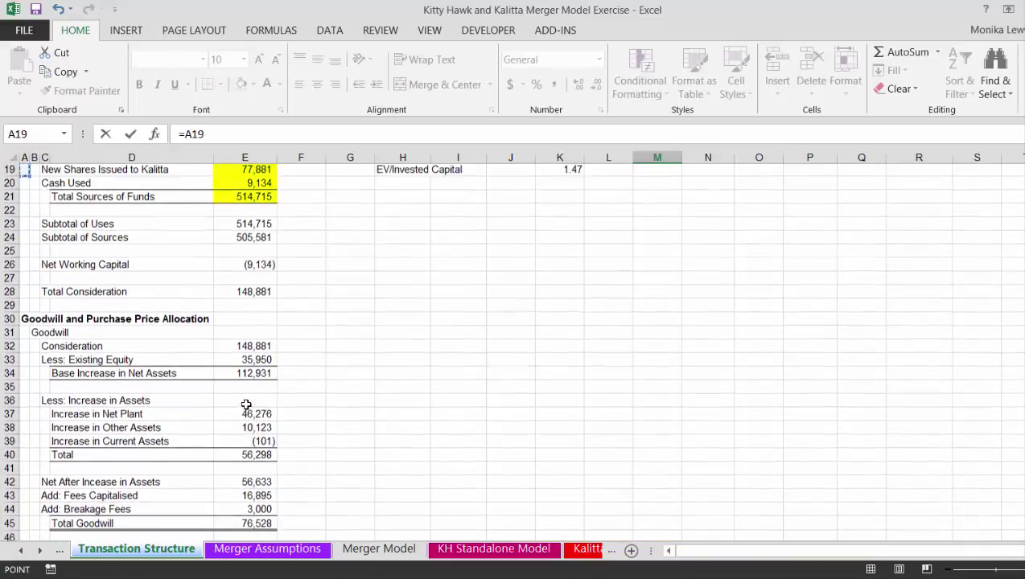
key(Up)
key(Up)
key(Up)
key(Up)
key(Up)
key(Up)
key(Up)
key(Up)
key(Up)
key(Up)
key(Up)
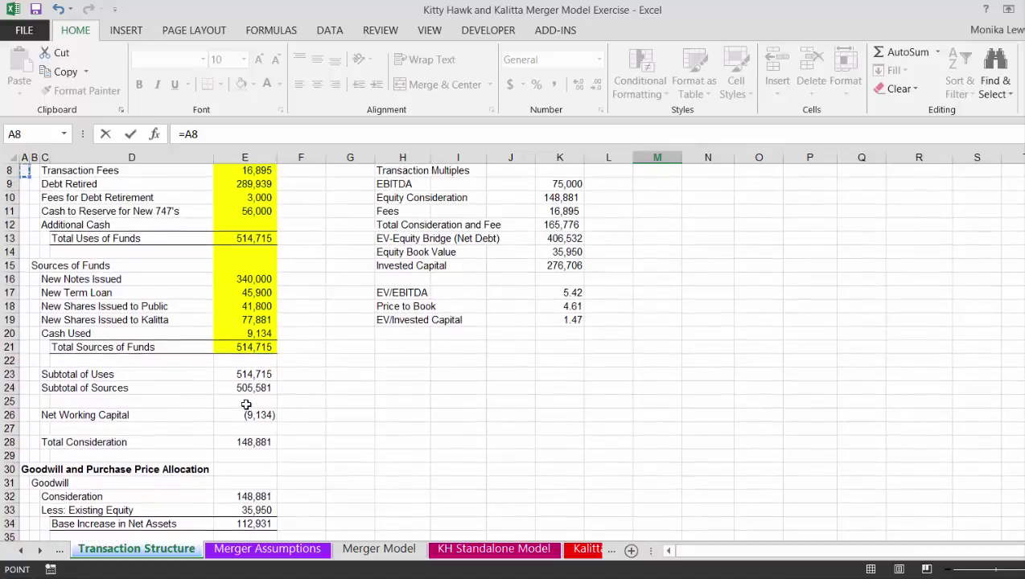
key(Down)
key(Down)
key(Down)
key(Right)
key(Right)
key(Right)
key(Right)
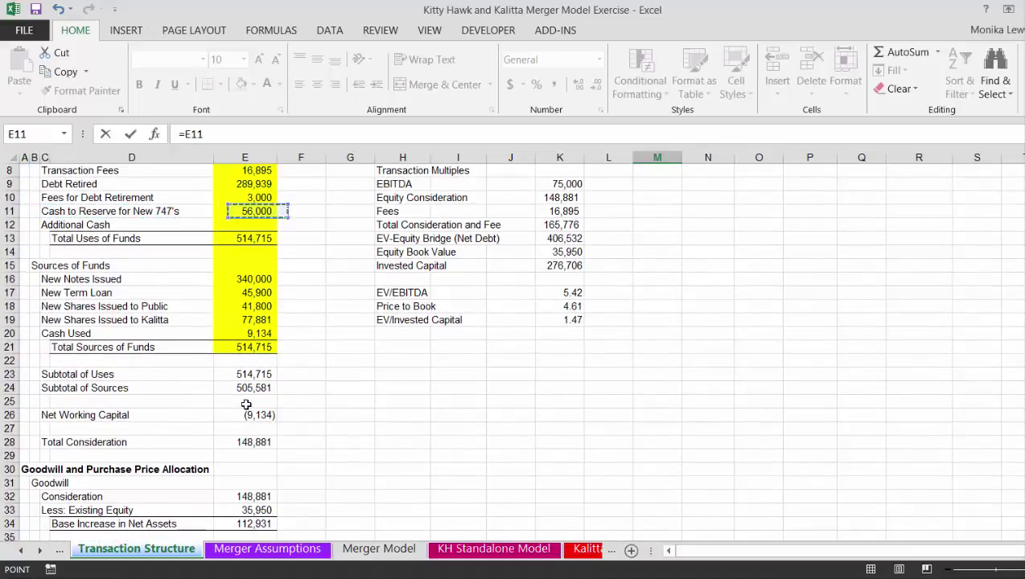
key(Return)
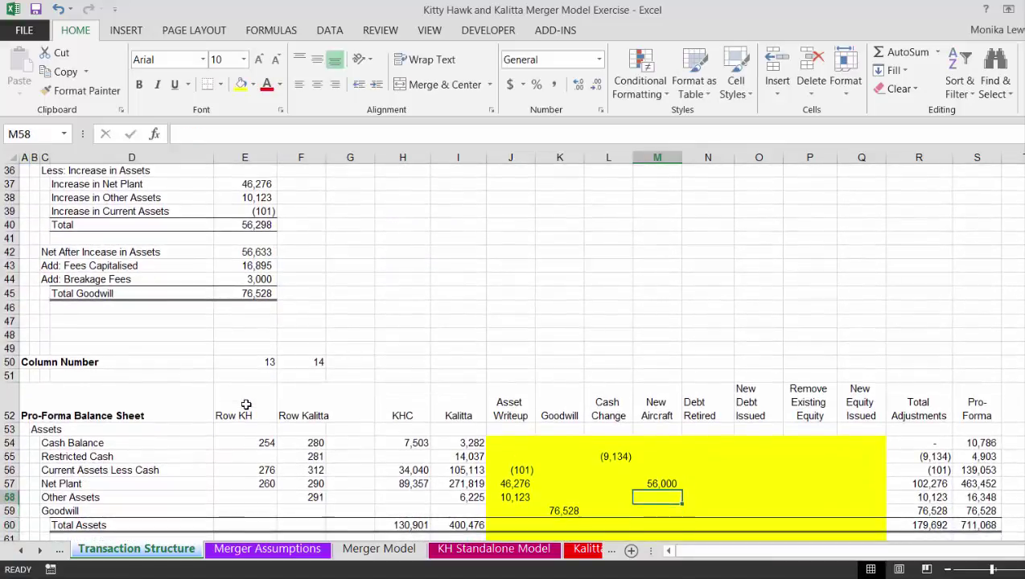
- Examine the pro-forma balance sheet totals and the balance check in row 72 under Total Adjustments and Pro-Forma
key(Up)
key(Up)
key(Right)
key(Down)
key(Down)
key(Down)
key(Down)
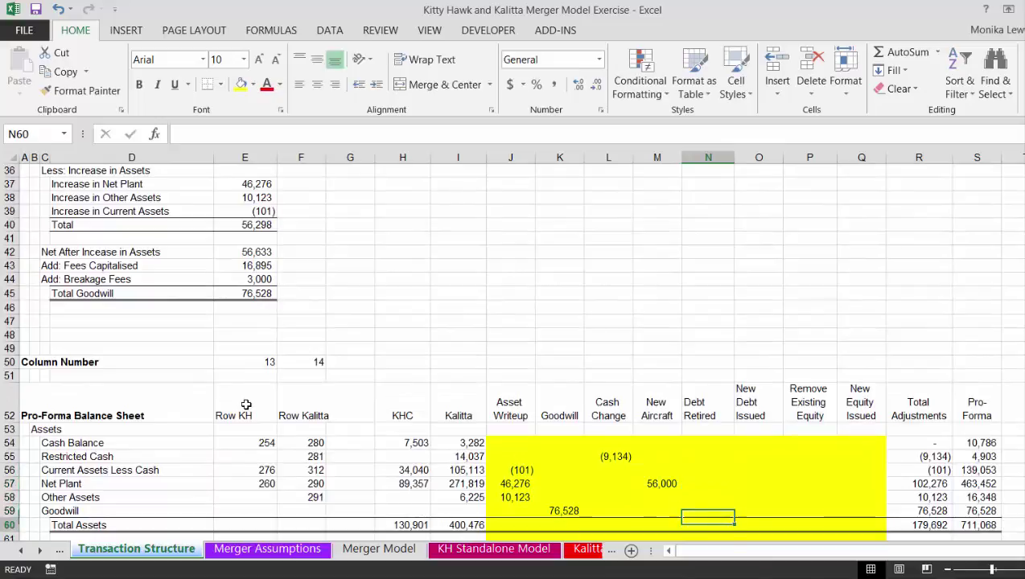
key(Down)
key(Down)
key(Down)
key(Down)
key(Down)
key(Down)
key(Down)
key(Down)
key(Down)
key(Down)
key(Down)
key(Down)
key(Down)
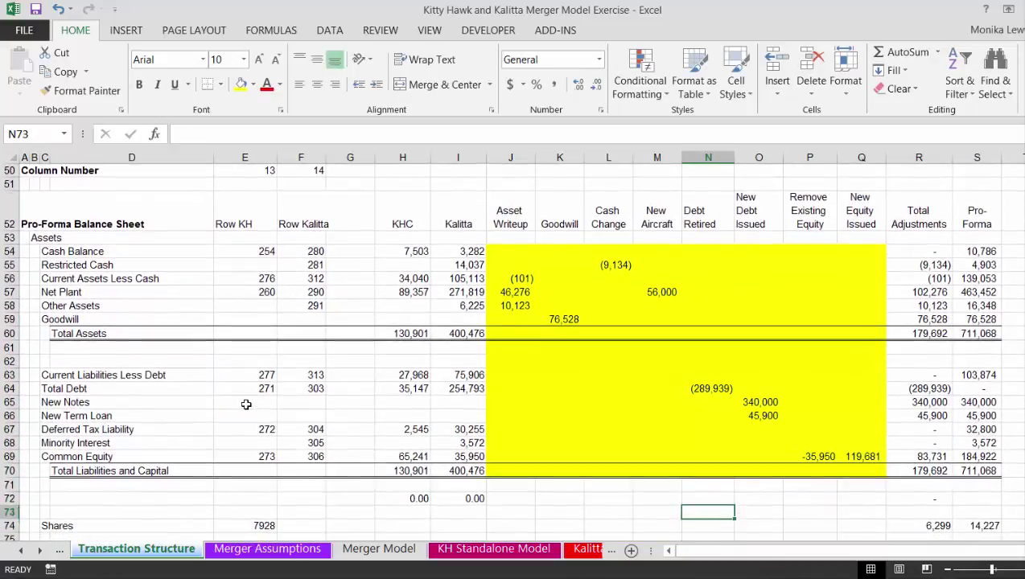
key(Up)
key(Right)
key(Right)
key(Right)
key(Right)
key(Right)
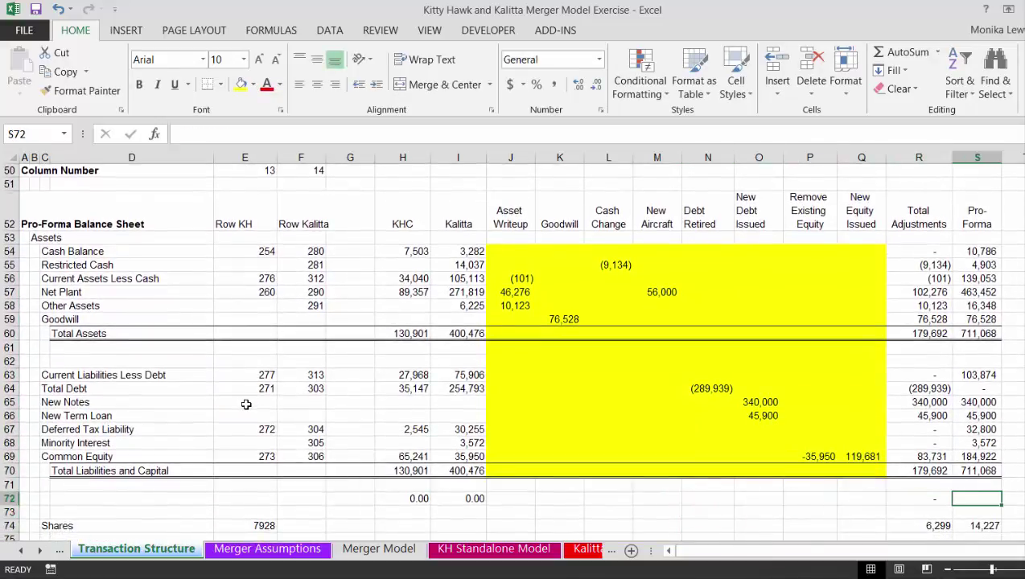
- On the Merger Model sheet, link the Net Plant closing balance in F58 to the pro-forma Net Plant in 'Transaction Structure'!S57
key(ctrl+Page_Down)
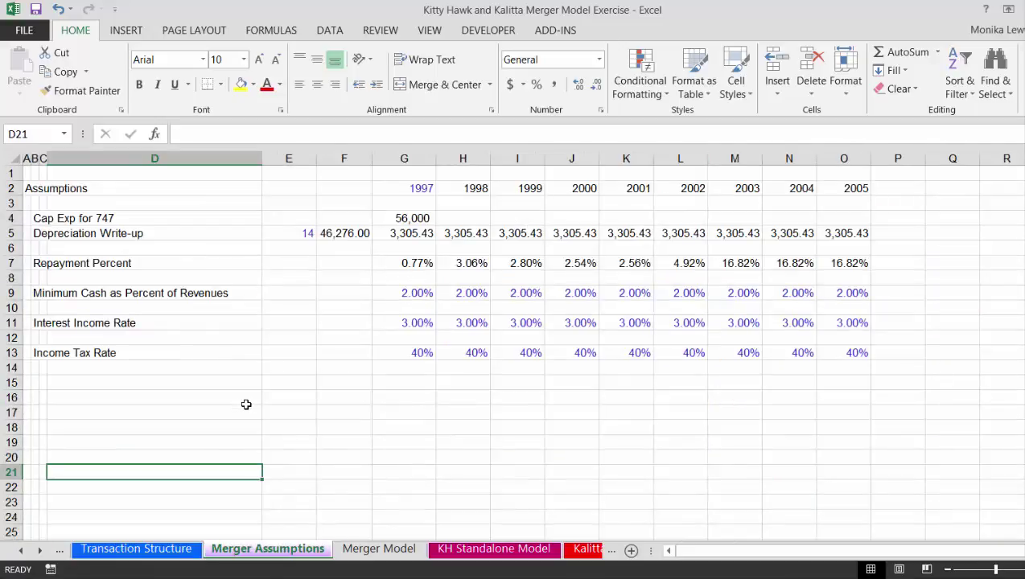
key(ctrl+Page_Down)
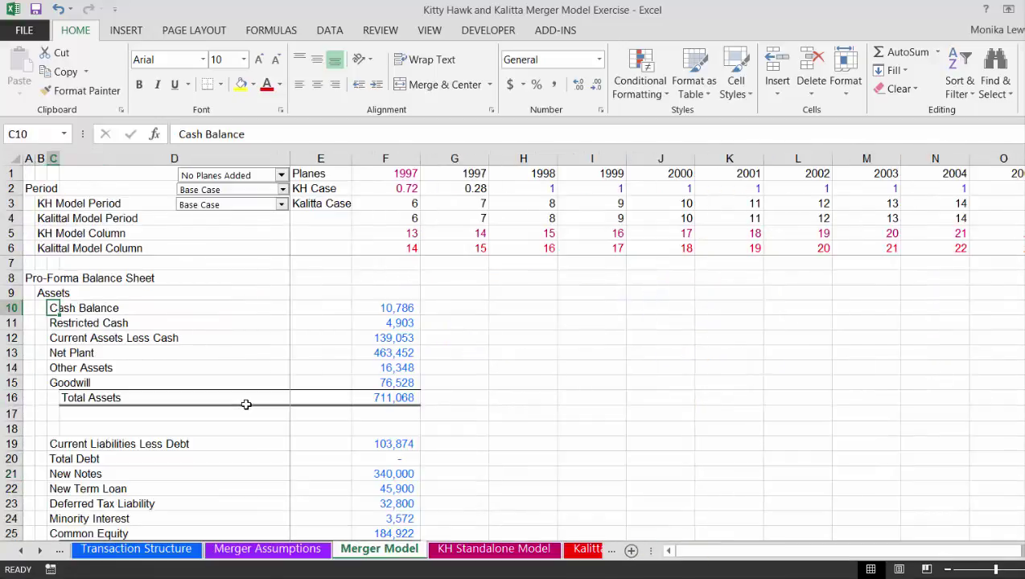
key(Page_Down)
key(Up)
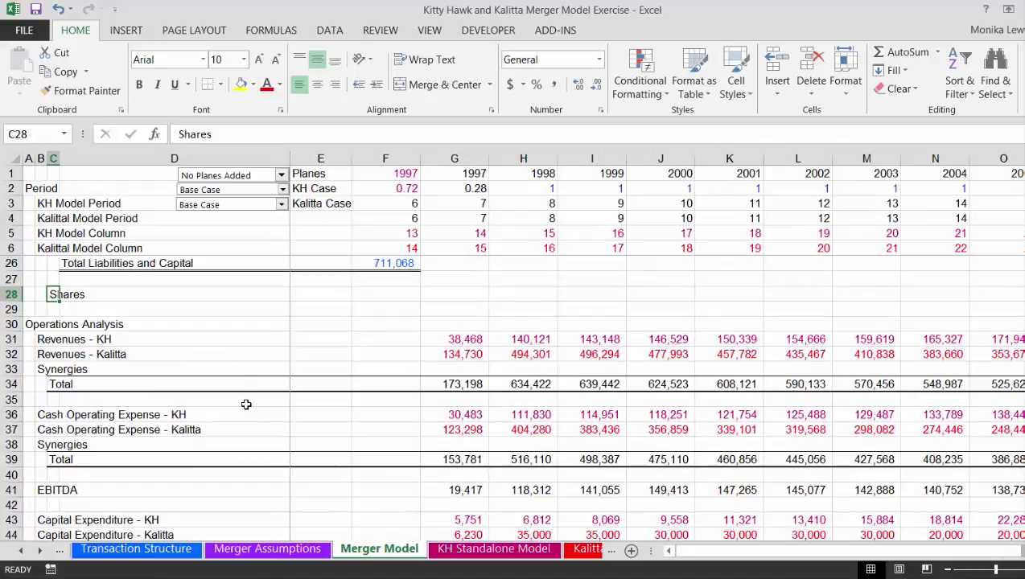
key(Down)
key(Down)
key(Down)
key(Down)
key(Down)
key(Down)
key(Down)
key(Down)
key(Down)
key(Down)
key(Down)
key(Down)
key(Down)
key(Down)
key(Down)
key(Down)
key(Down)
key(Down)
key(Down)
key(Down)
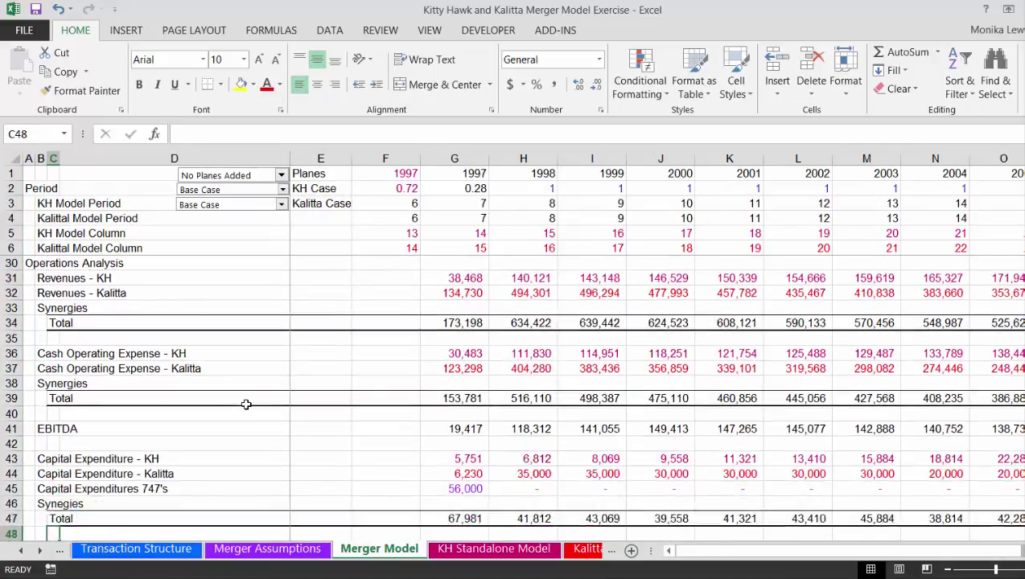
key(Down)
key(Down)
key(Down)
key(Down)
key(Down)
key(Down)
key(Down)
key(Down)
key(Down)
key(Down)
key(Down)
key(Up)
key(Up)
key(Up)
key(Up)
key(Up)
key(Up)
key(Up)
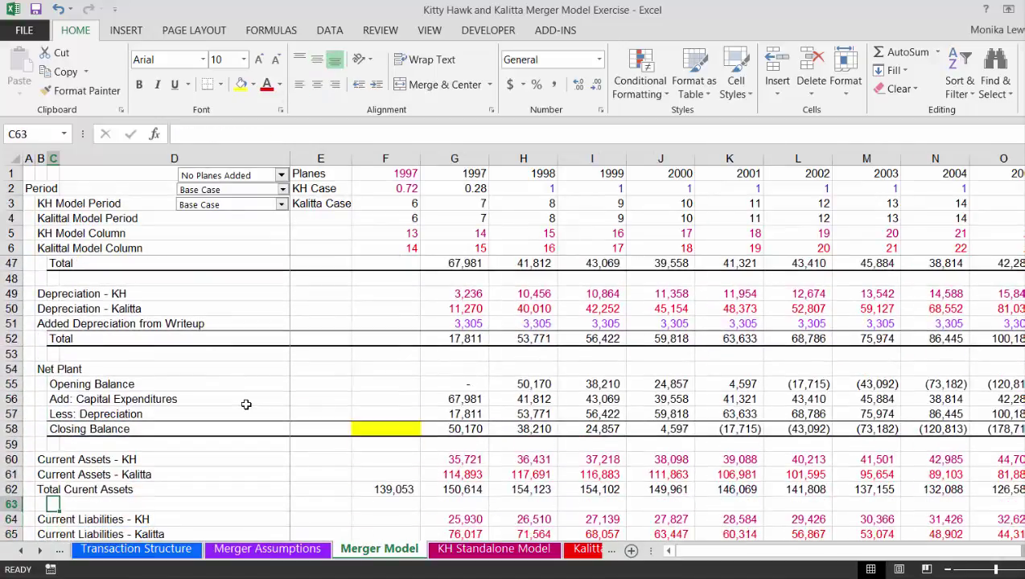
key(Right)
key(Right)
key(Right)
key(Down)
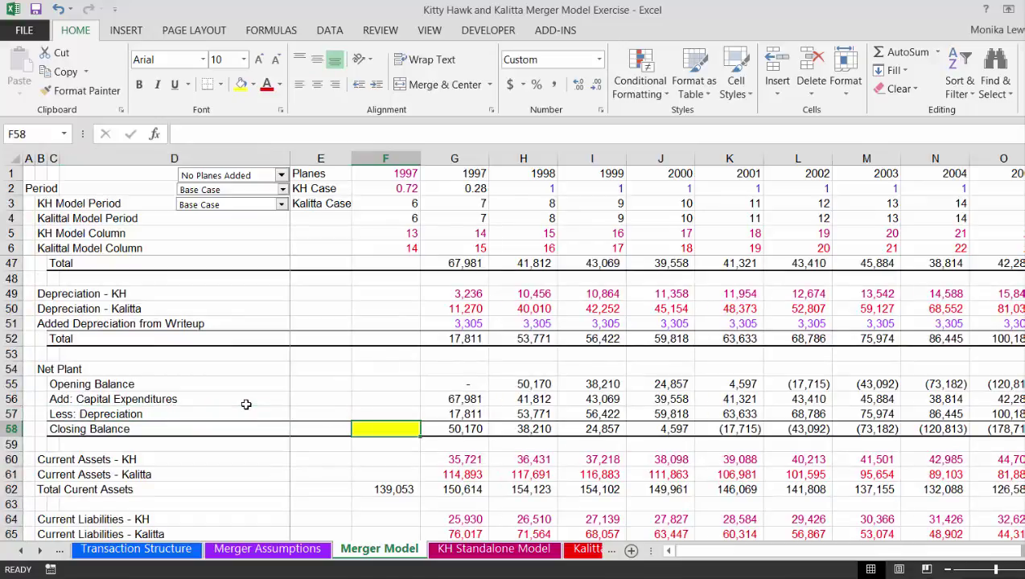
text(=)
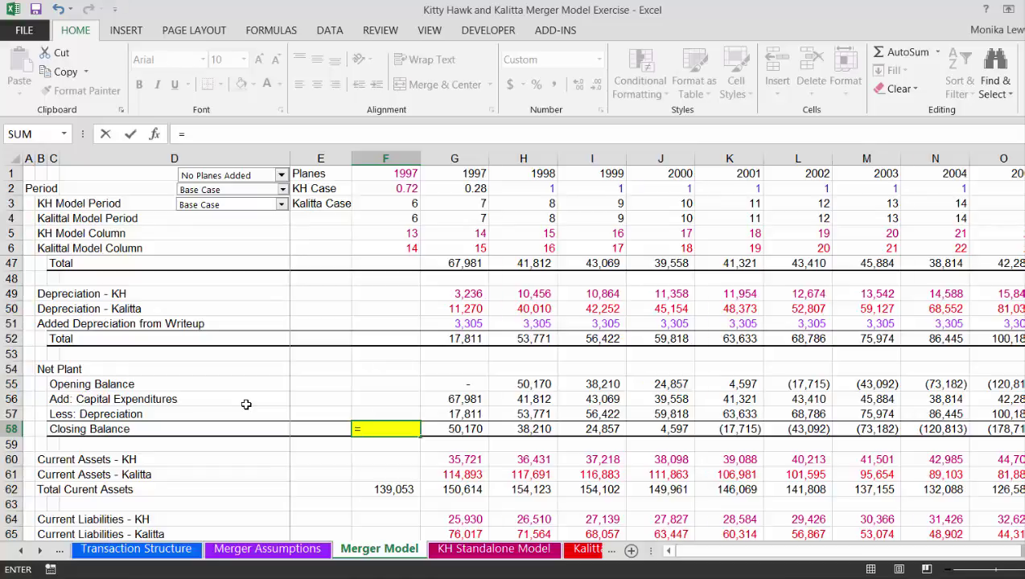
key(ctrl+Page_Up)
key(ctrl+Page_Up)
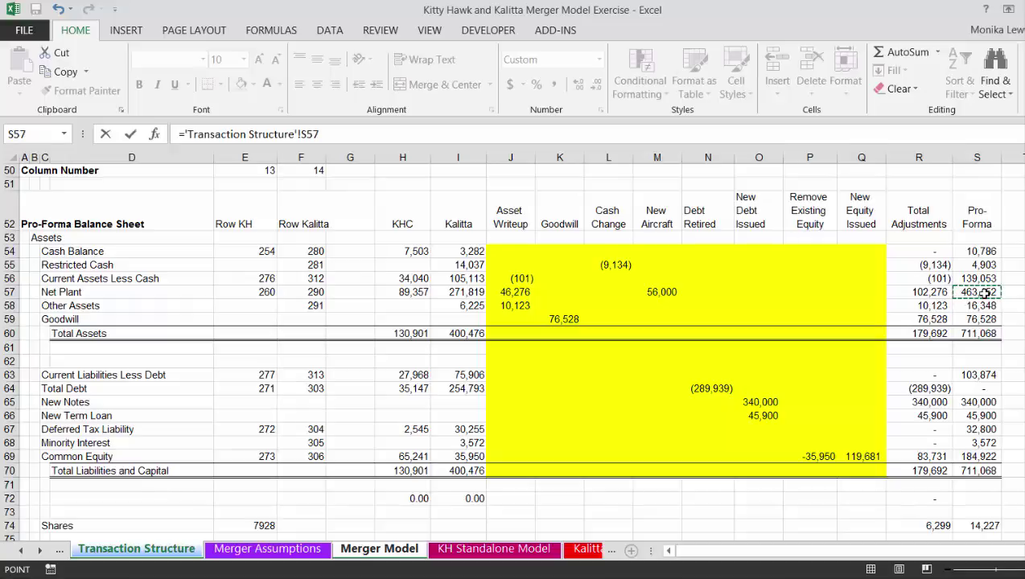
key(Return)
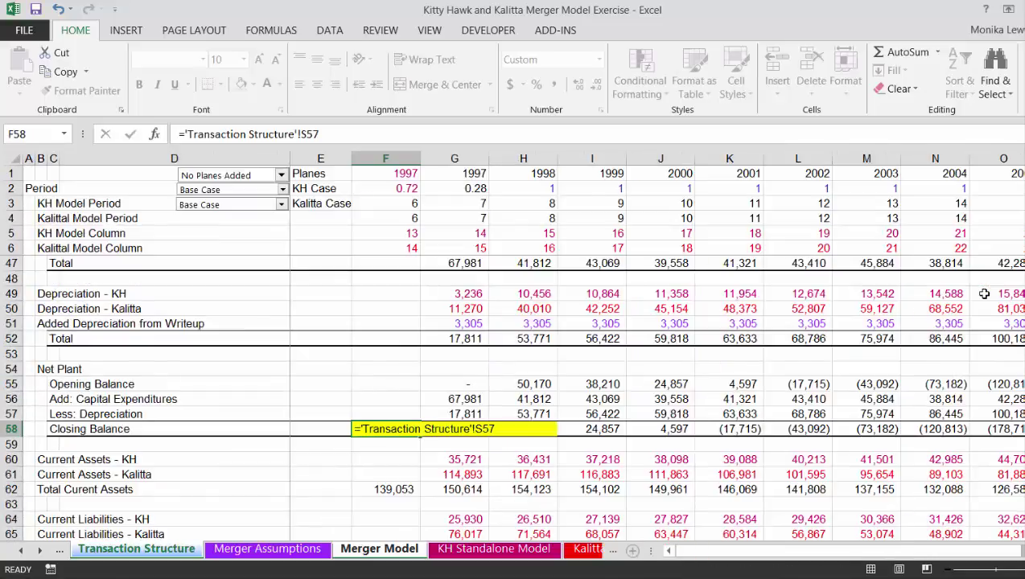
- Examine the Merger Model's Net Plant roll-forward and the current asset, current liability, working capital and other balance rows down to Financing
key(Up)
key(Right)
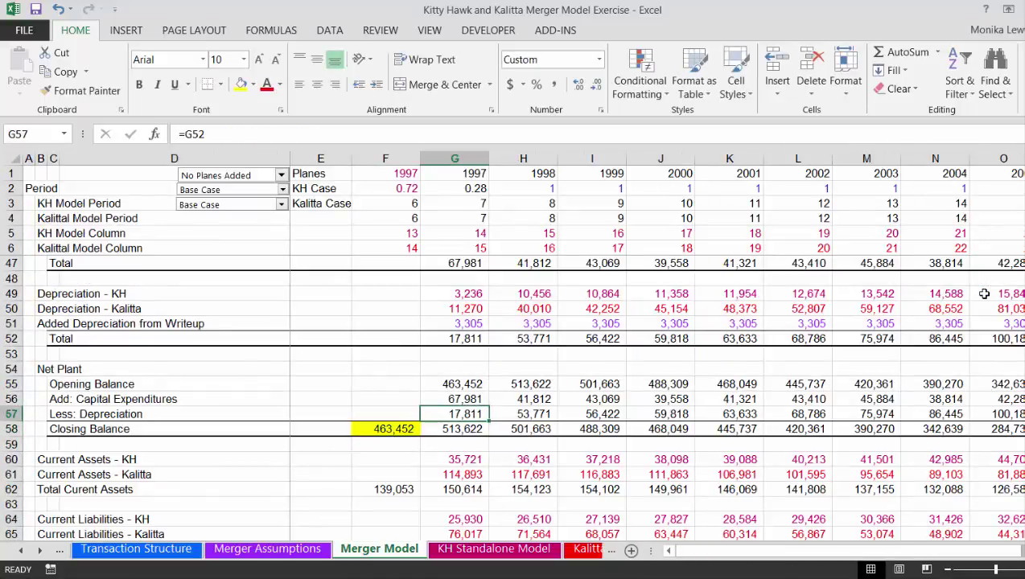
key(Down)
key(Down)
key(Down)
key(Down)
key(Down)
key(Down)
key(Down)
key(Down)
key(Down)
key(Down)
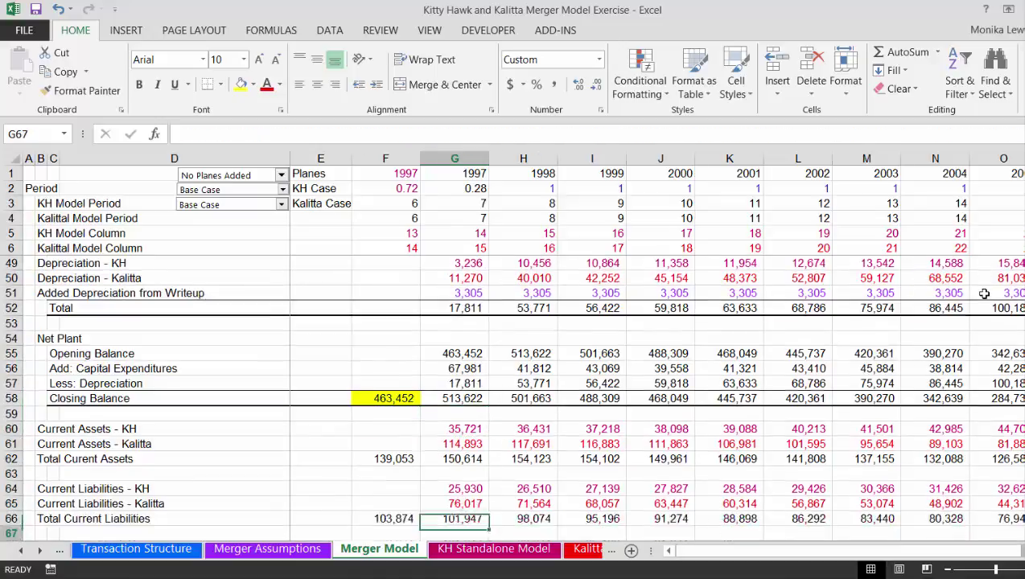
key(Down)
key(Down)
key(Down)
key(Down)
key(Down)
key(Down)
key(Down)
key(Down)
key(Down)
key(Down)
key(Down)
key(Down)
key(Down)
key(Down)
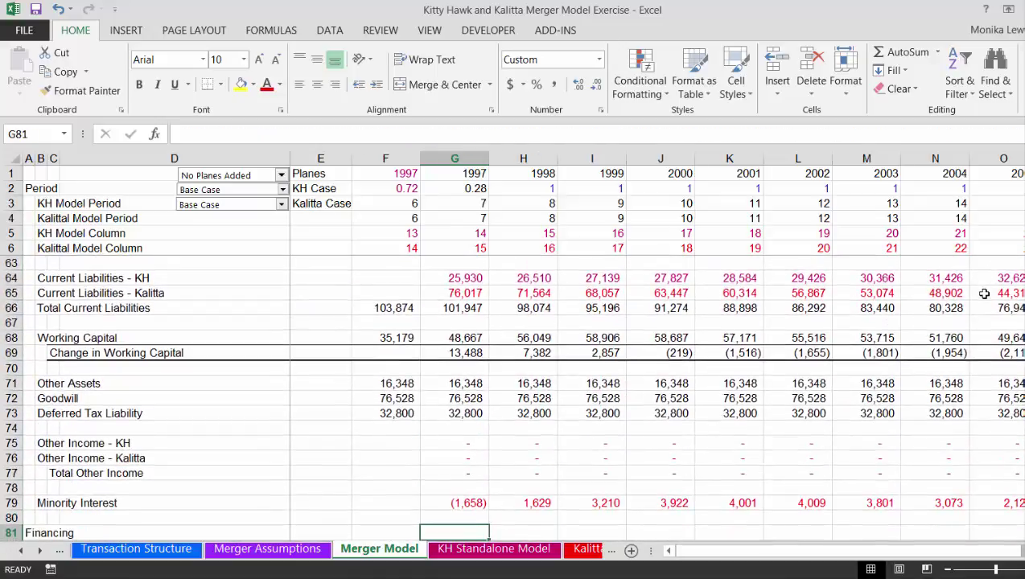
- Clear the 1997 Capital Expenditures 747's value in G45 on the Merger Model sheet
key(Up)
key(Up)
key(Up)
key(Up)
key(Up)
key(Up)
key(Up)
key(Up)
key(Up)
key(Up)
key(Up)
key(Up)
key(Up)
key(Up)
key(Up)
key(Up)
key(Up)
key(Up)
key(Up)
key(Up)
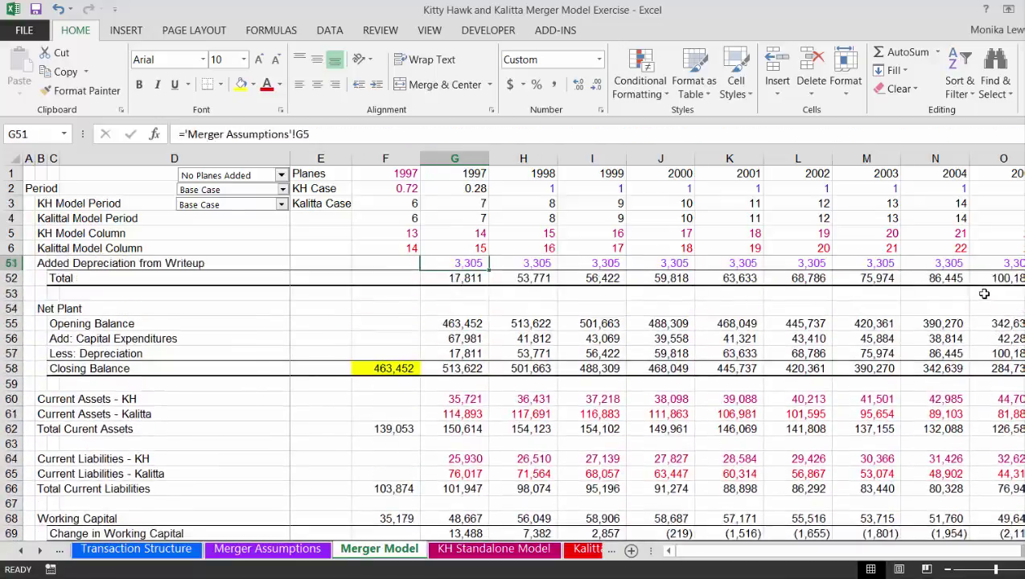
key(Up)
key(Up)
key(Up)
key(Up)
key(Up)
key(Up)
key(Up)
key(Up)
key(Up)
key(Up)
key(Up)
key(Up)
key(Up)
key(Up)
key(Down)
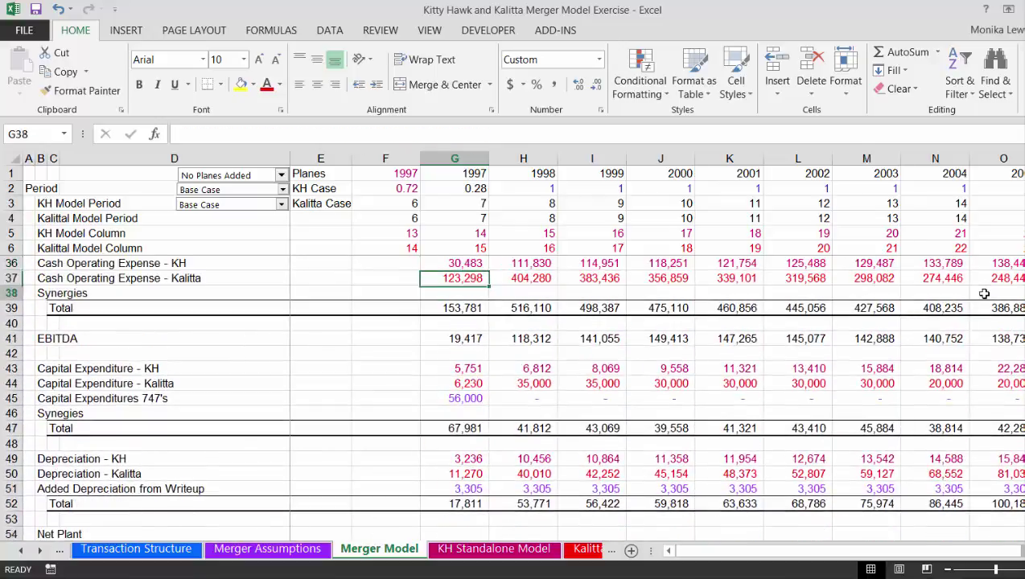
key(Down)
key(Down)
key(Down)
key(Down)
key(Down)
key(Down)
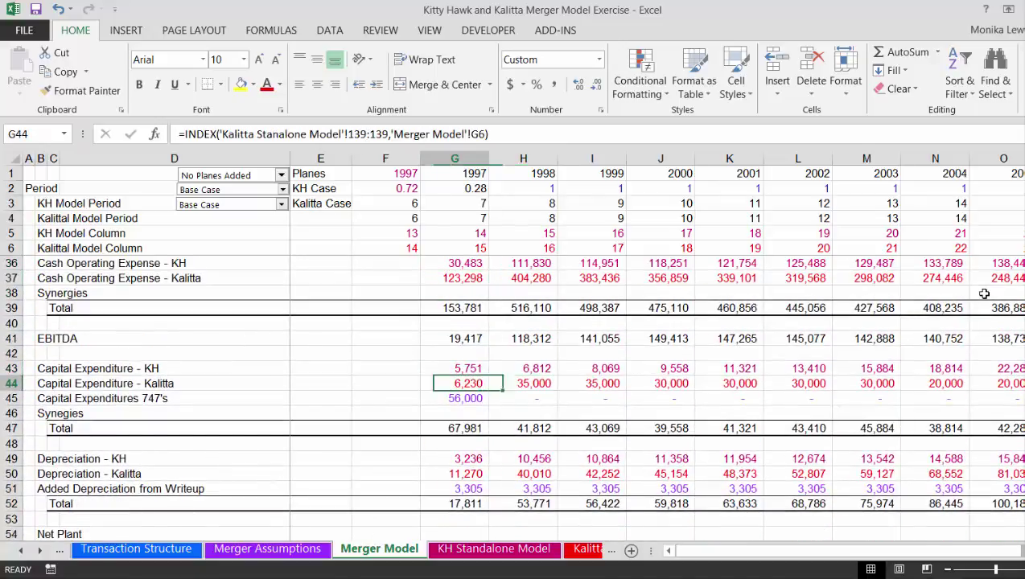
key(Down)
key(Left)
key(Left)
key(Left)
key(Right)
key(Right)
key(Right)
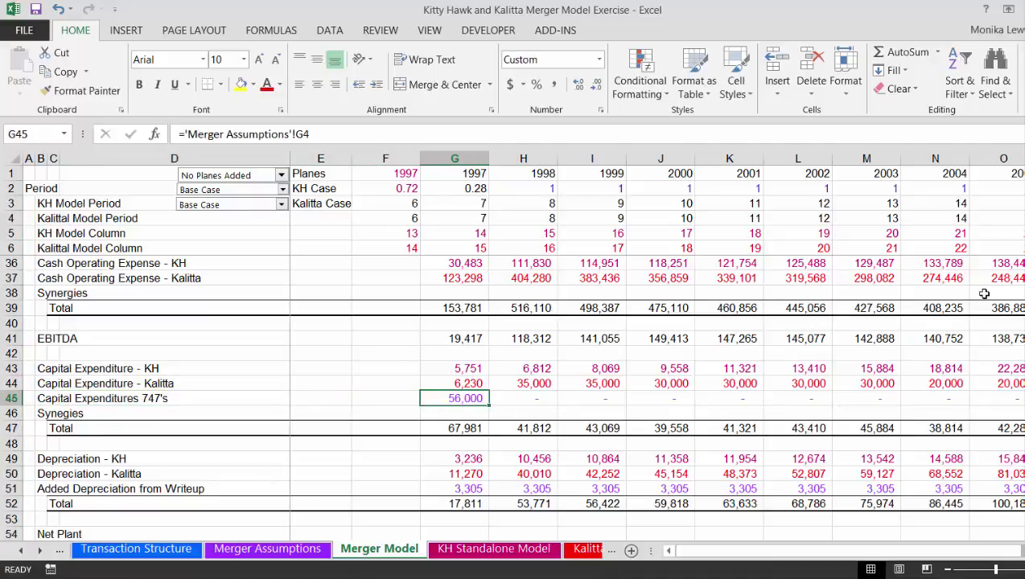
key(Delete)
- Review the Net Plant opening and closing balances, working capital, other assets, goodwill, deferred tax and minority interest rows in the Merger Model
key(Down)
key(Down)
key(Down)
key(Down)
key(Down)
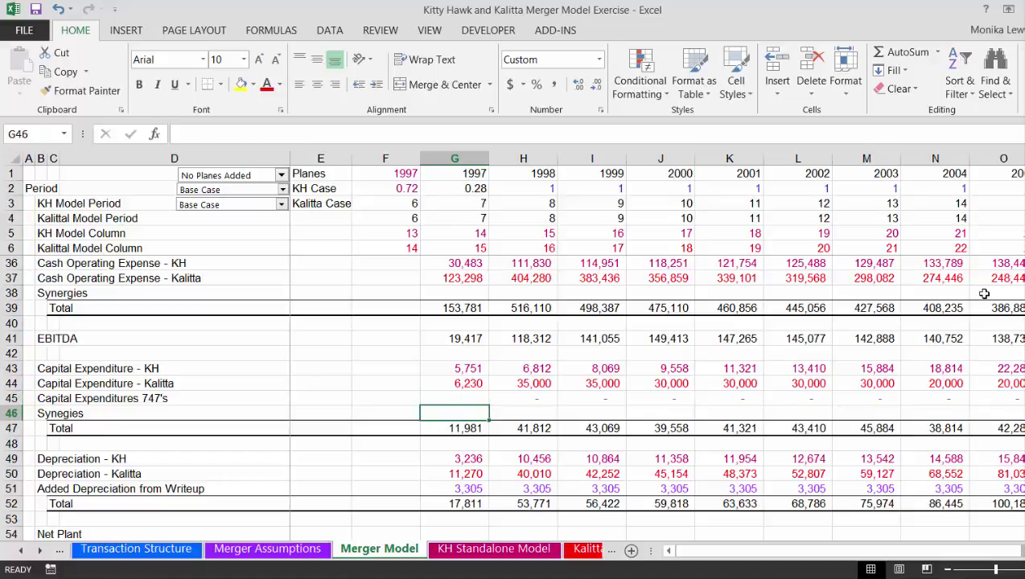
key(Down)
key(Down)
key(Down)
key(Down)
key(Down)
key(Down)
key(Down)
key(Down)
key(Down)
key(Down)
key(Down)
key(Down)
key(Down)
key(Down)
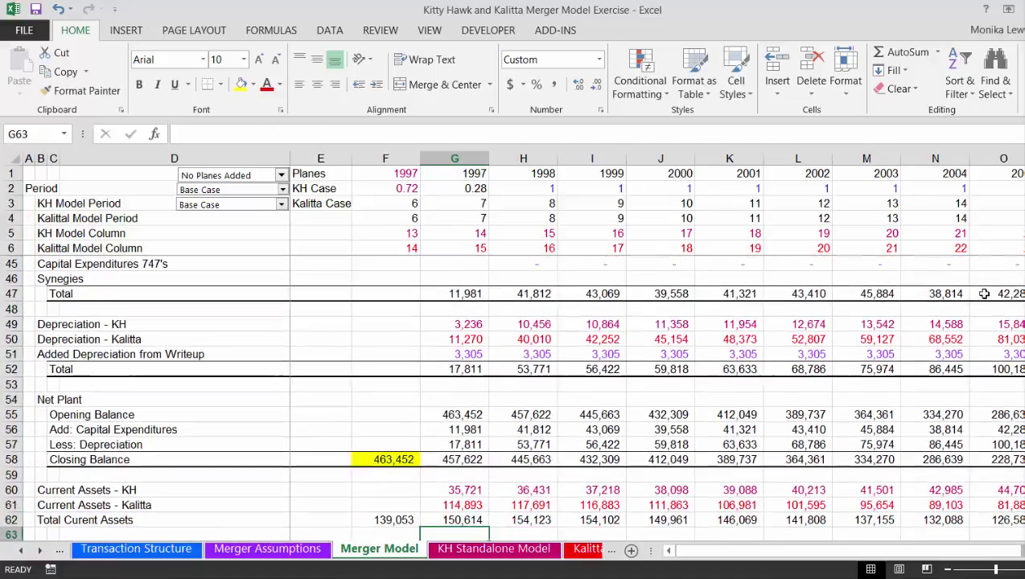
key(Down)
key(Down)
key(Down)
key(Down)
key(Down)
key(Down)
key(Down)
key(Down)
key(Down)
key(Down)
key(Down)
key(Down)
key(Down)
key(Down)
key(Down)
key(Down)
key(Down)
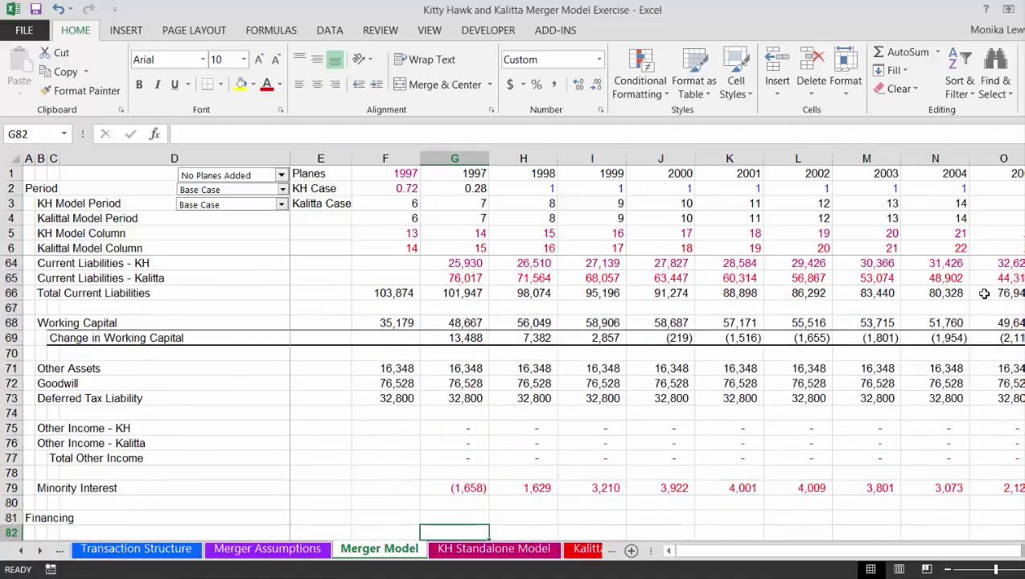
key(Up)
key(Up)
key(Up)
key(Up)
key(Up)
key(Up)
key(Up)
key(Up)
key(Up)
key(Up)
key(Up)
key(Up)
key(Up)
key(Up)
key(Up)
key(Up)
key(Up)
key(Up)
key(Up)
key(Up)
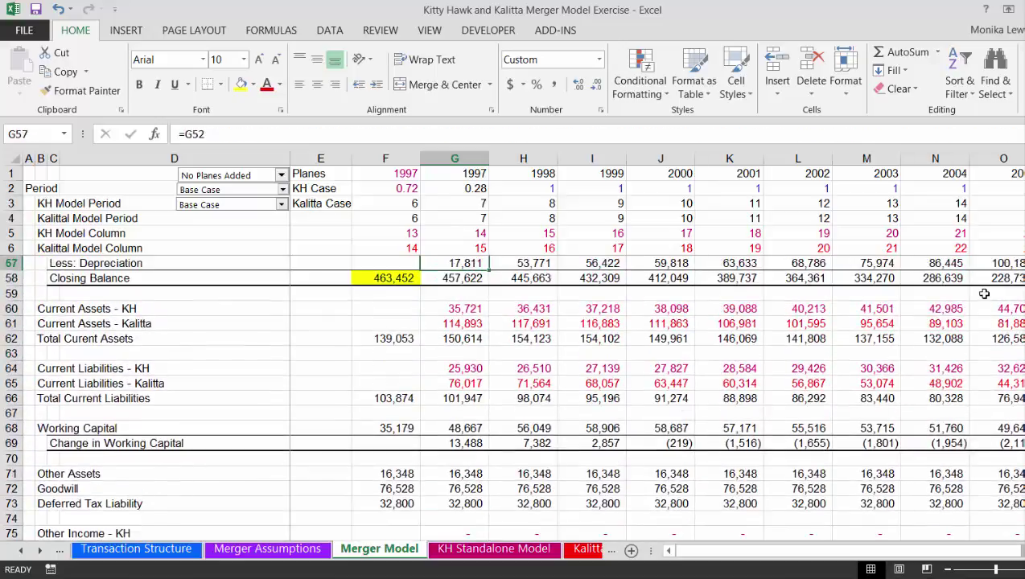
key(Up)
key(Down)
key(Down)
key(Down)
key(Down)
key(Down)
key(Down)
key(Down)
key(Down)
key(Down)
key(Down)
key(Down)
key(Down)
key(Down)
key(Down)
key(Down)
key(Down)
key(Down)
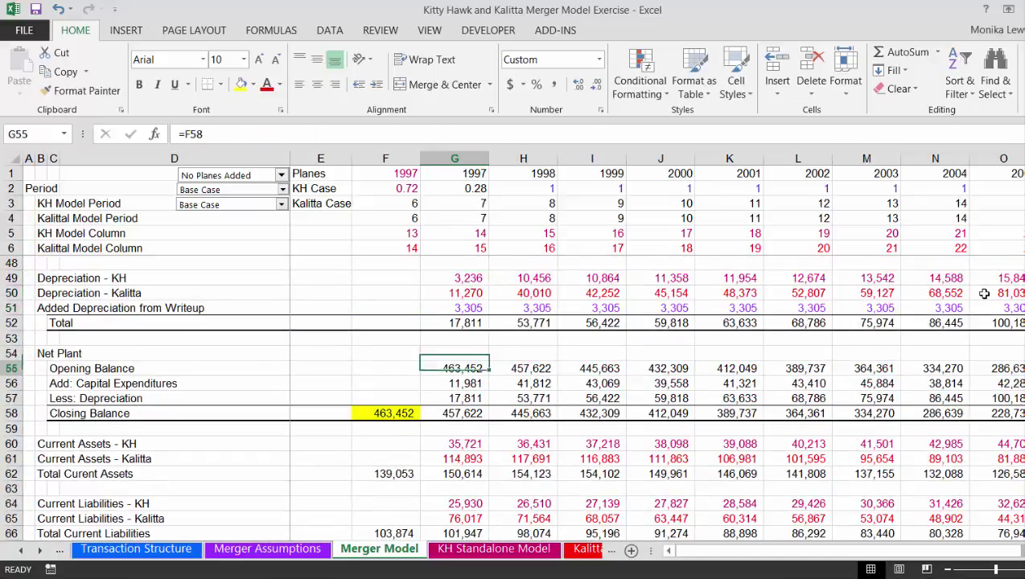
- Examine the Merger Model rows from the Net Plant roll-forward through working capital, Minority Interest and the New Notes schedule
key(Down)
key(Down)
key(Down)
key(Down)
key(Down)
key(Down)
key(Down)
key(Down)
key(Down)
key(Down)
key(Down)
key(Down)
key(Down)
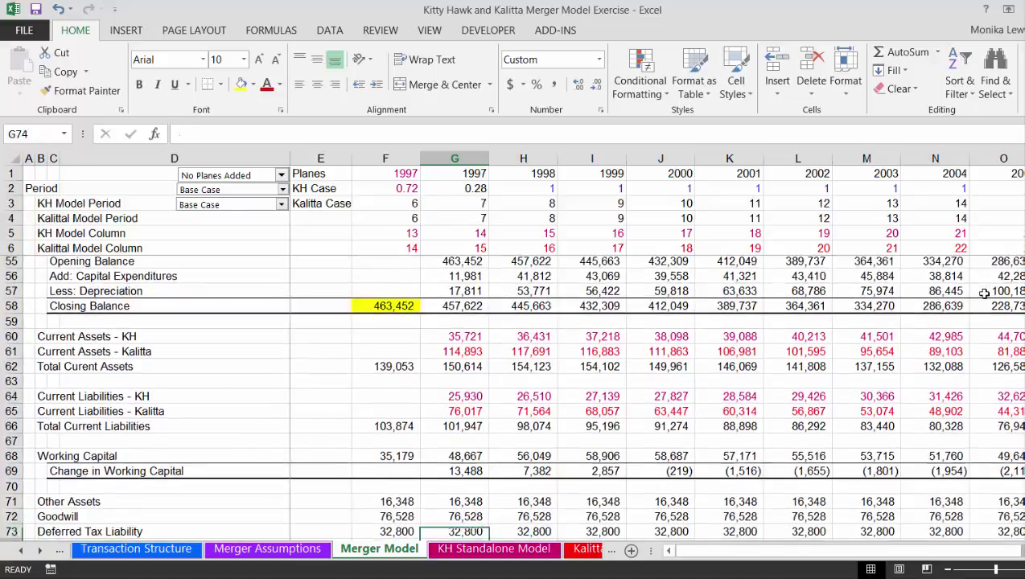
key(Down)
key(Down)
key(Down)
key(Down)
key(Down)
key(Down)
key(Down)
key(Down)
key(Down)
key(Down)
key(Down)
key(Down)
key(Down)
key(Down)
key(Down)
key(Down)
key(Down)
key(Down)
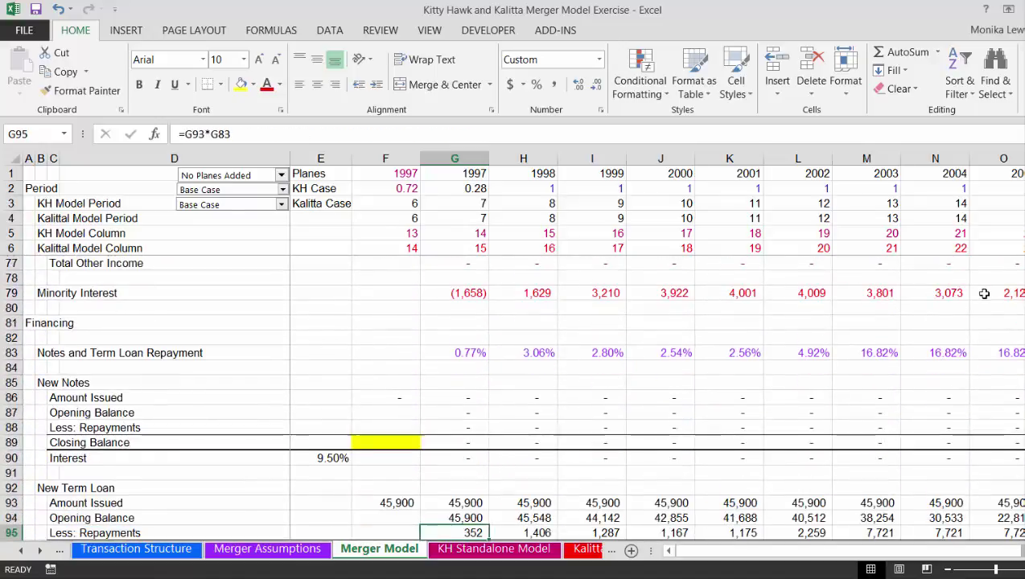
- Examine the New Term Loan and Cash Balance schedules in the Merger Model, down to Interest Income
key(Down)
key(Down)
key(Down)
key(Down)
key(Down)
key(Down)
key(Down)
key(Down)
key(Down)
key(Down)
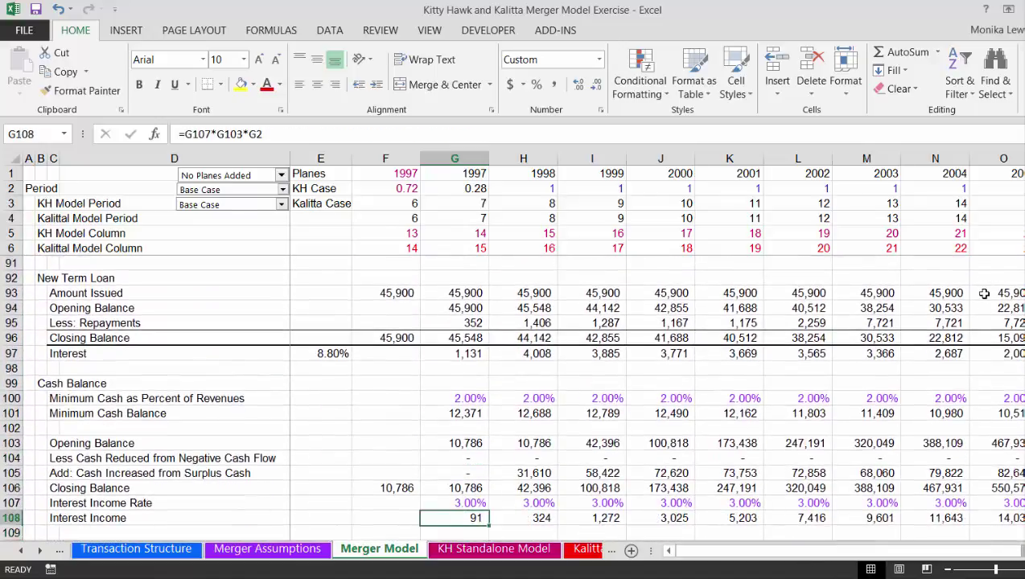
key(Up)
key(Down)
key(Down)
key(Down)
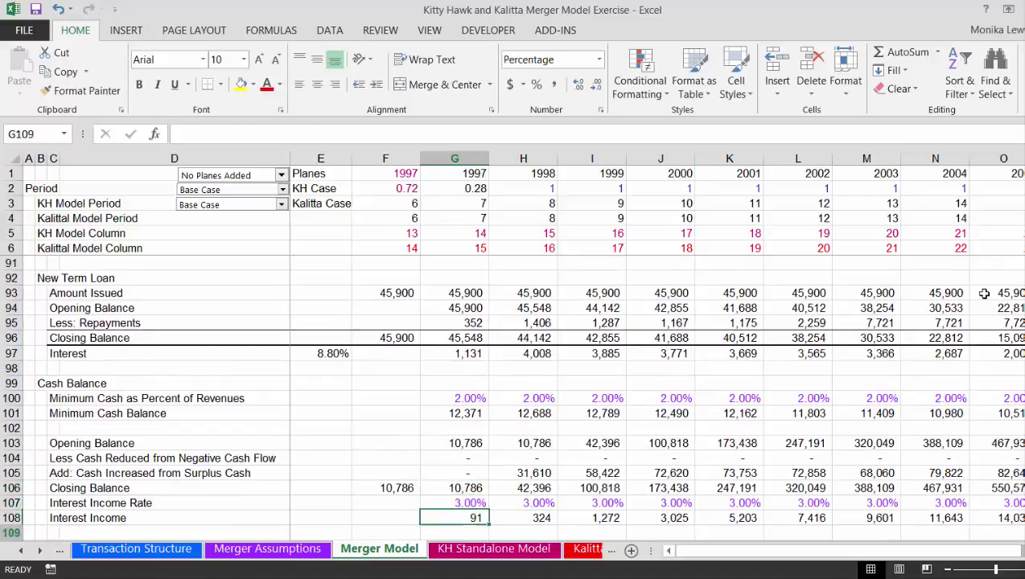
- Inspect the Minimum Balance Test, Revolver/New Debt and Restricted Cash Balance rows, including the cash used for 747's
key(Down)
key(Down)
key(Down)
key(Down)
key(Down)
key(Down)
key(Down)
key(Down)
key(Down)
key(Down)
key(Down)
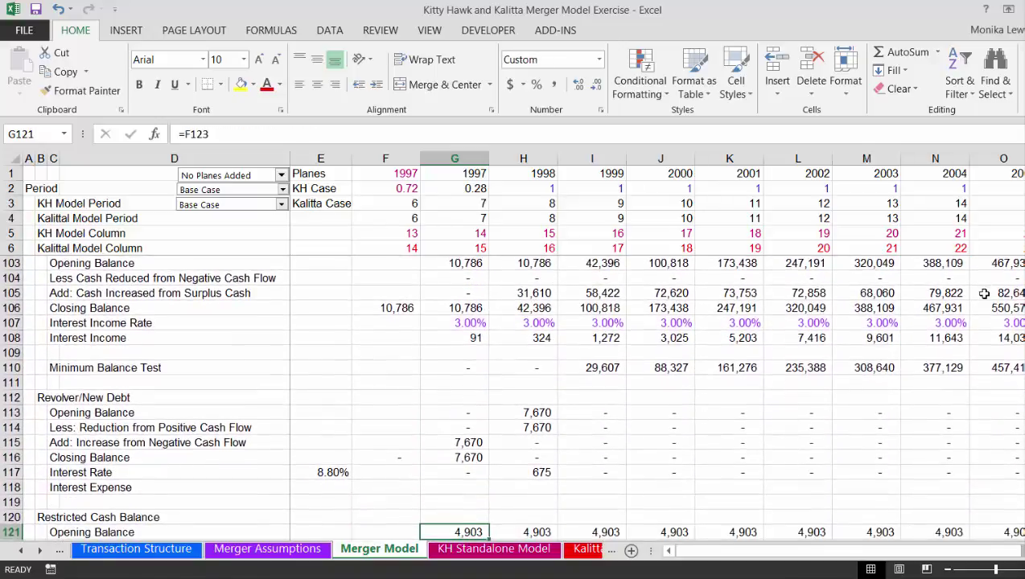
key(Down)
key(Up)
key(Up)
key(Up)
key(Up)
key(Up)
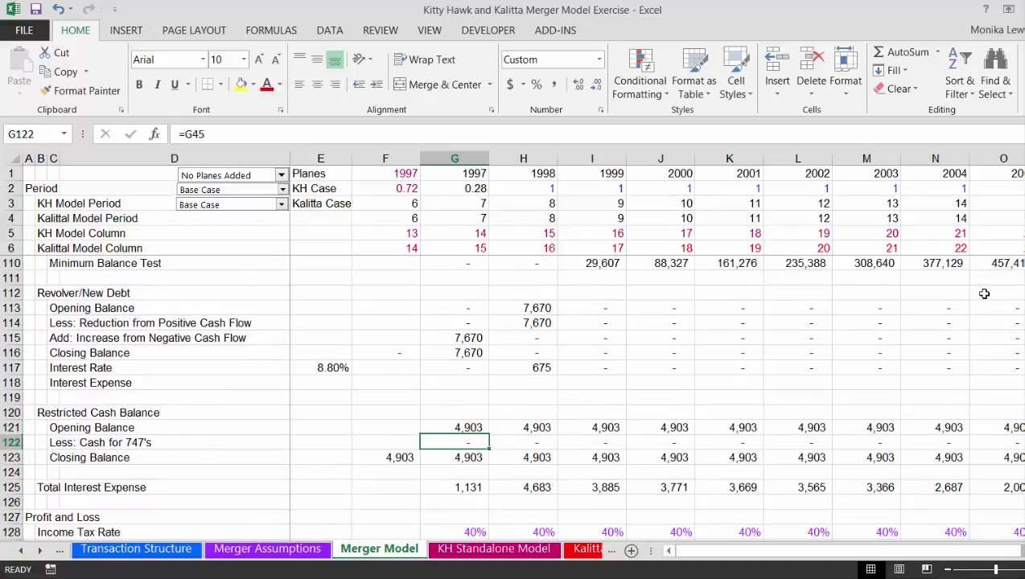
- Examine Total Interest Expense and the Profit and Loss rows from Income Tax Rate down to EBIT
key(Down)
key(Down)
key(Down)
key(Down)
key(Down)
key(Down)
key(Down)
key(Down)
key(Down)
key(Down)
key(Down)
key(Down)
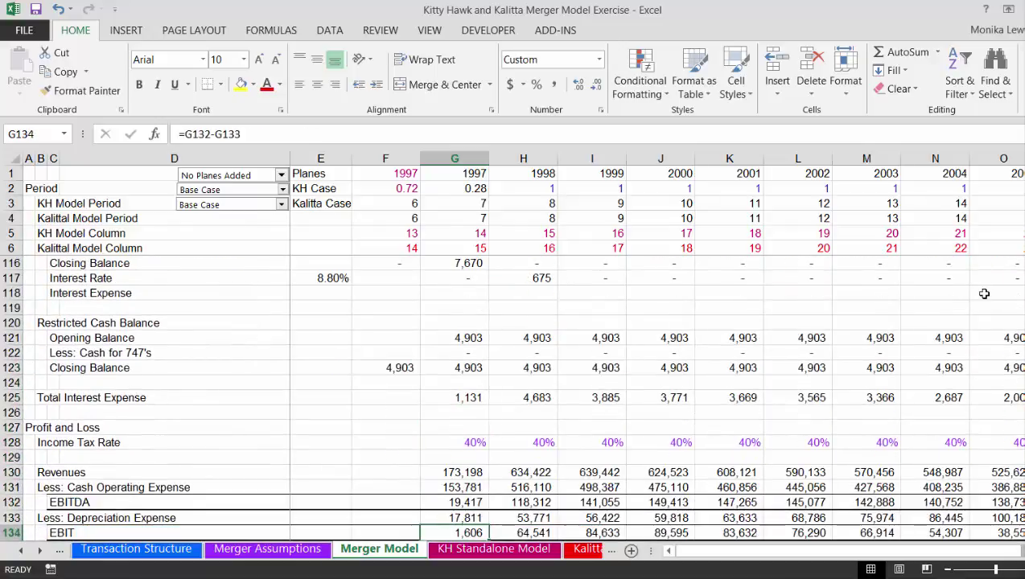
- Recheck the Merger Model's revenue, operating expense, capital expenditure, Net Plant and working capital sections
key(Page_Up)
key(Page_Up)
key(Page_Up)
key(Page_Up)
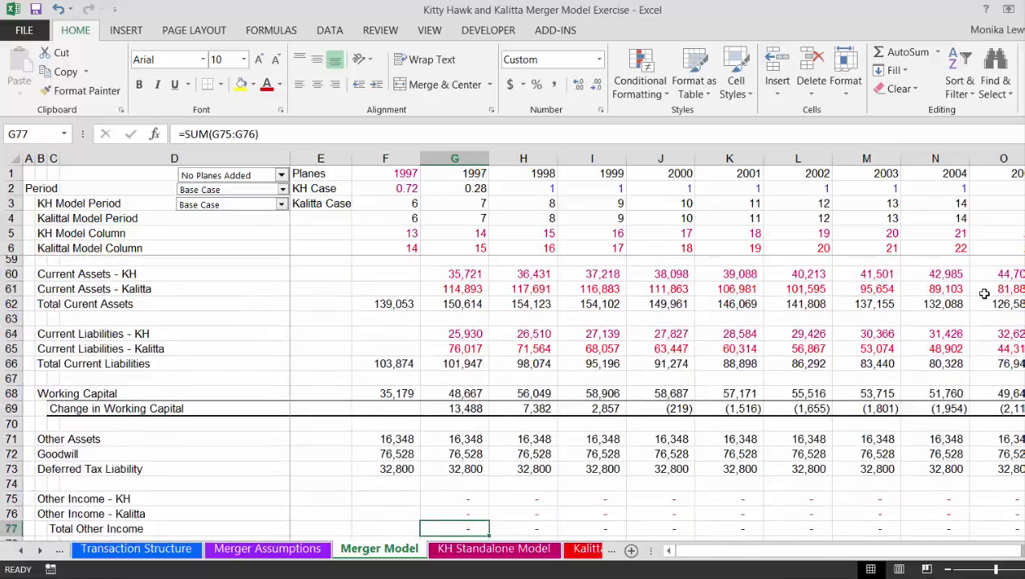
key(Page_Up)
key(Page_Up)
key(Page_Down)
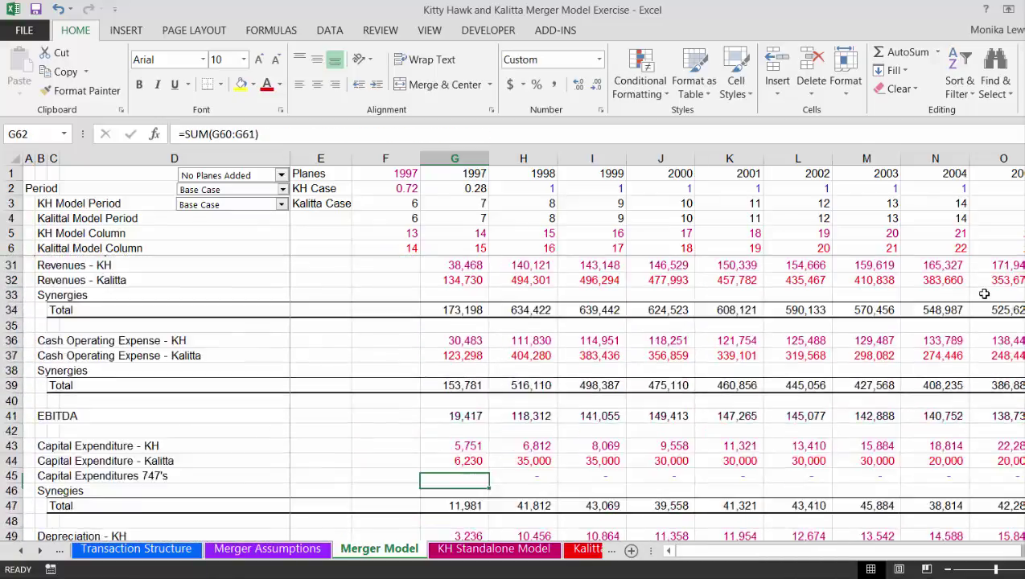
key(Page_Down)
key(Down)
key(Down)
key(Down)
key(Down)
key(Down)
key(Down)
key(Down)
key(Down)
key(Down)
key(Down)
key(Down)
key(Down)
key(Down)
key(Down)
key(Down)
key(Down)
key(Down)
key(Down)
key(Down)
key(Down)
key(Down)
key(Down)
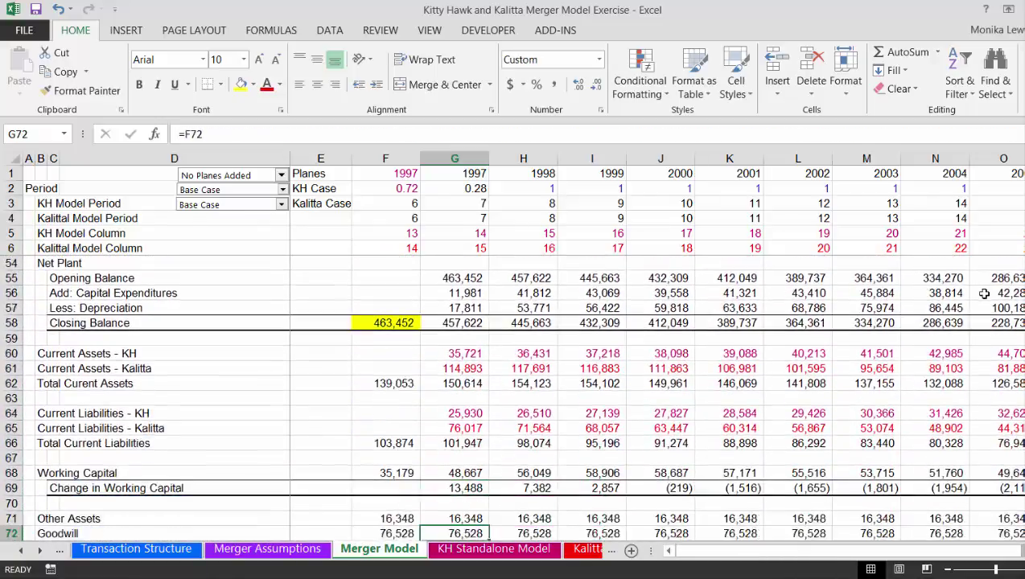
- On the Merger Model sheet, link the New Notes closing balance in F89 to the pro-forma New Notes in 'Transaction Structure'!S65
key(Down)
key(Down)
key(Down)
key(Down)
key(Down)
key(Down)
key(Down)
key(Down)
key(Down)
key(Down)
key(Down)
key(Down)
key(Down)
key(Down)
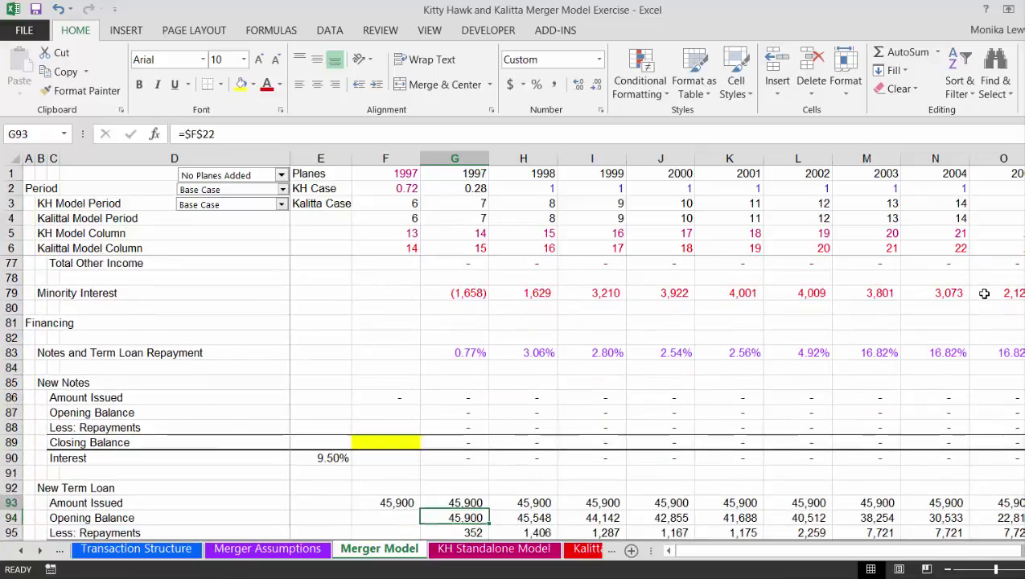
key(Up)
key(Up)
key(Up)
key(Up)
key(Up)
key(Left)
text(=)
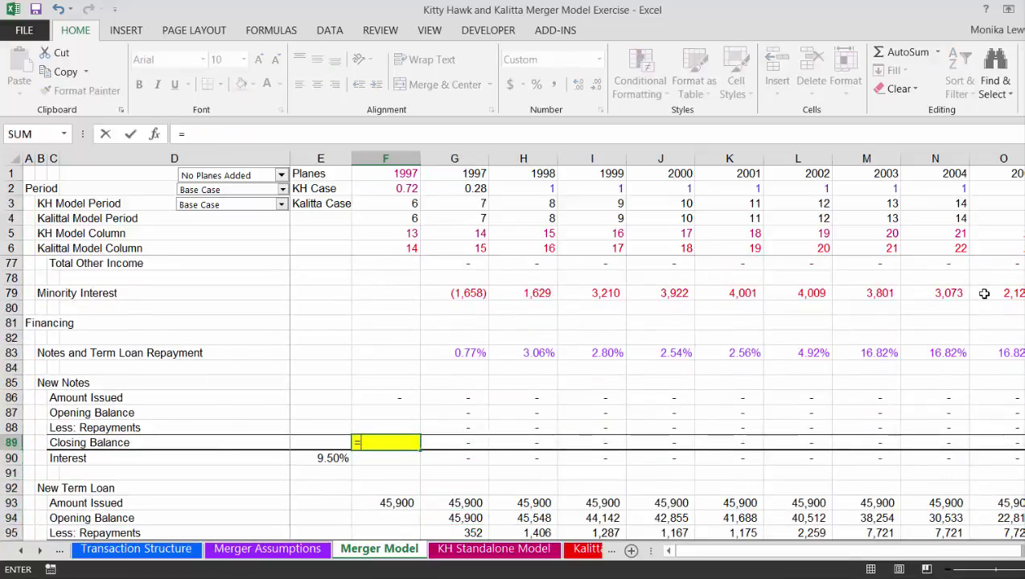
key(ctrl+Page_Up)
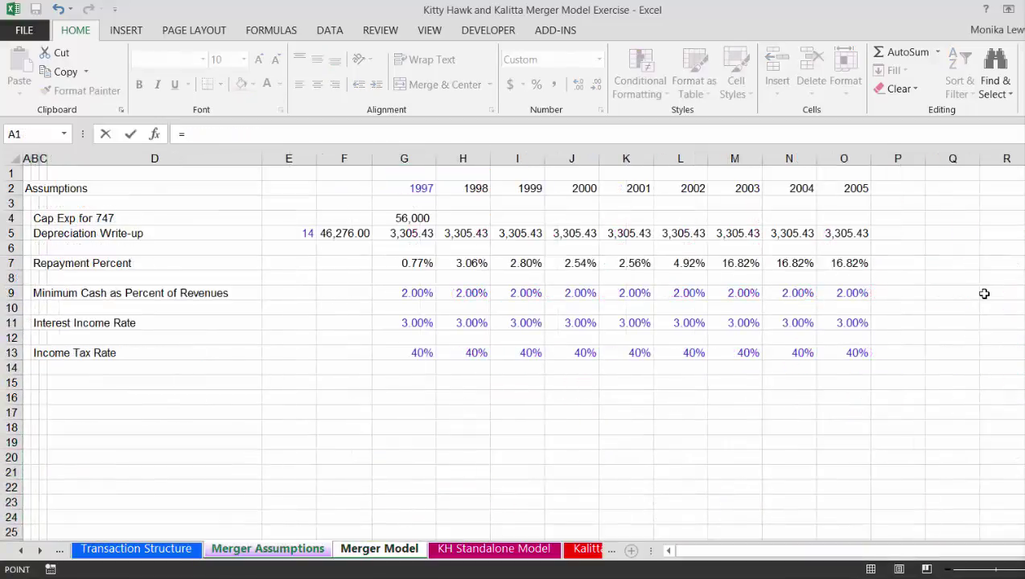
key(ctrl+Page_Up)
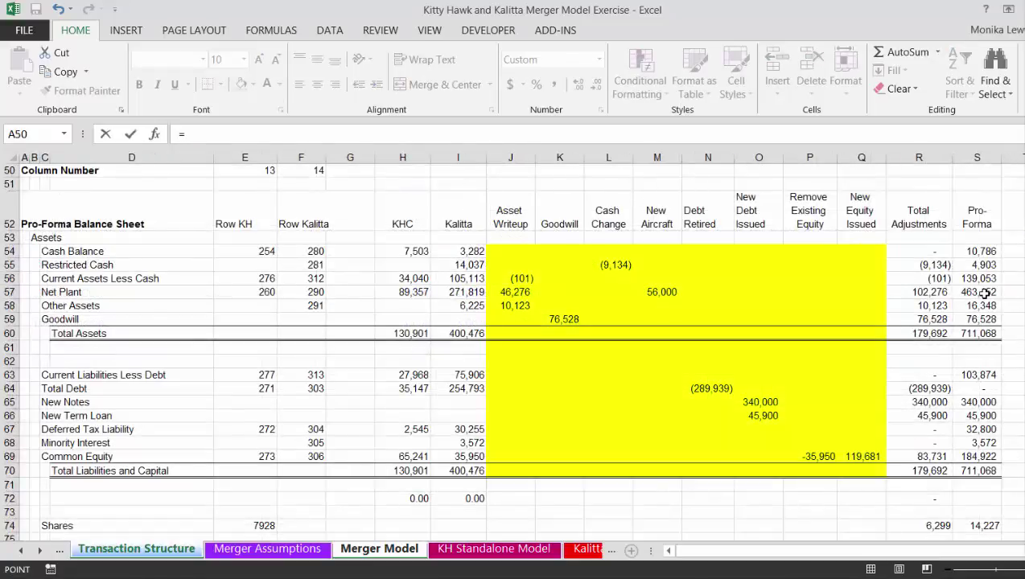
click(976, 402)
key(Return)
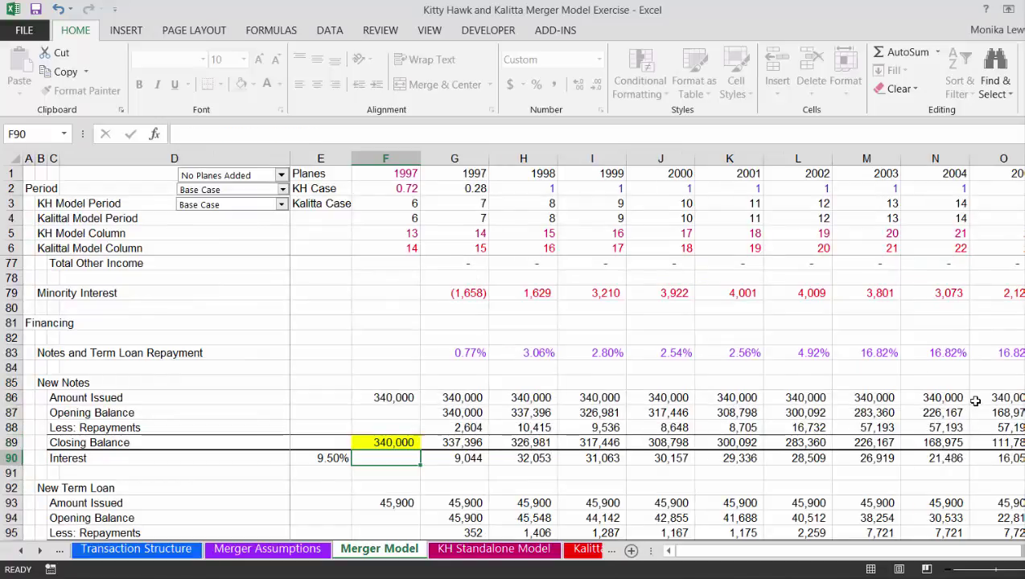
- Review the New Notes and New Term Loan schedules, including the formula behind the term loan's Amount Issued in F93
key(Down)
key(Down)
key(Down)
key(Down)
key(Down)
key(Down)
key(Down)
key(Down)
key(Down)
key(Down)
key(Down)
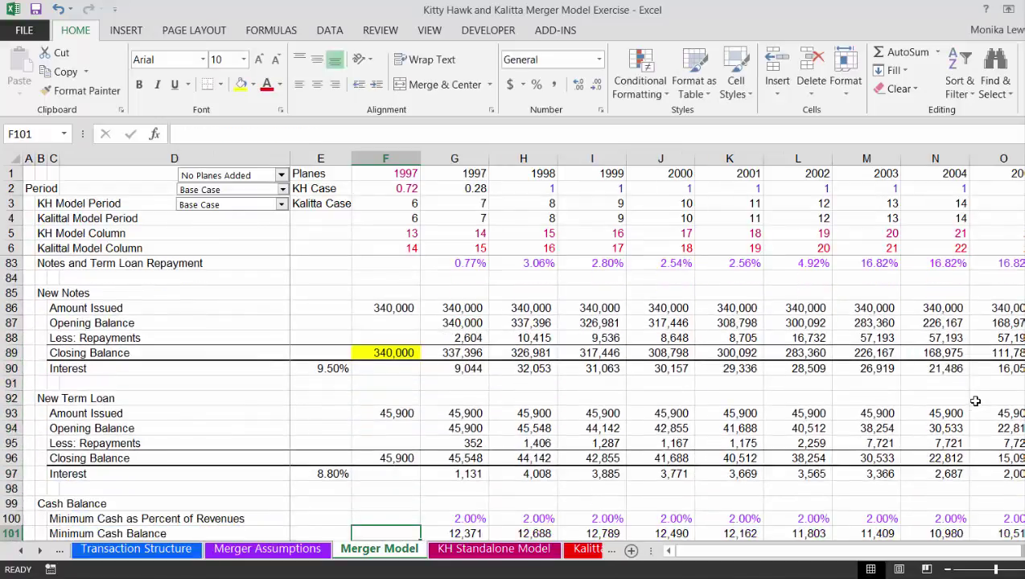
key(Up)
key(Up)
key(Up)
key(Up)
key(Up)
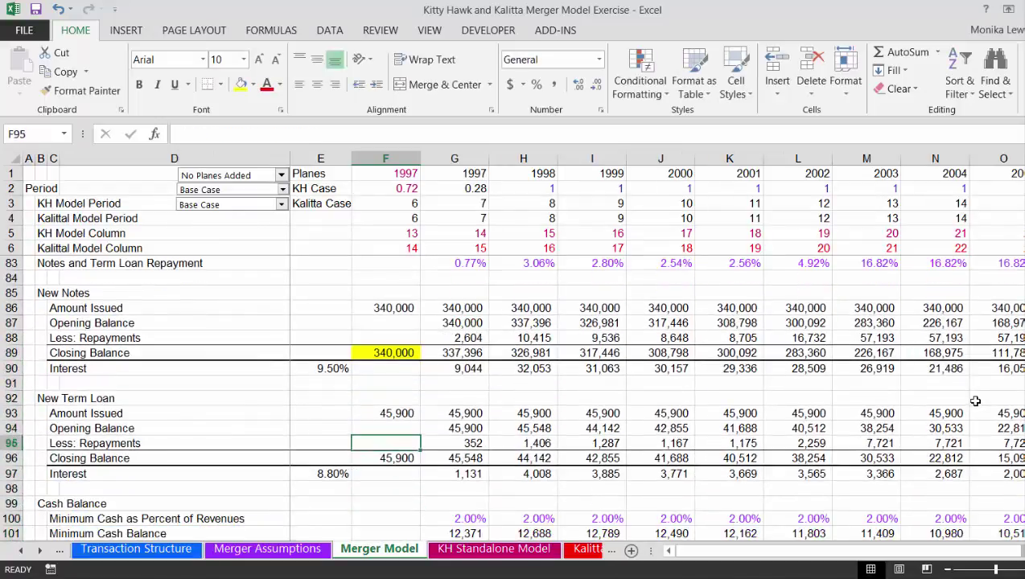
key(Up)
key(Up)
key(Up)
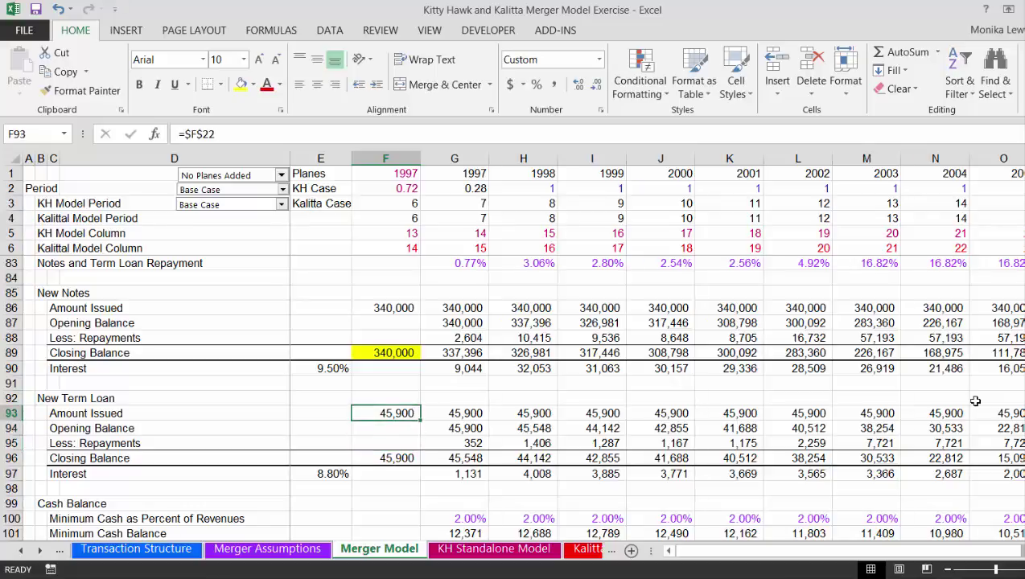
- Review the Pro-Forma Balance Sheet's opening assets, liabilities and equity in column F of the Merger Model sheet
key(Up)
key(Up)
key(Up)
key(Up)
key(Up)
key(Up)
key(Up)
key(Up)
key(Up)
key(Up)
key(Up)
key(Up)
key(Up)
key(Up)
key(Up)
key(Up)
key(Up)
key(Up)
key(Up)
key(Up)
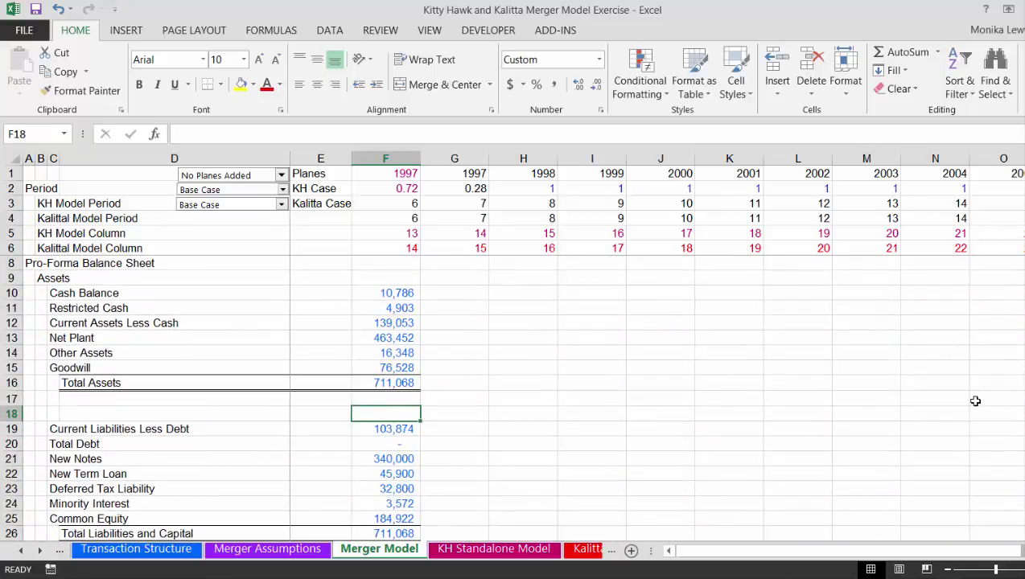
key(Down)
key(Down)
key(Down)
key(Down)
key(Down)
key(Down)
key(Down)
key(Down)
key(Down)
key(Down)
key(Down)
key(Down)
key(Down)
key(Down)
key(Down)
key(Down)
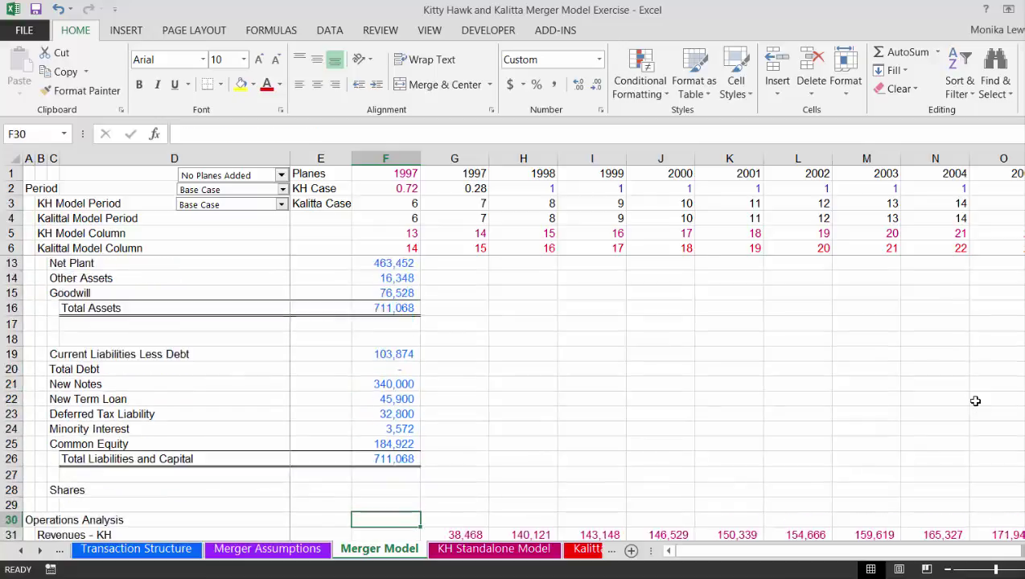
- Review the Merger Model from Operations Analysis through Net Plant, working capital and interest expense to the Profit and Loss section
key(Down)
key(Down)
key(Down)
key(Down)
key(Down)
key(Down)
key(Down)
key(Down)
key(Down)
key(Down)
key(Down)
key(Down)
key(Down)
key(Down)
key(Down)
key(Down)
key(Down)
key(Down)
key(Down)
key(Down)
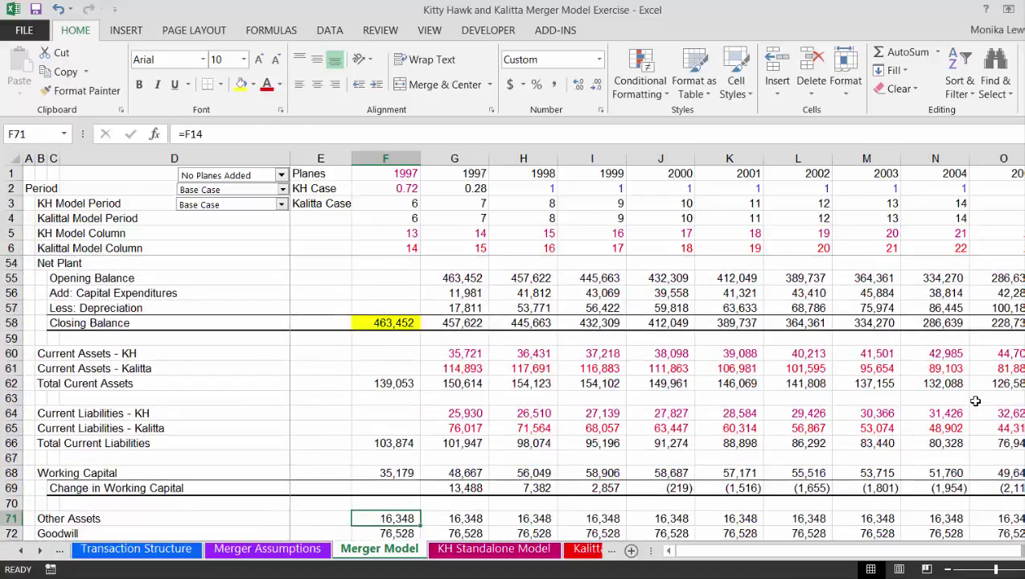
key(Down)
key(Down)
key(Down)
key(Down)
key(Down)
key(Down)
key(Down)
key(Down)
key(Down)
key(Down)
key(Down)
key(Down)
key(Down)
key(Down)
key(Down)
key(Down)
key(Down)
key(Down)
key(Down)
key(Down)
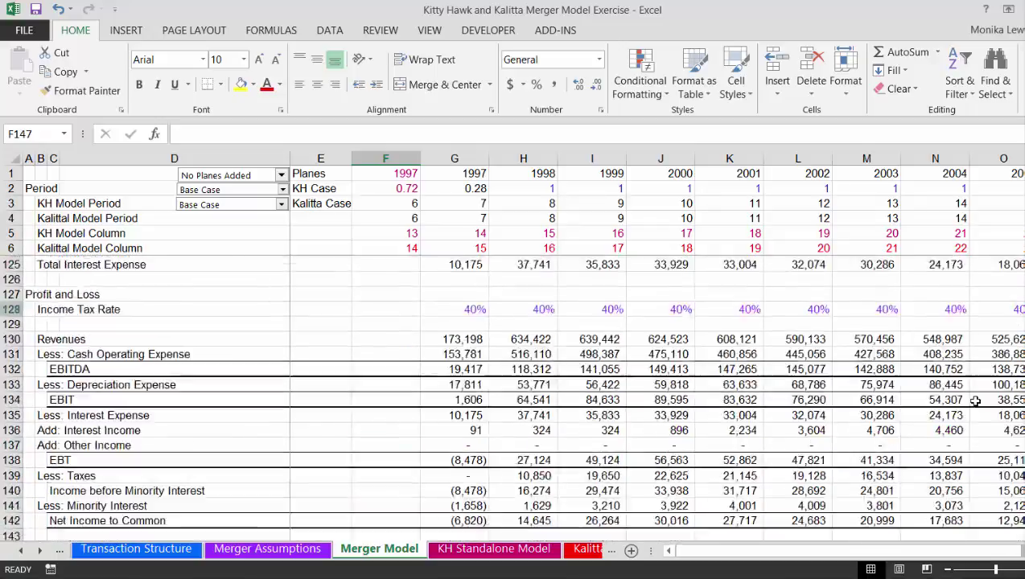
- Examine the projected balance sheet, including the equity and minority balances, the Difference and Test rows, and the EPS row
key(Down)
key(Down)
key(Down)
key(Down)
key(Down)
key(Down)
key(Down)
key(Down)
key(Down)
key(Down)
key(Down)
key(Down)
key(Down)
key(Down)
key(Down)
key(Down)
key(Down)
key(Down)
key(Down)
key(Down)
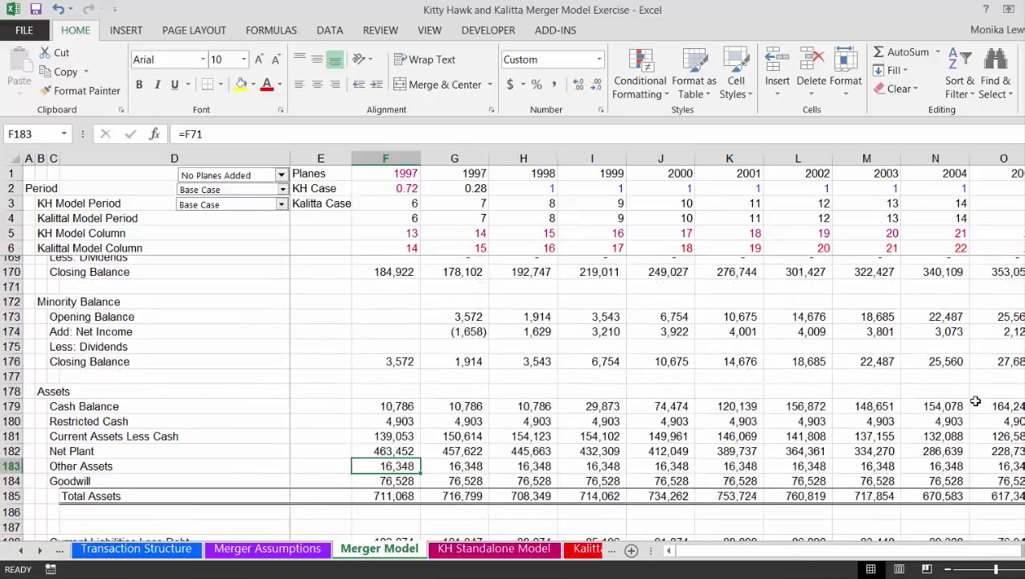
key(Right)
key(Right)
key(Right)
key(Right)
key(Right)
key(Right)
key(Right)
key(Right)
key(Right)
key(Right)
key(Right)
key(Right)
key(Right)
key(Right)
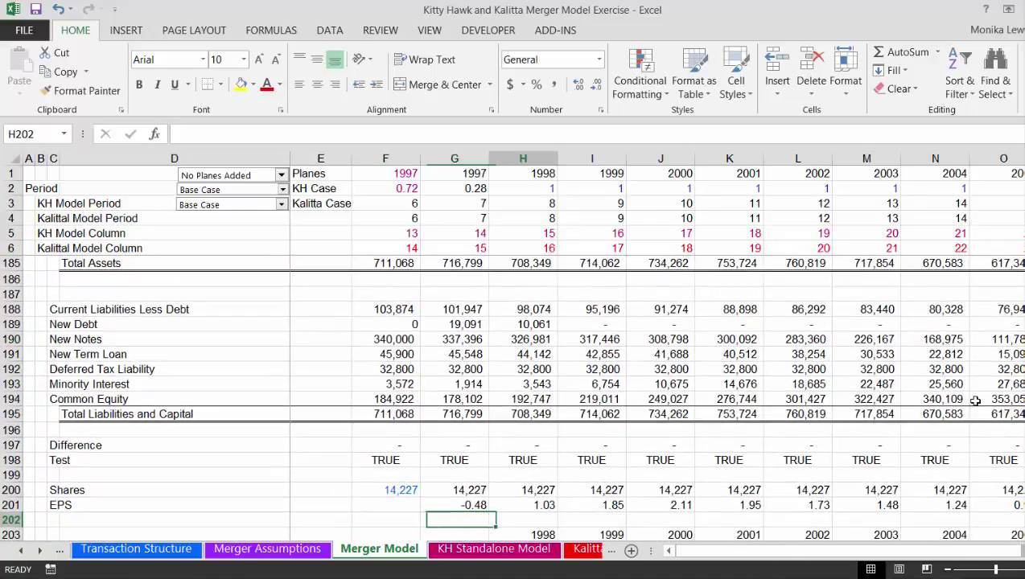
key(Home)
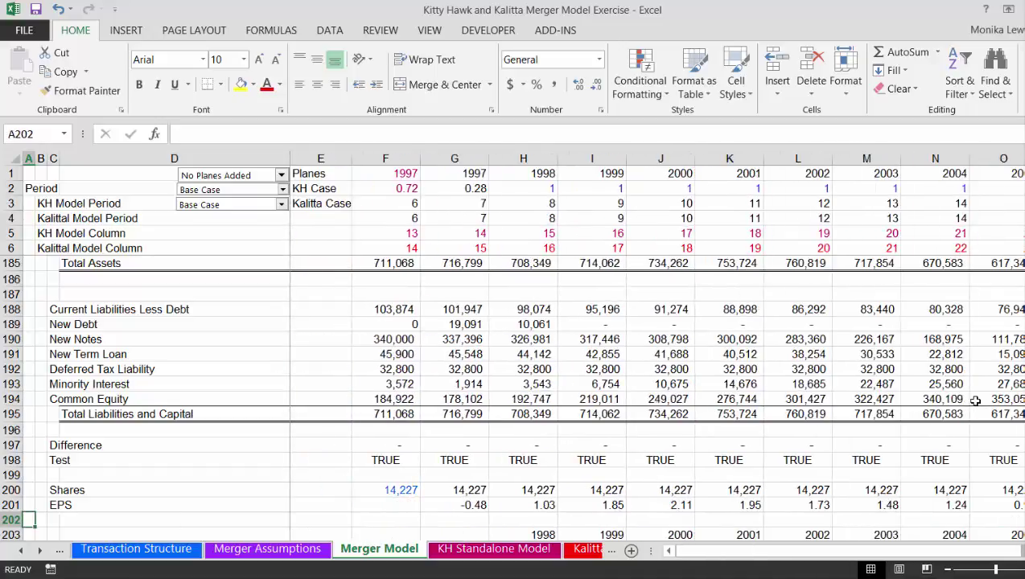
- Review the Transaction Assumptions sheet's financing and consideration inputs alongside the Accretion and Dilution and Accumulated New Debt charts
key(ctrl+Page_Up)
key(ctrl+Page_Up)
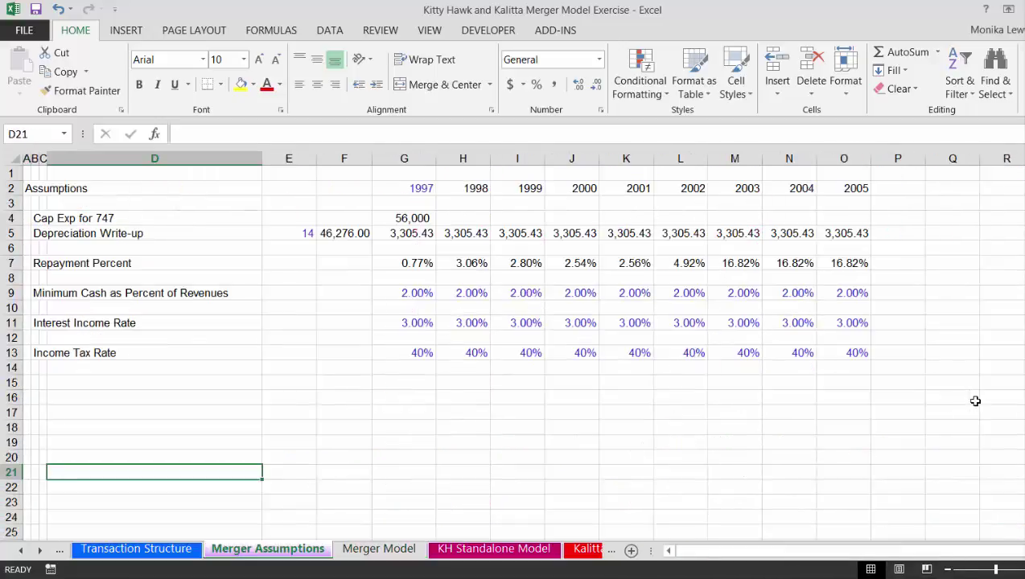
key(ctrl+Page_Up)
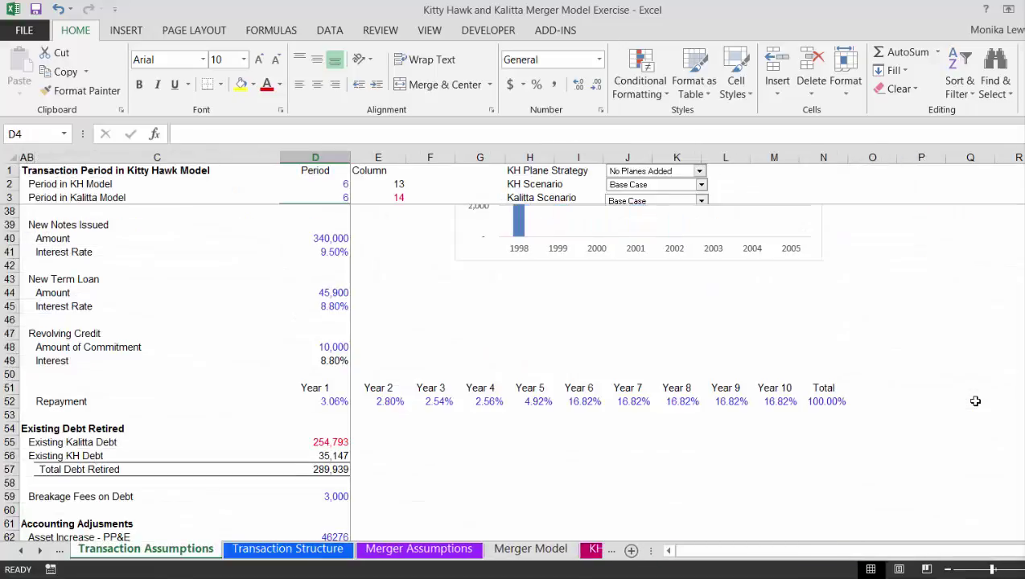
key(Down)
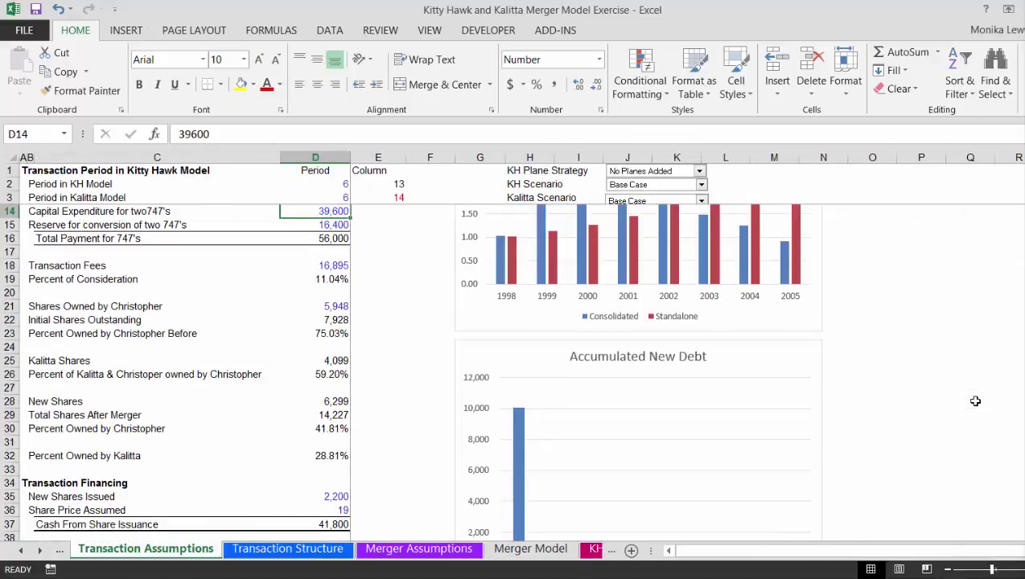
key(Up)
key(Up)
key(Up)
key(Up)
key(Up)
key(Up)
key(Up)
key(Up)
key(Up)
key(Up)
key(Up)
key(Up)
key(Up)
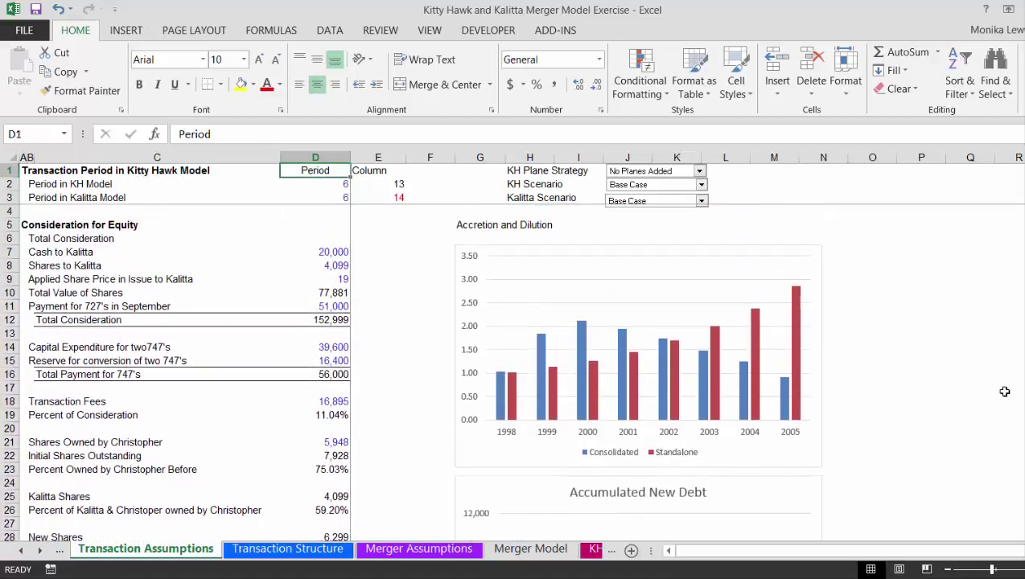
- Switch the KH Scenario to Low Case to compare the Accretion and Dilution chart, and return it to Base Case
click(702, 188)
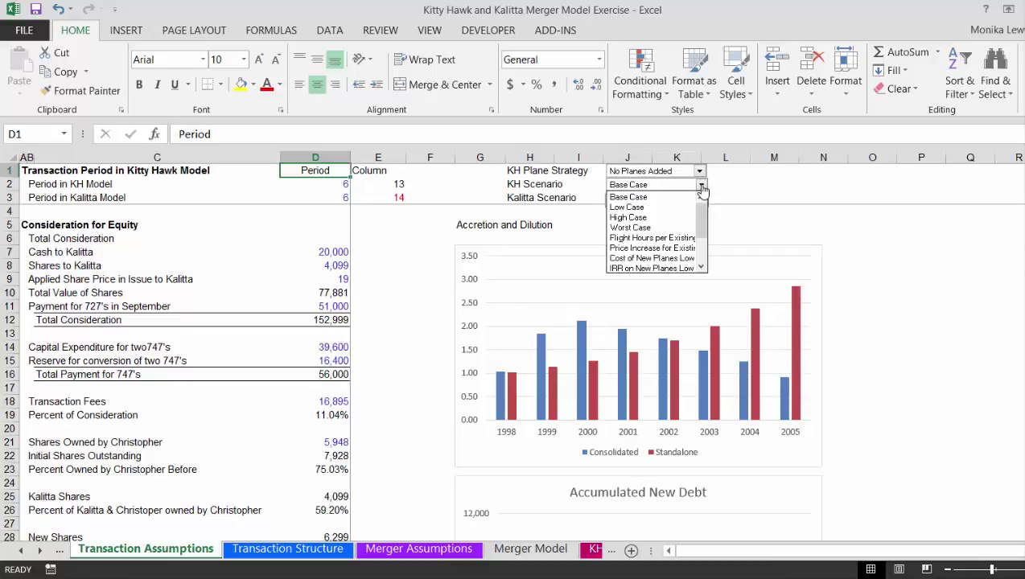
click(702, 188)
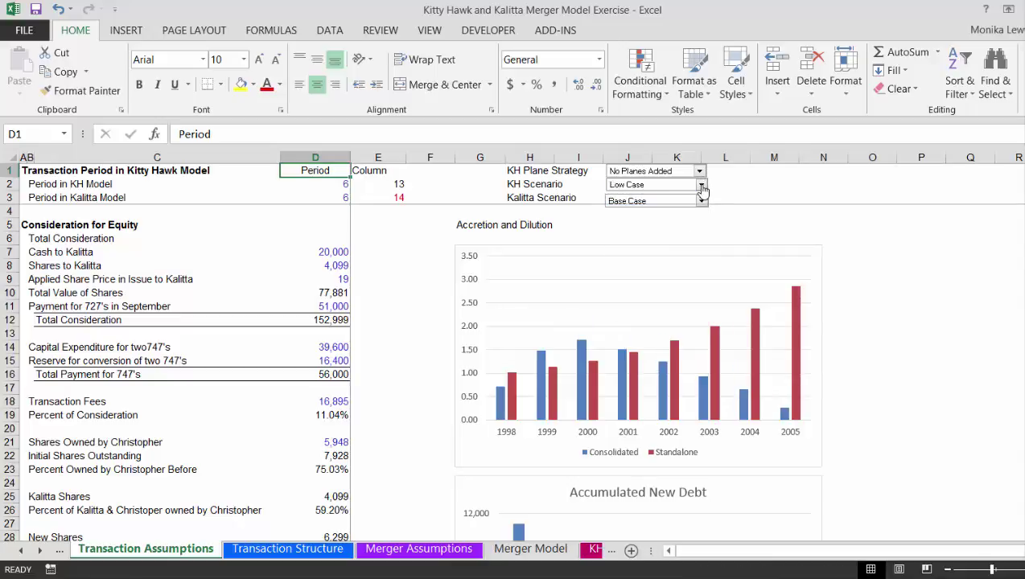
click(702, 188)
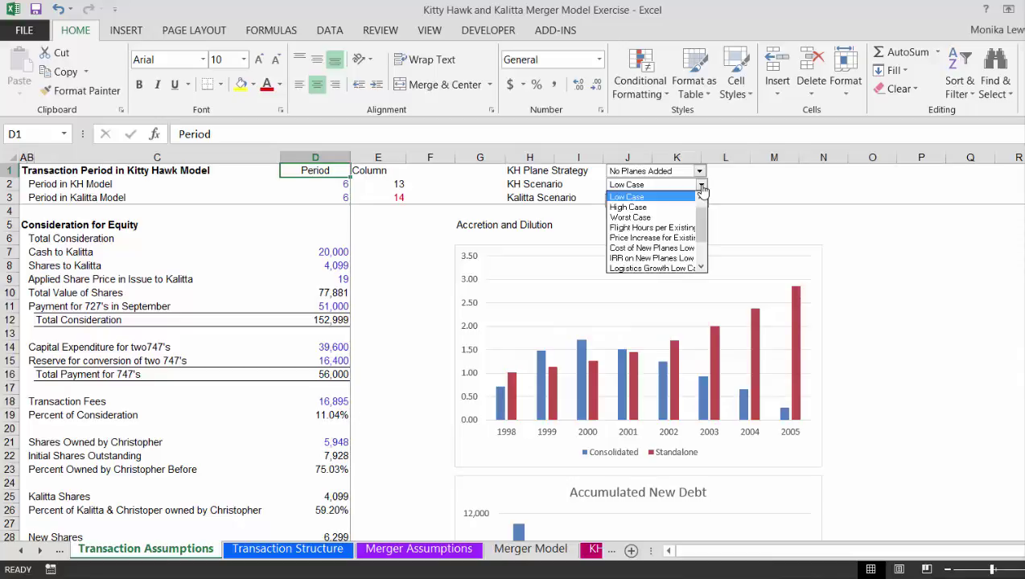
key(Up)
key(Return)
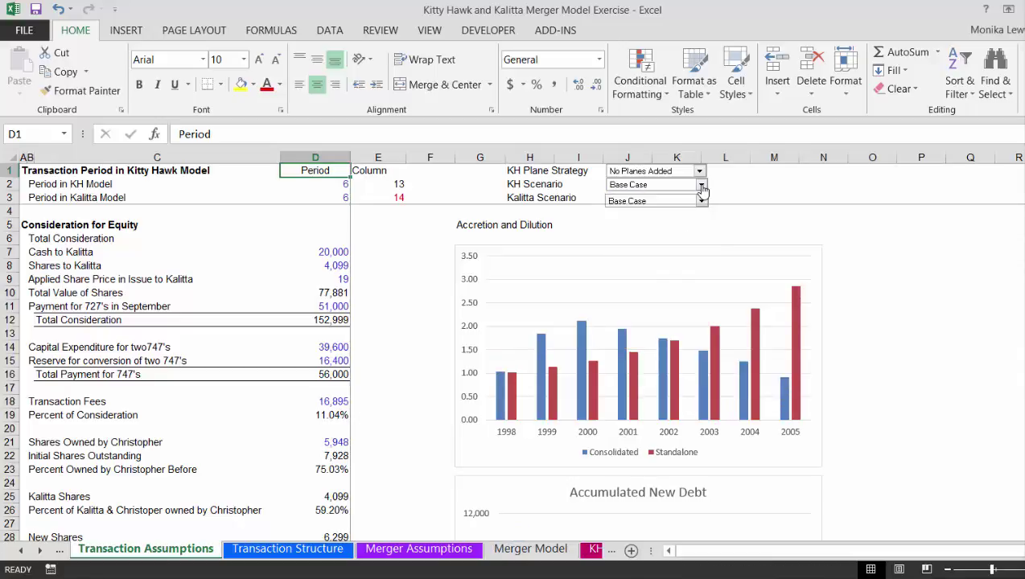
- Test the Kalitta Scenario's Low Case and Company Case on the Accretion and Dilution chart, and return it to Base Case
click(702, 200)
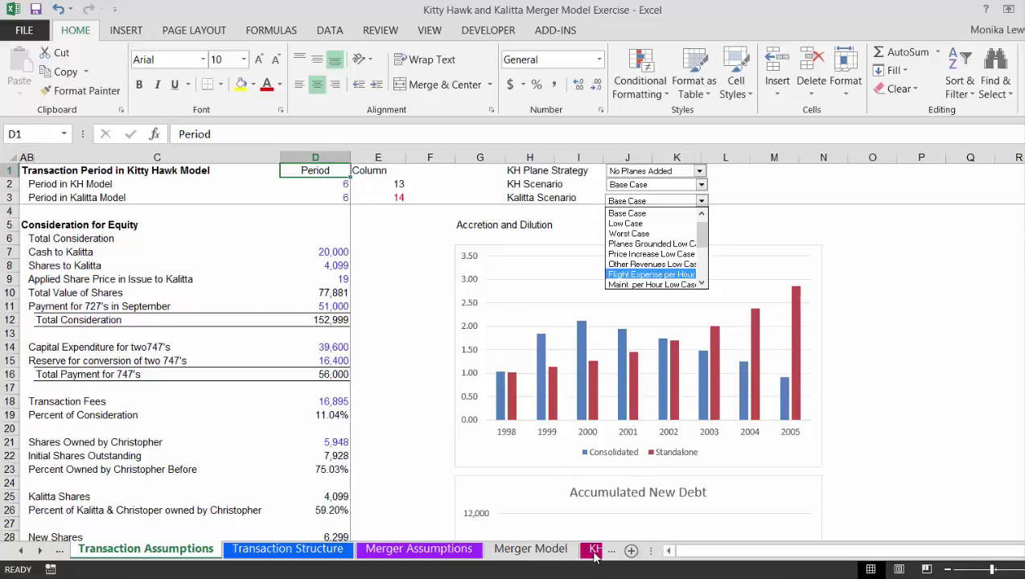
click(385, 322)
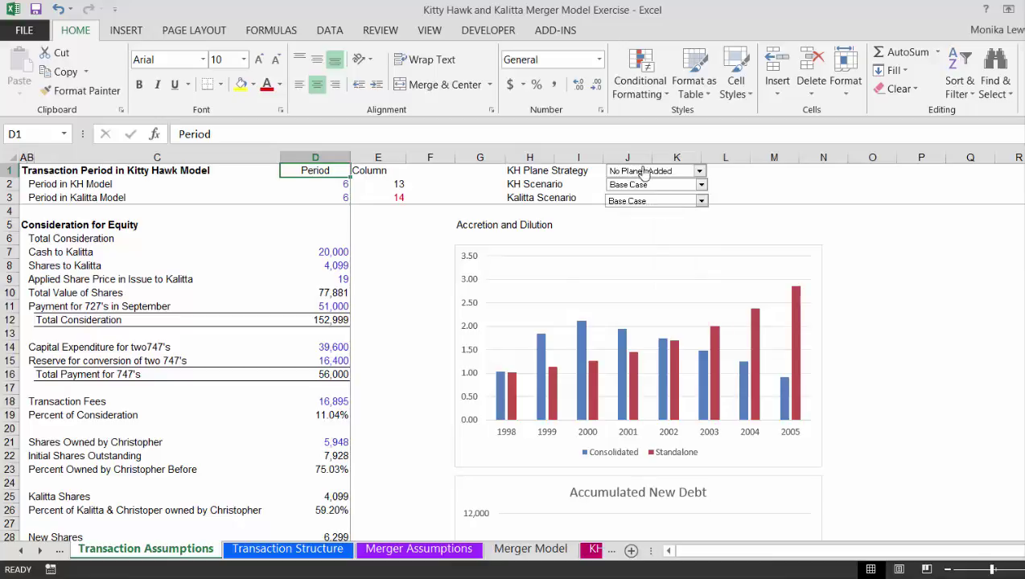
click(700, 203)
click(700, 203)
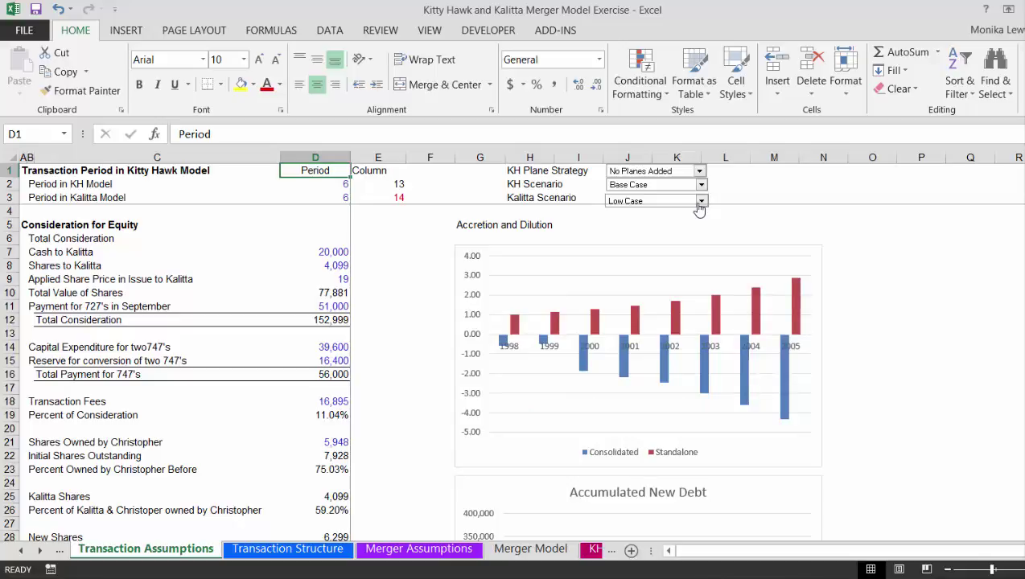
click(701, 202)
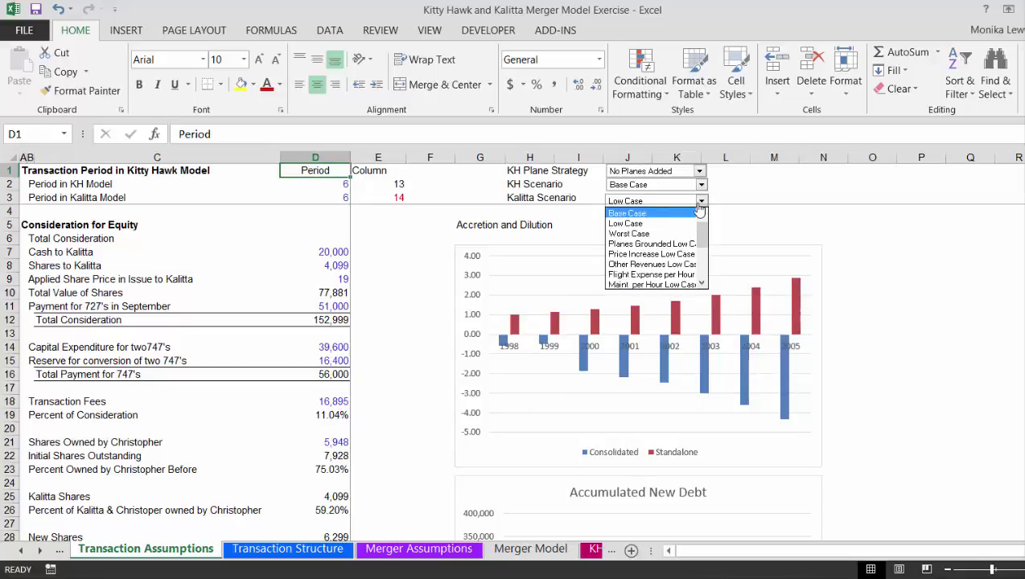
click(699, 204)
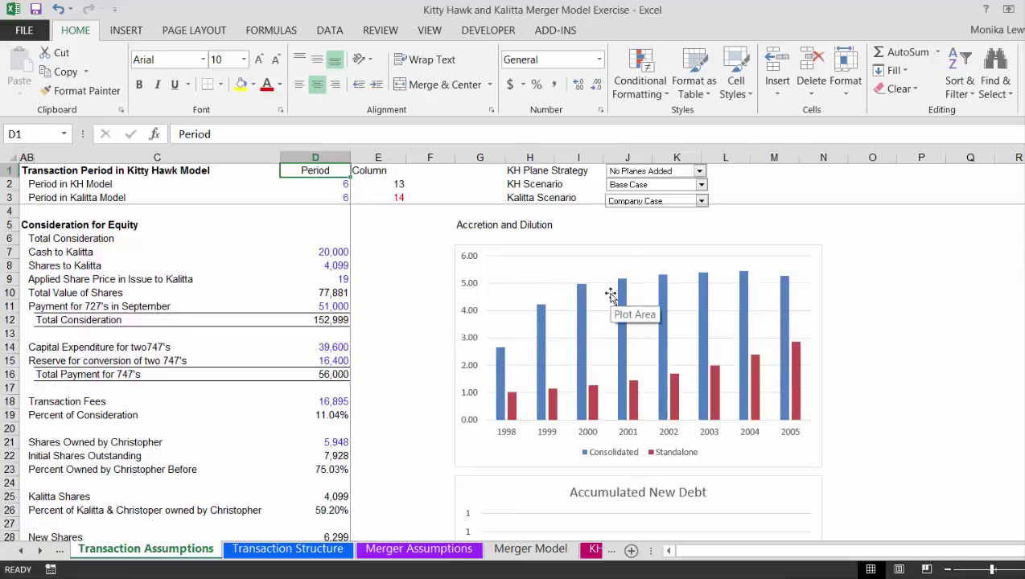
click(702, 201)
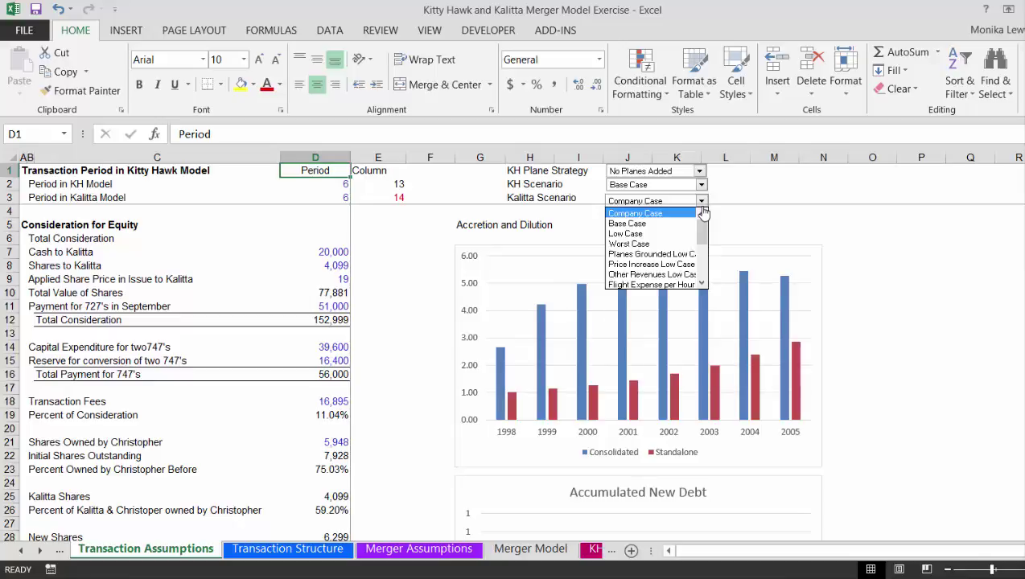
click(704, 212)
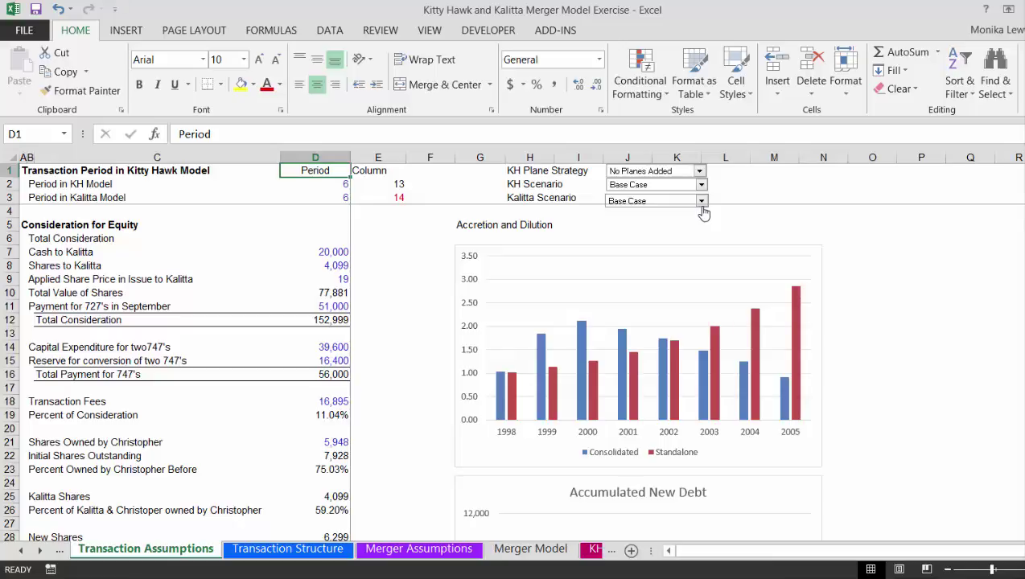
- Add a "Credit Statistics" heading in H21 of the Transaction Structure sheet, below the transaction multiples
key(ctrl+Page_Up)
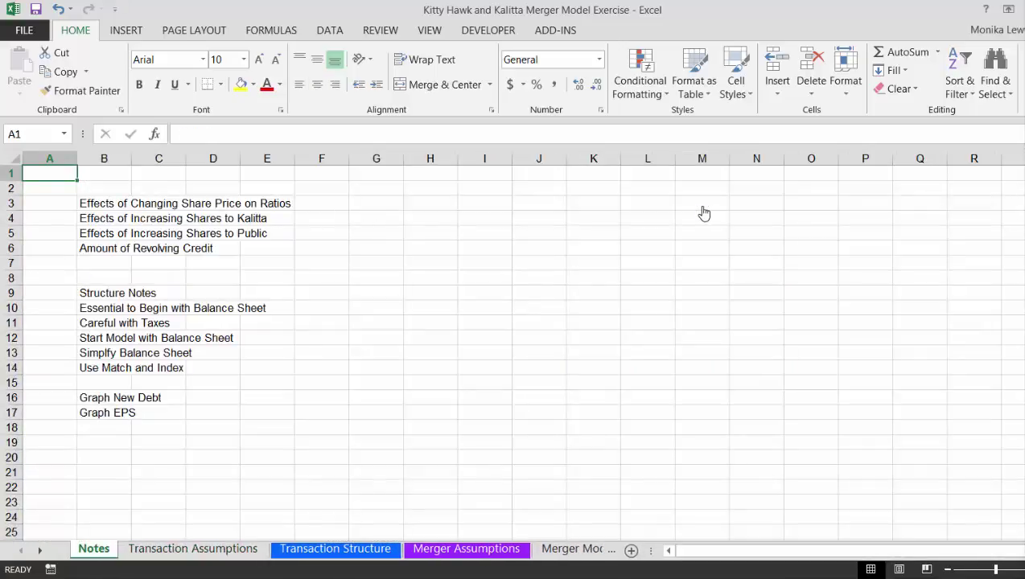
key(ctrl+Page_Down)
key(ctrl+Page_Down)
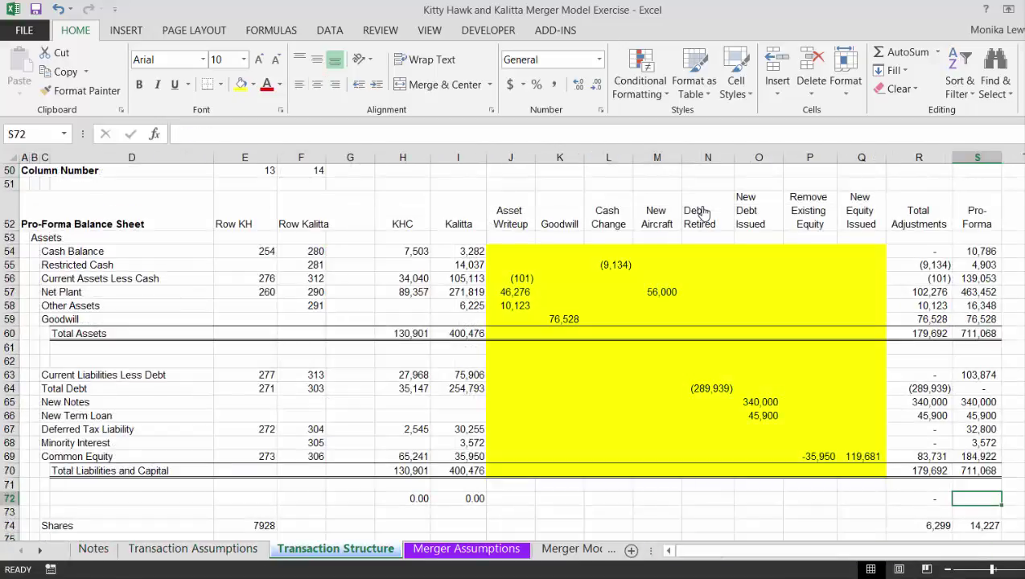
key(Page_Up)
key(Page_Up)
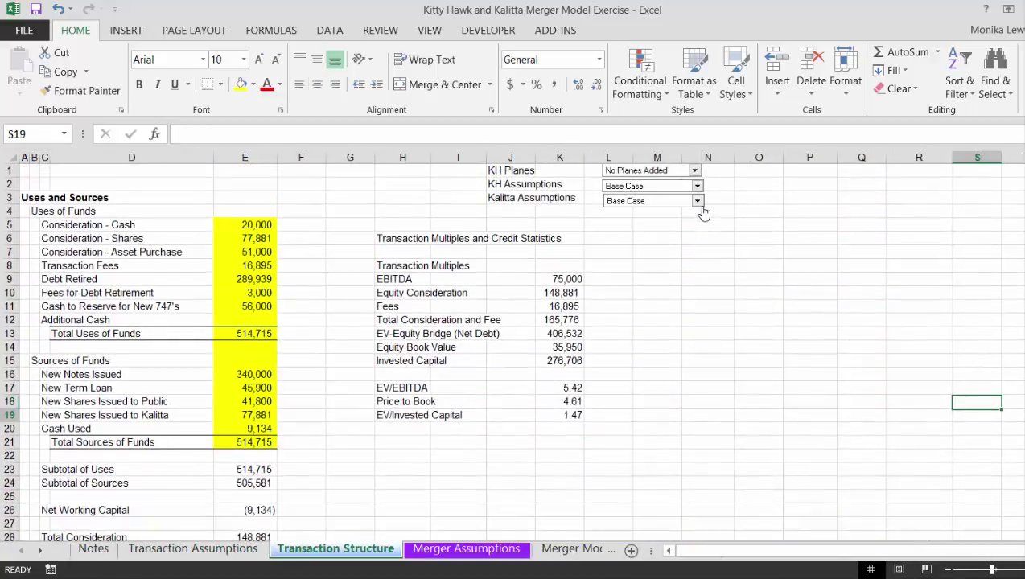
key(Left)
key(Left)
key(Left)
key(Left)
key(Left)
key(Left)
key(Left)
key(Left)
key(Left)
key(Left)
key(Down)
key(Down)
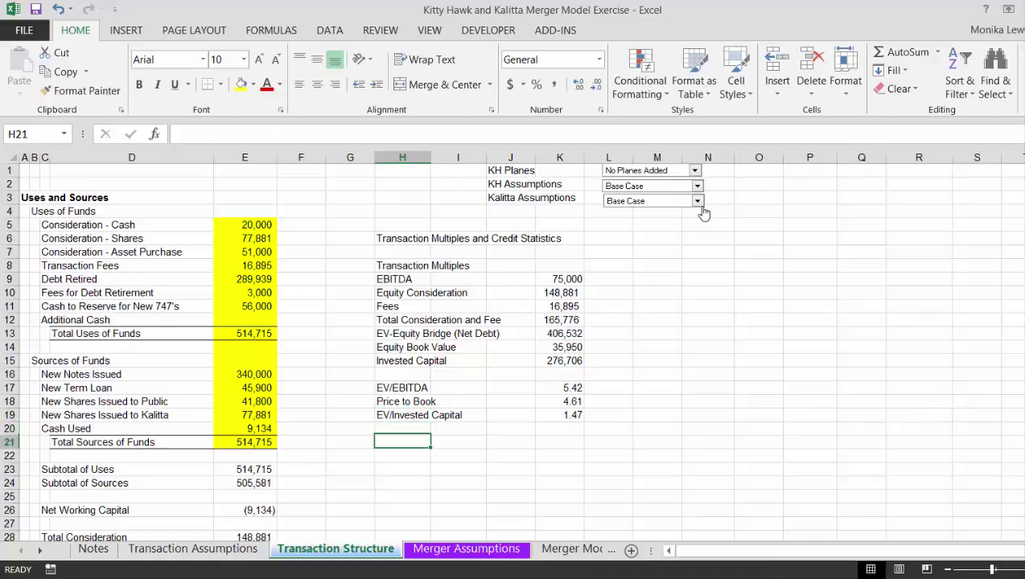
text(Credit Stati)
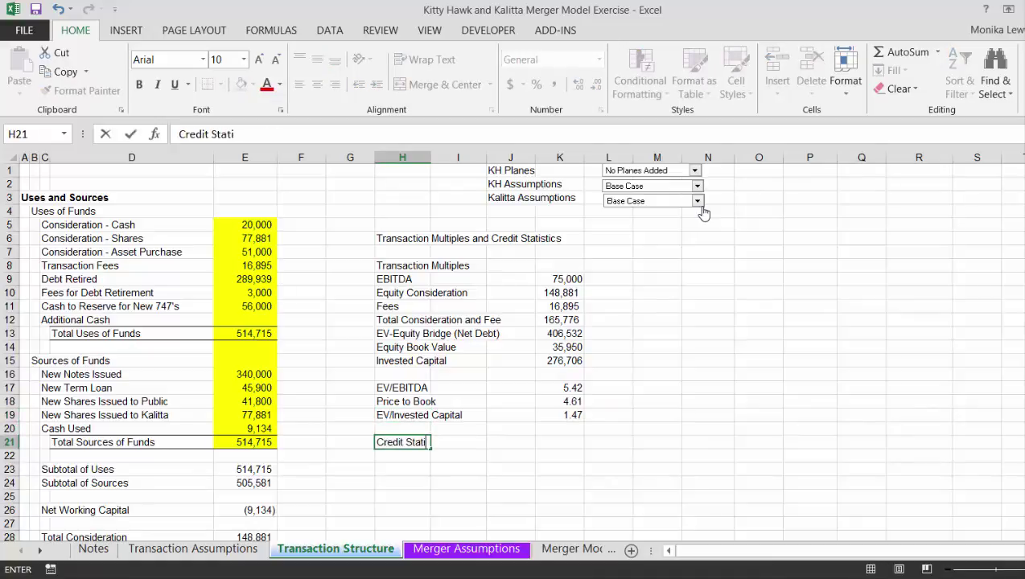
text(stics)
key(Return)
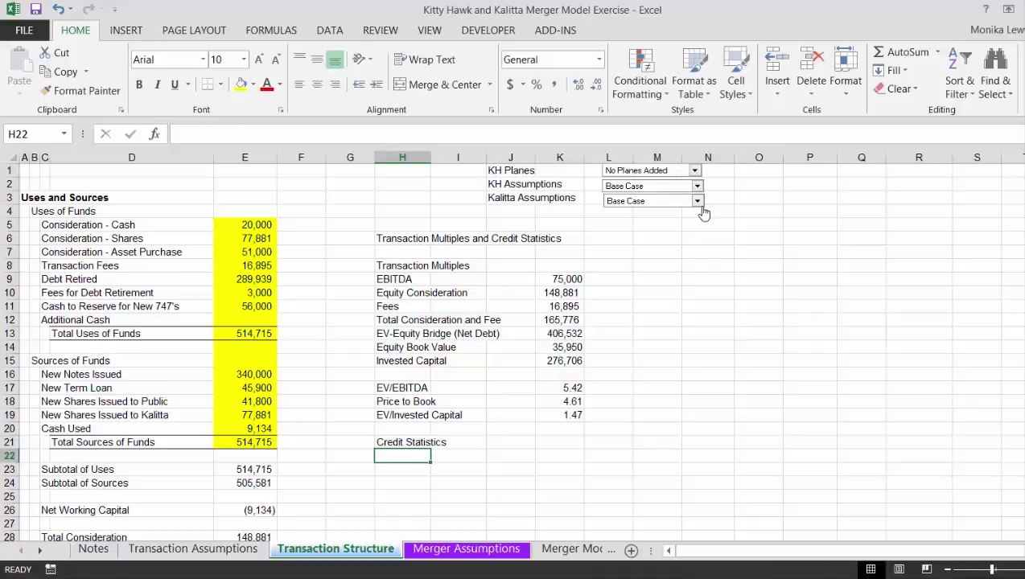
- Add a "Pro-forma Consolidated EBITDA" line in row 23 with the label in H23 and 100,000 in K23
key(Return)
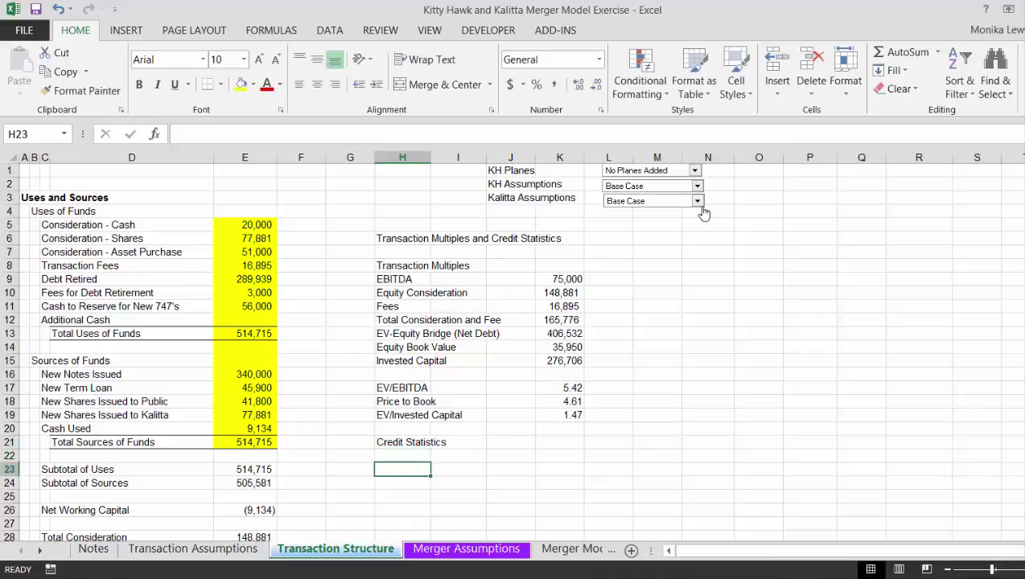
text(Pro)
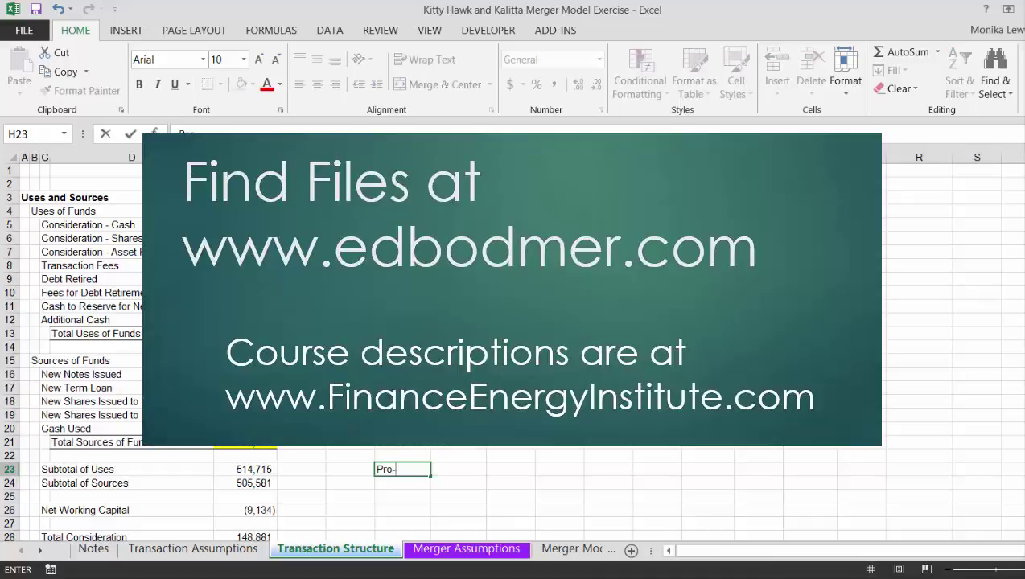
text(-forma Co)
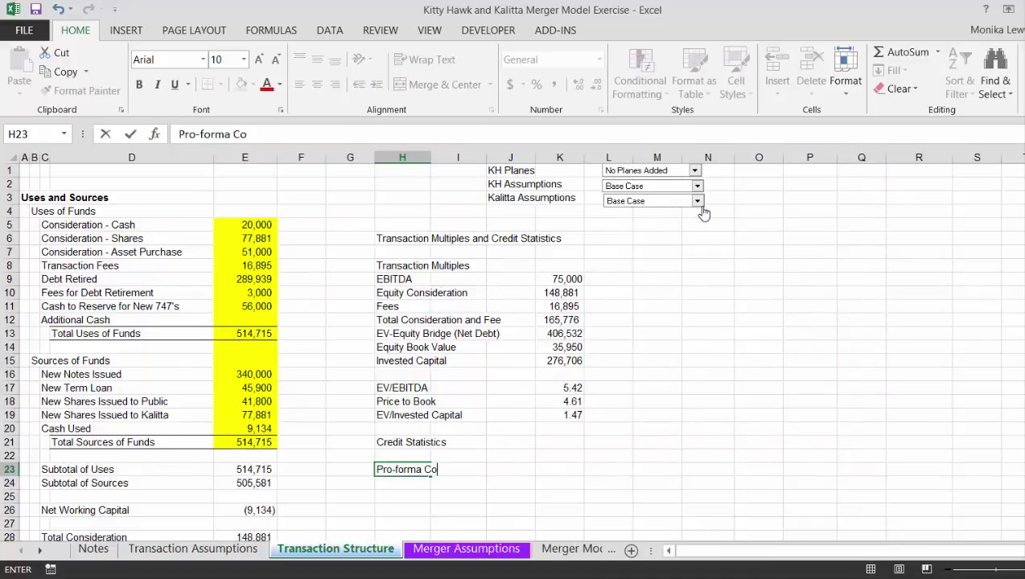
text(nsolidated EBIT)
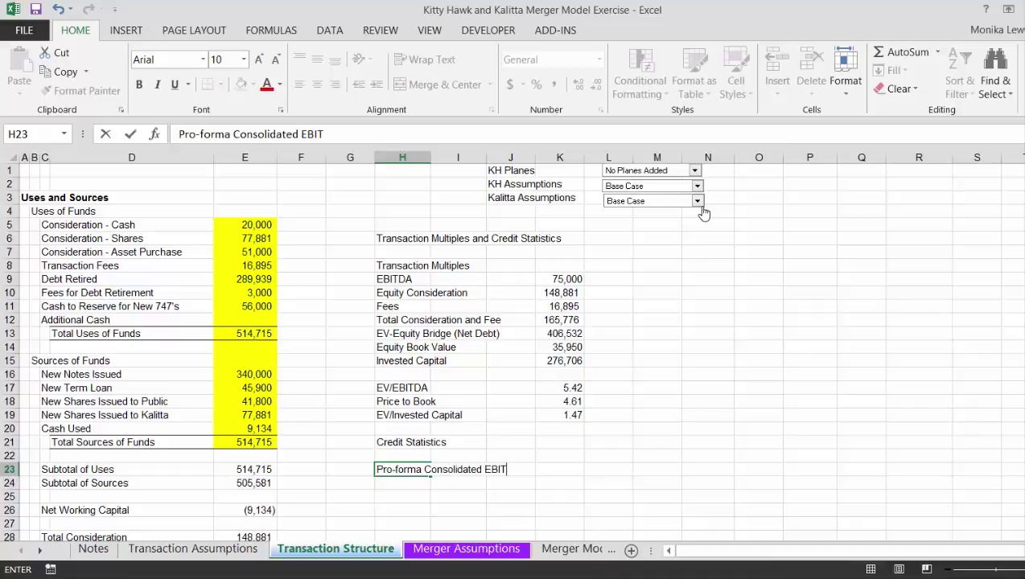
text(DA)
key(Return)
key(Up)
key(Right)
key(Right)
key(Right)
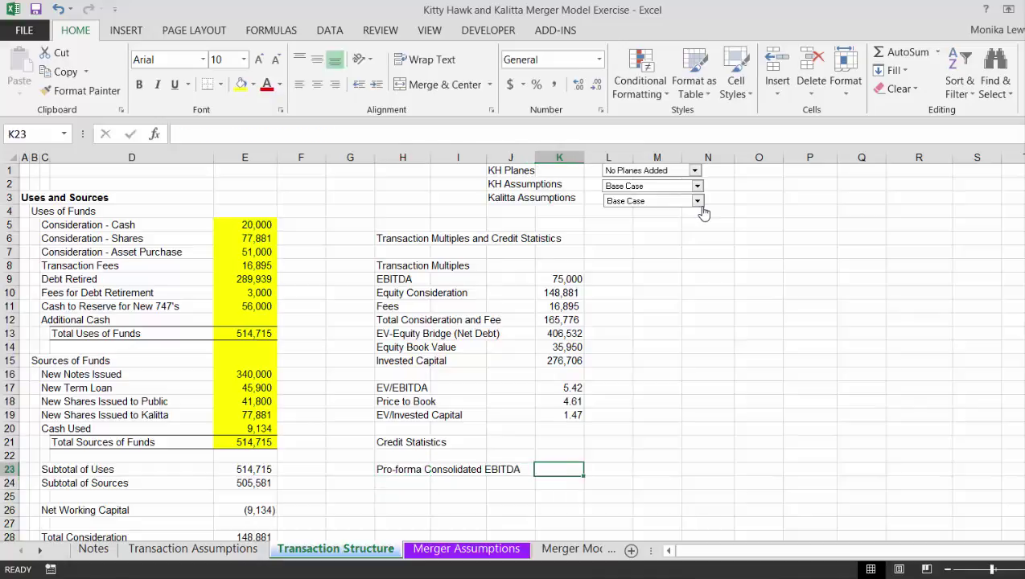
text(100)
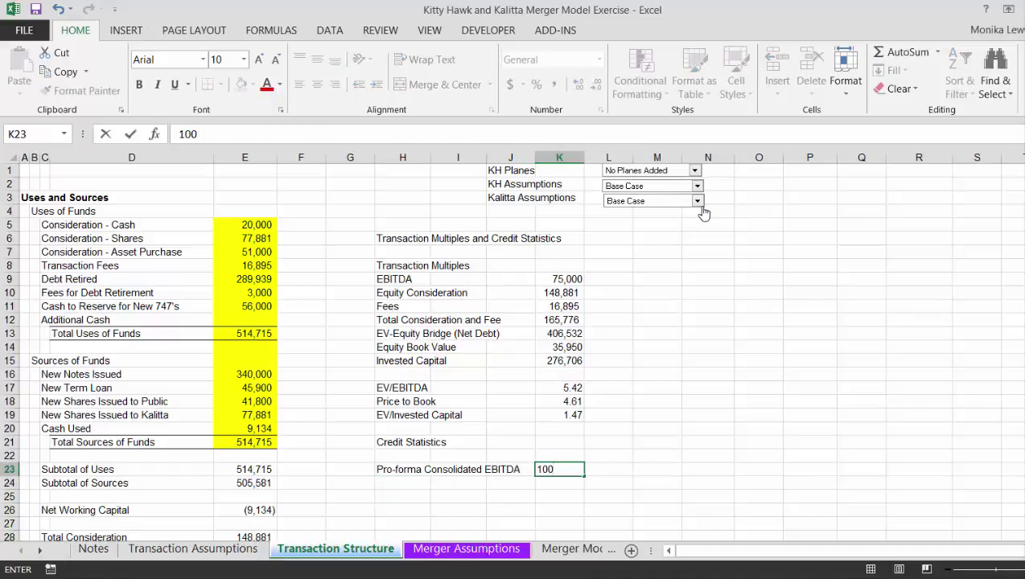
text(,000)
key(Return)
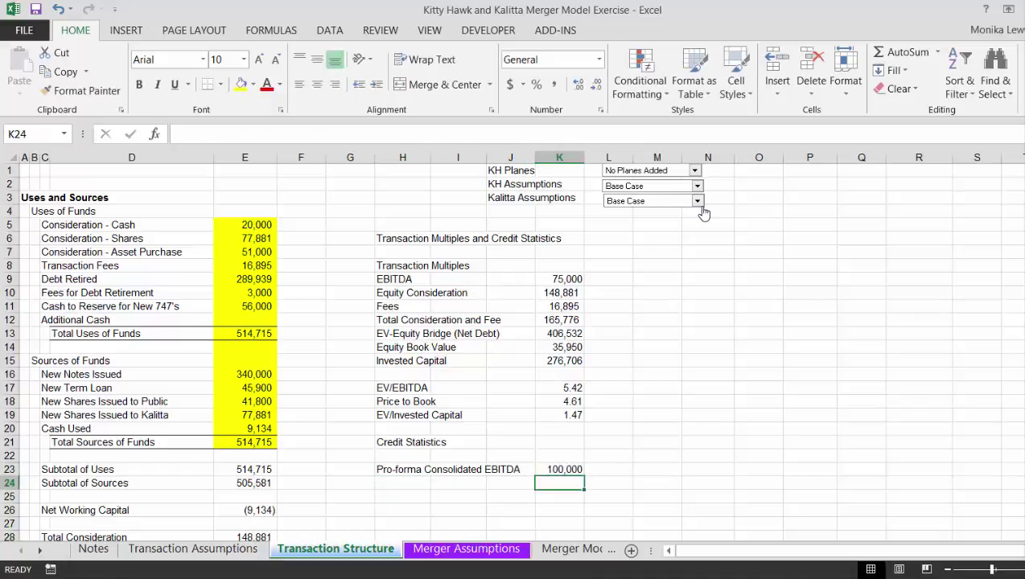
- Label H25 "Debt to Capital" below the pro-forma EBITDA line
key(Down)
key(Left)
key(Left)
key(Left)
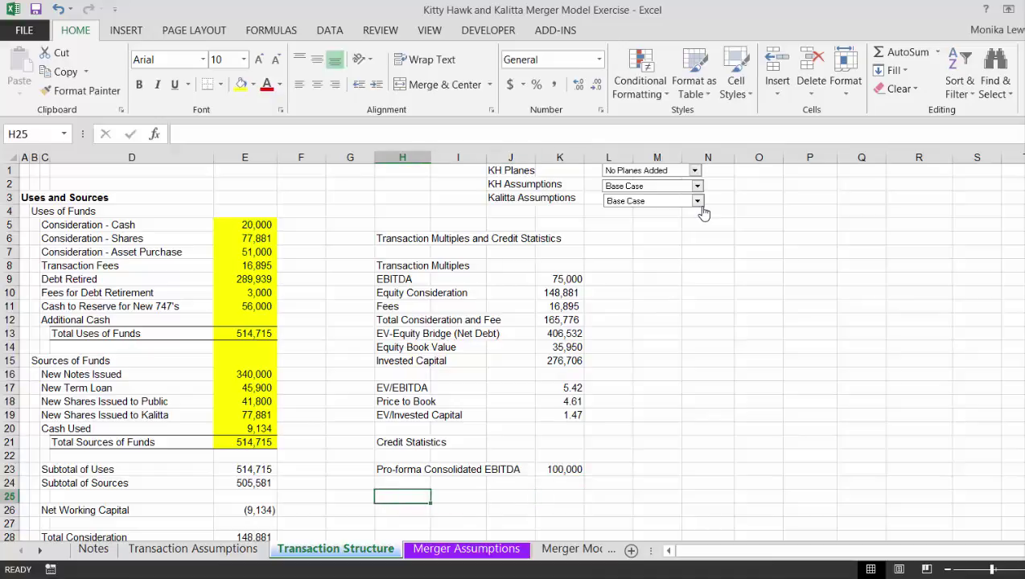
text(Debt to)
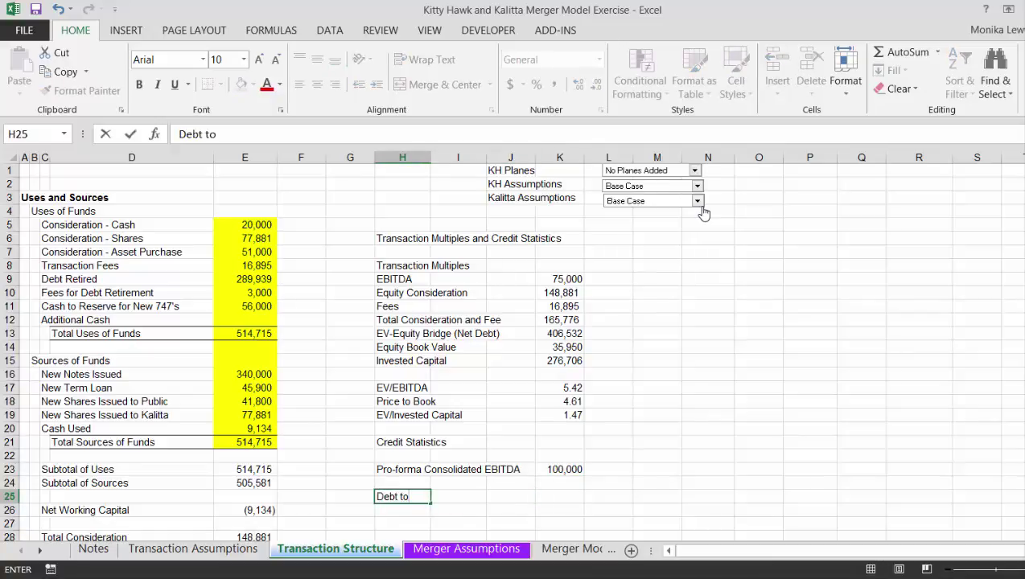
text( Capital)
- Enter a formula in K25 that sums the pro-forma New Term Loan (S66) and New Notes (S65)
key(Right)
key(Right)
key(Right)
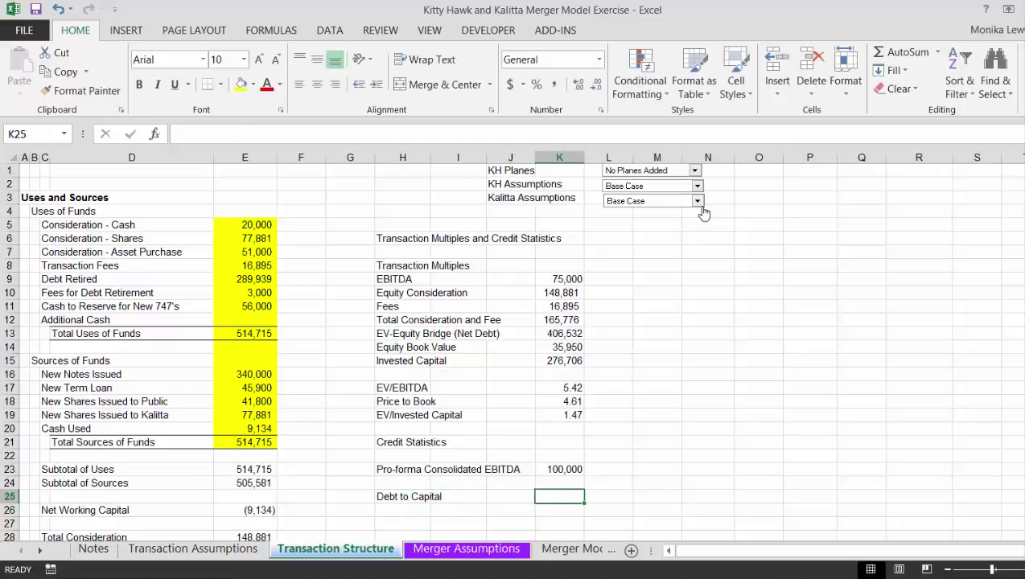
text(=)
key(ctrl+Page_Down)
key(ctrl+Page_Down)
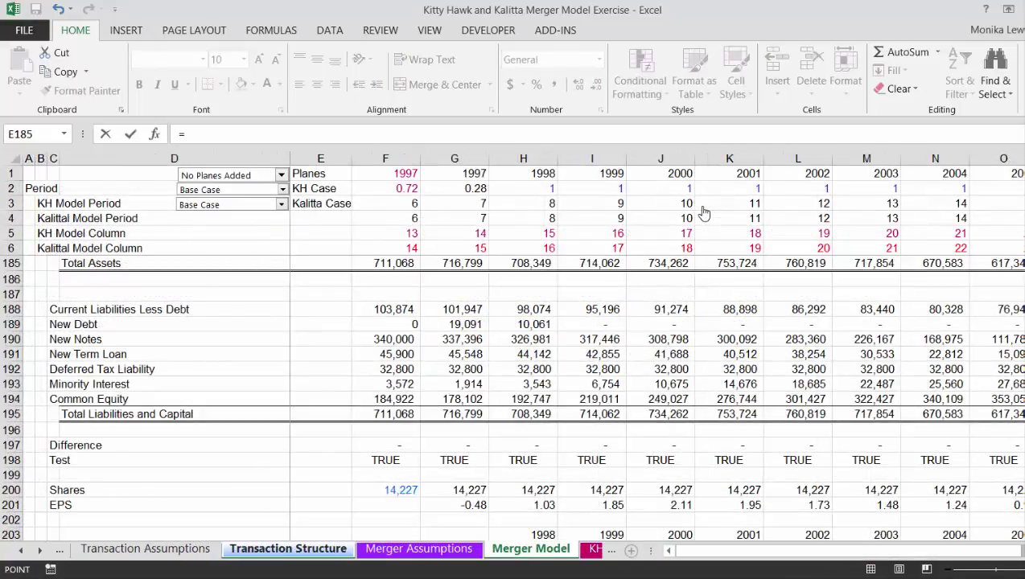
key(ctrl+Page_Up)
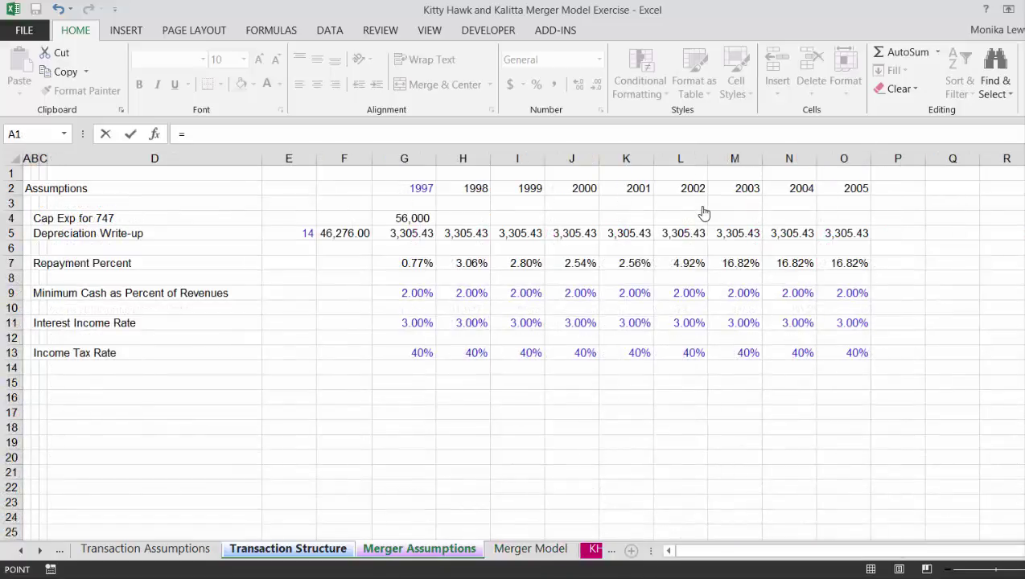
key(ctrl+Page_Up)
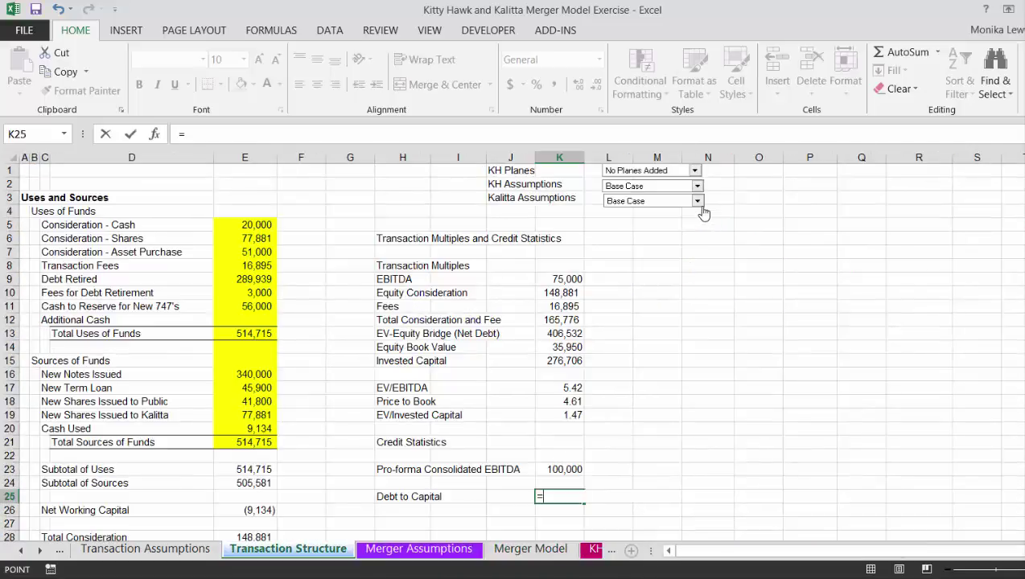
key(Down)
key(ctrl+Down)
key(Down)
key(Down)
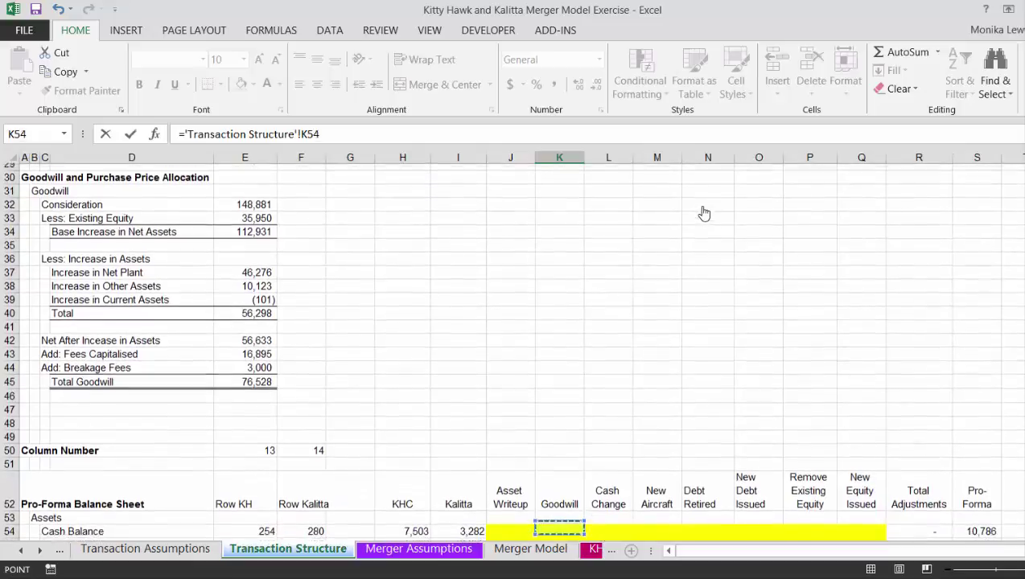
key(Down)
key(Down)
key(Down)
key(Down)
key(Down)
key(Down)
key(Down)
key(Down)
key(Down)
key(Down)
key(Down)
key(Down)
key(Down)
key(Down)
key(Down)
key(Down)
key(Down)
key(Down)
key(Down)
key(Down)
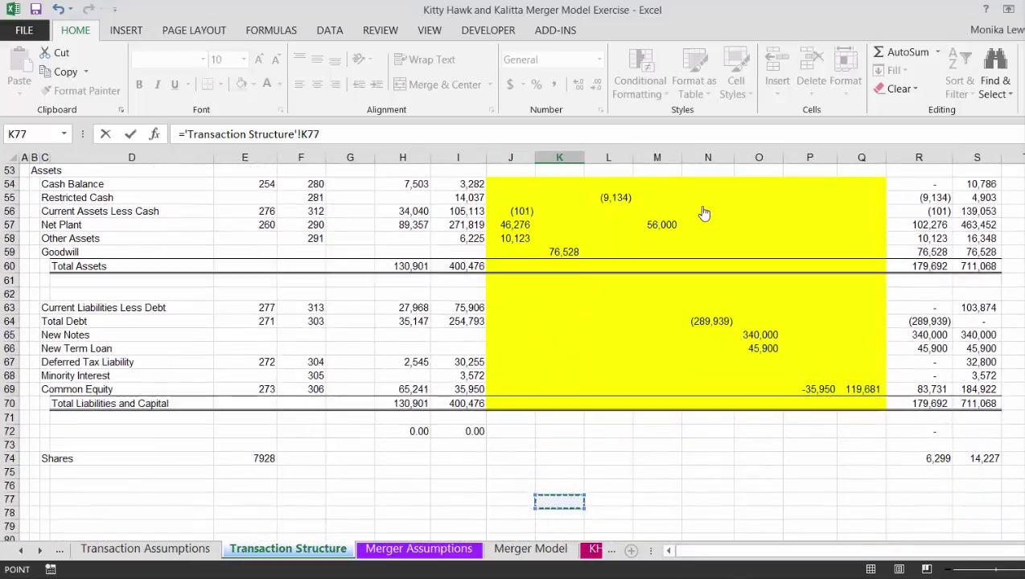
key(Up)
key(Up)
key(Up)
key(Up)
key(Up)
key(Up)
key(Up)
key(Up)
key(Up)
key(Up)
key(Right)
key(Right)
key(Right)
key(Right)
key(Right)
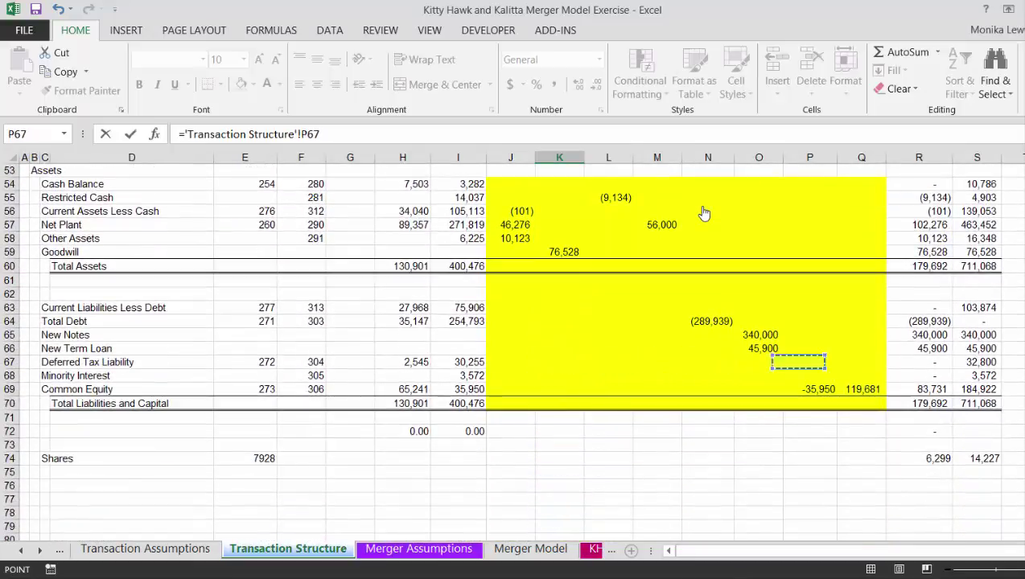
key(Right)
key(Right)
key(Right)
key(Up)
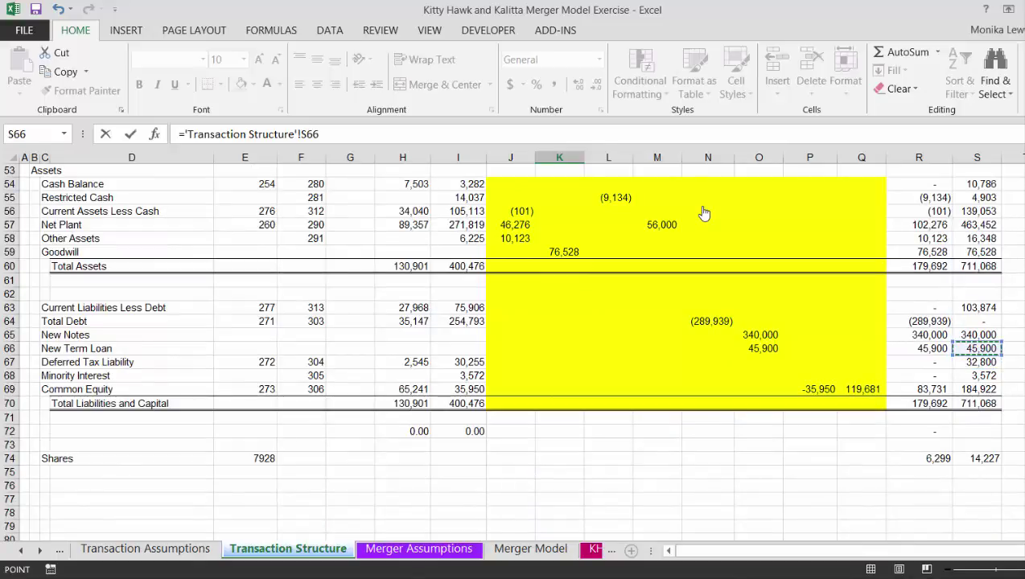
text(+)
click(981, 335)
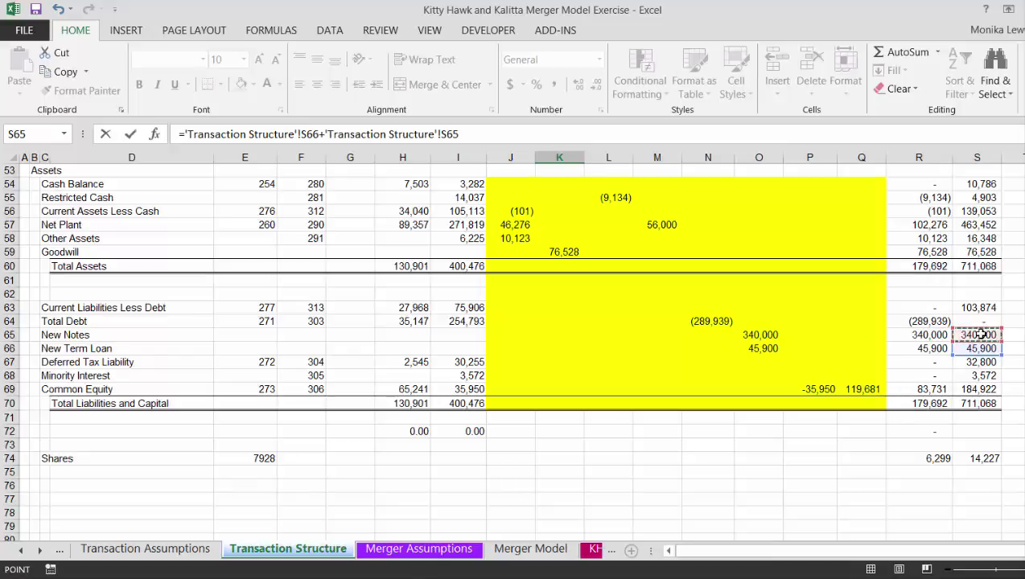
key(Return)
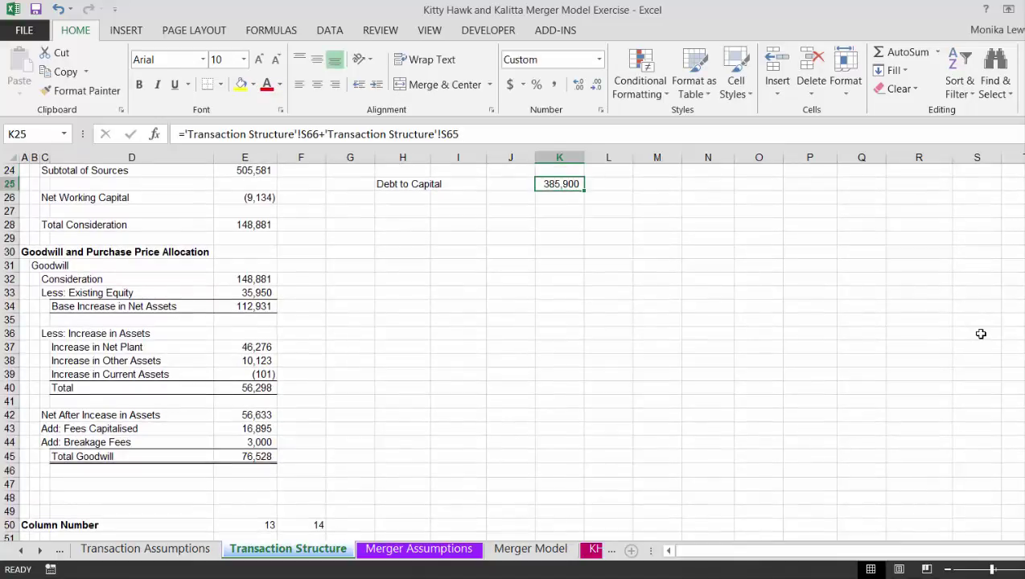
- Edit the K25 formula to bracket the debt sum and divide it by a parenthesized denominator starting with pro-forma New Notes (S65)
key(F2)
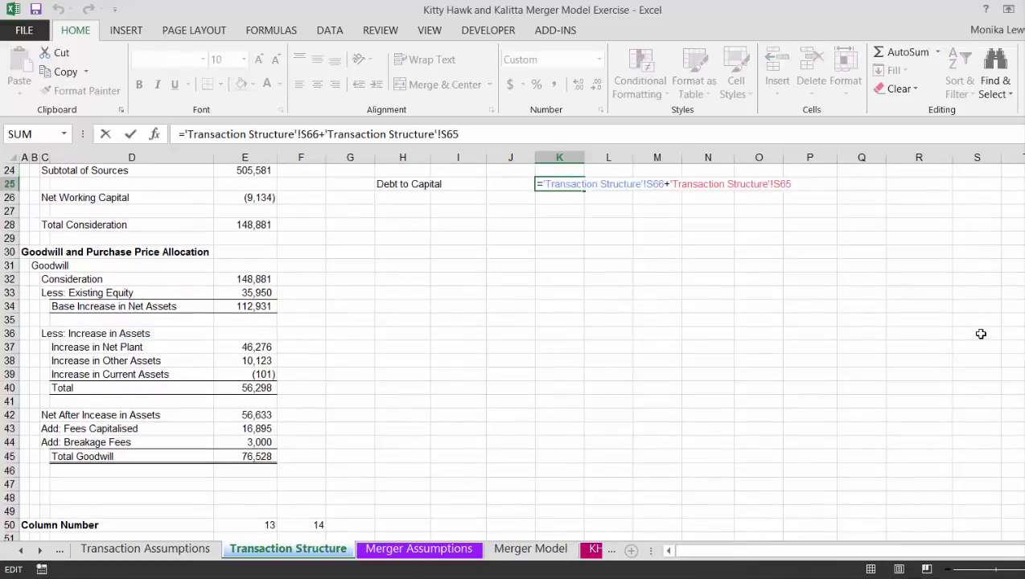
text(()
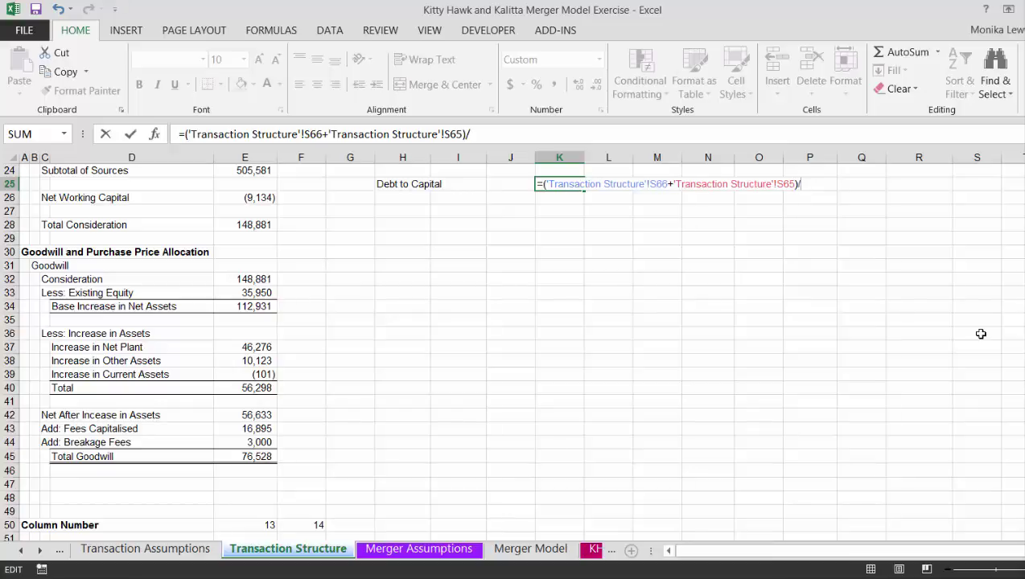
click(898, 484)
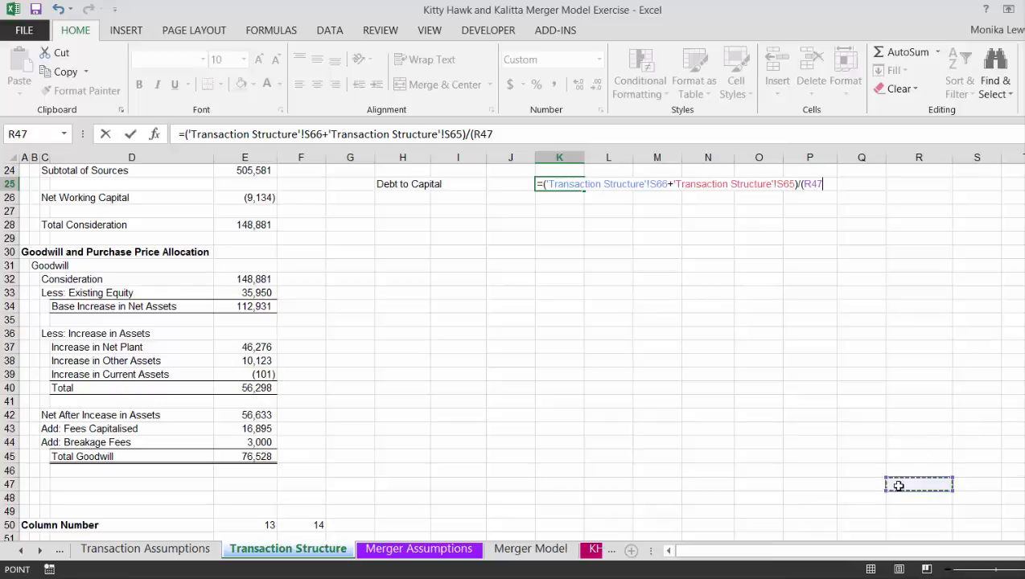
key(Down)
key(Down)
key(Down)
key(Down)
key(Down)
key(Down)
key(Down)
key(Down)
key(Down)
key(Down)
key(Down)
key(Down)
key(Down)
key(Down)
key(Down)
key(Down)
key(Down)
key(Down)
key(Down)
key(Down)
key(Down)
key(Down)
key(Down)
key(Down)
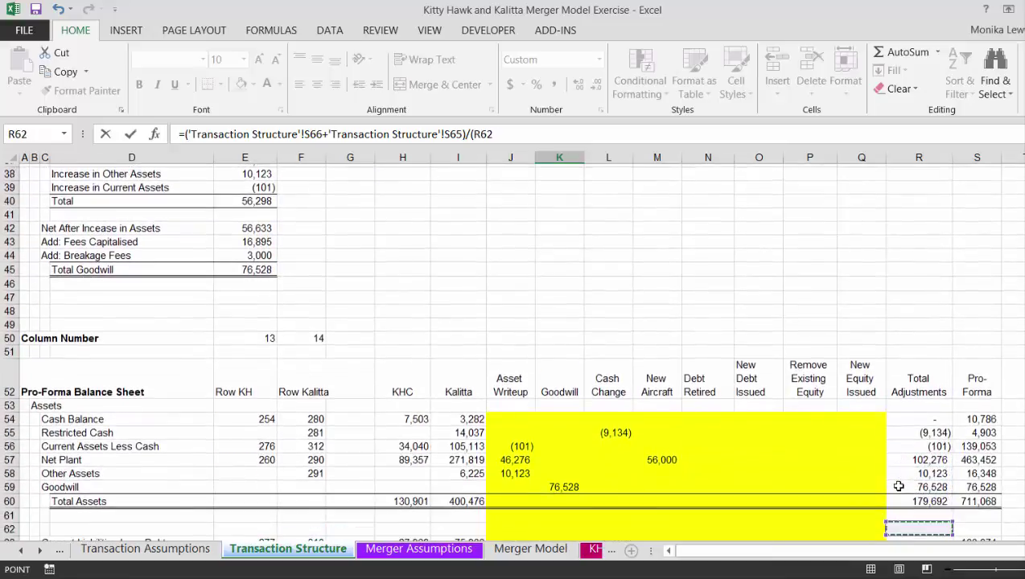
key(Up)
key(Up)
key(Up)
key(Up)
key(Up)
key(Up)
key(Up)
key(Up)
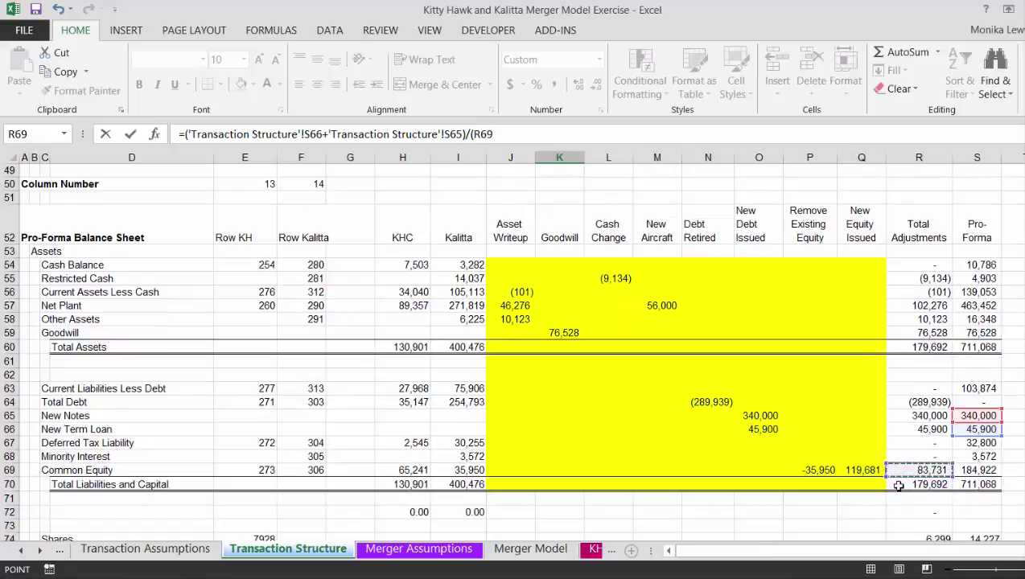
key(Right)
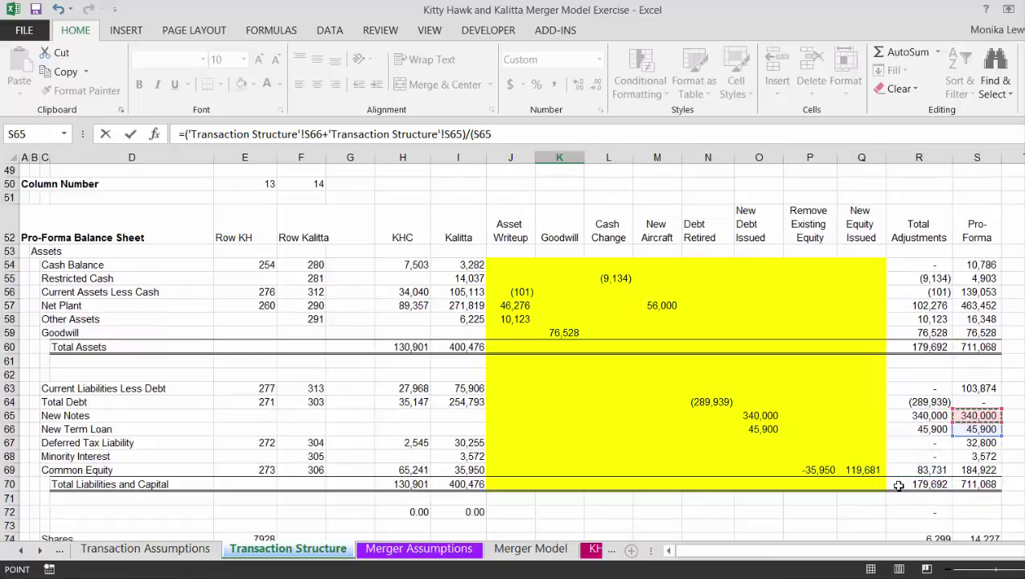
- Complete the Debt to Capital denominator in K25 by adding pro-forma New Term Loan (S66), Minority Interest (S68) and Common Equity (S69)
text(+)
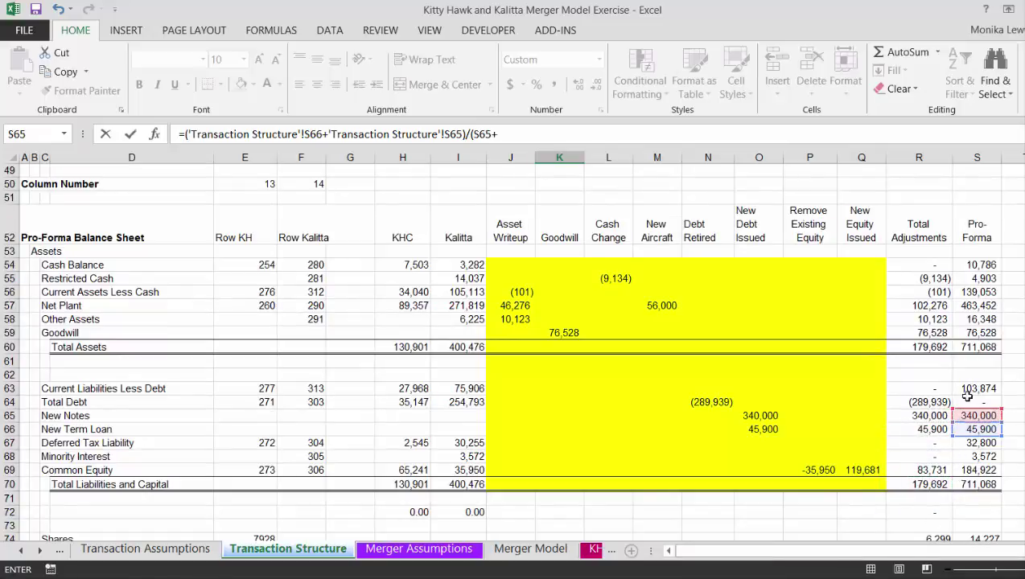
click(973, 432)
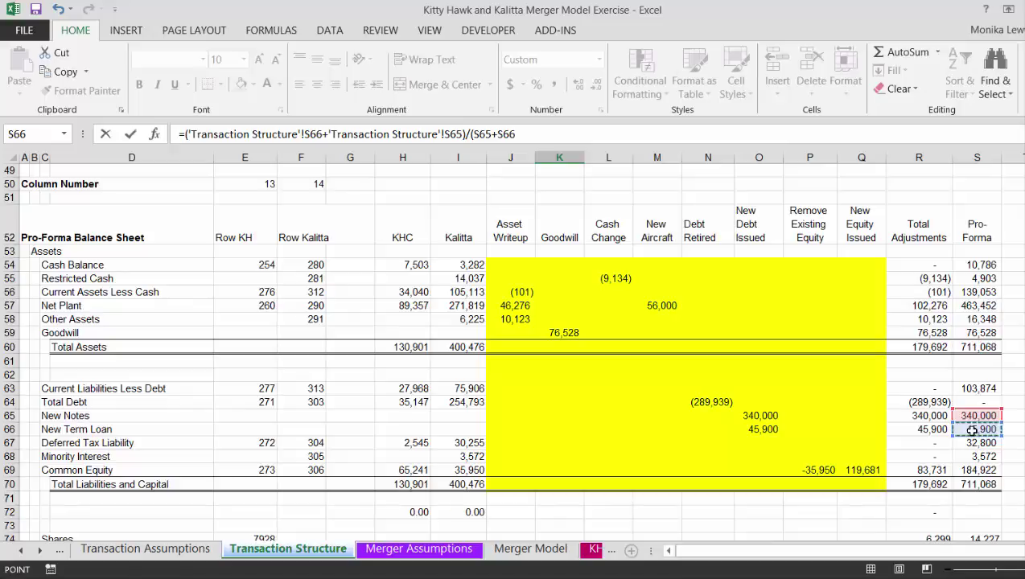
text(+)
click(971, 455)
text(+)
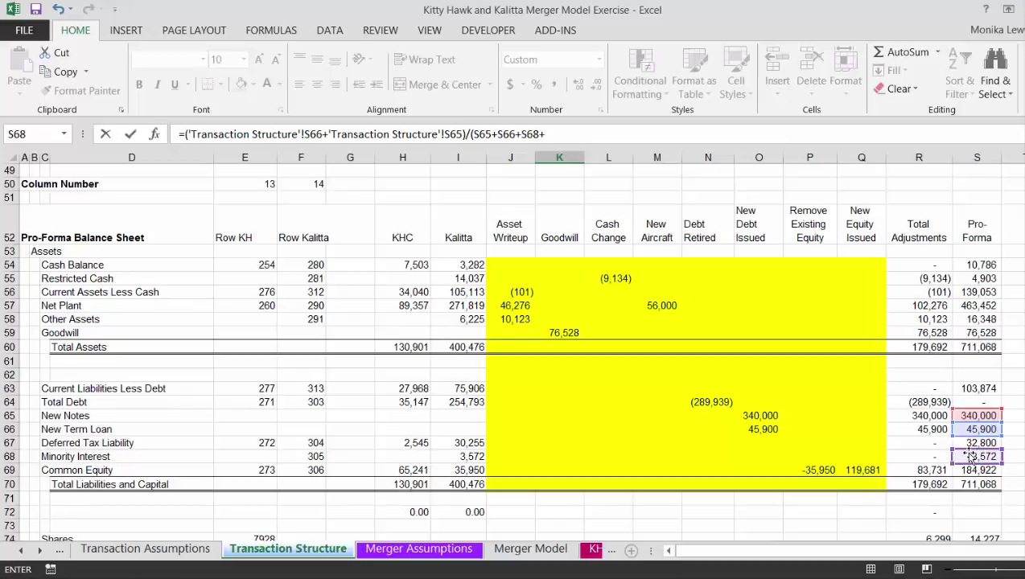
click(971, 469)
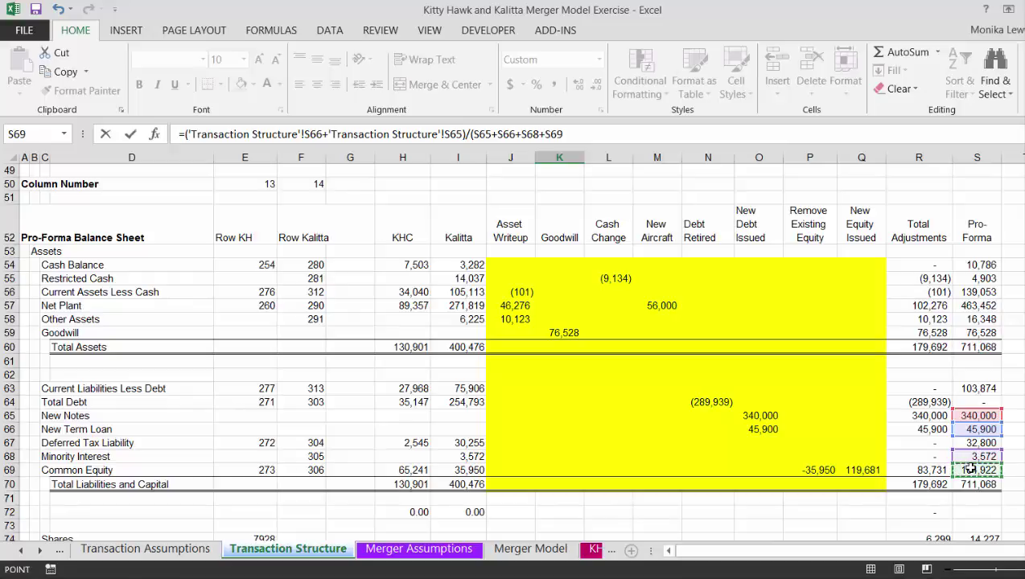
key(Return)
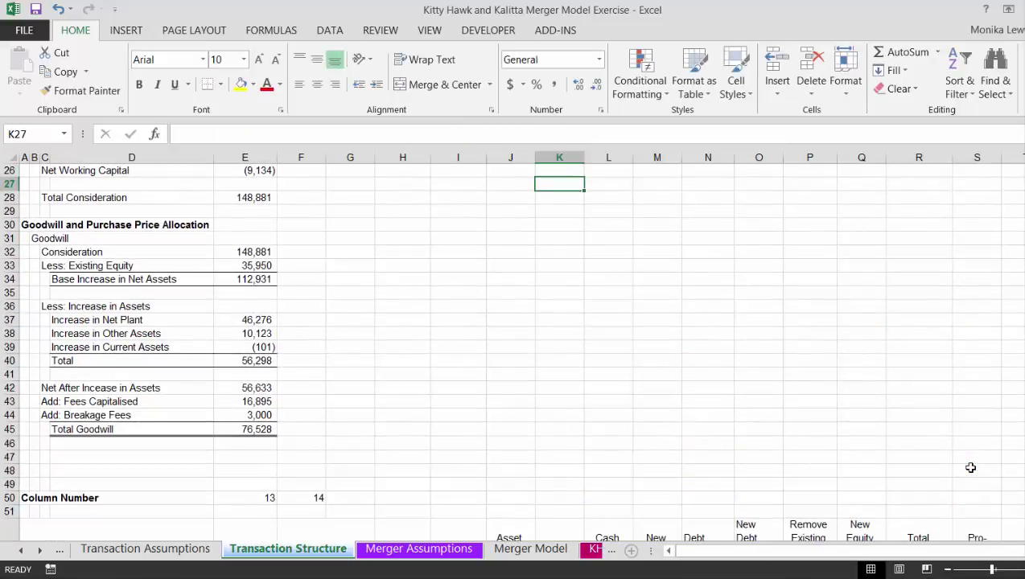
- Format the Debt to Capital ratio in K25 as a percentage
key(Up)
key(Up)
key(Up)
key(Up)
key(Down)
key(Down)
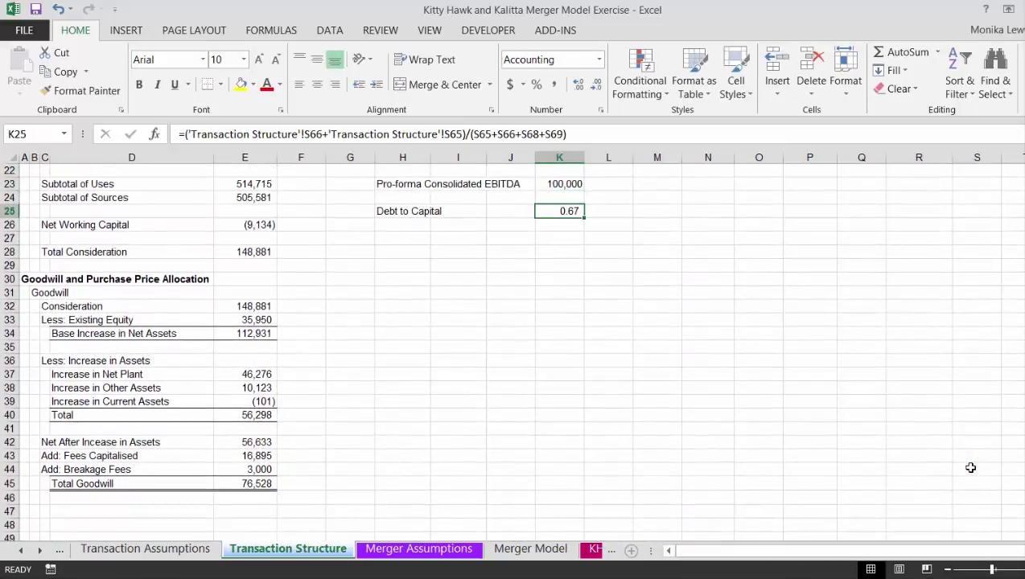
key(ctrl+shift+5)
- Review the uses and sources, transaction multiples and credit statistics at the top of the Transaction Structure sheet
key(Up)
key(Up)
key(Up)
key(Up)
key(Up)
key(Up)
key(Up)
key(Up)
key(Up)
key(Up)
key(Up)
key(Up)
key(Up)
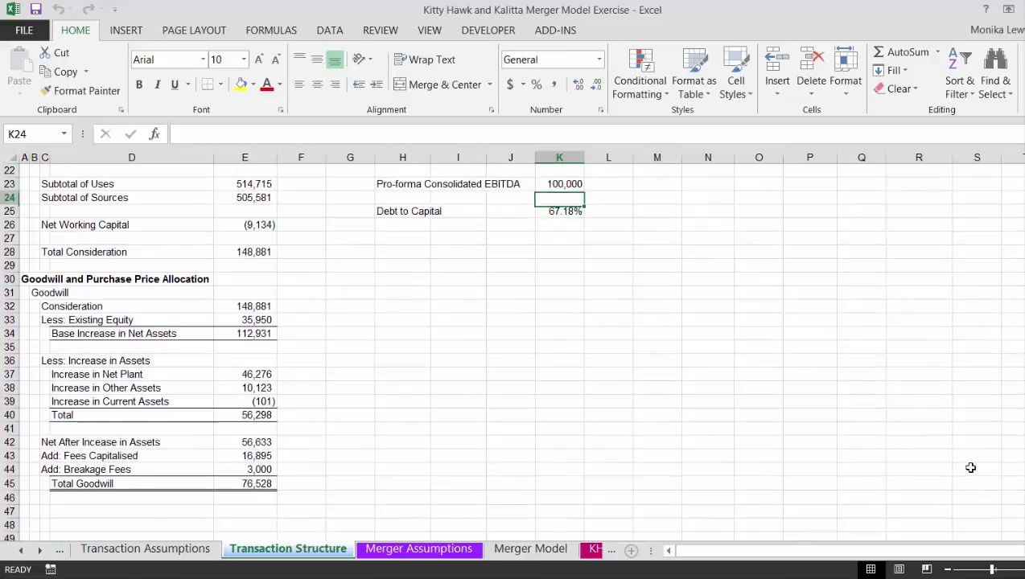
key(Up)
key(Up)
key(Up)
key(Up)
key(Up)
key(Up)
key(Up)
key(Up)
key(Up)
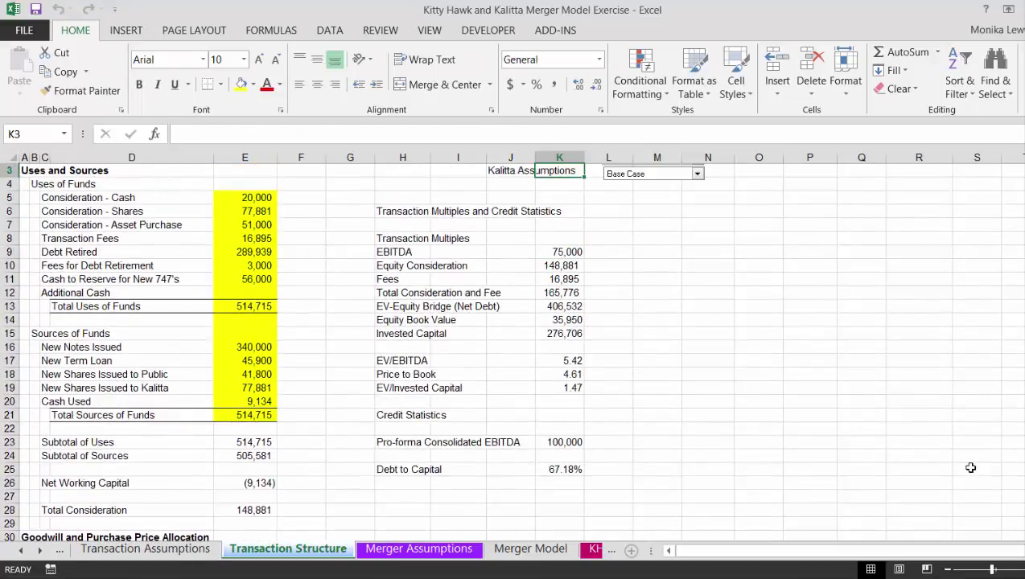
click(332, 344)
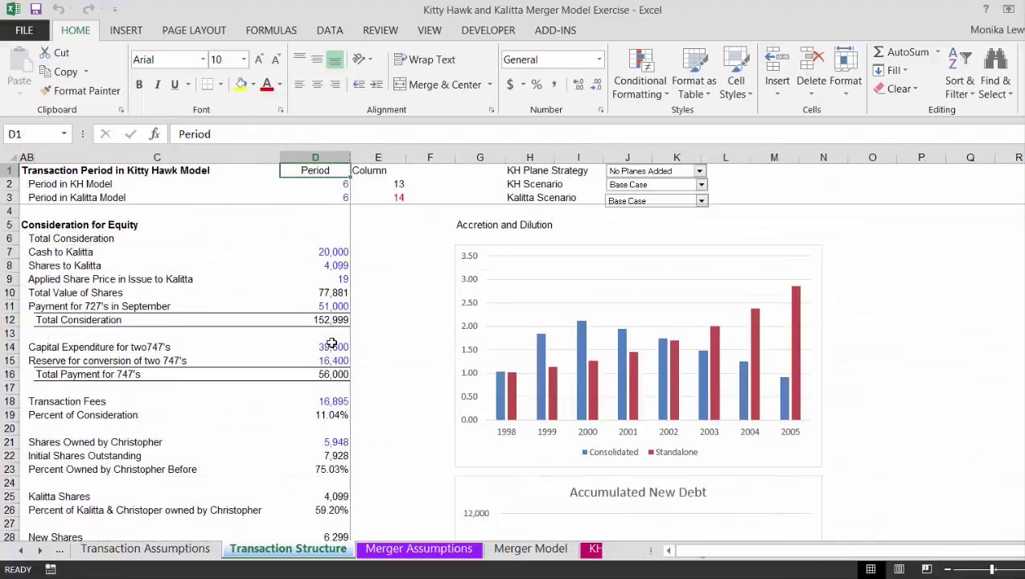
- Draw a small spinner form control beside the Applied Share Price in Issue to Kalitta (D9) on the Transaction Assumptions sheet
key(ctrl+Page_Up)
key(Down)
key(Down)
key(Down)
key(Down)
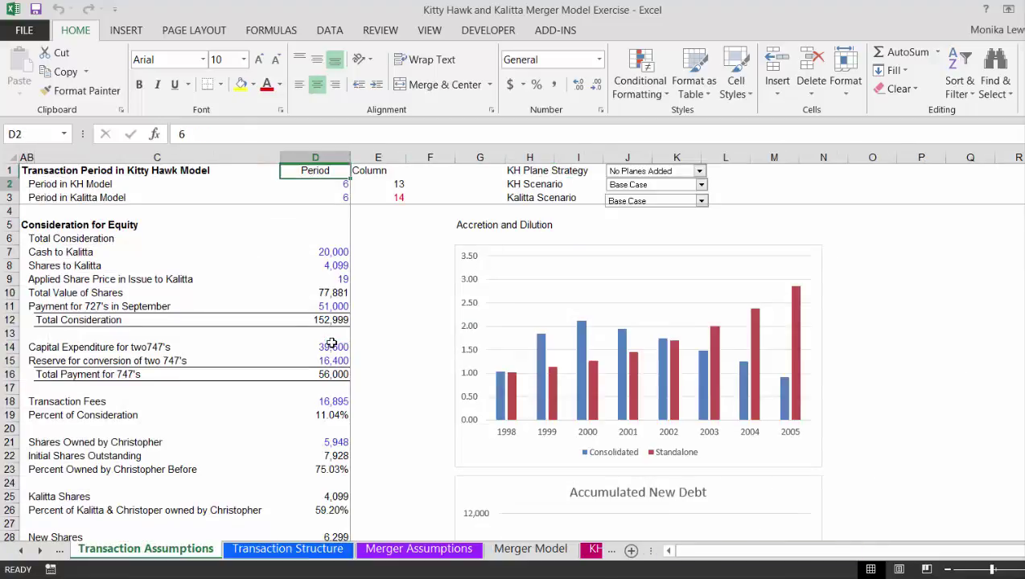
key(Down)
key(Down)
key(Down)
key(Down)
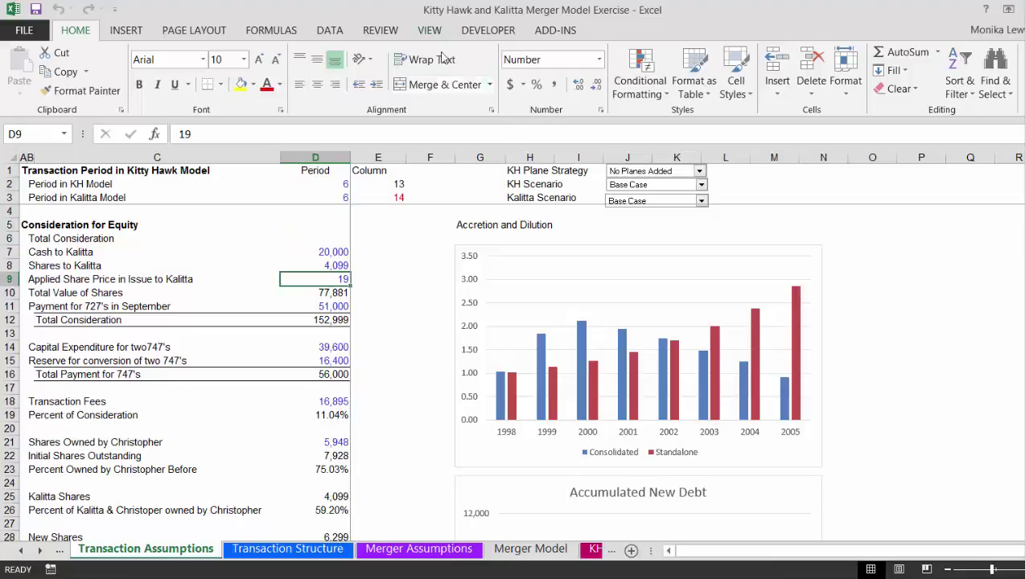
click(488, 32)
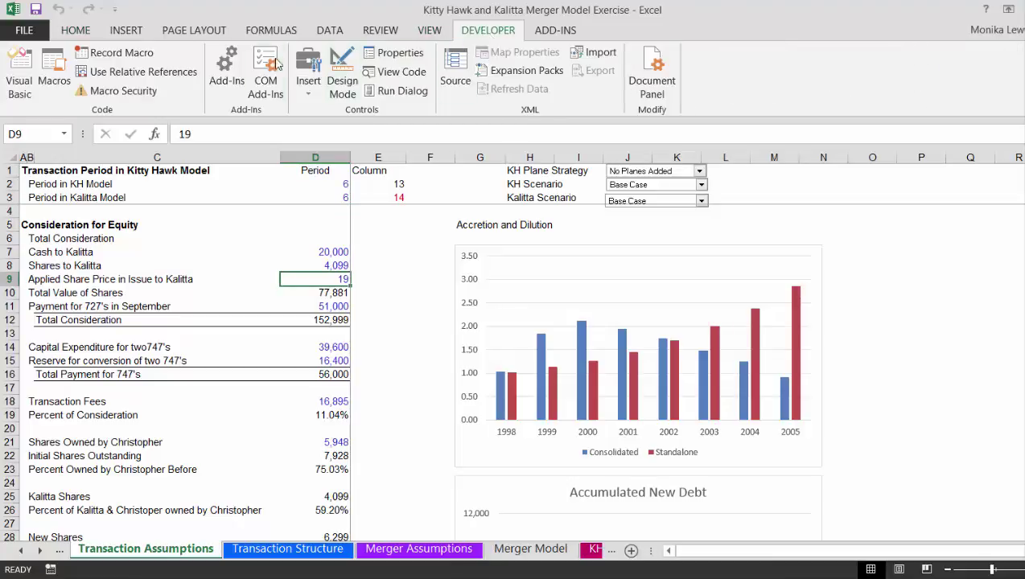
click(309, 76)
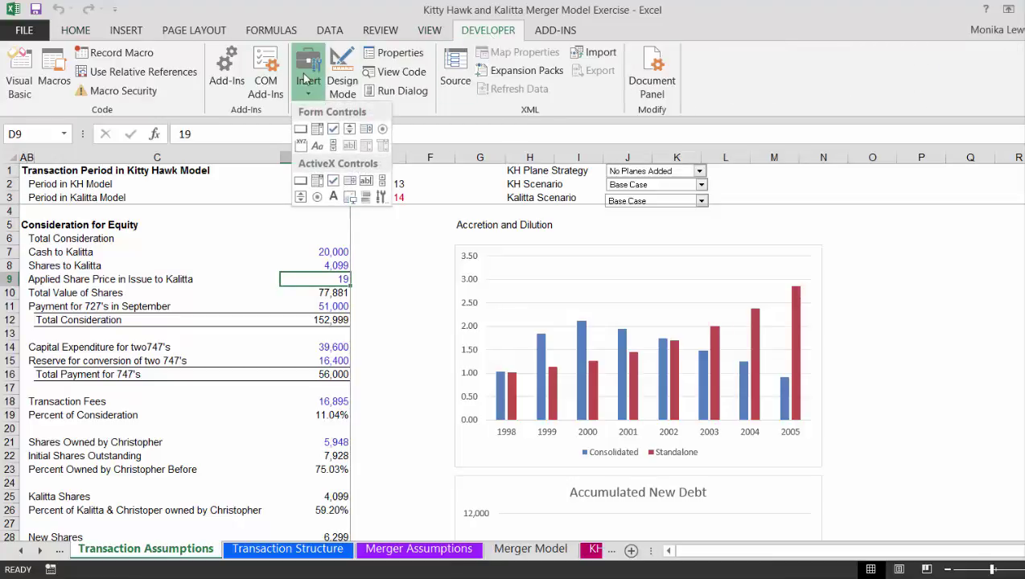
click(344, 129)
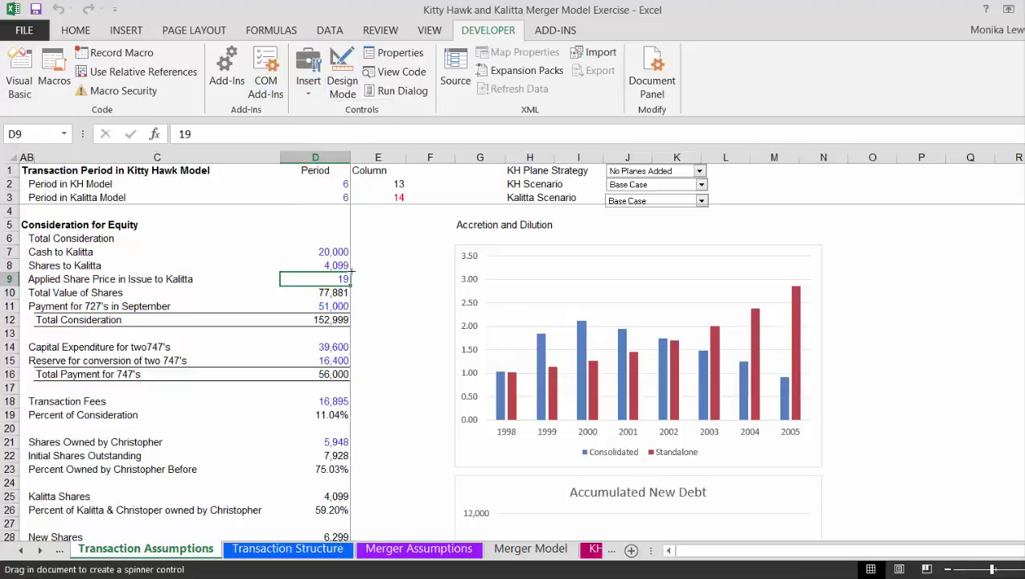
drag(353, 273, 371, 286)
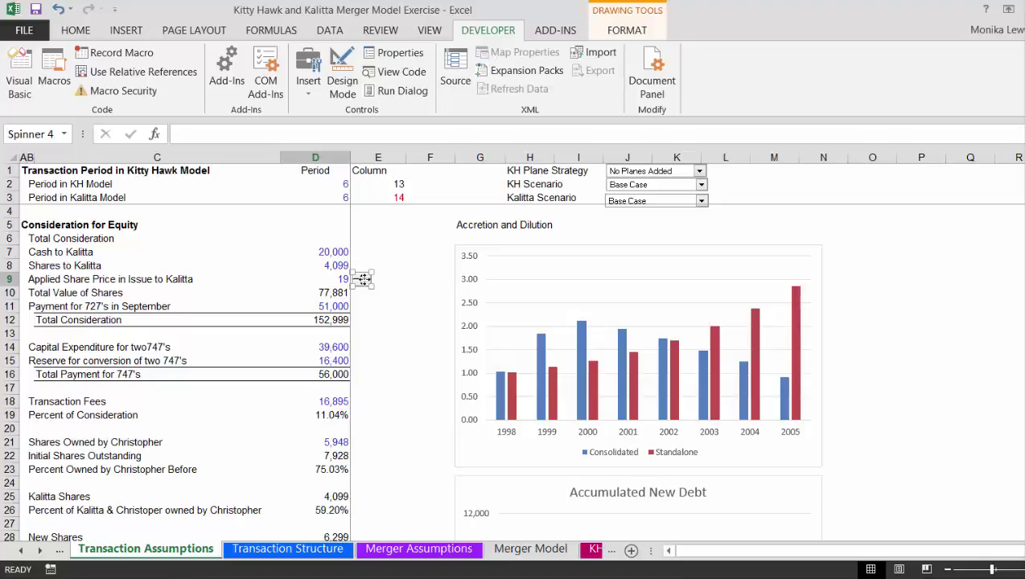
- Set the spinner's minimum value to 10 and its maximum value to 25 in its control settings
right_click(364, 280)
click(415, 416)
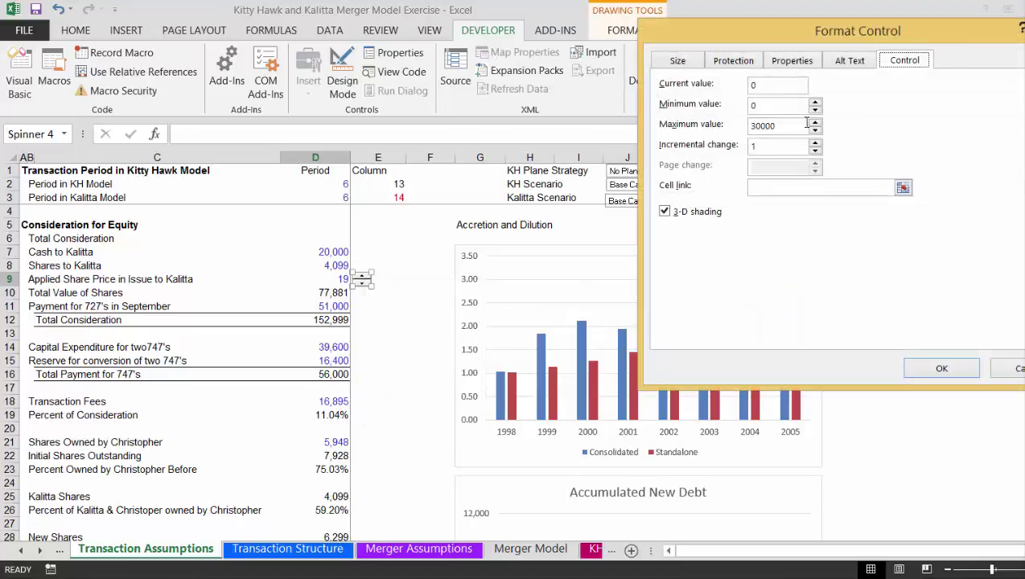
click(777, 107)
key(BackSpace)
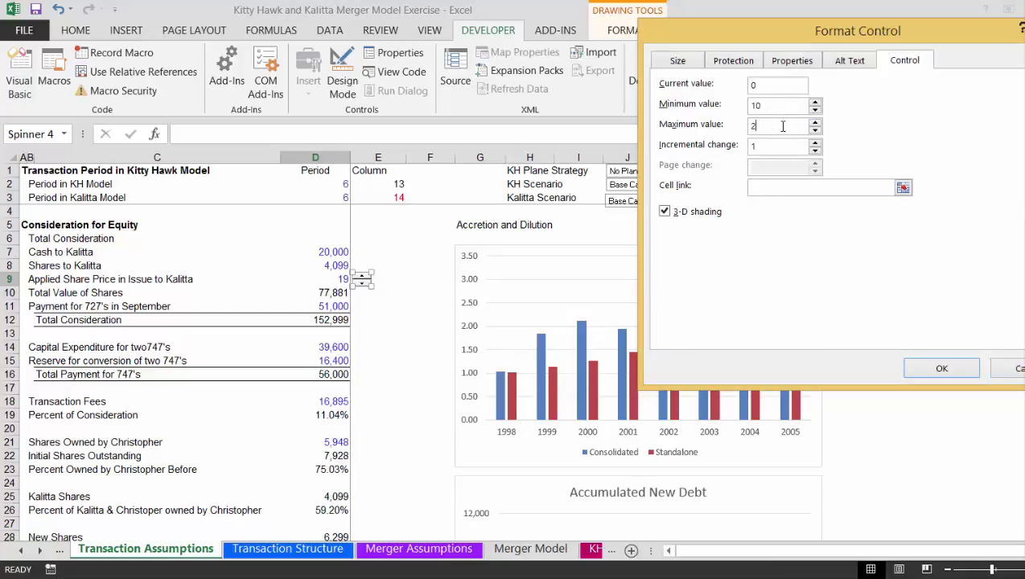
- Link the spinner to the applied share price cell D9 on Transaction Assumptions and accept the control settings
click(904, 188)
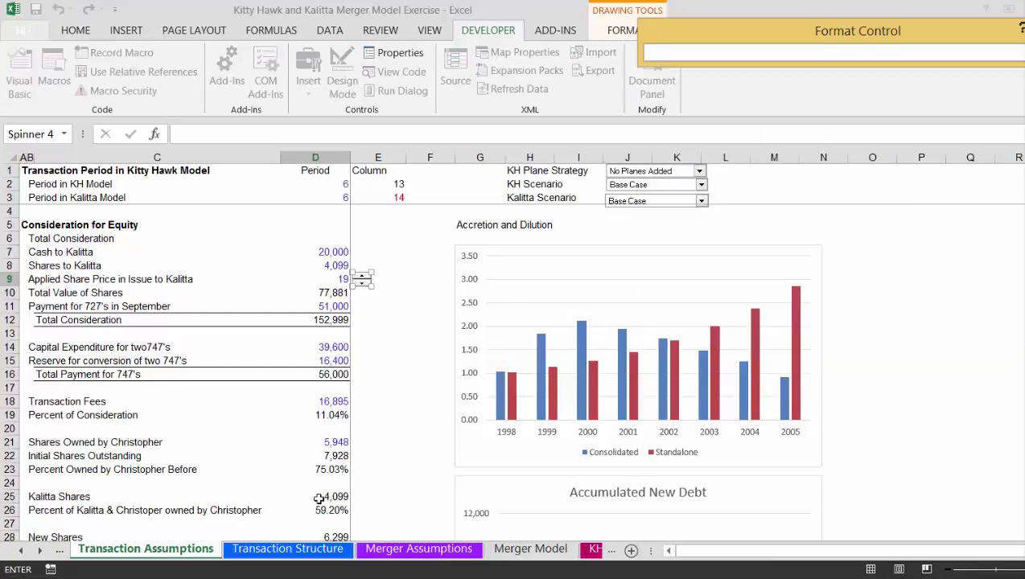
click(298, 552)
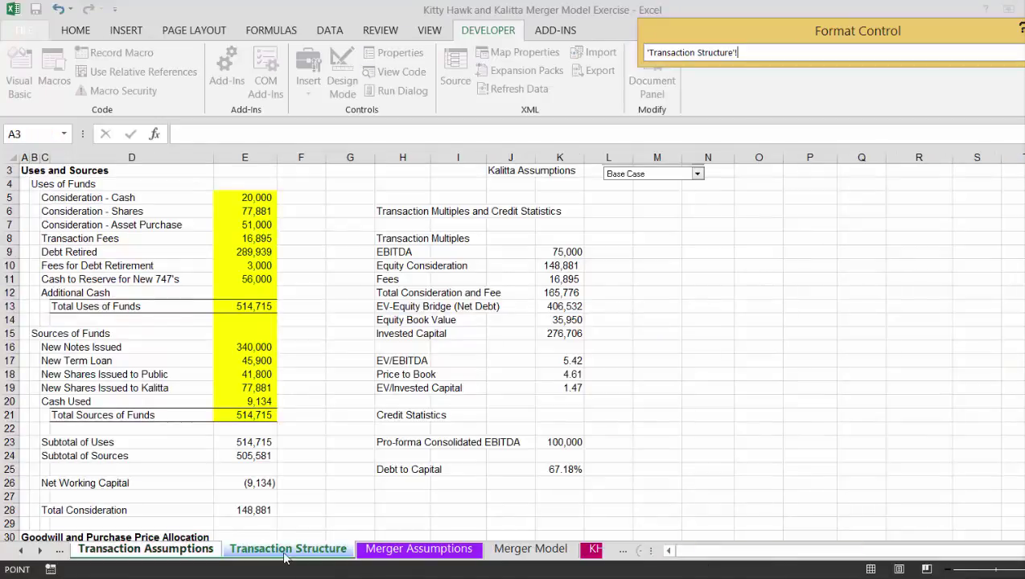
click(190, 552)
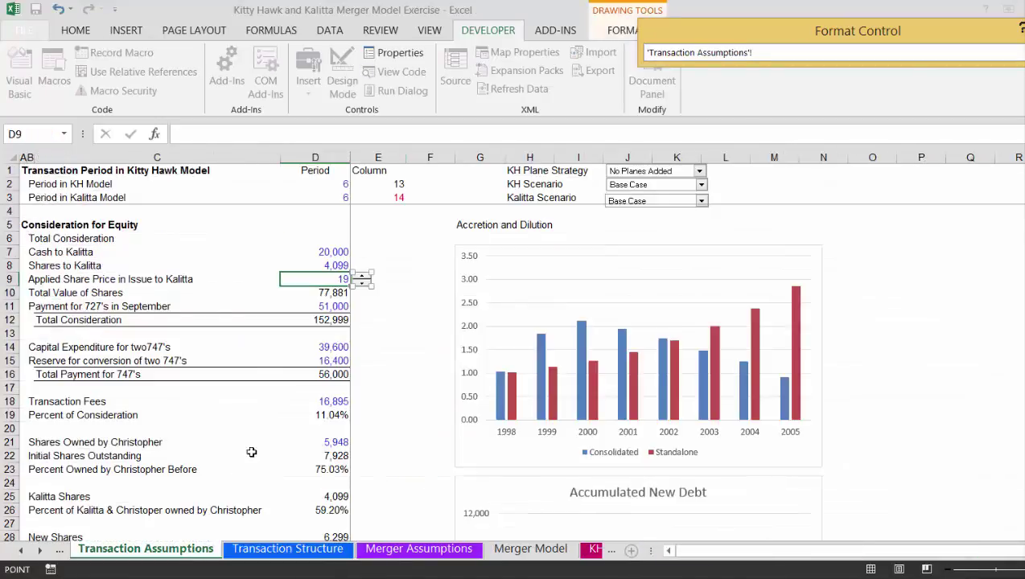
click(318, 280)
key(Return)
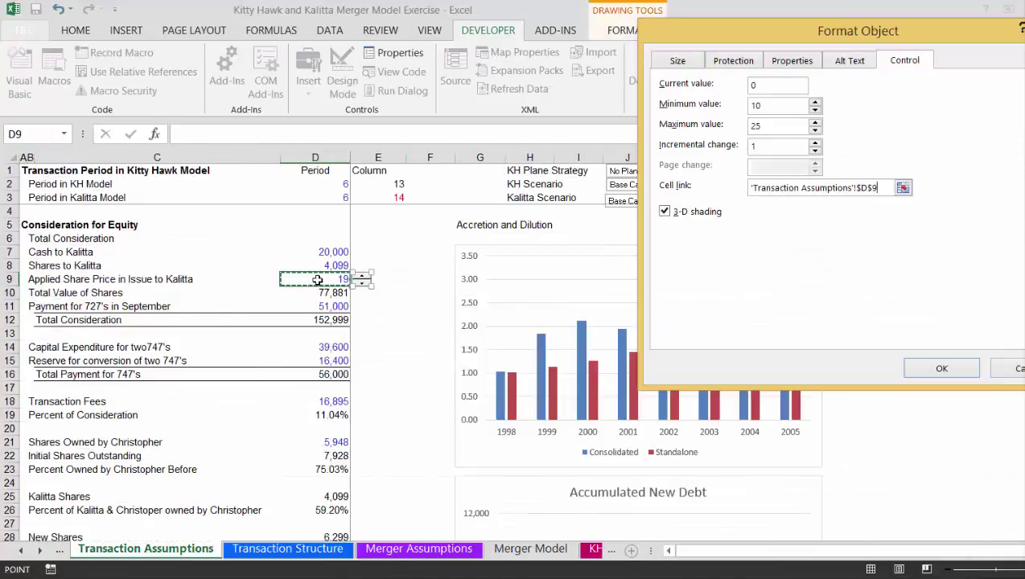
click(962, 369)
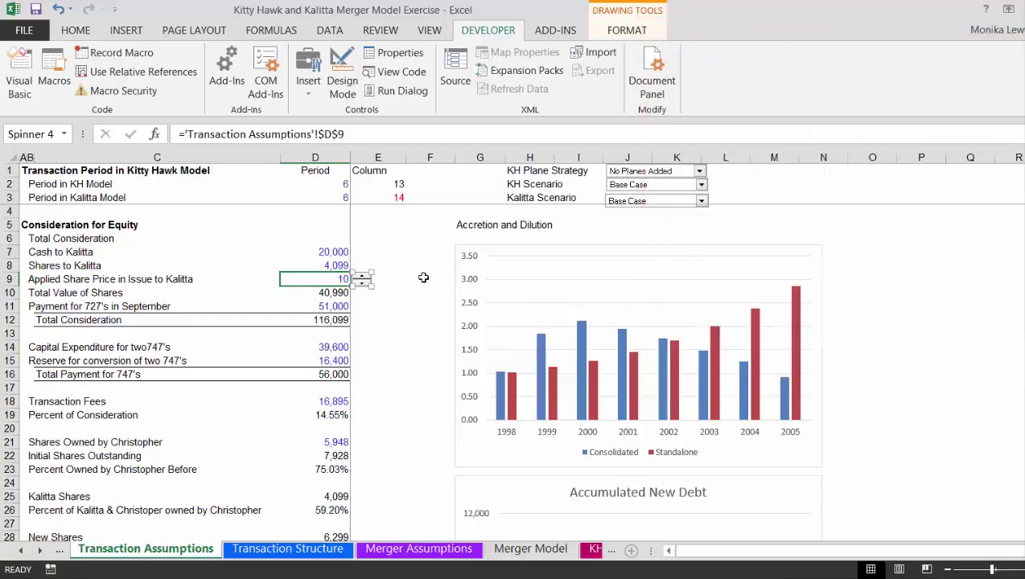
- Use the spinner to raise the applied share price to 14
click(423, 280)
click(363, 277)
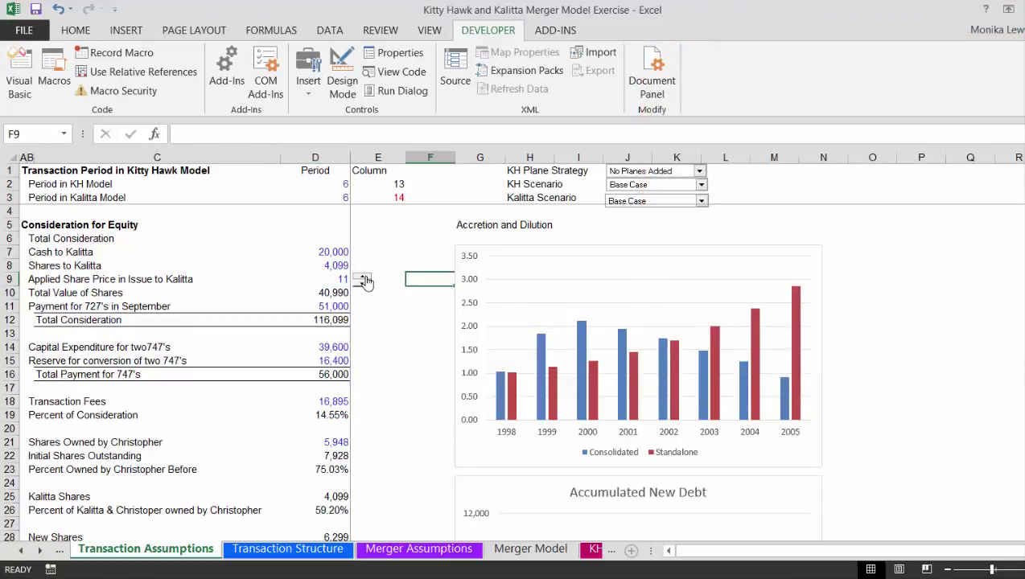
click(363, 277)
click(363, 277)
click(363, 277)
- Copy the share price spinner and paste it at O7 on the Transaction Structure sheet
right_click(363, 279)
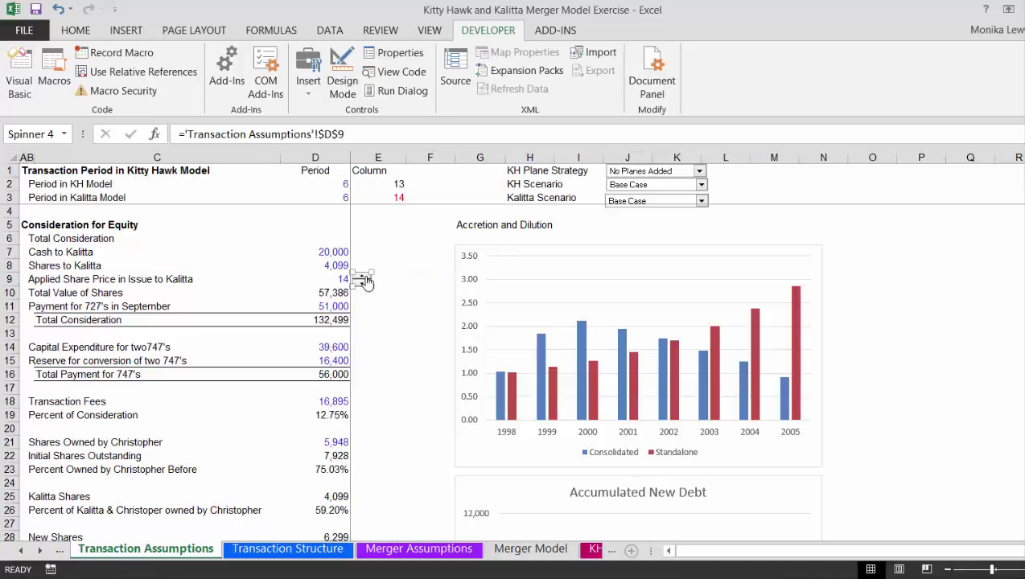
click(396, 310)
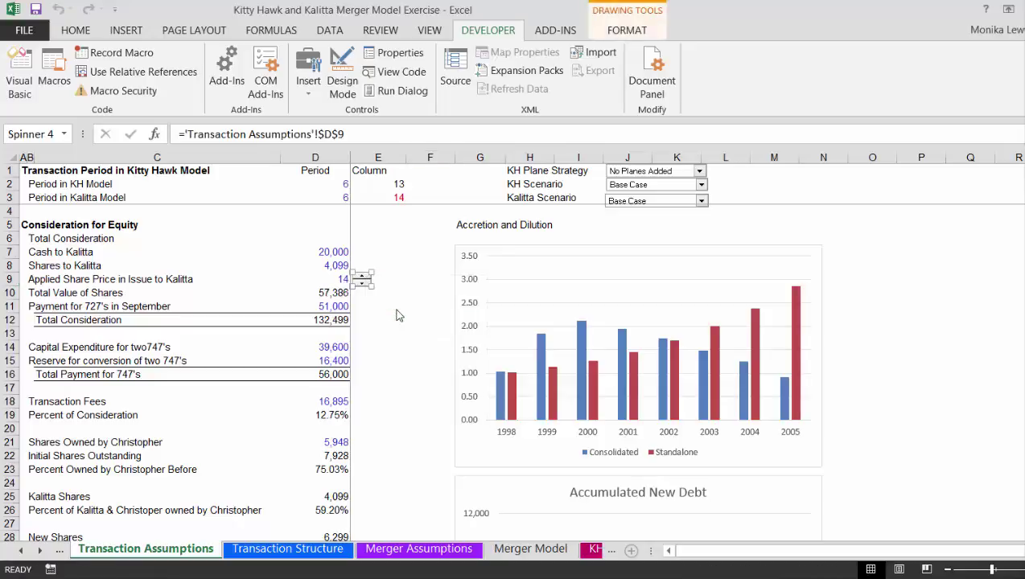
key(ctrl+Page_Down)
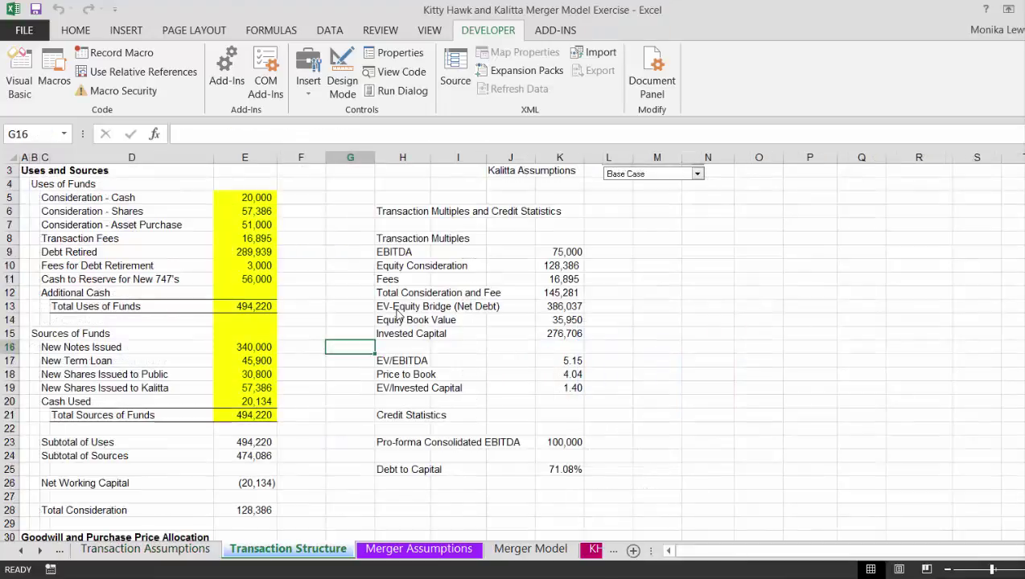
click(720, 223)
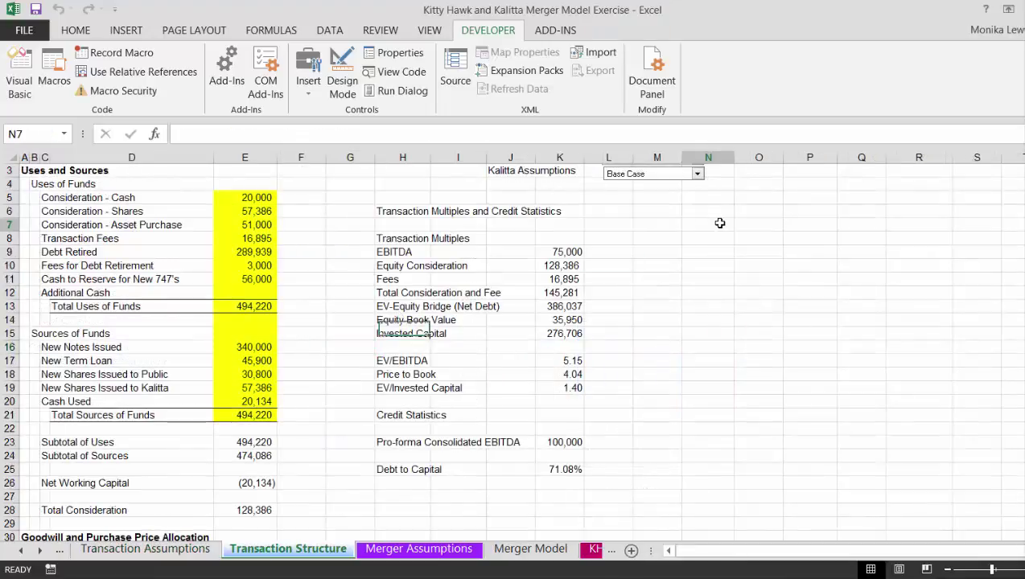
key(Right)
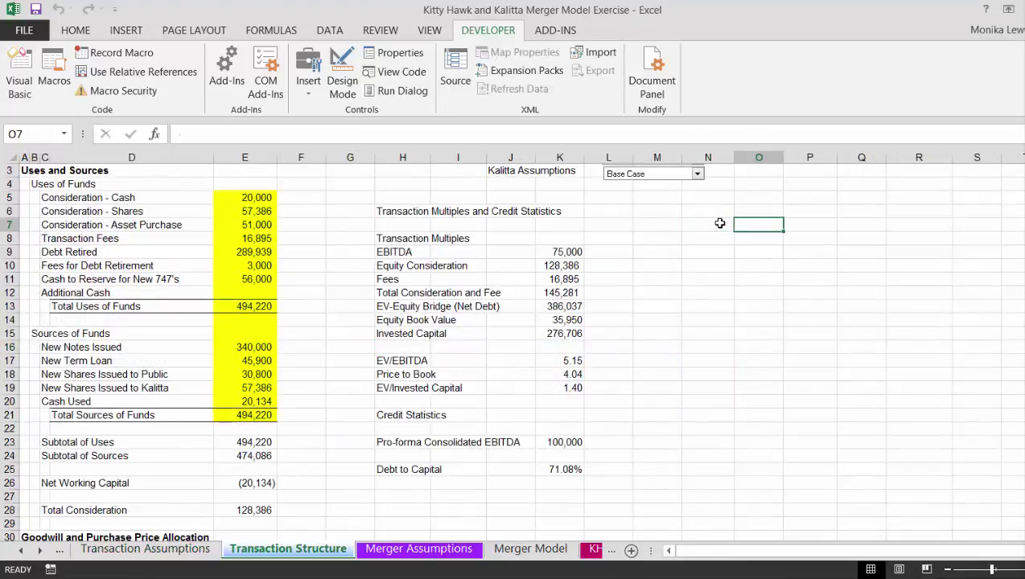
key(ctrl+v)
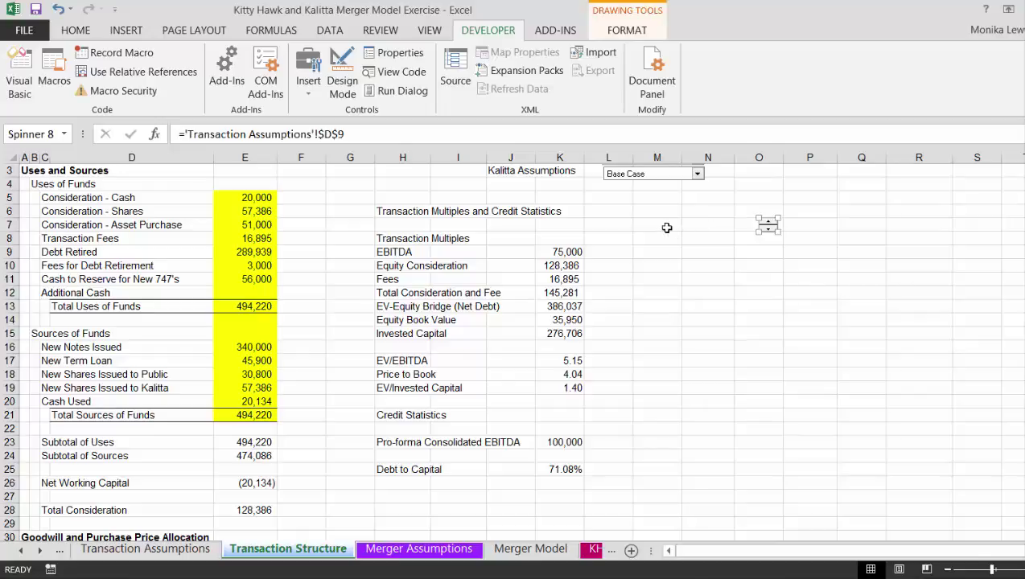
- Label cell M7 "Share Price" near the pasted spinner on the Transaction Structure sheet
click(667, 227)
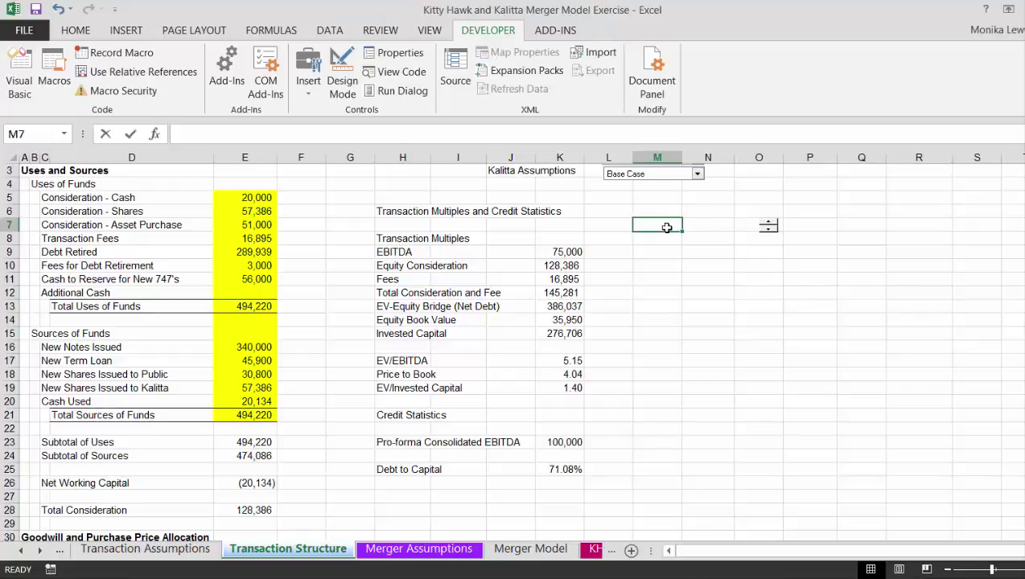
text(Share)
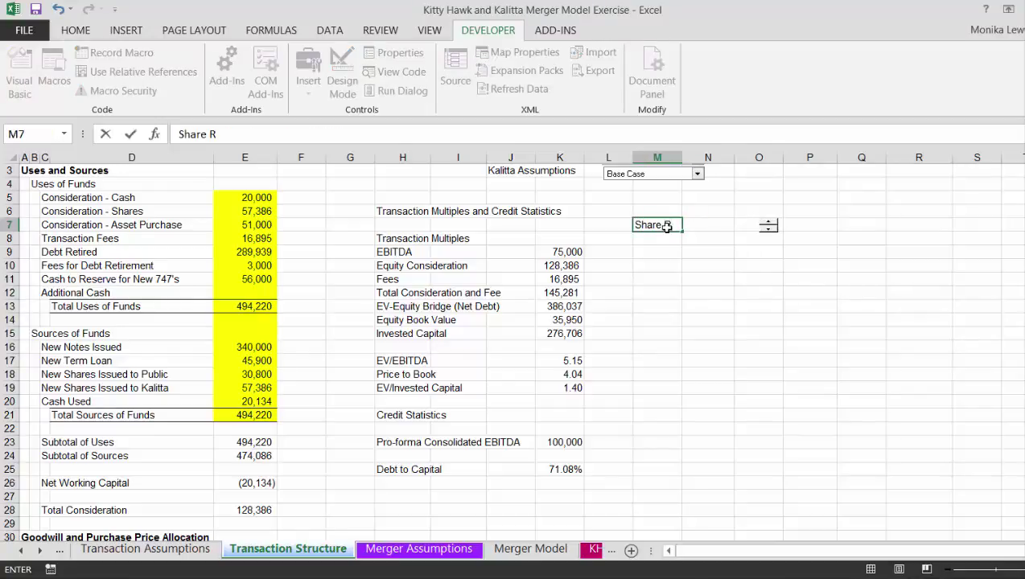
text( Price)
key(Tab)
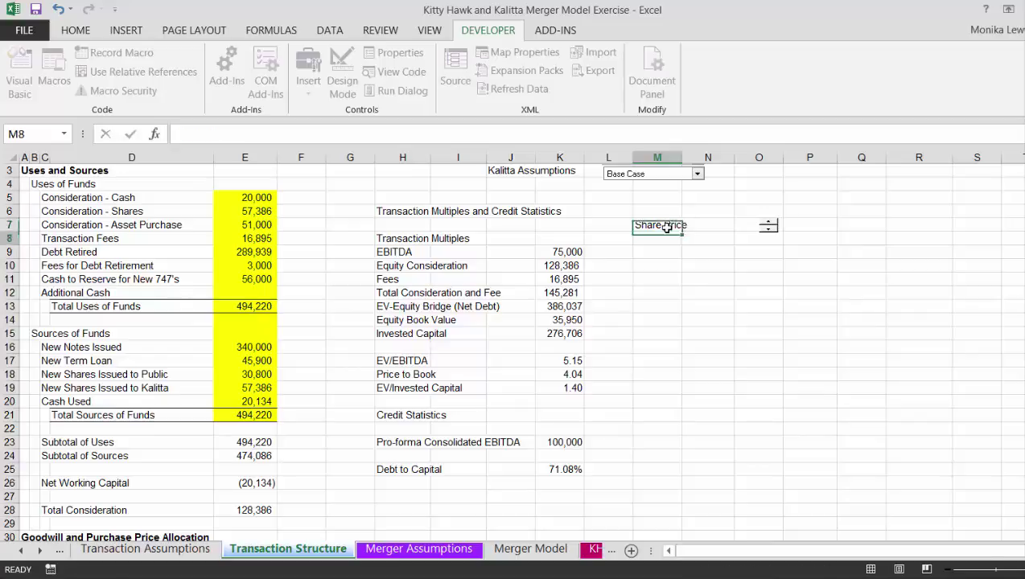
- Link N7 to the Applied Share Price in Issue to Kalitta (D9) on Transaction Assumptions
text(=)
key(ctrl+Page_Up)
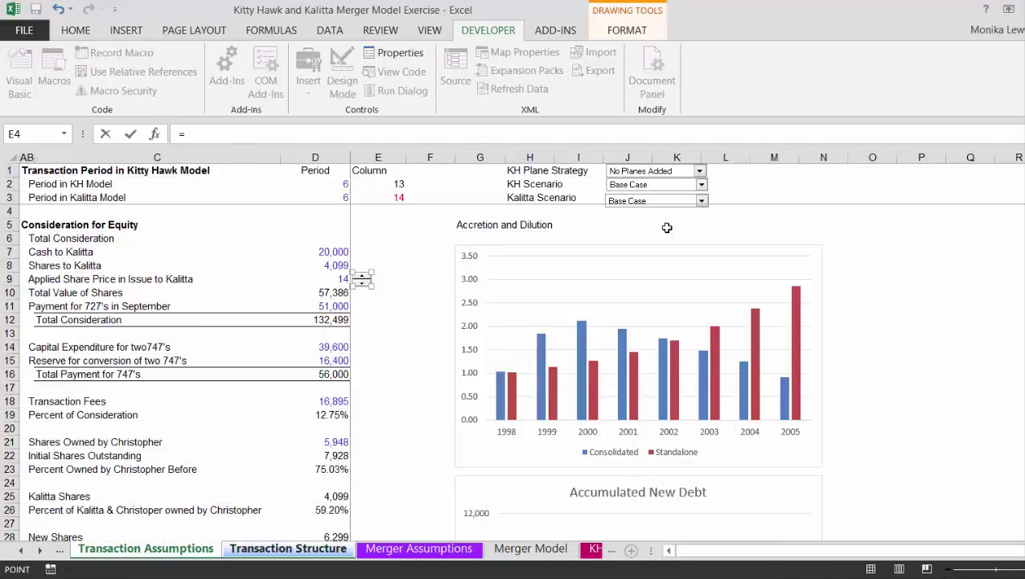
scroll(302, 281, right, 2)
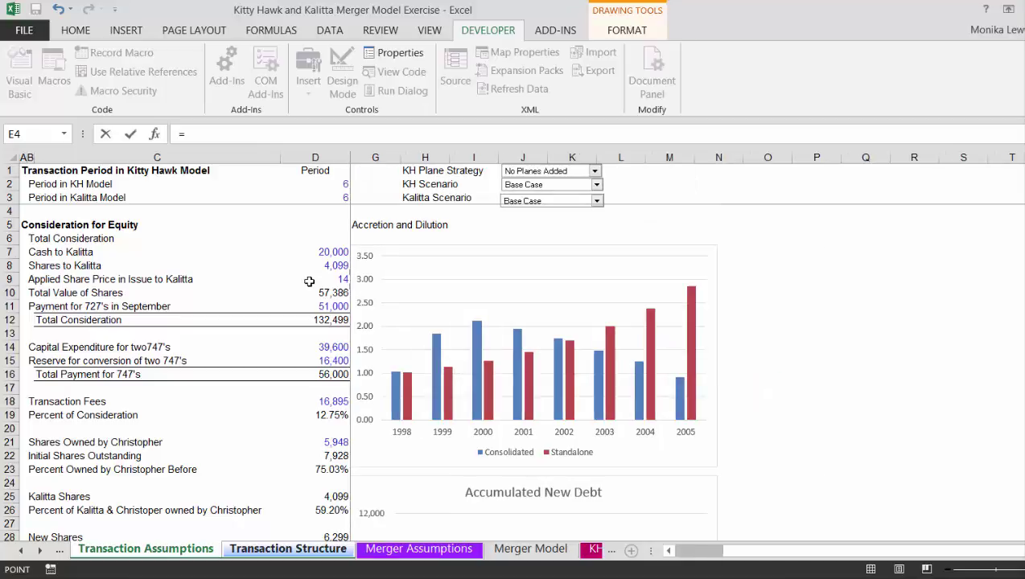
click(332, 280)
key(Return)
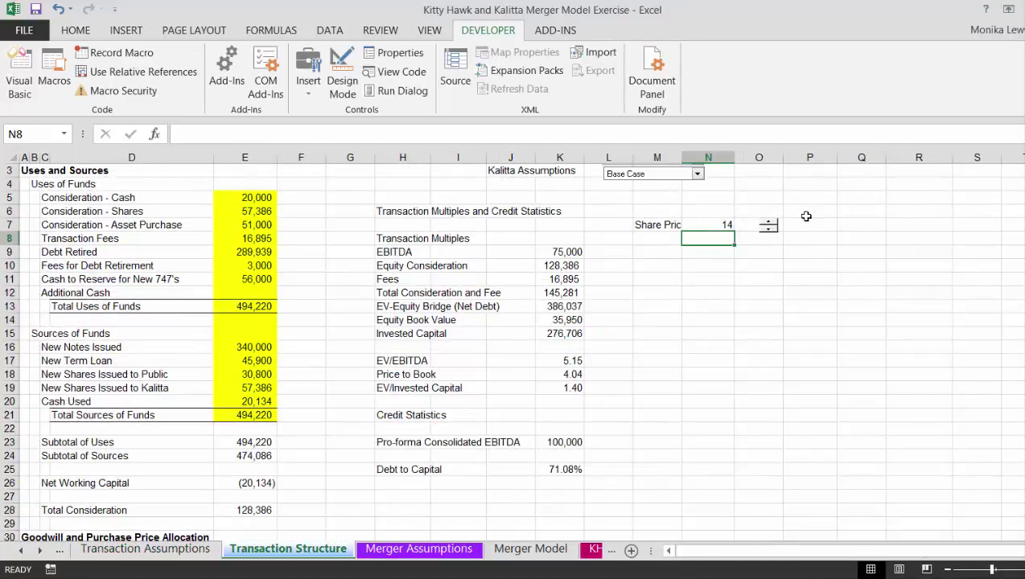
- Raise the share price to 23 with the spinner beside N7 on the Transaction Structure sheet
click(770, 224)
click(770, 224)
click(770, 225)
click(770, 224)
click(770, 225)
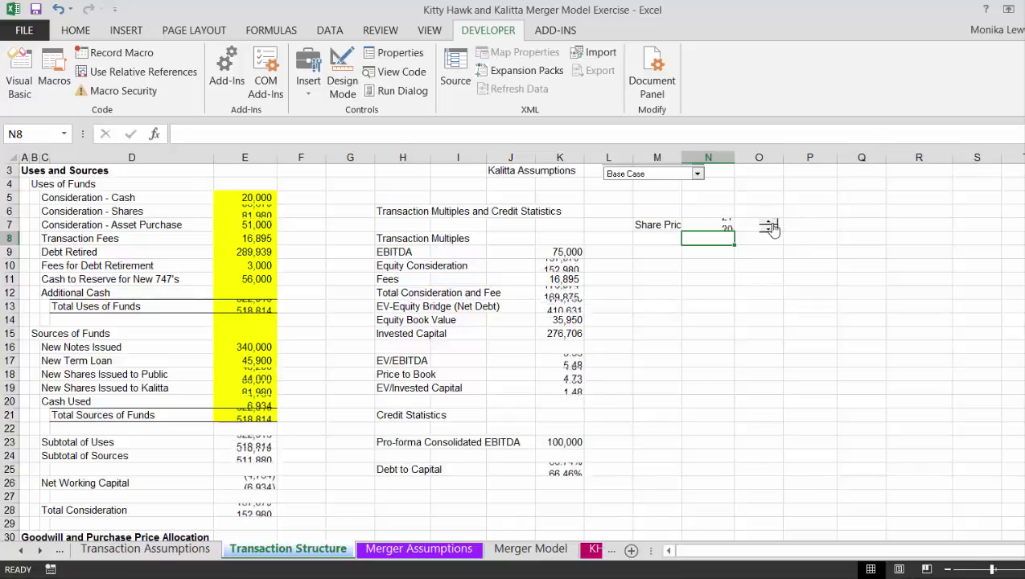
click(771, 224)
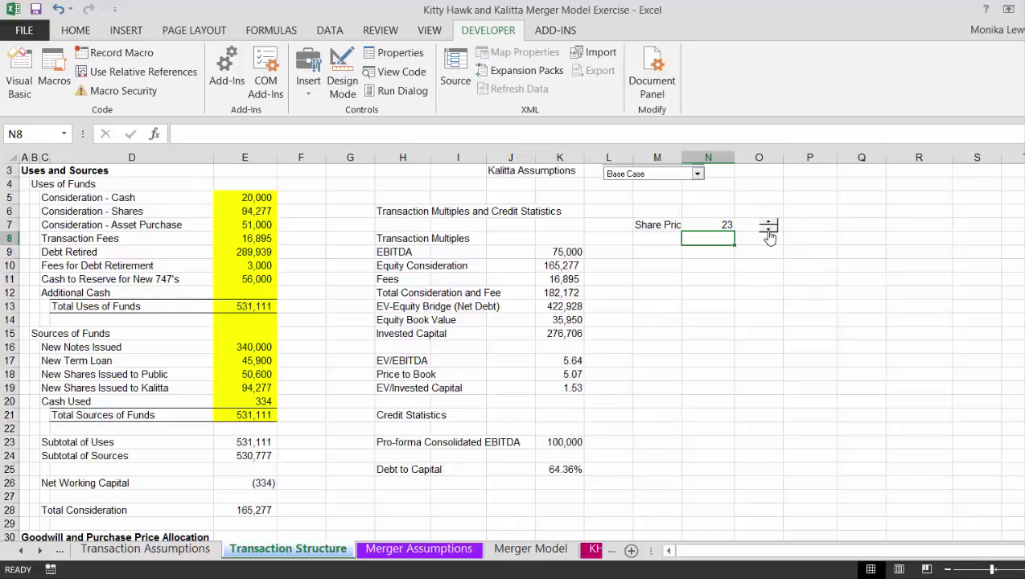
- Lower the share price to 16 with the spinner to test the transaction multiples and debt ratio
click(770, 233)
click(770, 233)
click(770, 234)
click(770, 233)
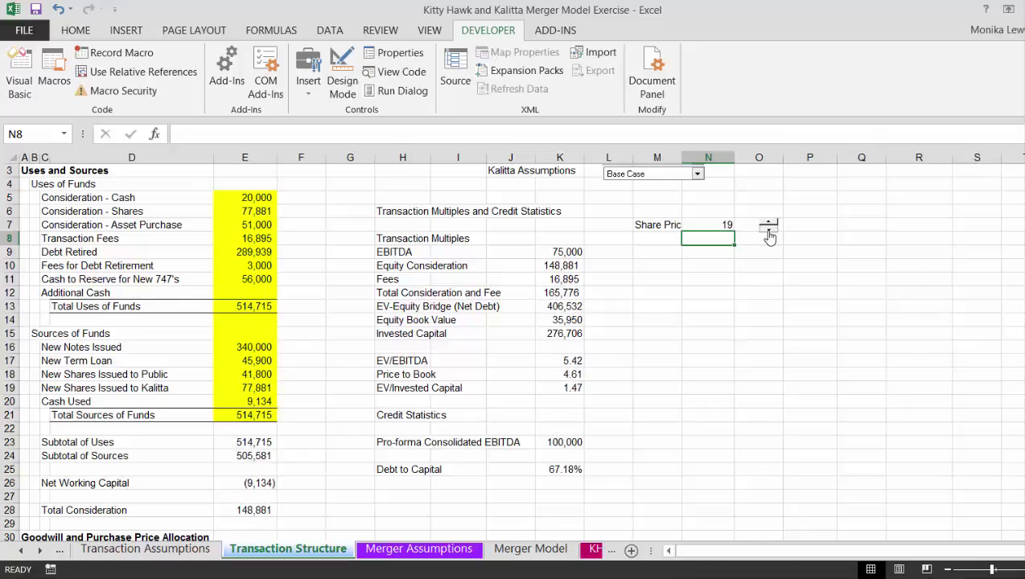
click(771, 234)
click(770, 234)
click(770, 234)
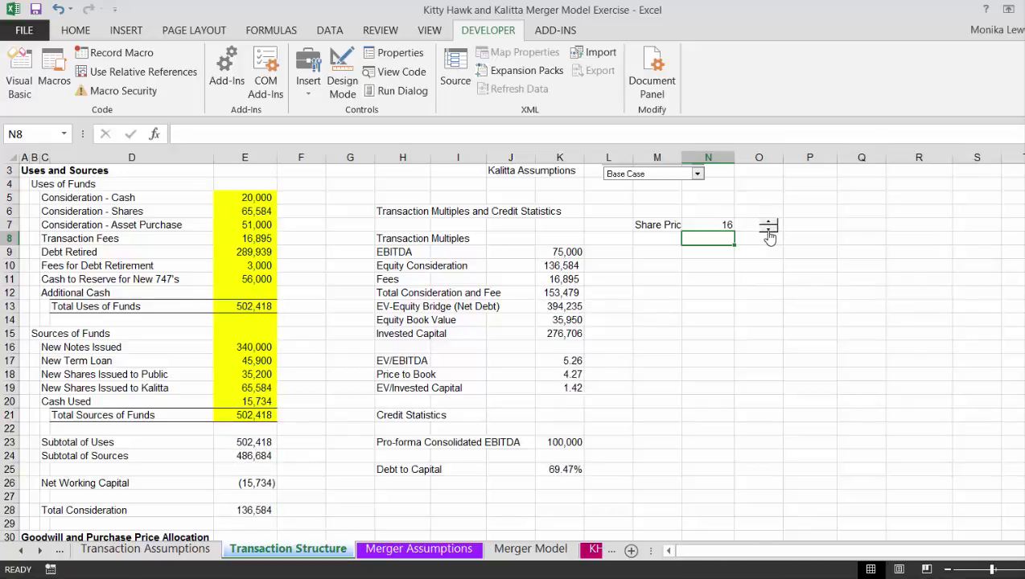
- Raise the share price to 21 with the spinner to test its effect on the funding structure
click(770, 222)
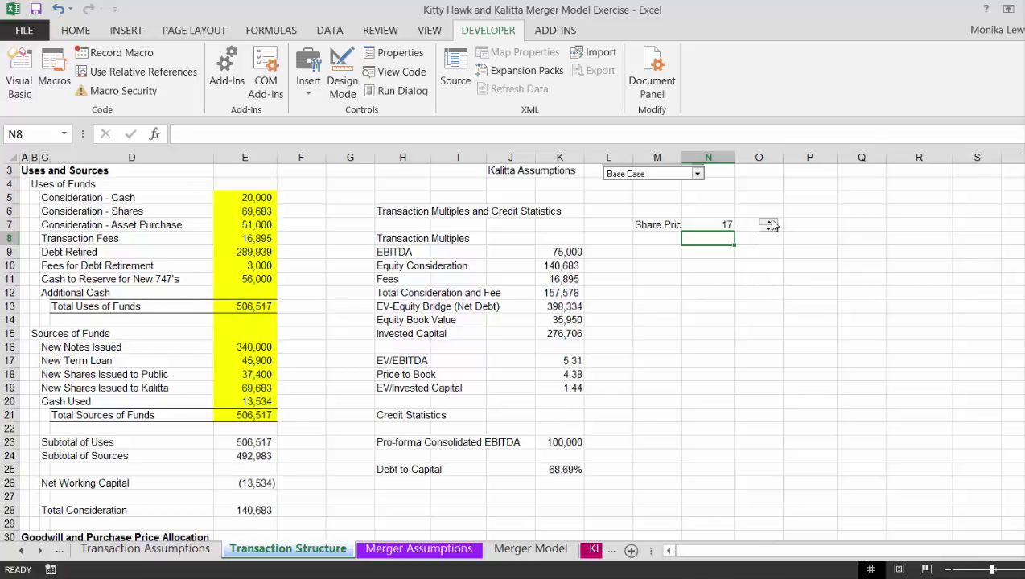
click(770, 222)
click(770, 223)
click(770, 223)
click(770, 223)
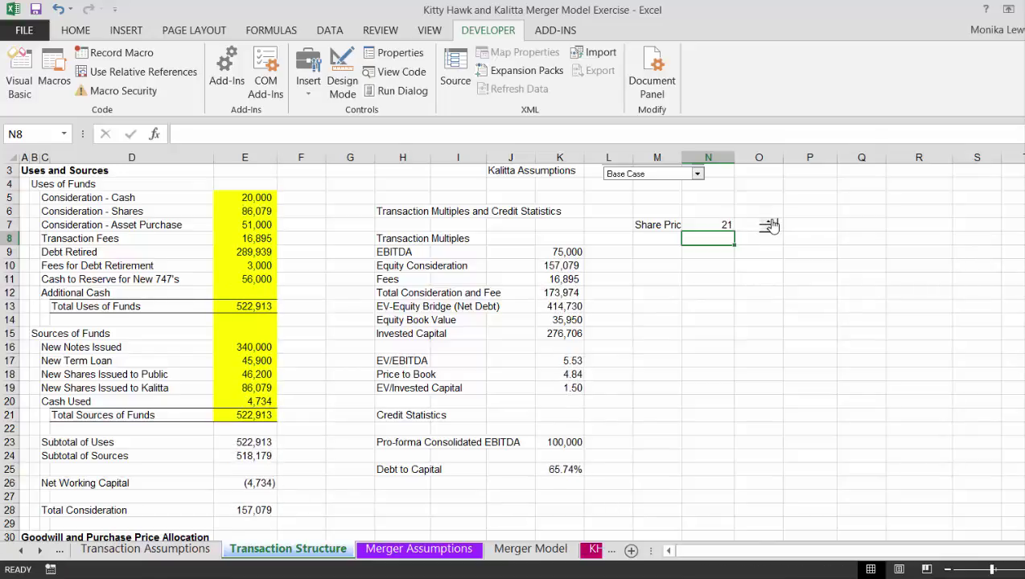
- Step the share price back down to 16 with the spinner
click(769, 231)
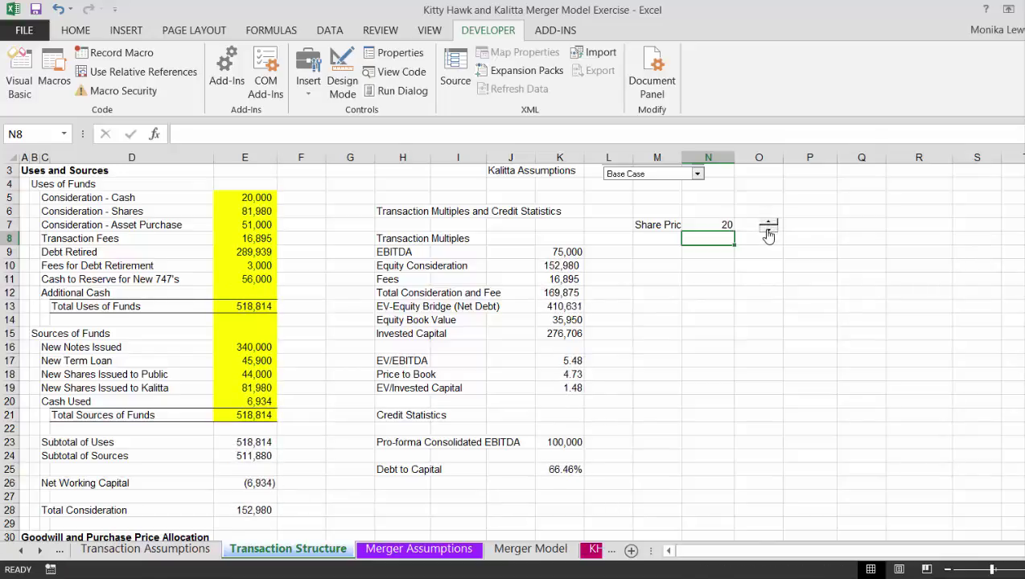
click(768, 231)
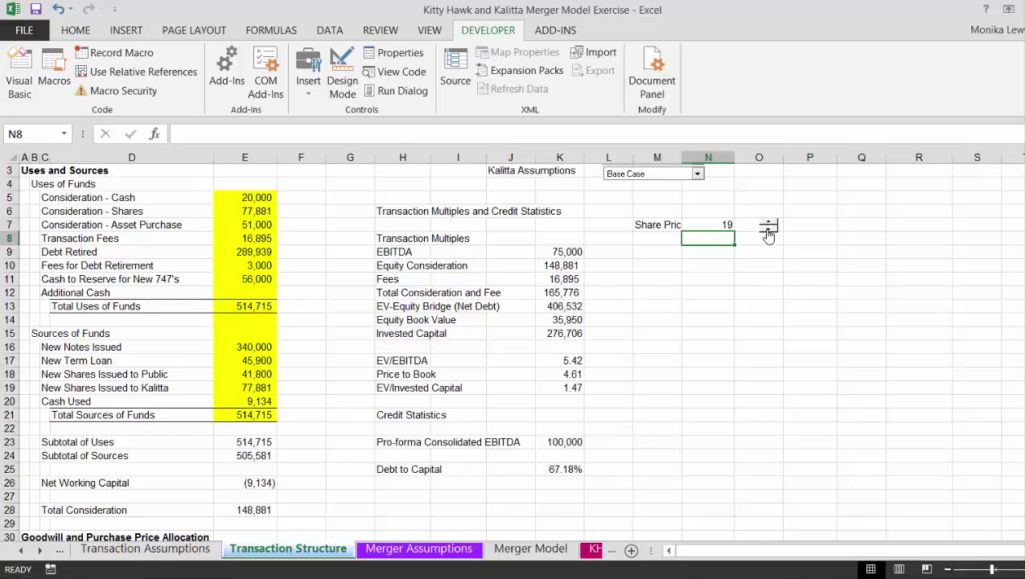
click(769, 231)
click(769, 231)
click(768, 231)
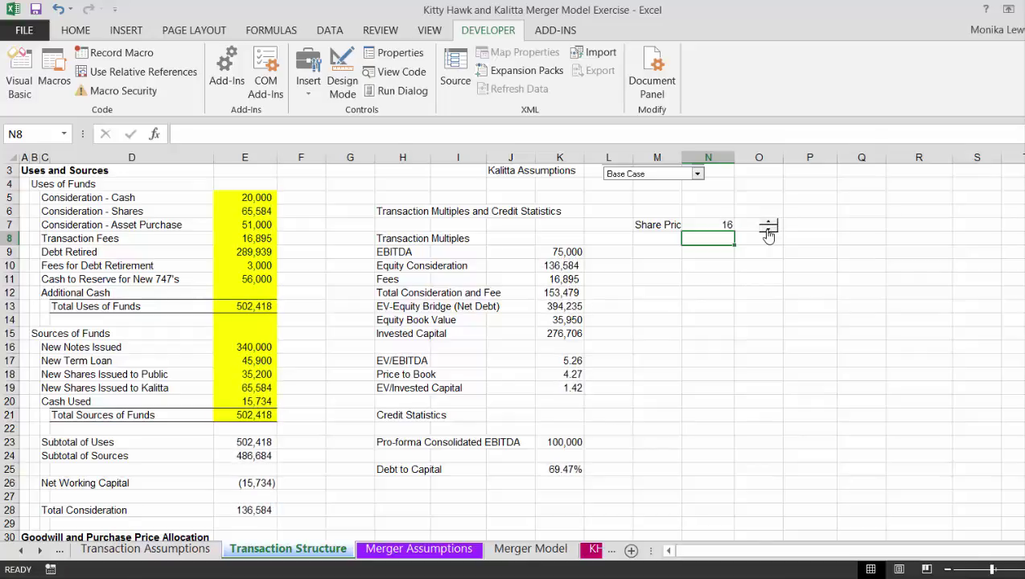
- Set the share price to 20 with the spinner beside N7
click(768, 223)
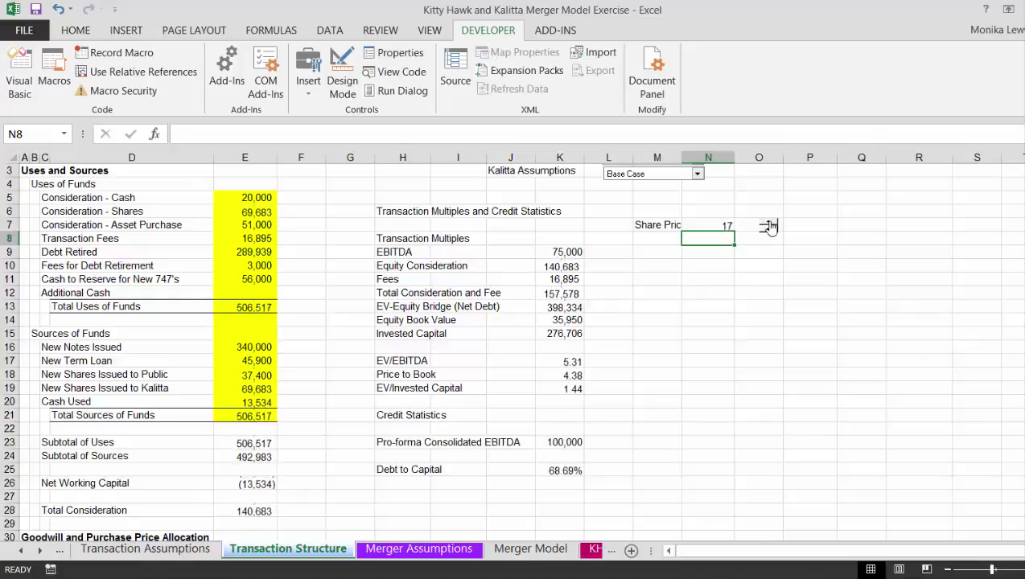
click(769, 223)
click(769, 223)
click(769, 223)
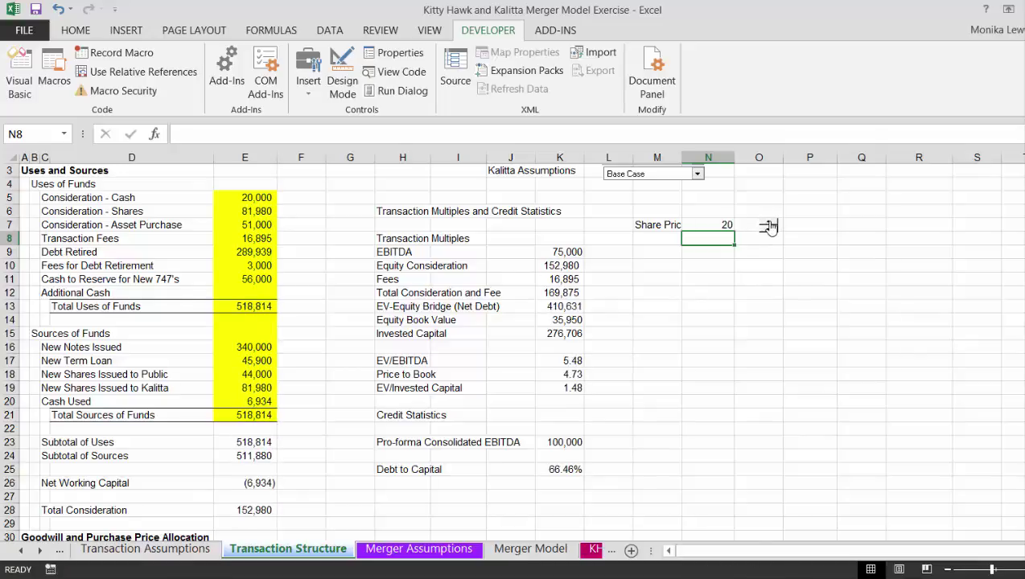
- Label cell H26 "Debt to EBITDA" under Debt to Capital in the Credit Statistics section
click(719, 403)
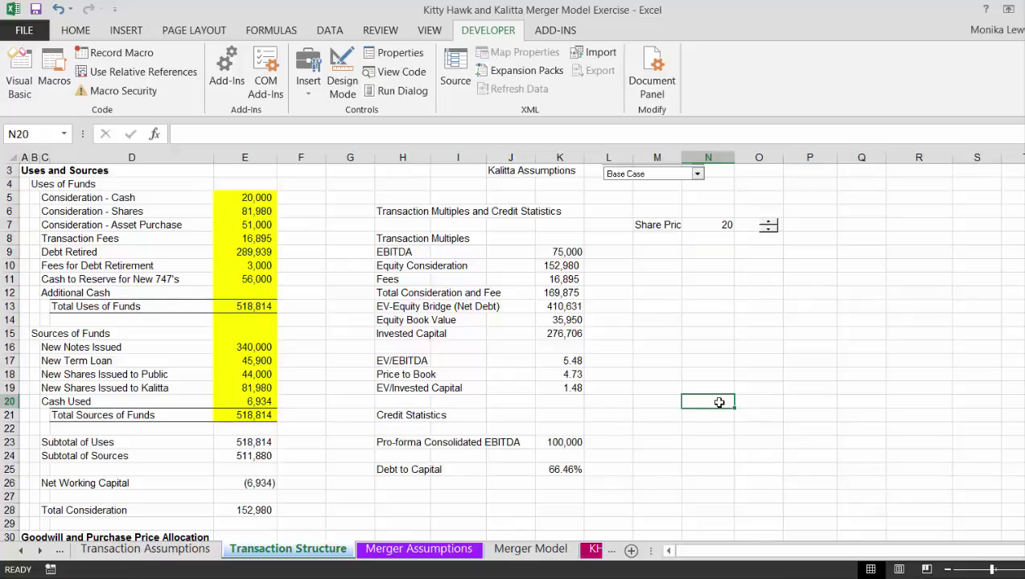
key(Down)
key(Down)
key(Down)
key(Down)
key(Down)
key(Down)
key(Left)
key(Left)
key(Left)
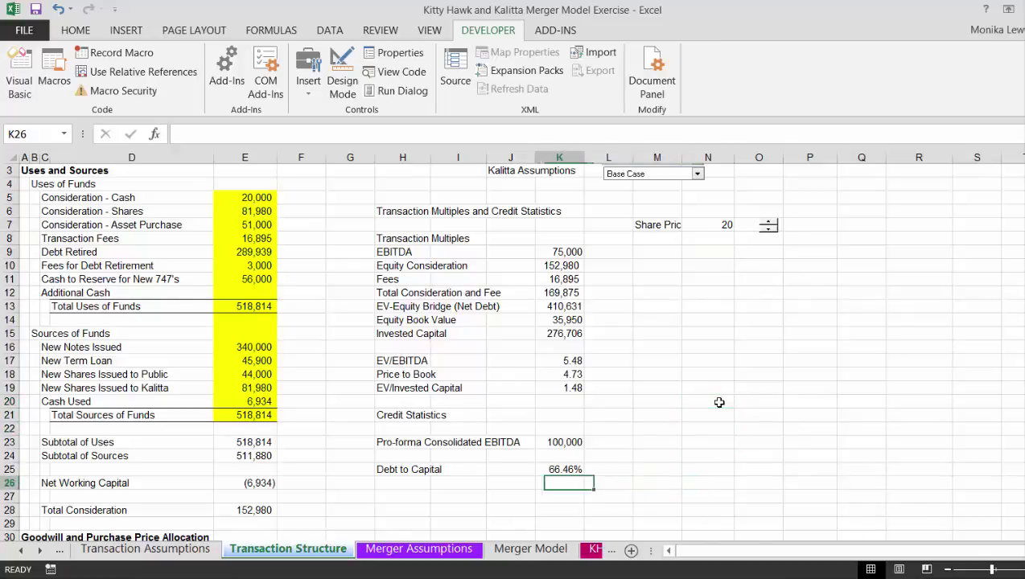
key(Left)
key(Left)
key(Left)
text(D)
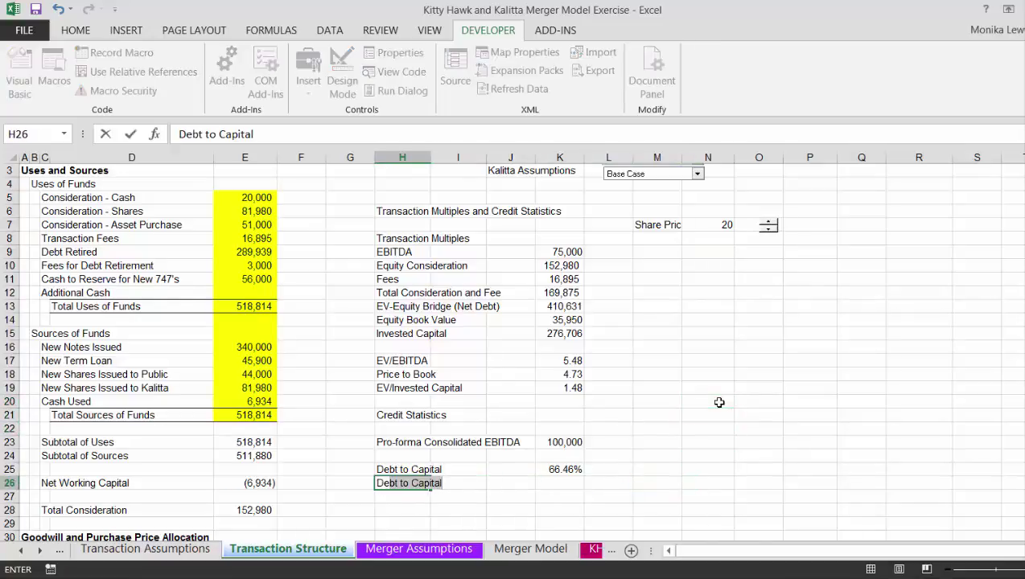
text(ebt to EBITDA)
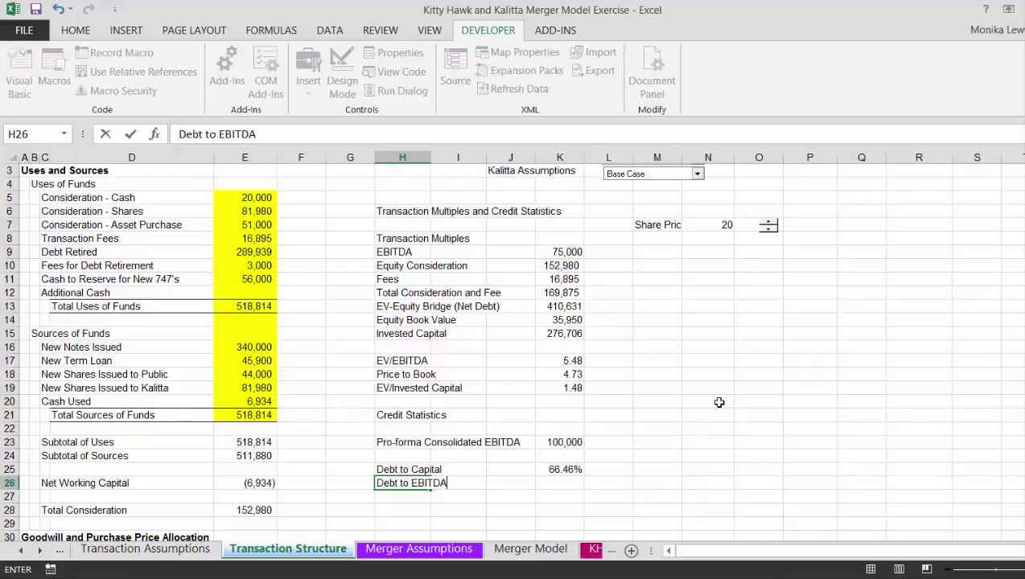
key(ctrl+Return)
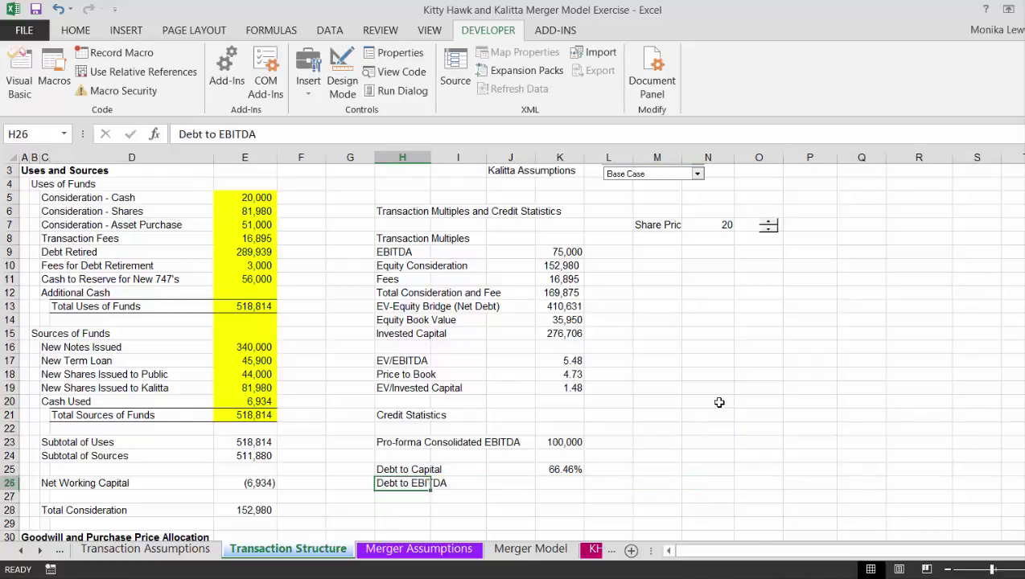
- Calculate Debt to EBITDA in K26 with =(E16+E17)/K23 and format it as a number with two decimals
key(Right)
key(Right)
key(Right)
text(=)
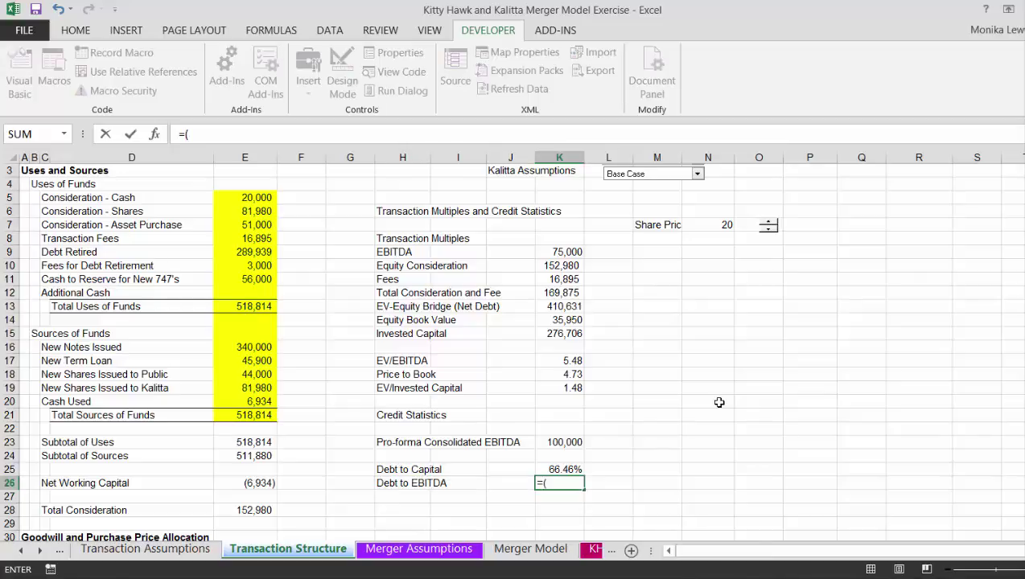
click(249, 355)
click(250, 352)
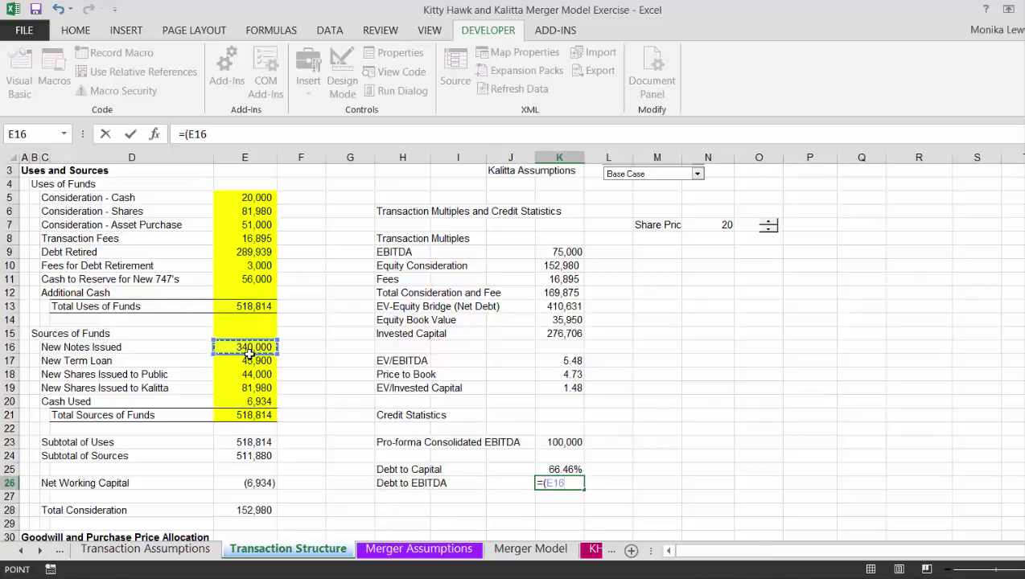
text(+)
click(248, 362)
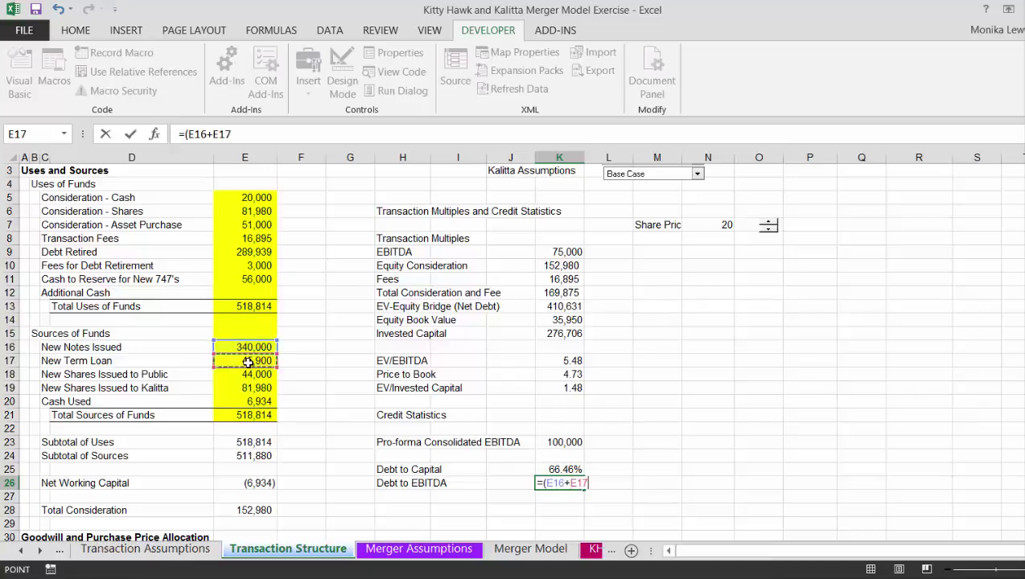
text()/)
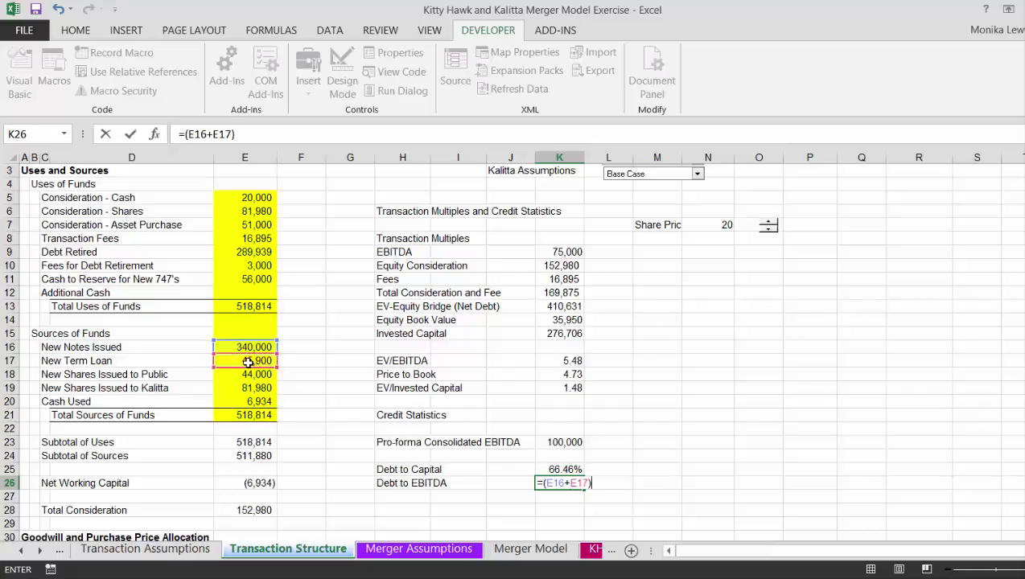
click(552, 441)
key(Return)
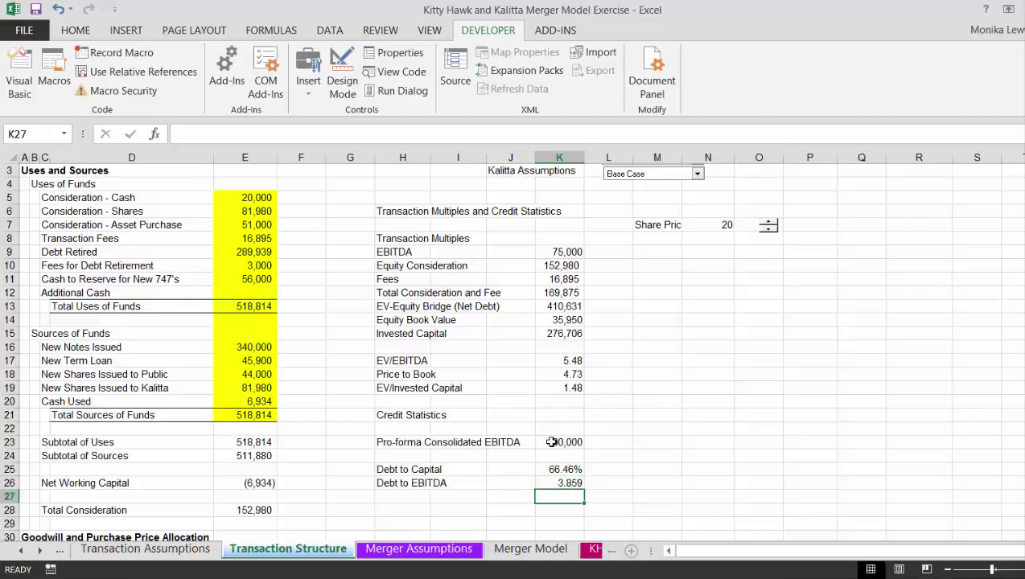
key(Up)
key(ctrl+shift+1)
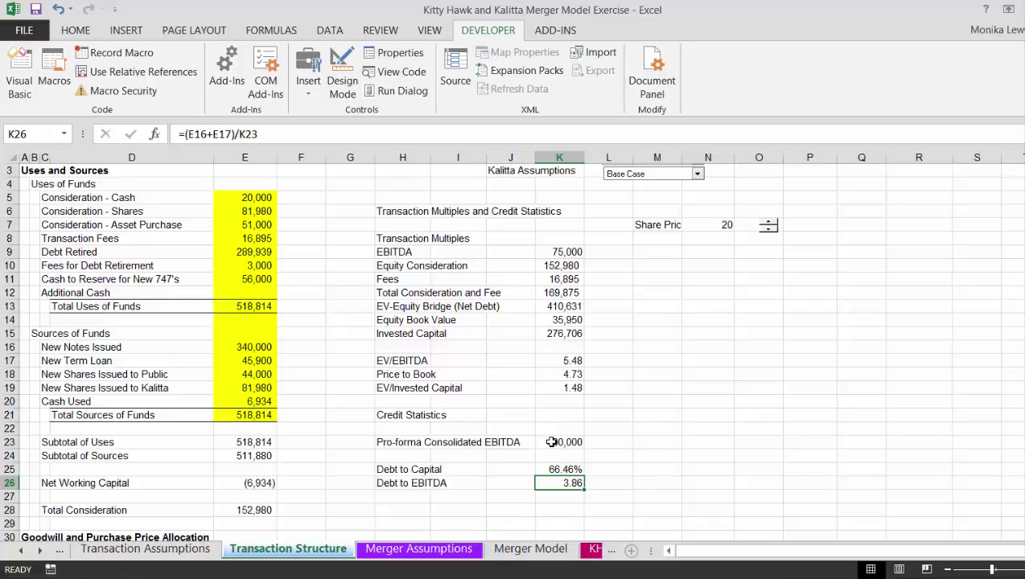
key(Down)
key(Down)
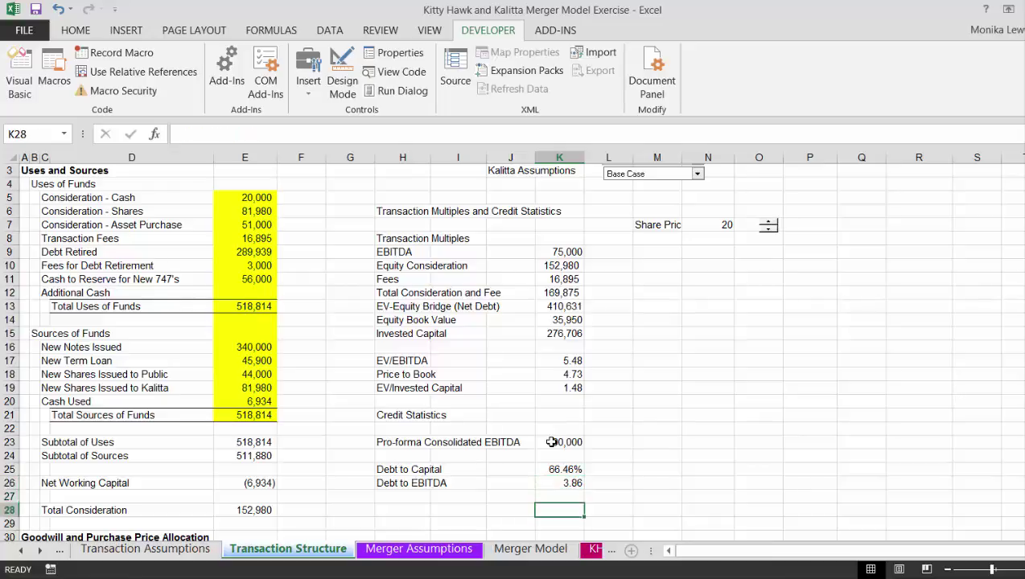
key(Up)
key(Up)
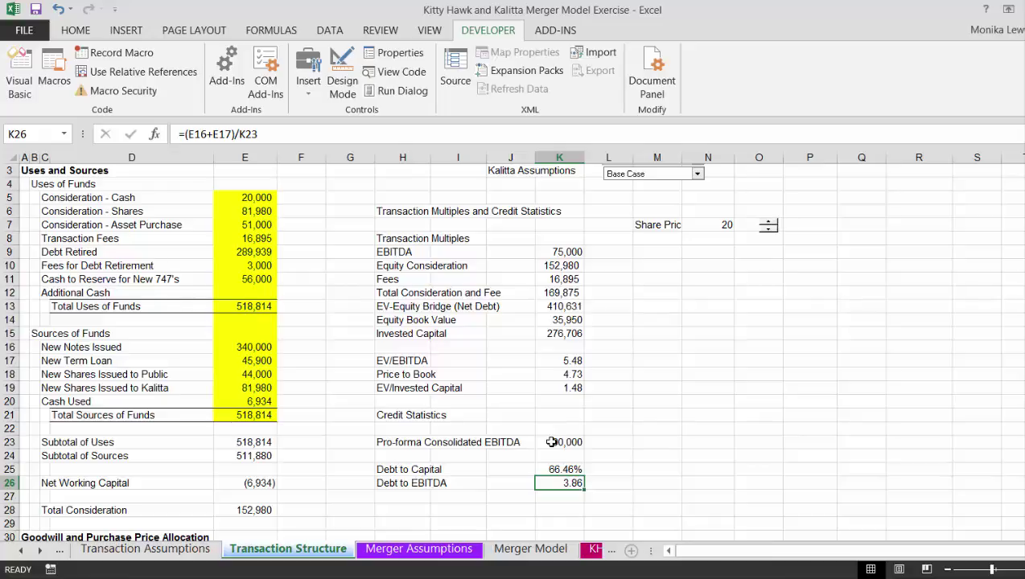
key(Down)
key(Down)
key(Down)
key(Down)
key(Down)
key(Down)
key(Down)
key(Down)
key(Down)
key(Down)
key(Down)
key(Down)
key(Down)
key(Down)
key(Down)
key(Down)
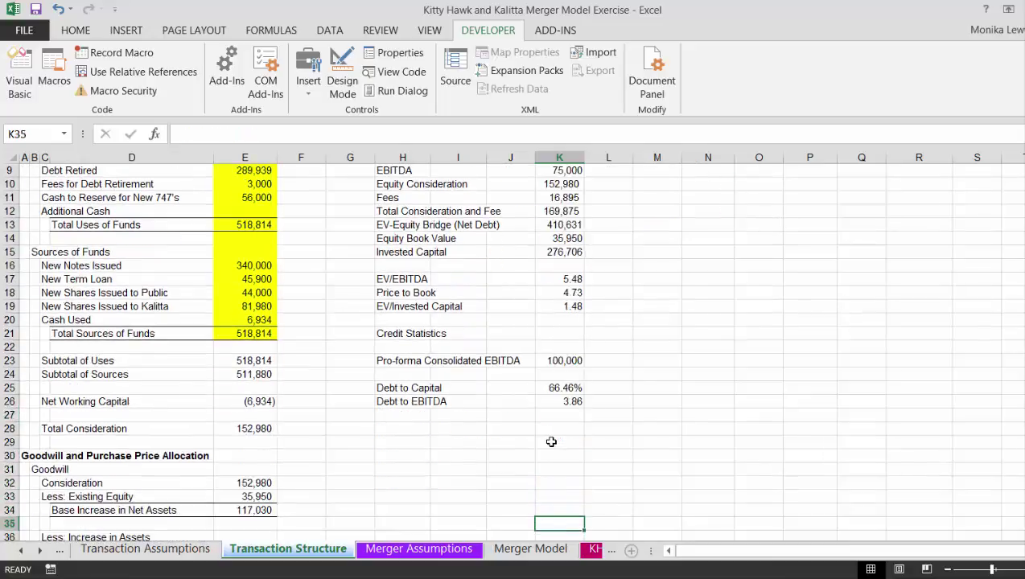
key(Up)
key(Up)
key(Up)
key(Up)
key(Up)
key(Up)
key(Up)
key(Up)
key(Up)
key(Up)
key(Up)
key(Up)
key(Up)
key(Up)
key(Up)
key(Up)
key(Up)
key(Up)
key(Up)
key(Up)
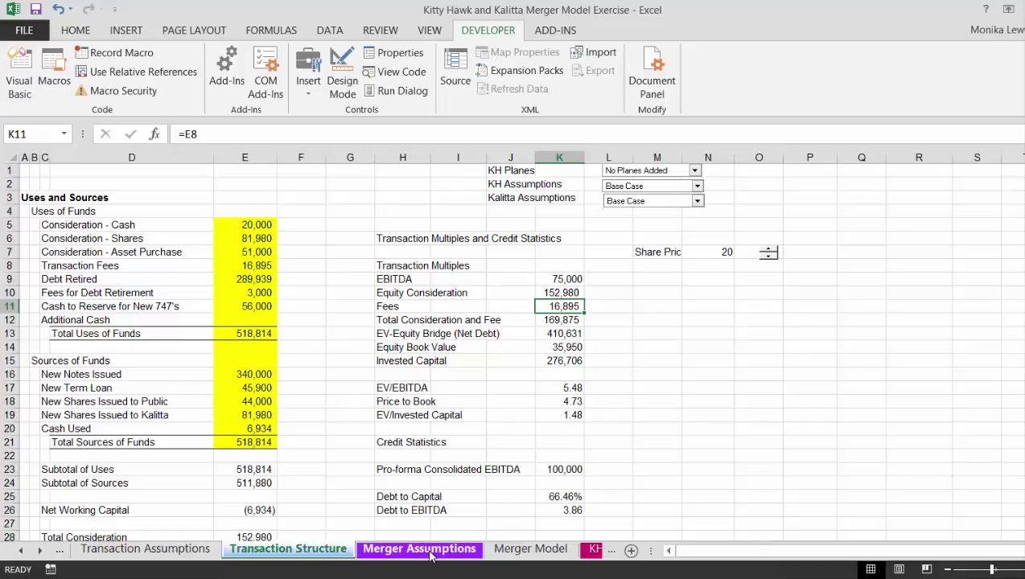
- Look through the KH Standalone Model and Notes sheets, then return to the Transaction Assumptions sheet
click(519, 554)
click(591, 552)
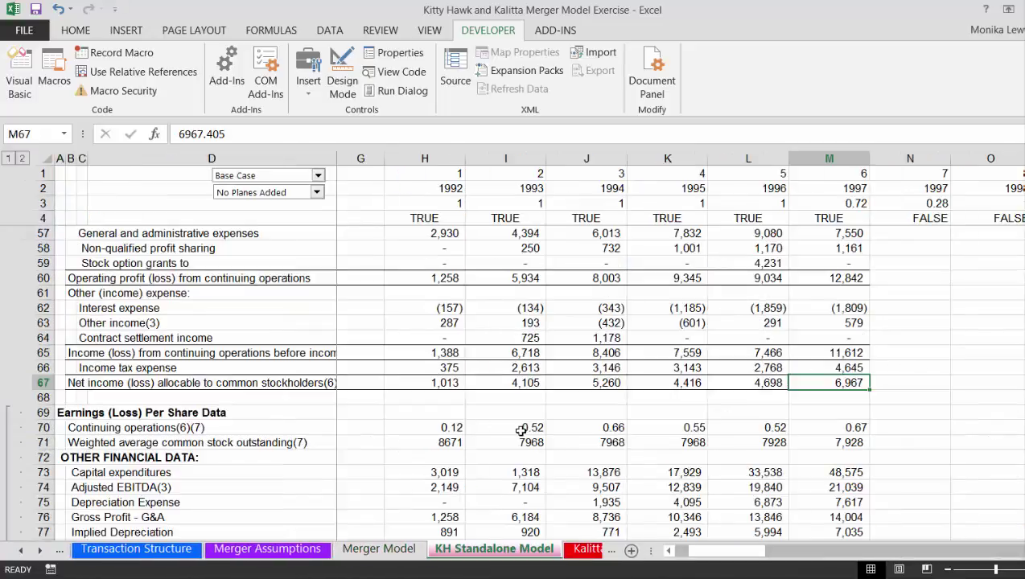
click(415, 292)
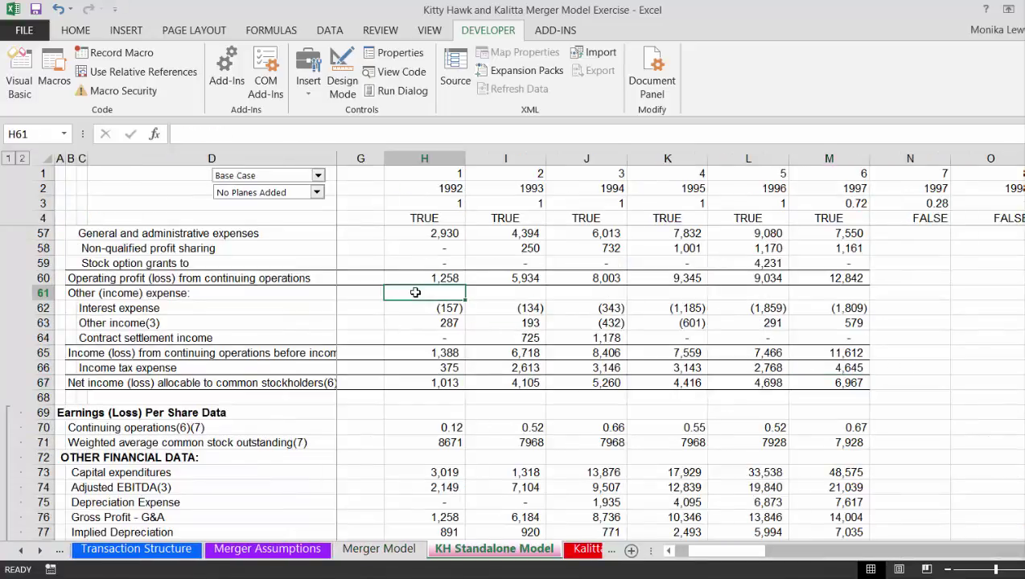
key(ctrl+Page_Up)
key(ctrl+Page_Up)
key(ctrl+Page_Up)
key(ctrl+Page_Up)
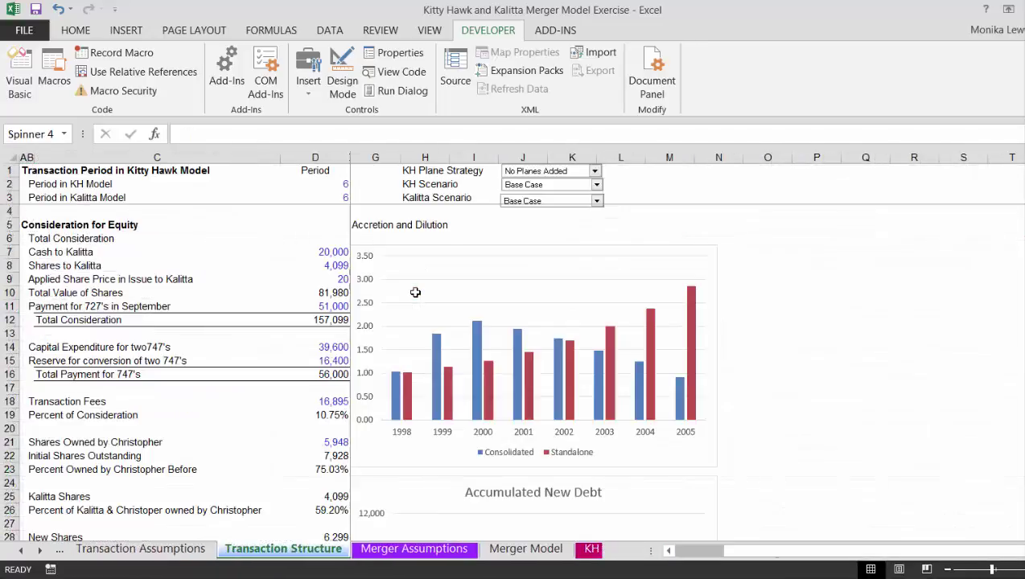
key(ctrl+Page_Up)
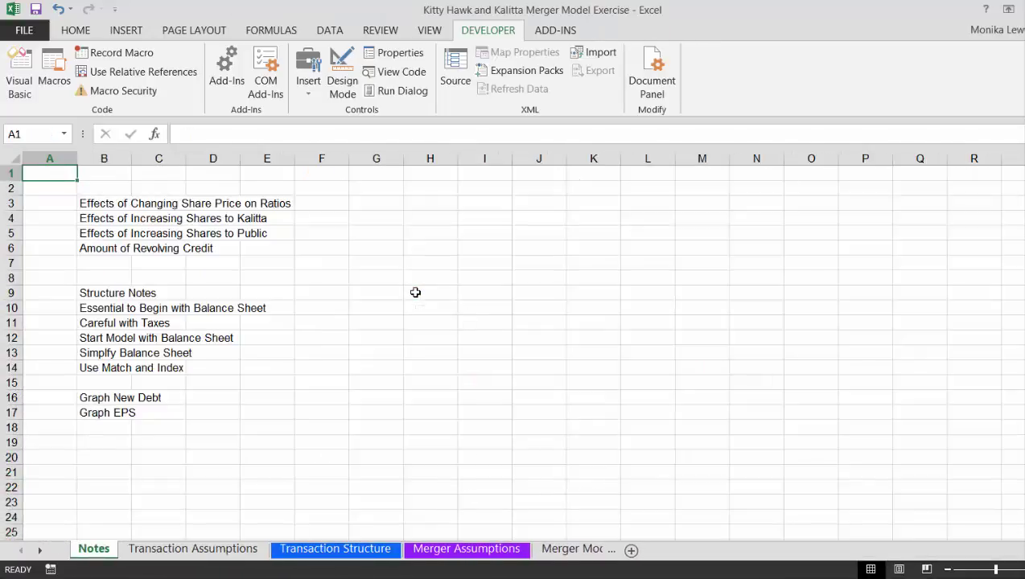
key(ctrl+Page_Down)
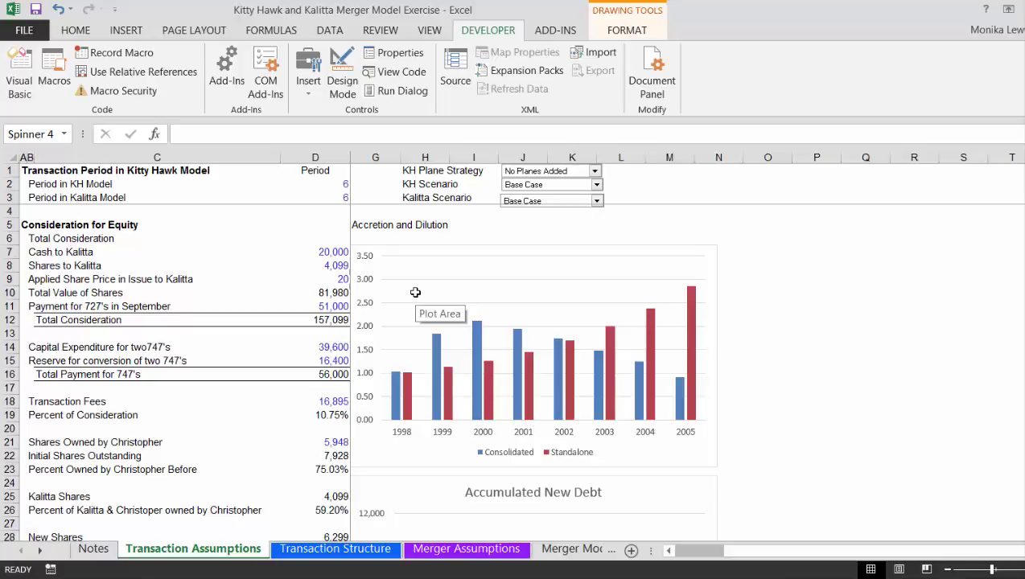
- Save the macro-enabled workbook under the new name "Kitty Hawk and Kalitta Merger Model Exercise Completed" in the same folder
key(F12)
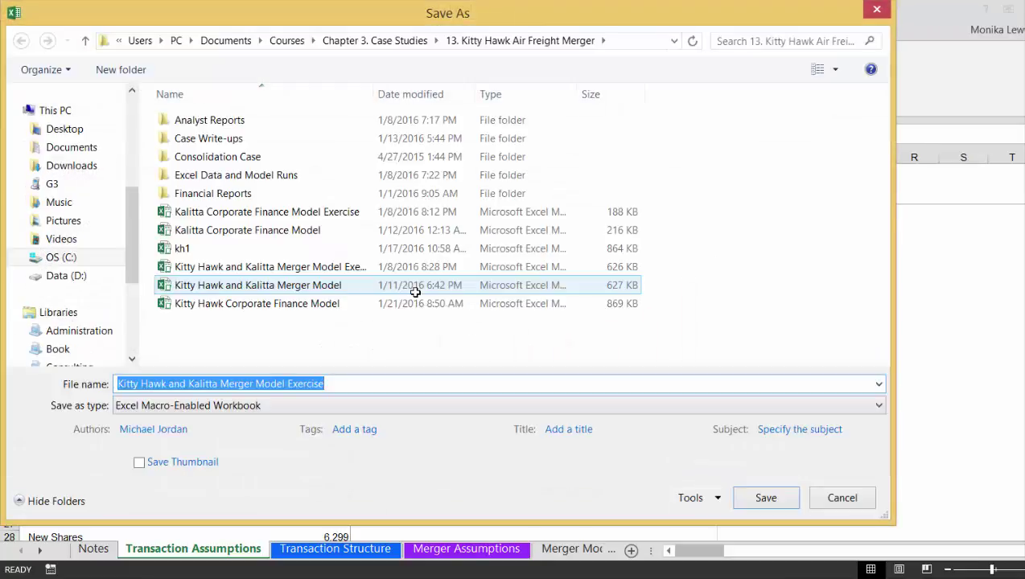
click(356, 385)
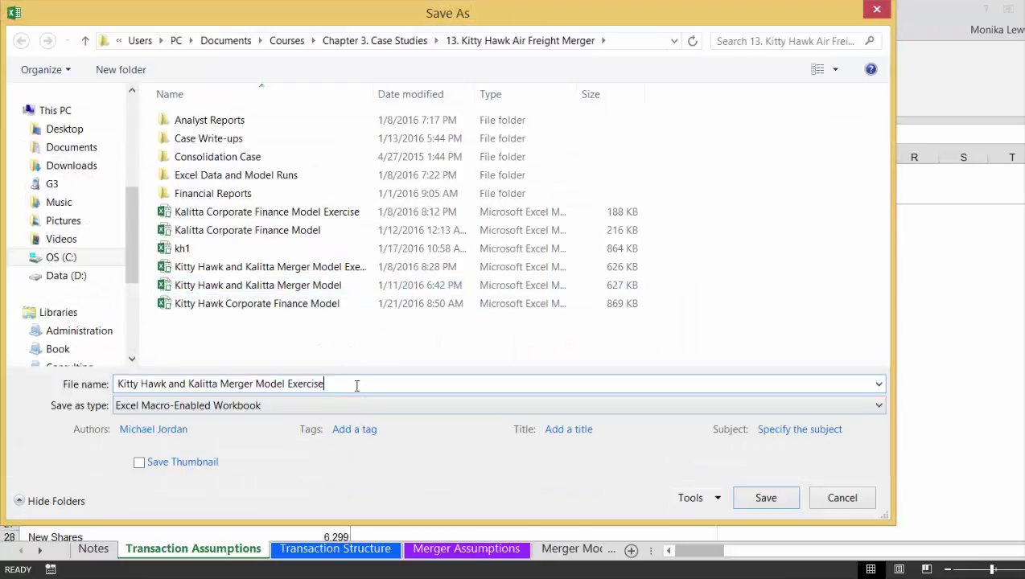
text(Completed)
key(ctrl+a)
key(Return)
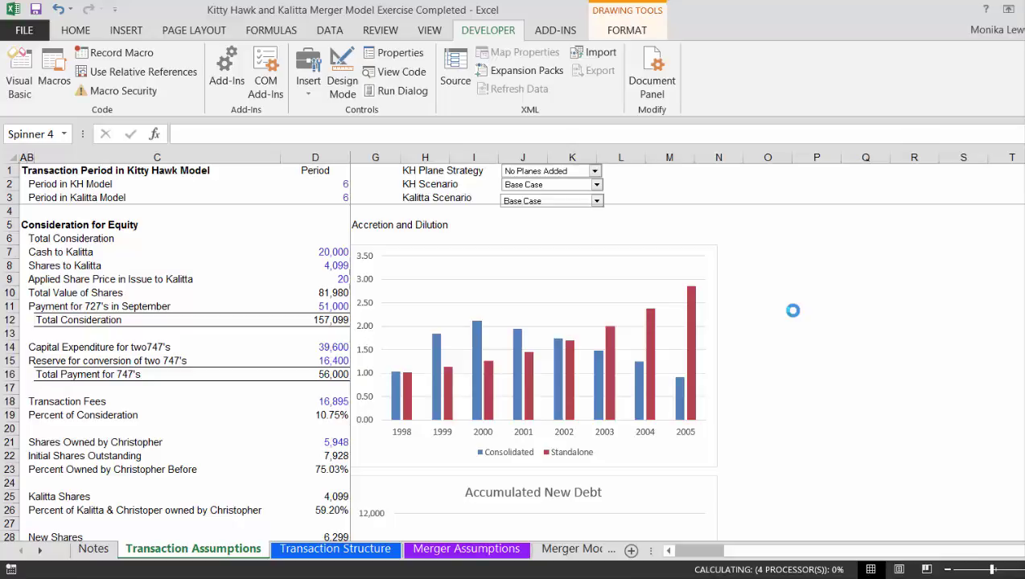
click(692, 385)
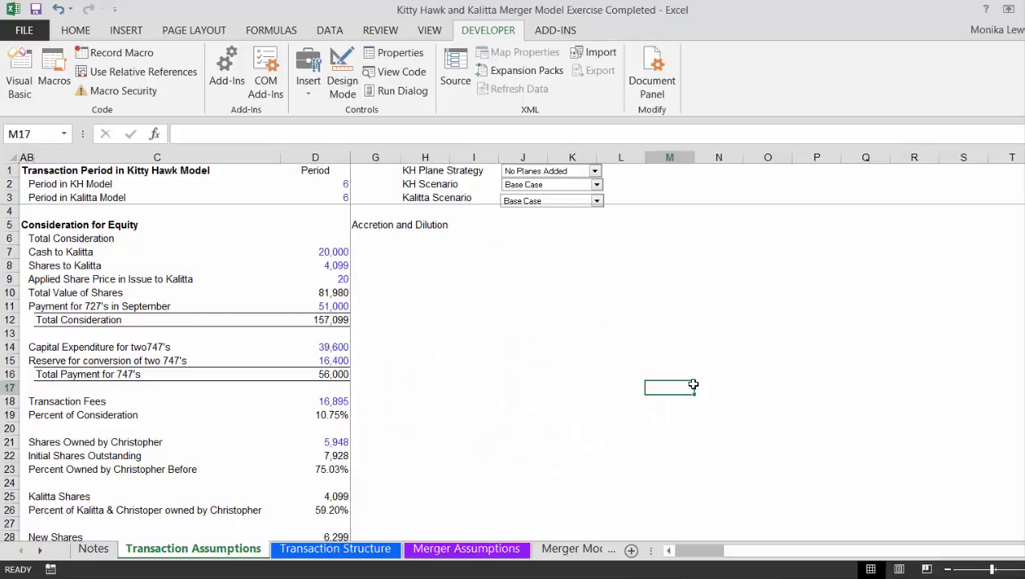
key(Left)
key(Left)
key(Left)
key(Left)
key(Left)
key(Left)
key(Left)
key(Left)
key(Left)
key(Left)
key(Left)
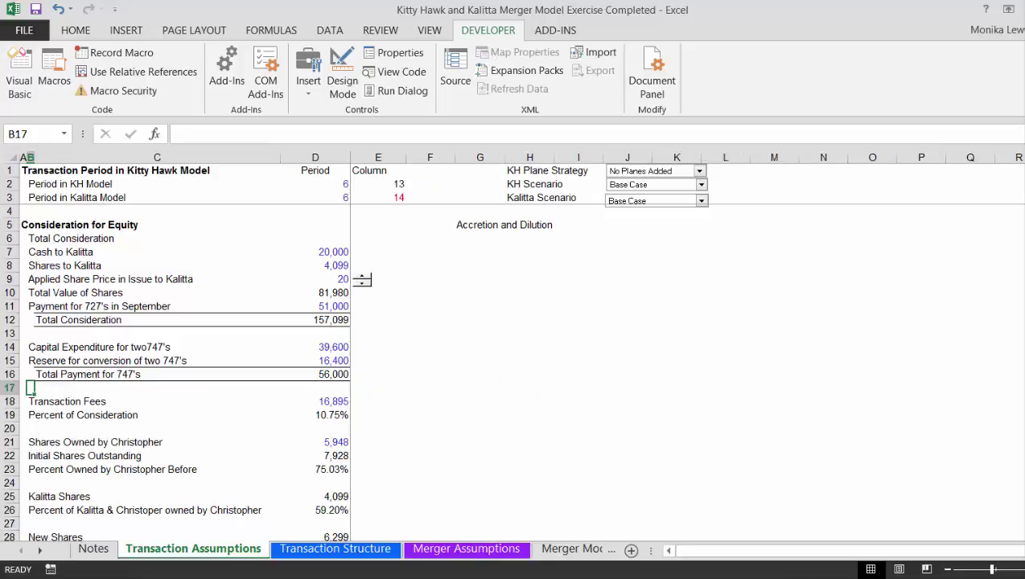
click(949, 569)
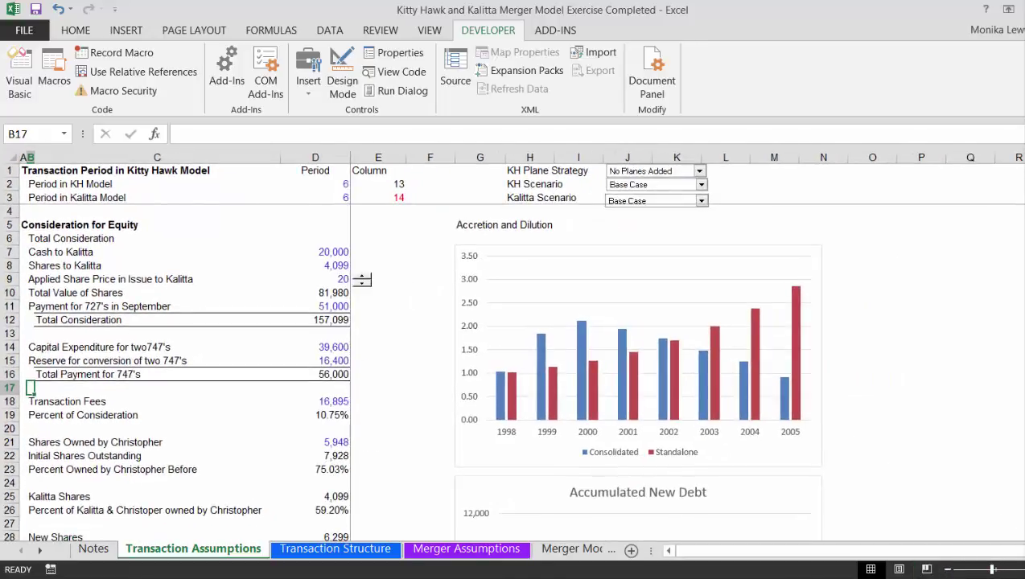